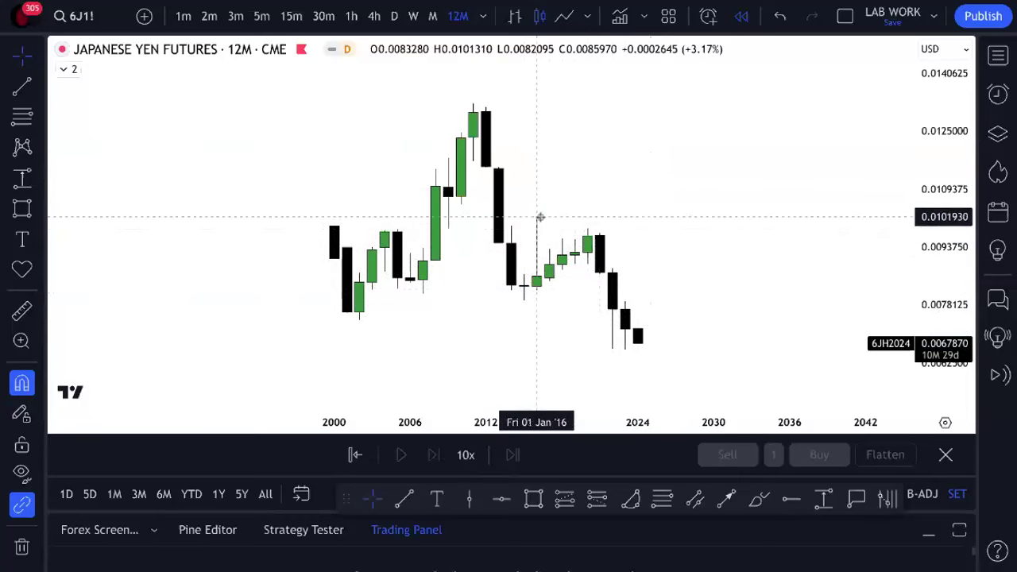
# - Show the Japanese Yen Futures chart on the monthly timeframe with its full price history since 2000
pyautogui.click(433, 18)
pyautogui.scroll(-8, 656, 205)
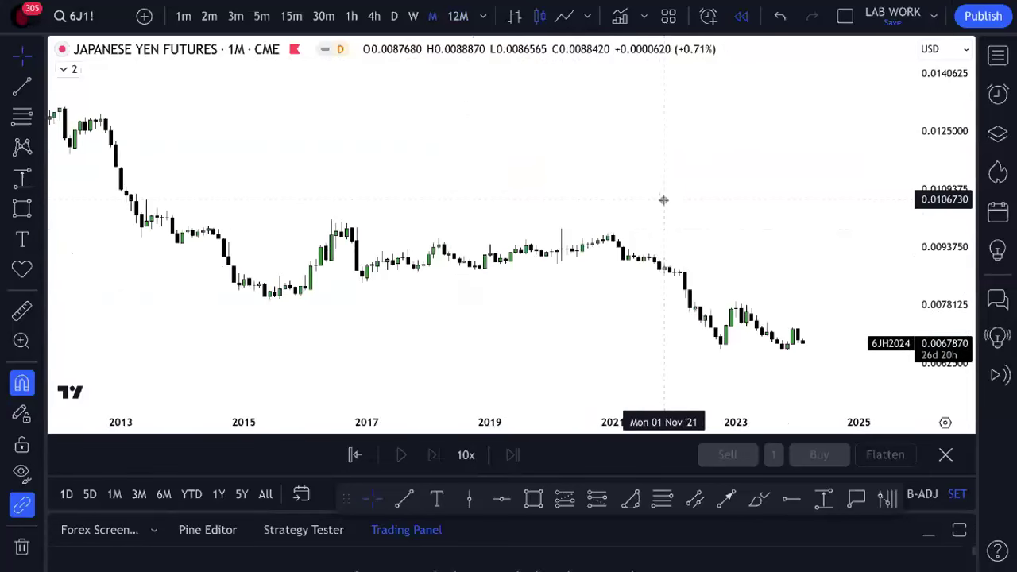
pyautogui.scroll(-6, 663, 200)
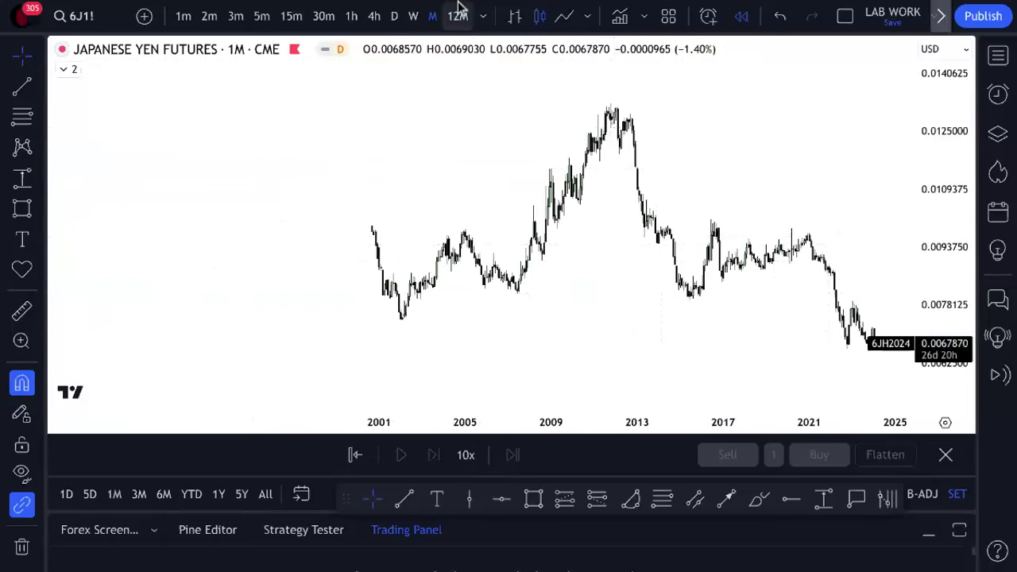
# - Open the global-rates.com central banks page in a new tab and review the latest interest rates as far as Japan
pyautogui.moveTo(537, 10)
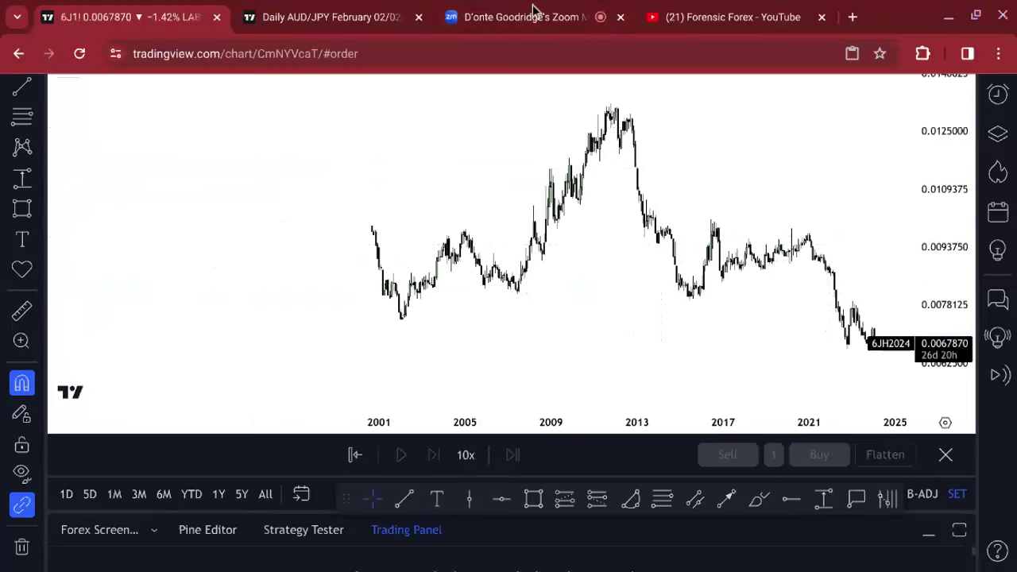
pyautogui.click(853, 17)
pyautogui.click(500, 89)
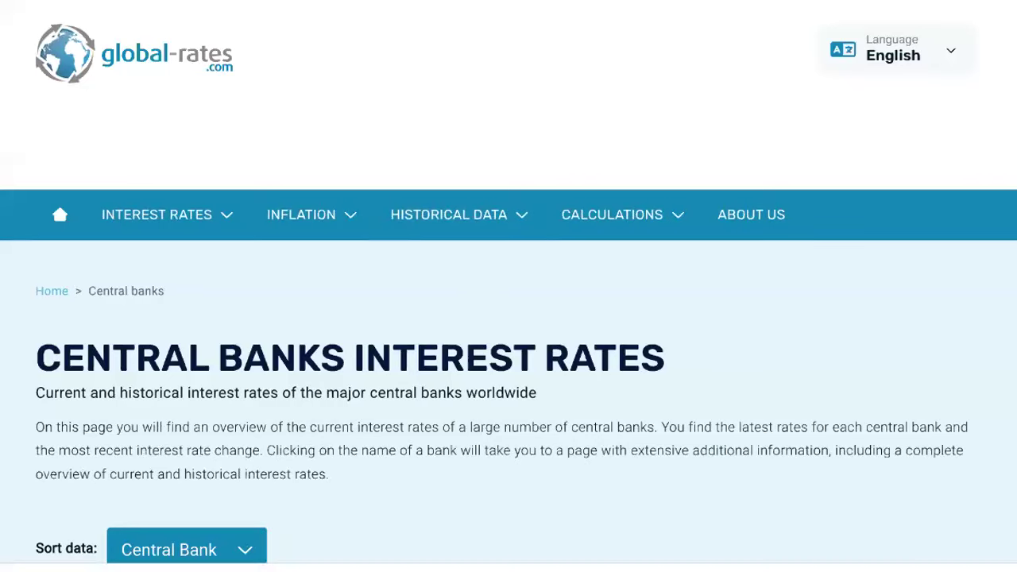
pyautogui.scroll(-5, 477, 281)
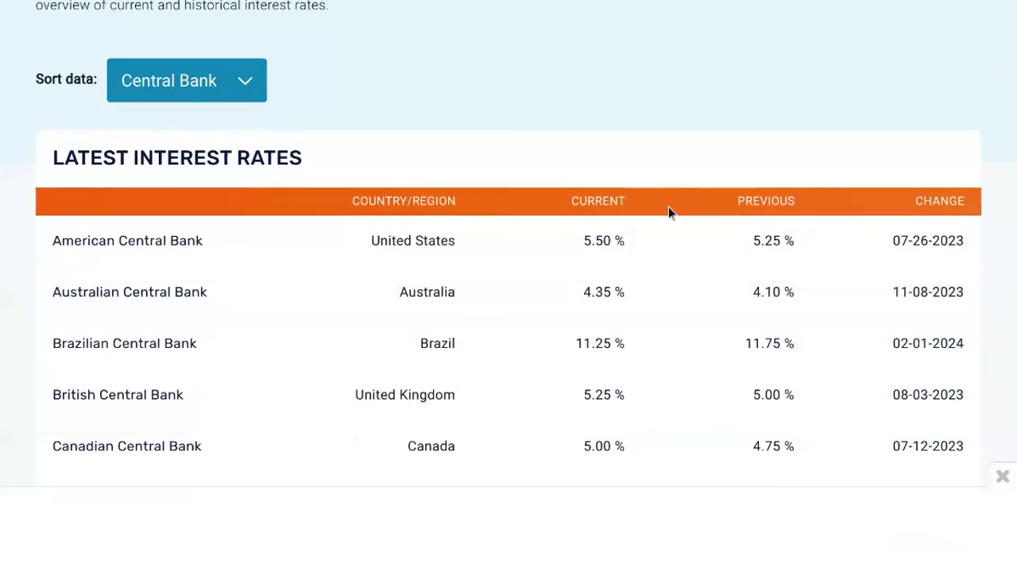
pyautogui.scroll(-1, 669, 206)
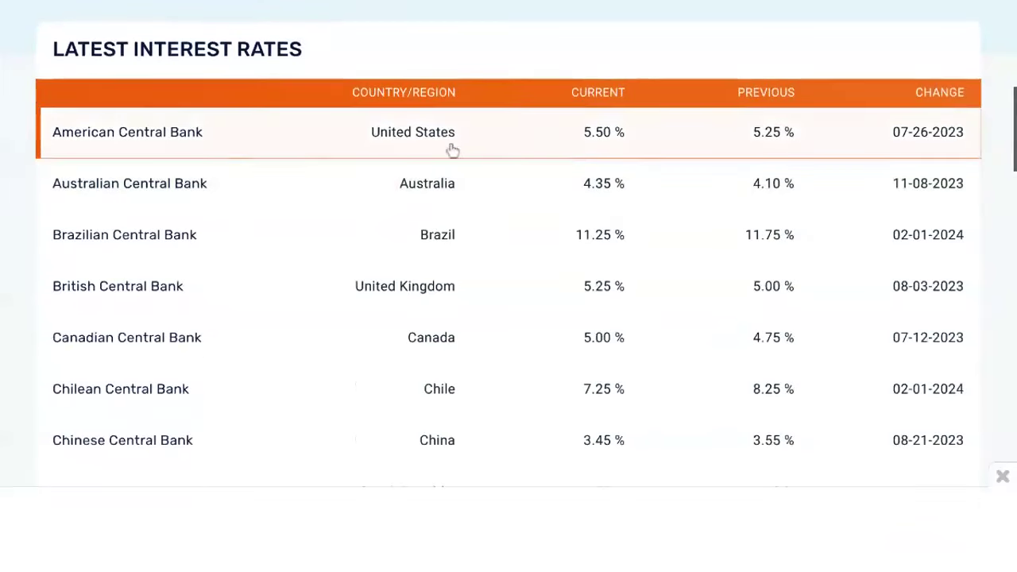
pyautogui.scroll(-1, 613, 147)
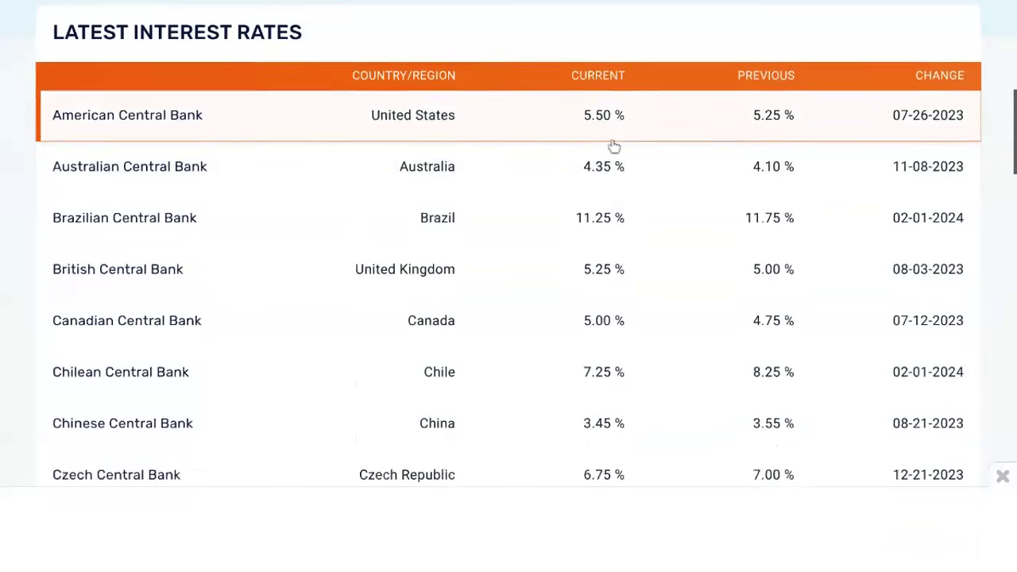
pyautogui.scroll(-5, 611, 151)
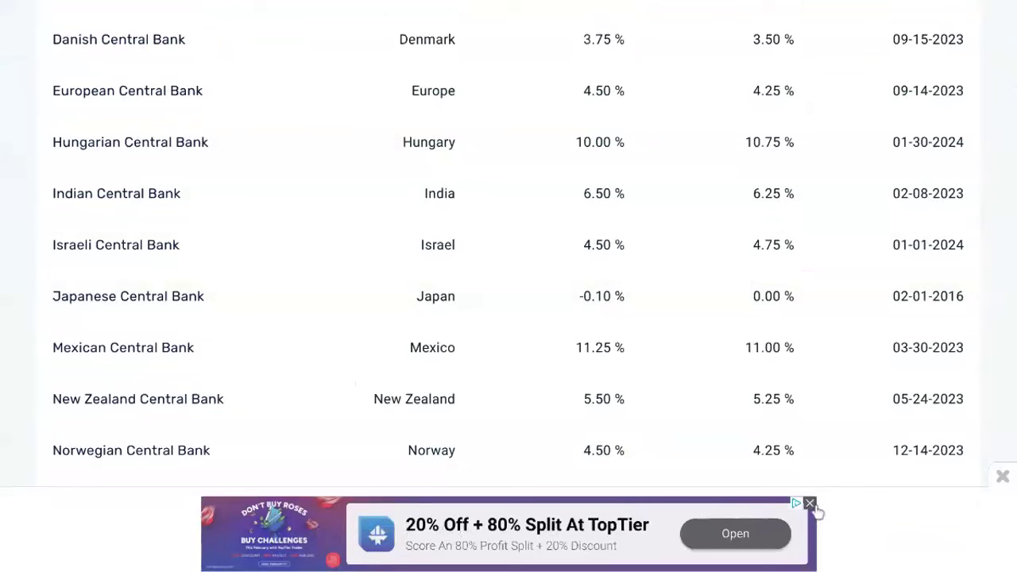
# - Dismiss the banner ad and open the Japanese Central Bank's page at its overnight call rate history
pyautogui.click(812, 505)
pyautogui.click(1003, 479)
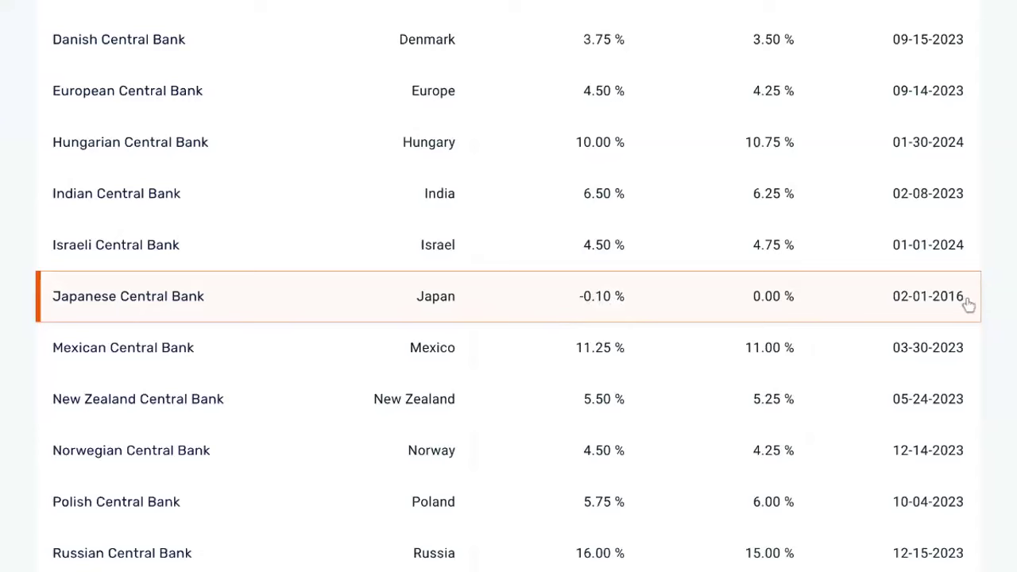
pyautogui.click(912, 315)
pyautogui.scroll(-3, 419, 313)
pyautogui.scroll(-3, 419, 312)
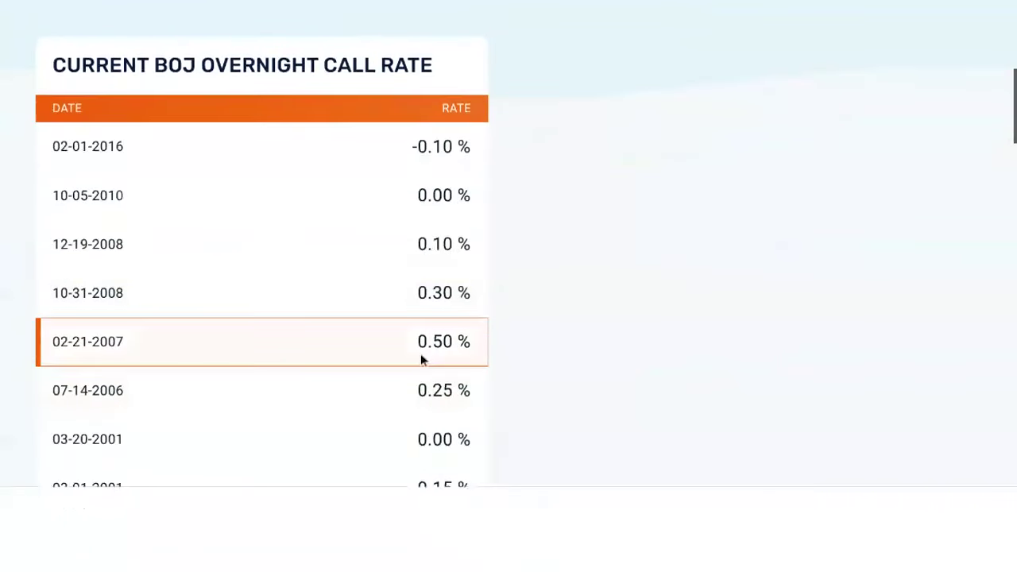
pyautogui.scroll(-1, 421, 357)
pyautogui.scroll(-1, 421, 360)
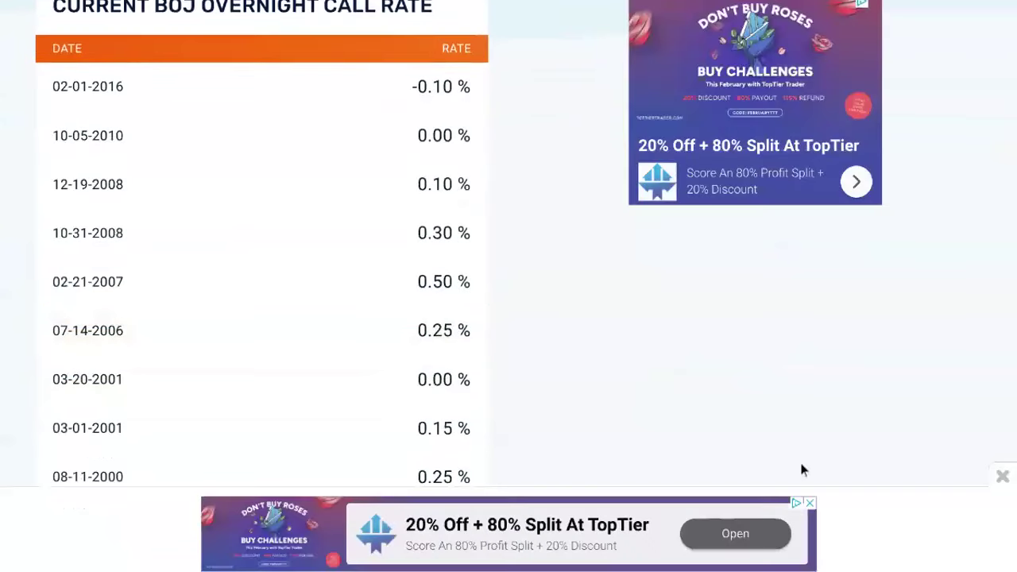
# - Close the advertisements on the BoJ page and review the overnight call rate table
pyautogui.click(810, 503)
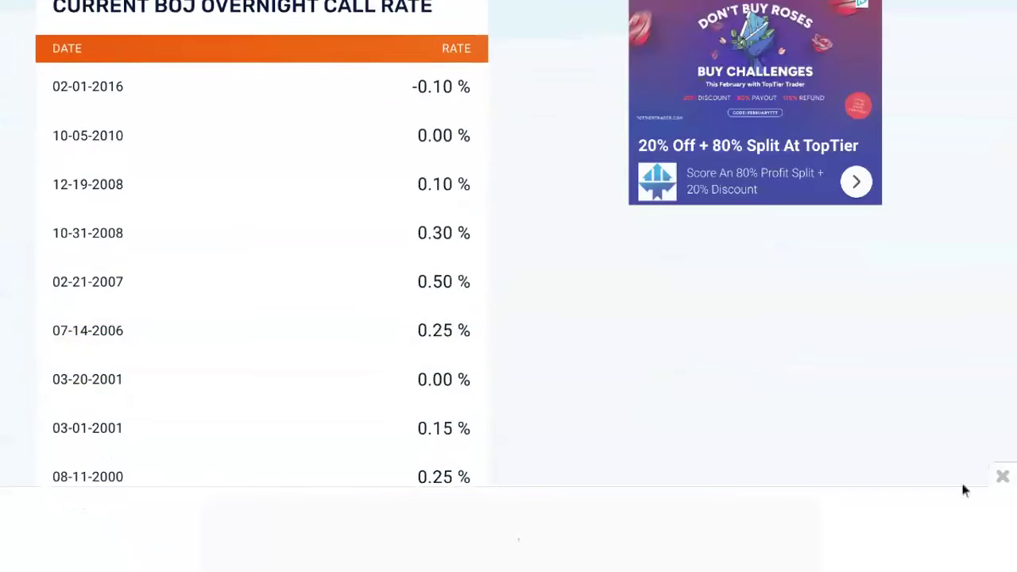
pyautogui.click(1002, 479)
pyautogui.scroll(3, 959, 350)
pyautogui.click(878, 205)
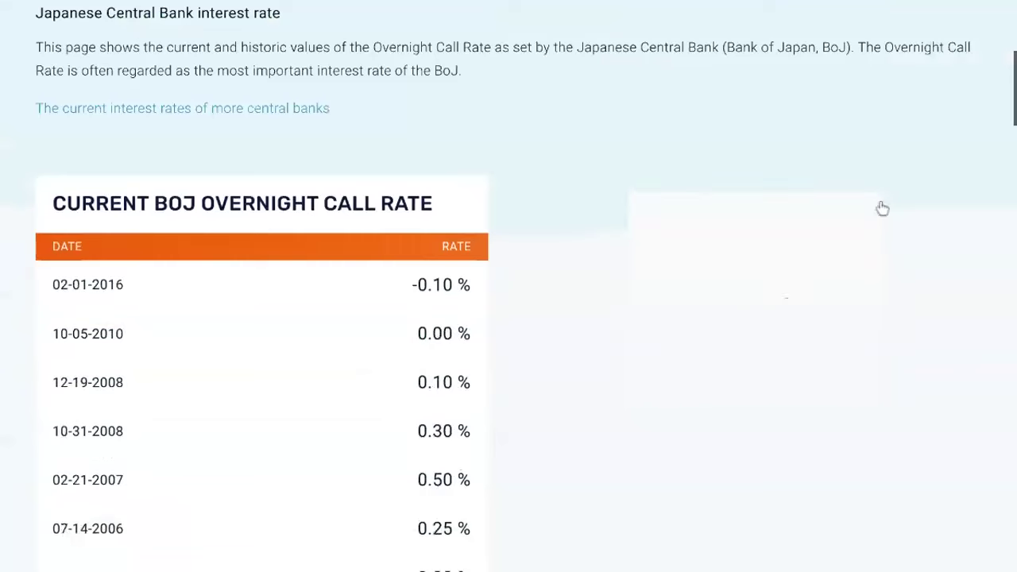
pyautogui.scroll(-4, 266, 352)
pyautogui.scroll(2, 194, 339)
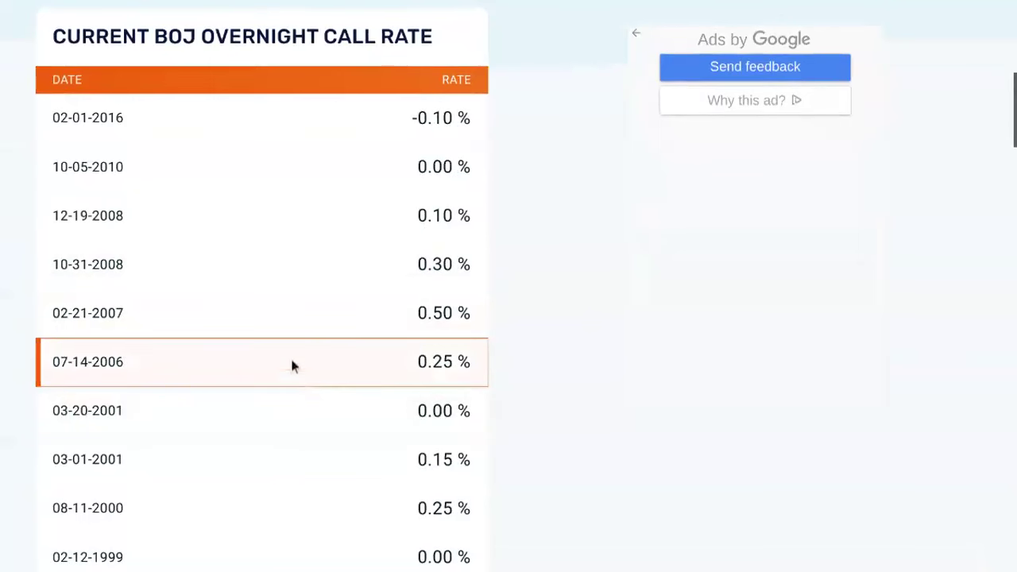
# - Return to the Japanese Yen Futures chart, set it to the 12-month timeframe and reset the chart view
pyautogui.moveTo(305, 4)
pyautogui.click(280, 17)
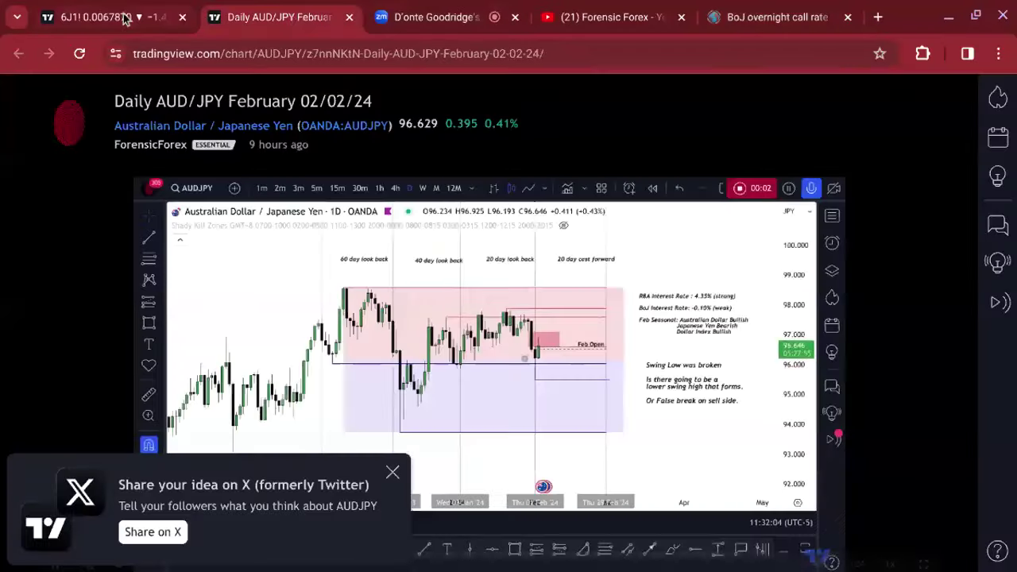
pyautogui.click(121, 17)
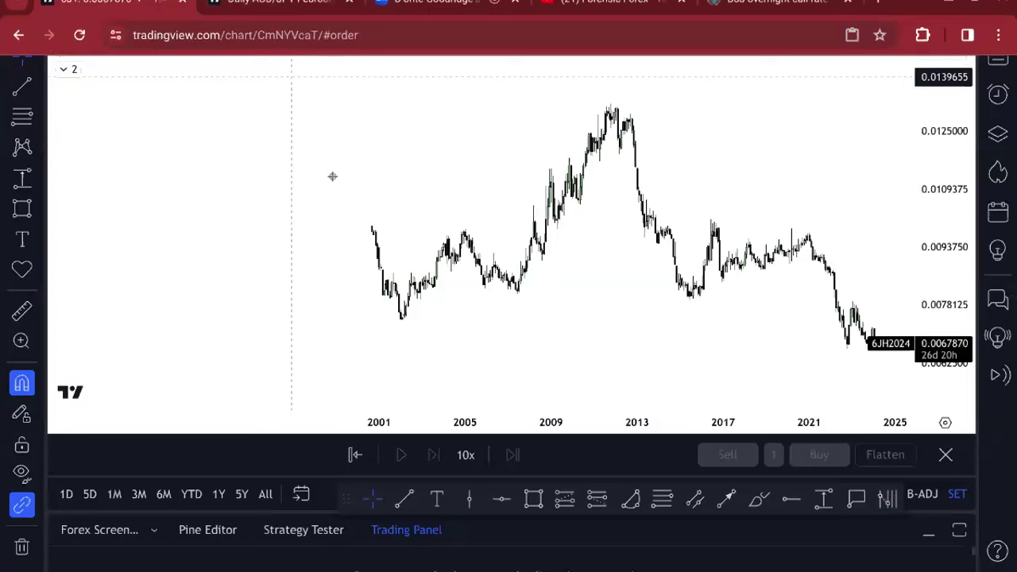
pyautogui.click(457, 16)
pyautogui.rightClick(706, 134)
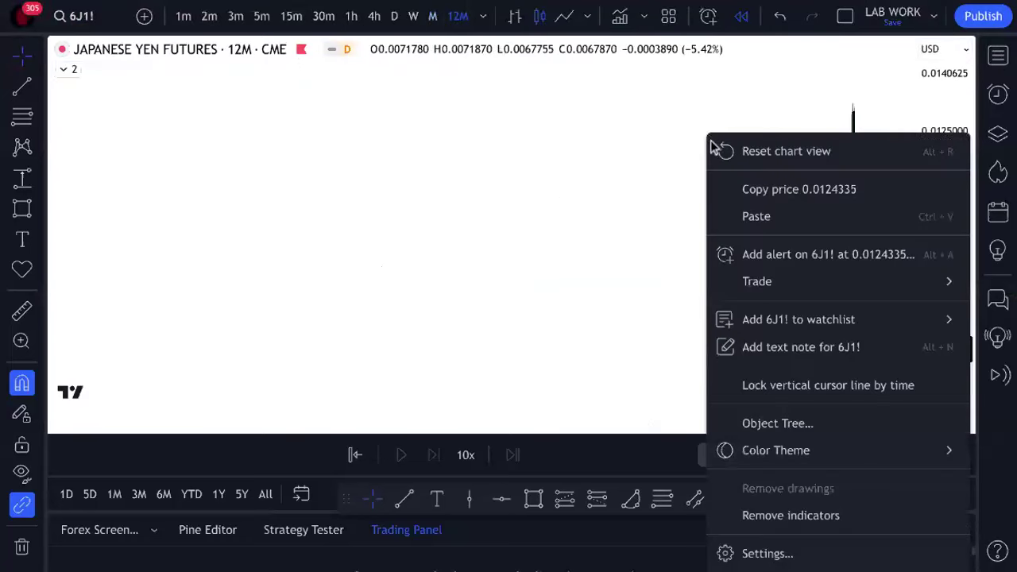
pyautogui.click(715, 151)
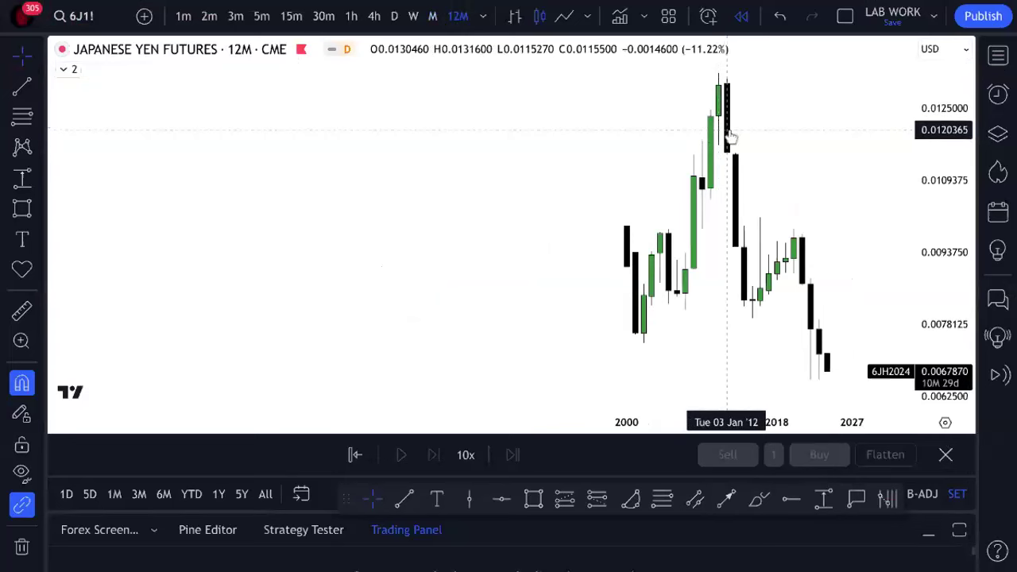
# - Go back to the BoJ overnight call rate page and read through the rate changes from 1999 to 2016
pyautogui.click(712, 17)
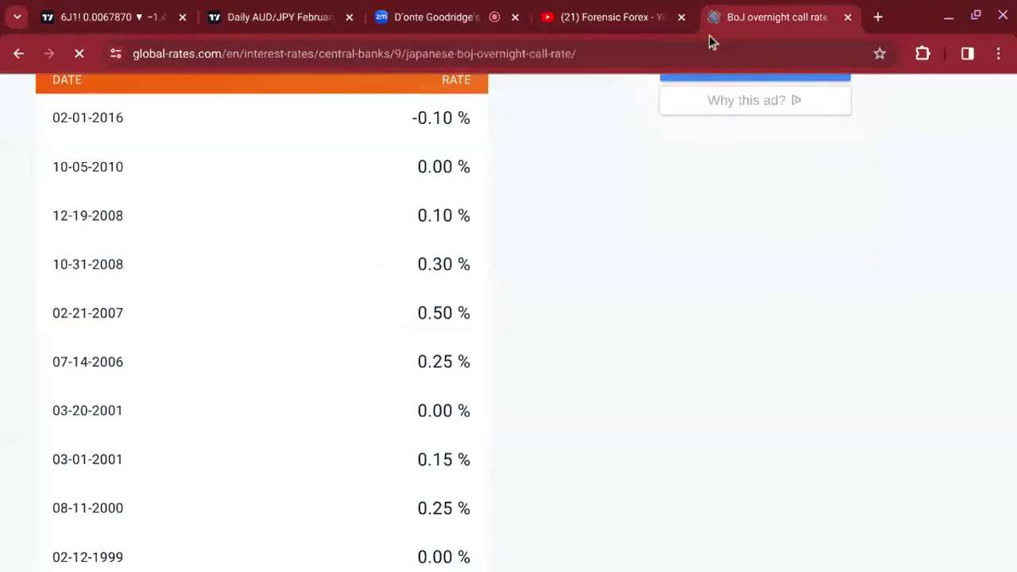
pyautogui.scroll(-2, 193, 381)
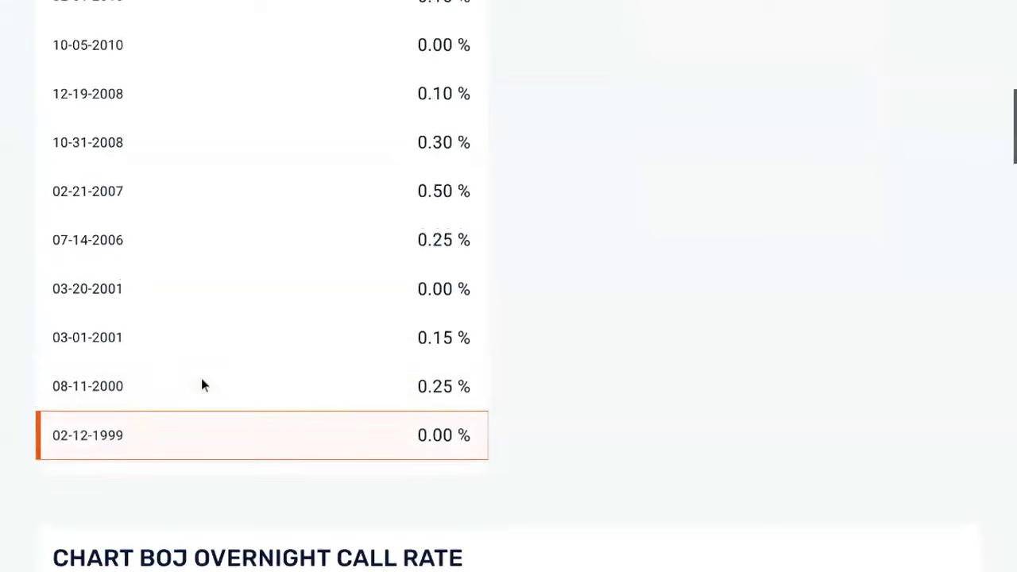
pyautogui.scroll(1, 201, 385)
pyautogui.scroll(2, 172, 348)
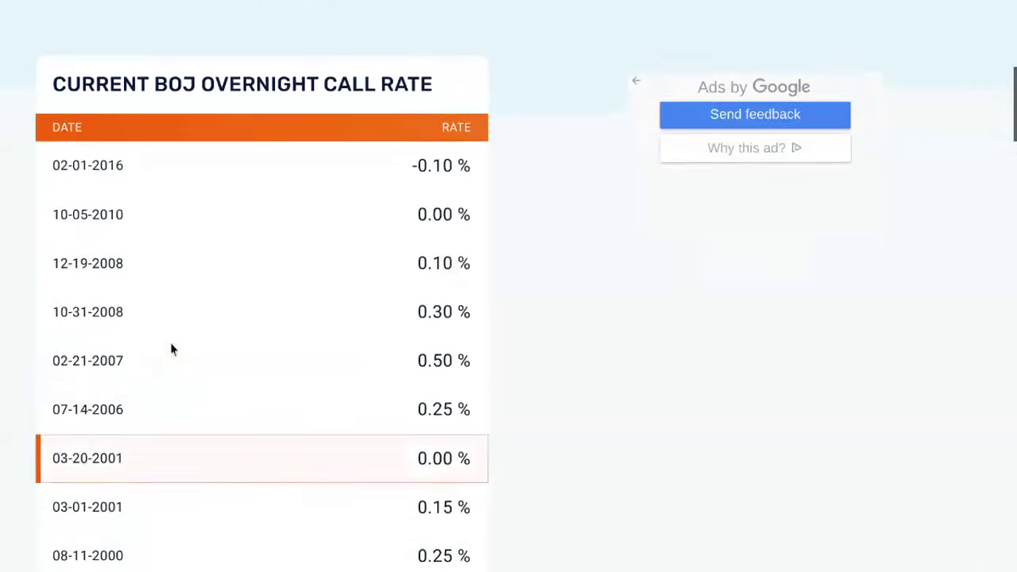
pyautogui.moveTo(381, 5)
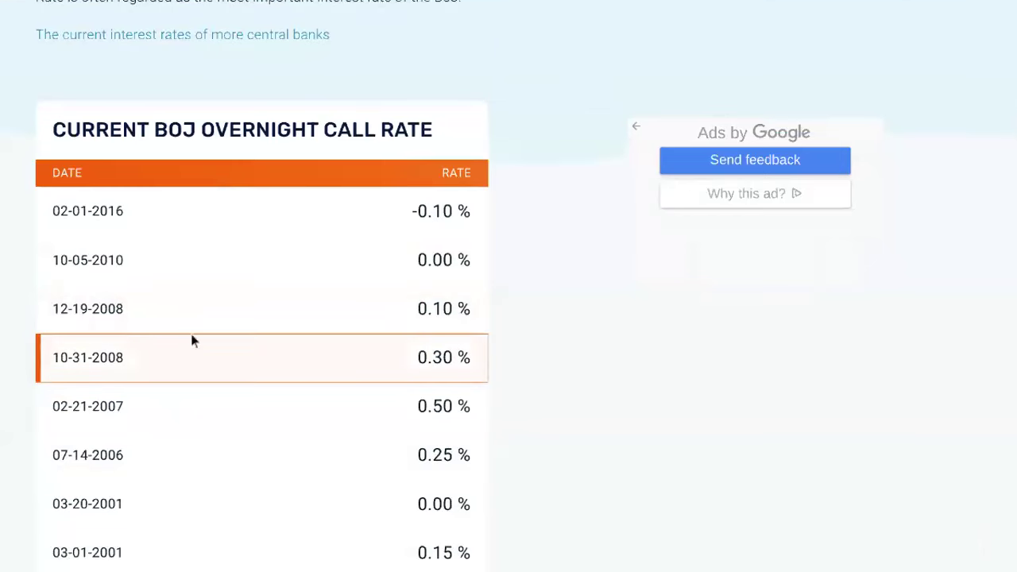
pyautogui.scroll(-1, 191, 334)
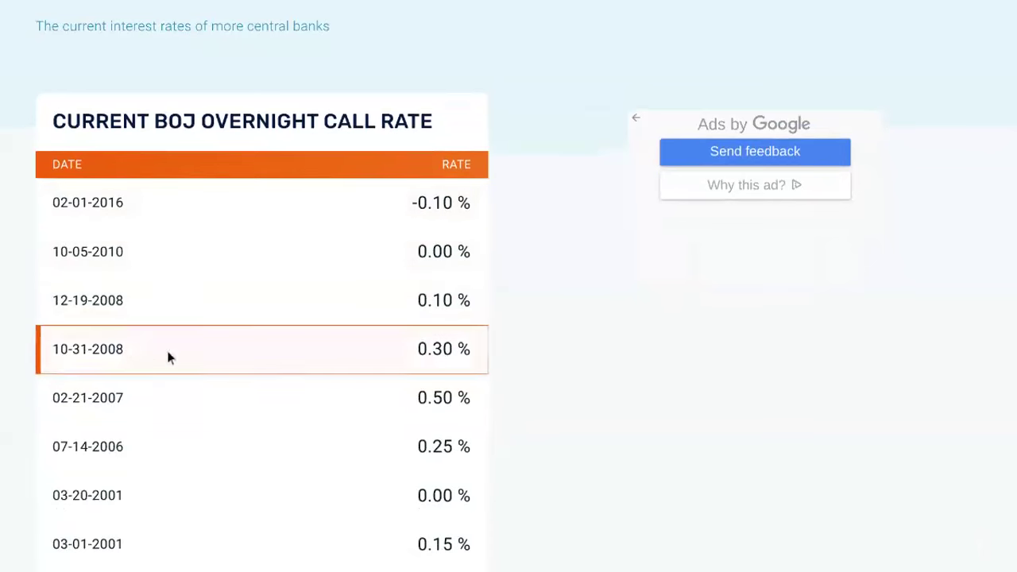
pyautogui.scroll(1, 127, 237)
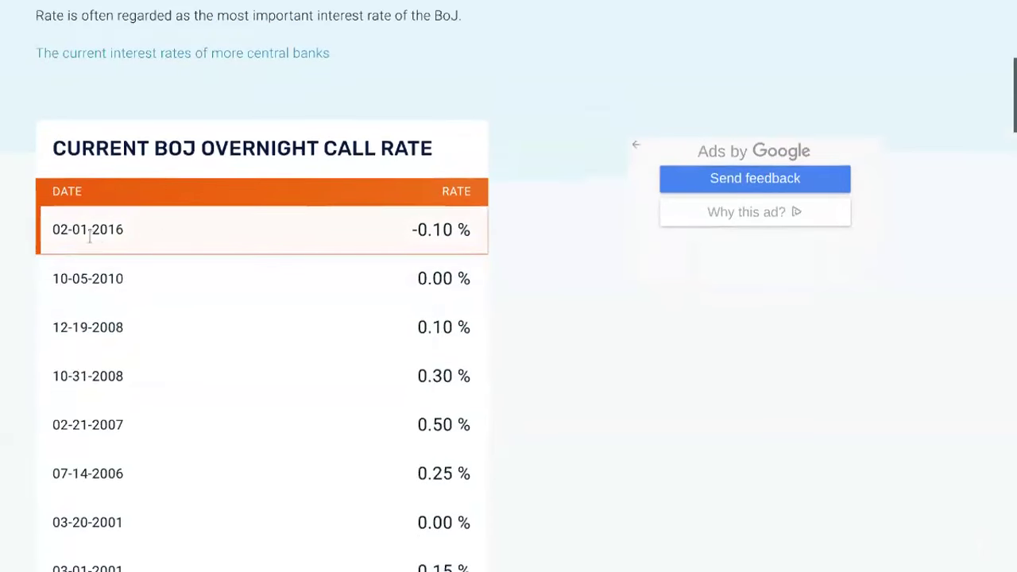
# - Highlight the year 2016 and the -0.10 % rate in the newest entry, and compare them with the earlier BoJ rates
pyautogui.moveTo(93, 231); pyautogui.dragTo(156, 233)
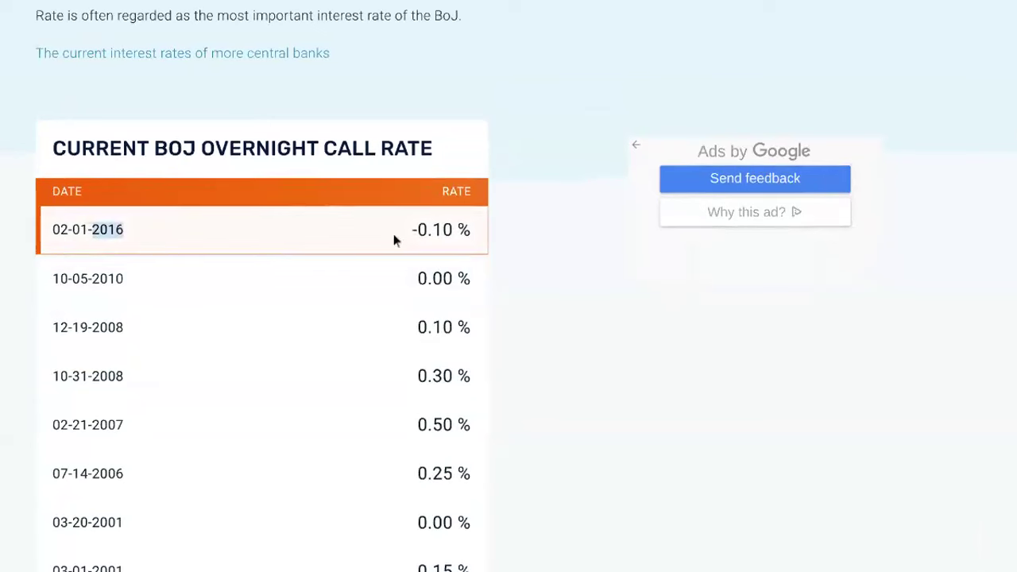
pyautogui.moveTo(411, 236); pyautogui.dragTo(481, 232)
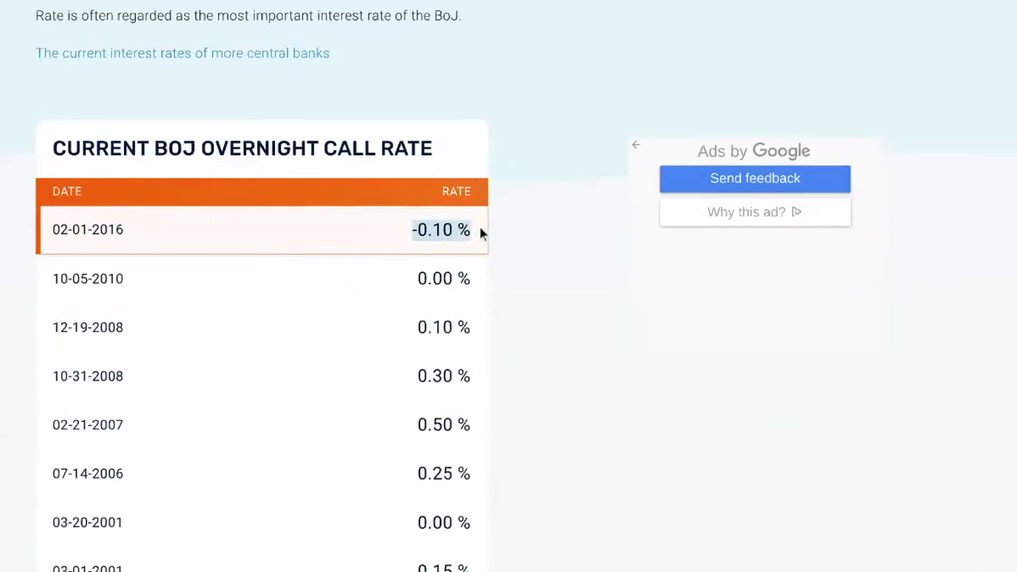
pyautogui.click(436, 278)
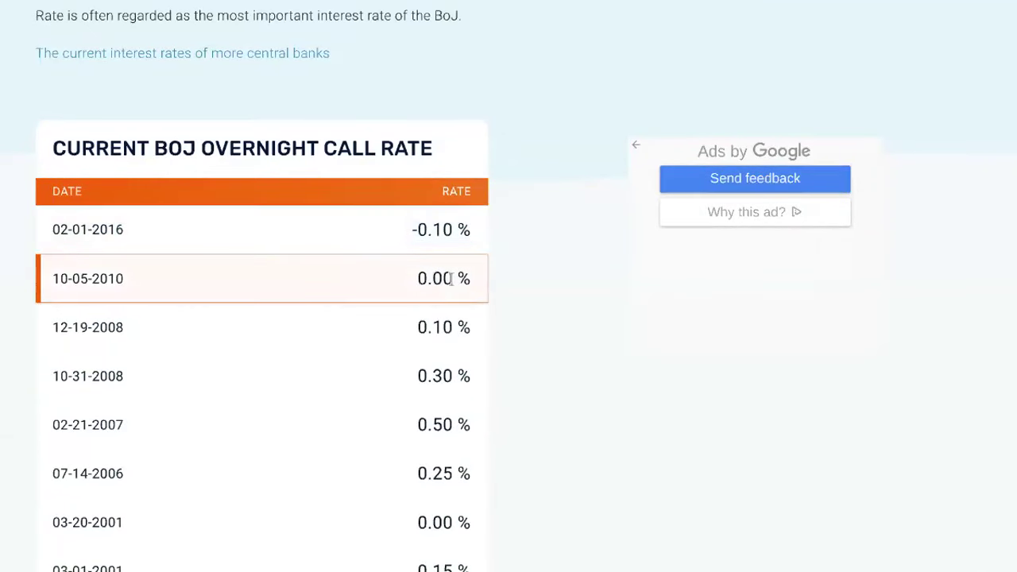
pyautogui.scroll(-3, 458, 297)
pyautogui.scroll(1, 436, 433)
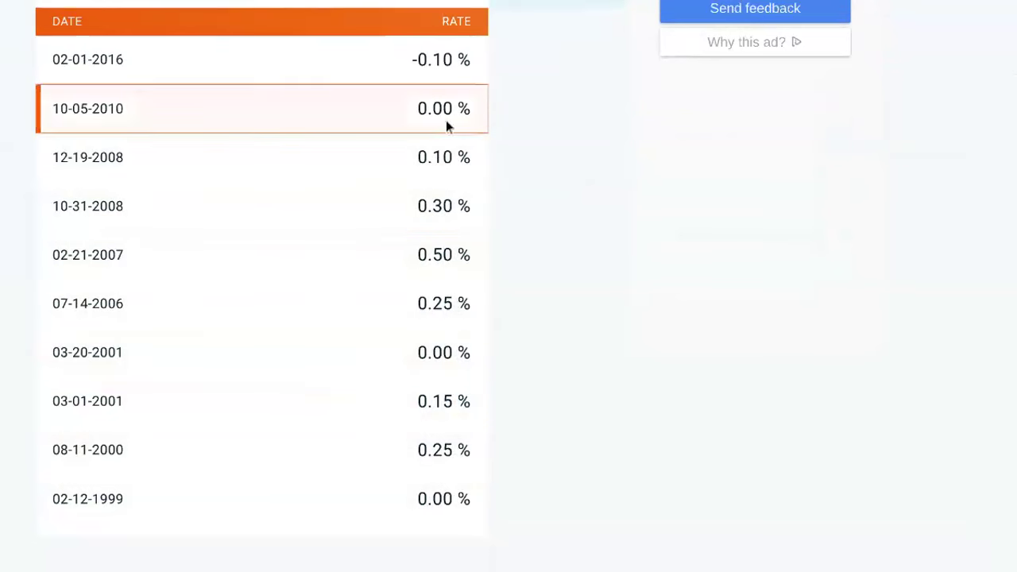
pyautogui.scroll(1, 538, 166)
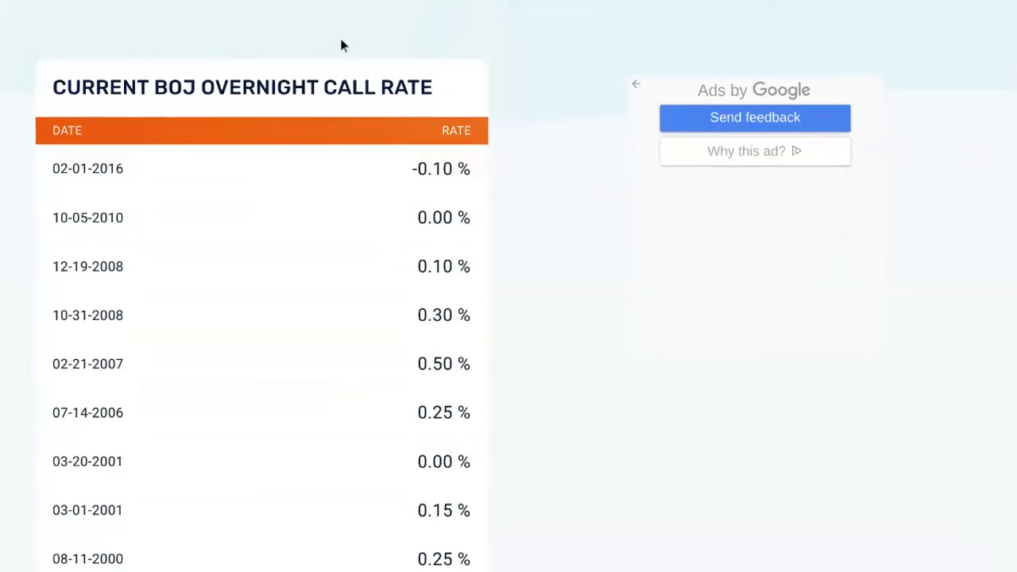
# - Switch back to the Japanese Yen Futures chart and examine the yearly candles from 2008 to 2024
pyautogui.moveTo(269, 7)
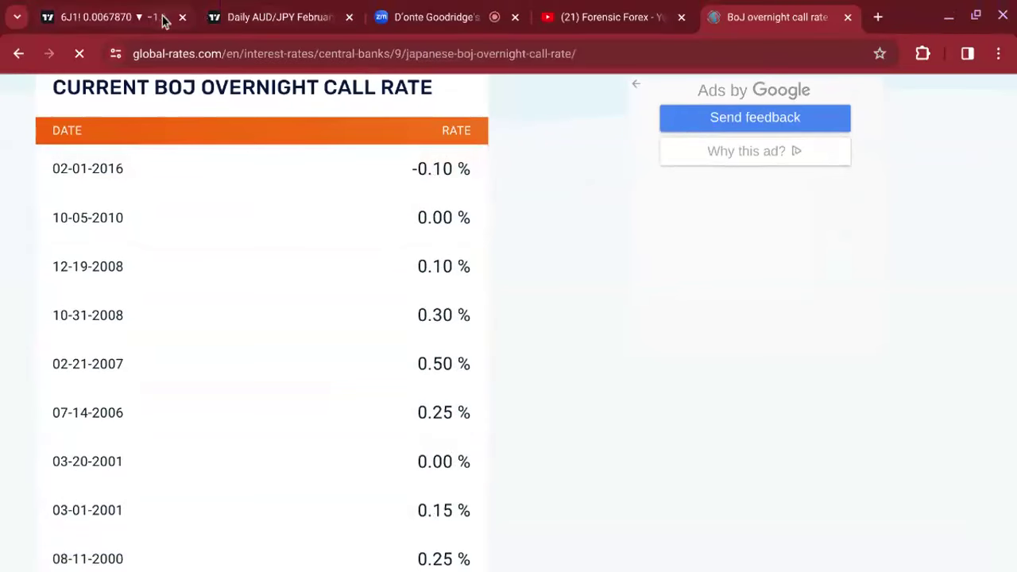
pyautogui.click(125, 24)
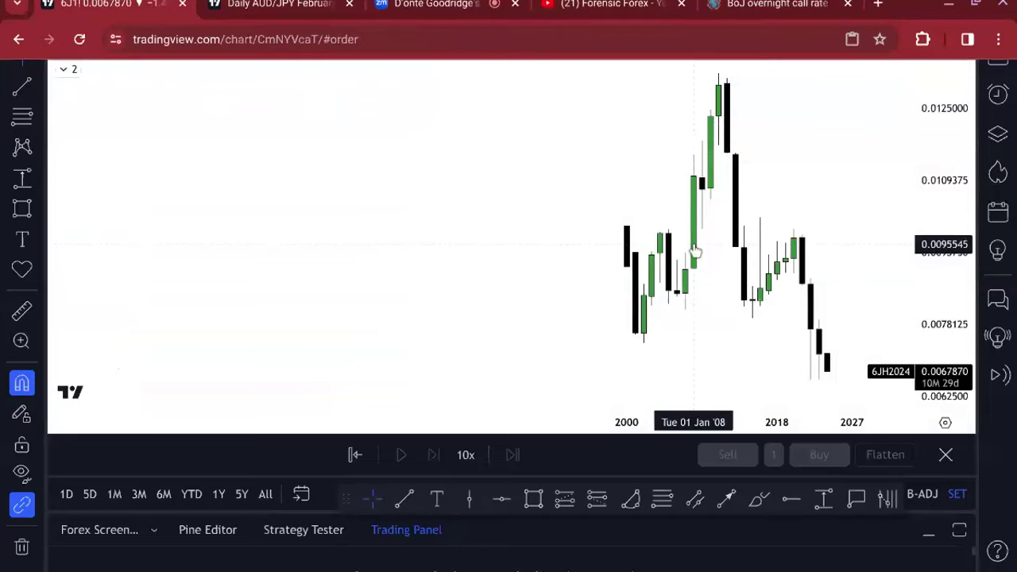
pyautogui.scroll(3, 792, 206)
pyautogui.scroll(-2, 794, 207)
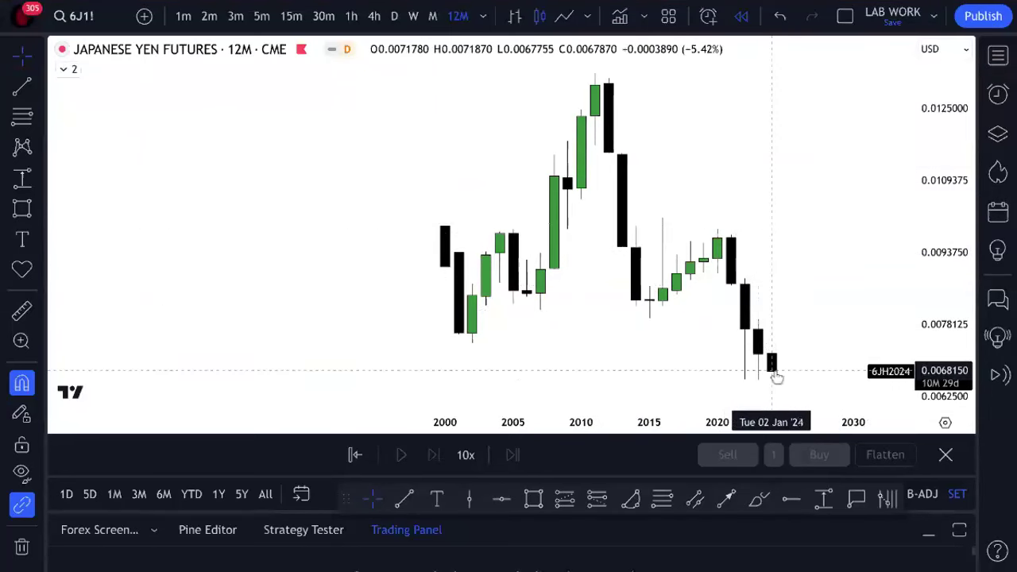
# - Draw a horizontal trend line from the 2023 candle's low at 0.0066110 forward to January 2029
pyautogui.moveTo(811, 333); pyautogui.dragTo(718, 350)
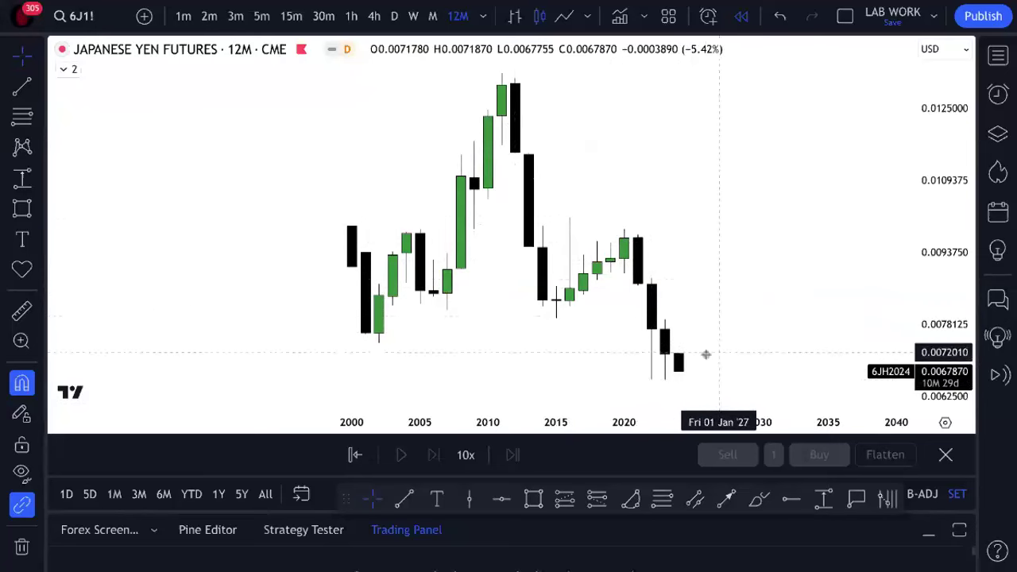
pyautogui.scroll(2, 707, 346)
pyautogui.click(404, 496)
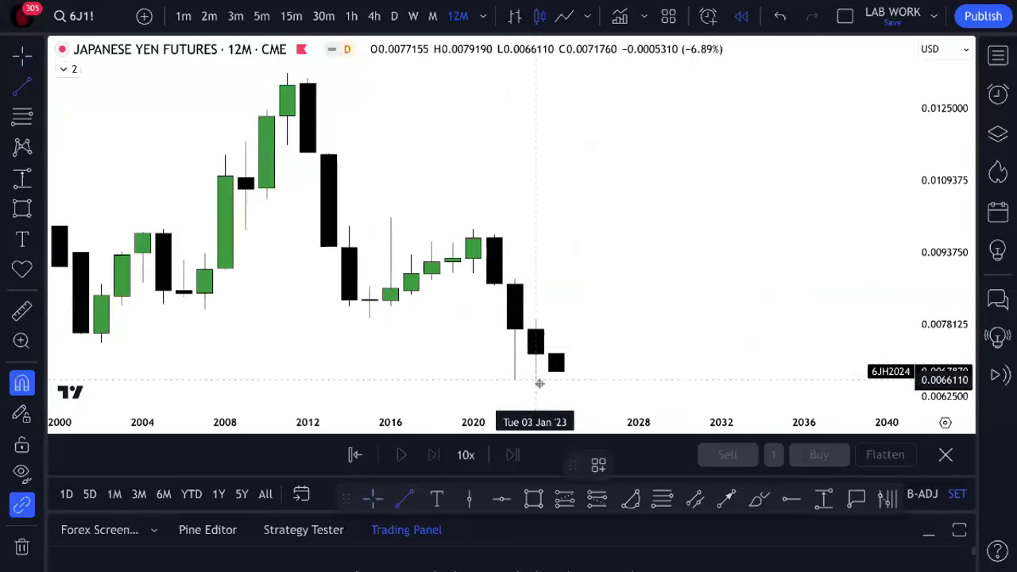
pyautogui.click(540, 384)
pyautogui.click(651, 347)
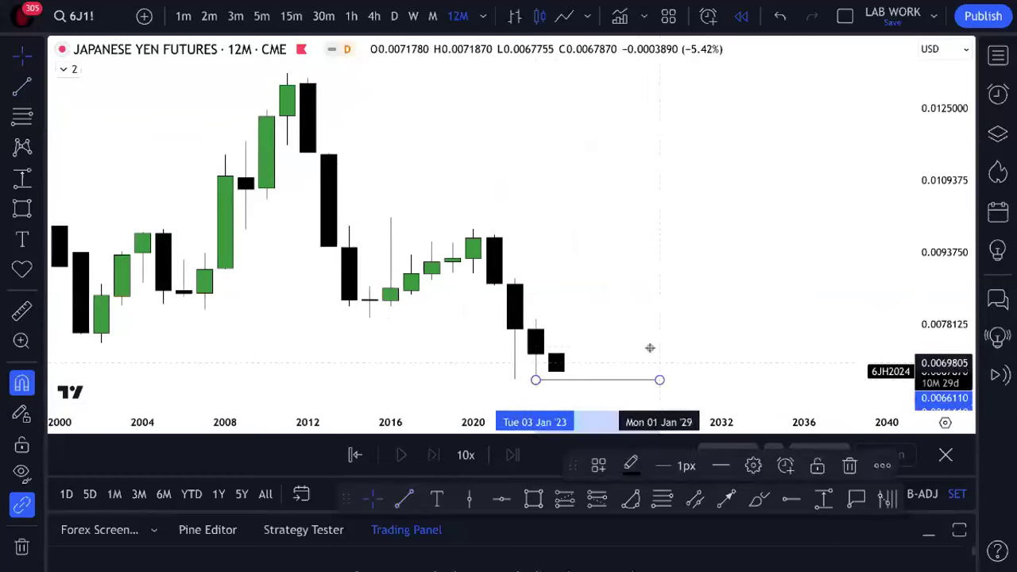
# - Draw a horizontal trend line from the 2023 candle's high at 0.0079190 forward to January 2029
pyautogui.click(407, 497)
pyautogui.click(536, 320)
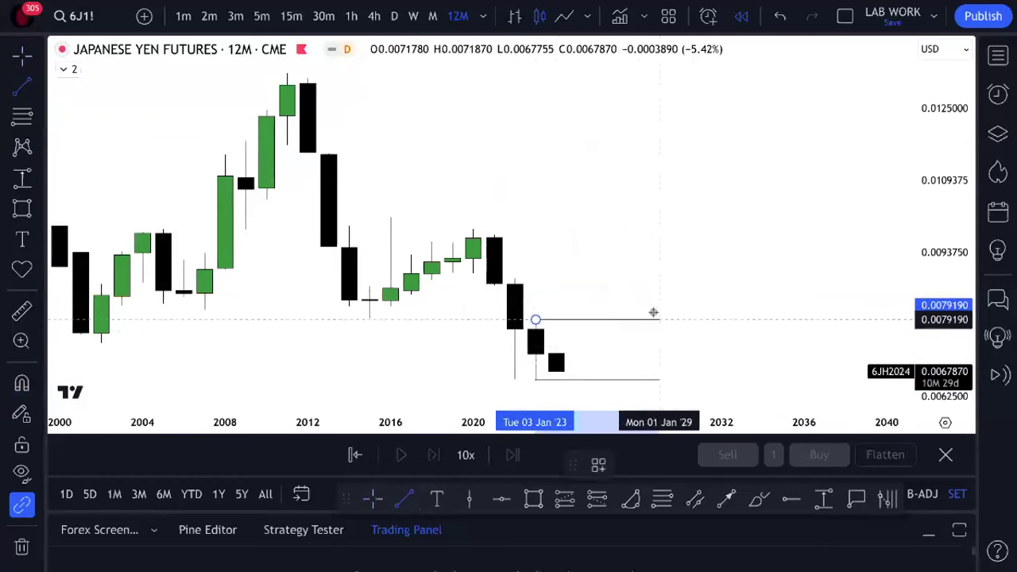
pyautogui.click(653, 313)
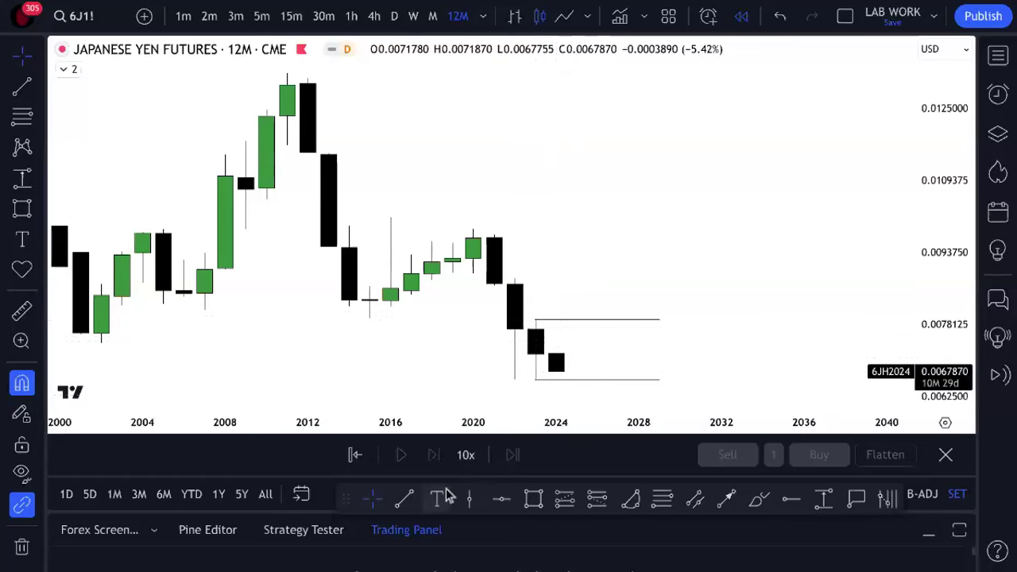
# - Try a horizontal trend line from the 2022 candle's low at 0.0066235 to January 2027, and delete it
pyautogui.click(404, 498)
pyautogui.click(521, 383)
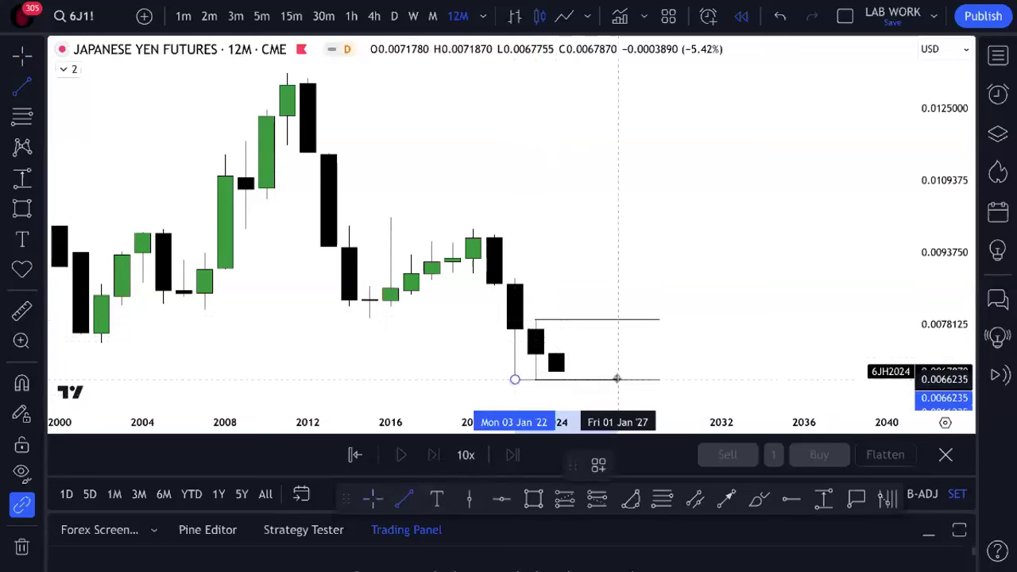
pyautogui.click(618, 382)
pyautogui.doubleClick(618, 381)
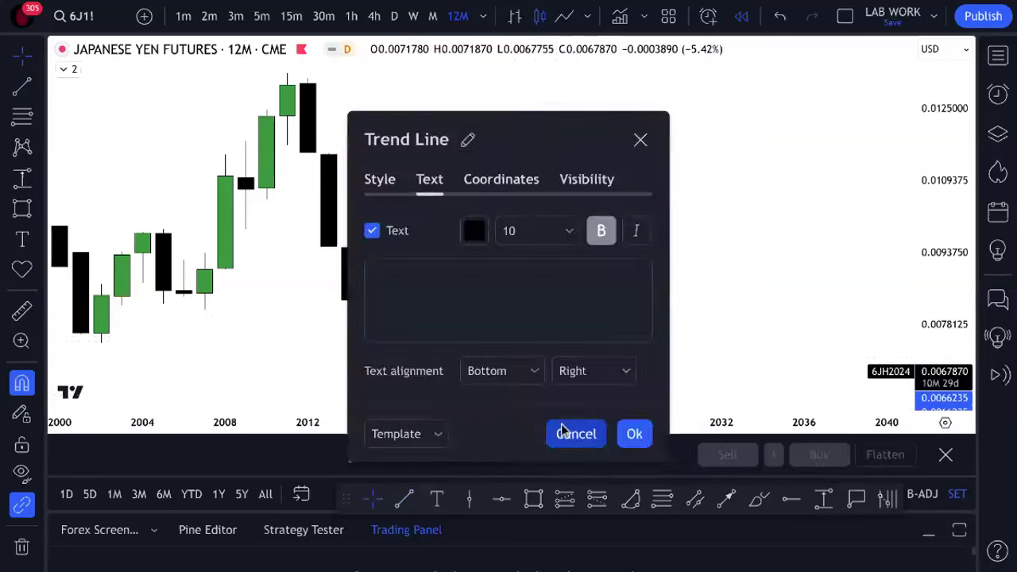
pyautogui.click(562, 431)
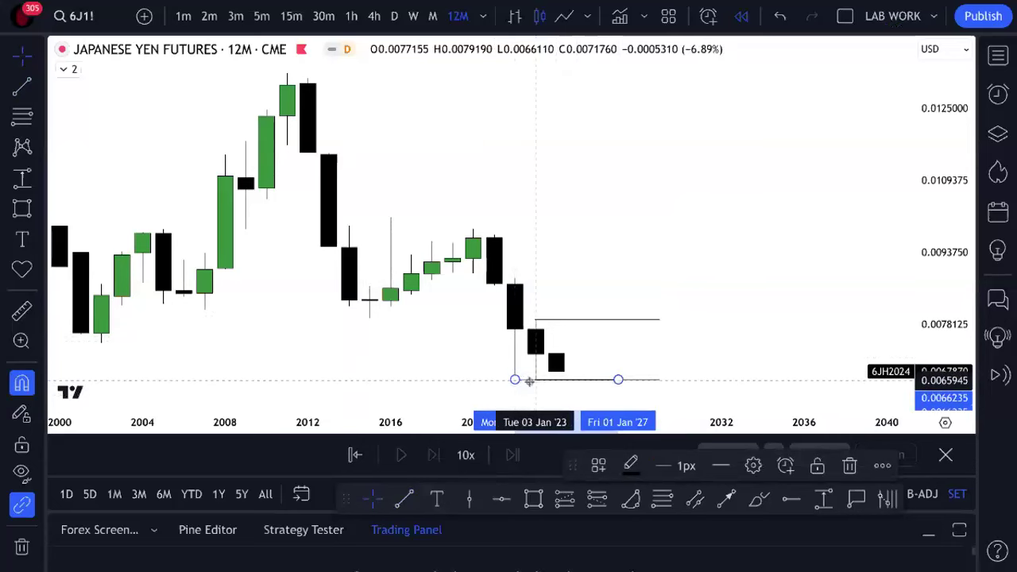
pyautogui.press('Delete')
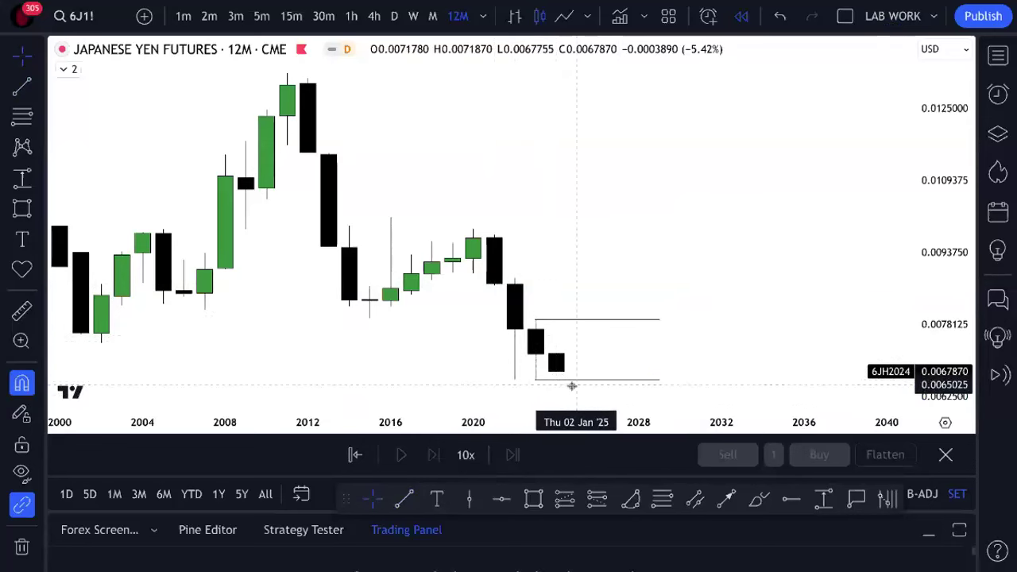
# - Delete the two horizontal trend lines at the 2023 candle's high and low
pyautogui.moveTo(654, 322); pyautogui.dragTo(650, 388)
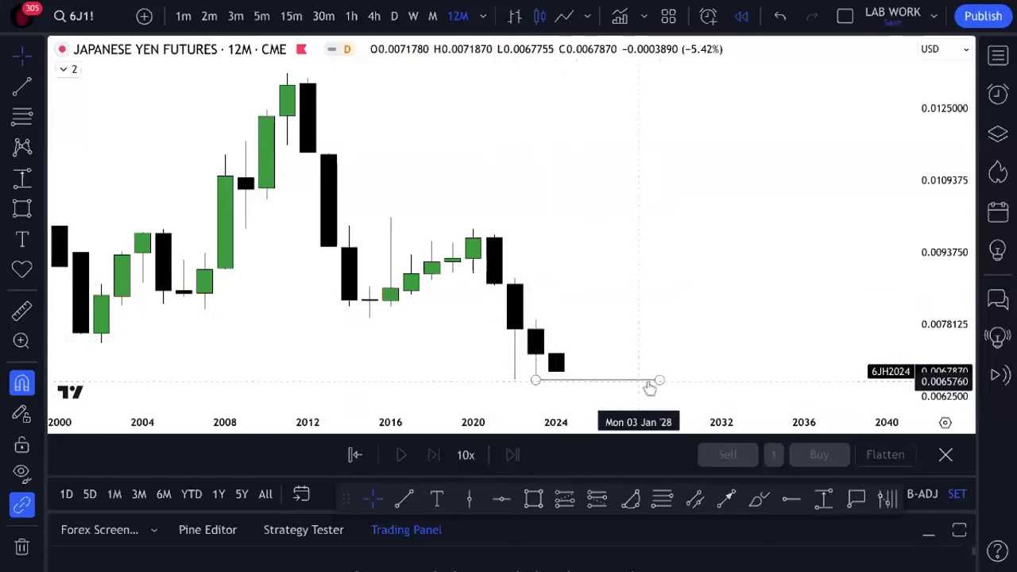
pyautogui.press('Delete')
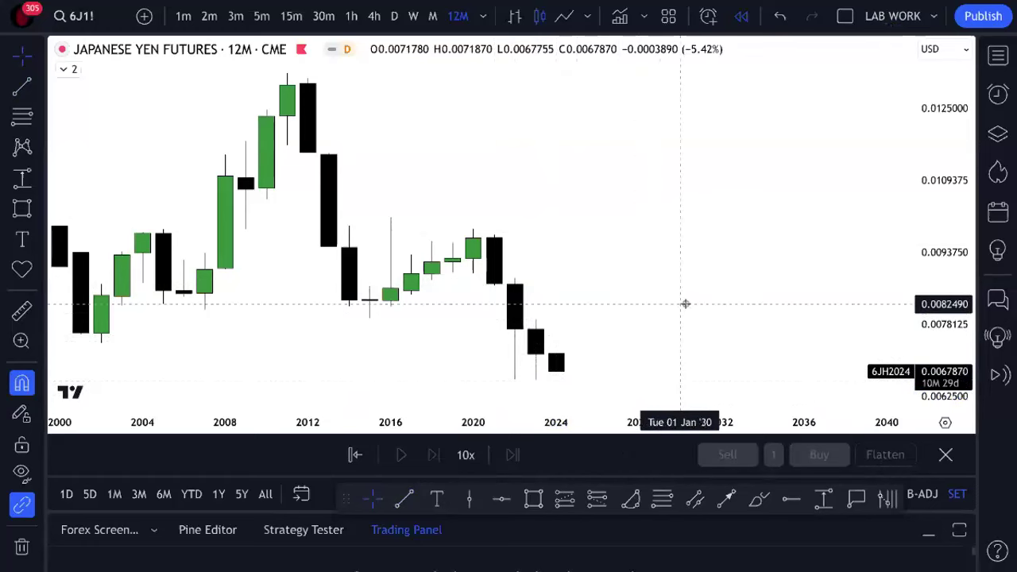
pyautogui.scroll(-2, 703, 221)
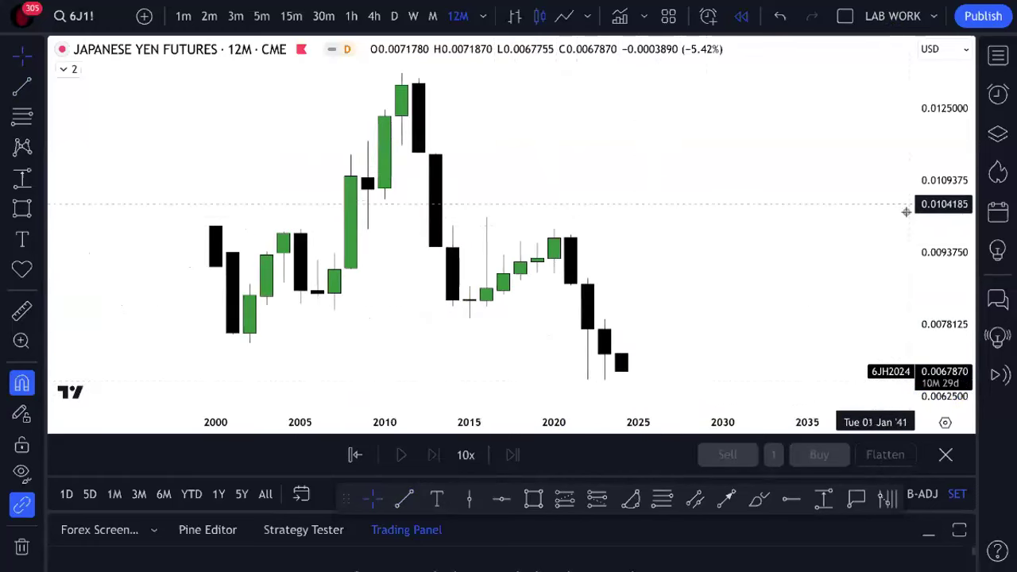
pyautogui.moveTo(919, 220); pyautogui.dragTo(901, 243)
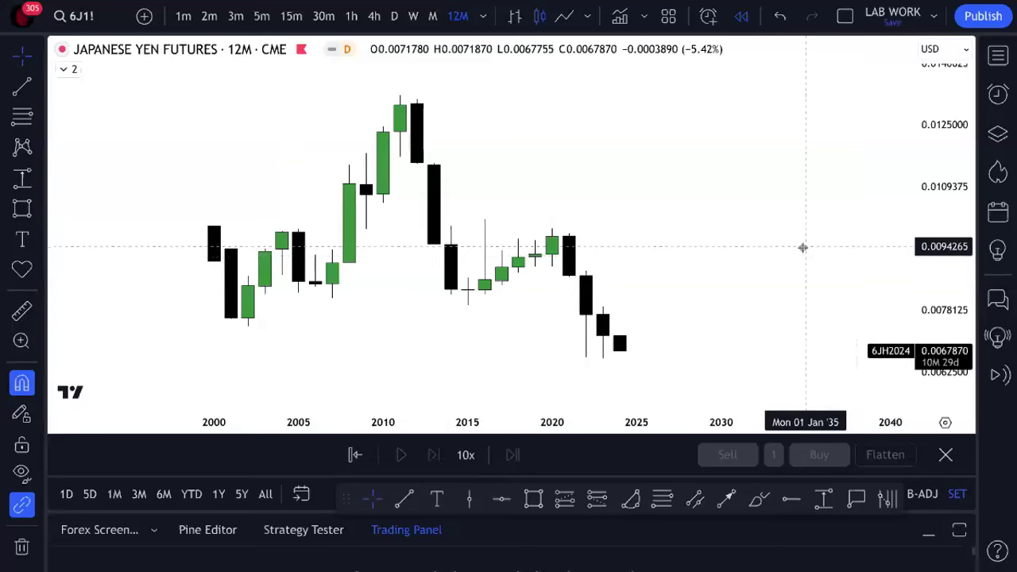
# - Go back from the BoJ overnight call rate page to the central banks overview and review its latest interest rates table
pyautogui.moveTo(595, 7)
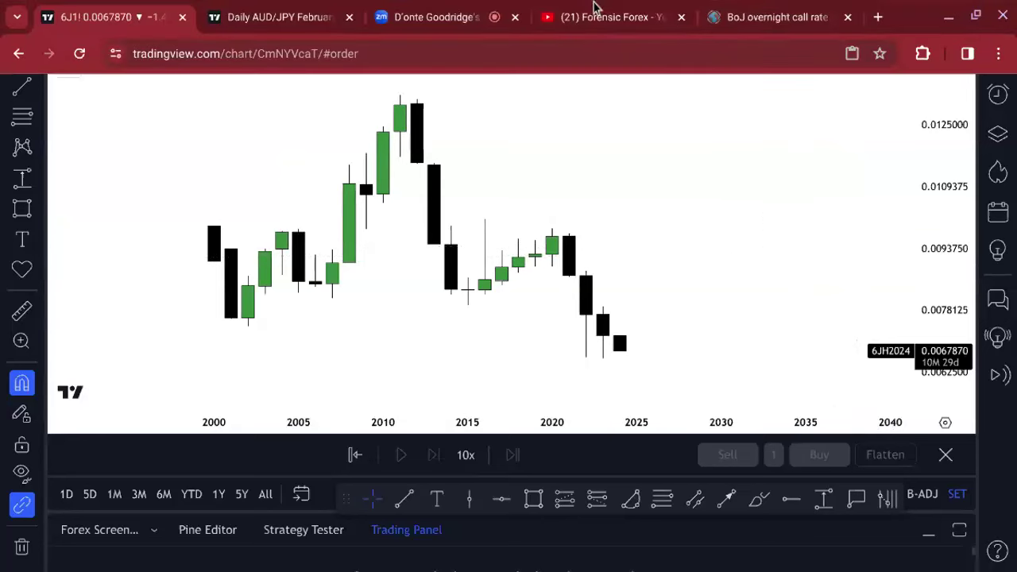
pyautogui.click(767, 18)
pyautogui.click(12, 60)
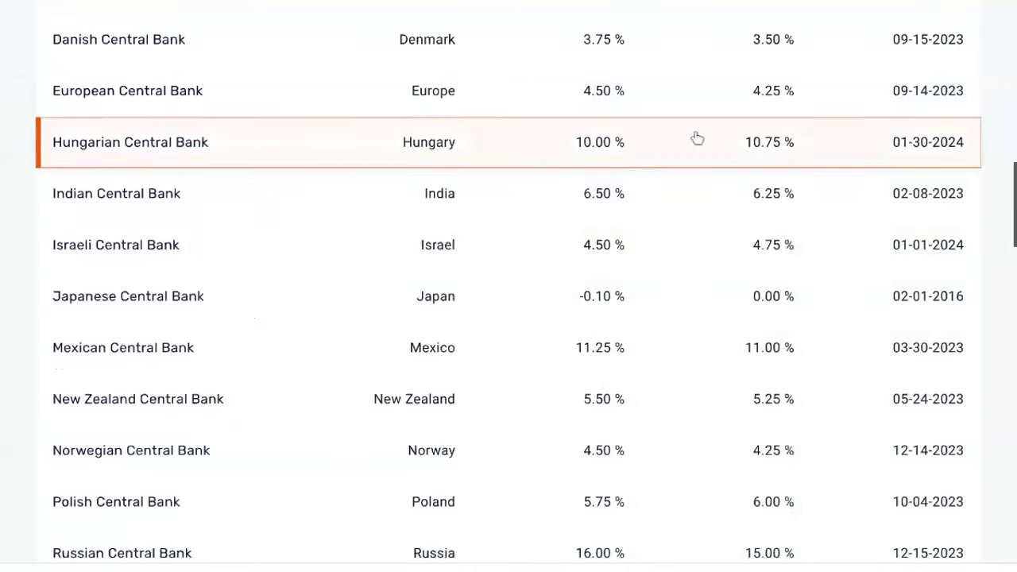
pyautogui.scroll(3, 551, 151)
pyautogui.scroll(2, 644, 154)
pyautogui.scroll(2, 644, 153)
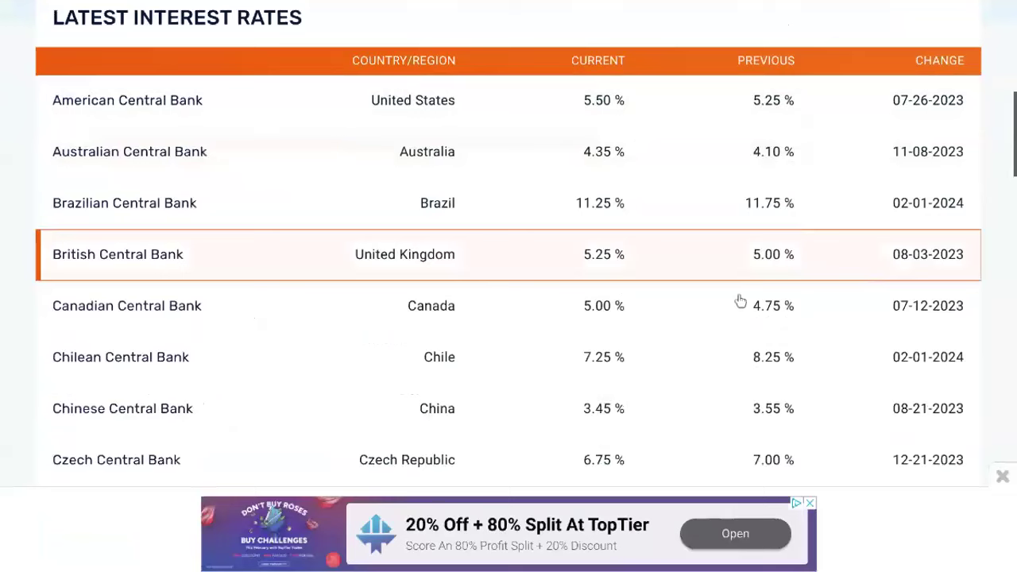
pyautogui.click(1002, 477)
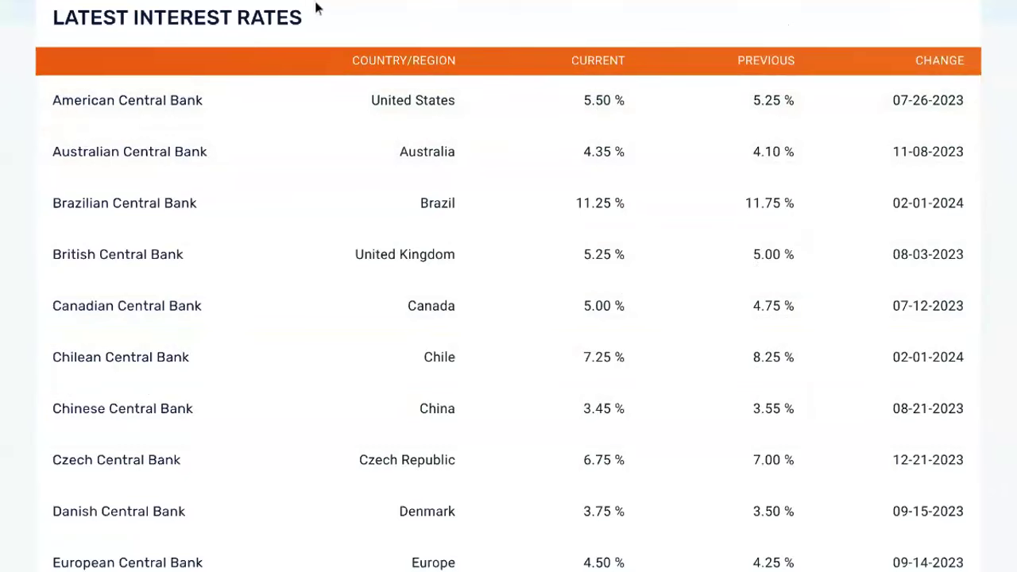
# - Return to the TradingView chart and load the yearly USDJPY chart from OANDA
pyautogui.moveTo(295, 11)
pyautogui.click(151, 20)
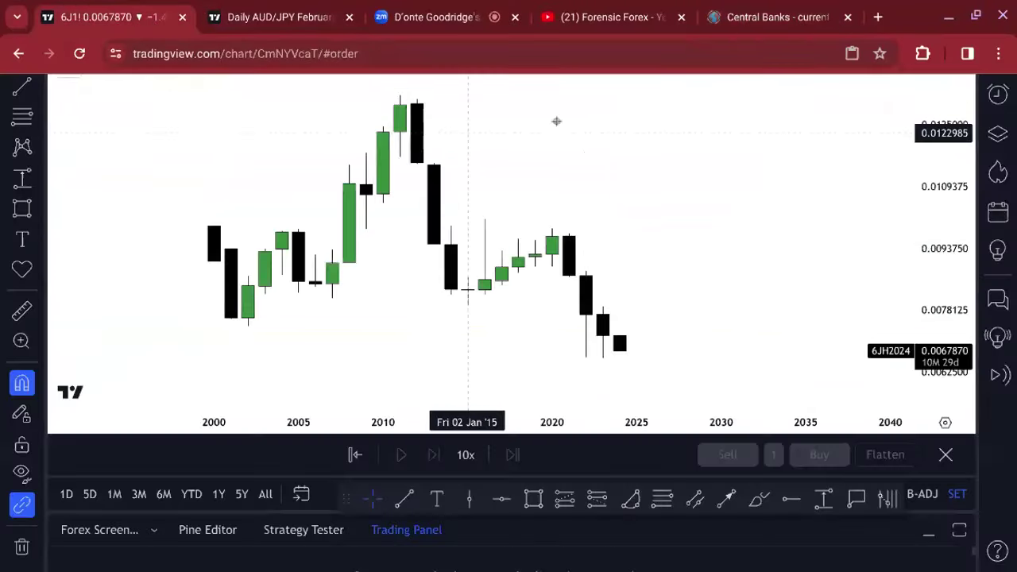
pyautogui.write('USDJPY')
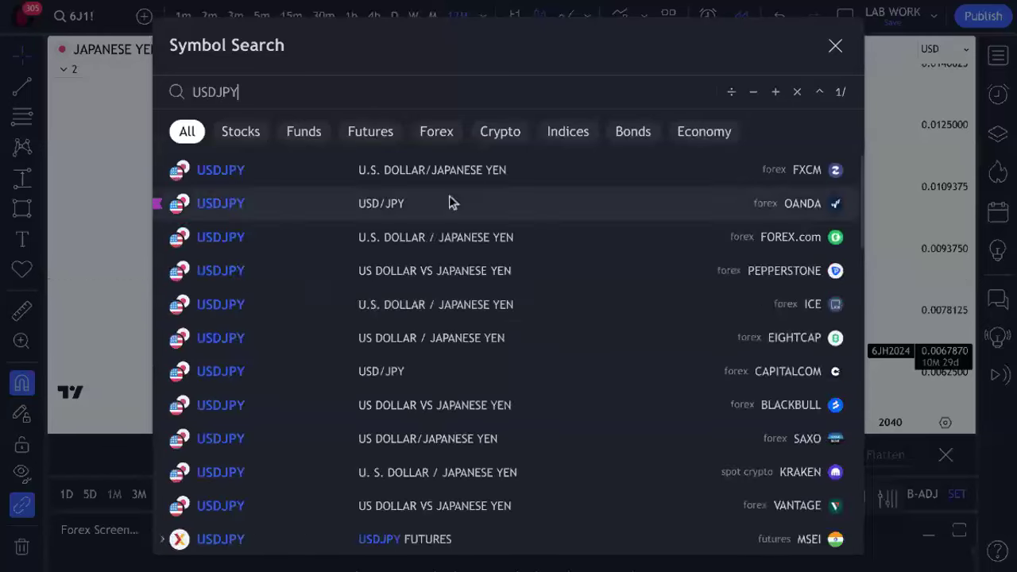
pyautogui.click(450, 202)
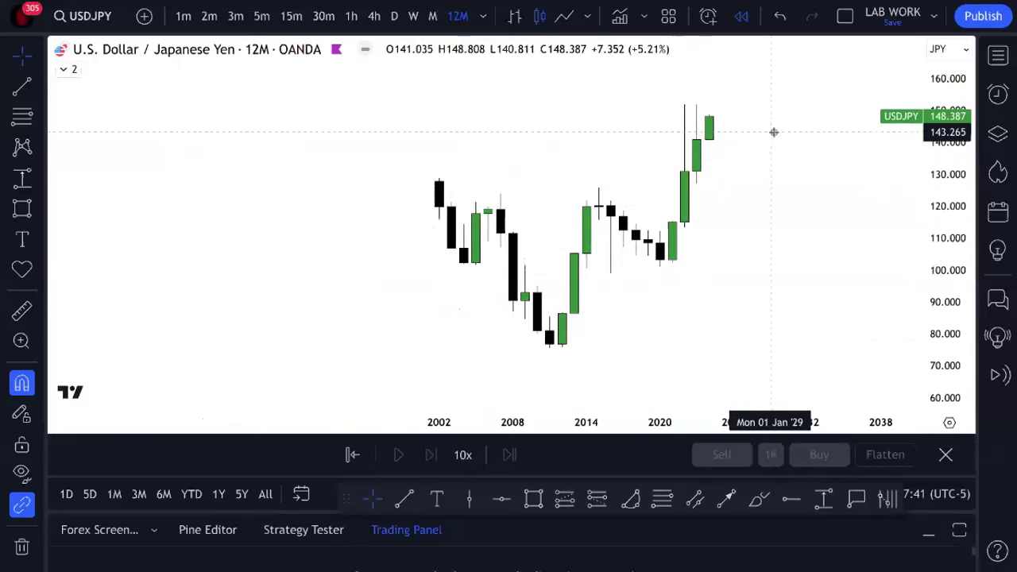
pyautogui.write('DXY')
pyautogui.press('Return')
pyautogui.write('USDJPY')
pyautogui.press('Return')
# - Load the yearly AUDJPY chart and remove all drawings from it
pyautogui.write('AUDJPY')
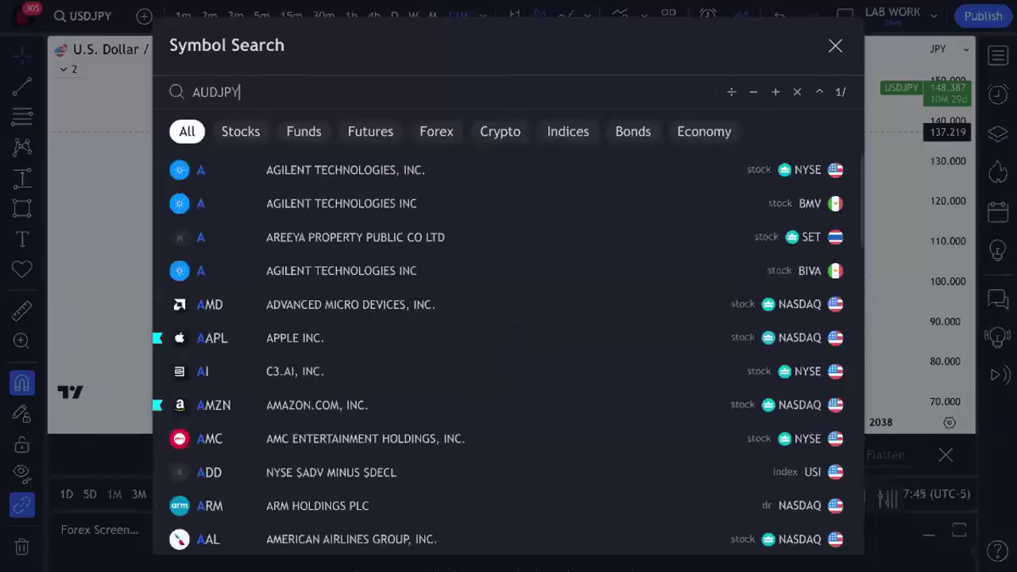
pyautogui.click(495, 166)
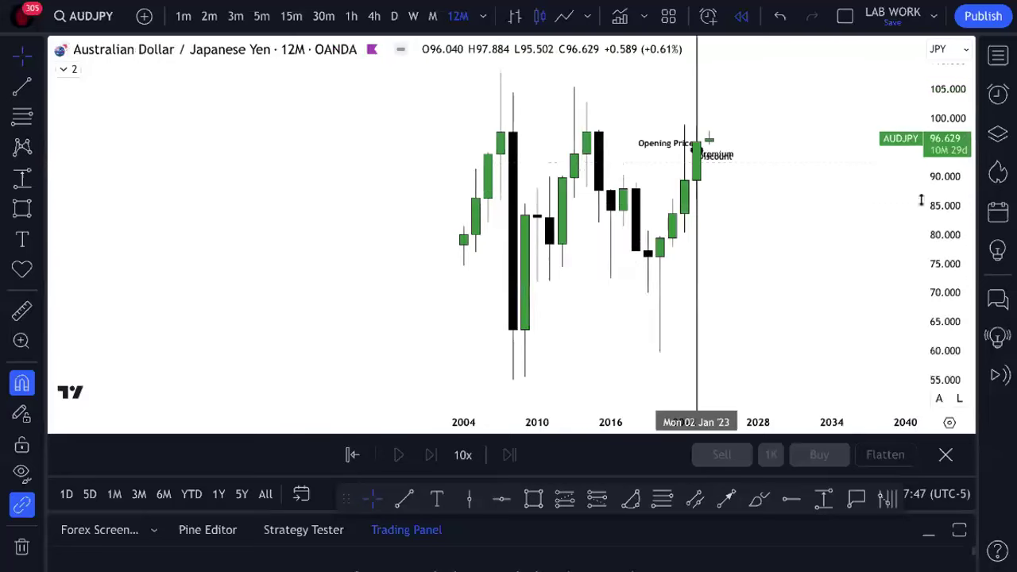
pyautogui.rightClick(822, 206)
pyautogui.click(817, 486)
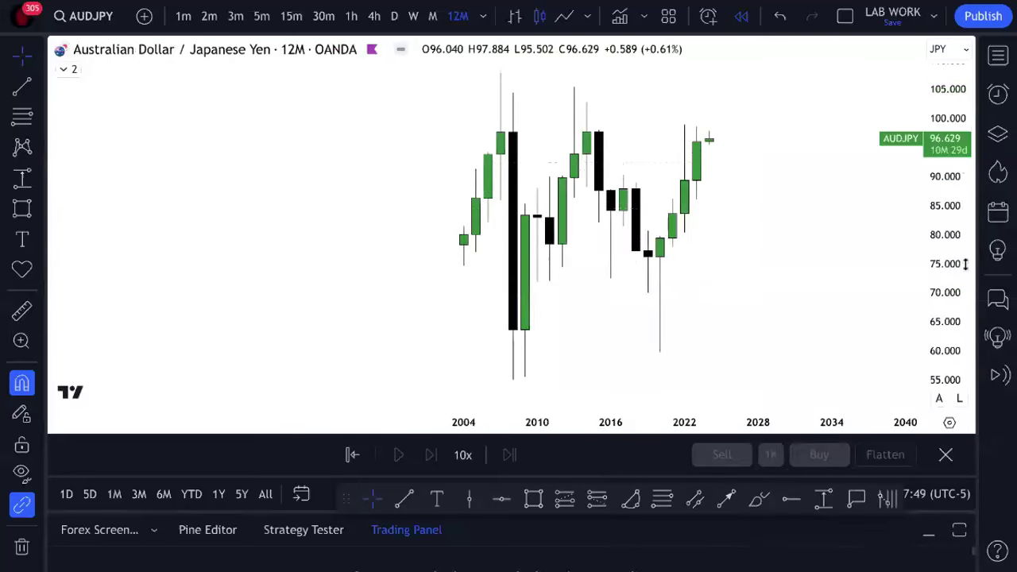
pyautogui.scroll(2, 679, 212)
pyautogui.moveTo(679, 212); pyautogui.dragTo(713, 243)
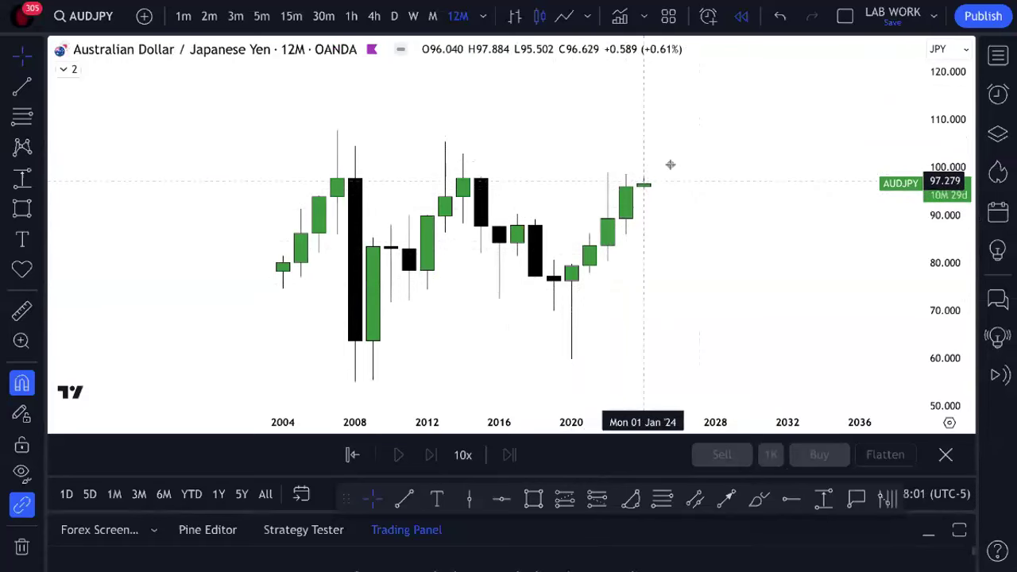
# - Load the yearly NZDJPY chart and remove all drawings from it
pyautogui.write('NZDJPY')
pyautogui.press('Return')
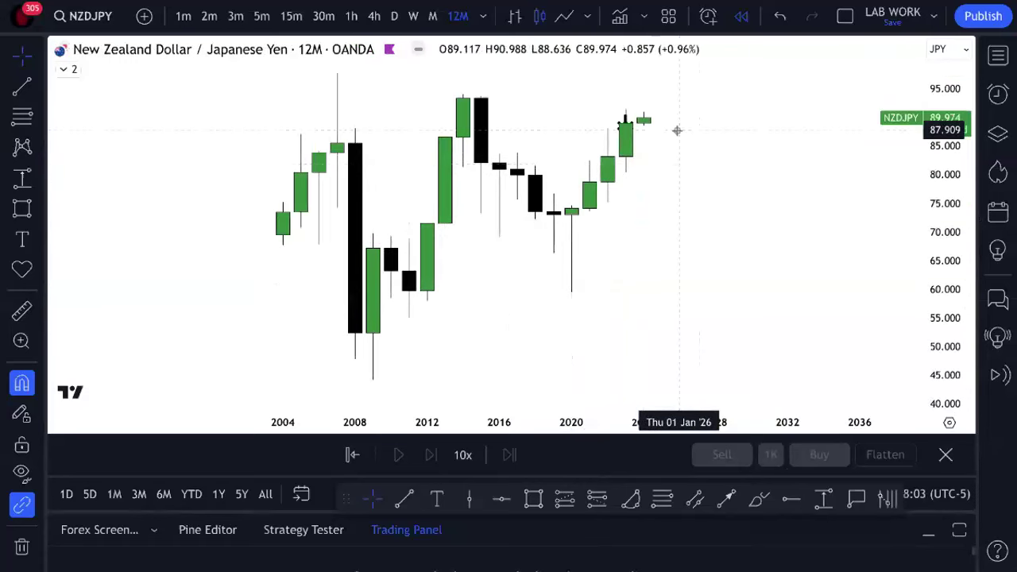
pyautogui.rightClick(681, 134)
pyautogui.click(676, 223)
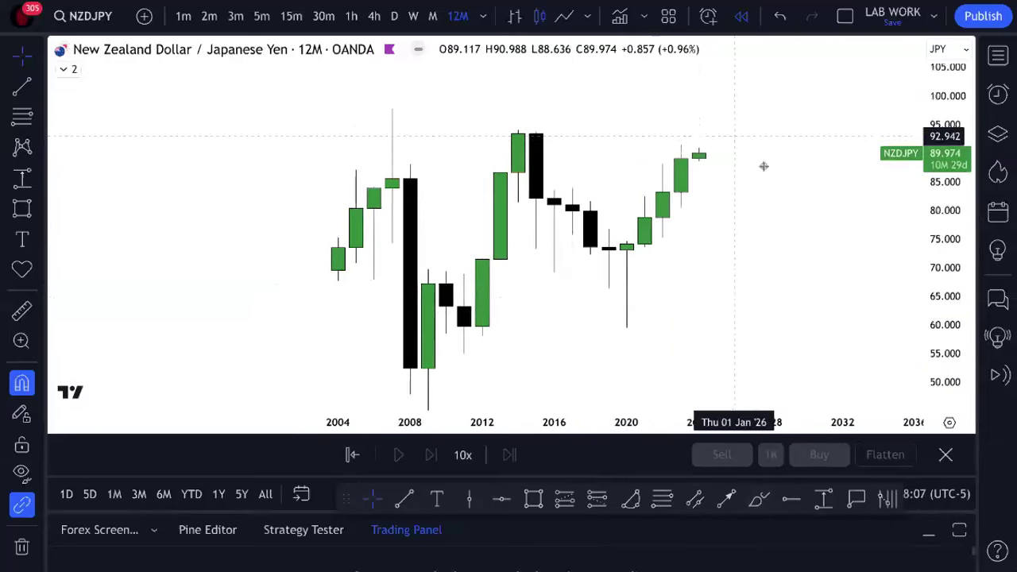
pyautogui.moveTo(938, 295); pyautogui.dragTo(932, 306)
# - Switch the chart to CADJPY and remove all its drawings
pyautogui.press('space')
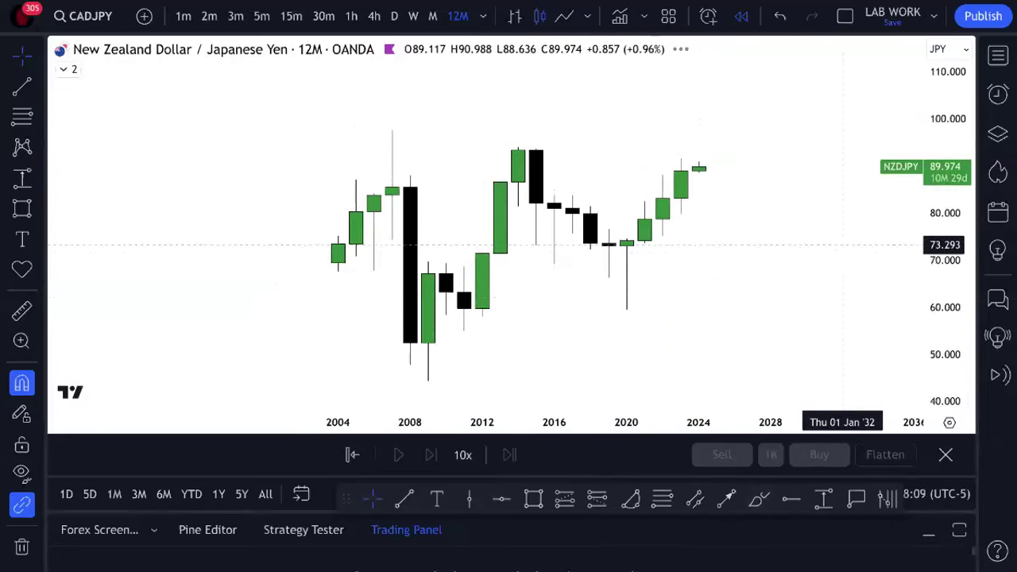
pyautogui.rightClick(844, 237)
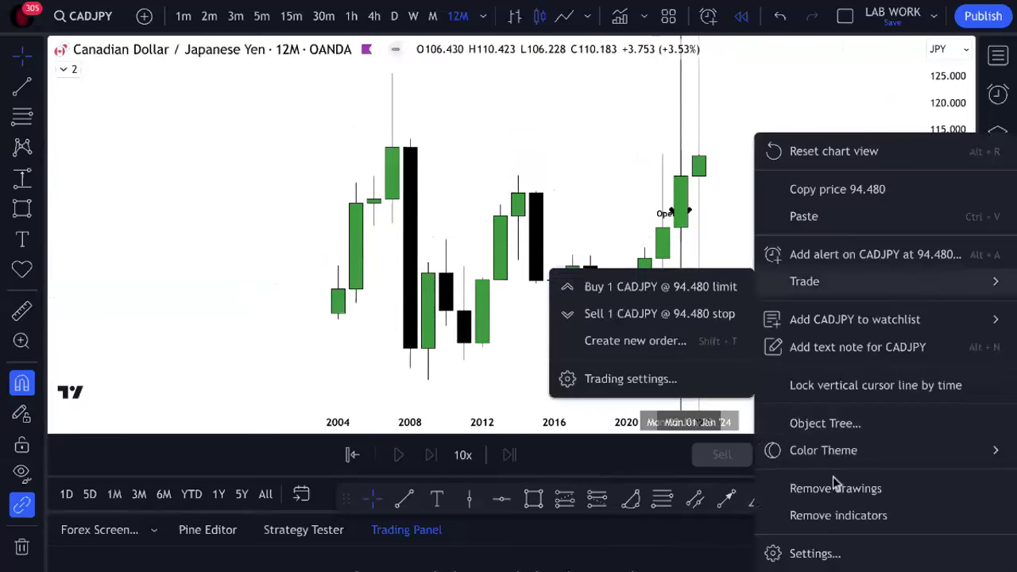
pyautogui.click(832, 481)
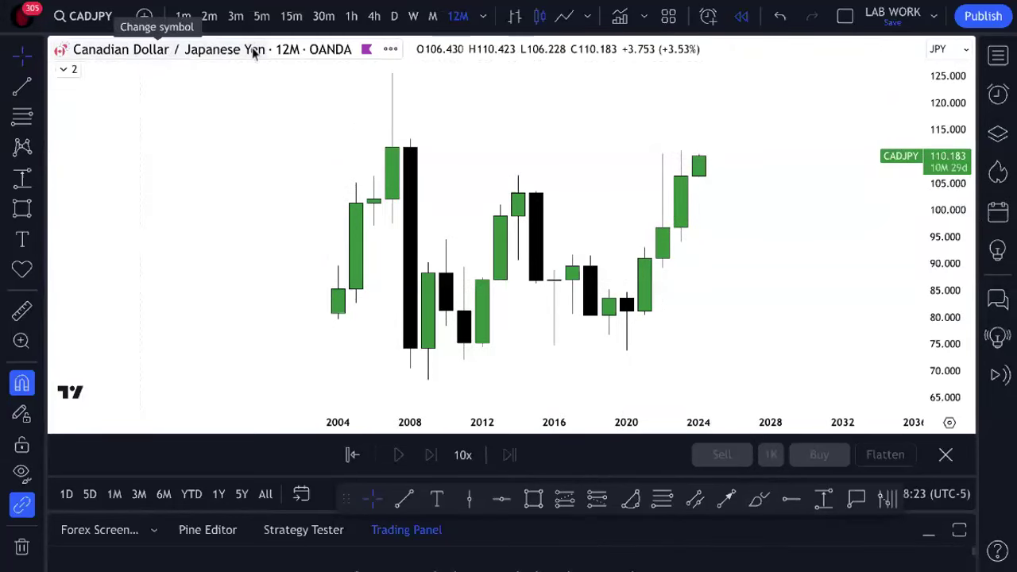
# - Switch to the yearly EURJPY chart and examine the lines marking the last ECB and BoJ rate changes
pyautogui.press('Down')
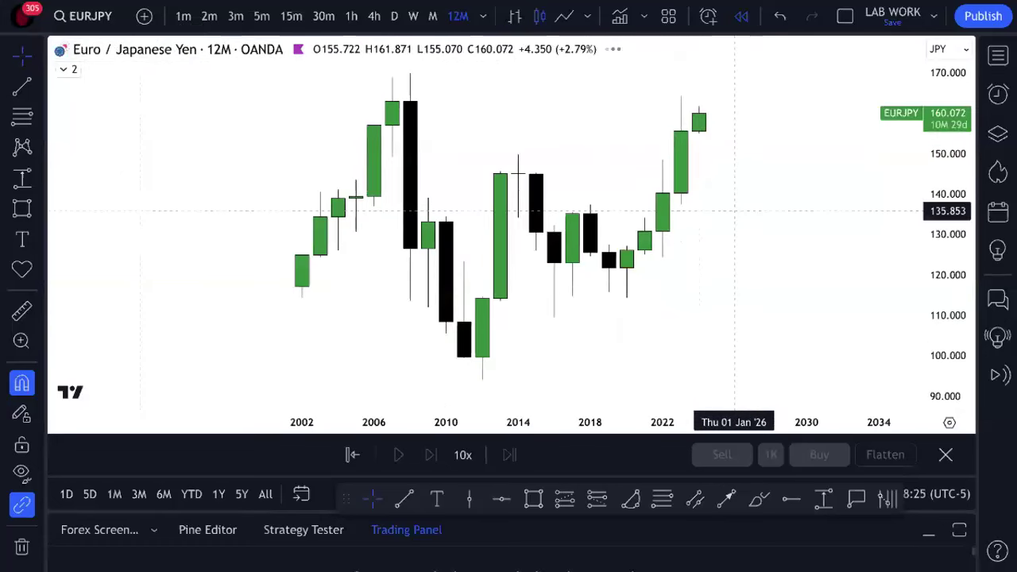
pyautogui.moveTo(734, 333); pyautogui.dragTo(559, 336)
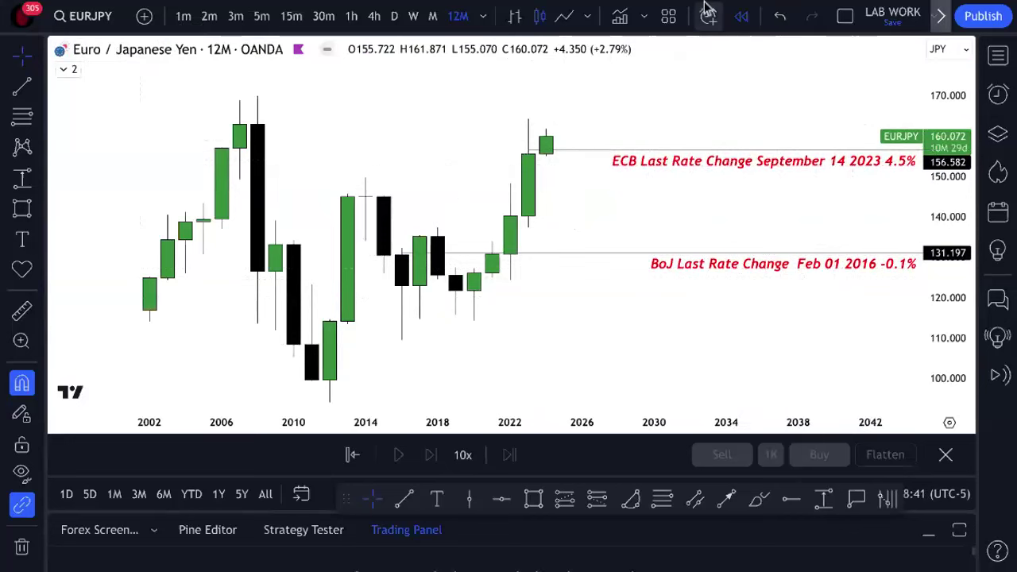
# - Open the European Central Bank entry in the central banks rates table and read its refinancing rate history
pyautogui.moveTo(704, 8)
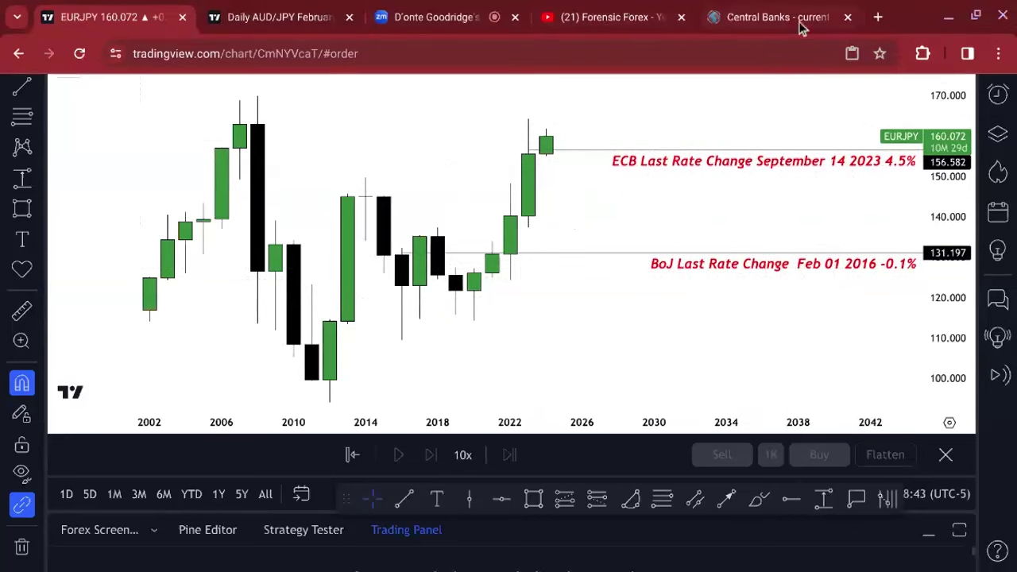
pyautogui.click(801, 24)
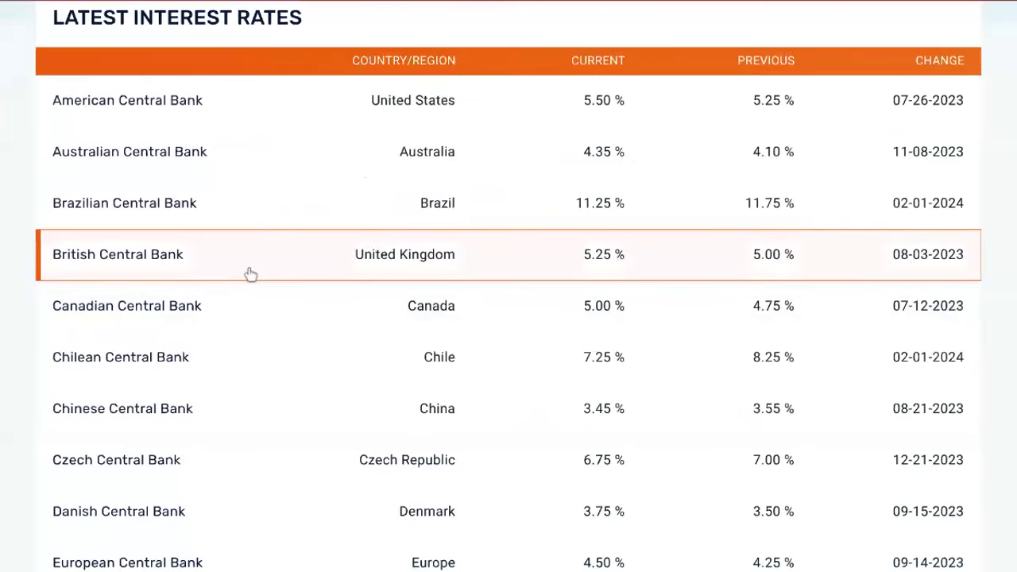
pyautogui.scroll(-3, 249, 262)
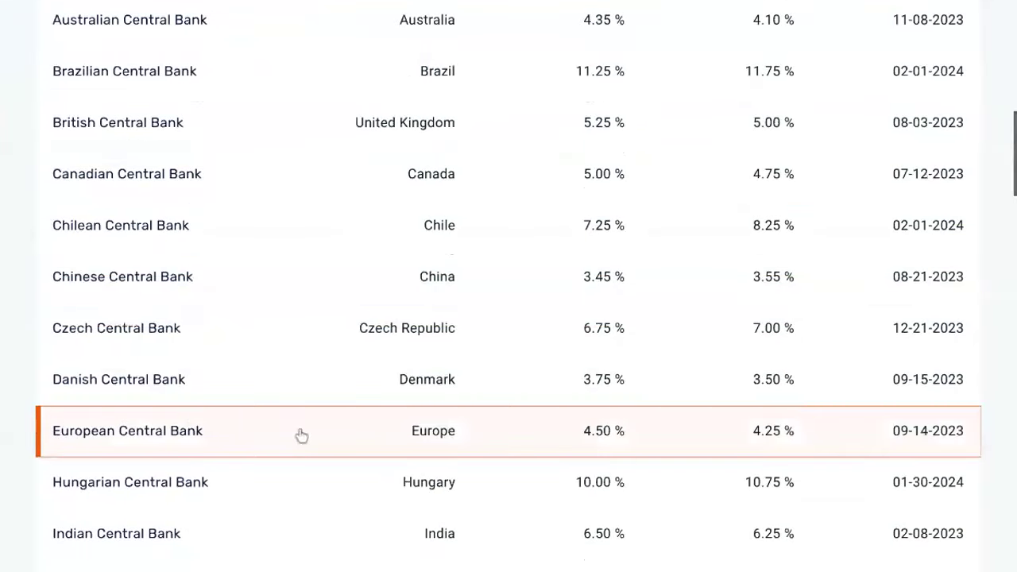
pyautogui.click(937, 442)
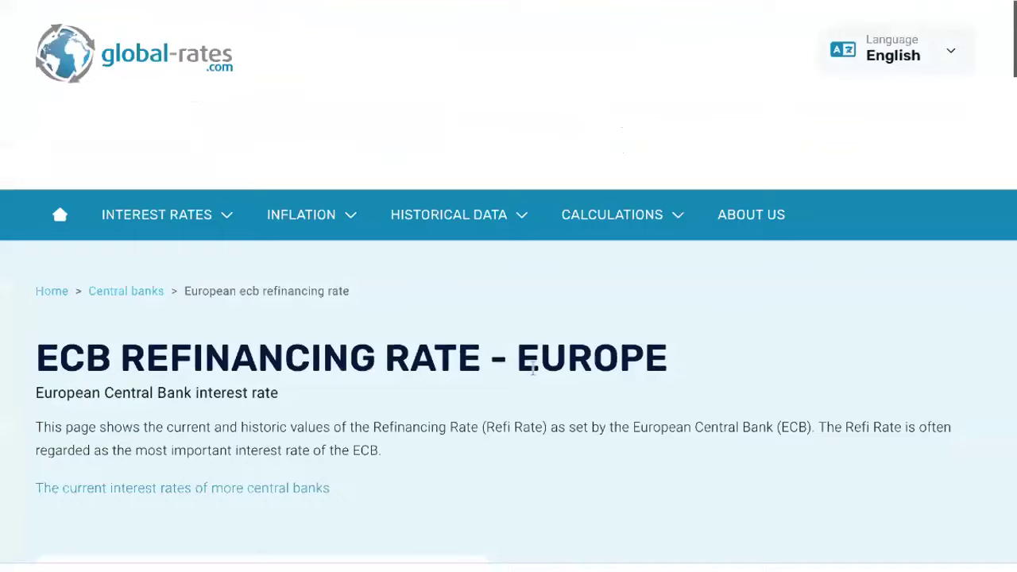
pyautogui.scroll(-5, 532, 374)
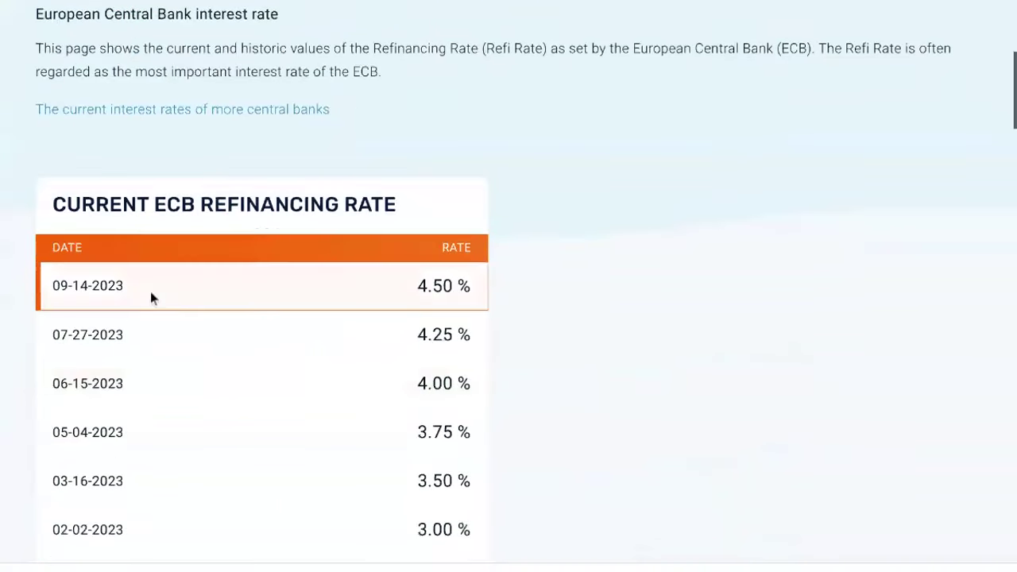
pyautogui.moveTo(119, 21)
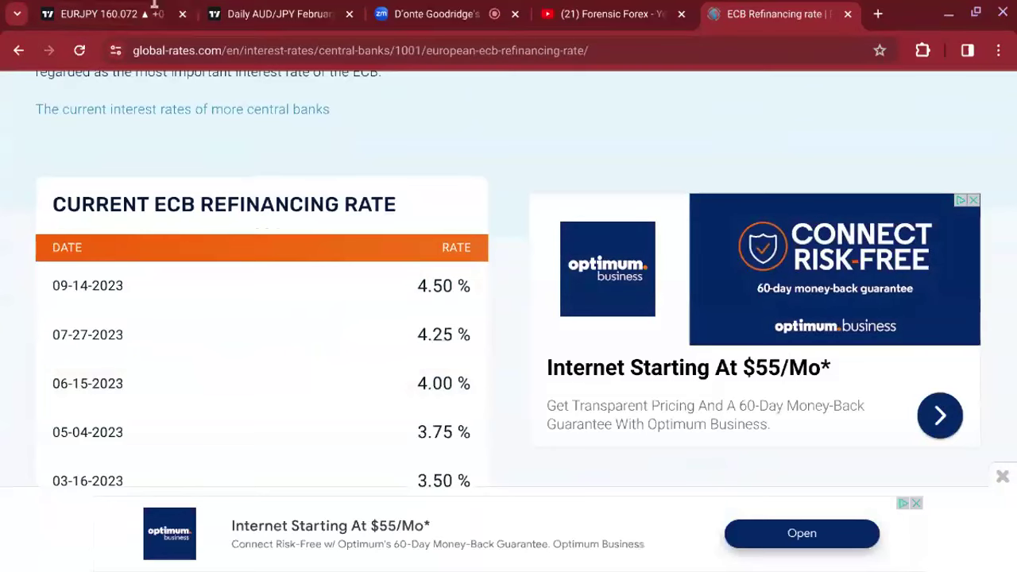
pyautogui.moveTo(273, 26)
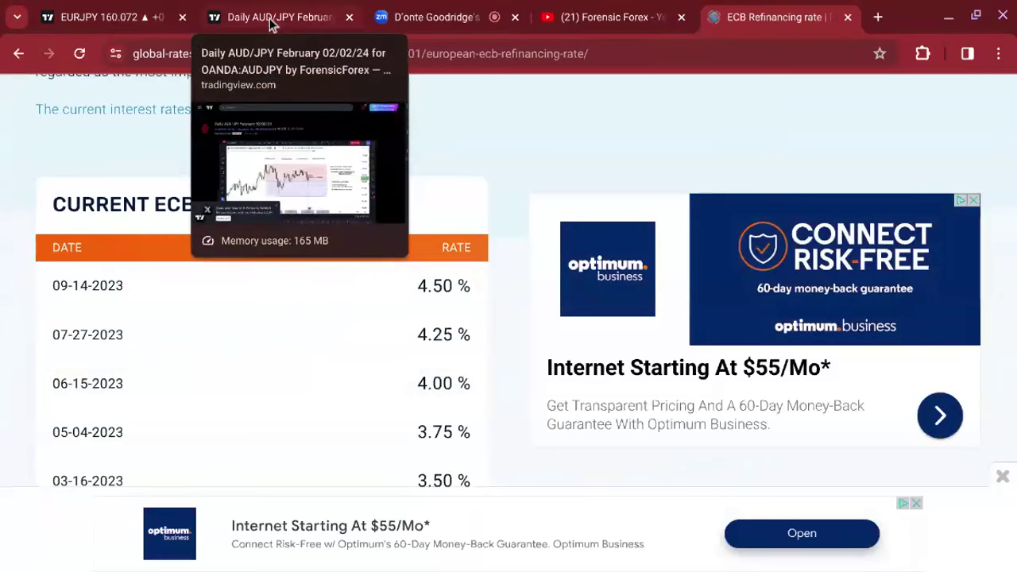
# - Return to the TradingView chart, load yearly GBPJPY and examine its candles from 2002 to 2024
pyautogui.click(155, 25)
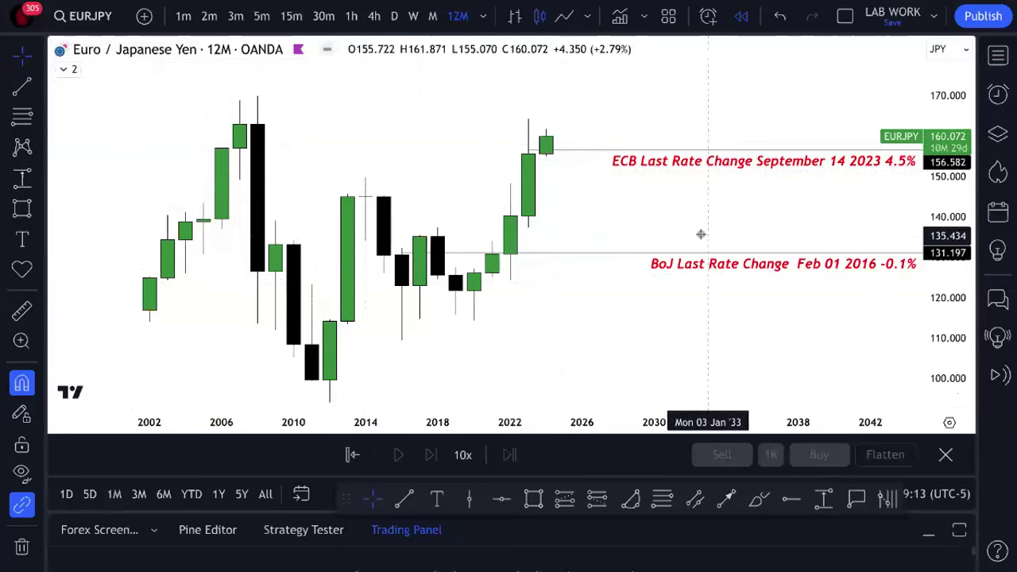
pyautogui.write('GBPJPY')
pyautogui.press('Return')
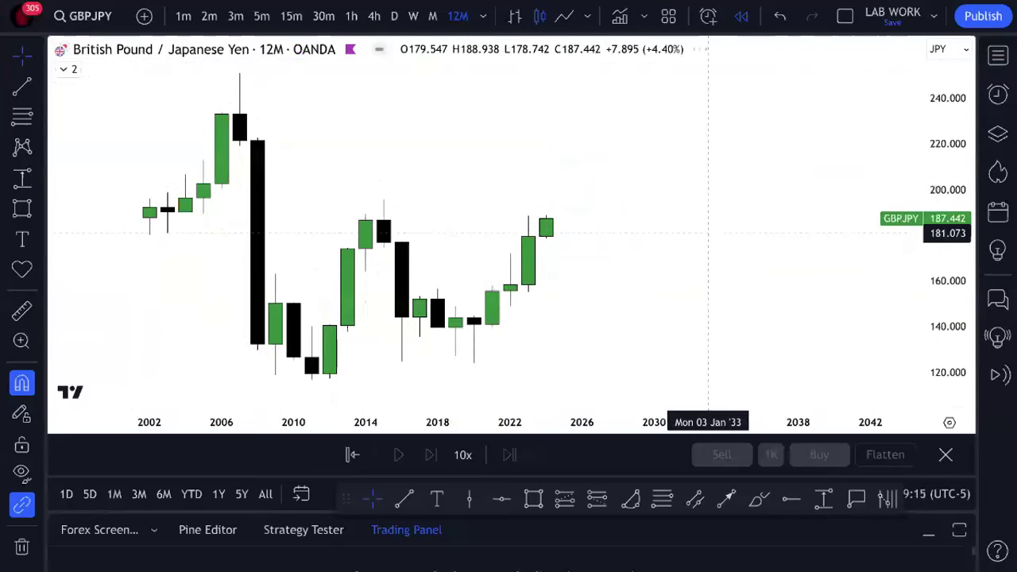
pyautogui.hscroll(-5, 670, 286)
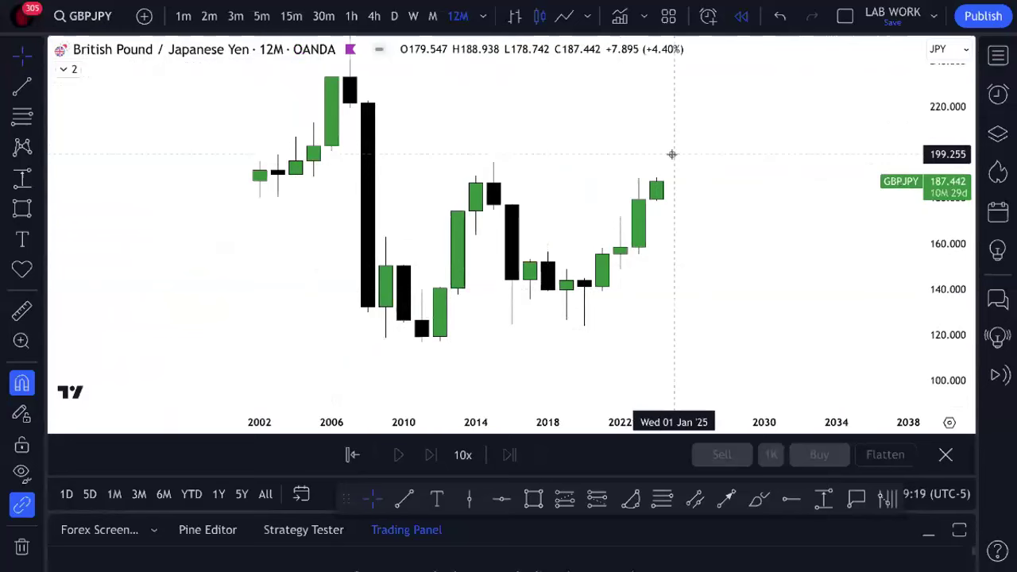
pyautogui.moveTo(674, 183); pyautogui.dragTo(675, 215)
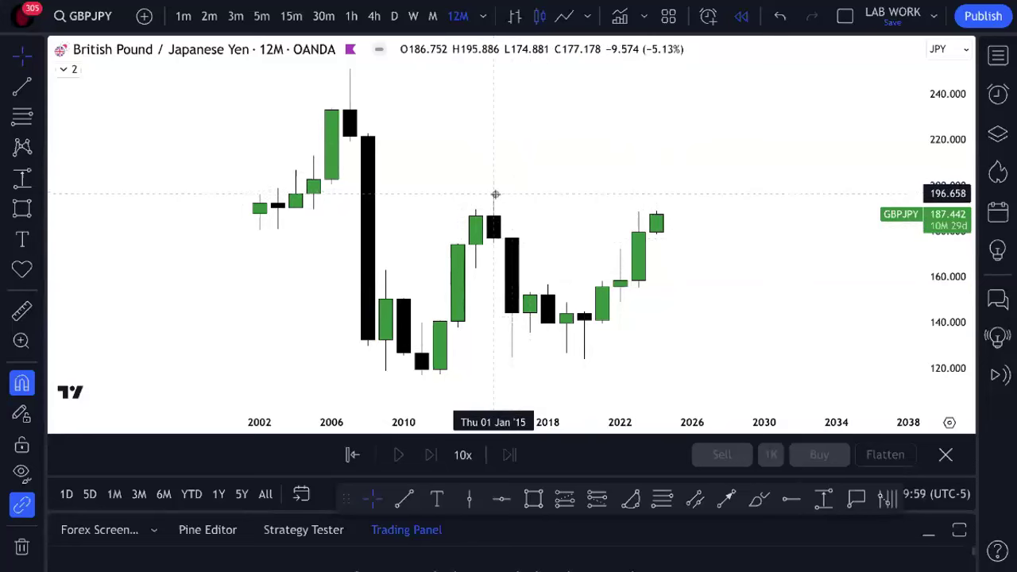
pyautogui.hotkey('alt', 'r')
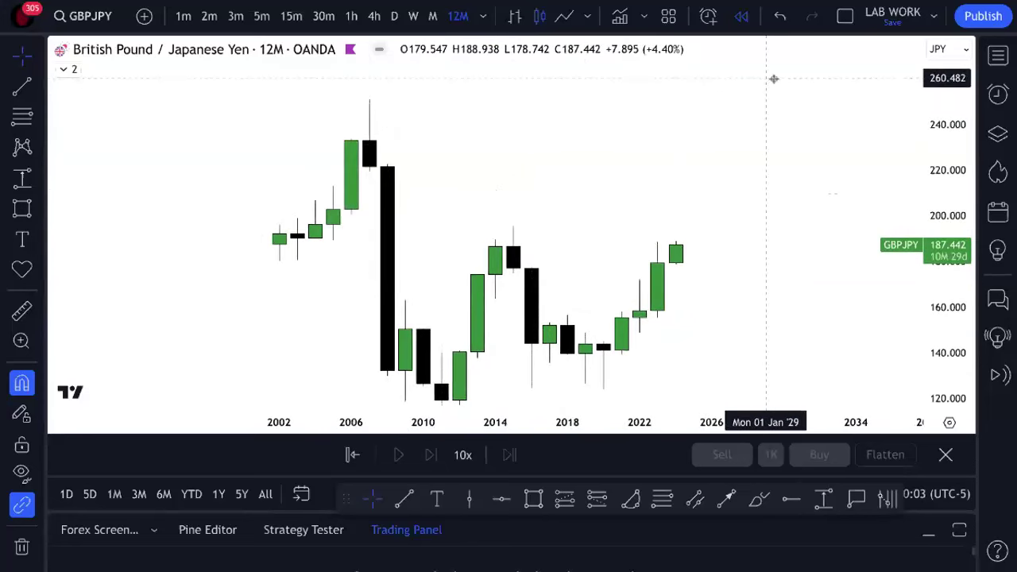
pyautogui.moveTo(702, 188); pyautogui.dragTo(732, 175)
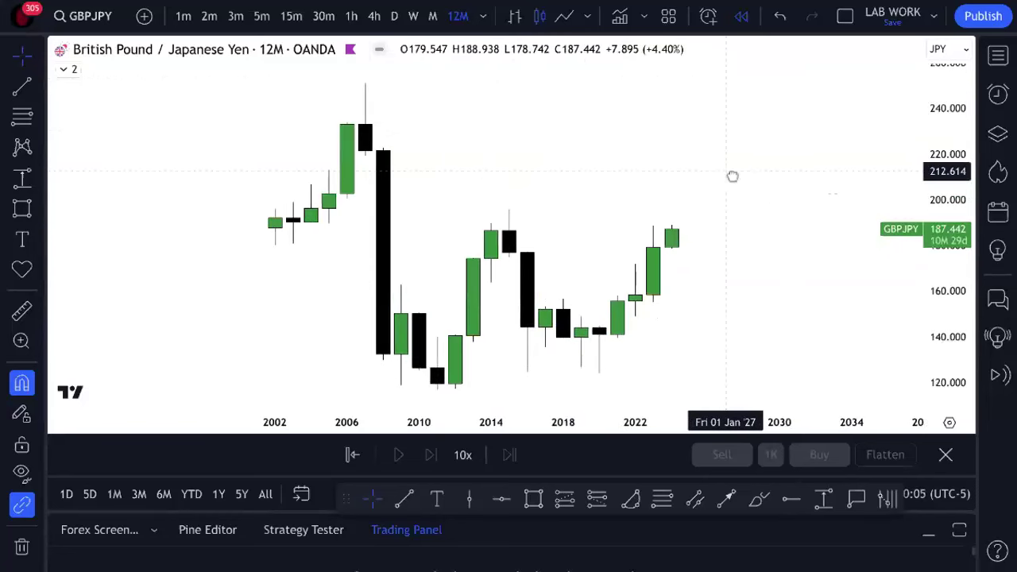
pyautogui.moveTo(945, 228); pyautogui.dragTo(944, 257)
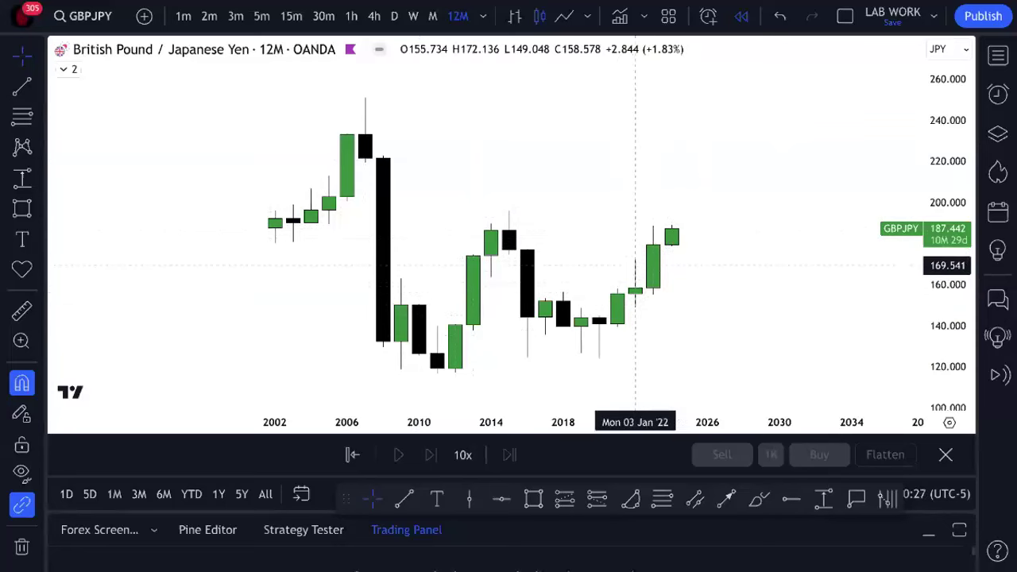
# - Load the OANDA USDJPY chart on the 15-minute timeframe and reset the chart view
pyautogui.write('USDJPY')
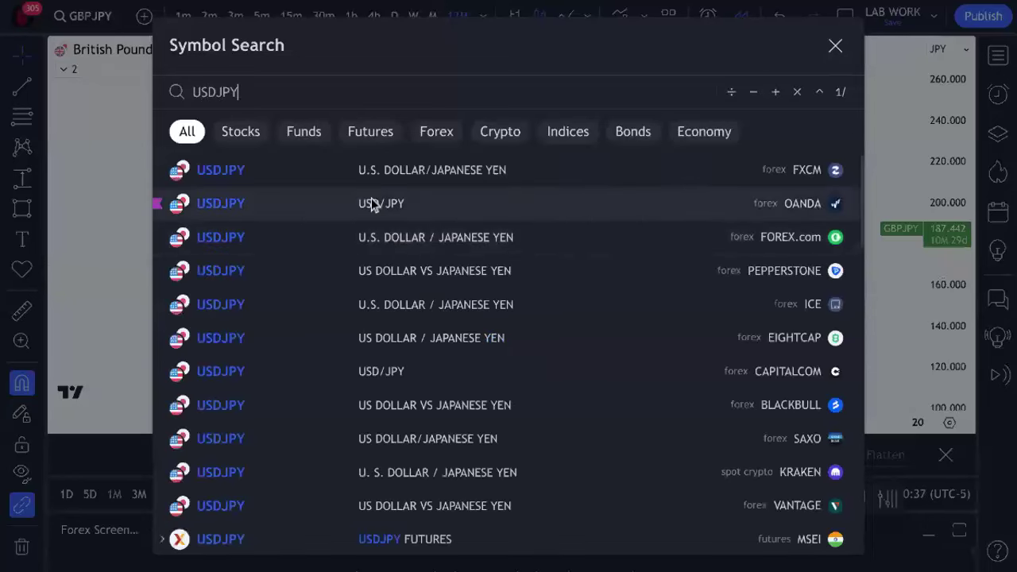
pyautogui.click(366, 191)
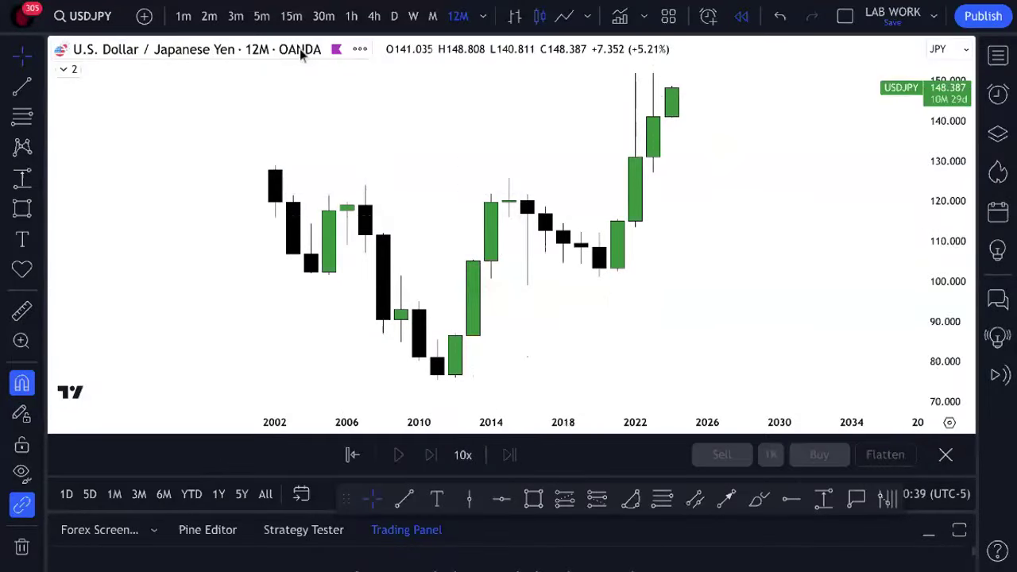
pyautogui.click(289, 16)
pyautogui.rightClick(548, 133)
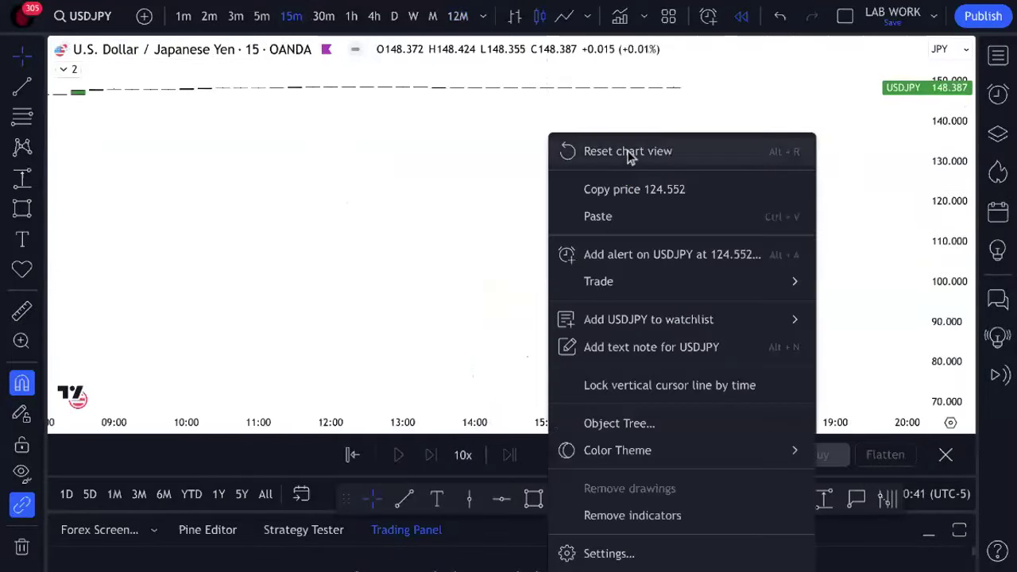
pyautogui.click(631, 151)
pyautogui.scroll(-2, 628, 143)
pyautogui.scroll(-3, 628, 139)
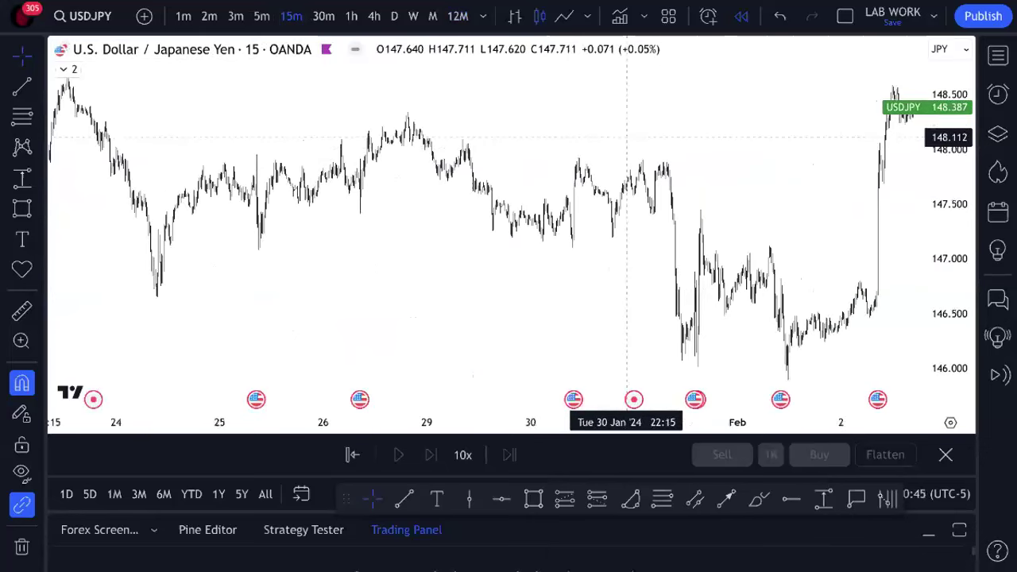
pyautogui.scroll(1, 667, 147)
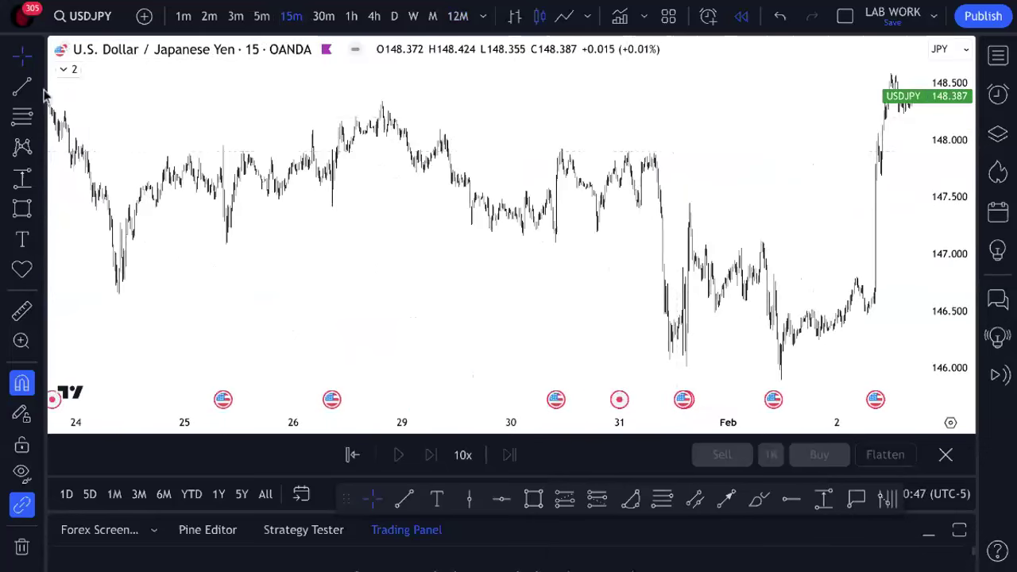
# - Show the first Shady Kill Zones indicator and examine price against its session bands through late January
pyautogui.click(64, 69)
pyautogui.click(615, 69)
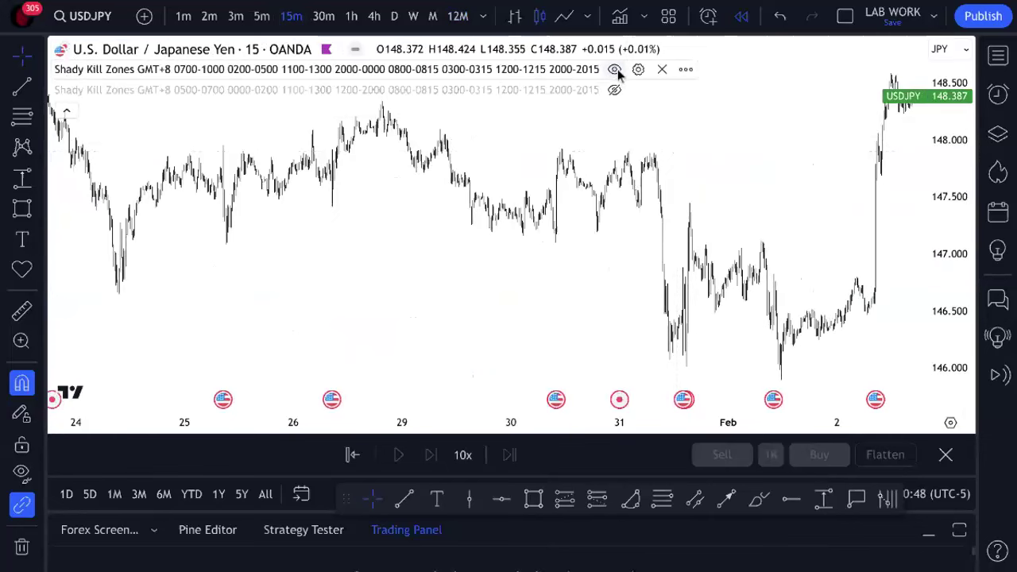
pyautogui.click(67, 110)
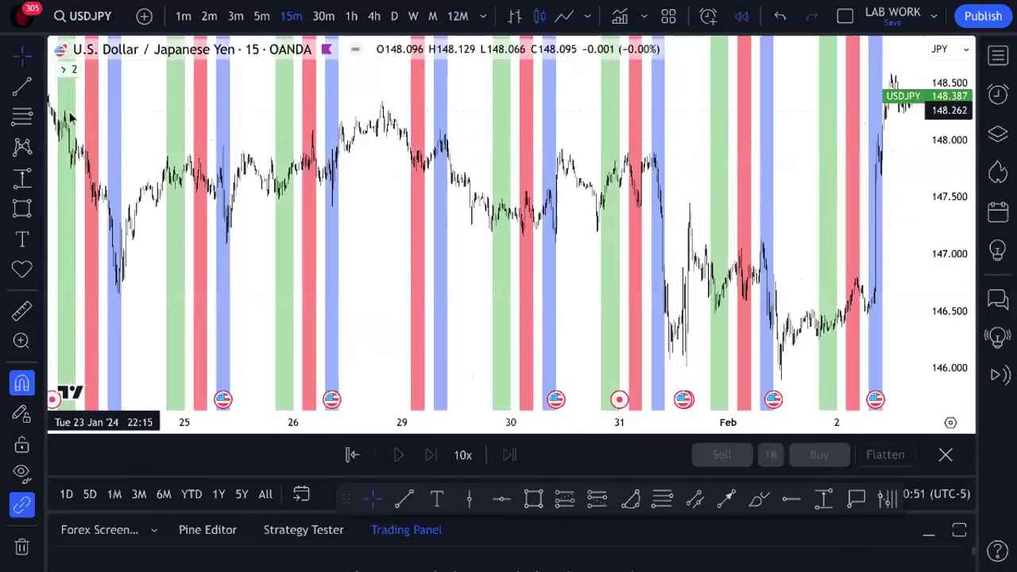
pyautogui.moveTo(306, 211); pyautogui.dragTo(563, 290)
pyautogui.scroll(2, 562, 288)
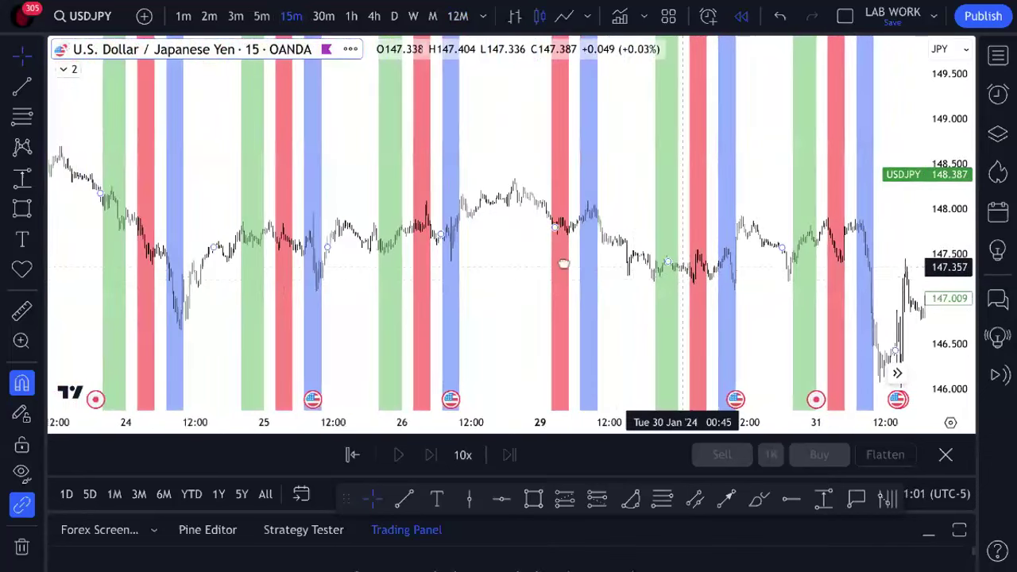
pyautogui.moveTo(563, 263); pyautogui.dragTo(341, 232)
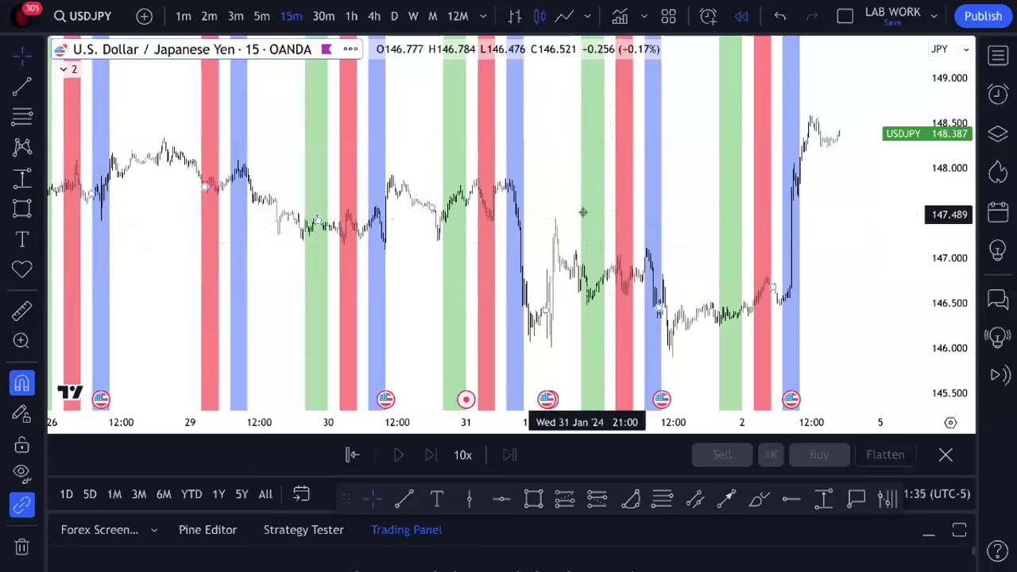
# - Start bar replay on the USDJPY chart from Thu 01 Feb '24 00:00
pyautogui.scroll(3, 602, 224)
pyautogui.hscroll(-3, 545, 209)
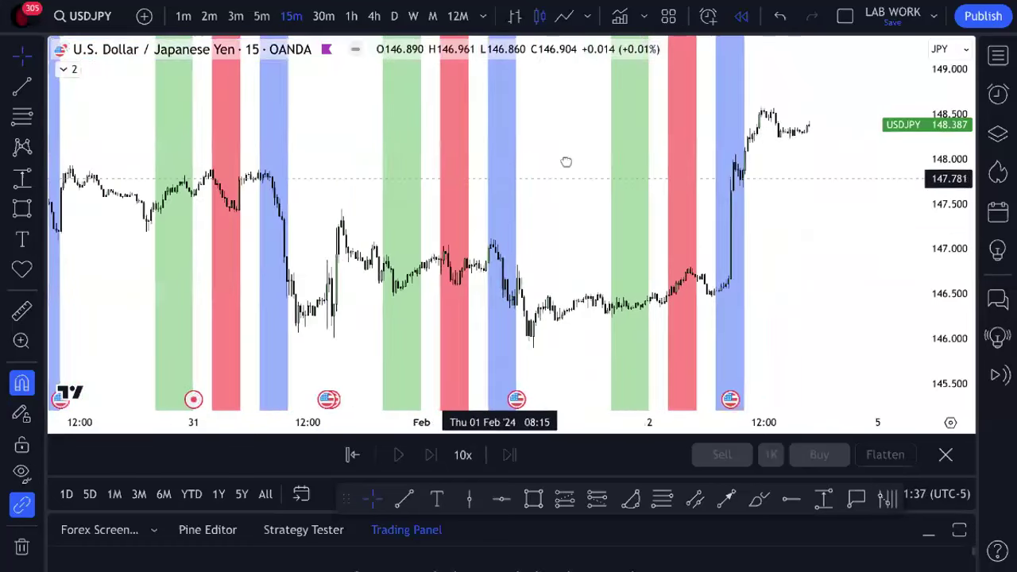
pyautogui.scroll(2, 691, 148)
pyautogui.hscroll(-2, 688, 146)
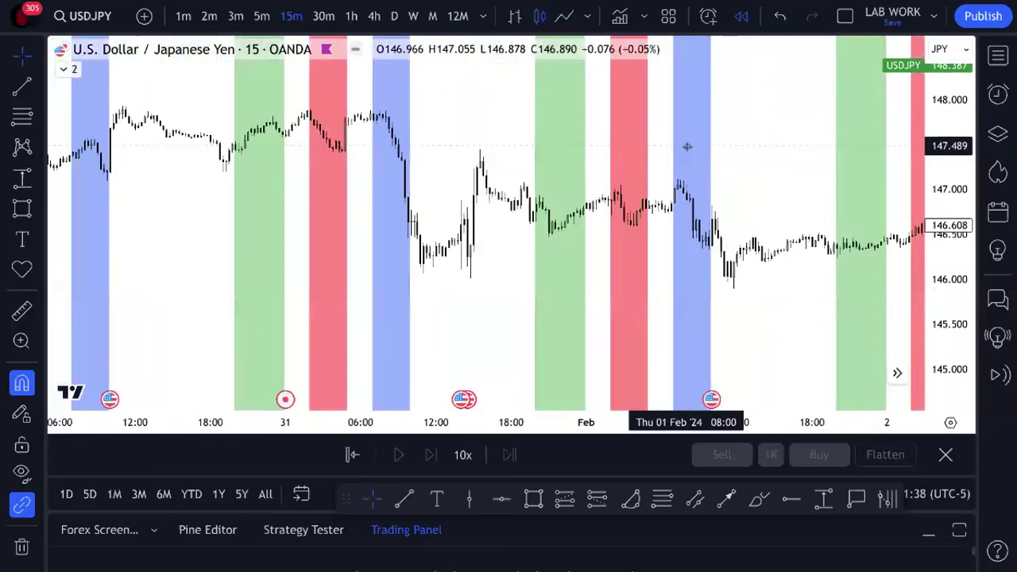
pyautogui.scroll(2, 700, 157)
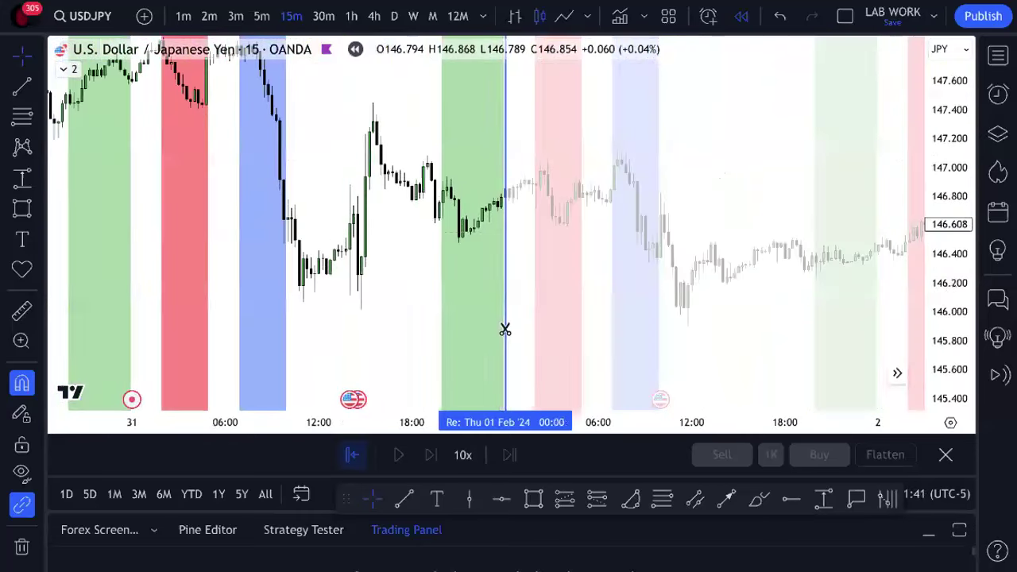
pyautogui.click(506, 329)
pyautogui.hscroll(-5, 710, 288)
pyautogui.scroll(3, 704, 272)
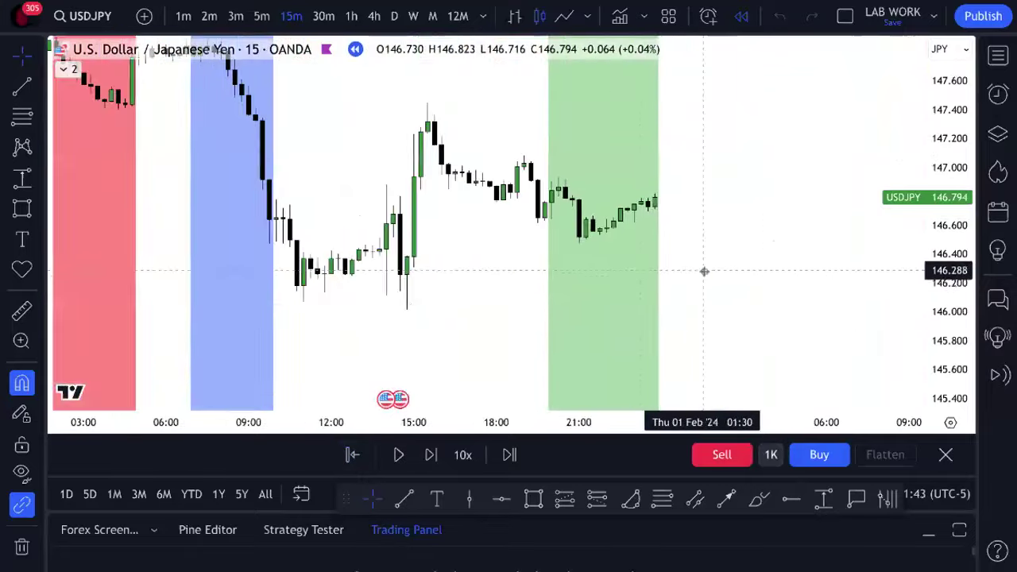
# - Draw a horizontal trend line at the green session's low, 146.476, from 31 Jan 21:00 to 1 Feb 04:45 and colour it blue
pyautogui.hscroll(3, 653, 299)
pyautogui.scroll(3, 642, 318)
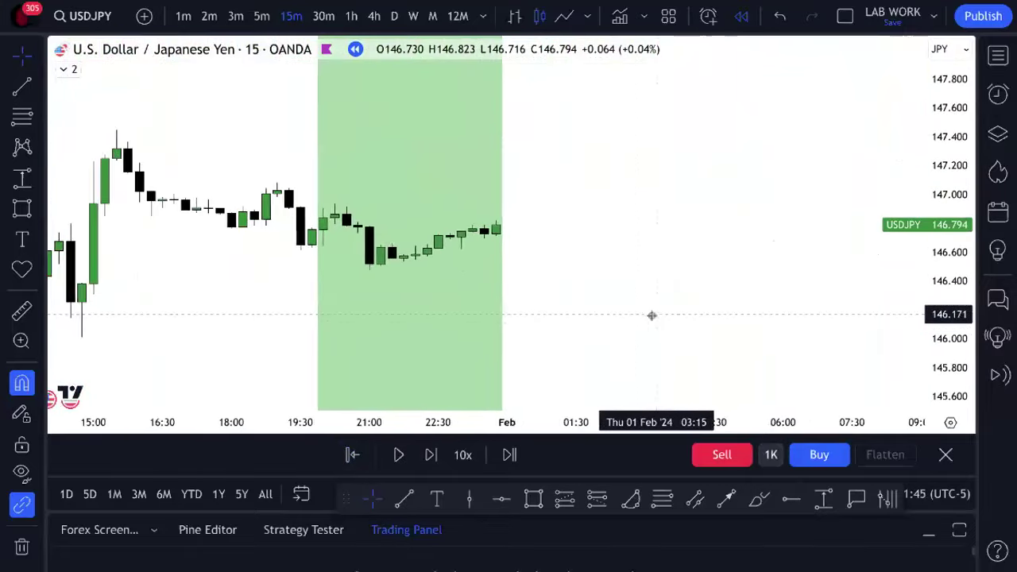
pyautogui.hscroll(-3, 697, 321)
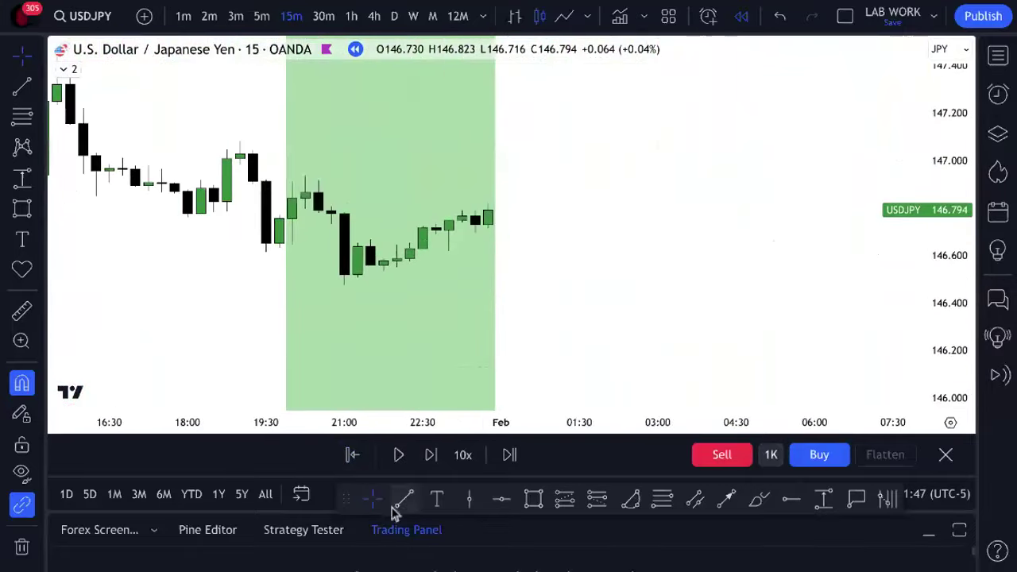
pyautogui.click(404, 498)
pyautogui.click(343, 300)
pyautogui.click(746, 291)
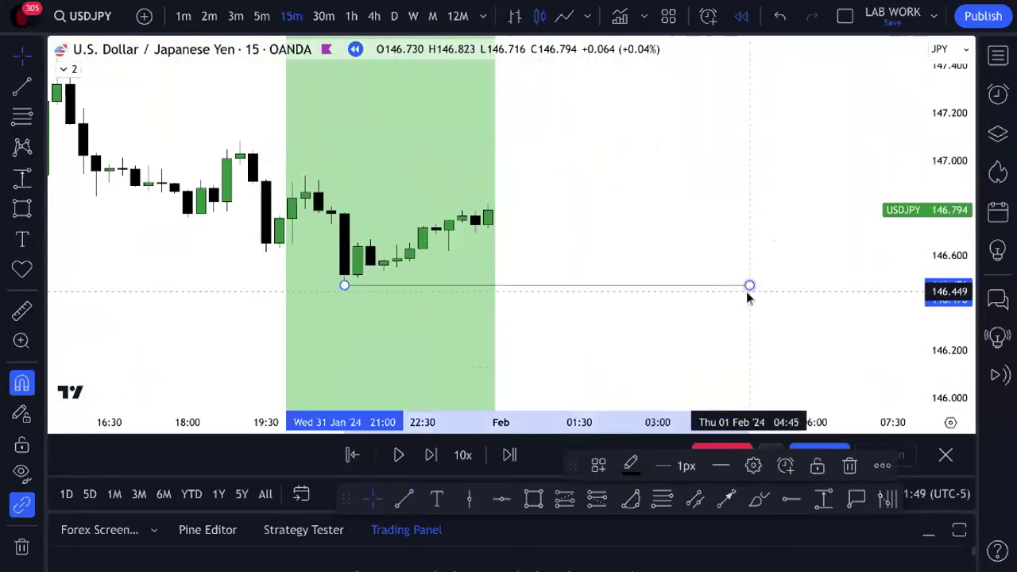
pyautogui.click(630, 465)
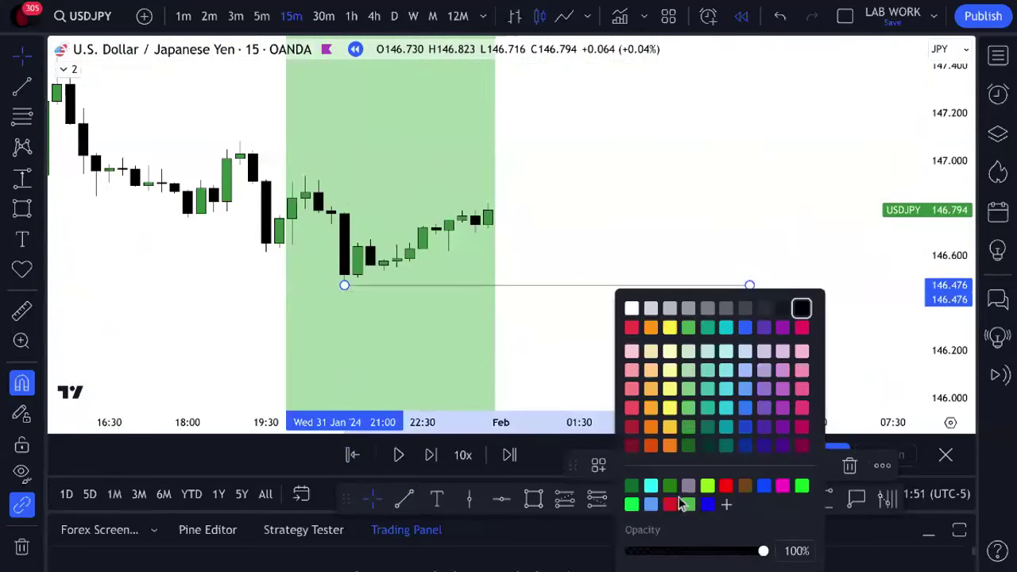
pyautogui.click(707, 504)
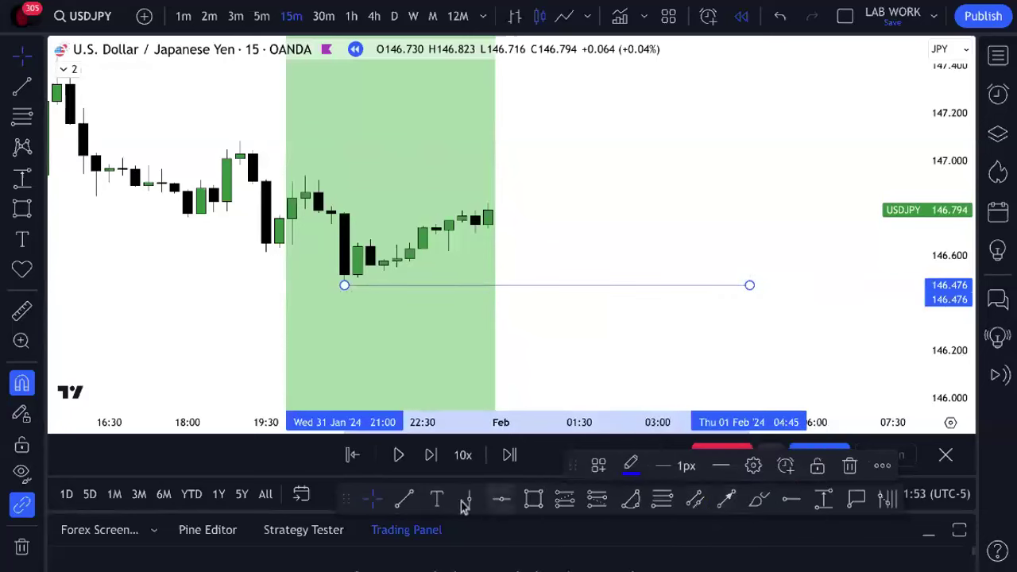
# - Draw a horizontal trend line at the green session's high, 146.938, from 31 Jan 20:15 to 1 Feb 04:45
pyautogui.click(406, 507)
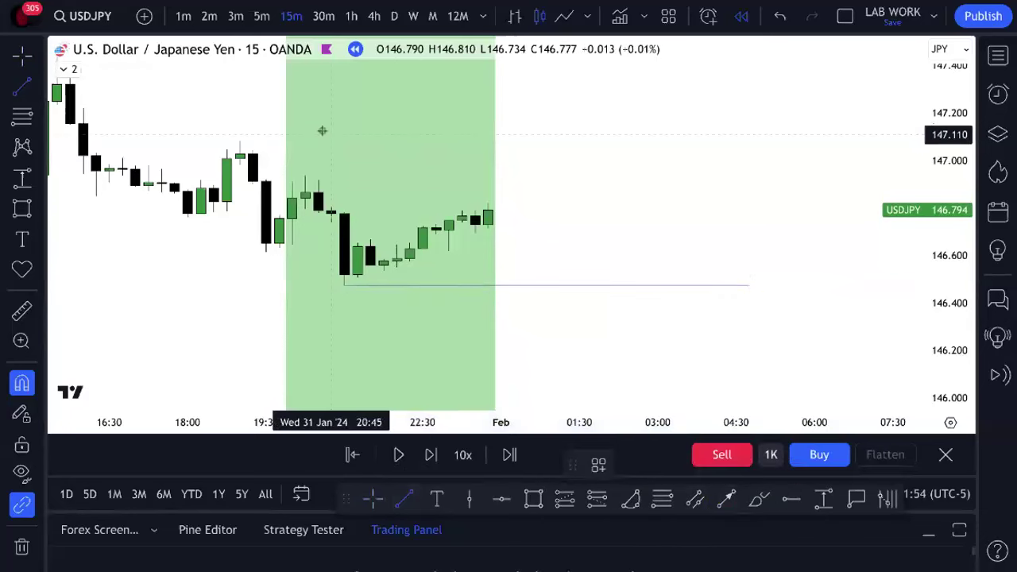
pyautogui.click(305, 175)
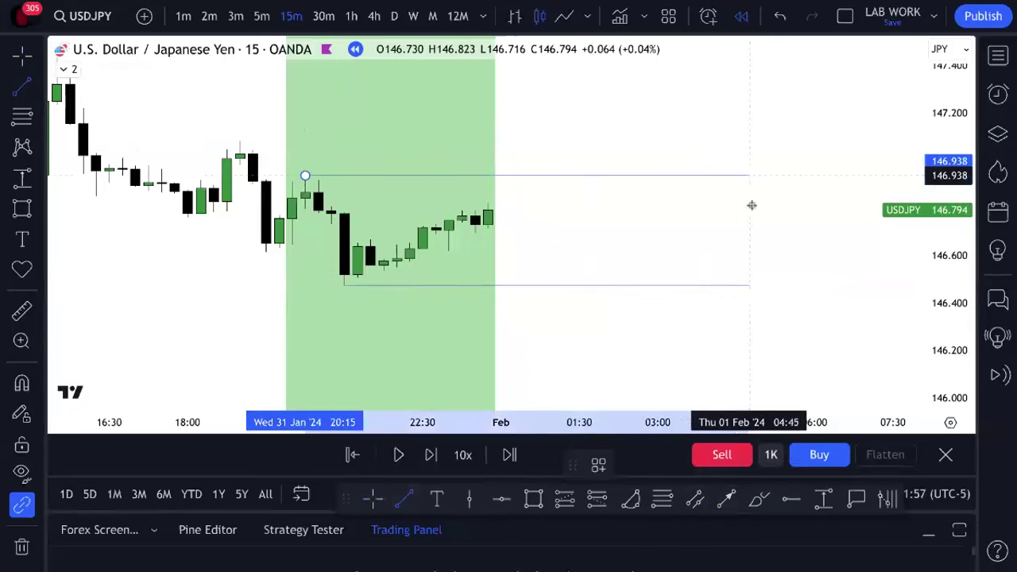
pyautogui.click(752, 205)
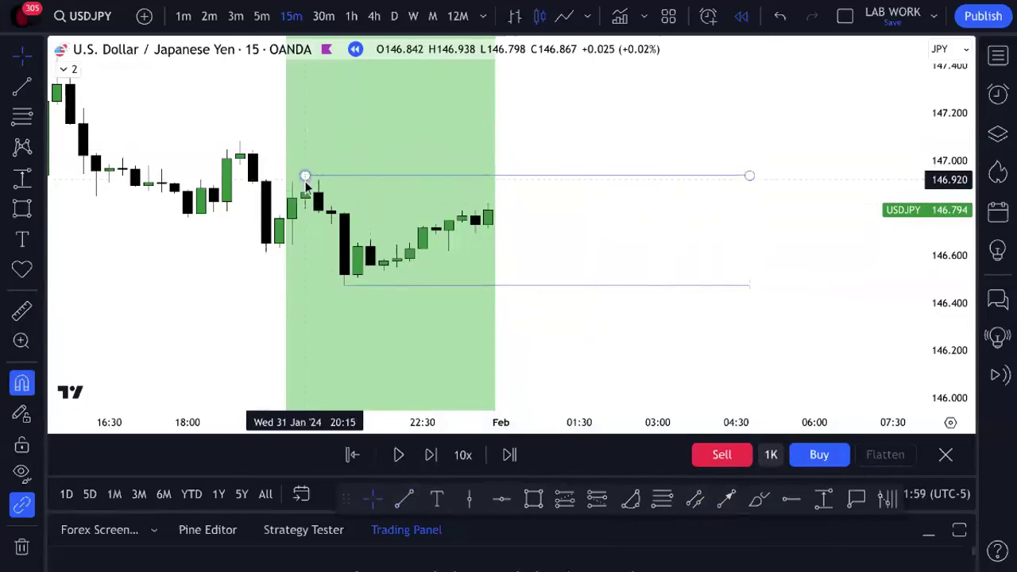
pyautogui.click(347, 286)
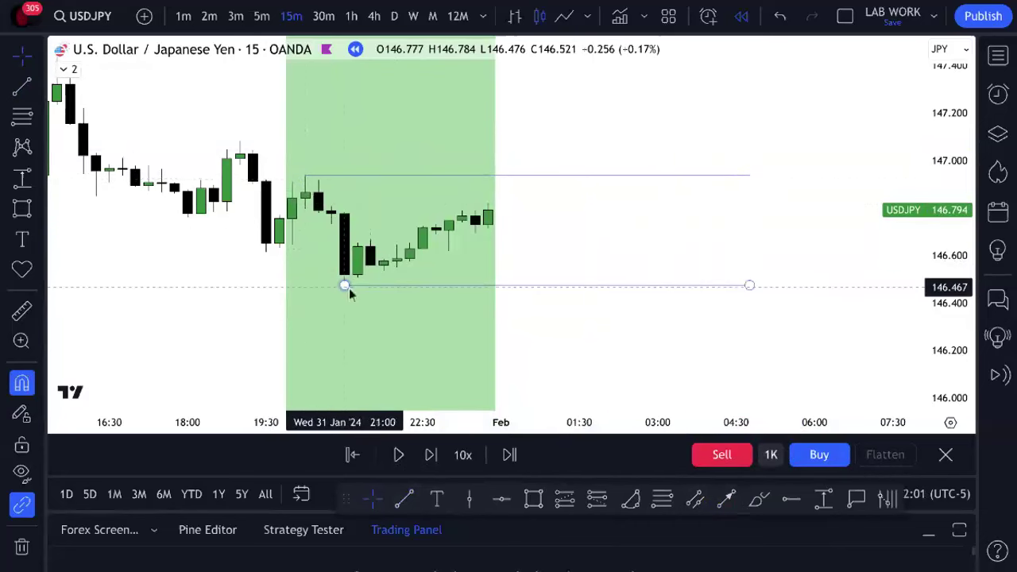
pyautogui.click(343, 358)
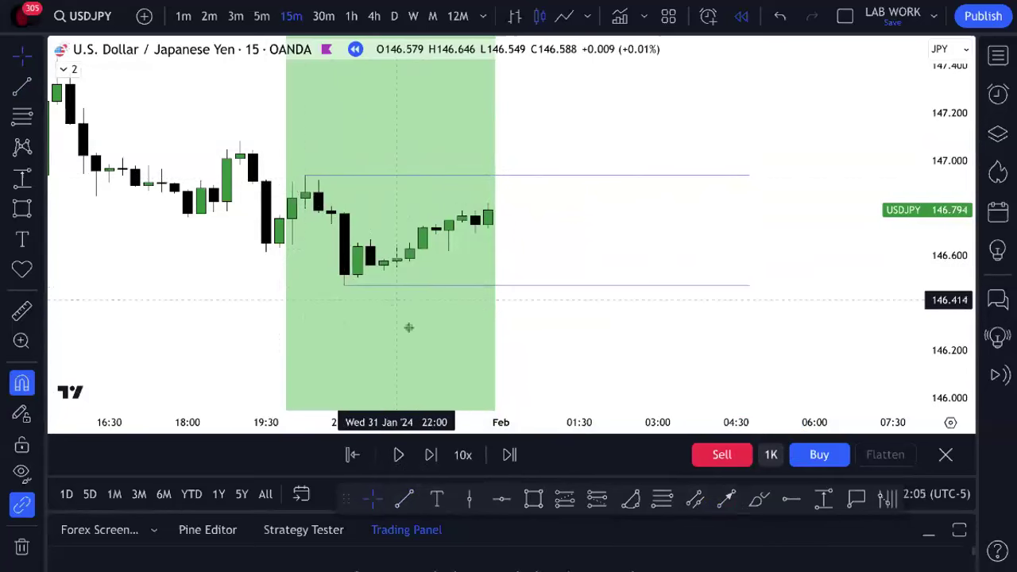
# - Advance the replay seven bars past the green session to 01:30 on 1 February
pyautogui.click(435, 456)
pyautogui.click(435, 456)
pyautogui.click(436, 456)
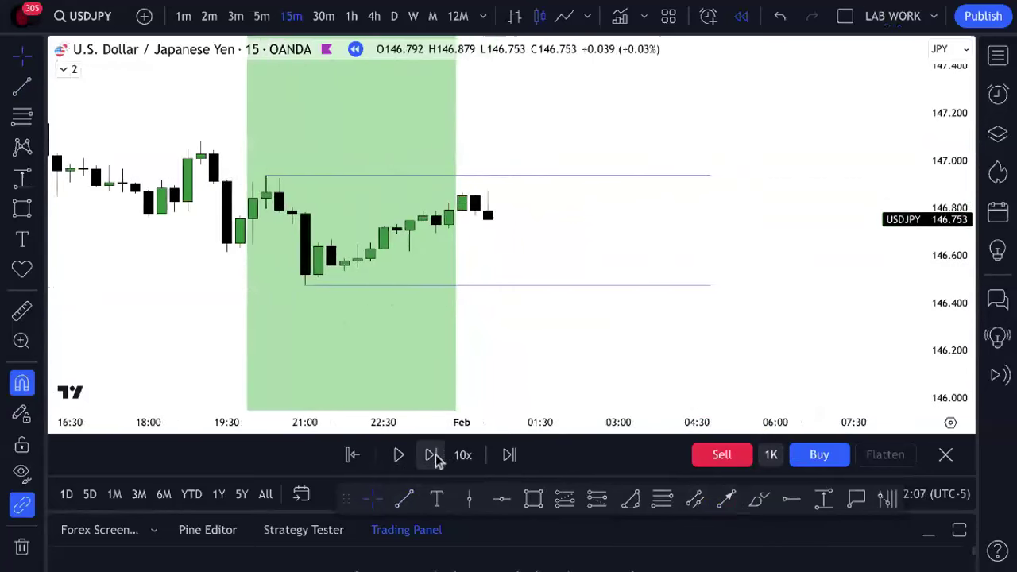
pyautogui.click(435, 455)
pyautogui.click(436, 454)
pyautogui.click(436, 454)
pyautogui.click(436, 455)
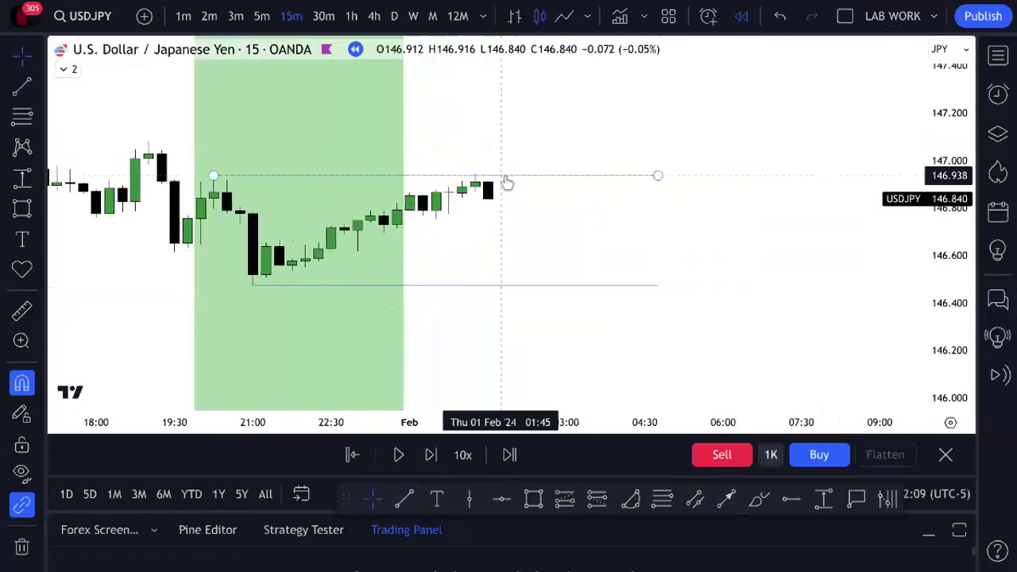
# - Recolour the session-high trend line red
pyautogui.click(507, 181)
pyautogui.click(630, 465)
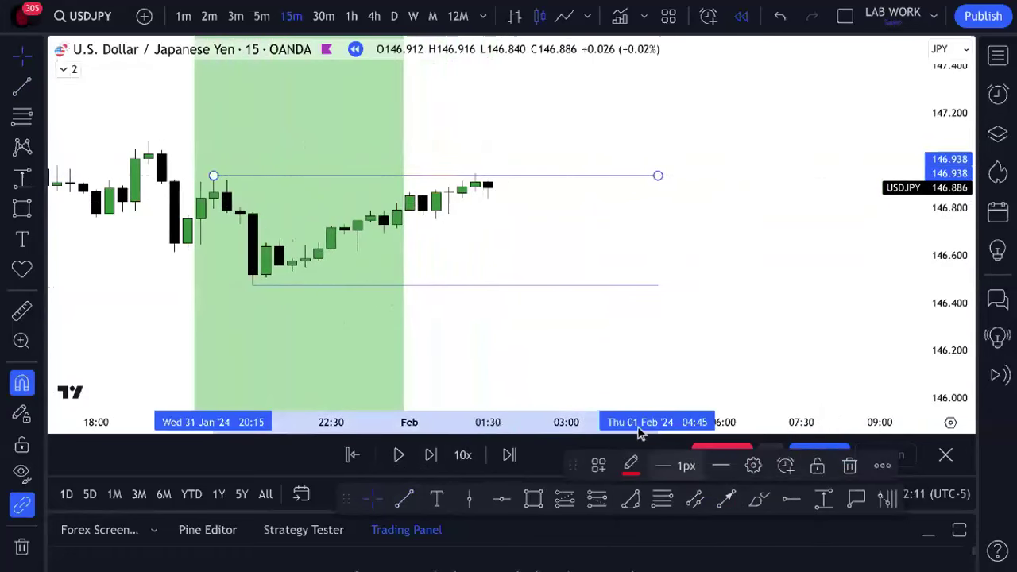
pyautogui.click(103, 272)
# - Place a warning-triangle icon just above the green session's high line, at 31 Jan 21:45
pyautogui.click(37, 270)
pyautogui.click(229, 83)
pyautogui.click(291, 163)
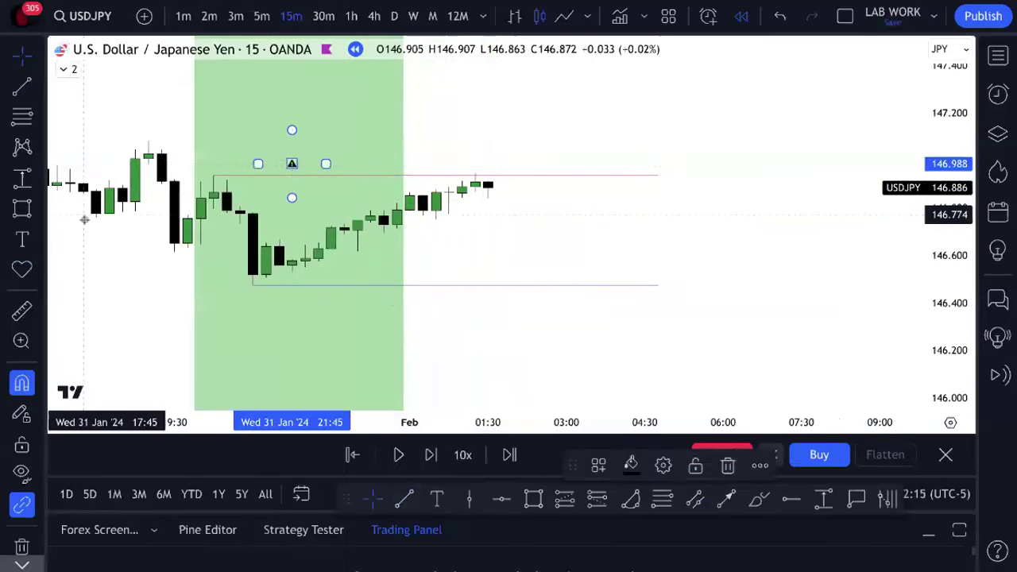
# - Place a dollar-sign icon above the green session's high line and a copy of it below the session's low line
pyautogui.click(36, 270)
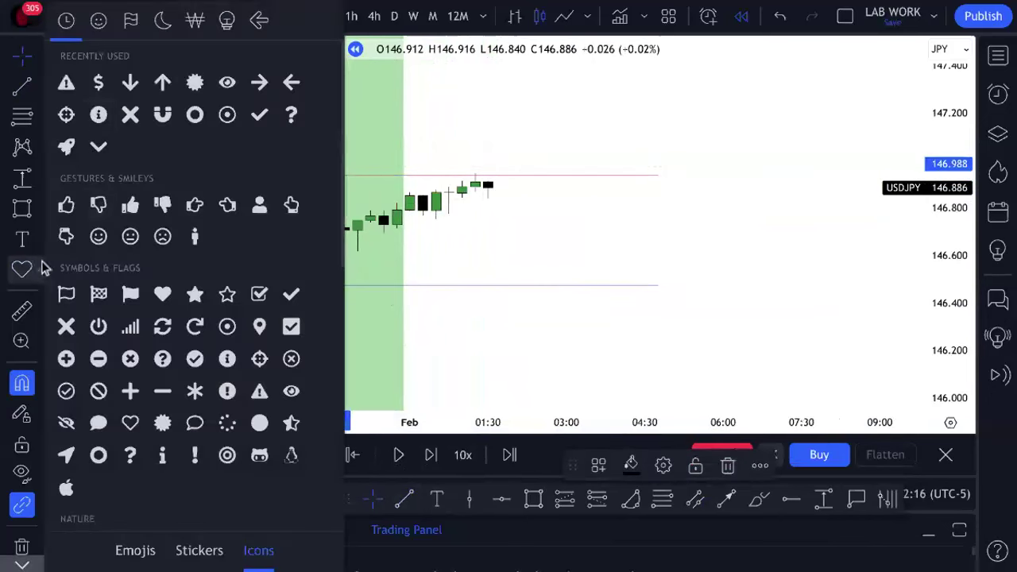
pyautogui.click(98, 82)
pyautogui.click(255, 167)
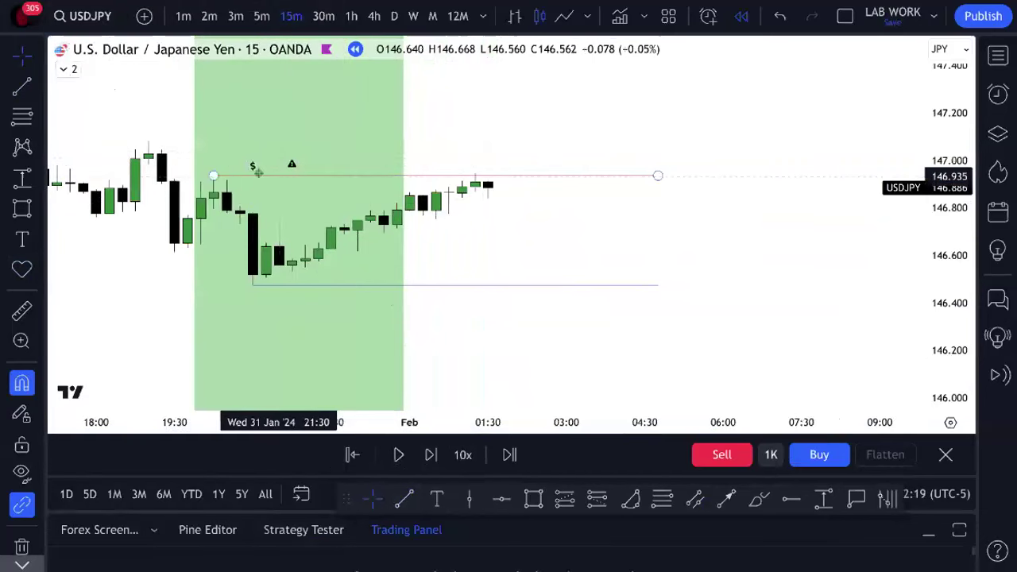
pyautogui.click(252, 164)
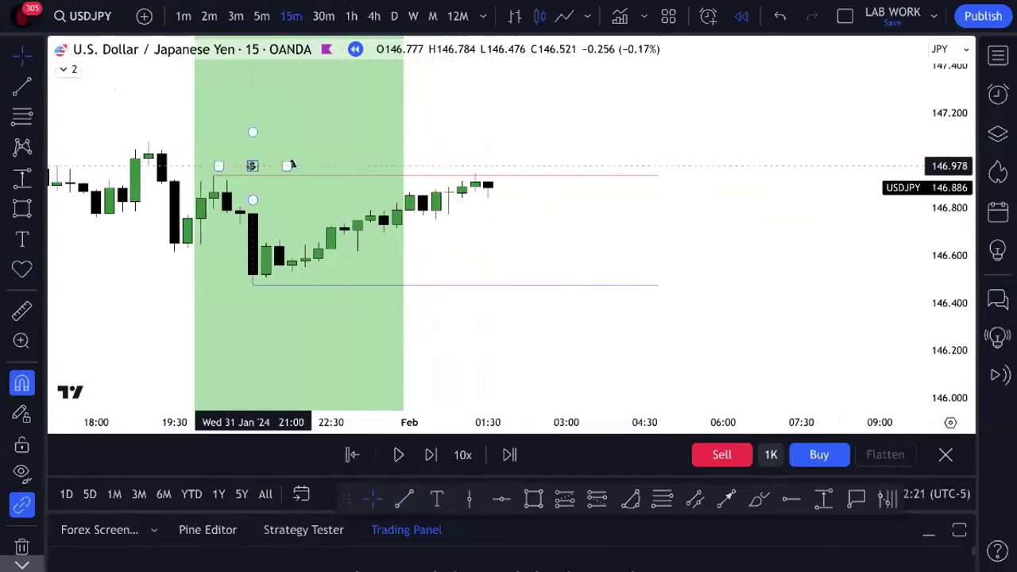
pyautogui.moveTo(252, 168); pyautogui.dragTo(266, 314)
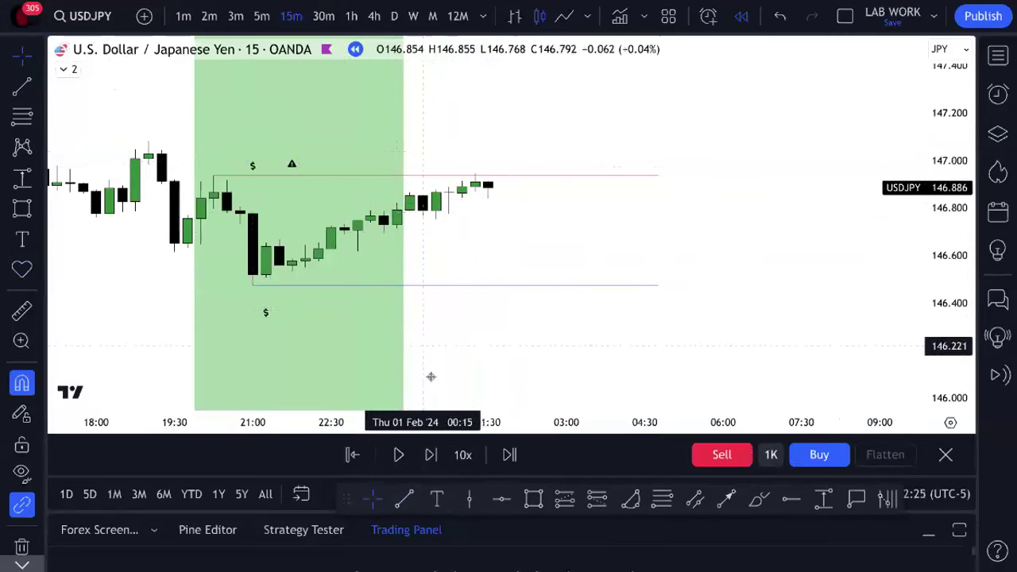
# - Advance the replay bar by bar through the red session to 05:15 on 1 February
pyautogui.click(431, 454)
pyautogui.click(430, 454)
pyautogui.click(431, 455)
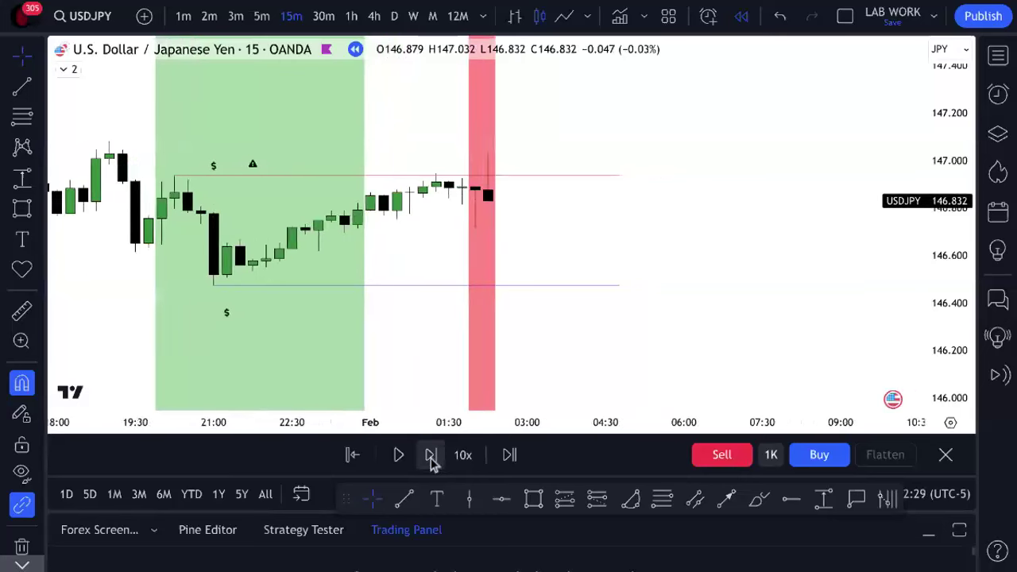
pyautogui.click(430, 455)
pyautogui.click(431, 454)
pyautogui.click(431, 455)
pyautogui.click(431, 455)
pyautogui.click(431, 455)
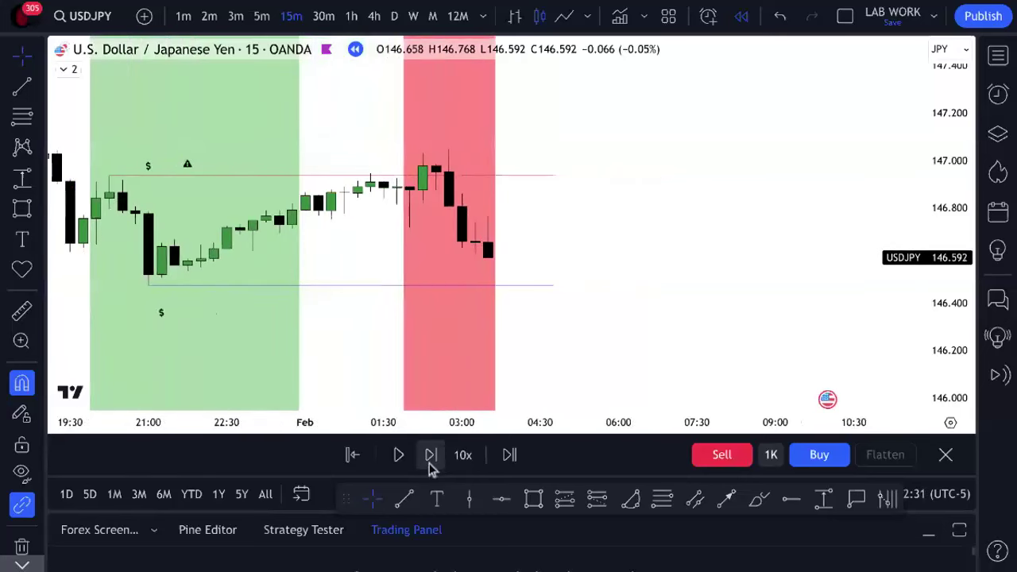
pyautogui.click(432, 455)
pyautogui.click(436, 462)
pyautogui.click(437, 462)
pyautogui.click(436, 462)
pyautogui.click(436, 462)
pyautogui.click(436, 462)
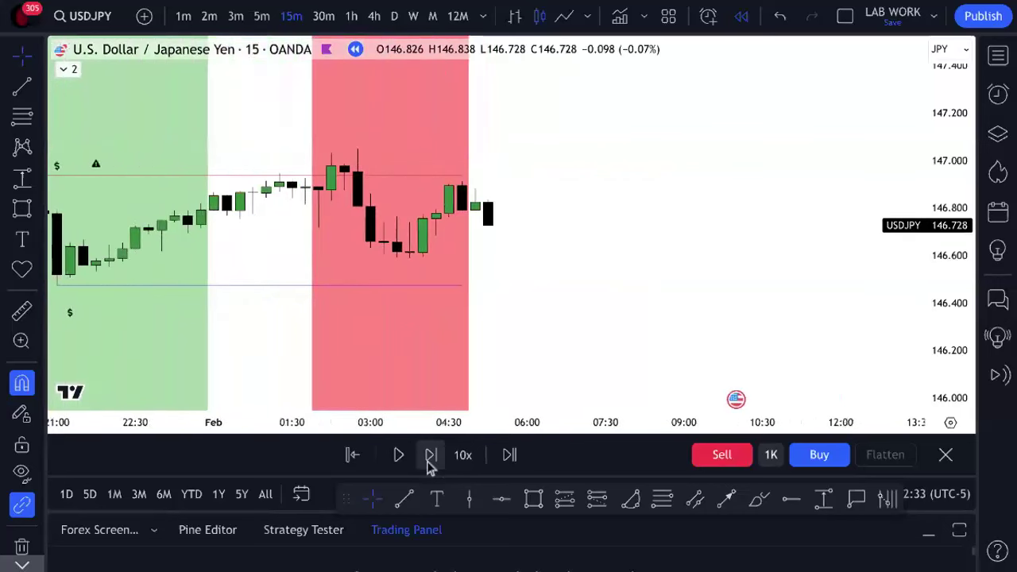
pyautogui.click(436, 462)
# - Play the replay through the blue session and pause it at about 11:15 on 1 February
pyautogui.click(400, 456)
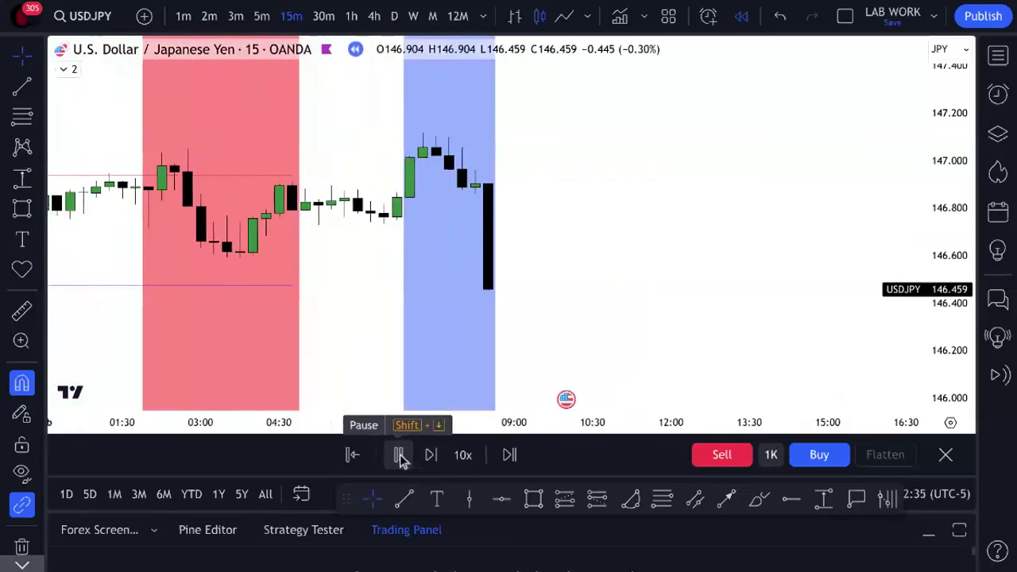
pyautogui.click(398, 455)
pyautogui.scroll(-2, 459, 268)
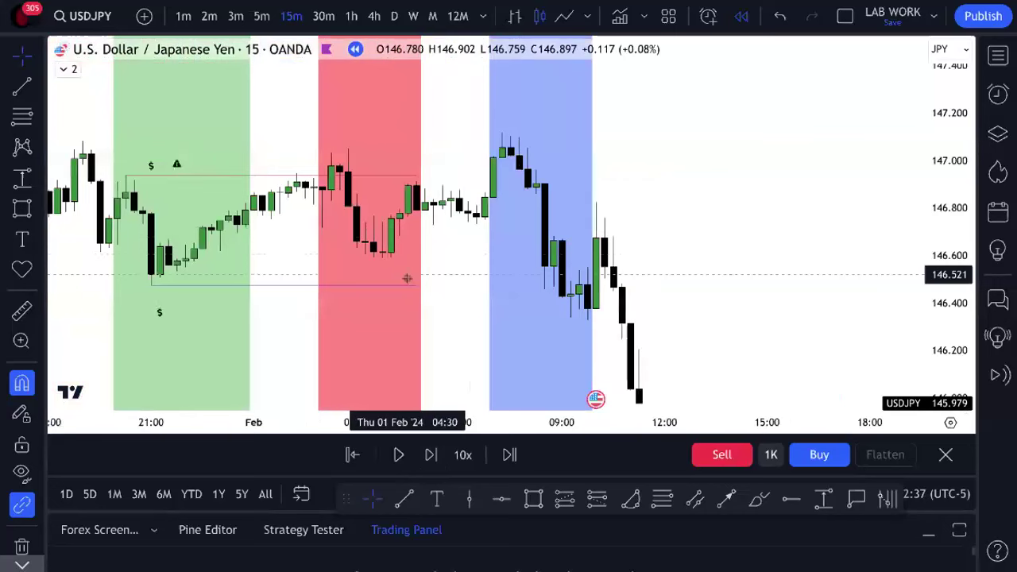
# - Extend the green session's low line to 12:45 and its high line to about 11:00 on 1 February
pyautogui.moveTo(419, 284); pyautogui.dragTo(688, 284)
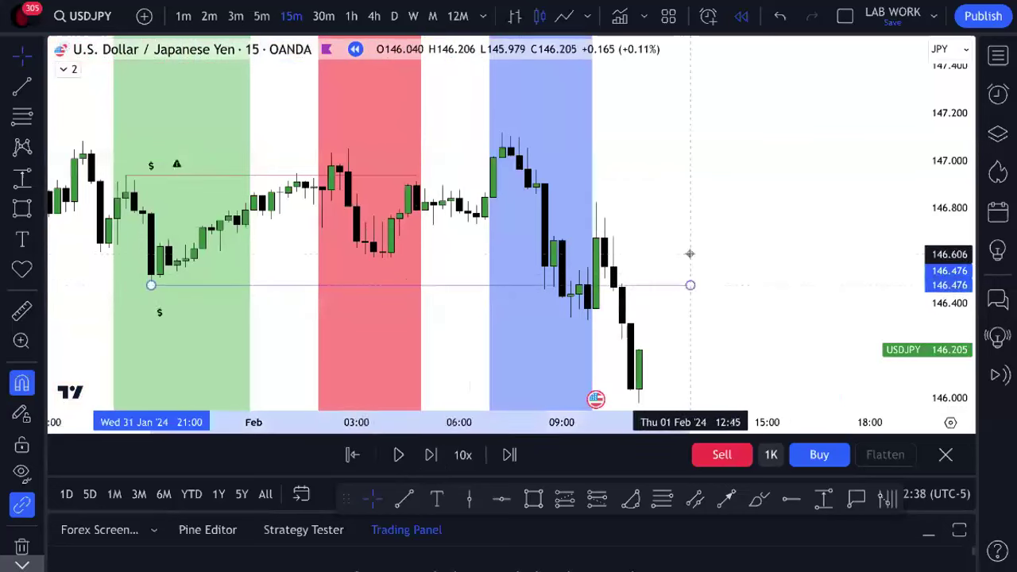
pyautogui.click(418, 176)
pyautogui.moveTo(418, 176); pyautogui.dragTo(632, 176)
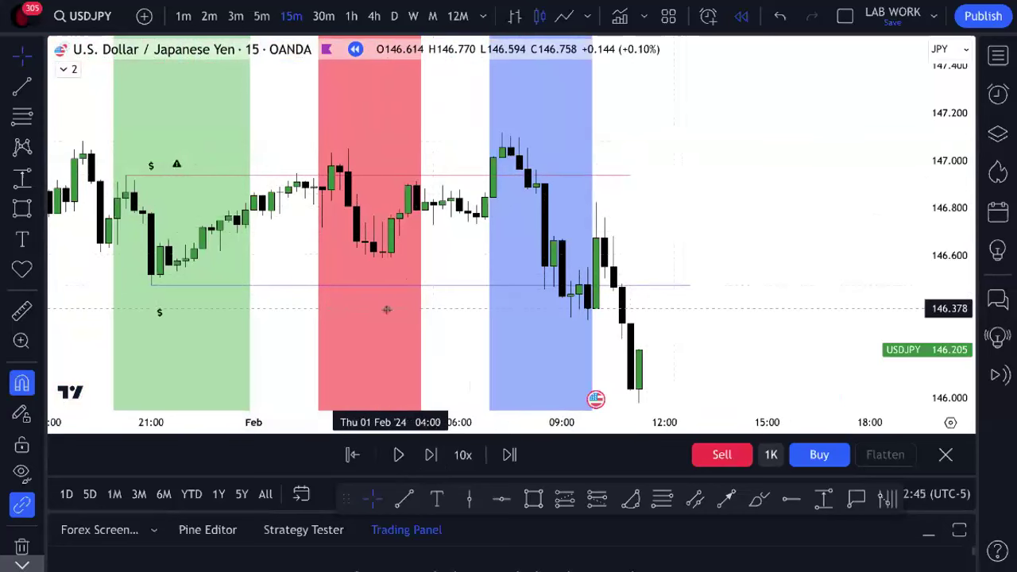
# - Cut the replay back to 03:00 on 1 February and switch the chart to the 1-minute interval
pyautogui.moveTo(453, 234); pyautogui.dragTo(571, 140)
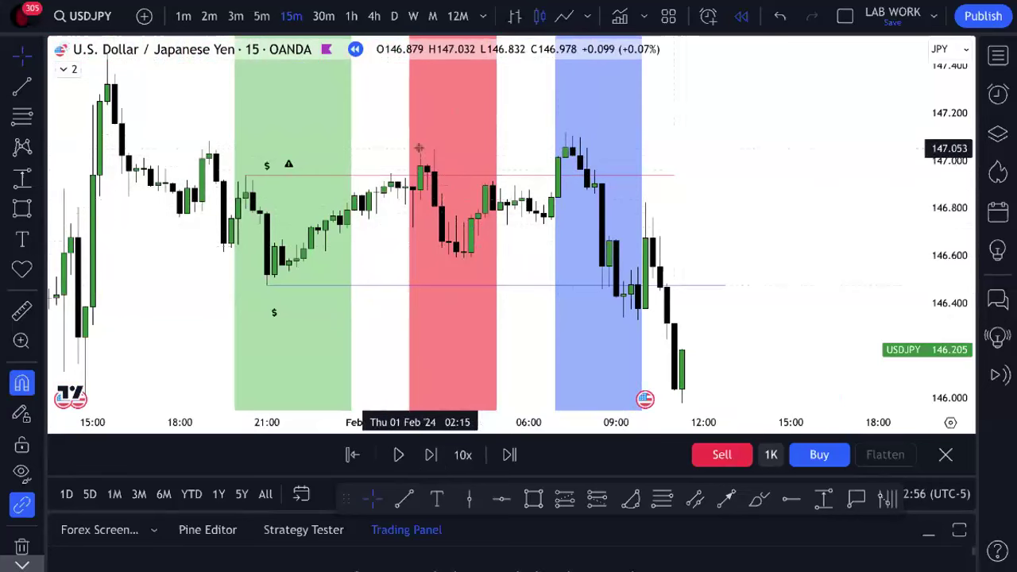
pyautogui.moveTo(480, 250); pyautogui.dragTo(601, 246)
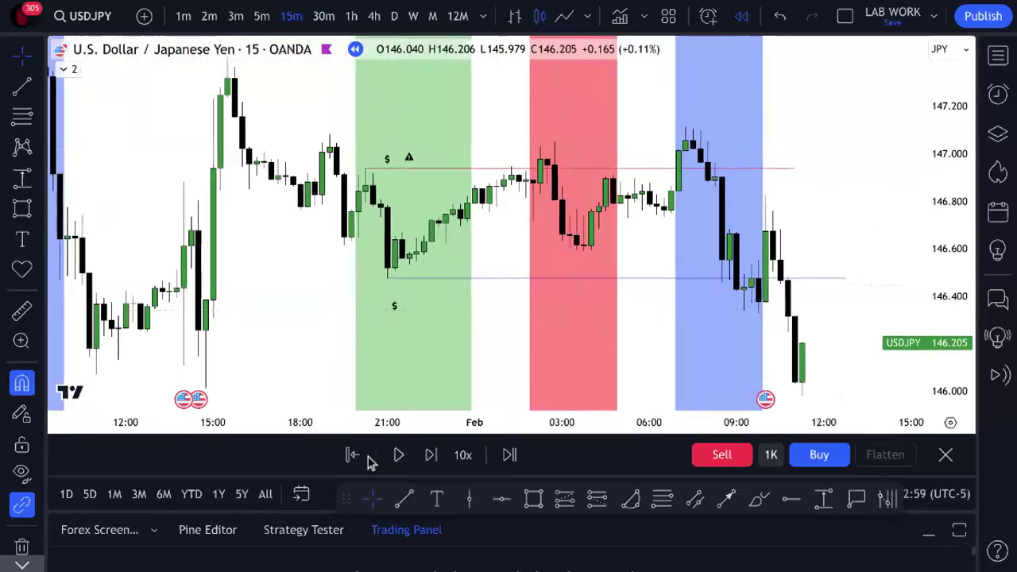
pyautogui.click(353, 454)
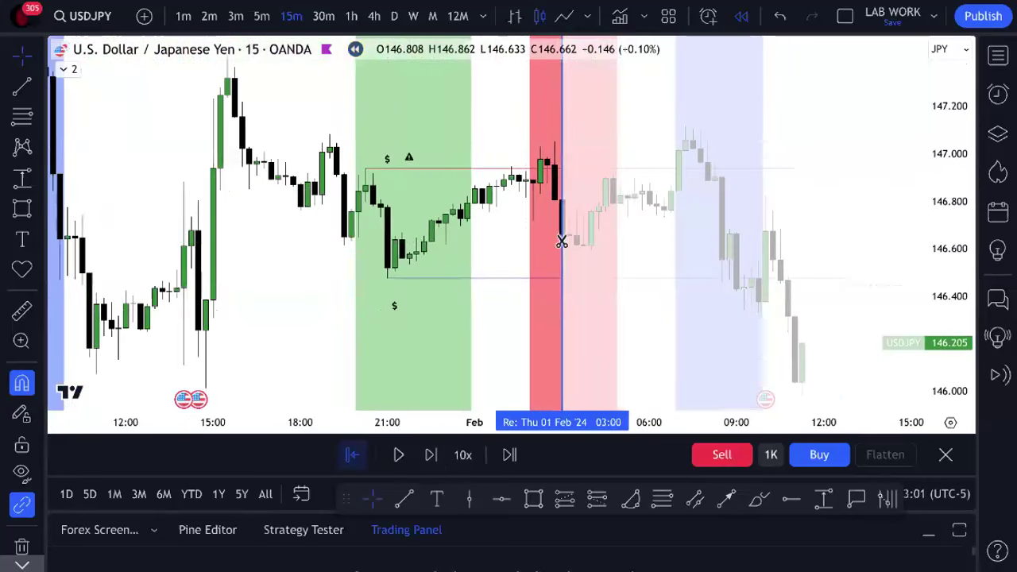
pyautogui.click(561, 240)
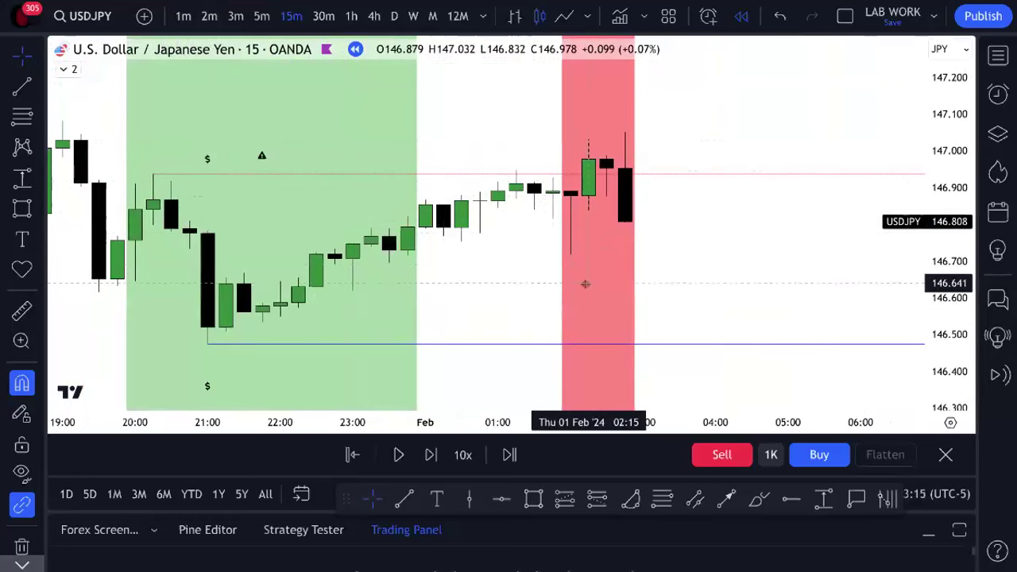
pyautogui.click(184, 17)
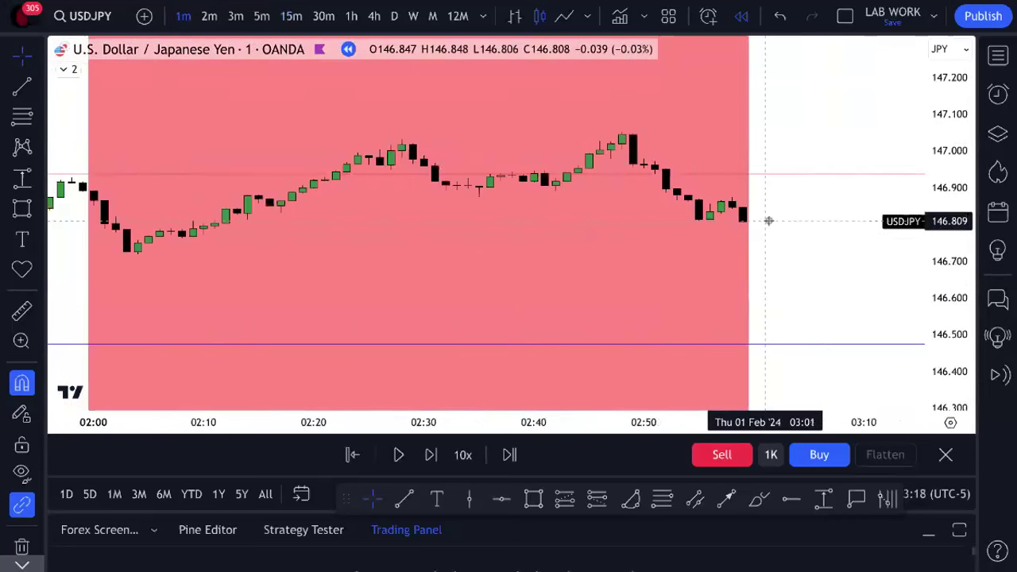
# - Draw a horizontal trend line at the red session's opening price, 146.892, from 02:00 to 03:06 on 1 February
pyautogui.scroll(-5, 768, 221)
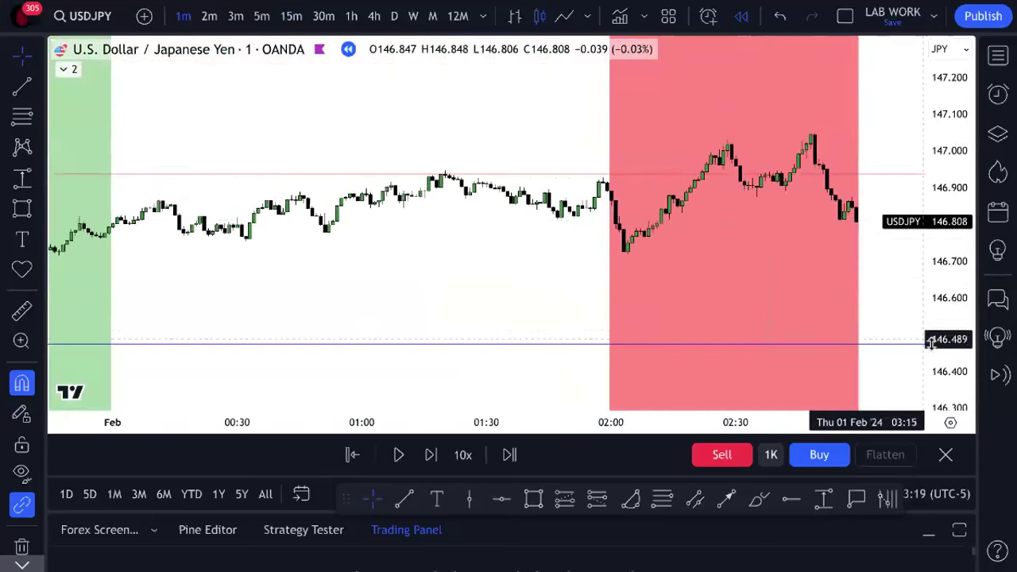
pyautogui.scroll(2, 701, 300)
pyautogui.moveTo(701, 301); pyautogui.dragTo(691, 314)
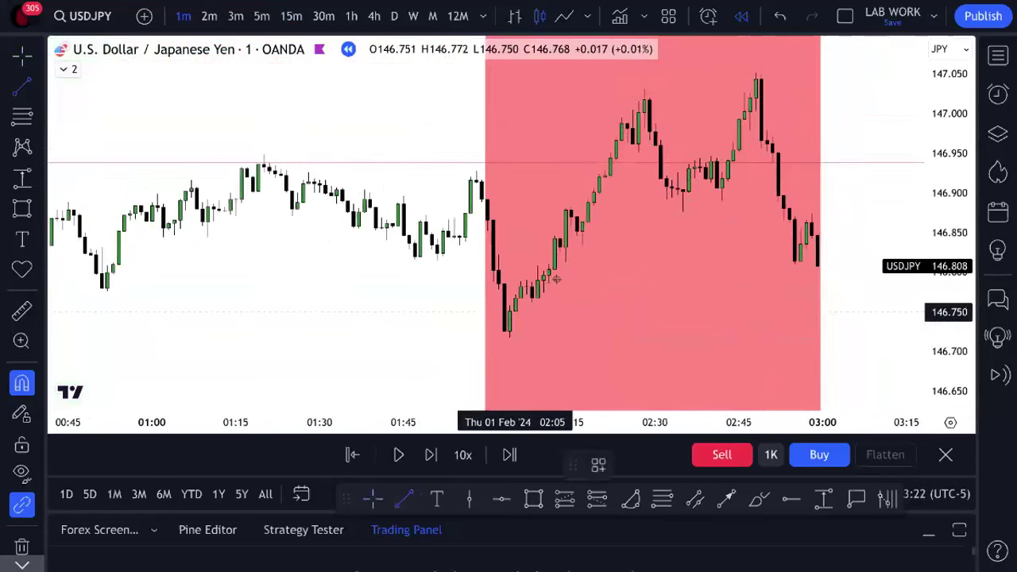
pyautogui.click(487, 197)
pyautogui.click(856, 200)
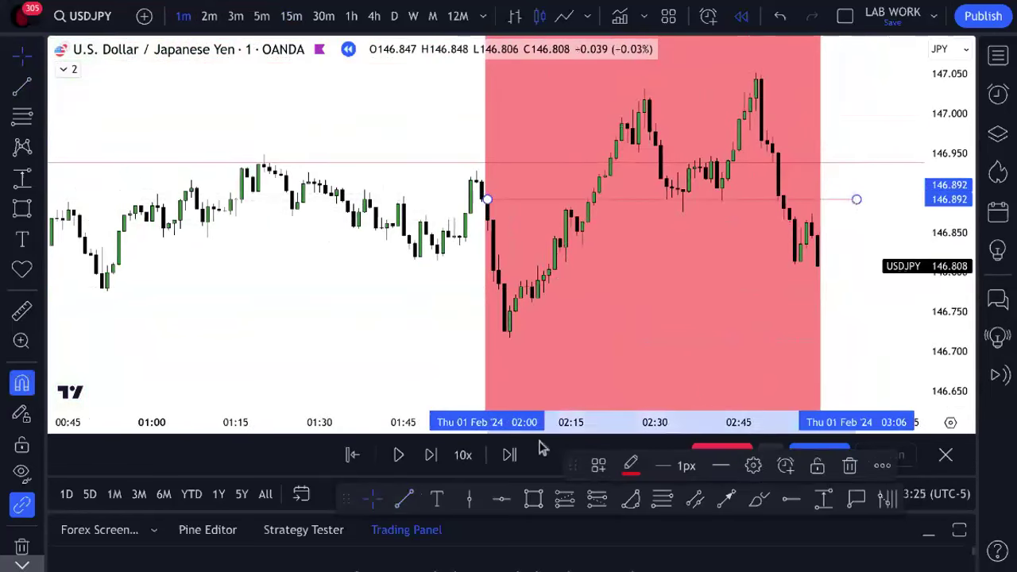
# - Change the red session's opening-price line to a dashed style and colour it black
pyautogui.click(719, 468)
pyautogui.click(731, 521)
pyautogui.click(632, 465)
pyautogui.click(826, 314)
# - Examine how the 1-minute price moves around the green session's high line and the red session's opening-price line
pyautogui.scroll(3, 847, 249)
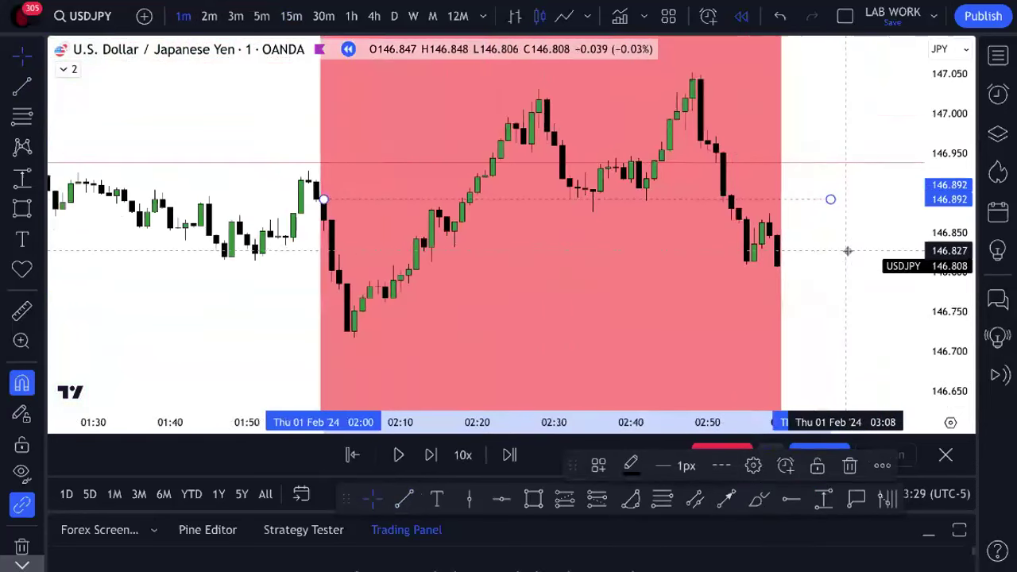
pyautogui.click(831, 287)
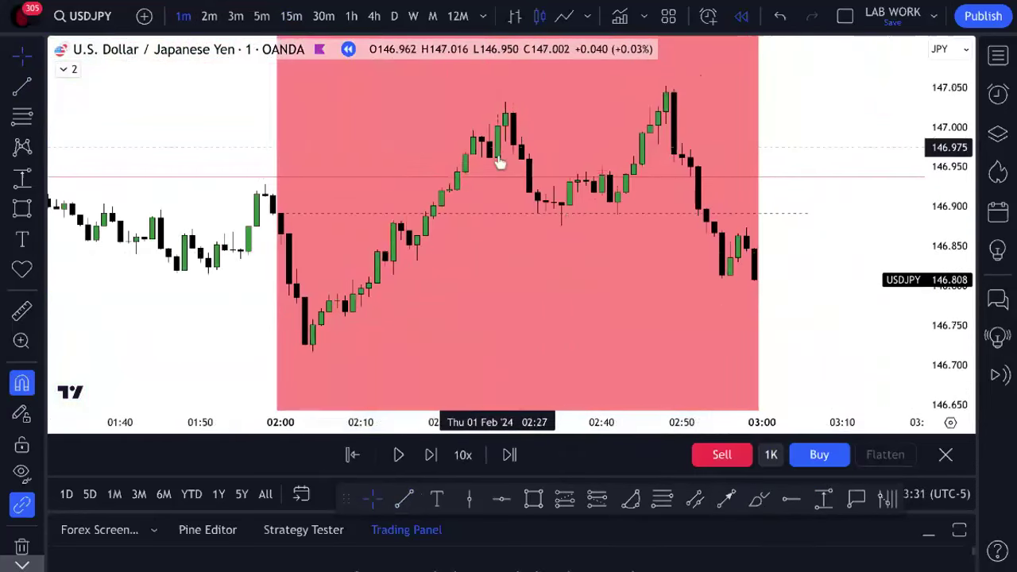
pyautogui.scroll(-8, 284, 194)
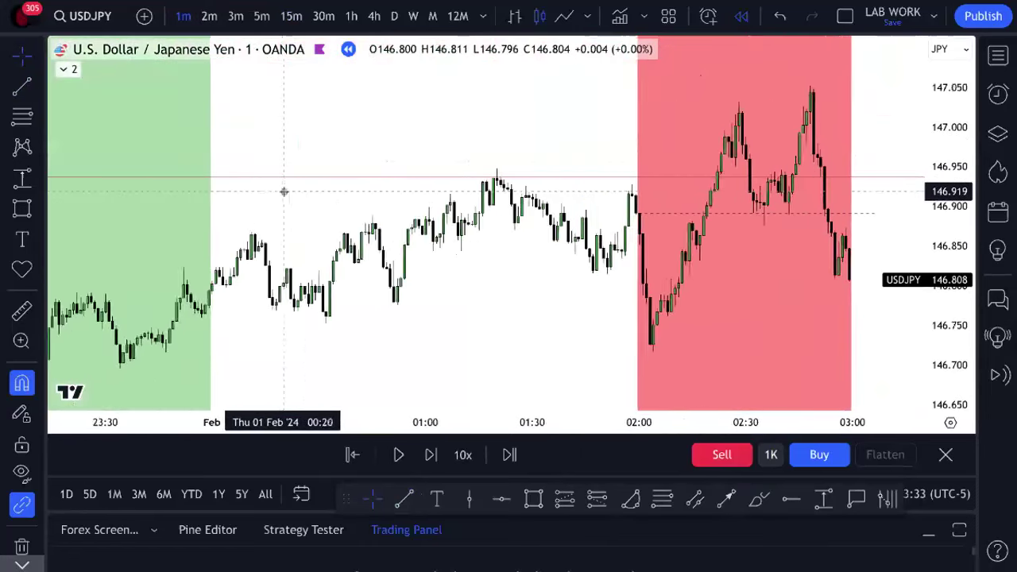
pyautogui.scroll(-5, 283, 191)
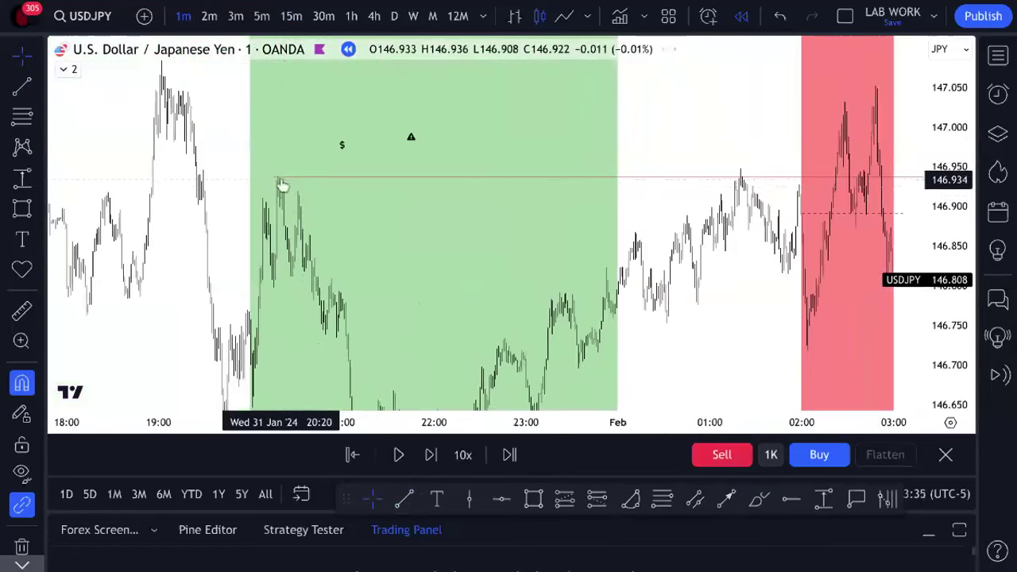
pyautogui.scroll(10, 340, 201)
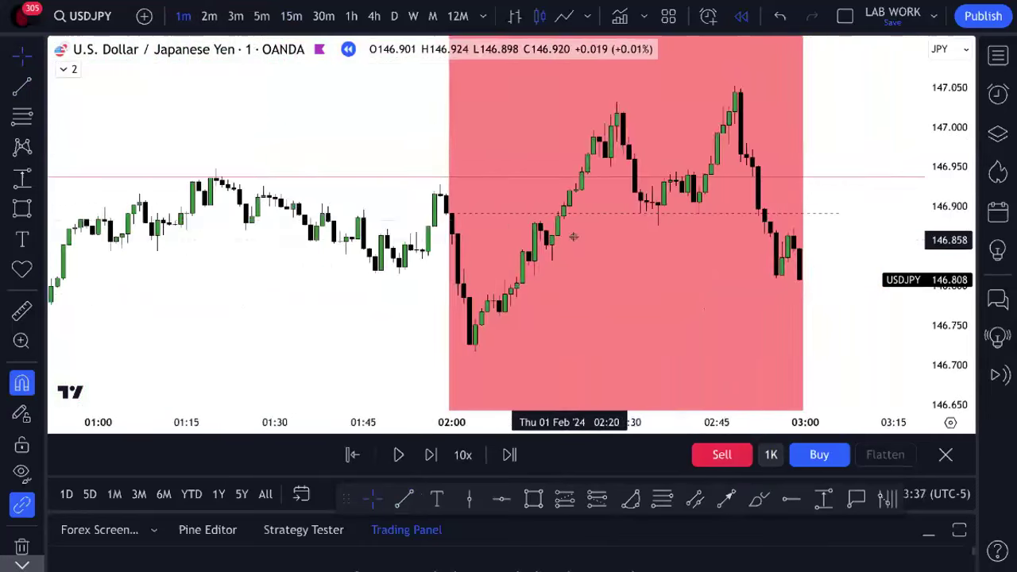
pyautogui.scroll(-2, 497, 200)
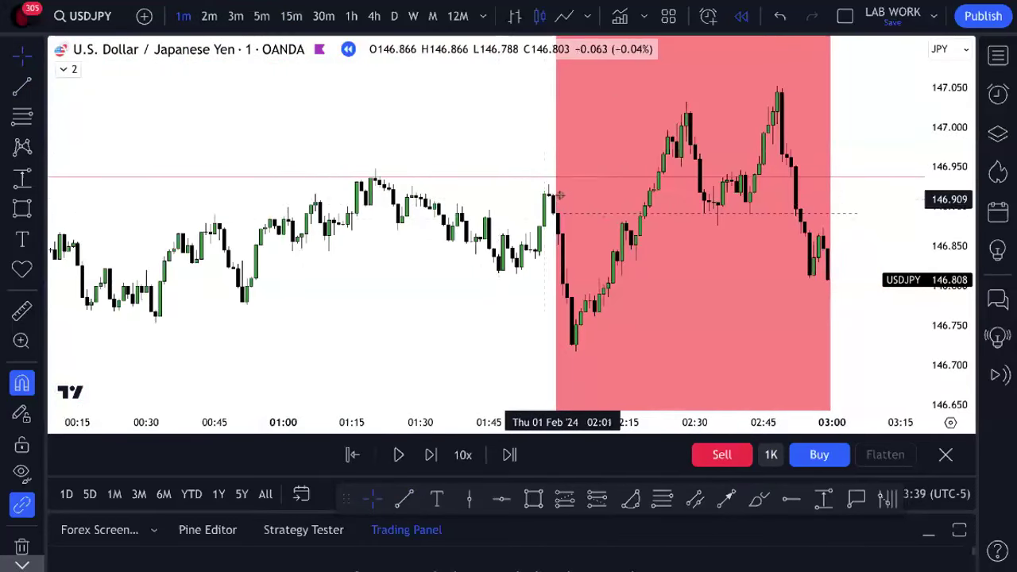
pyautogui.scroll(-3, 468, 163)
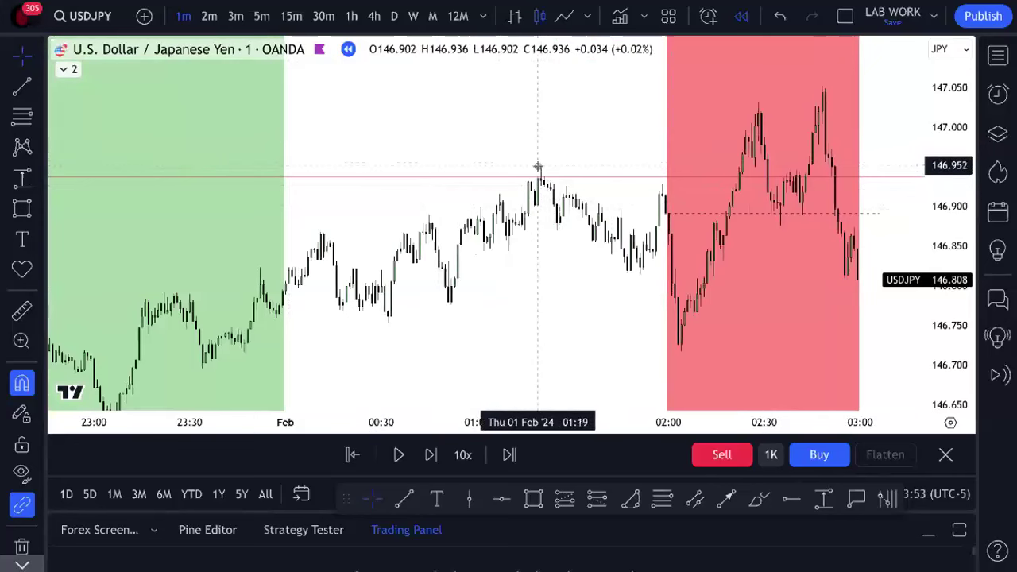
pyautogui.scroll(2, 522, 191)
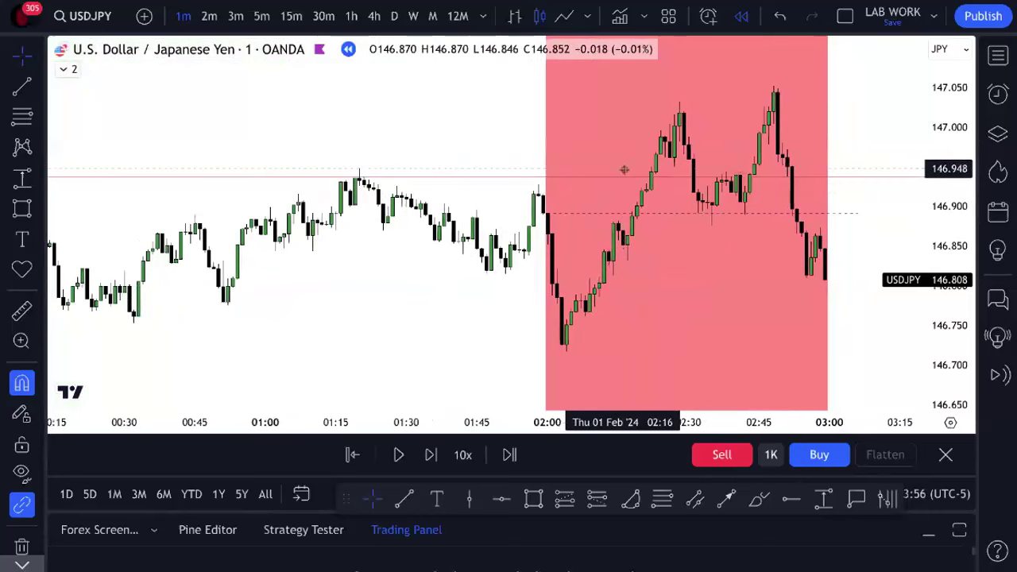
# - Draw a rectangle over the price gap between 146.960 and 146.922, from 02:30 to the last replay bar
pyautogui.scroll(2, 755, 230)
pyautogui.moveTo(927, 306); pyautogui.dragTo(915, 378)
pyautogui.hotkey('alt', 'shift', 'r')
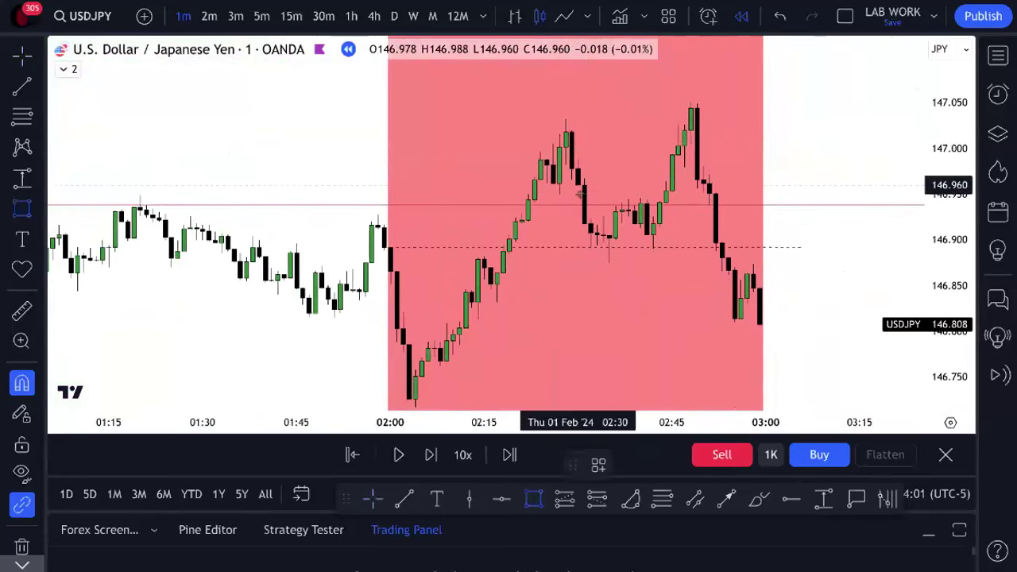
pyautogui.click(578, 185)
pyautogui.click(759, 220)
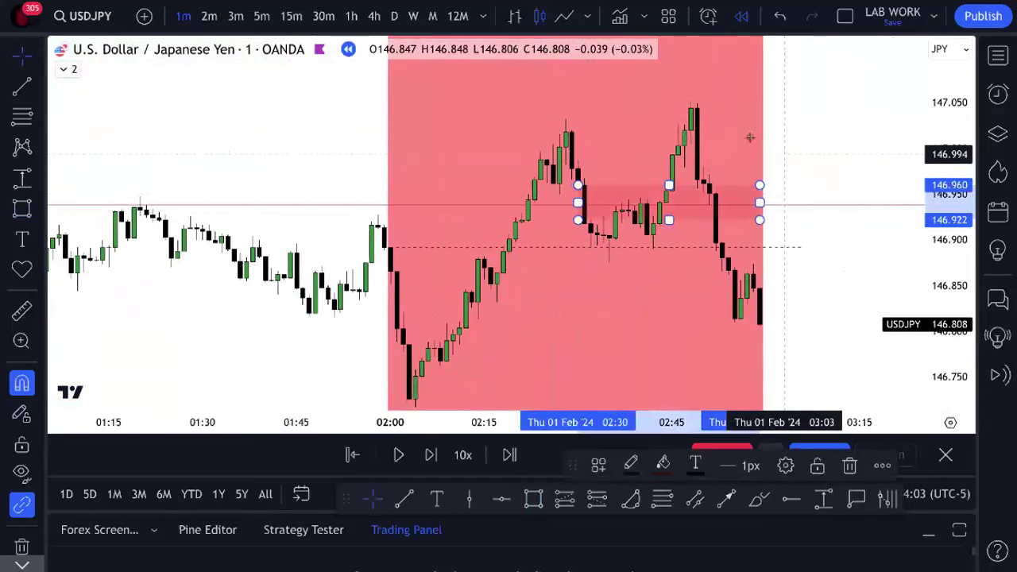
# - Hide the 0700-1000 Shady Kill Zones indicator and collapse the indicator list again
pyautogui.click(68, 70)
pyautogui.click(614, 70)
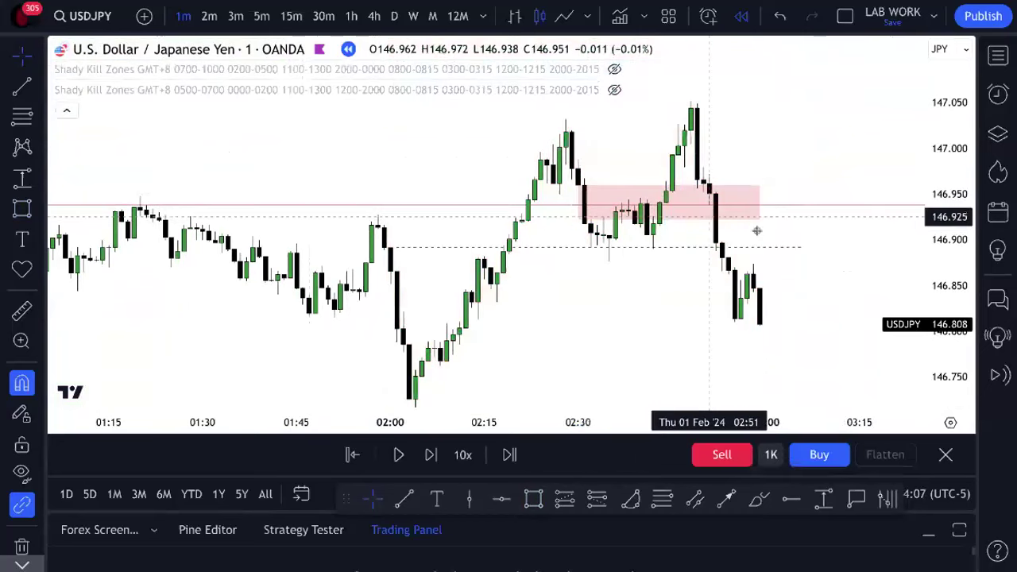
pyautogui.click(67, 110)
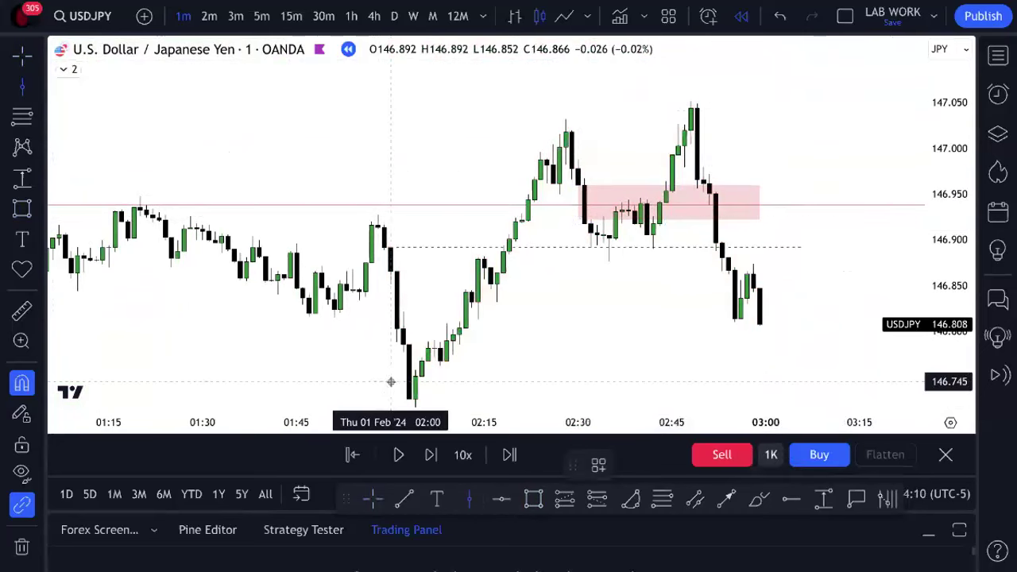
# - Place vertical lines at 02:00 and 05:00 on Thu 01 Feb '24 to bracket the session
pyautogui.scroll(-3, 746, 342)
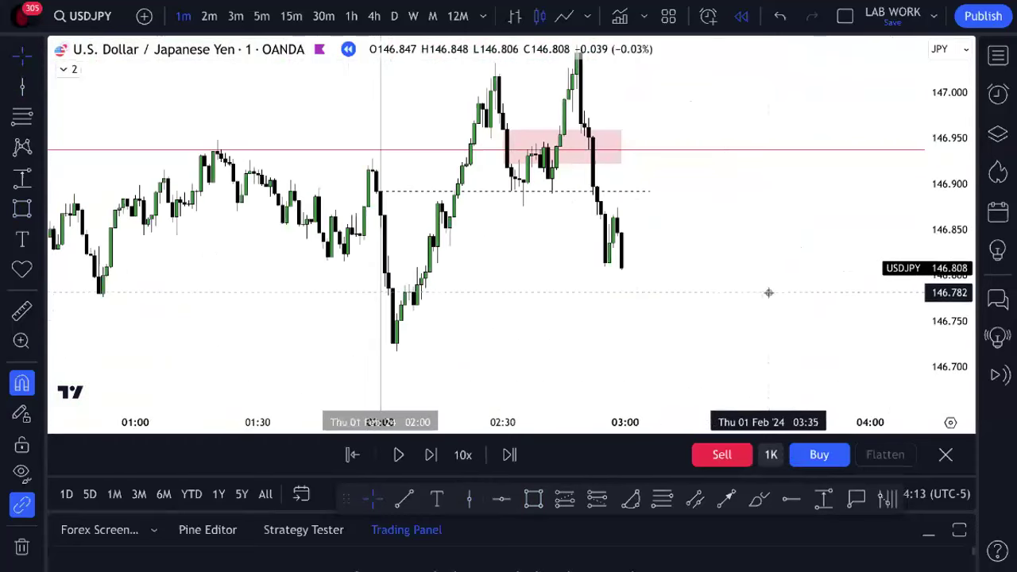
pyautogui.scroll(-2, 677, 312)
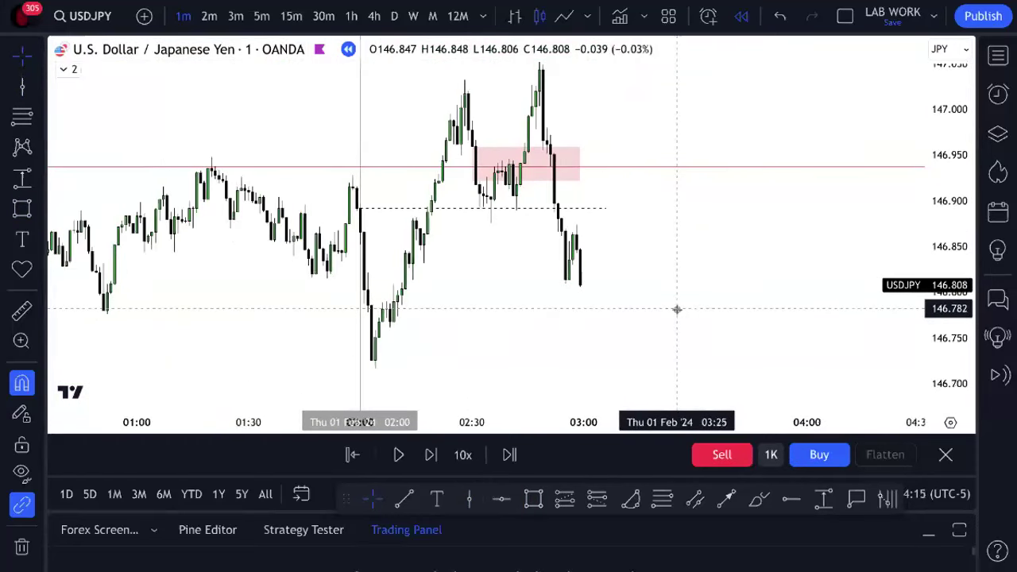
pyautogui.click(469, 497)
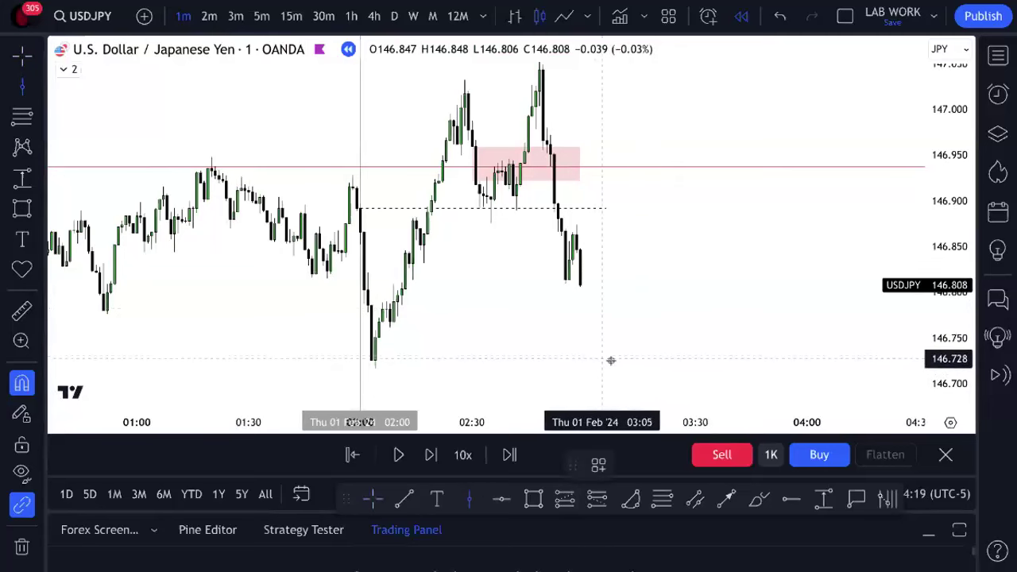
pyautogui.click(869, 367)
# - Examine the price action after the 02:00 vertical line, around the shaded gap rectangle and the dashed opening-price line
pyautogui.moveTo(762, 365); pyautogui.dragTo(684, 362)
pyautogui.moveTo(747, 316); pyautogui.dragTo(791, 318)
pyautogui.click(638, 294)
pyautogui.hscroll(-5, 612, 278)
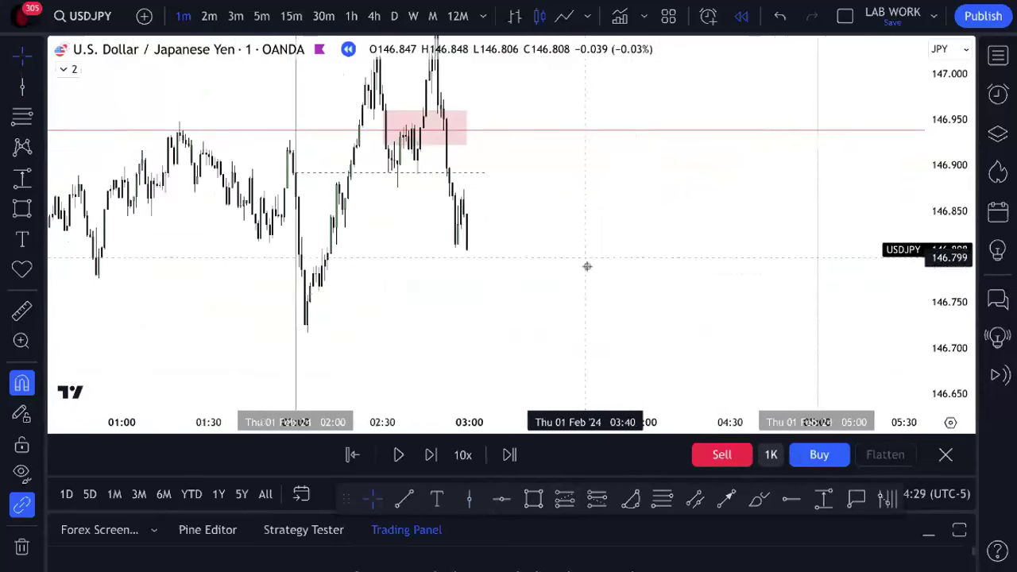
pyautogui.moveTo(936, 278); pyautogui.dragTo(938, 314)
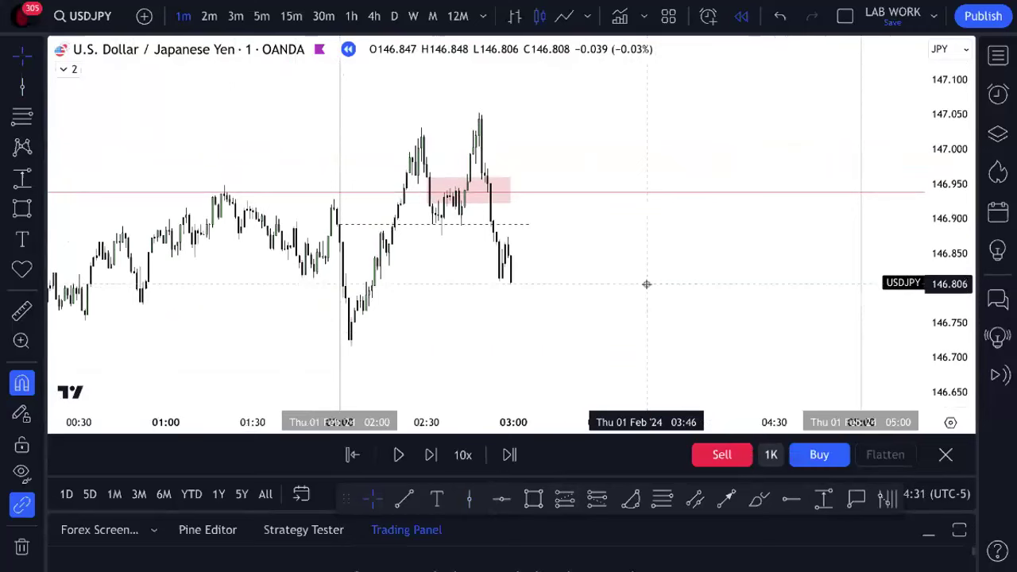
pyautogui.moveTo(647, 284); pyautogui.dragTo(662, 311)
pyautogui.click(454, 203)
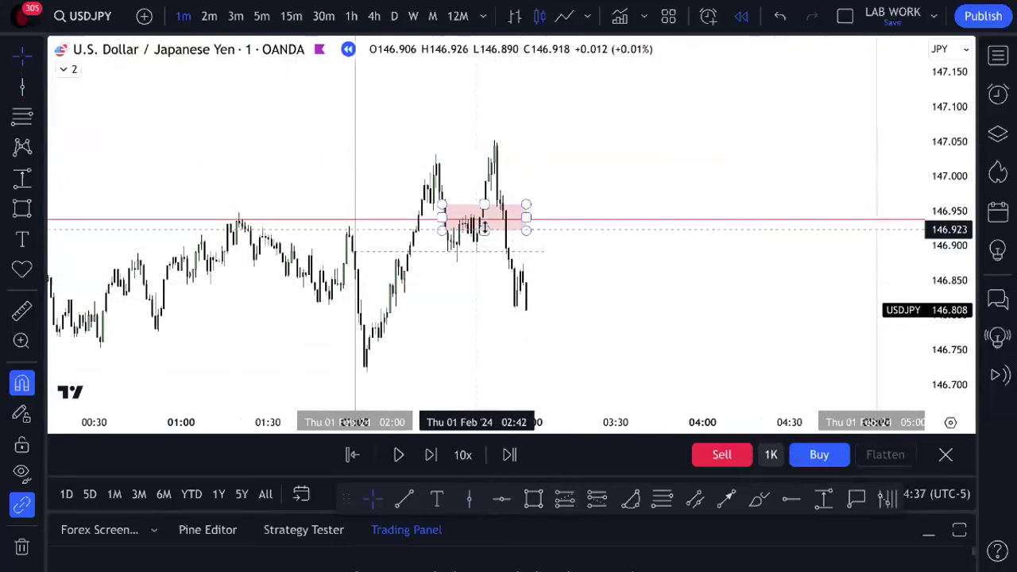
pyautogui.moveTo(573, 272); pyautogui.dragTo(724, 279)
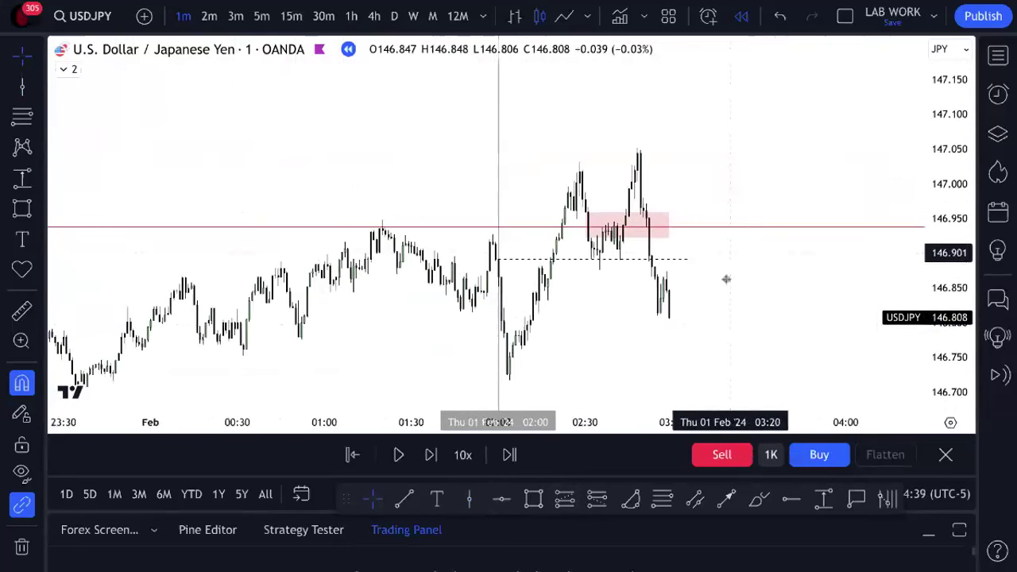
pyautogui.moveTo(767, 320)
pyautogui.mouseDown()
pyautogui.moveTo(790, 203)
pyautogui.moveTo(765, 272)
pyautogui.moveTo(734, 313)
pyautogui.moveTo(733, 336)
pyautogui.mouseUp()
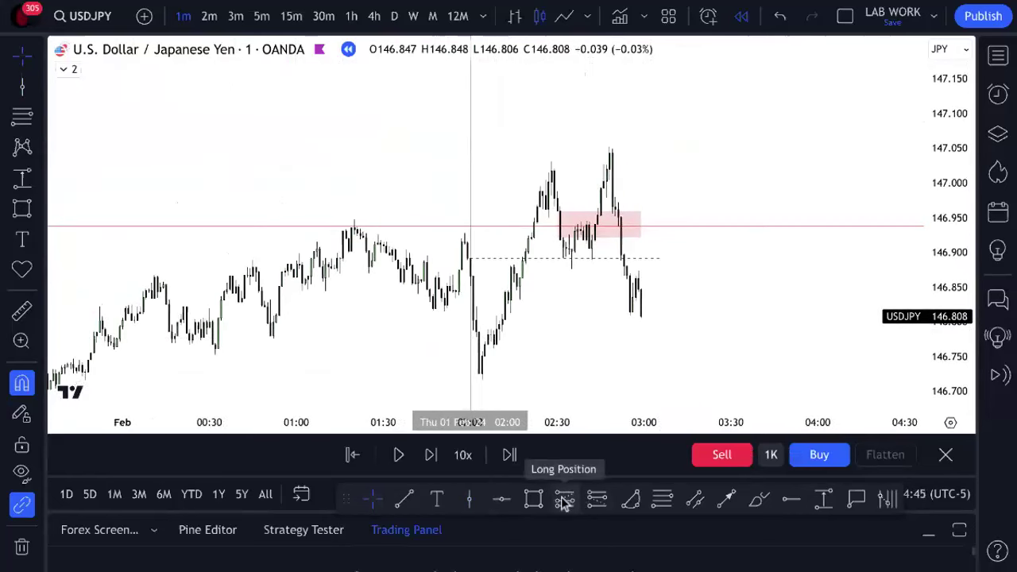
# - Place a short position with its entry at 146.922 on the gap rectangle's lower edge and extend its stop to 147.069
pyautogui.click(597, 498)
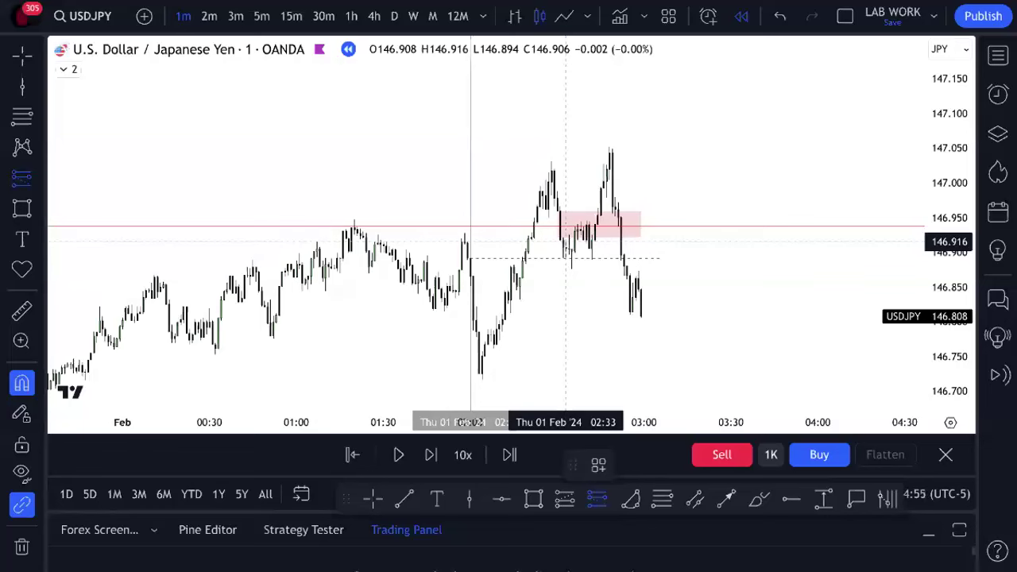
pyautogui.scroll(-3, 566, 236)
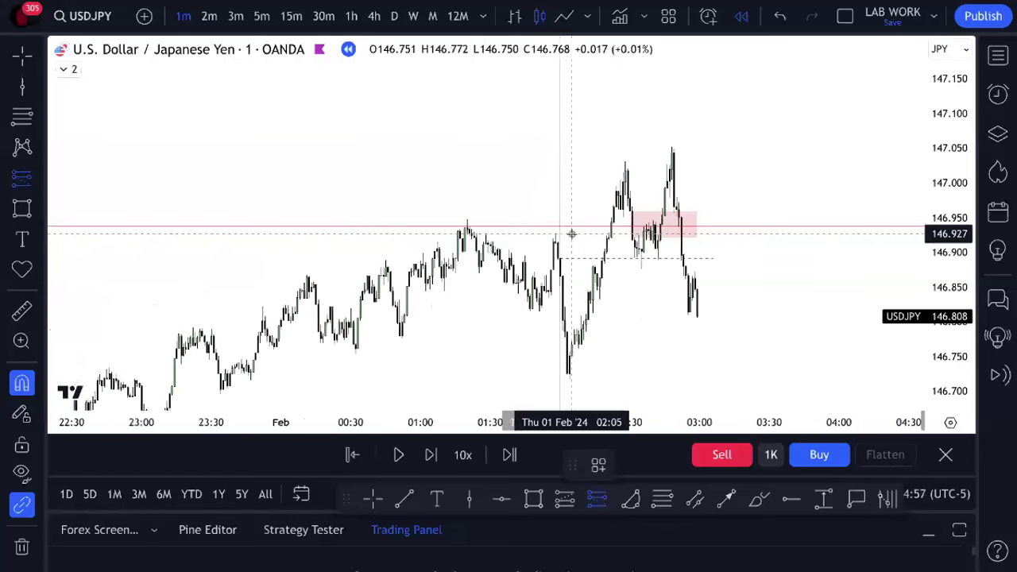
pyautogui.hscroll(-5, 557, 232)
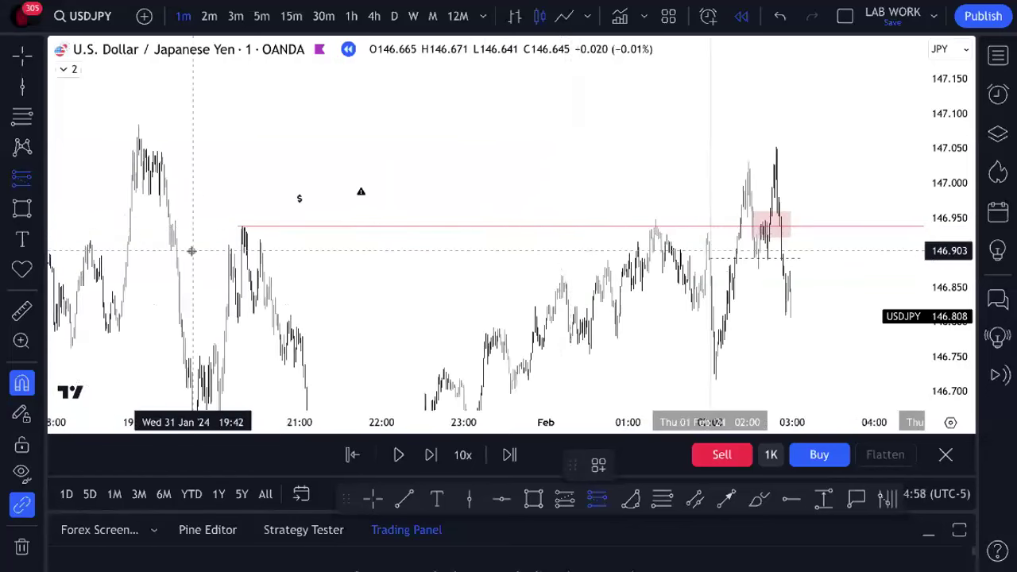
pyautogui.scroll(5, 556, 242)
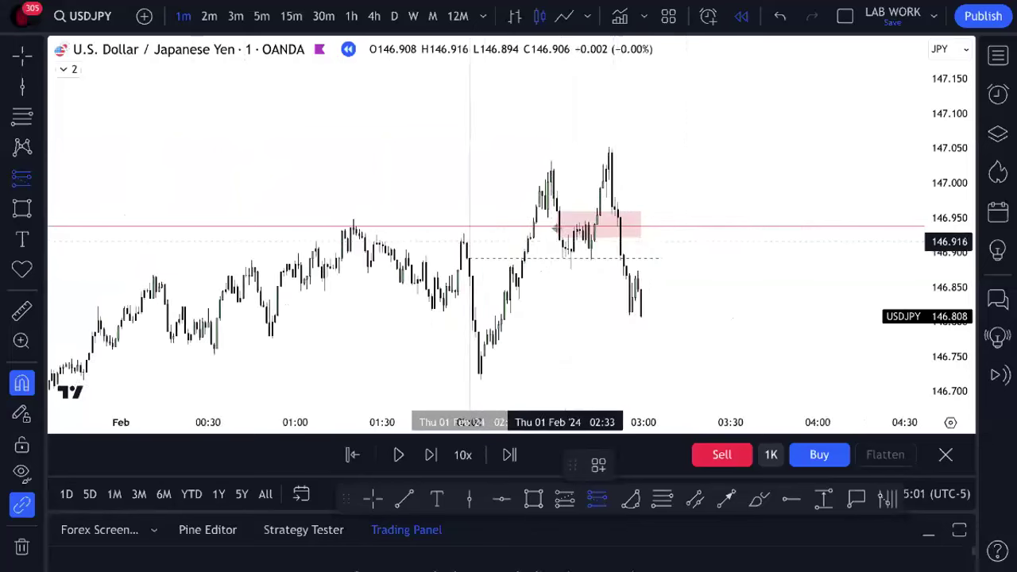
pyautogui.scroll(3, 556, 236)
pyautogui.scroll(-2, 638, 272)
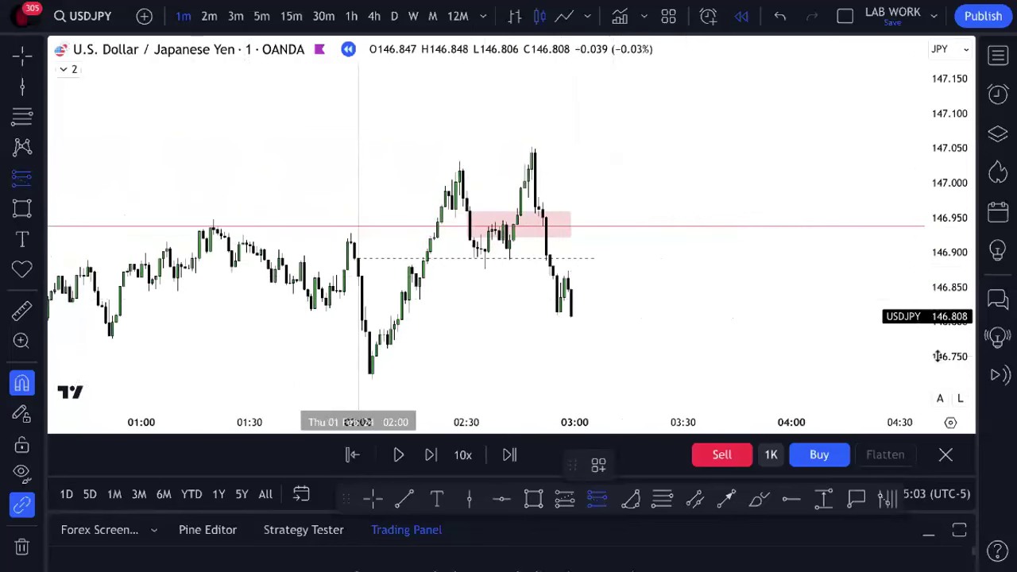
pyautogui.moveTo(938, 356); pyautogui.dragTo(930, 268)
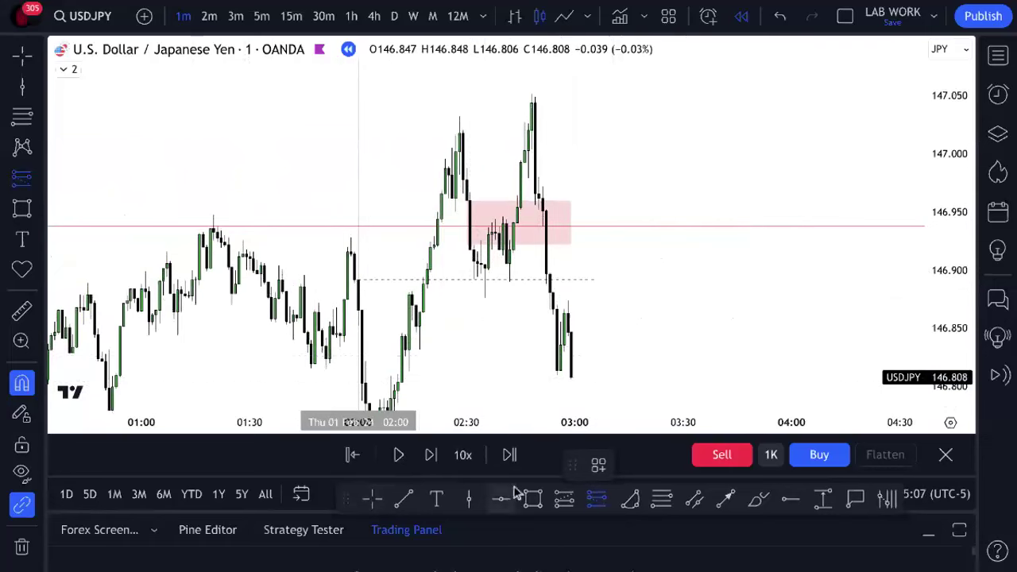
pyautogui.click(569, 499)
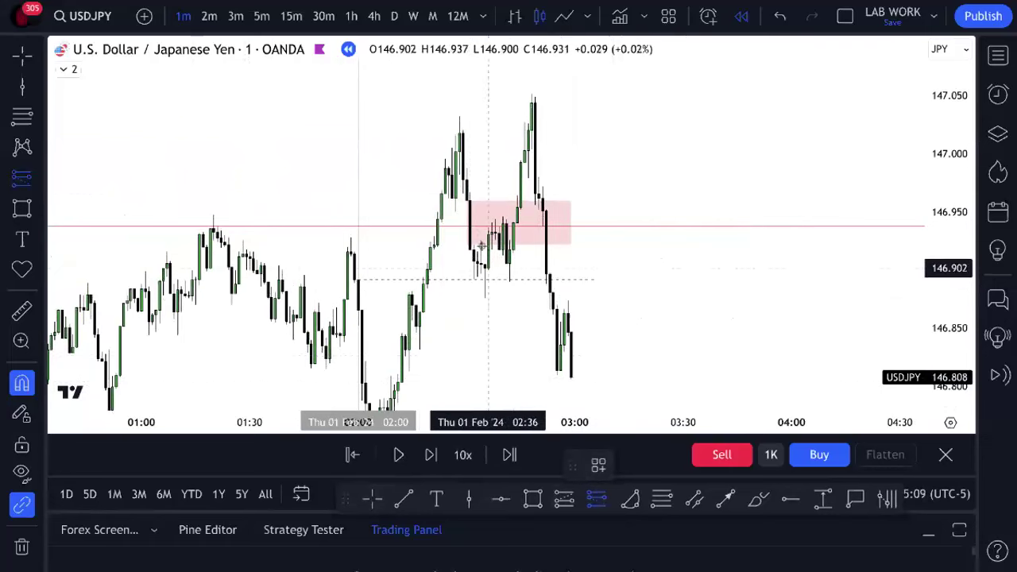
pyautogui.click(474, 245)
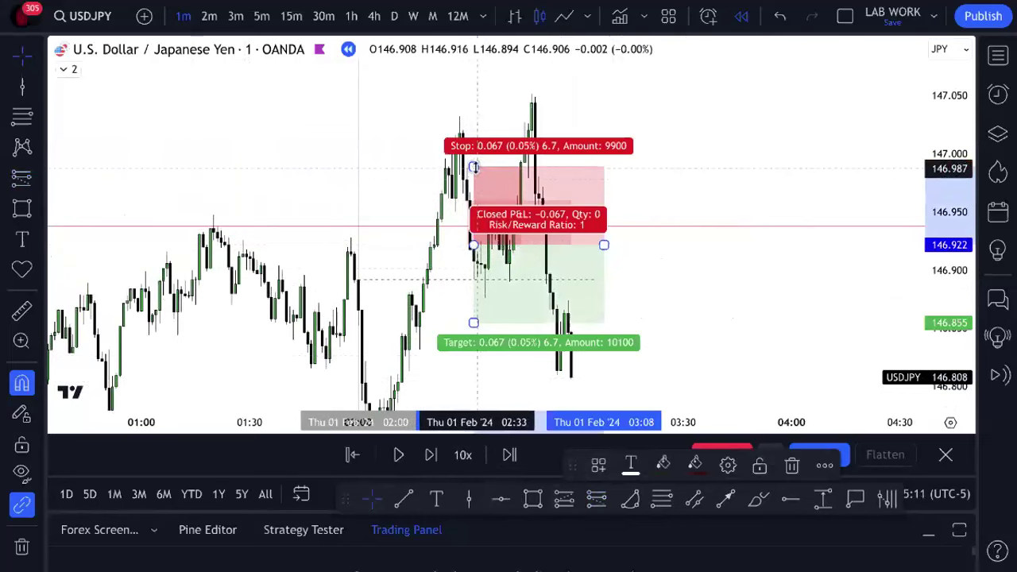
pyautogui.moveTo(474, 167); pyautogui.dragTo(474, 73)
# - Set the short position's profit level and stop level to 150 ticks each
pyautogui.doubleClick(604, 188)
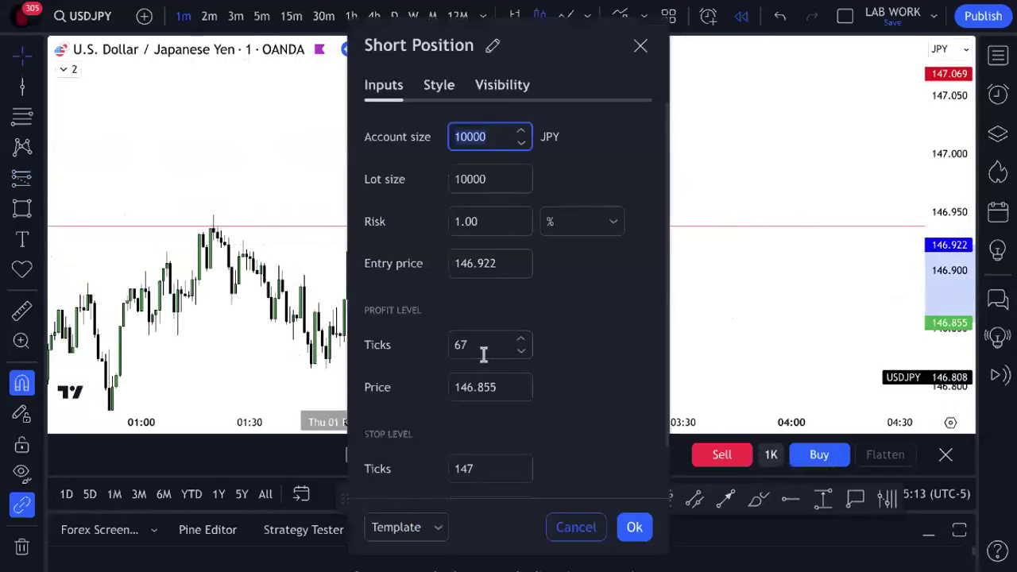
pyautogui.click(474, 349)
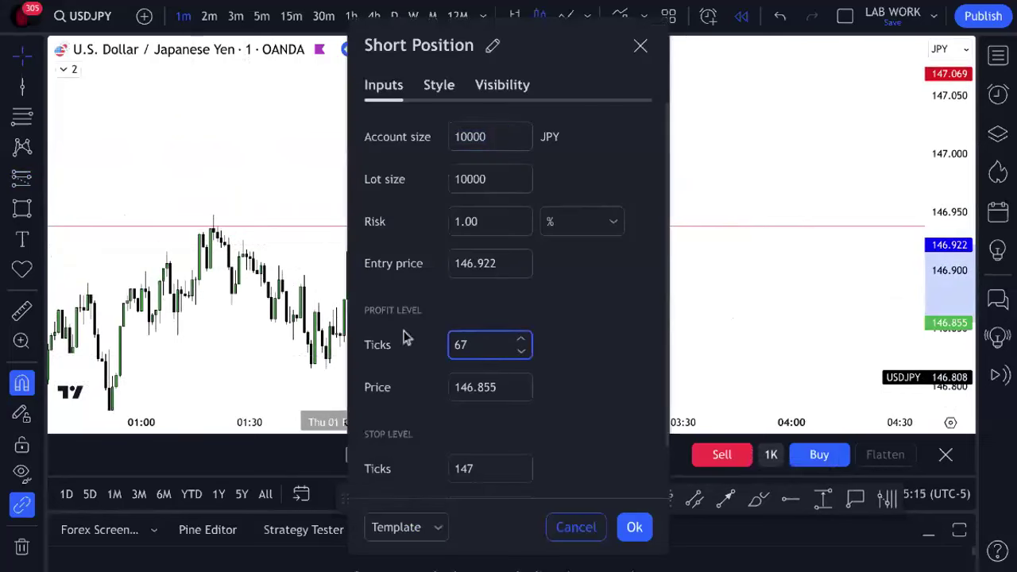
pyautogui.scroll(-1, 502, 402)
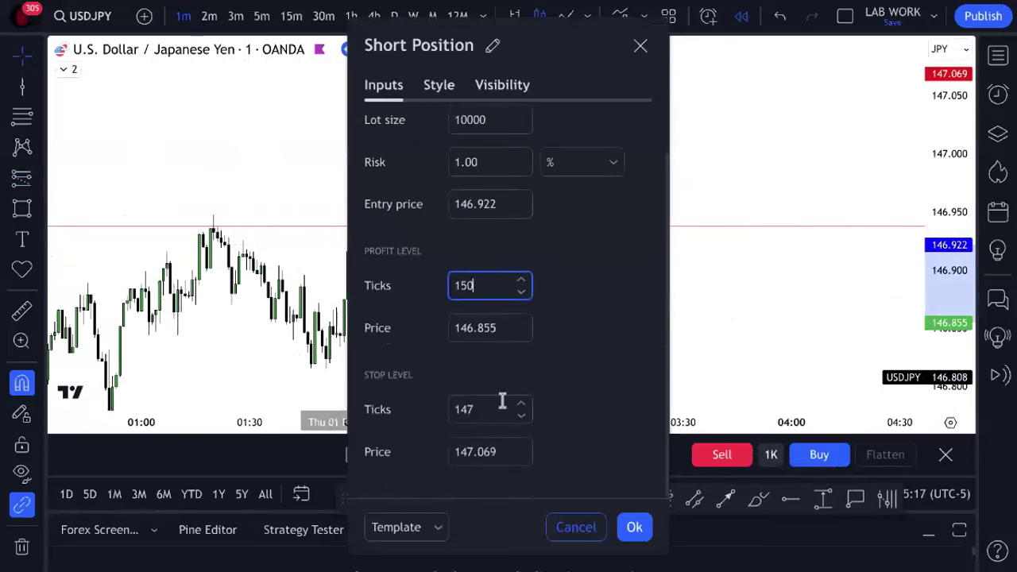
pyautogui.doubleClick(500, 406)
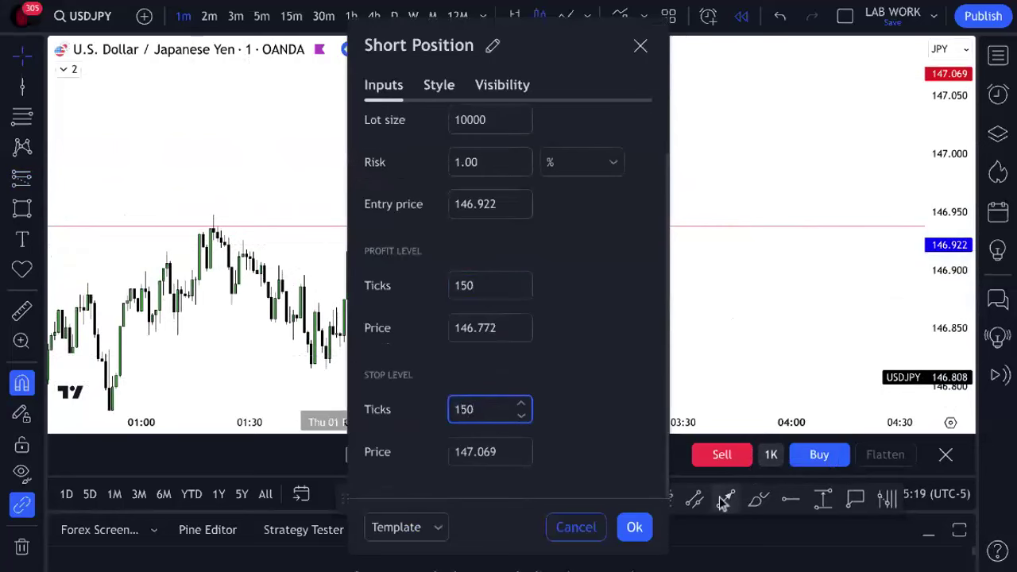
pyautogui.click(643, 526)
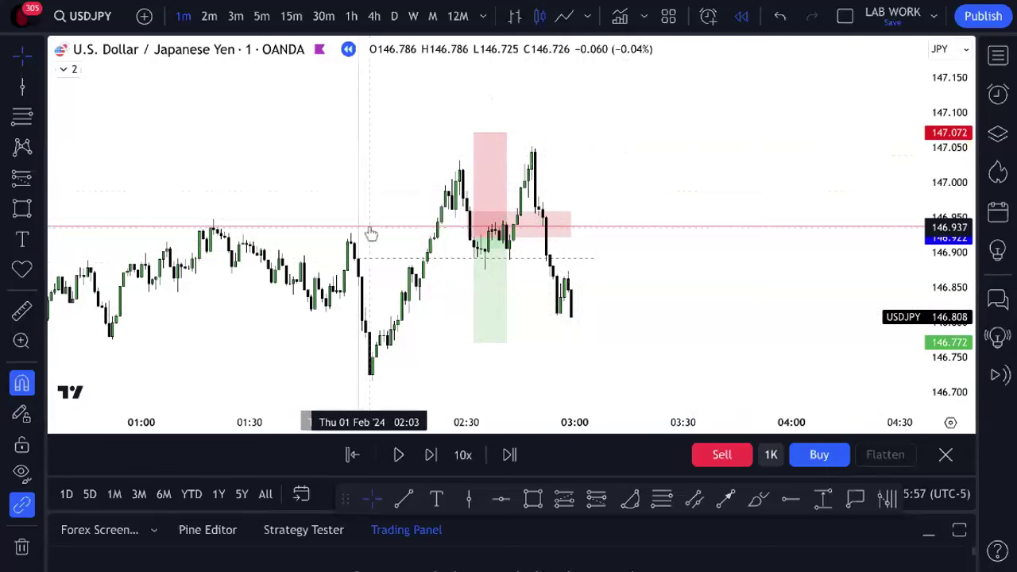
# - Measure the price range from the red high line's start at 20:18 up to 147.052, and remove the measurement
pyautogui.scroll(-4, 371, 234)
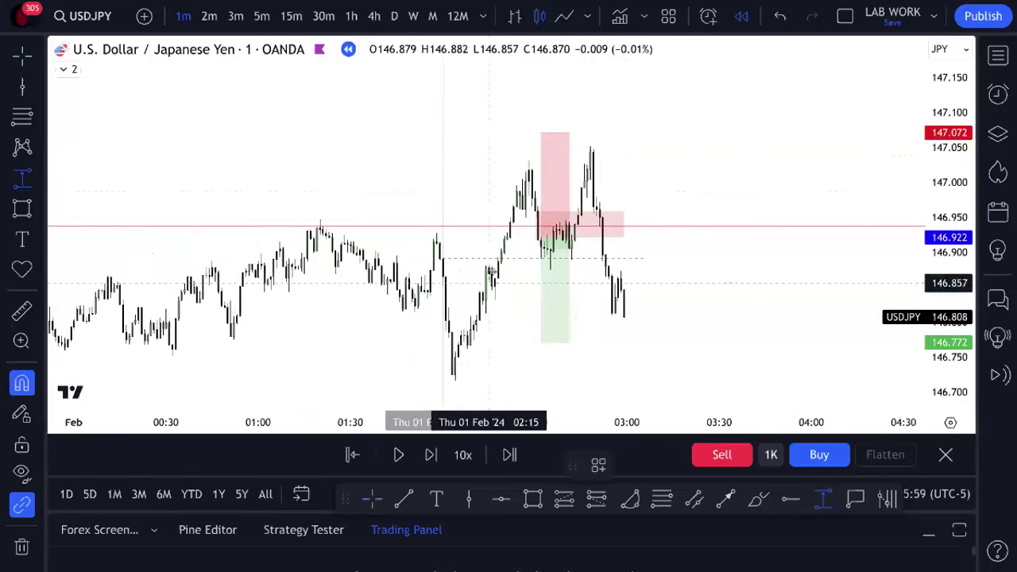
pyautogui.scroll(-5, 443, 236)
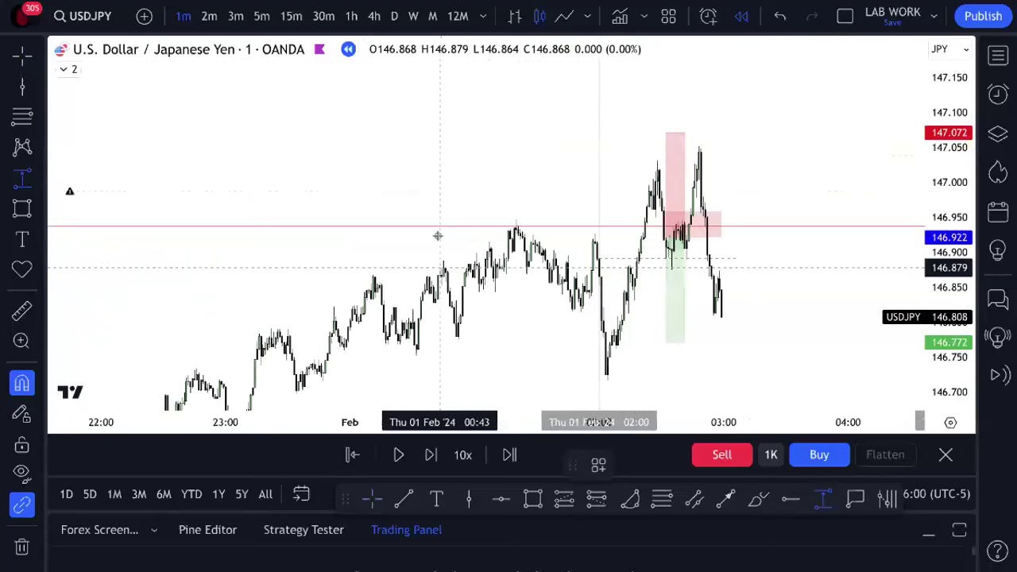
pyautogui.scroll(-3, 438, 236)
pyautogui.click(123, 225)
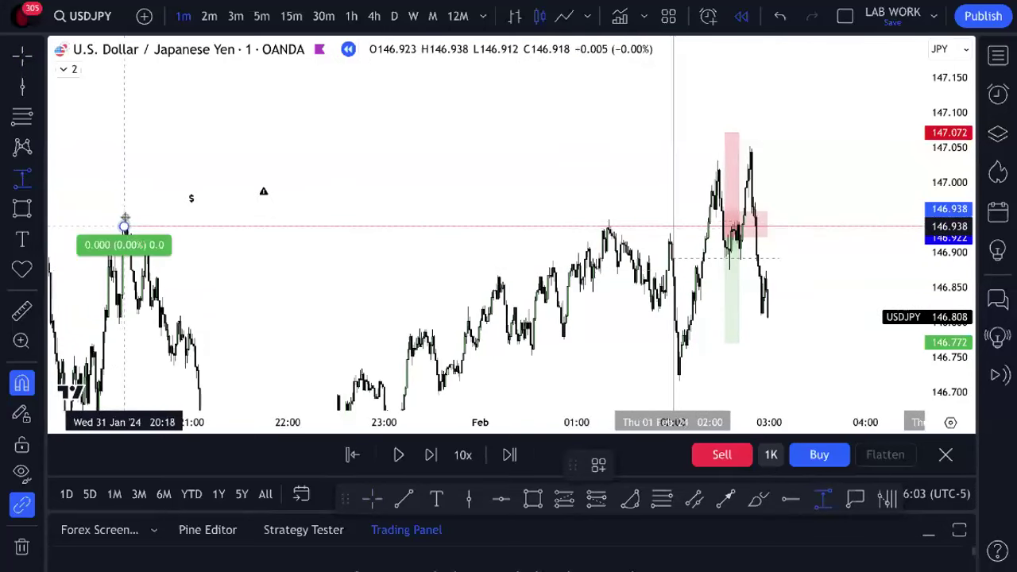
pyautogui.click(185, 147)
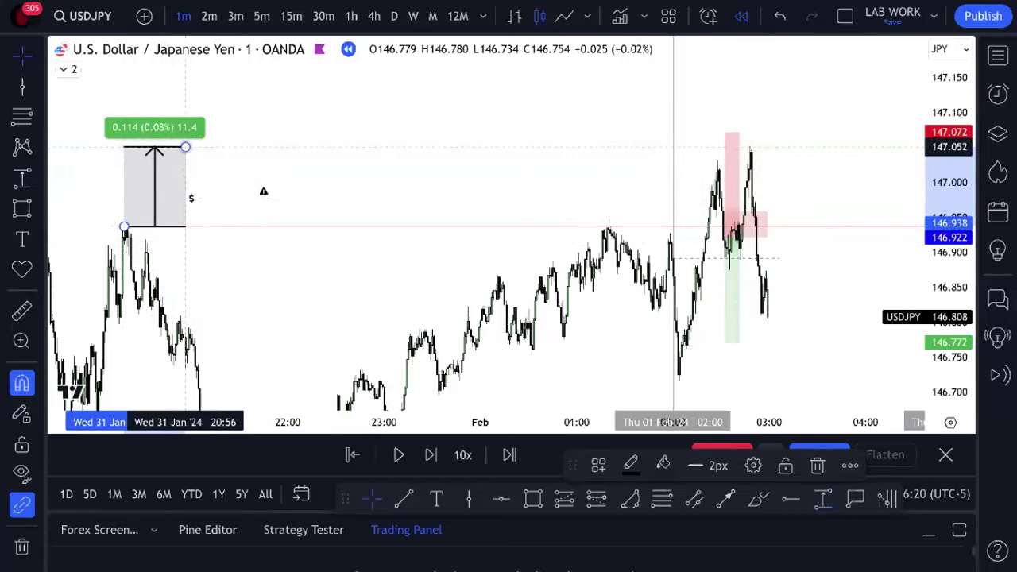
pyautogui.click(185, 147)
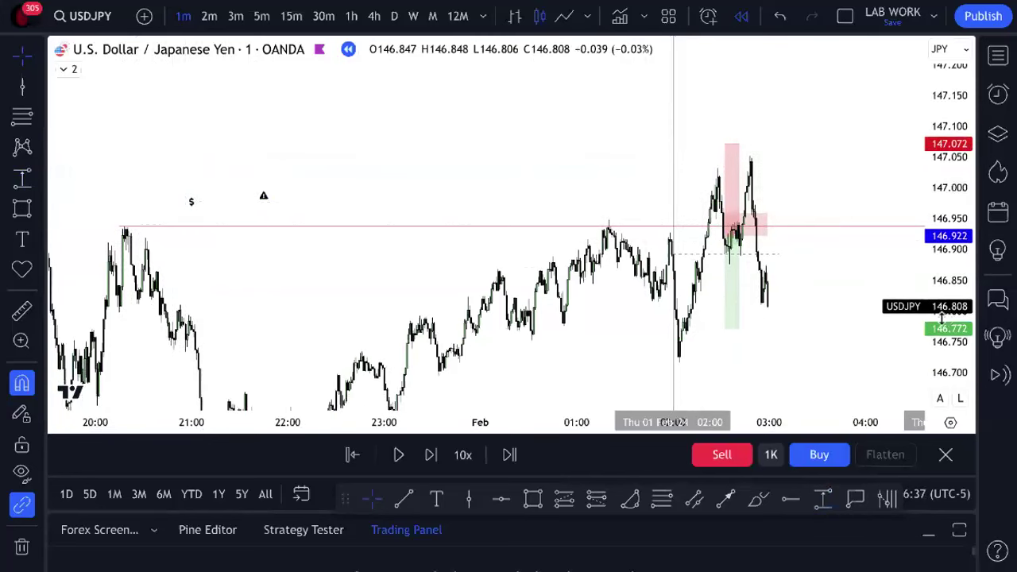
# - Examine the short position and gap rectangle against the red high line, from its originating high to the last replay bar
pyautogui.scroll(-1, 834, 283)
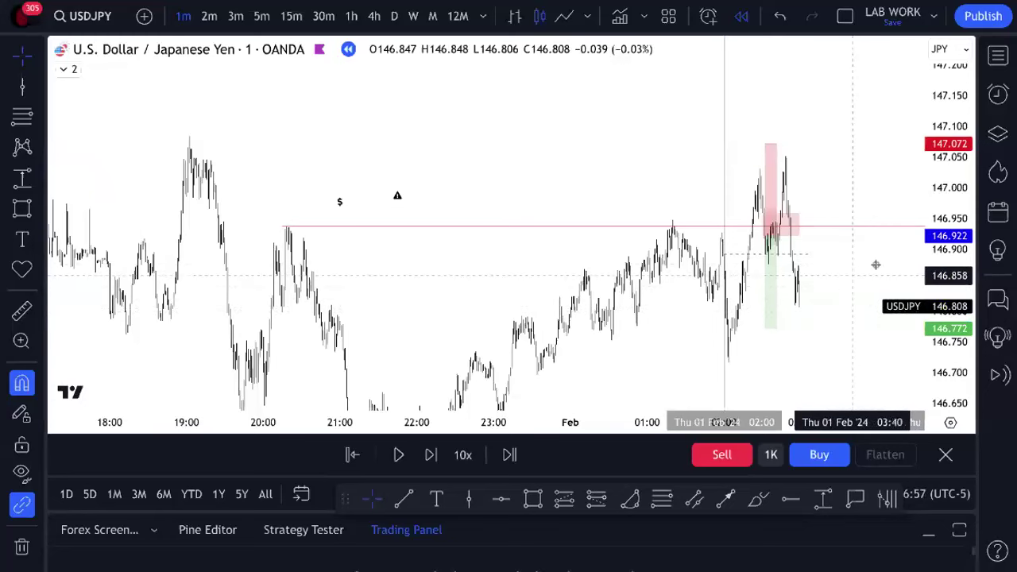
pyautogui.scroll(1, 890, 283)
pyautogui.scroll(1, 915, 352)
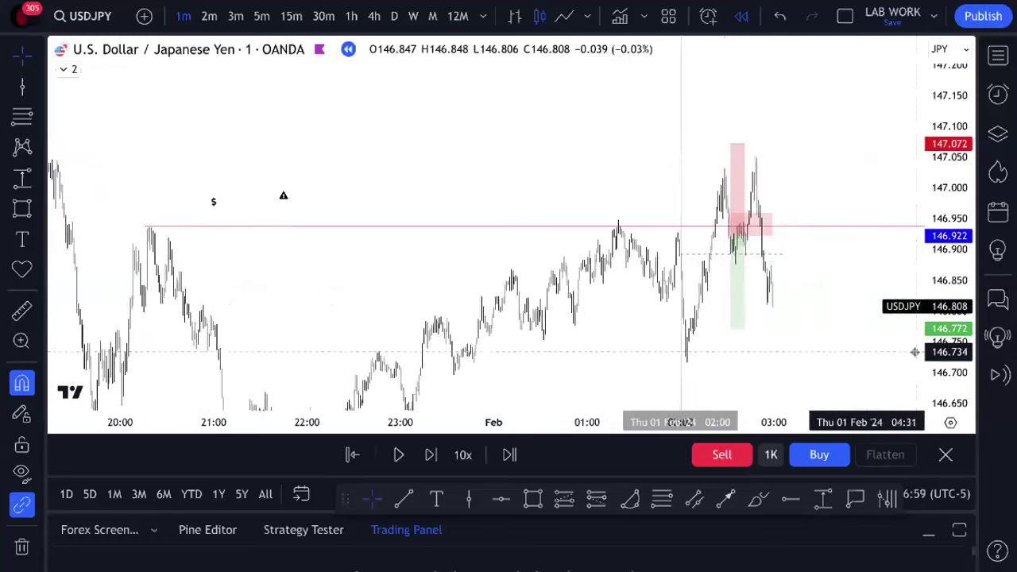
pyautogui.scroll(3, 874, 352)
pyautogui.scroll(1, 828, 352)
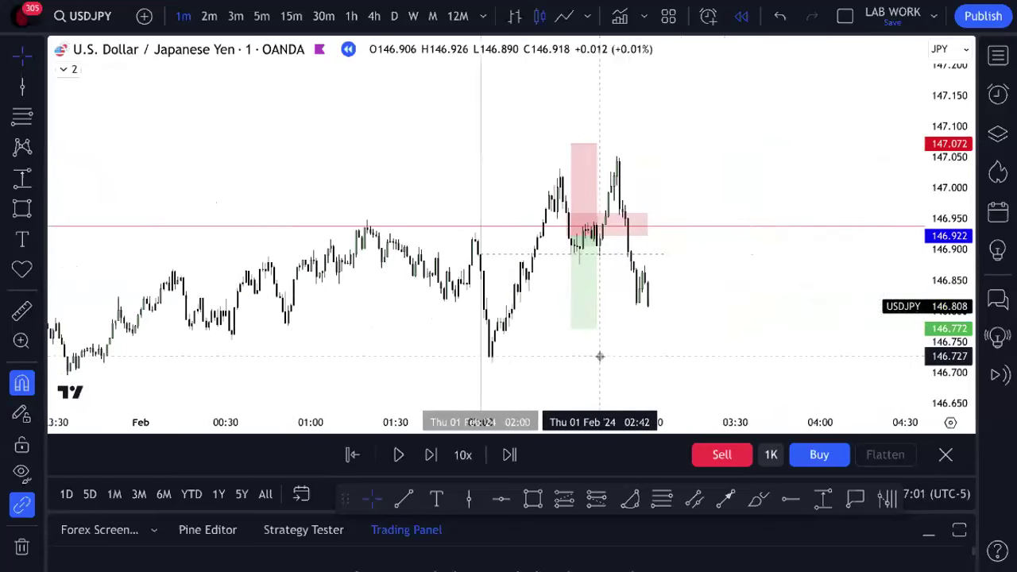
pyautogui.scroll(3, 681, 318)
pyautogui.moveTo(439, 272)
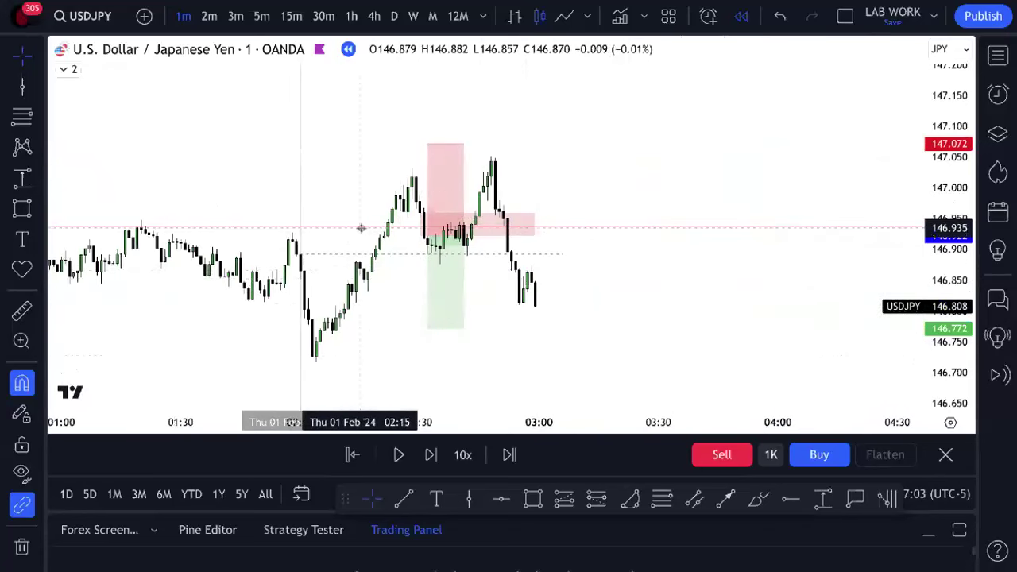
pyautogui.scroll(-3, 363, 234)
pyautogui.scroll(-3, 226, 228)
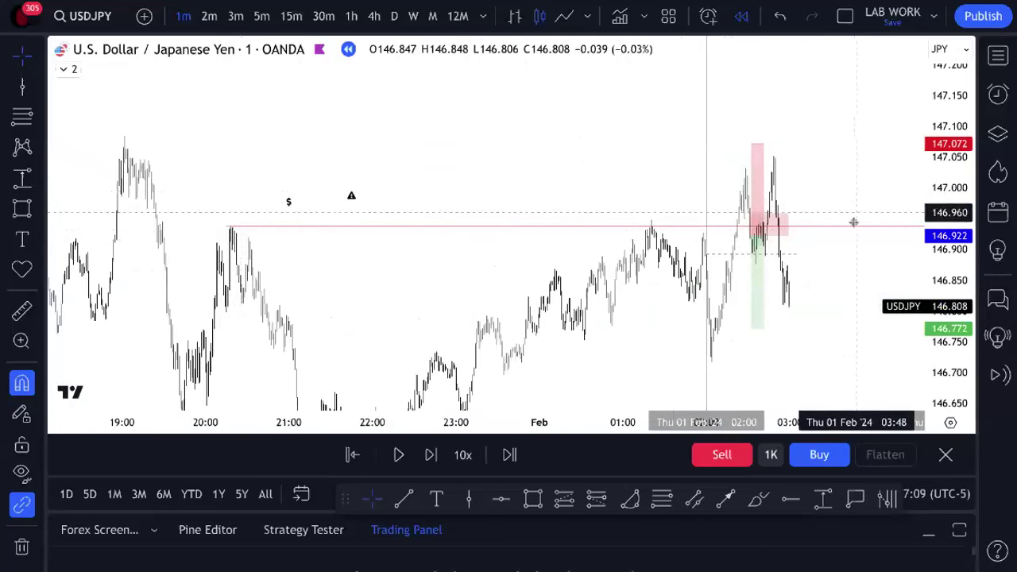
pyautogui.scroll(1, 845, 238)
pyautogui.scroll(1, 844, 239)
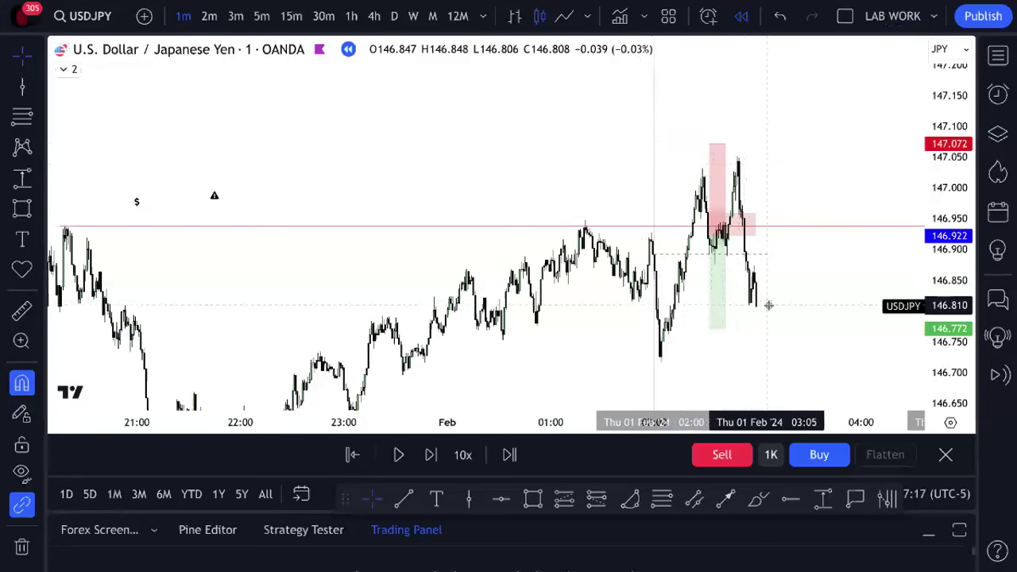
pyautogui.scroll(5, 769, 305)
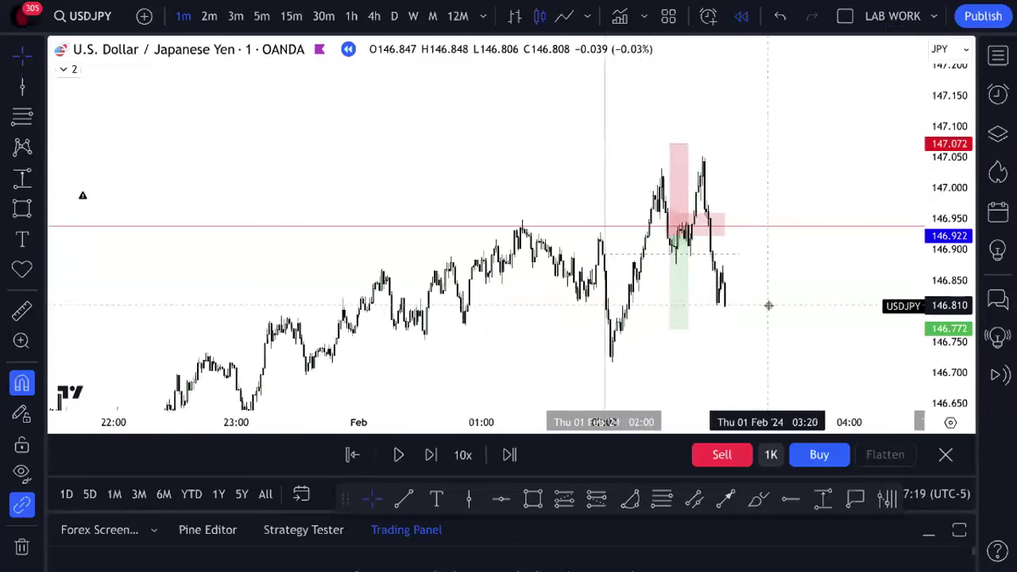
pyautogui.scroll(3, 769, 305)
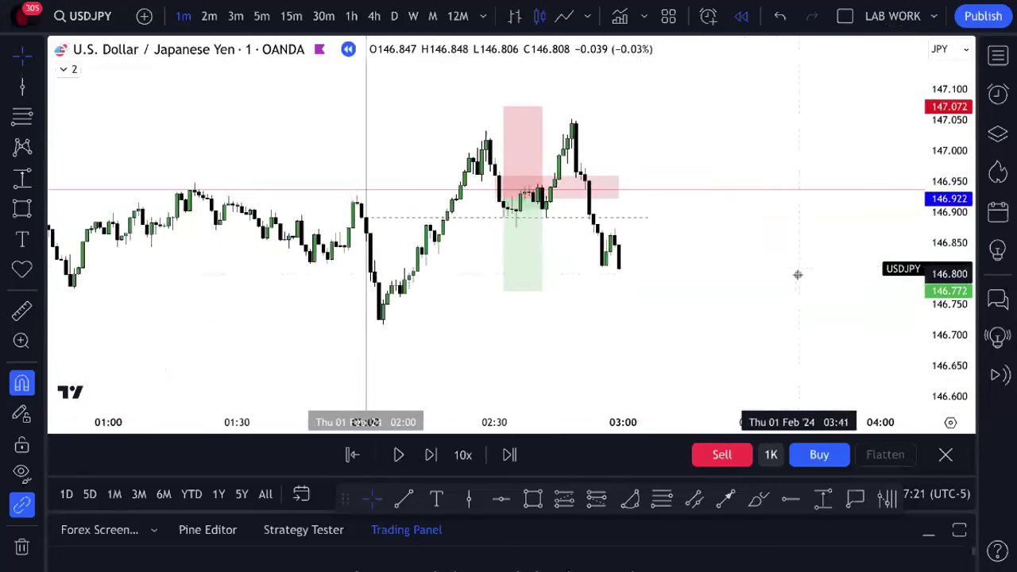
pyautogui.scroll(1, 935, 349)
pyautogui.hscroll(-1, 741, 349)
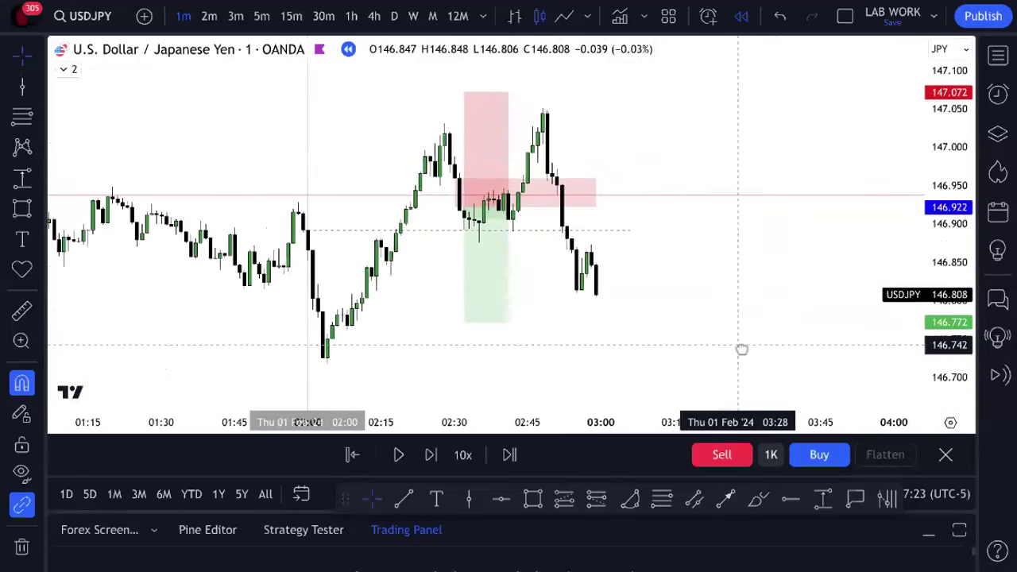
# - Advance the 1-minute replay until price passes the short position's 146.772 target, and pause it at about 03:12
pyautogui.click(400, 456)
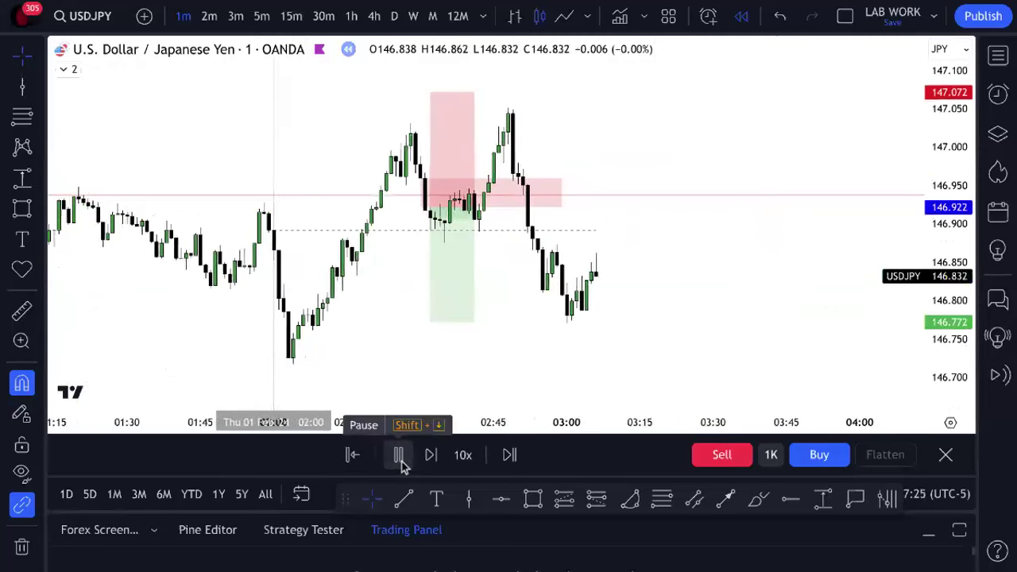
pyautogui.click(400, 455)
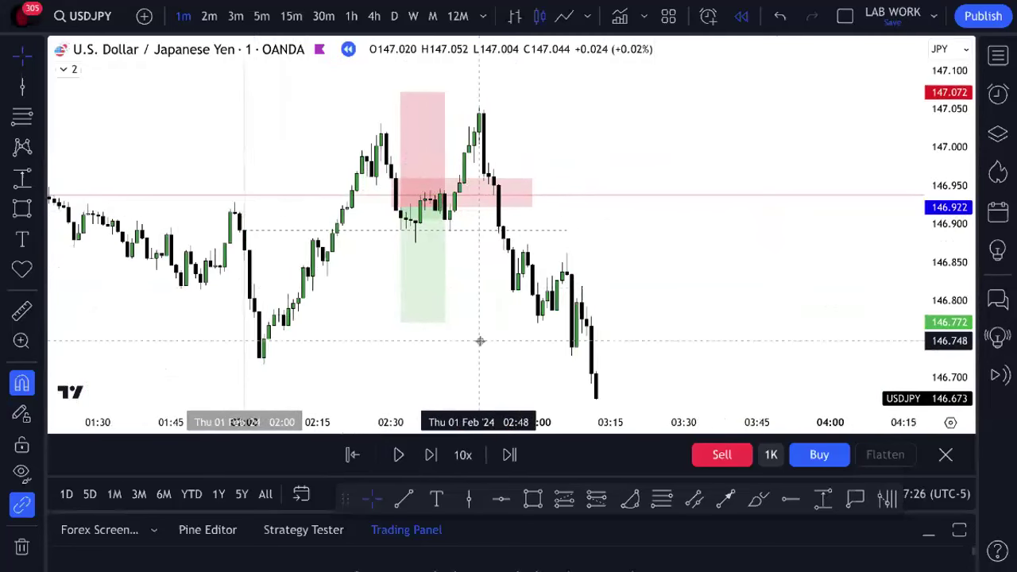
pyautogui.scroll(-1, 820, 326)
pyautogui.scroll(-1, 817, 322)
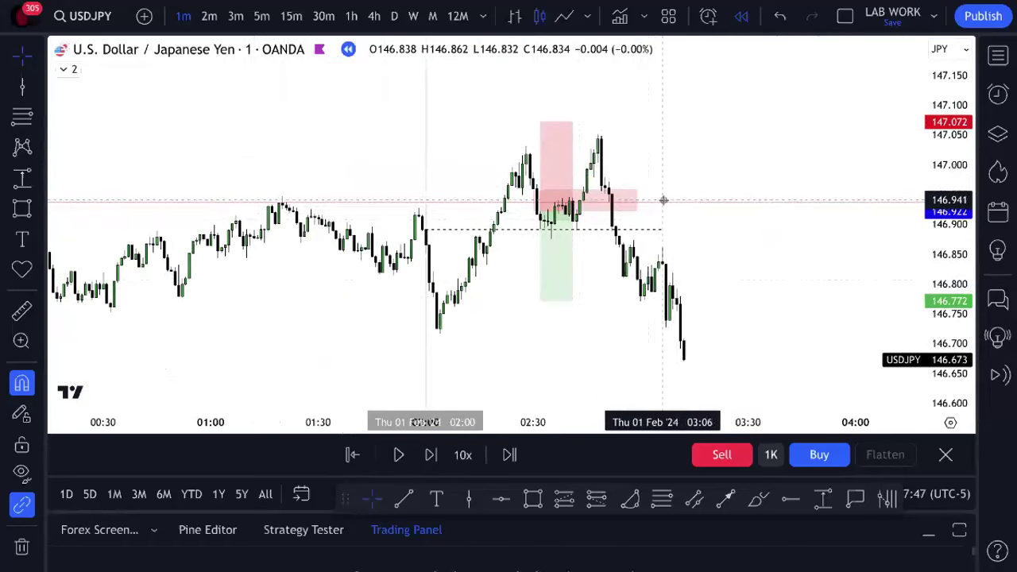
pyautogui.click(639, 208)
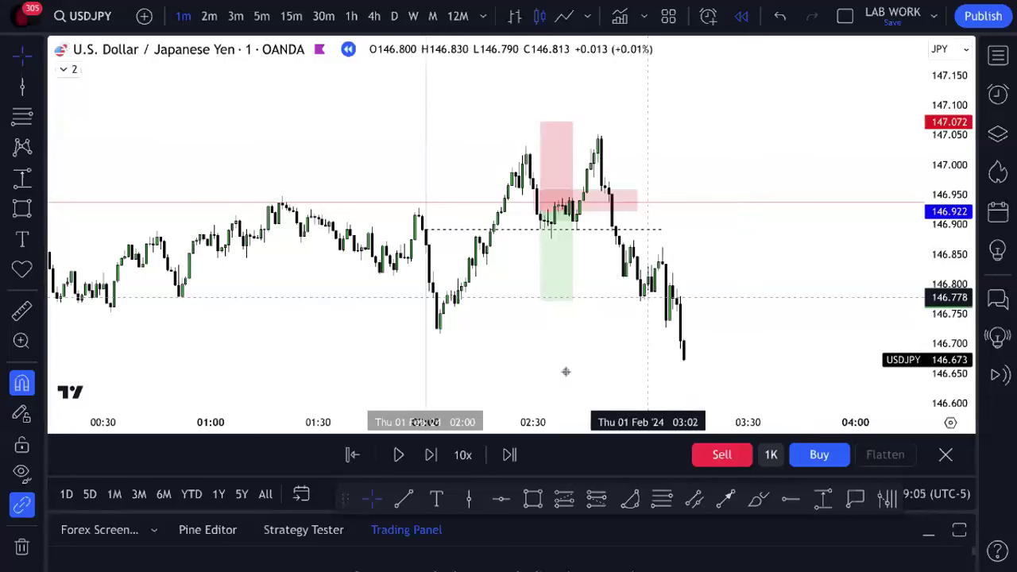
# - Continue the 1-minute replay past the 05:00 end of the red session, comparing price with the red high and blue low lines
pyautogui.click(401, 461)
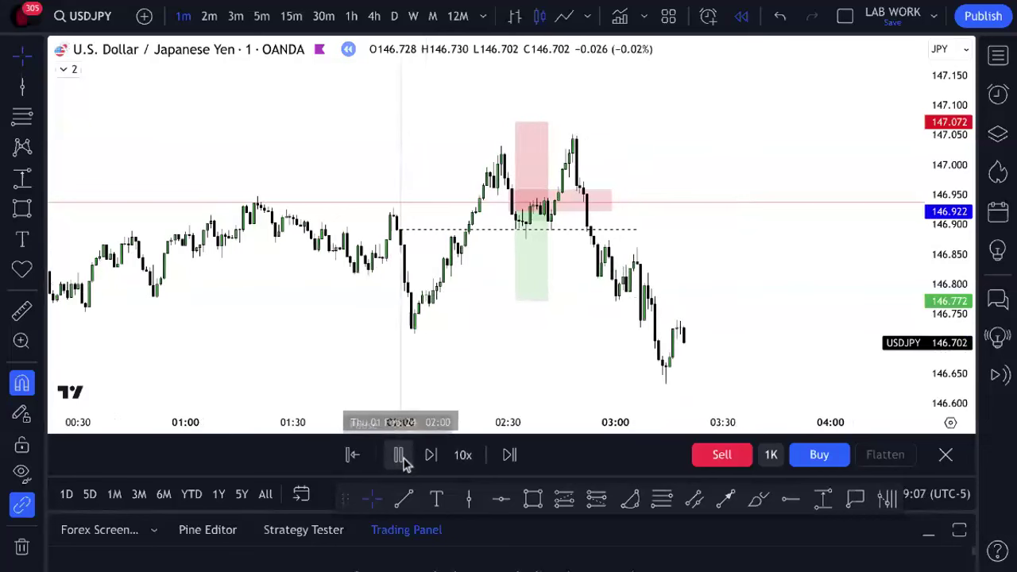
pyautogui.moveTo(943, 325); pyautogui.dragTo(943, 363)
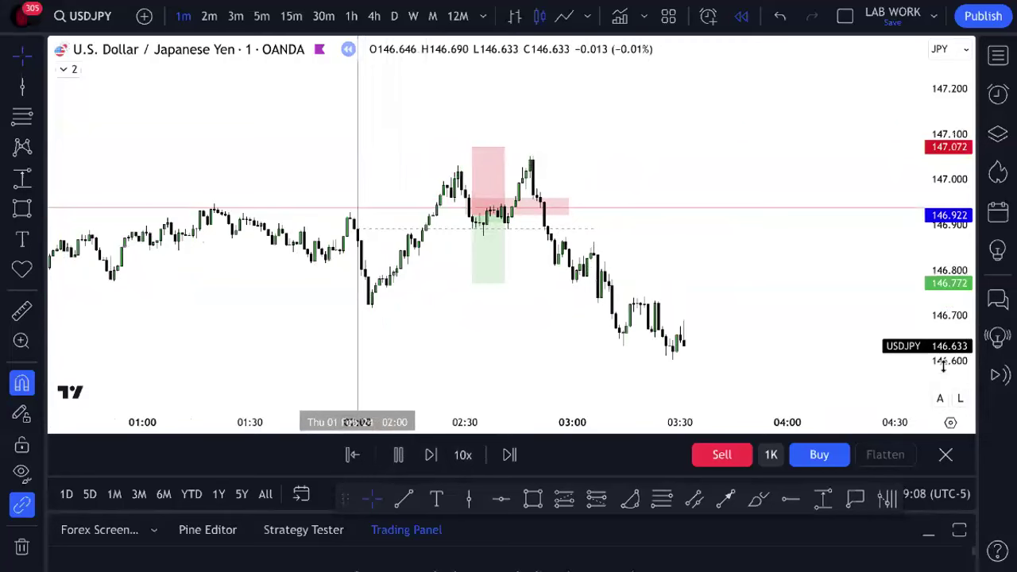
pyautogui.scroll(-5, 756, 352)
pyautogui.moveTo(787, 350); pyautogui.dragTo(715, 228)
pyautogui.scroll(-4, 749, 243)
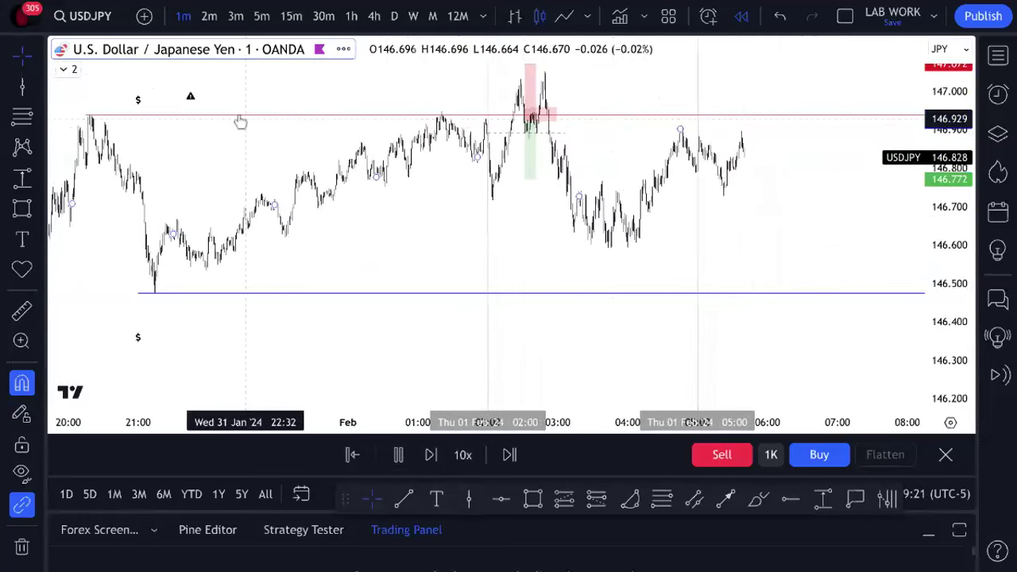
# - Switch the chart to 5 minutes and run the replay until price trades above the short position's 147.072 stop
pyautogui.click(262, 16)
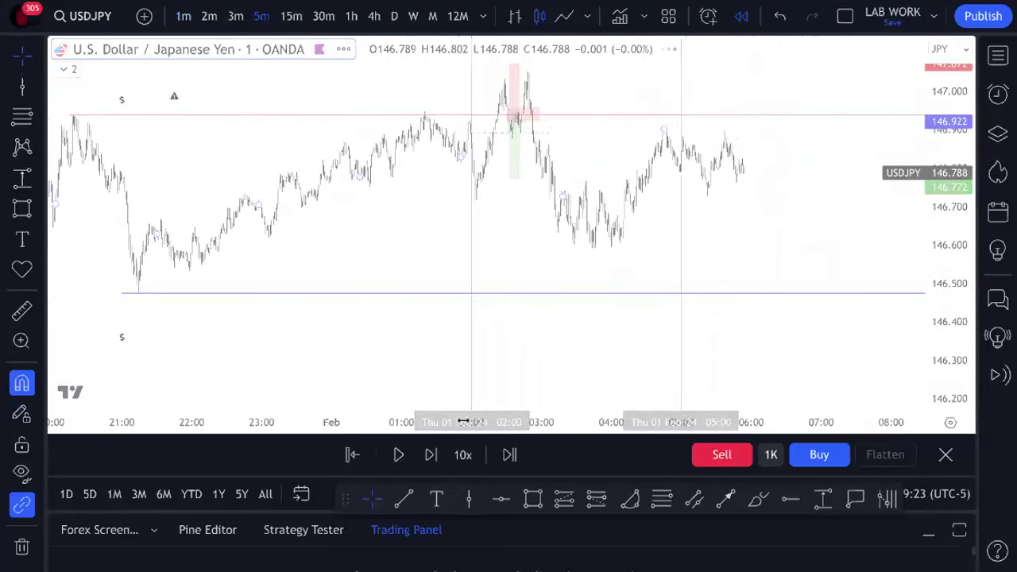
pyautogui.click(398, 454)
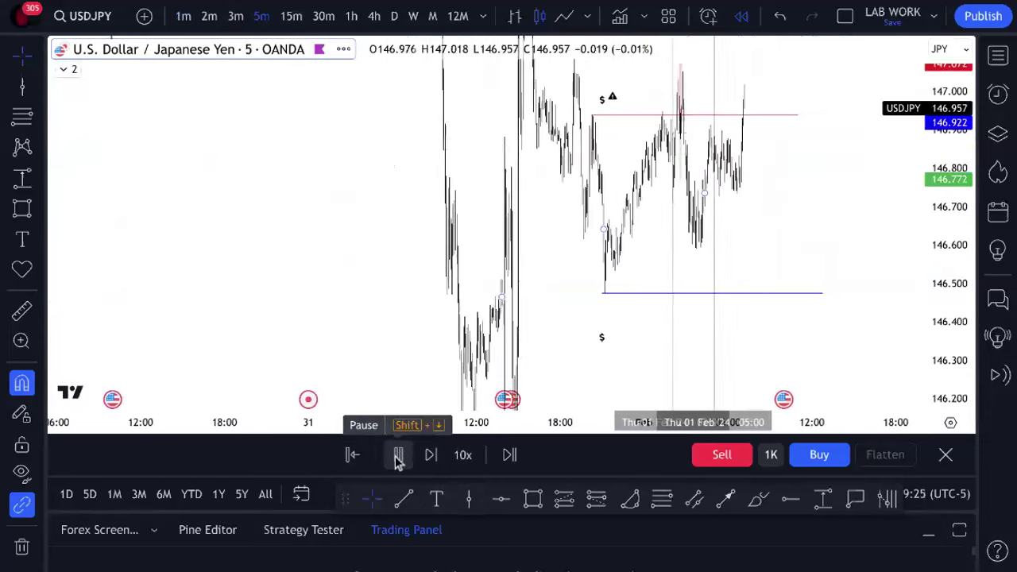
pyautogui.click(398, 460)
pyautogui.scroll(5, 829, 250)
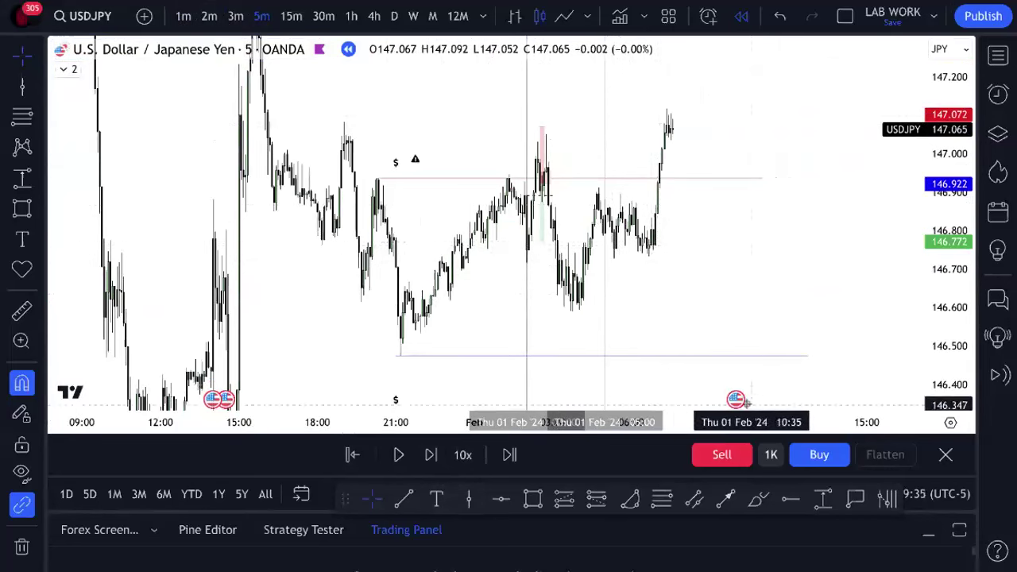
pyautogui.moveTo(738, 402)
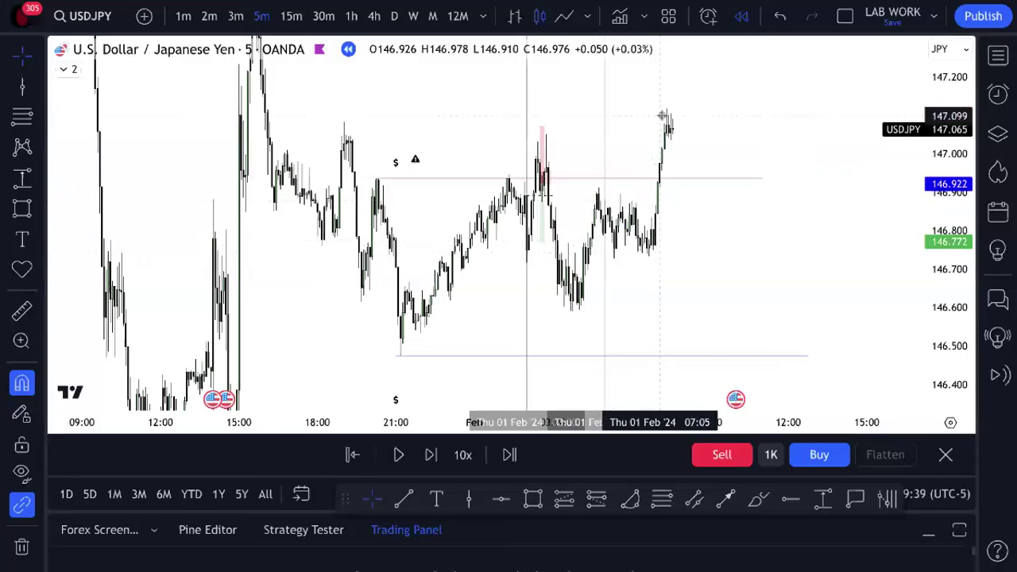
pyautogui.click(539, 126)
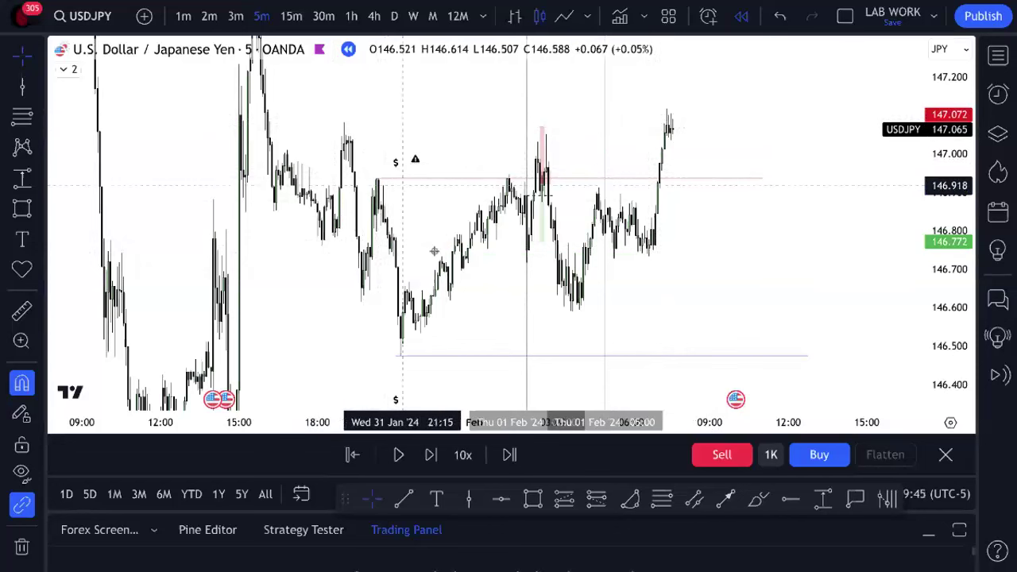
# - Run the 5-minute replay until price trades through the blue low line, and pause it at about 09:00
pyautogui.click(399, 455)
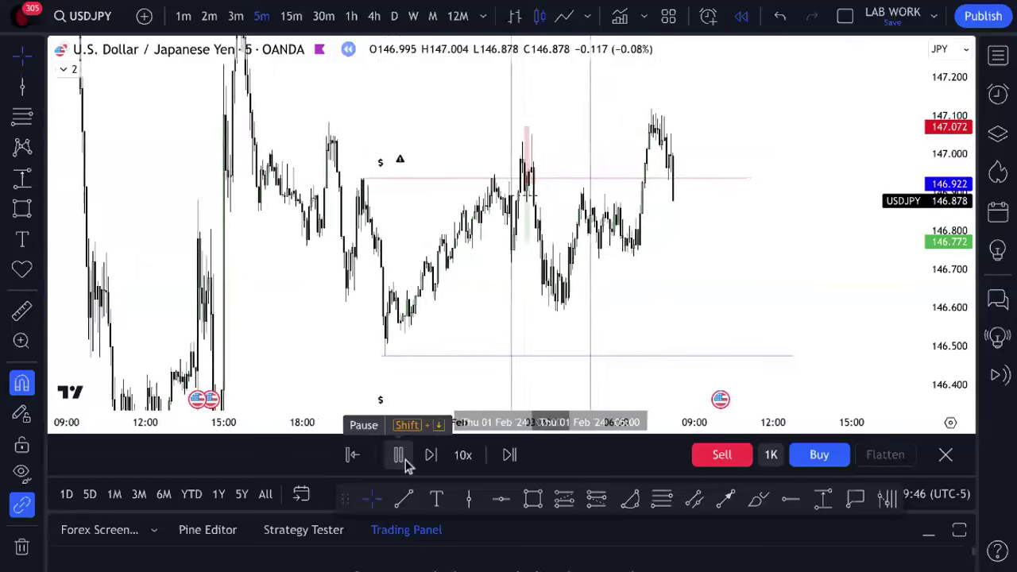
pyautogui.click(403, 463)
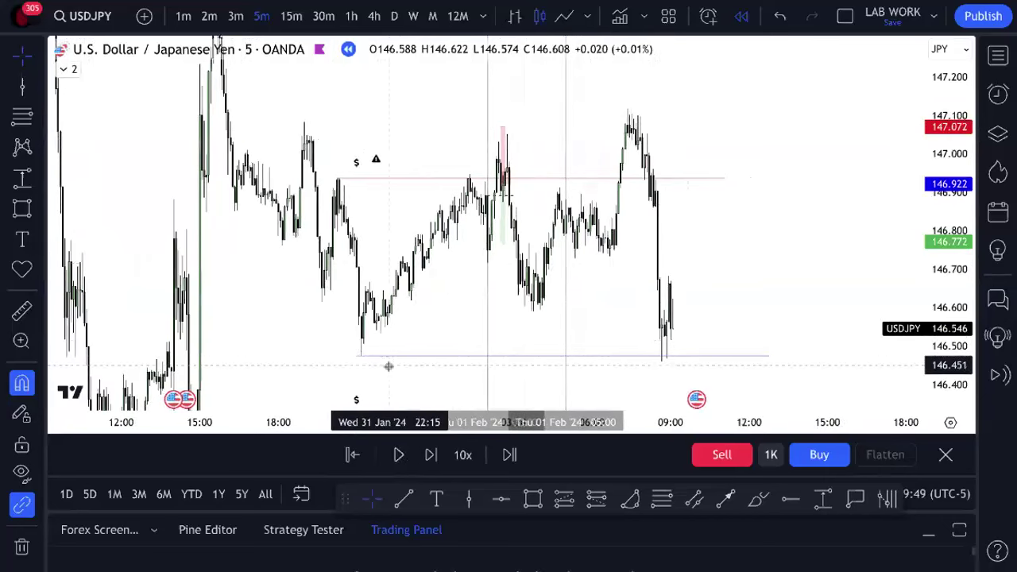
pyautogui.scroll(3, 425, 344)
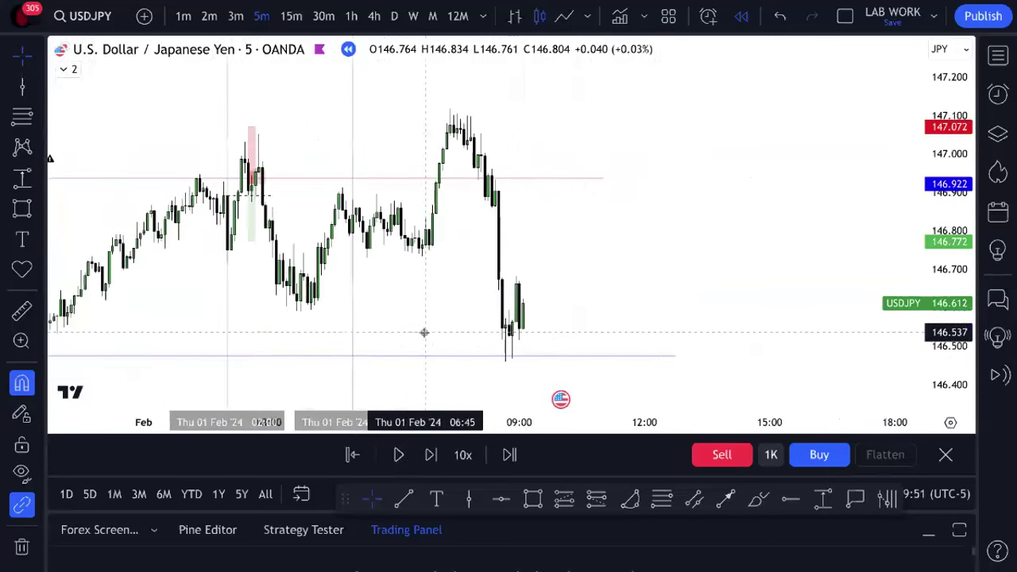
pyautogui.moveTo(425, 332); pyautogui.dragTo(941, 274)
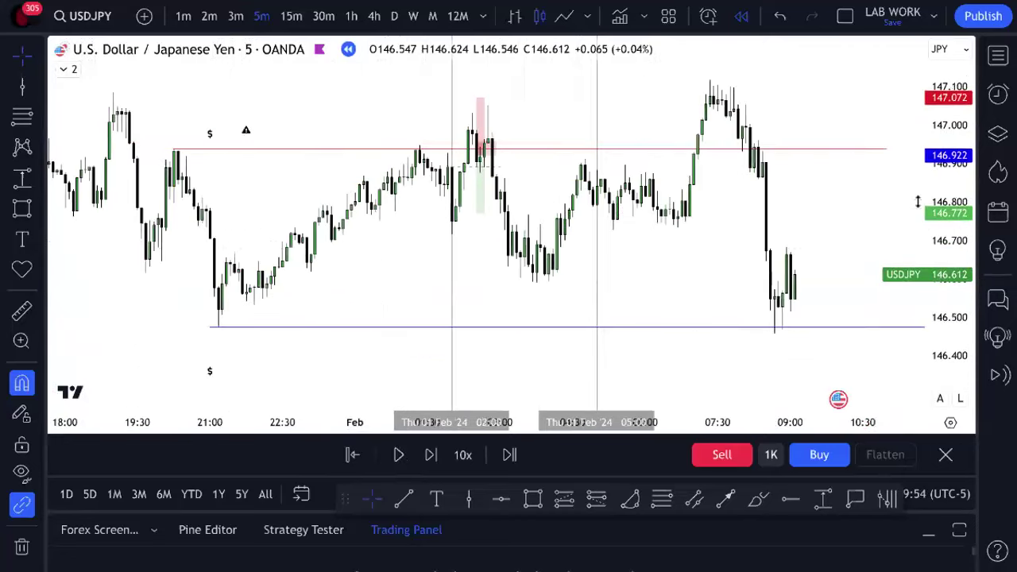
pyautogui.moveTo(918, 202); pyautogui.dragTo(922, 231)
pyautogui.moveTo(854, 198); pyautogui.dragTo(838, 222)
pyautogui.click(63, 69)
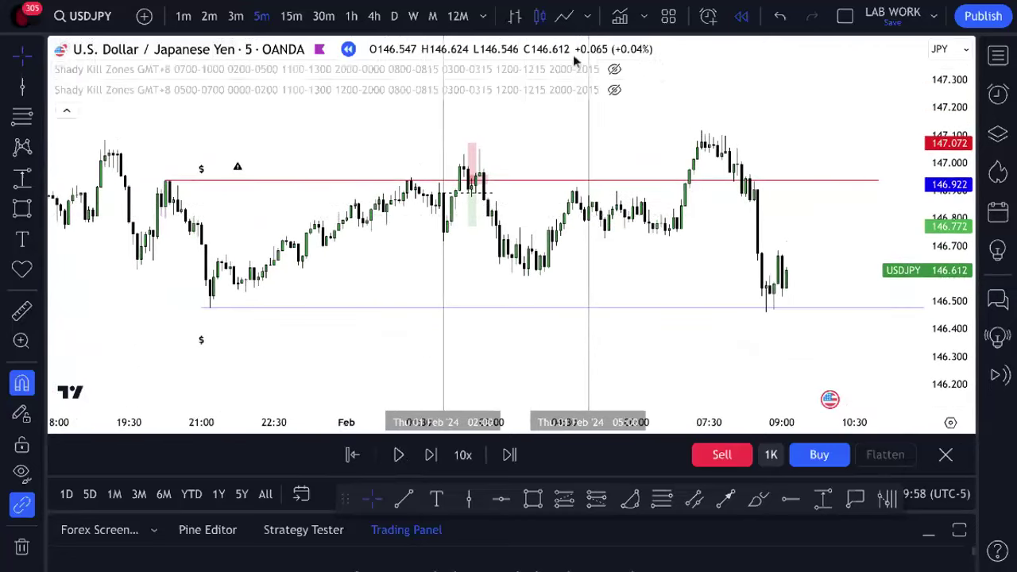
pyautogui.click(615, 70)
pyautogui.scroll(-2, 276, 243)
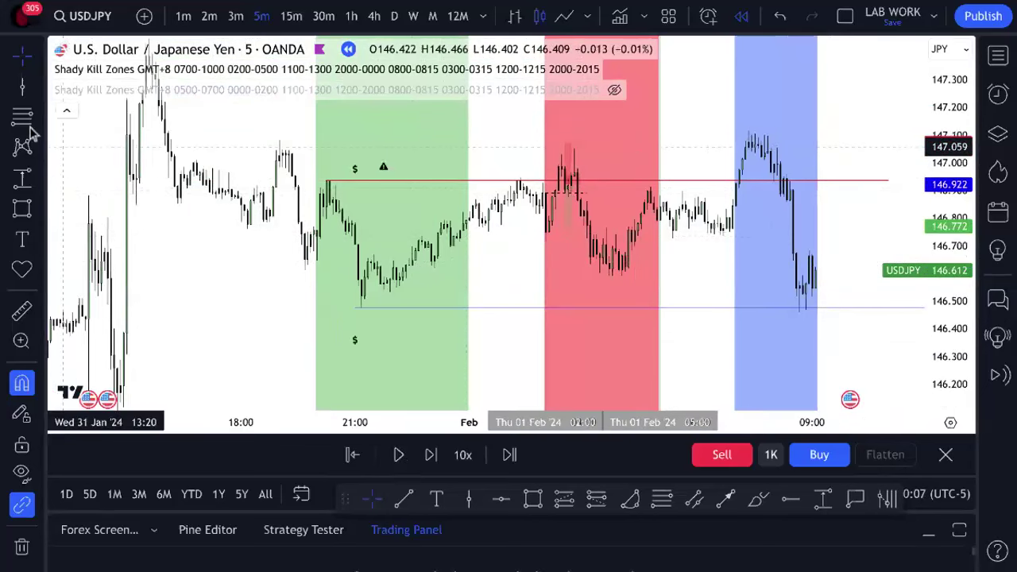
pyautogui.click(67, 111)
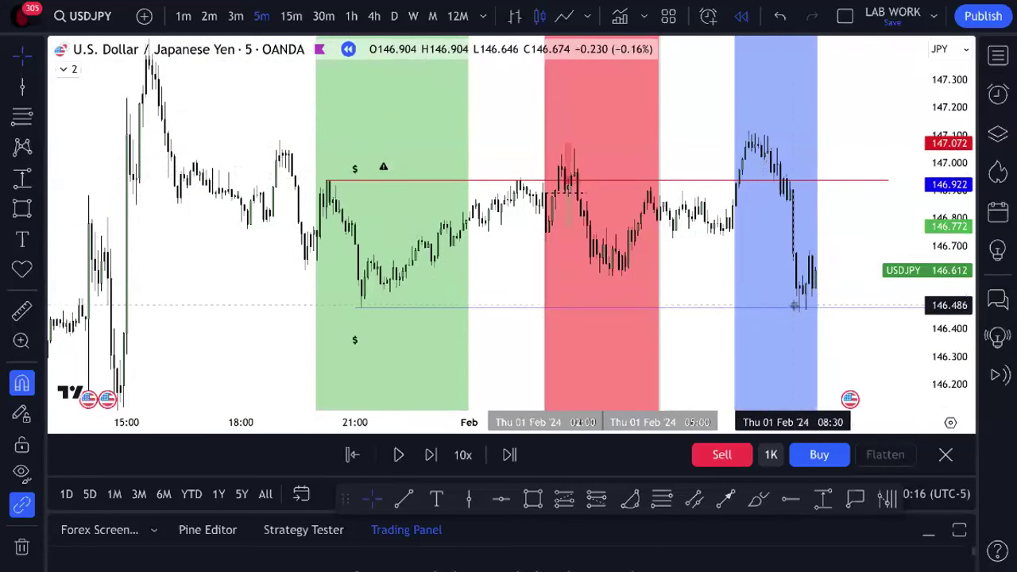
# - Switch the chart to 15 minutes and go back to the sessions from 30 to 31 January
pyautogui.click(292, 16)
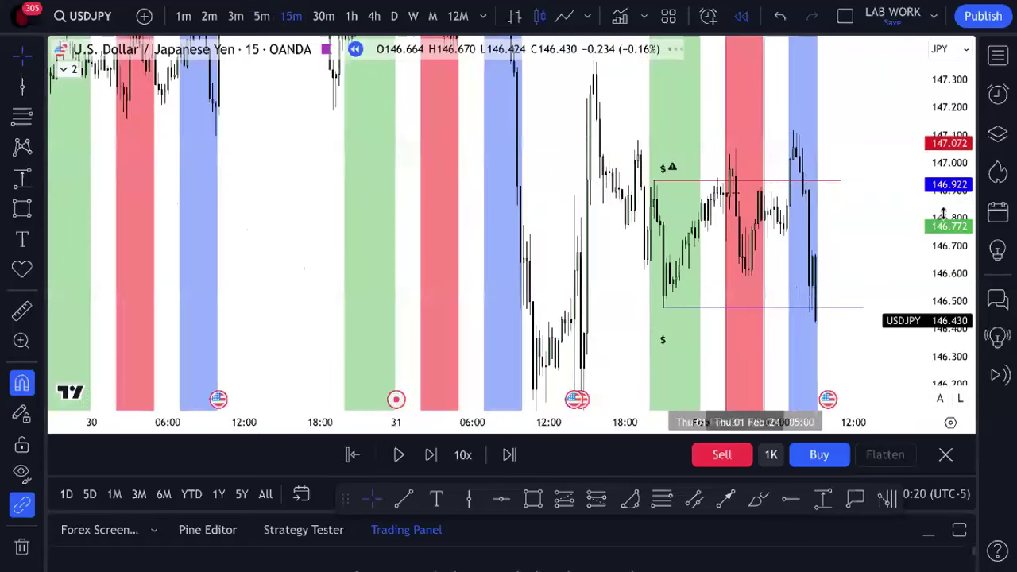
pyautogui.moveTo(942, 213); pyautogui.dragTo(940, 321)
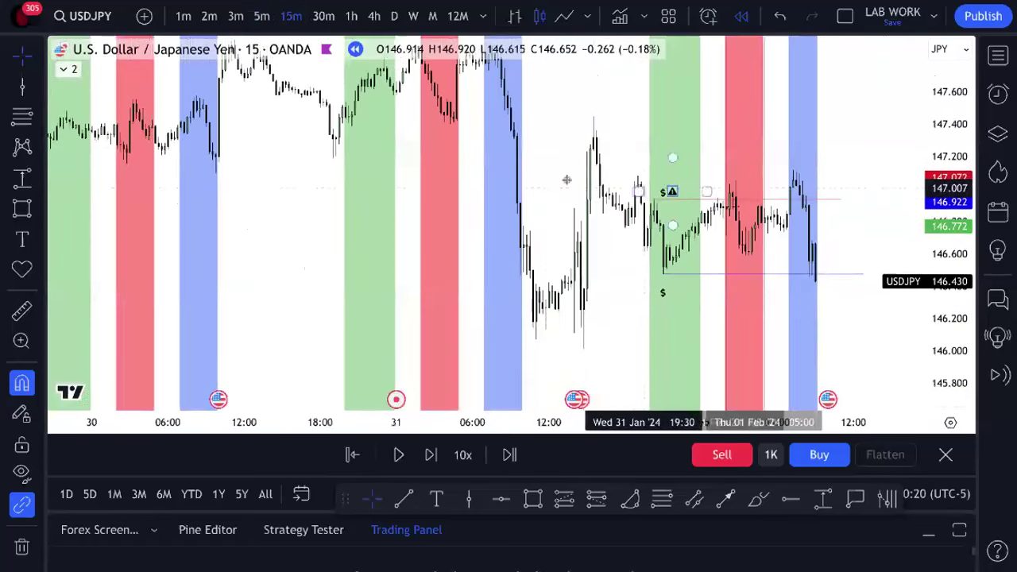
pyautogui.moveTo(709, 322); pyautogui.dragTo(704, 302)
pyautogui.scroll(3, 649, 229)
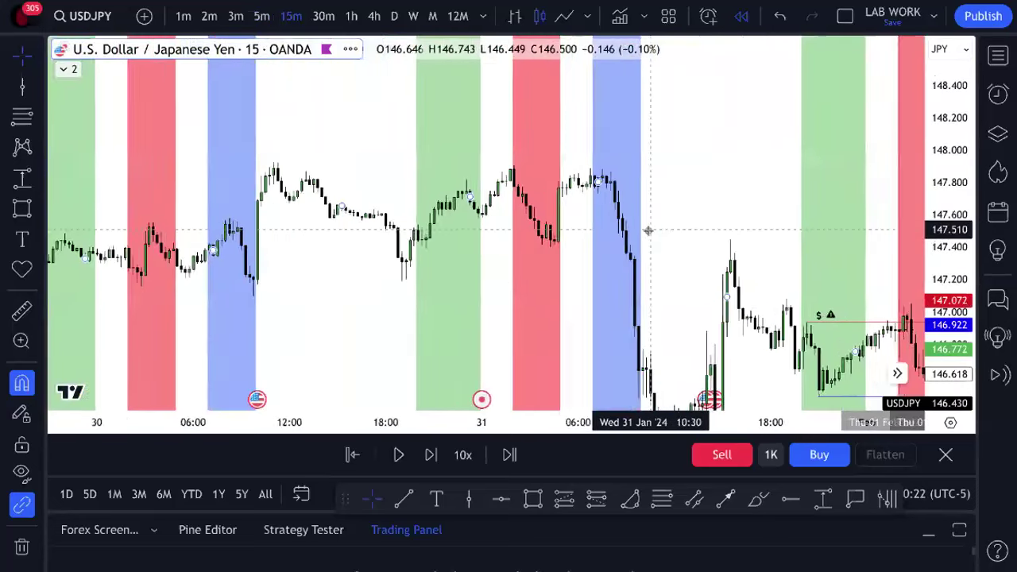
pyautogui.moveTo(636, 227); pyautogui.dragTo(710, 214)
pyautogui.moveTo(611, 345); pyautogui.dragTo(620, 376)
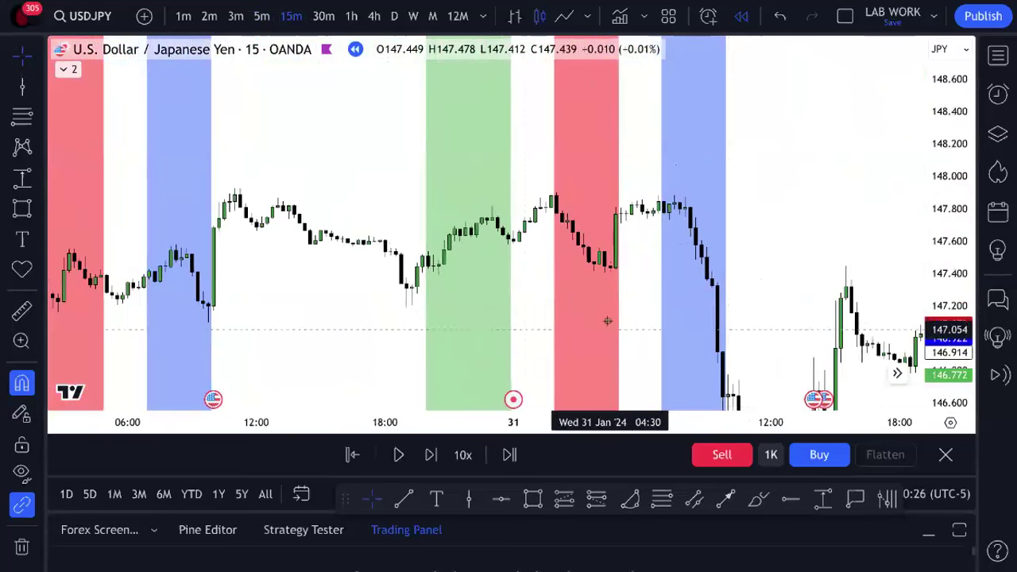
# - Draw horizontal trend lines from the low and high of the 30 January green session, extending both past the following blue session
pyautogui.click(404, 499)
pyautogui.click(438, 275)
pyautogui.click(803, 275)
pyautogui.click(412, 498)
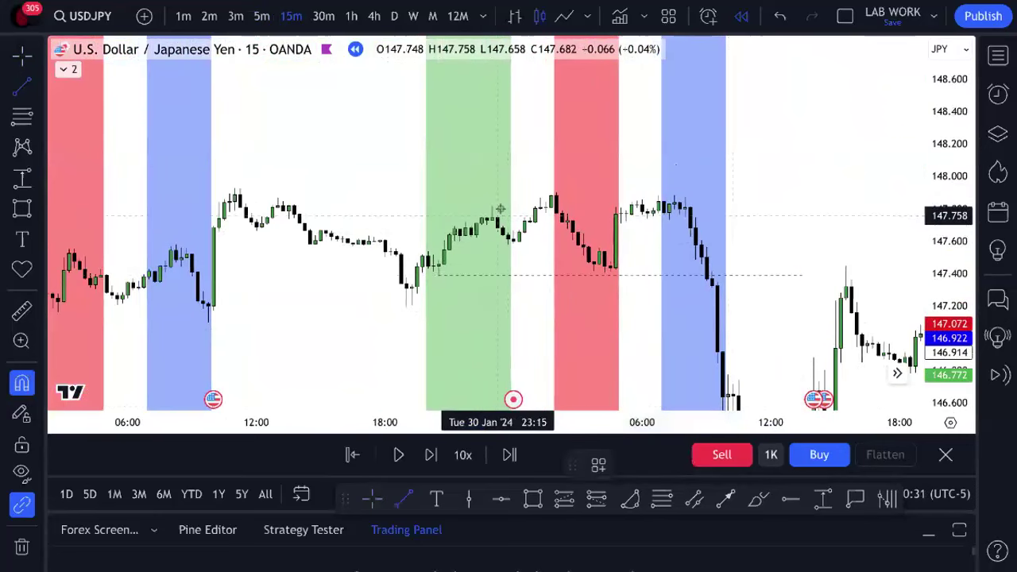
pyautogui.click(493, 206)
pyautogui.click(812, 206)
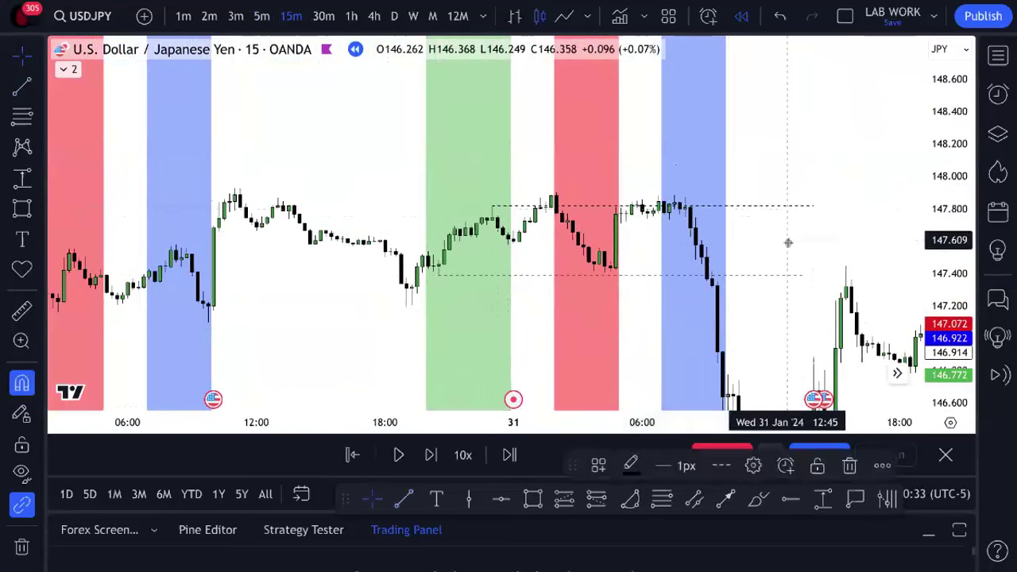
pyautogui.scroll(2, 785, 245)
pyautogui.scroll(-1, 715, 229)
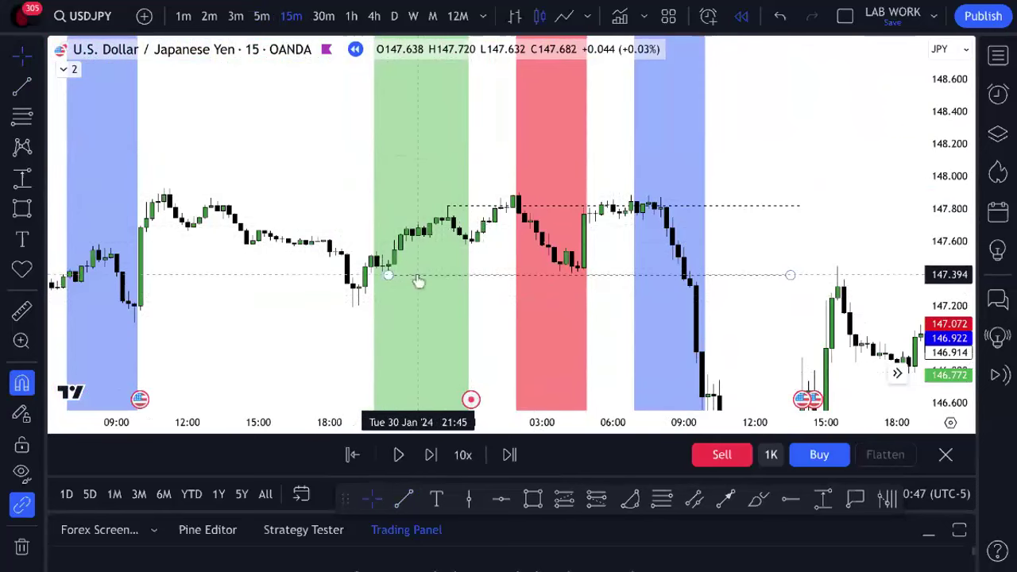
# - Draw a rectangle over the ranging price after the 30 January blue session, ending it at the green session's end
pyautogui.press('Left')
pyautogui.scroll(-2, 419, 282)
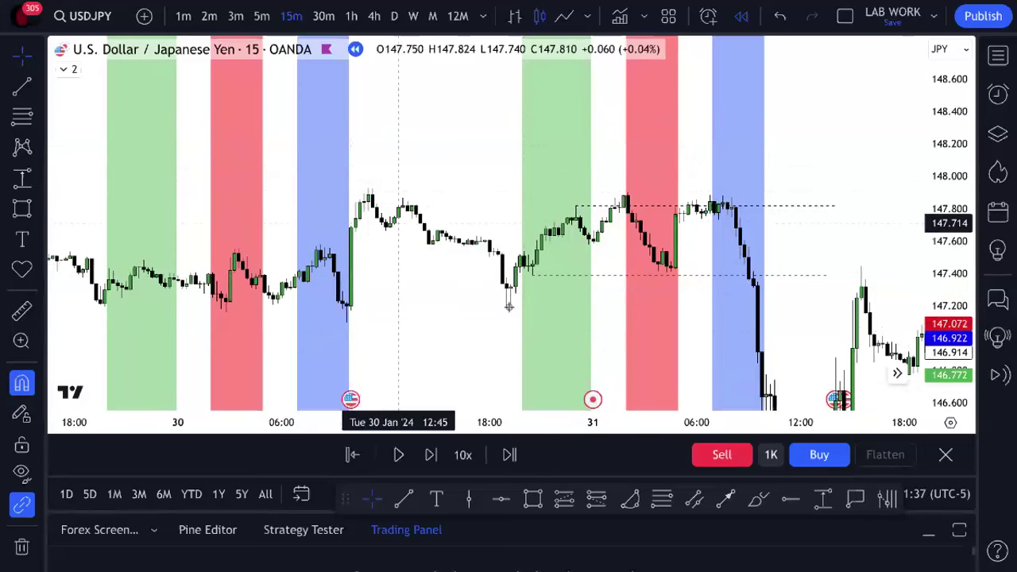
pyautogui.moveTo(360, 200)
pyautogui.mouseDown()
pyautogui.moveTo(675, 268)
pyautogui.moveTo(649, 255)
pyautogui.mouseUp()
pyautogui.moveTo(504, 255); pyautogui.dragTo(514, 308)
pyautogui.click(390, 170)
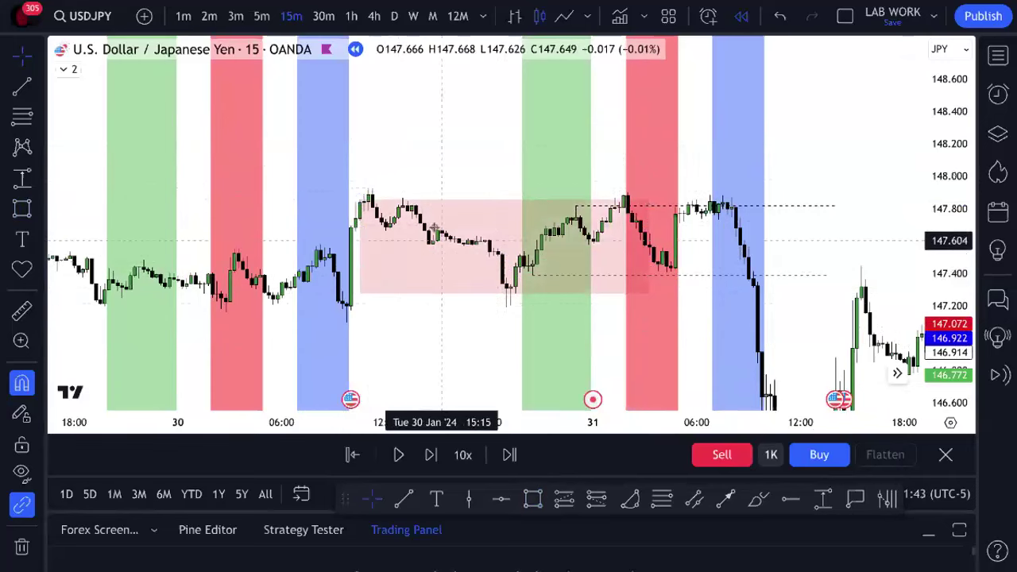
pyautogui.click(647, 248)
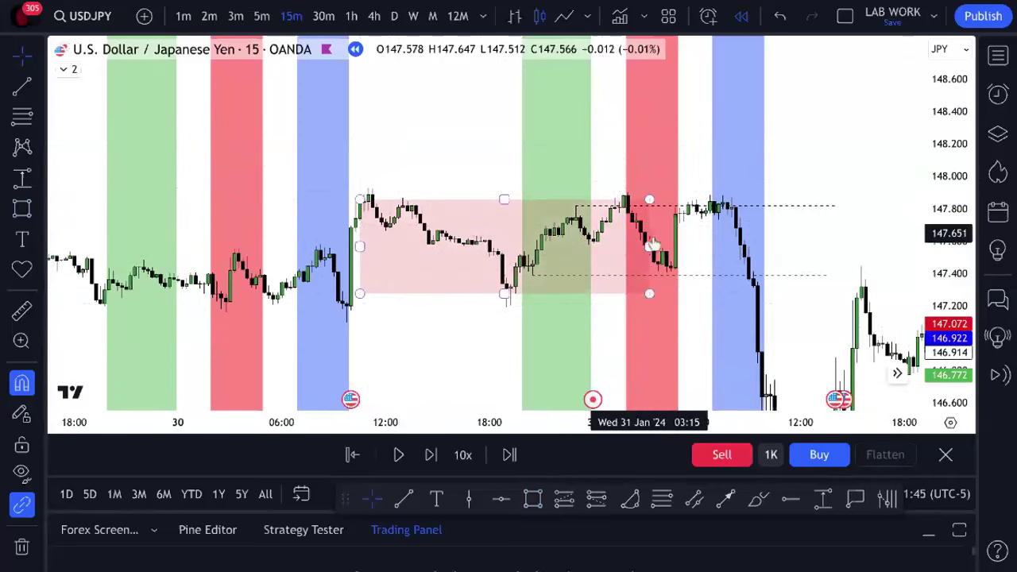
pyautogui.moveTo(648, 248); pyautogui.dragTo(592, 248)
pyautogui.click(620, 260)
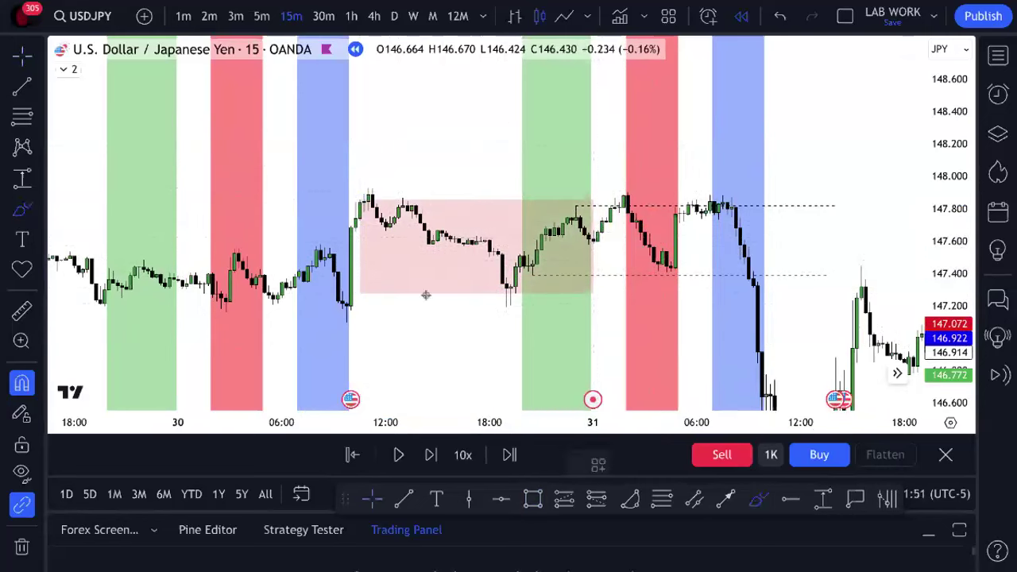
# - Brush a zigzag across the rectangle's range and circle the price moves in the 31 January red and blue sessions
pyautogui.moveTo(393, 254)
pyautogui.mouseDown()
pyautogui.moveTo(421, 210)
pyautogui.moveTo(506, 278)
pyautogui.moveTo(570, 248)
pyautogui.mouseUp()
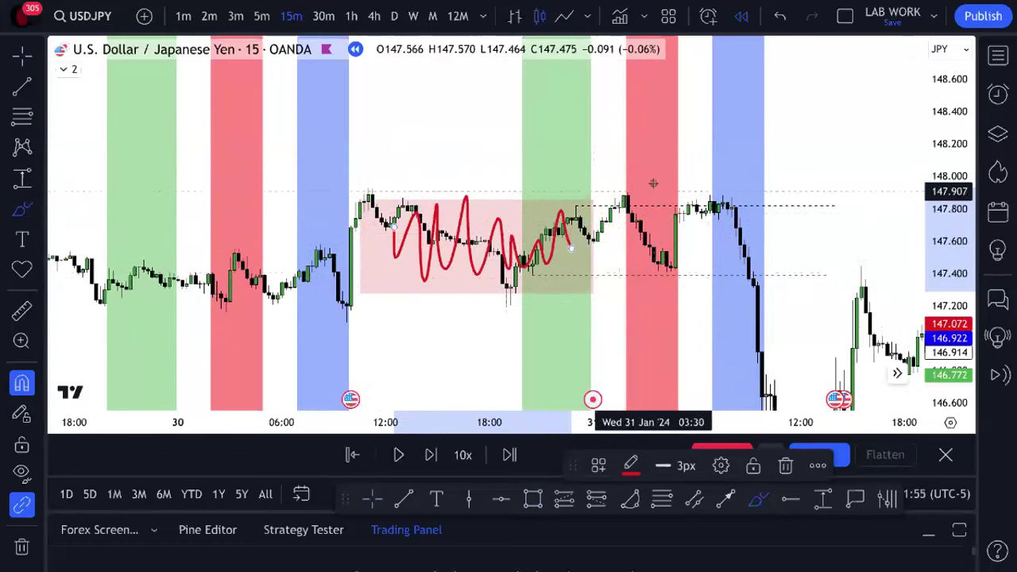
pyautogui.moveTo(653, 183); pyautogui.dragTo(644, 139)
pyautogui.moveTo(773, 200)
pyautogui.mouseDown()
pyautogui.moveTo(735, 159)
pyautogui.moveTo(874, 246)
pyautogui.mouseUp()
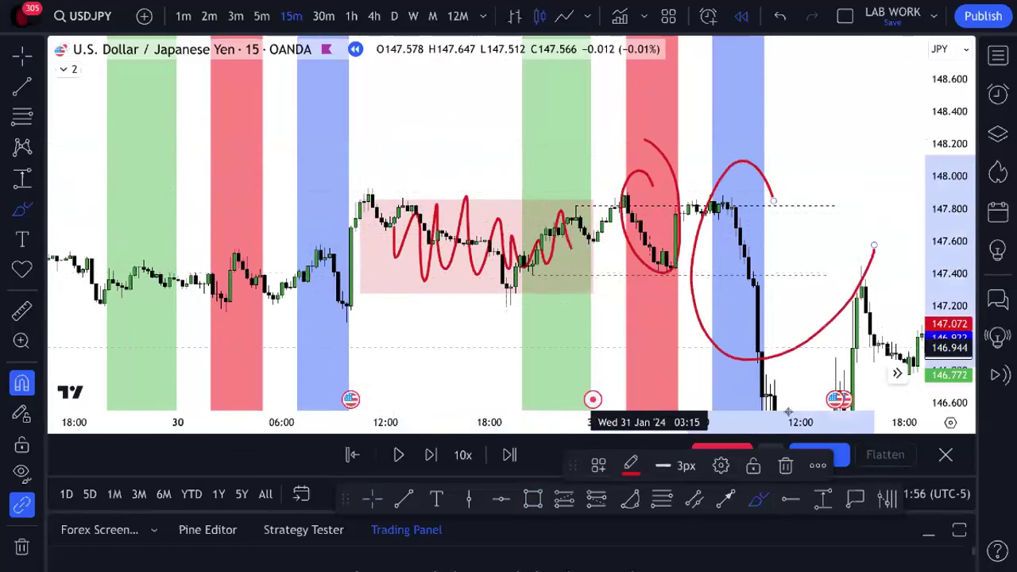
# - Undo the brush strokes and the range rectangle, keeping the two dashed session lines
pyautogui.click(779, 16)
pyautogui.click(779, 16)
pyautogui.click(779, 16)
pyautogui.click(780, 16)
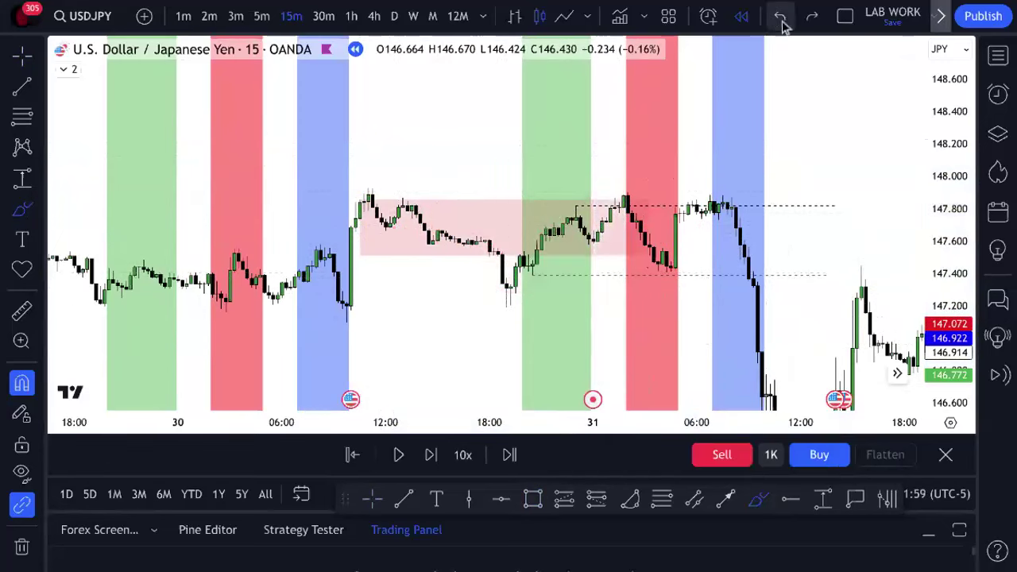
pyautogui.click(779, 16)
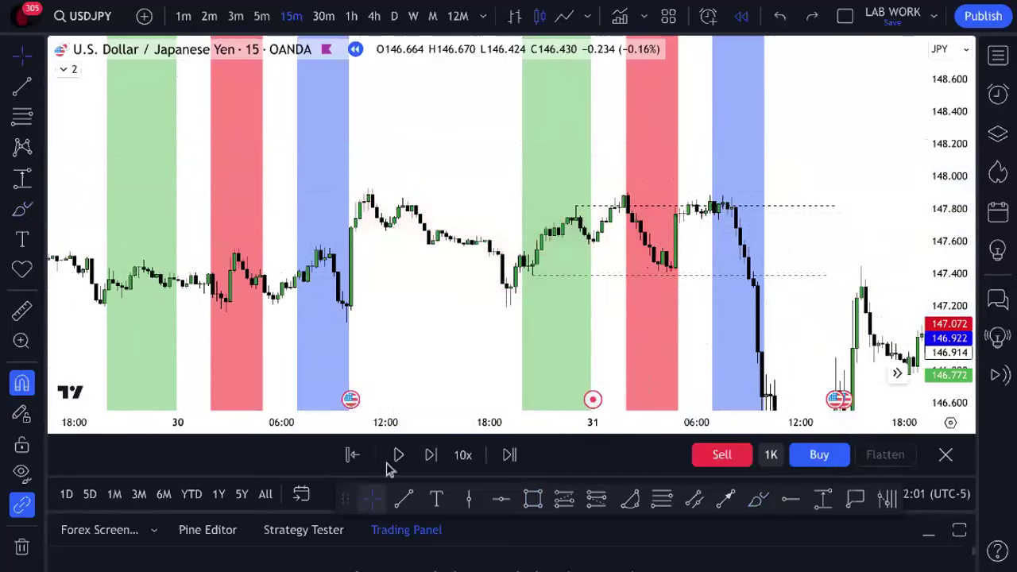
# - Draw horizontal trend lines from the high and low of the 29 January green session, extending both into the 30 January blue session
pyautogui.scroll(-3, 476, 323)
pyautogui.moveTo(556, 358); pyautogui.dragTo(631, 356)
pyautogui.scroll(2, 411, 332)
pyautogui.moveTo(410, 331); pyautogui.dragTo(622, 350)
pyautogui.scroll(2, 609, 325)
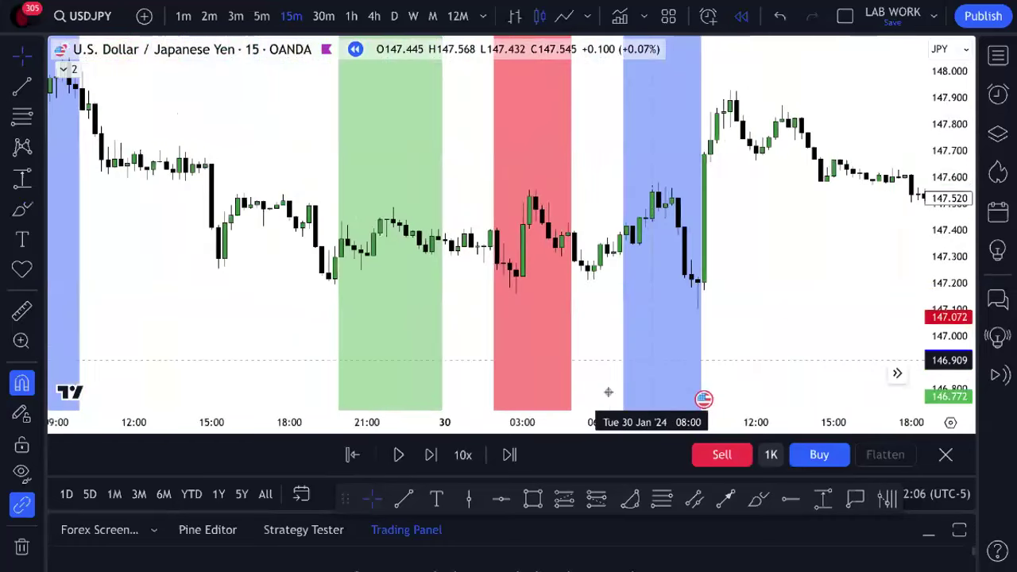
pyautogui.click(405, 497)
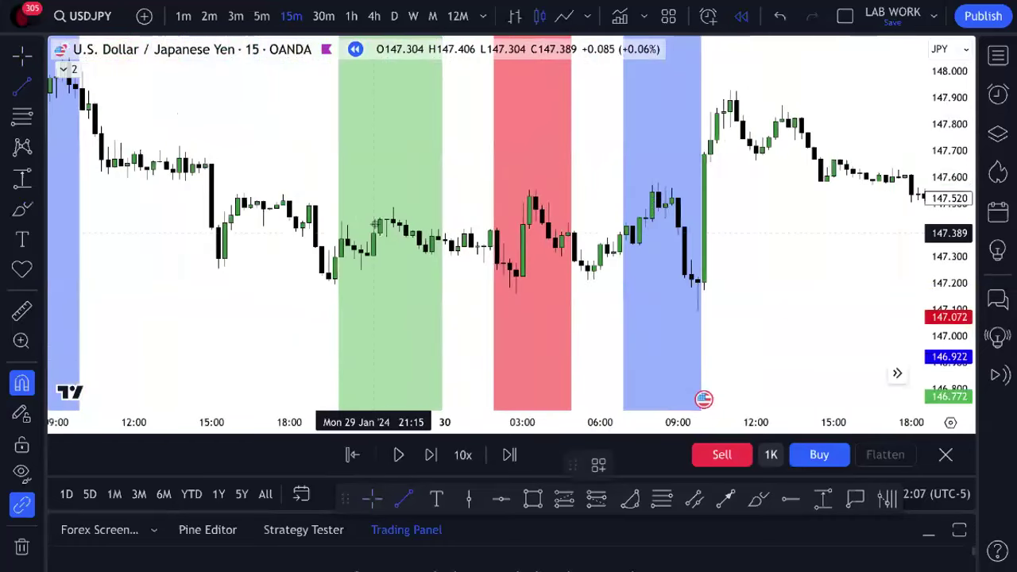
pyautogui.moveTo(392, 209); pyautogui.dragTo(567, 210)
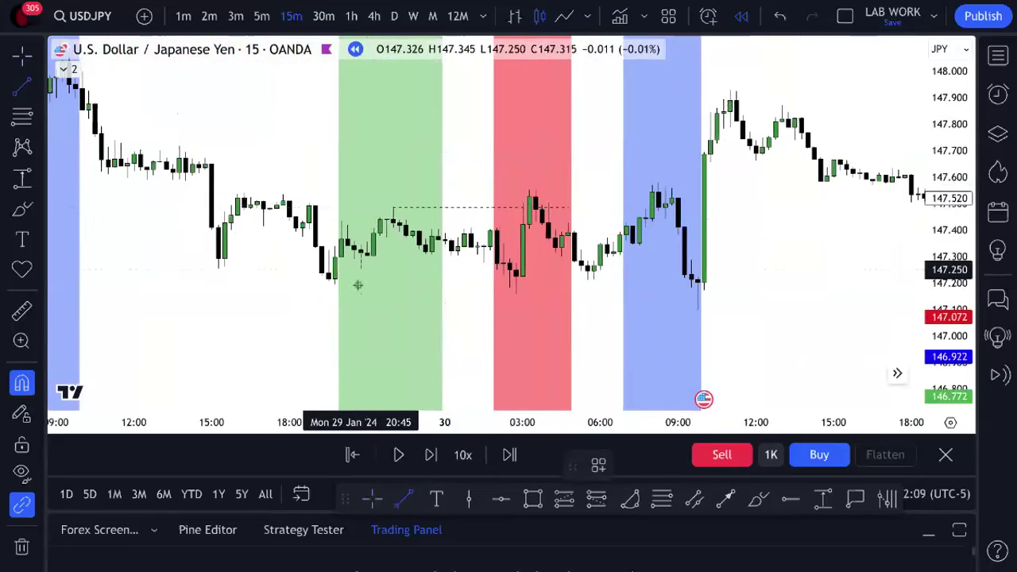
pyautogui.moveTo(360, 279); pyautogui.dragTo(679, 270)
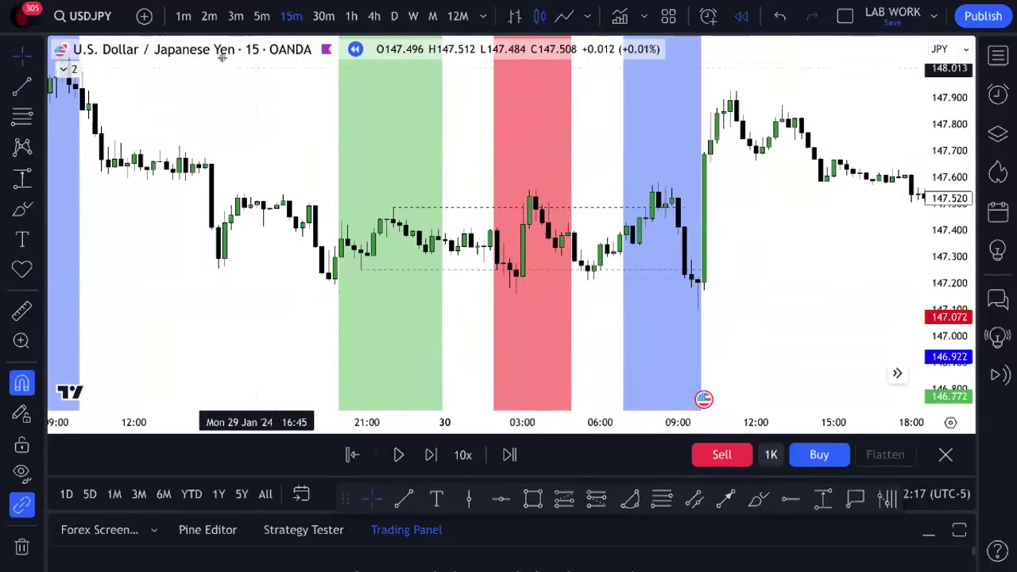
# - Hide the visible Shady Kill Zones indicator so the chart shows only the candles and the dashed session lines
pyautogui.click(74, 70)
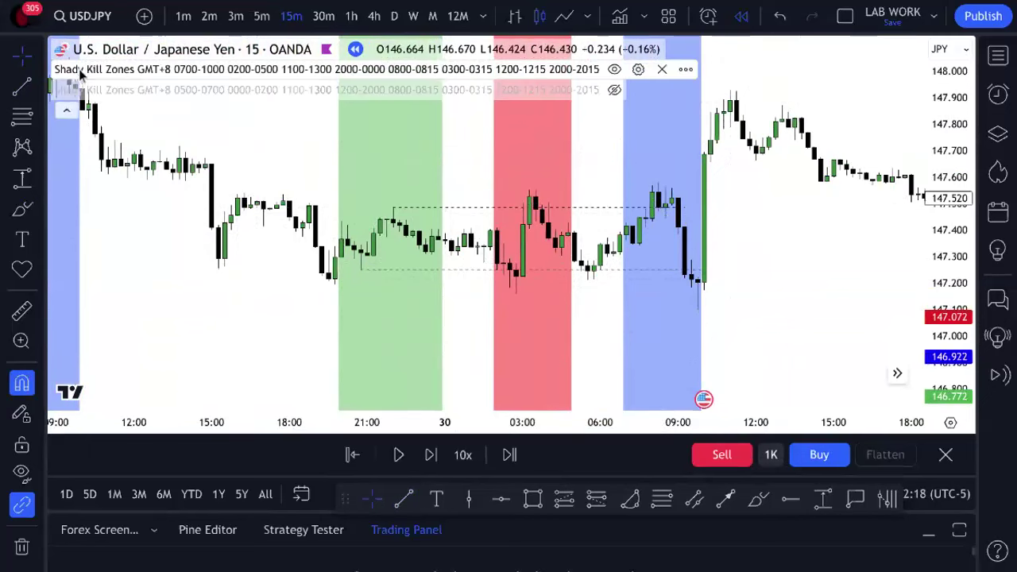
pyautogui.click(614, 70)
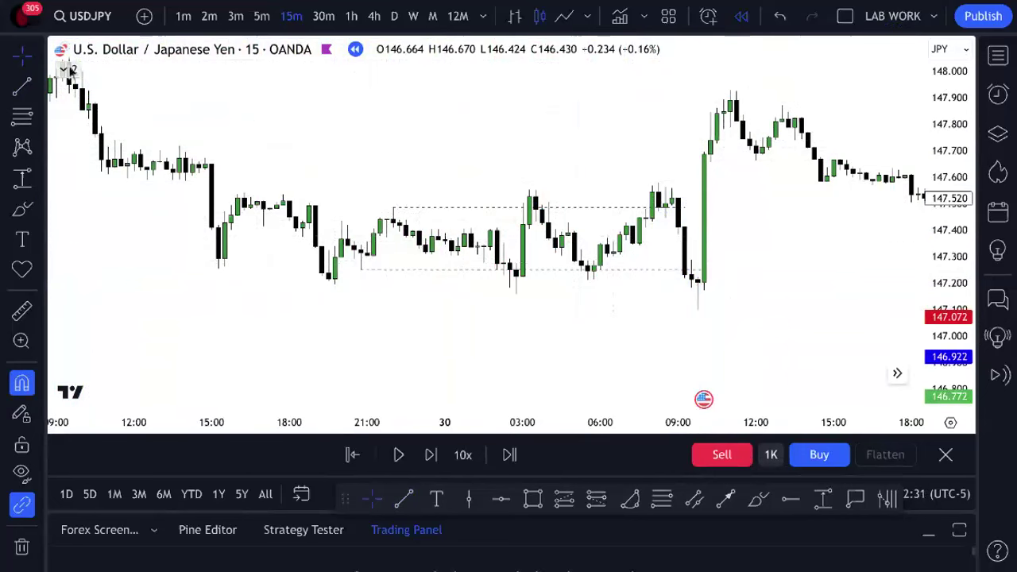
pyautogui.click(70, 71)
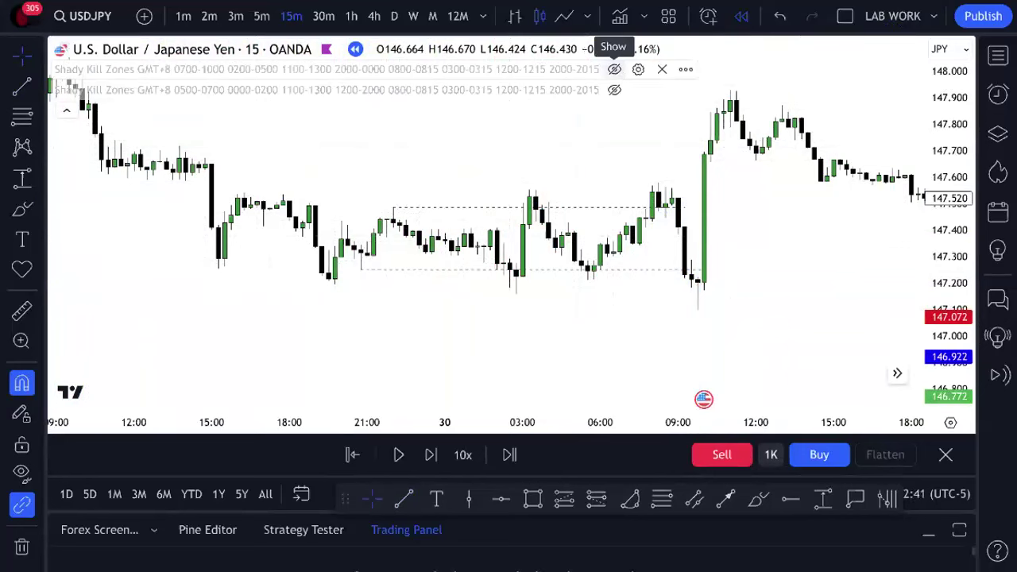
pyautogui.click(62, 114)
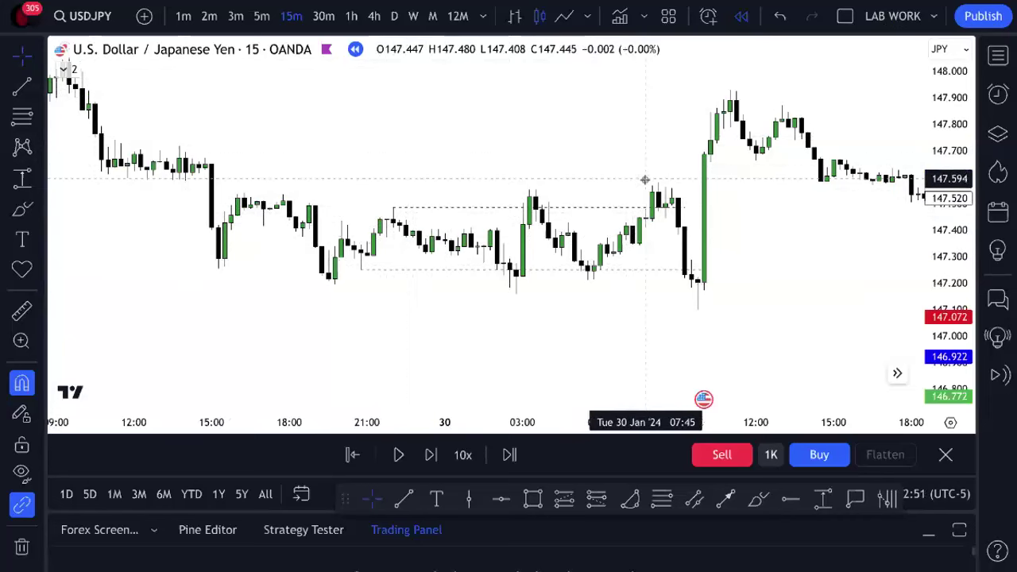
# - Show the 0700-1000 Shady Kill Zones indicator's coloured session bands again and collapse the indicator list
pyautogui.scroll(-5, 613, 153)
pyautogui.scroll(-1, 612, 153)
pyautogui.hotkey('shift', 'Right')
pyautogui.hotkey('shift', 'Right')
pyautogui.hotkey('shift', 'Right')
pyautogui.hotkey('shift', 'Right')
pyautogui.hotkey('shift', 'Right')
pyautogui.hotkey('shift', 'Right')
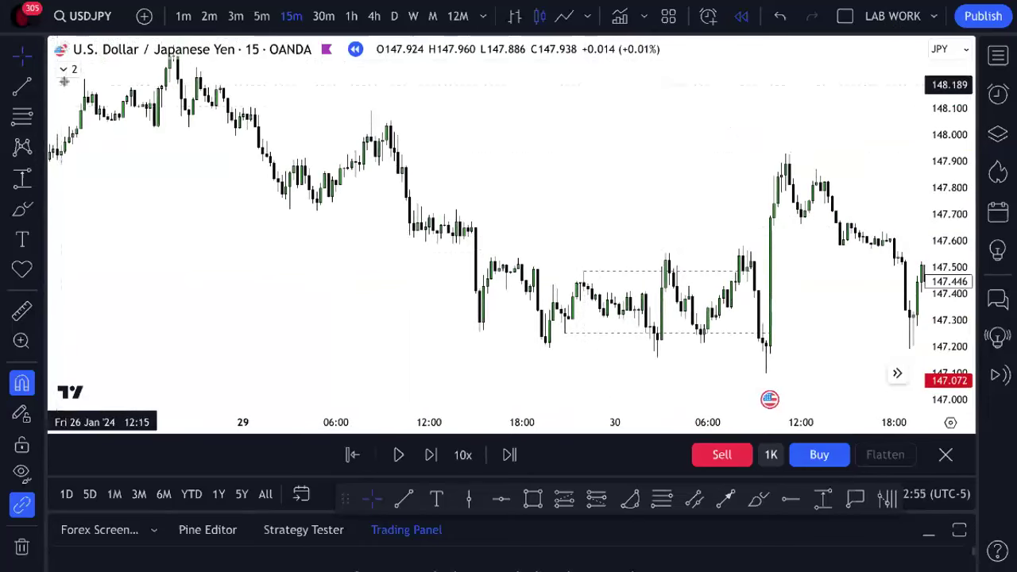
pyautogui.click(64, 70)
pyautogui.click(616, 70)
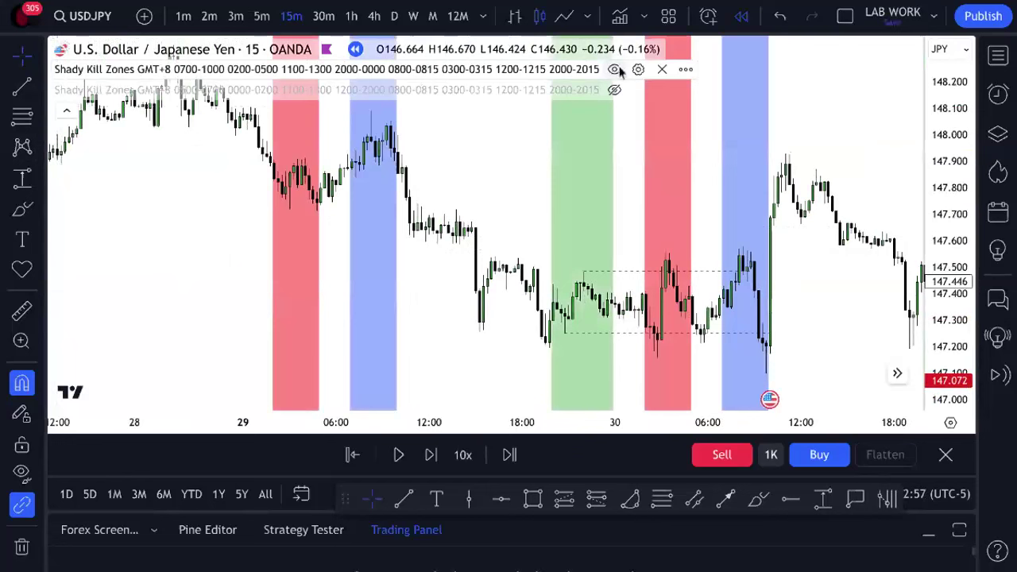
pyautogui.click(66, 114)
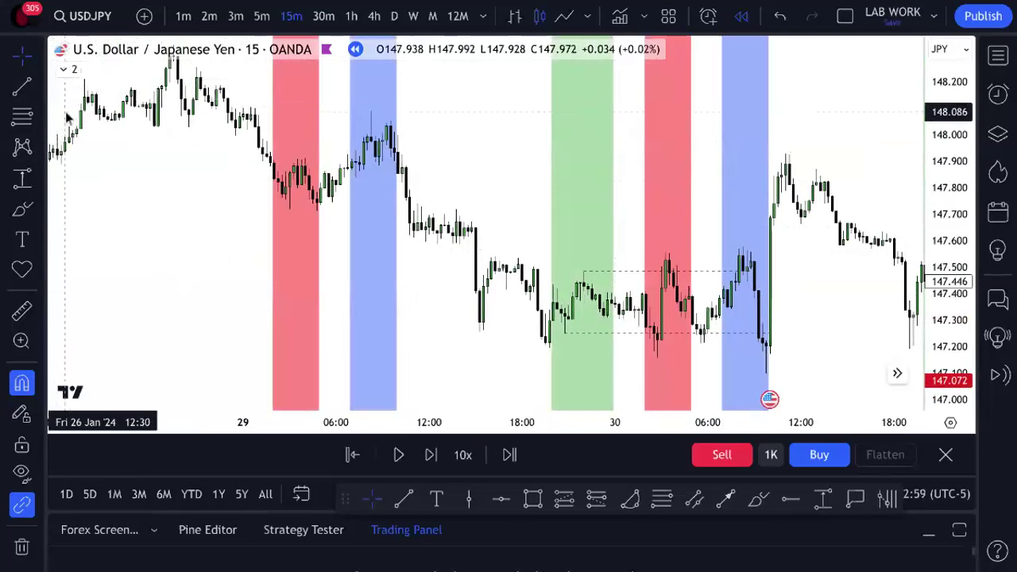
# - Brush a zigzag across the dashed range from the 29 January green session to the 30 January blue session and undo it
pyautogui.scroll(-1, 554, 230)
pyautogui.moveTo(856, 305); pyautogui.dragTo(645, 259)
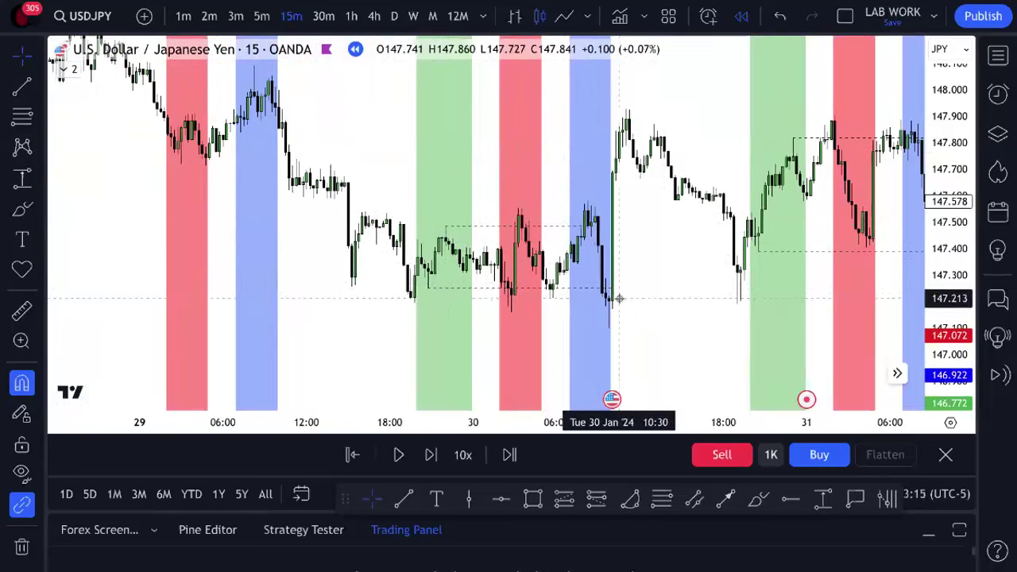
pyautogui.click(758, 499)
pyautogui.moveTo(449, 310)
pyautogui.mouseDown()
pyautogui.moveTo(497, 270)
pyautogui.moveTo(526, 208)
pyautogui.moveTo(596, 299)
pyautogui.mouseUp()
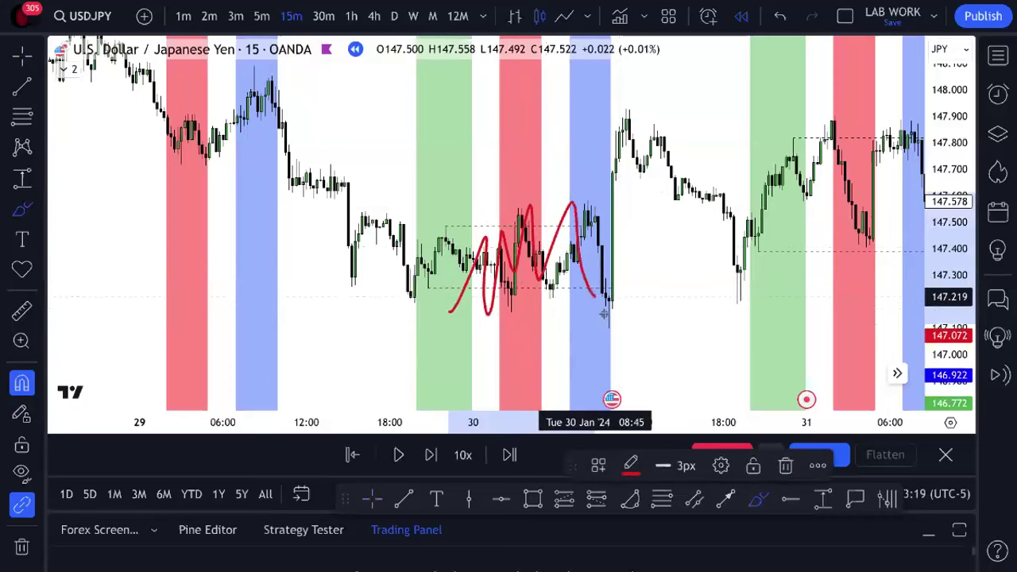
pyautogui.click(779, 17)
pyautogui.click(371, 497)
# - Draw horizontal trend lines from the high and low of the 25 January green session, extending both to the 26 January blue session's end
pyautogui.moveTo(388, 278); pyautogui.dragTo(726, 357)
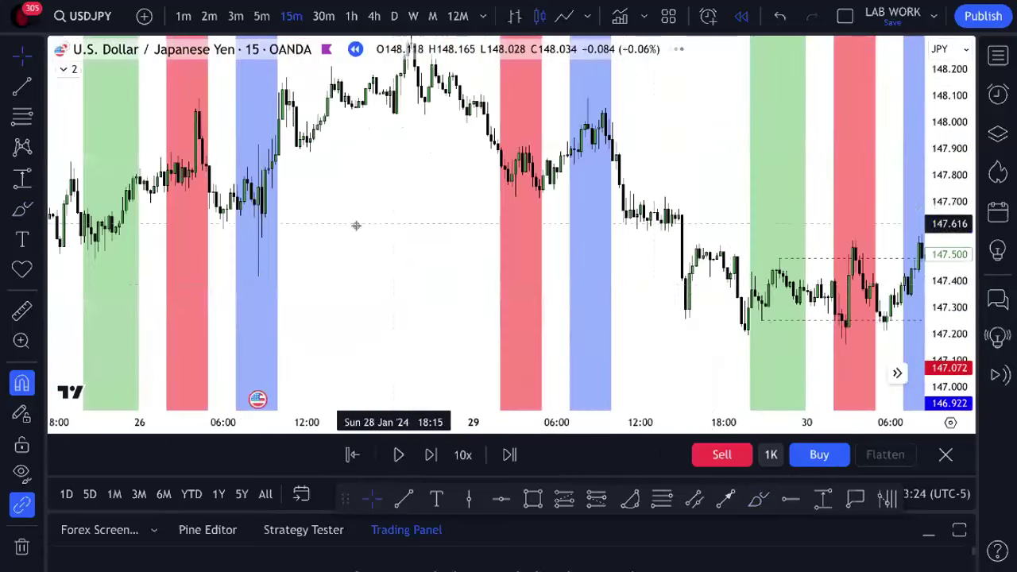
pyautogui.moveTo(356, 225); pyautogui.dragTo(579, 263)
pyautogui.moveTo(371, 275); pyautogui.dragTo(519, 293)
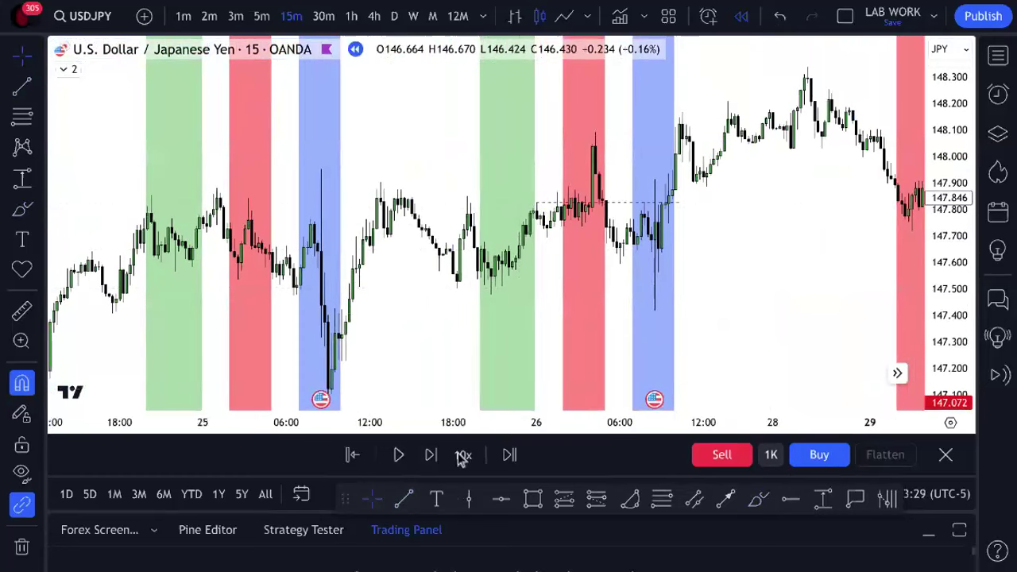
pyautogui.click(403, 498)
pyautogui.click(491, 295)
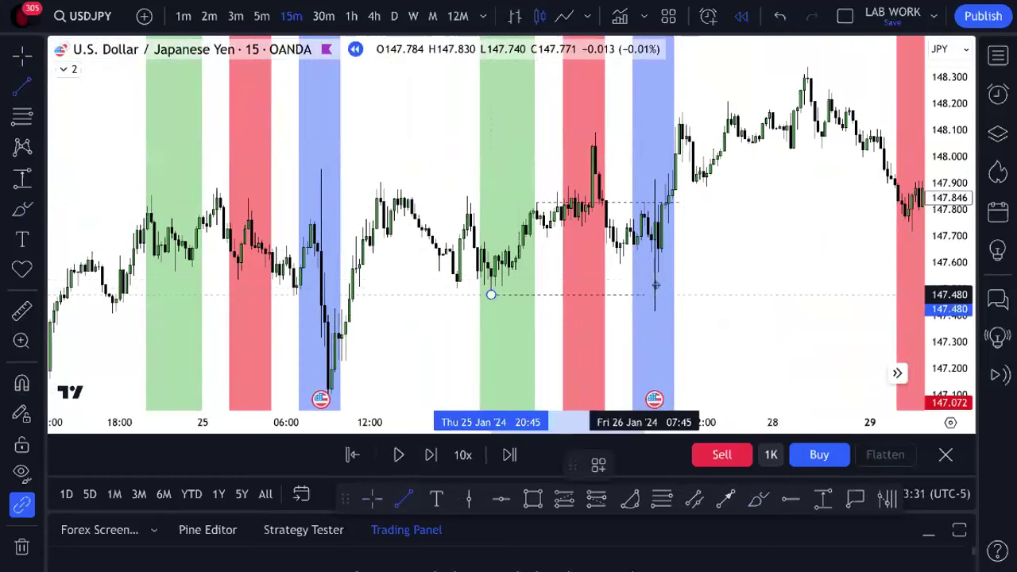
pyautogui.click(678, 294)
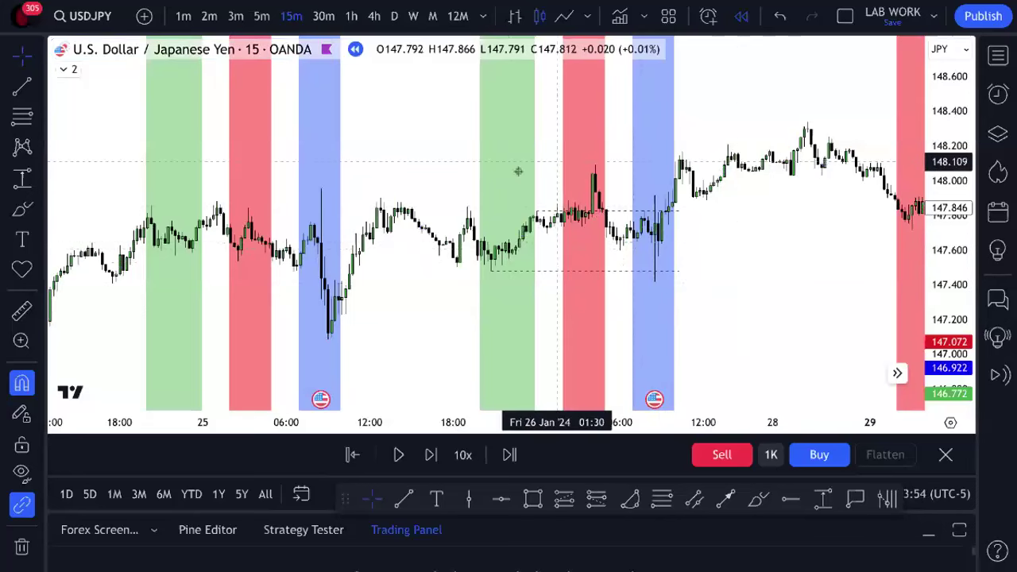
# - Draw horizontal trend lines from the low and high of the 24 January green session toward the 25 January blue session
pyautogui.hscroll(-5, 518, 172)
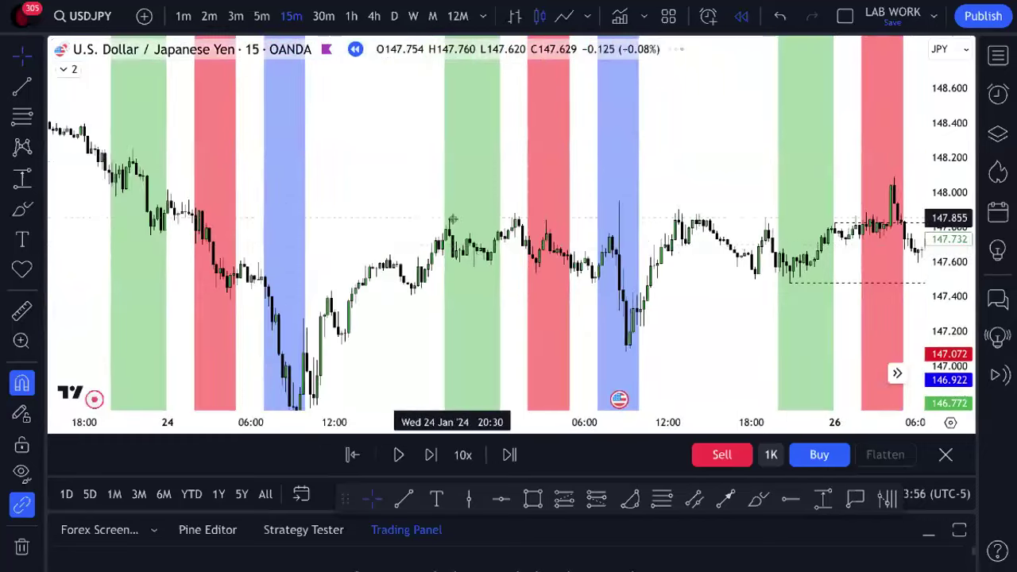
pyautogui.hscroll(-2, 504, 199)
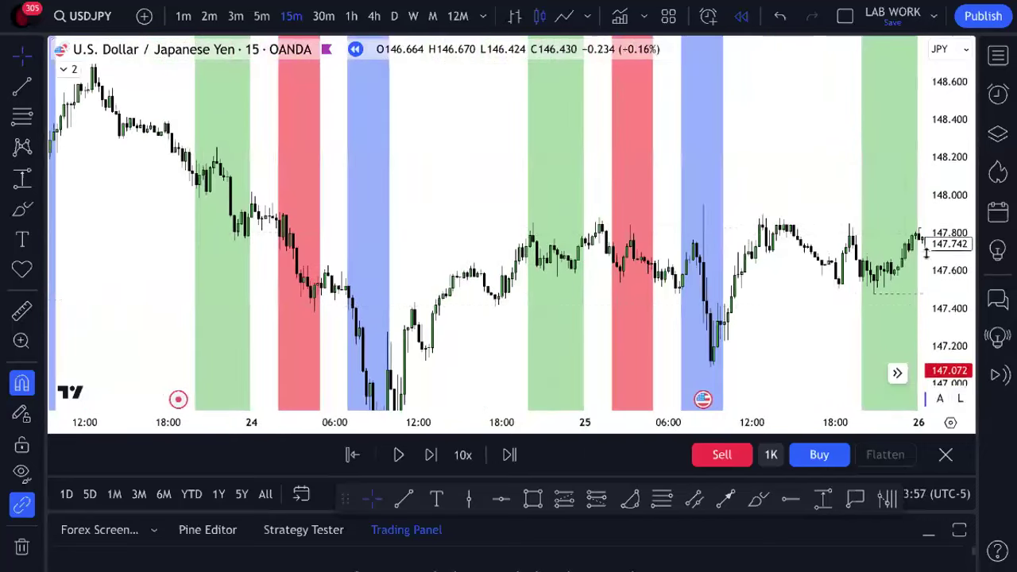
pyautogui.scroll(2, 724, 246)
pyautogui.scroll(1, 724, 246)
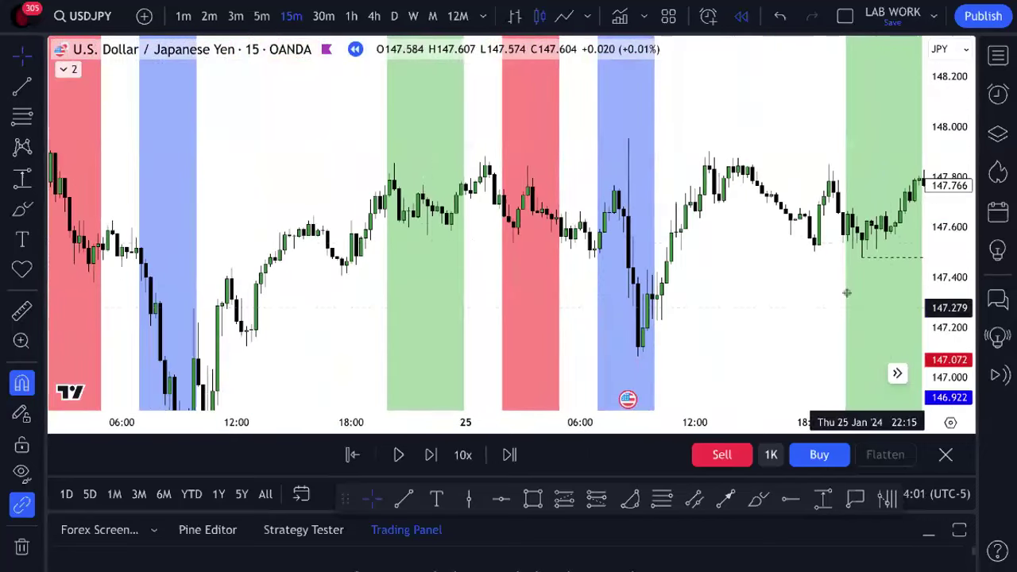
pyautogui.click(404, 498)
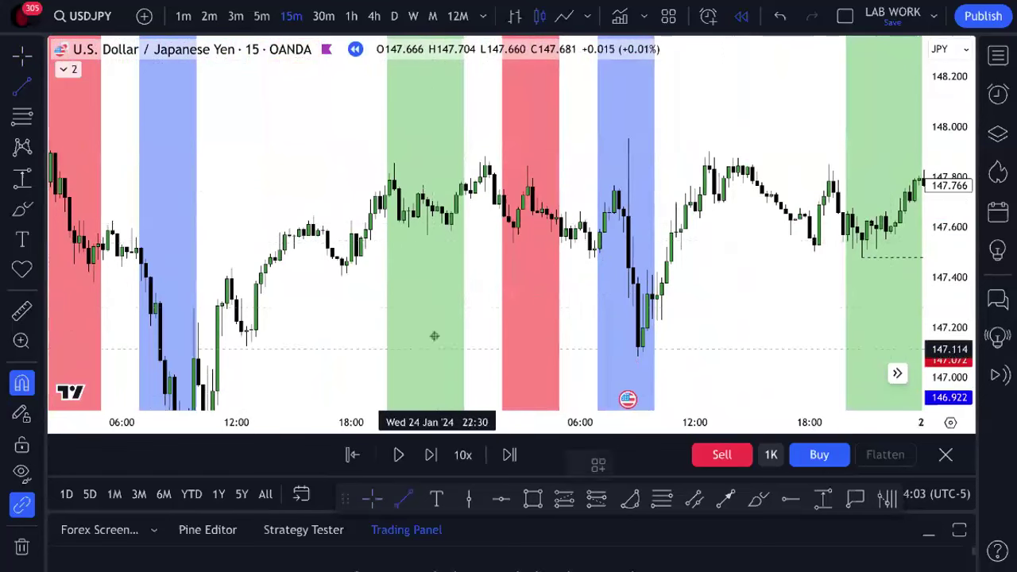
pyautogui.click(427, 247)
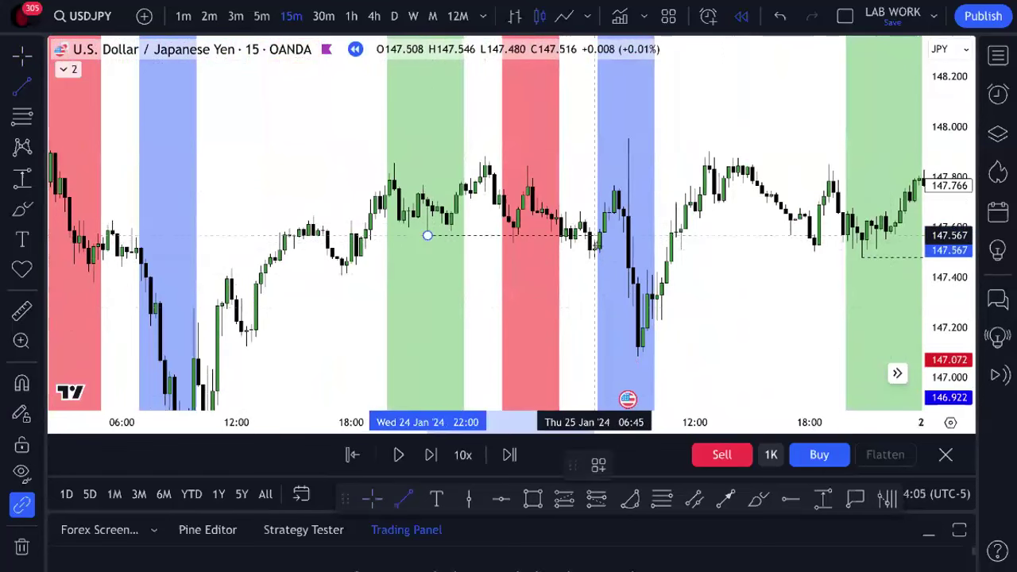
pyautogui.click(566, 262)
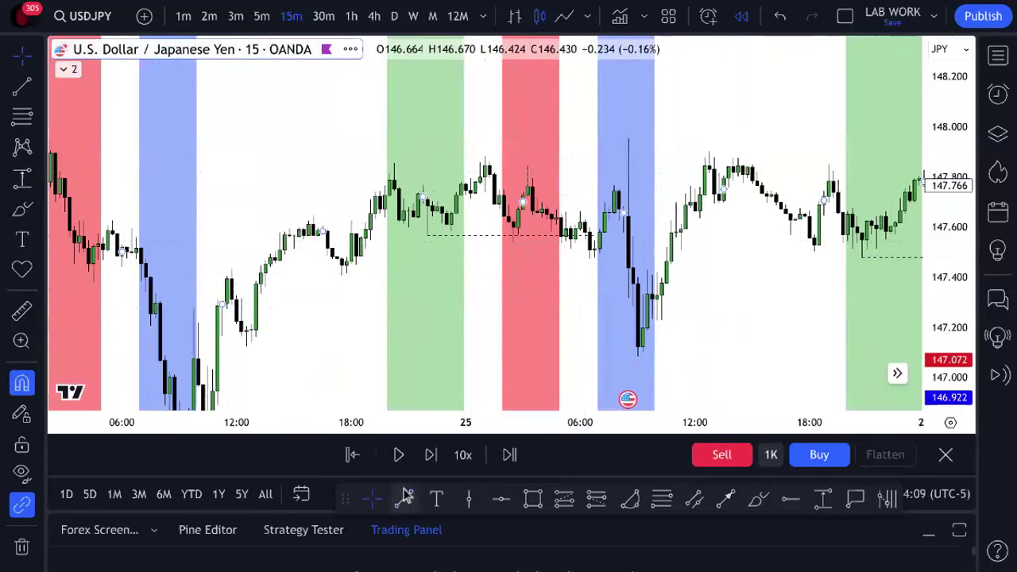
pyautogui.hotkey('alt', 't')
pyautogui.click(394, 164)
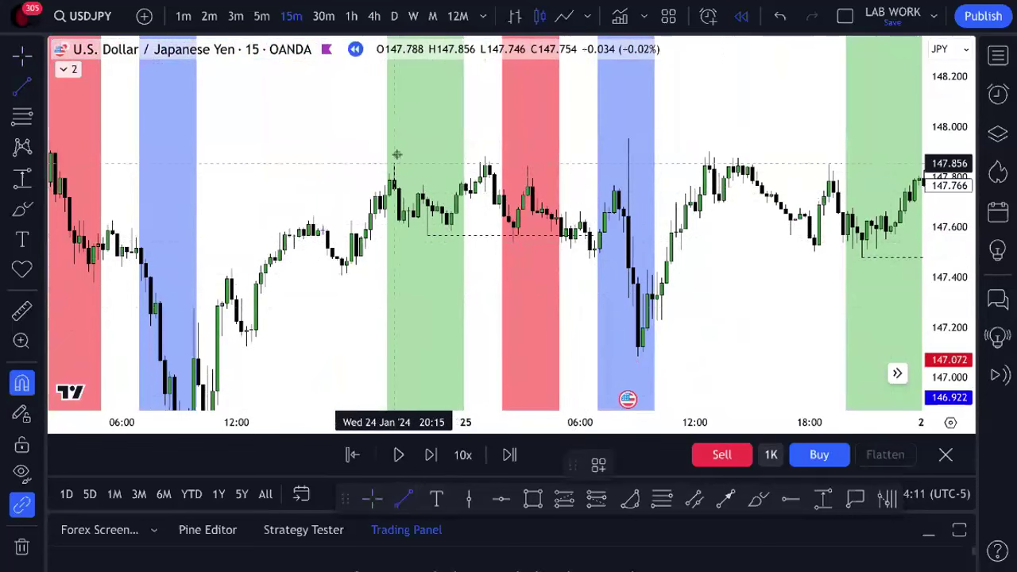
pyautogui.click(655, 164)
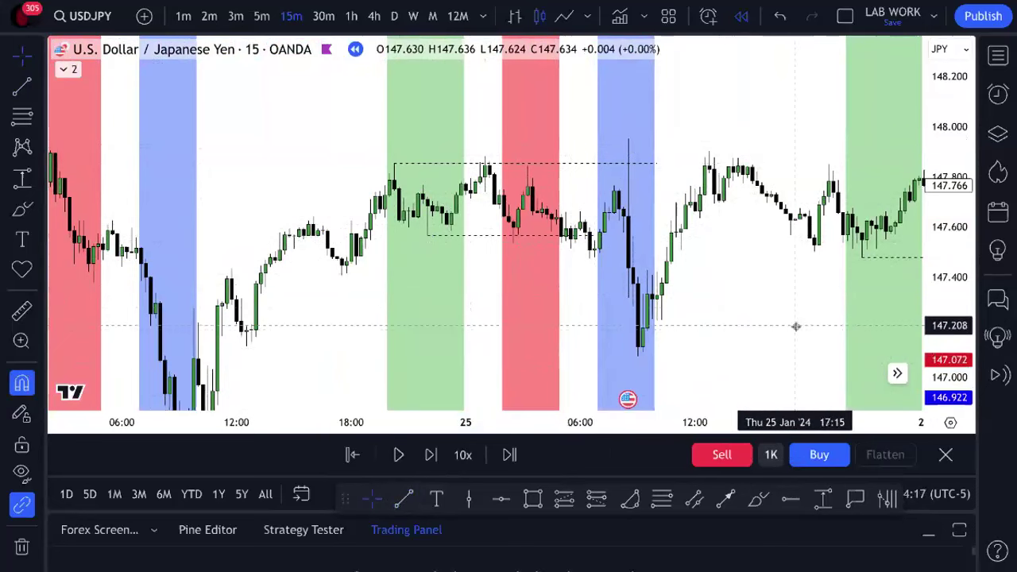
# - Review the price action from 25 January to 30 January against the marked green-session highs and lows
pyautogui.moveTo(795, 326); pyautogui.dragTo(417, 234)
pyautogui.moveTo(697, 243)
pyautogui.mouseDown()
pyautogui.moveTo(638, 321)
pyautogui.moveTo(586, 275)
pyautogui.moveTo(433, 286)
pyautogui.mouseUp()
pyautogui.moveTo(765, 284)
pyautogui.mouseDown()
pyautogui.moveTo(538, 234)
pyautogui.moveTo(458, 277)
pyautogui.mouseUp()
pyautogui.moveTo(724, 223); pyautogui.dragTo(514, 210)
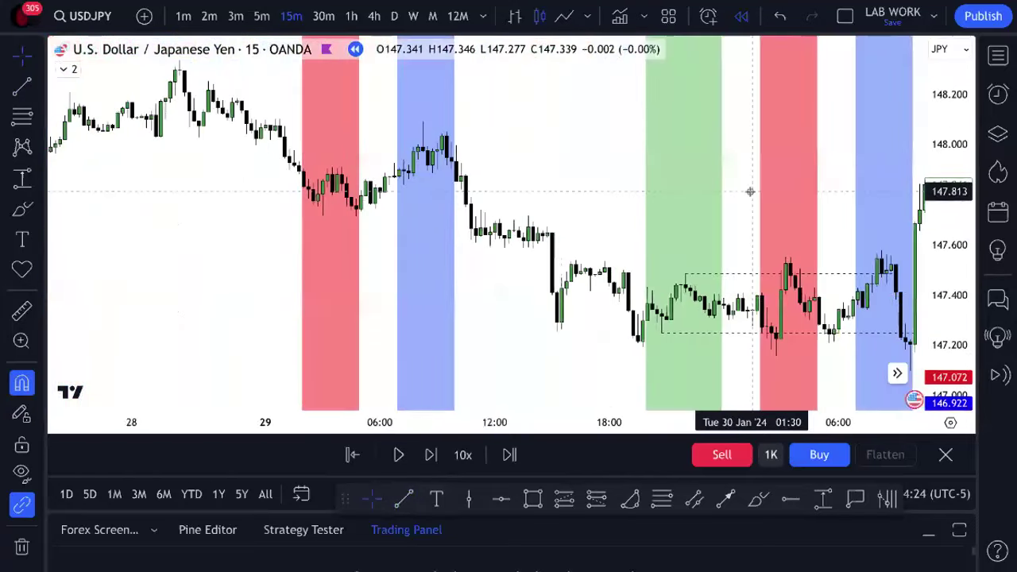
pyautogui.moveTo(750, 192); pyautogui.dragTo(683, 238)
pyautogui.moveTo(783, 230); pyautogui.dragTo(654, 159)
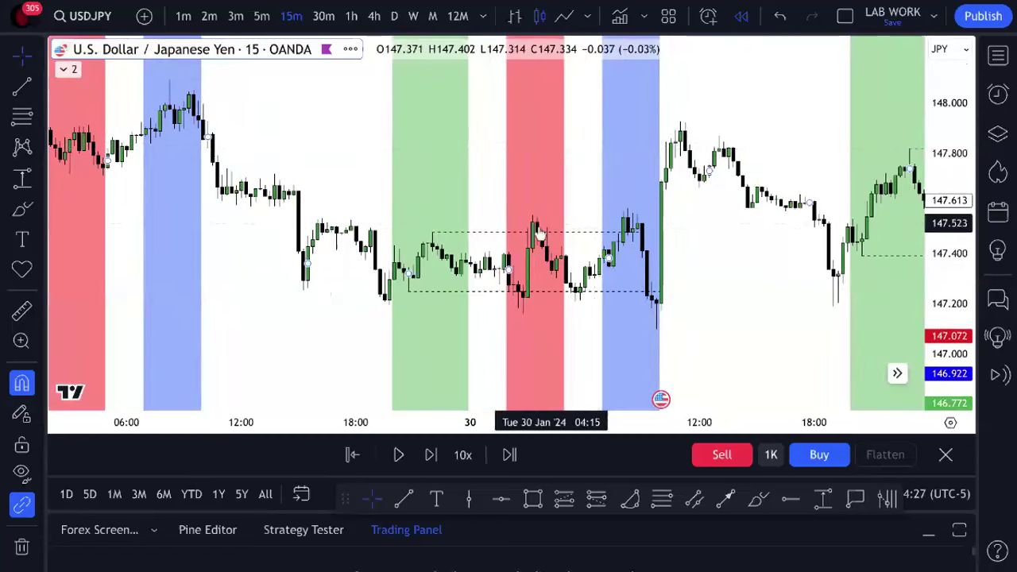
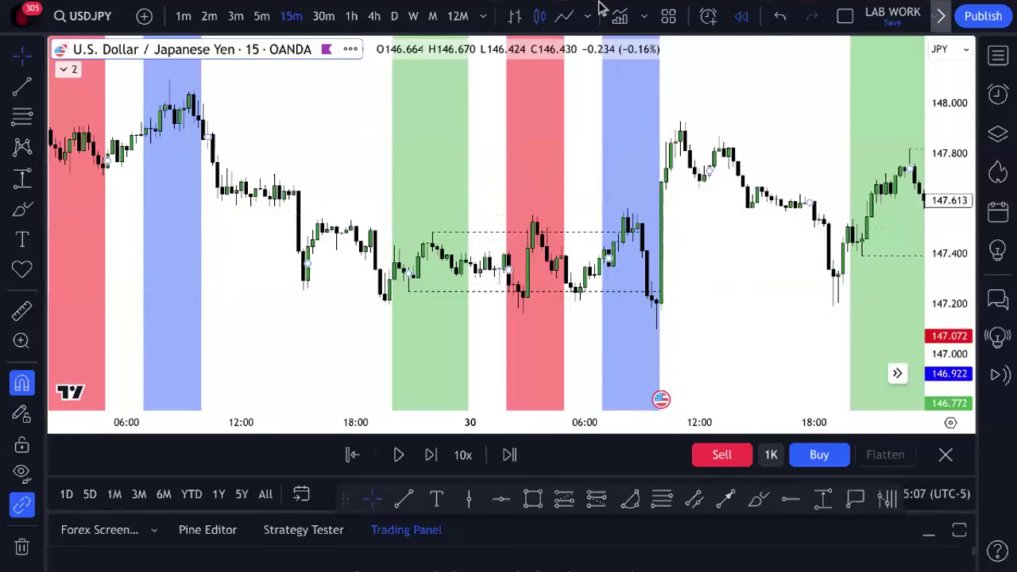
# - Open the 2024 Asian Session Model Tracking spreadsheet from Google Sheets in a new browser tab
pyautogui.moveTo(606, 7)
pyautogui.click(878, 18)
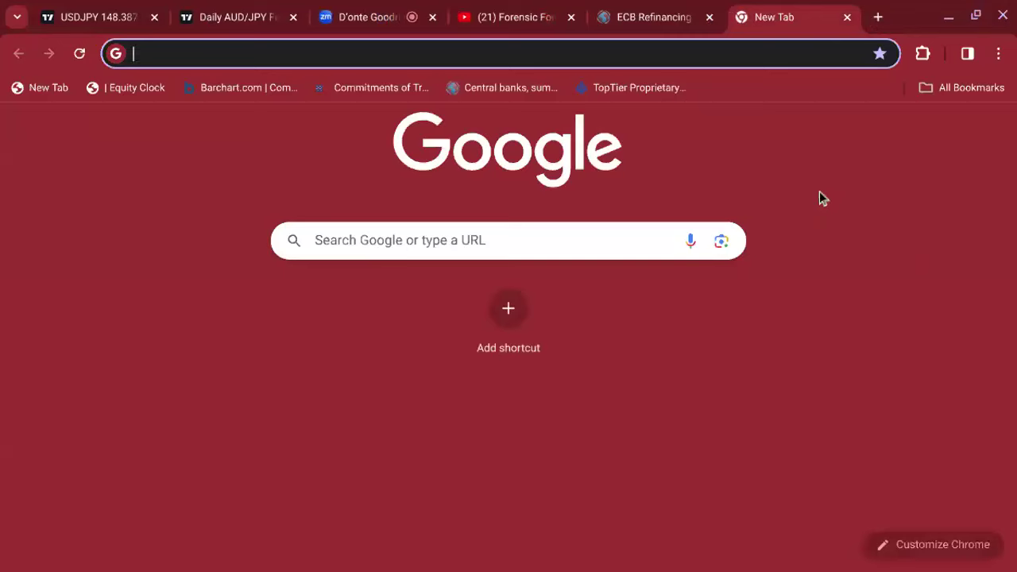
pyautogui.write('202')
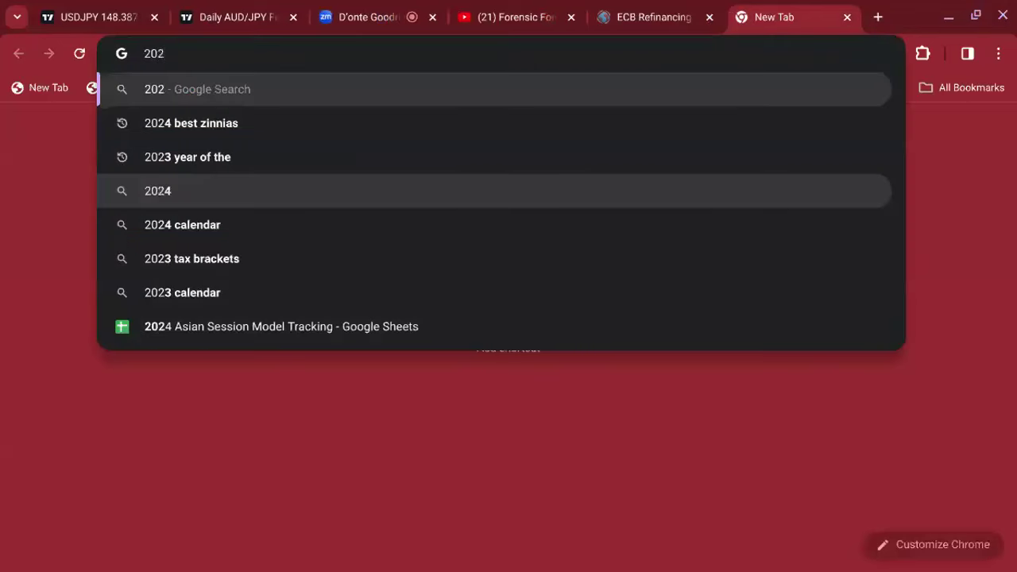
pyautogui.click(250, 332)
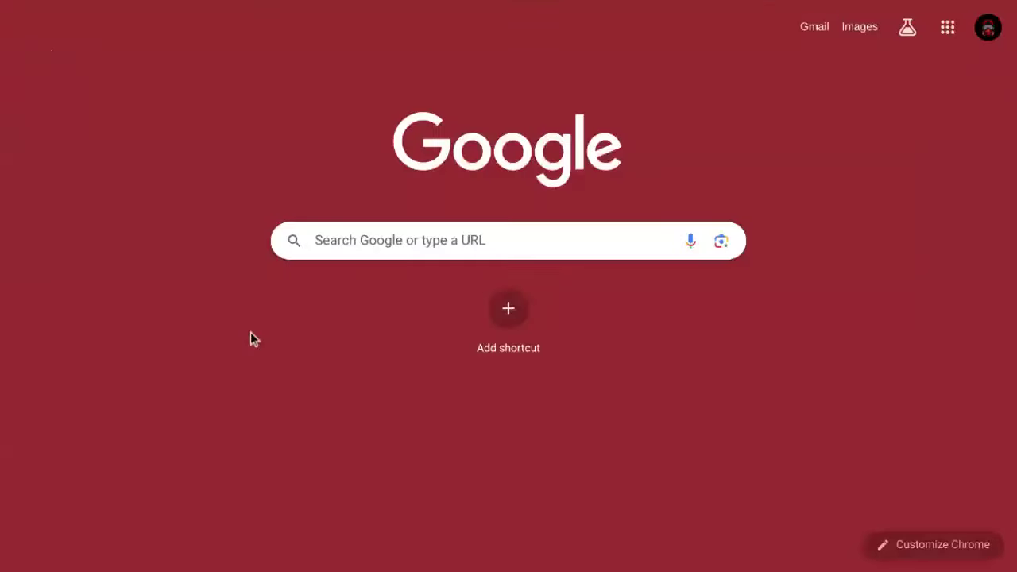
# - Examine the tracking sheet's theory and stop-loss notes and the USD/JPY trade entries in its January 2024 table
pyautogui.scroll(-5, 681, 227)
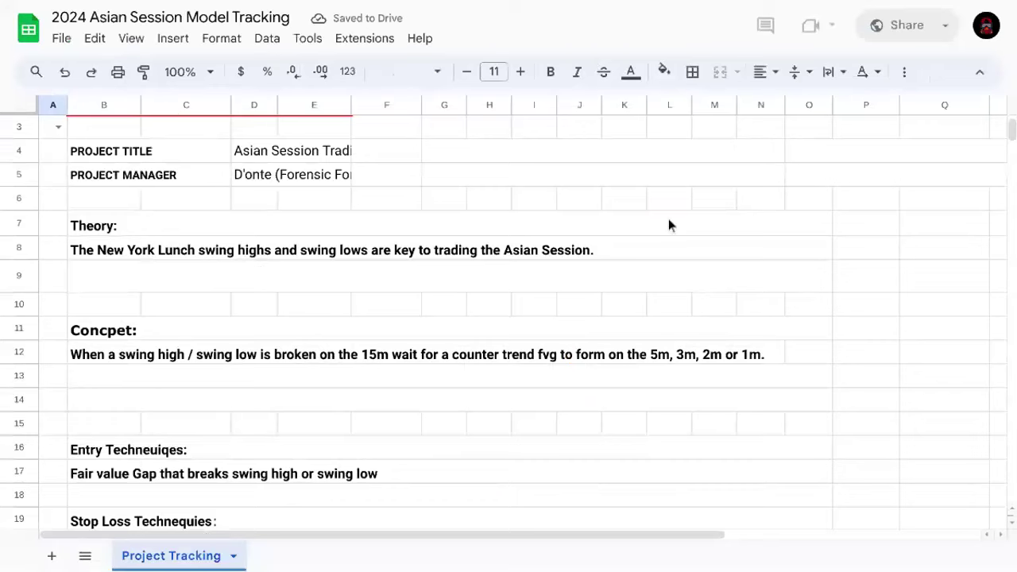
pyautogui.scroll(-3, 668, 225)
pyautogui.scroll(-3, 668, 226)
pyautogui.scroll(-5, 668, 226)
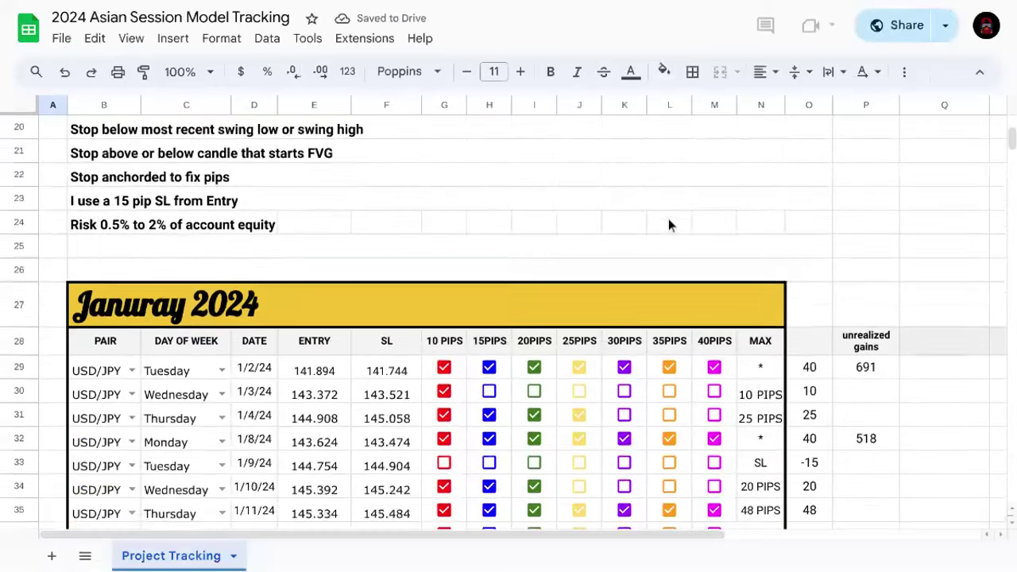
pyautogui.scroll(-1, 670, 225)
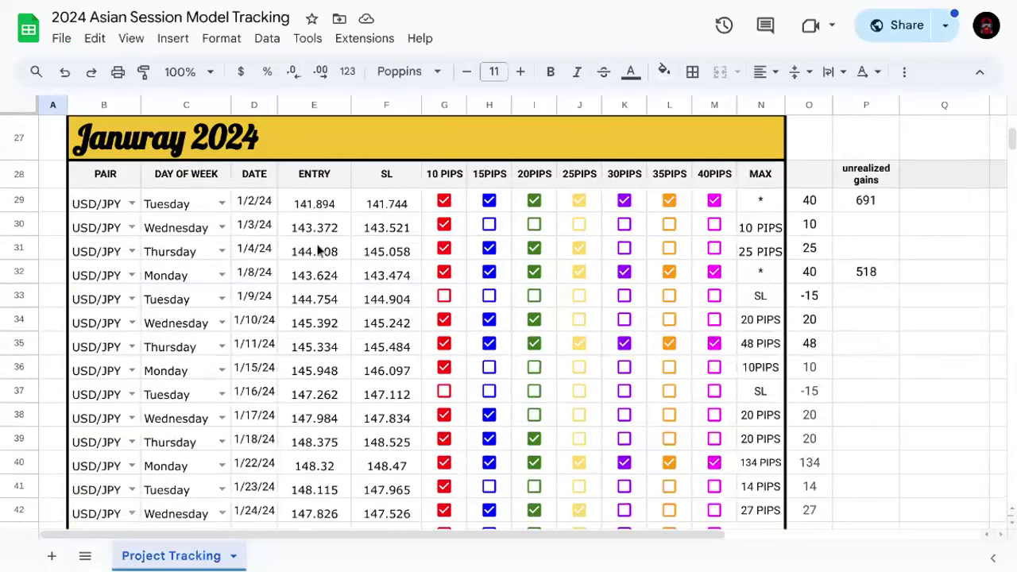
pyautogui.scroll(-1, 262, 214)
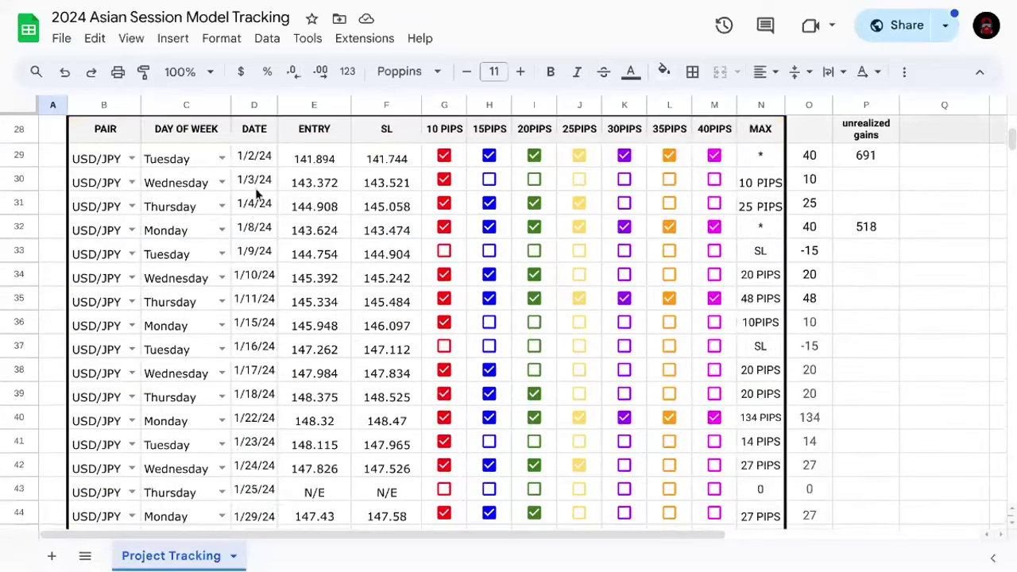
# - Examine the entries, stop losses and pip targets of the USD/JPY trades in the January 2024 table
pyautogui.scroll(1, 761, 288)
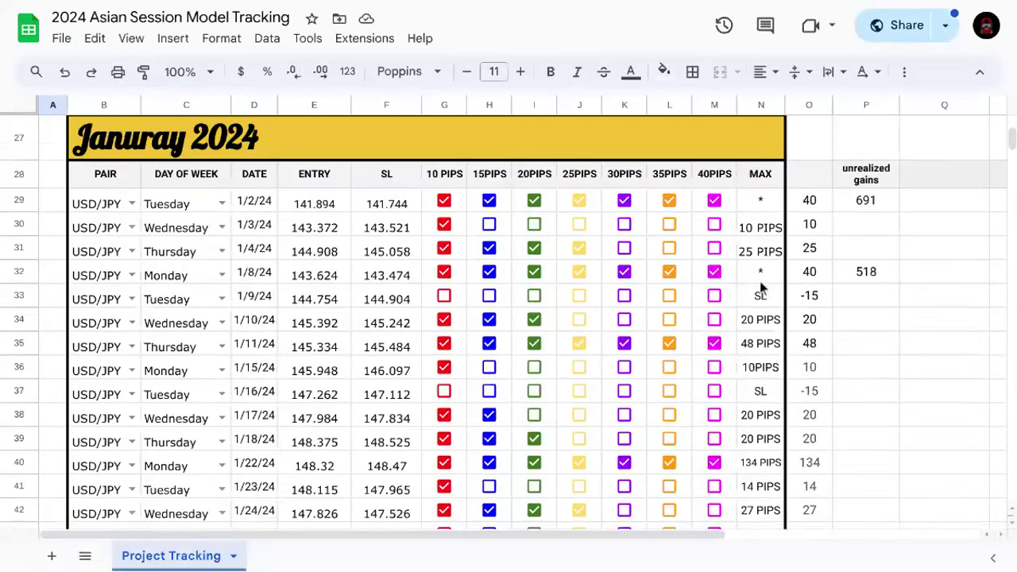
pyautogui.scroll(1, 760, 288)
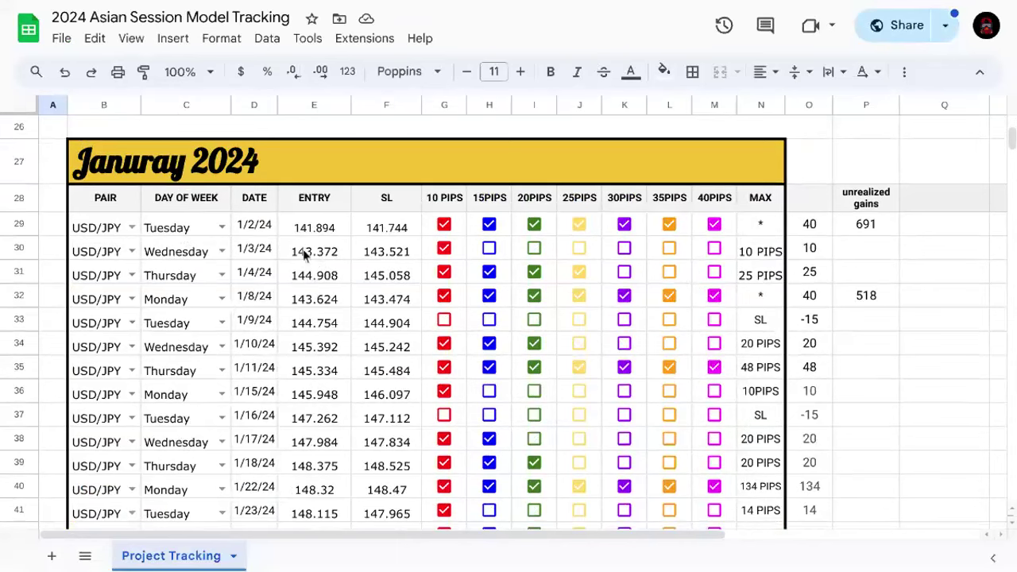
pyautogui.scroll(-4, 262, 230)
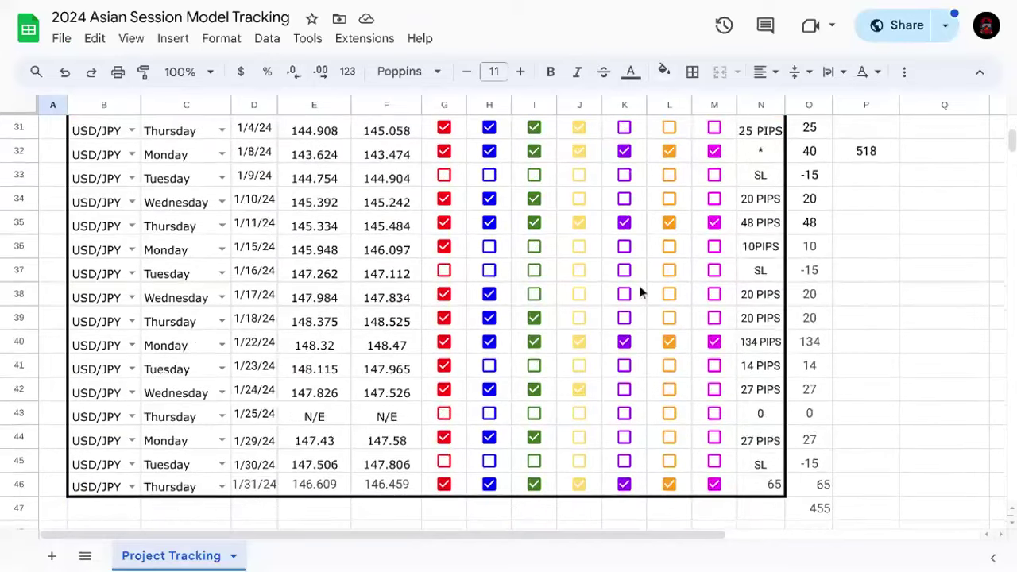
pyautogui.scroll(3, 594, 312)
pyautogui.scroll(-3, 558, 311)
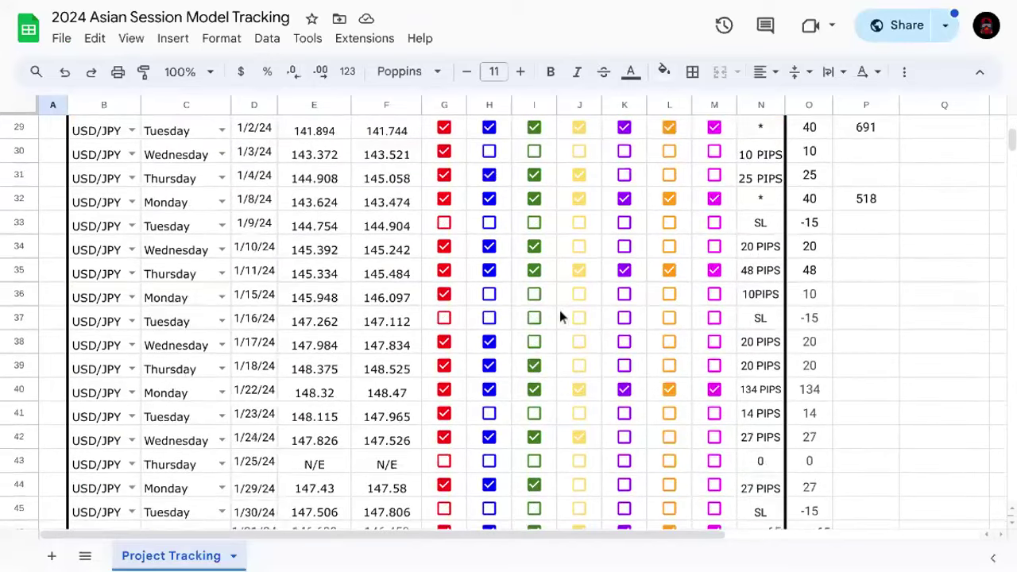
pyautogui.click(399, 417)
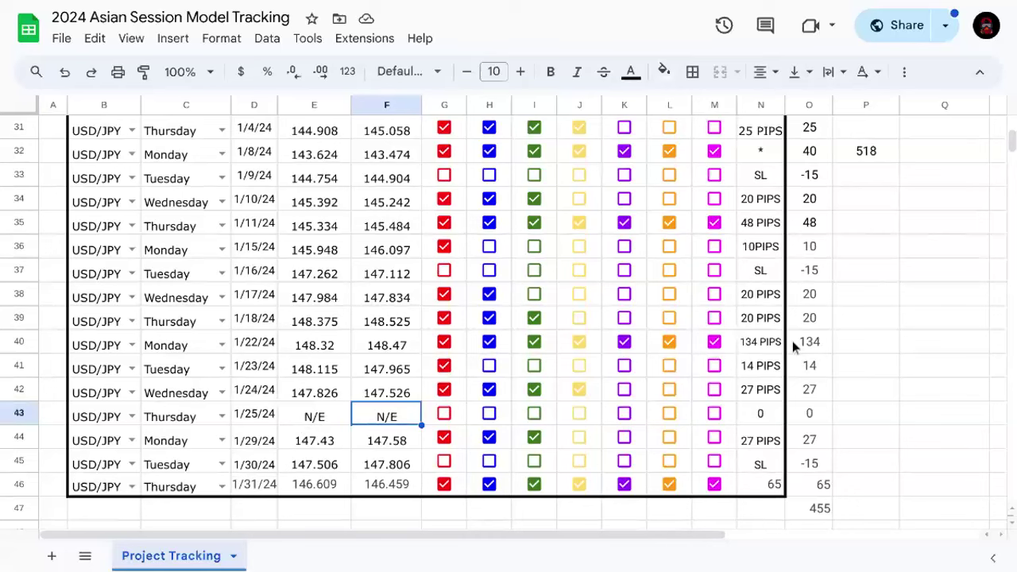
pyautogui.scroll(3, 762, 266)
# - Review the stop-loss trades in the MAX column and compare them with the pip results beside the January 2024 table
pyautogui.click(766, 262)
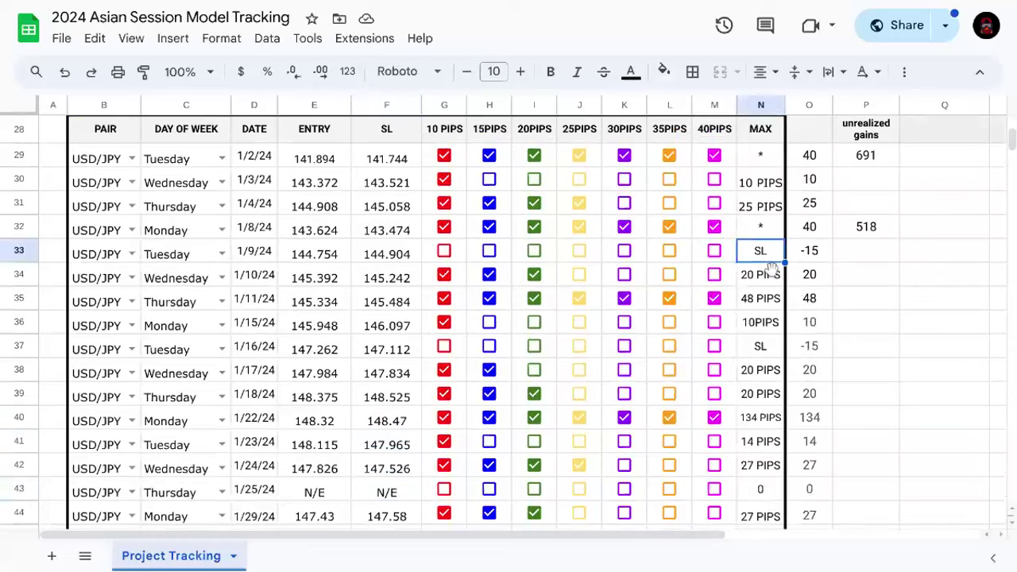
pyautogui.scroll(-4, 769, 313)
pyautogui.press('Down')
pyautogui.press('Down')
pyautogui.press('Down')
pyautogui.press('Down')
pyautogui.click(770, 443)
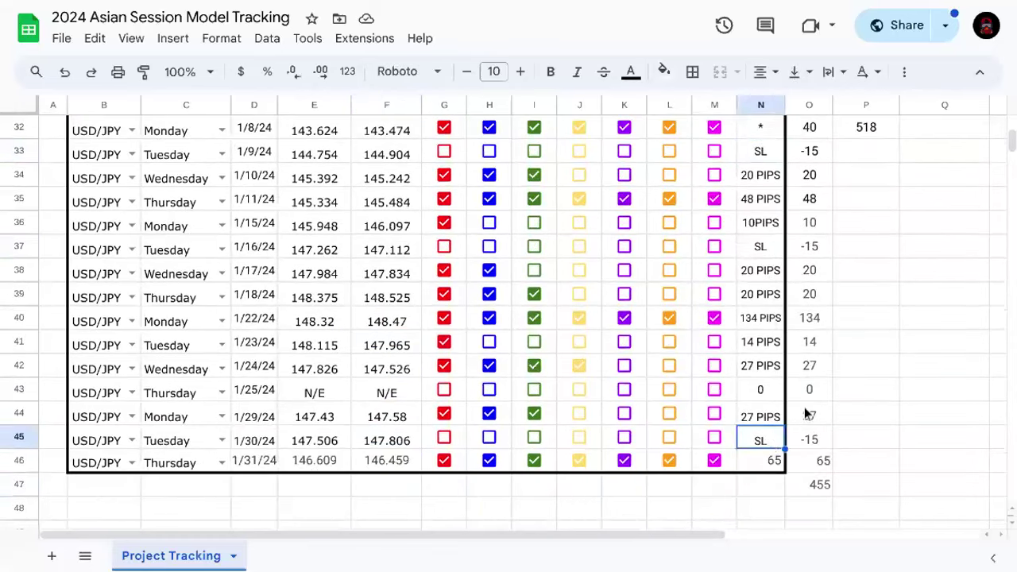
pyautogui.scroll(1, 805, 409)
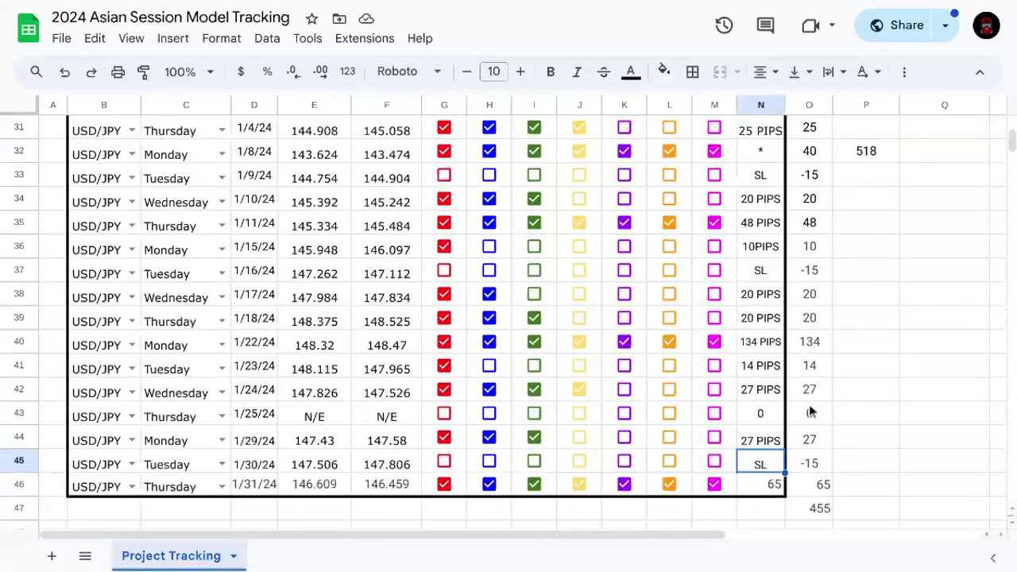
pyautogui.scroll(3, 809, 404)
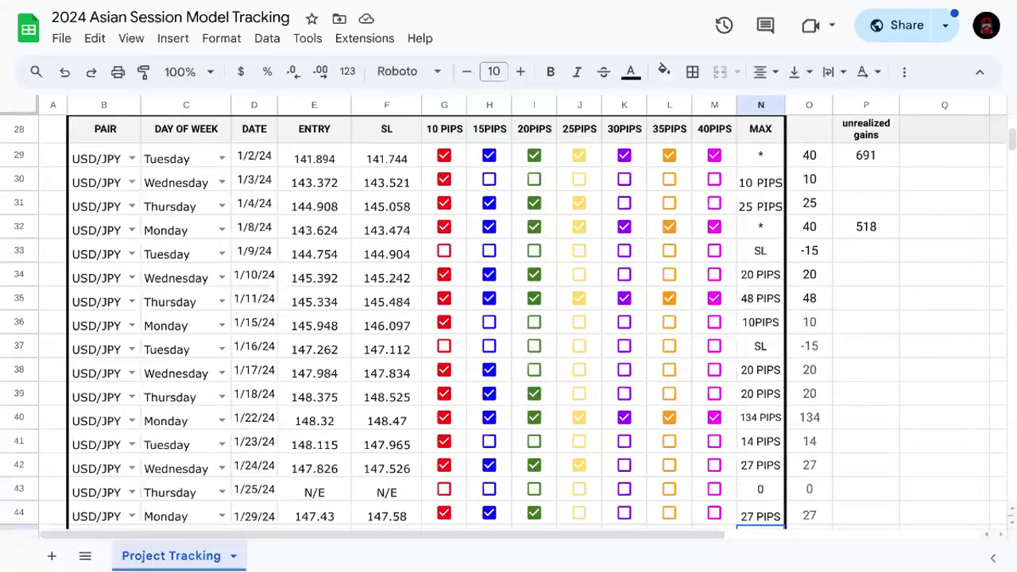
pyautogui.scroll(-3, 940, 336)
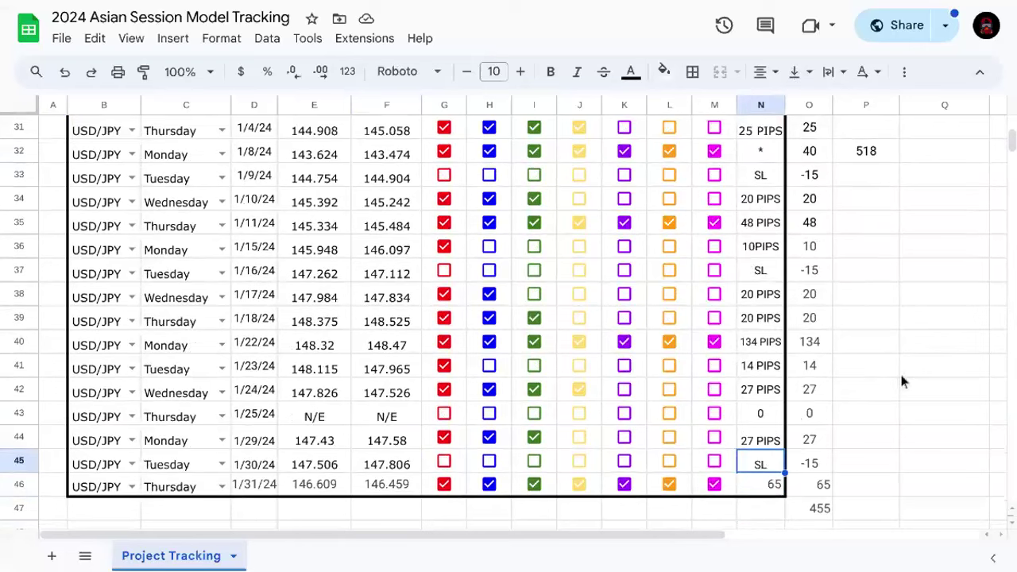
pyautogui.scroll(1, 902, 382)
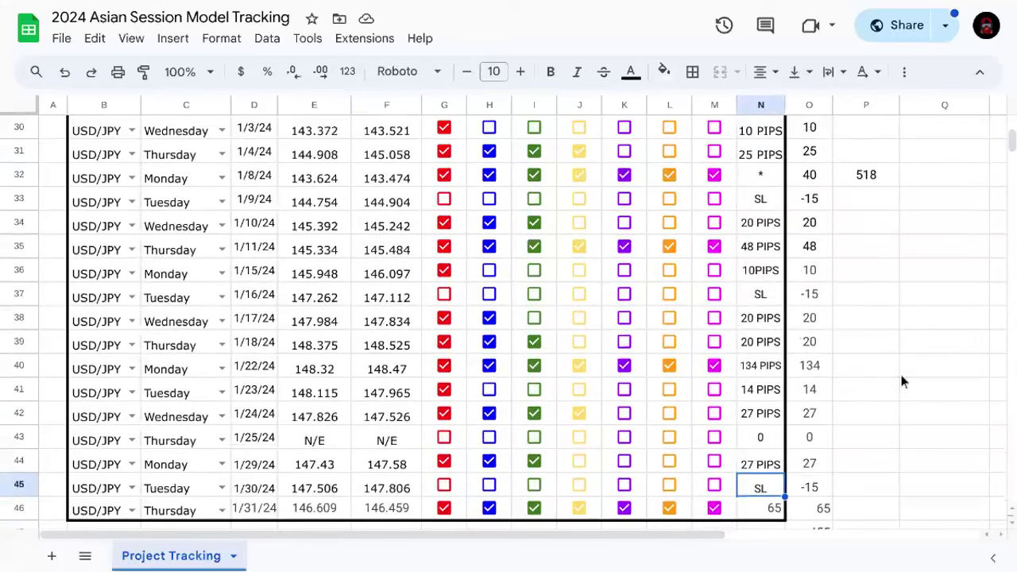
pyautogui.scroll(2, 902, 380)
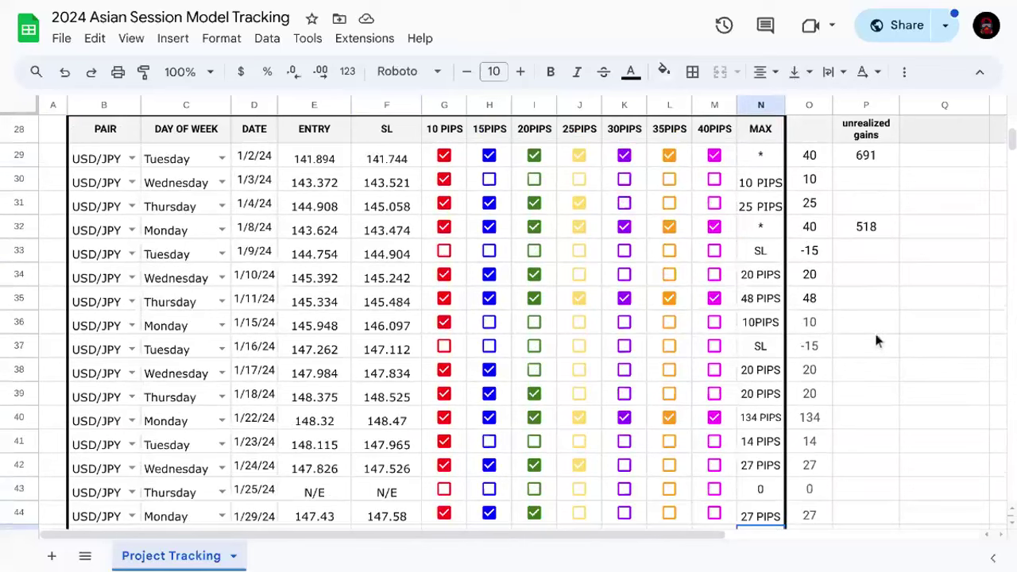
pyautogui.scroll(1, 874, 330)
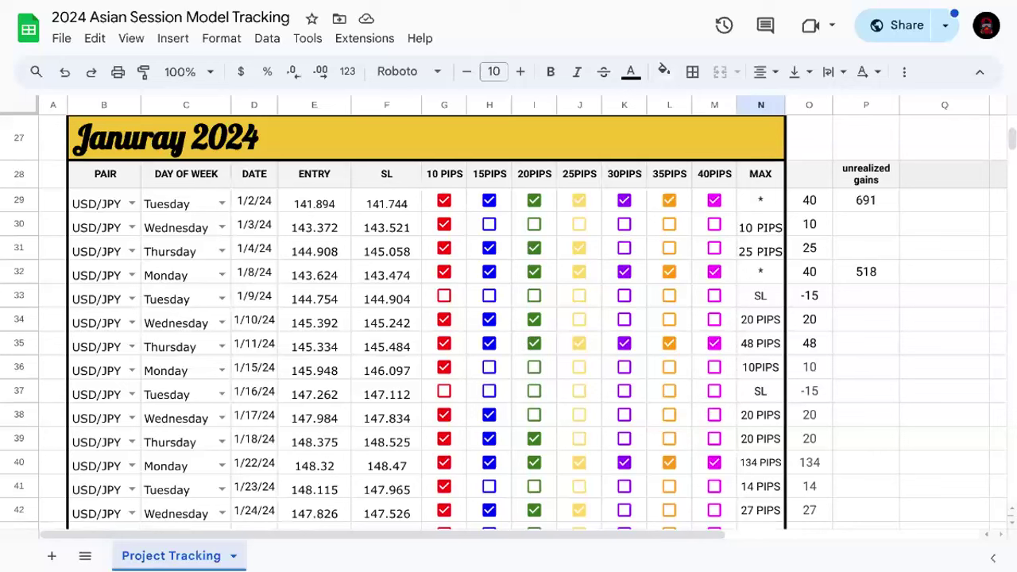
# - Check the entry, stop loss and unrealized gains of the 2 January trade
pyautogui.click(872, 203)
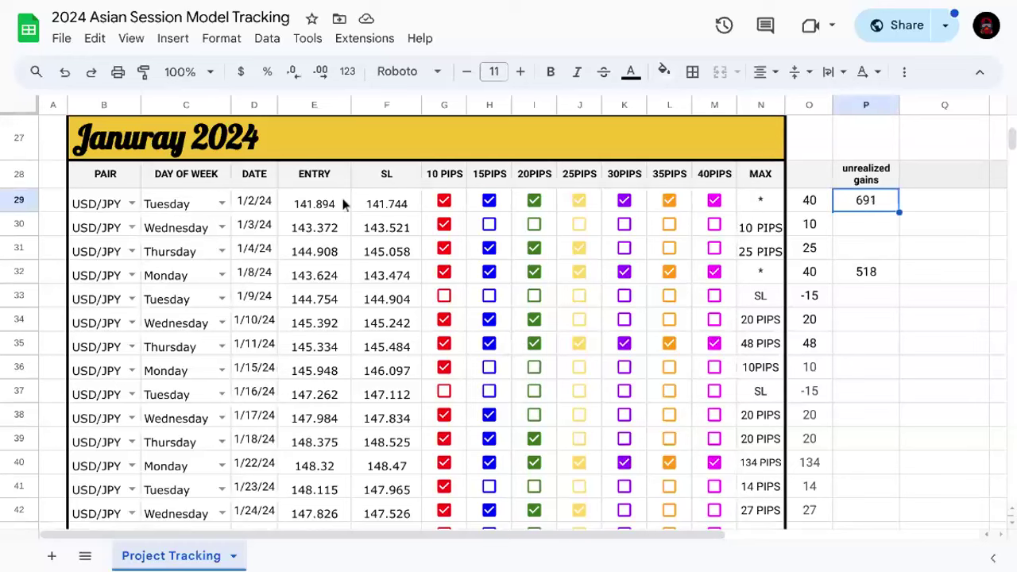
pyautogui.click(412, 204)
pyautogui.click(324, 208)
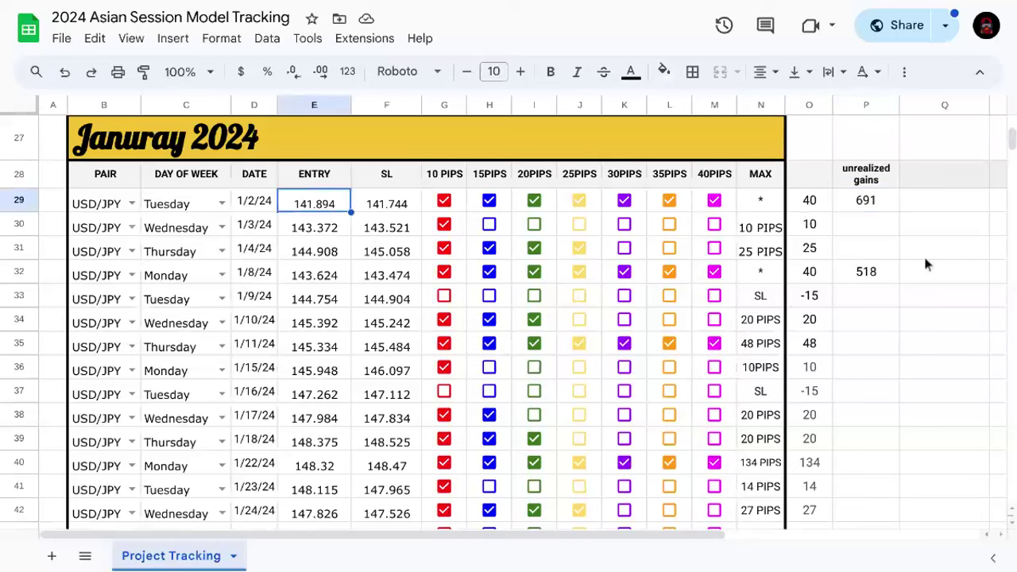
pyautogui.click(885, 201)
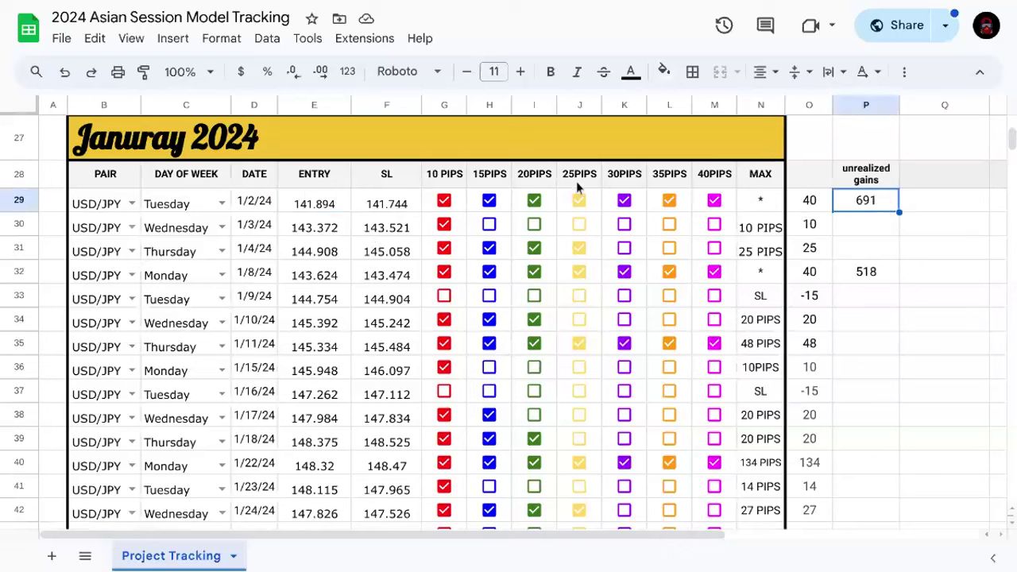
# - Switch to the USDJPY TradingView chart and load the INTRADAY MODEL layout, leaving the current layout without saving
pyautogui.moveTo(257, 16)
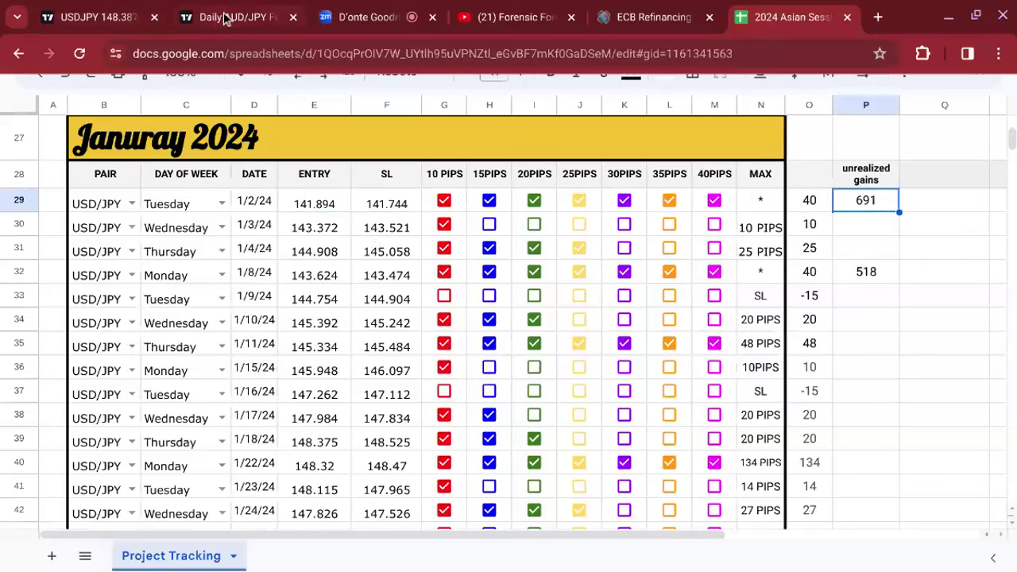
pyautogui.click(108, 18)
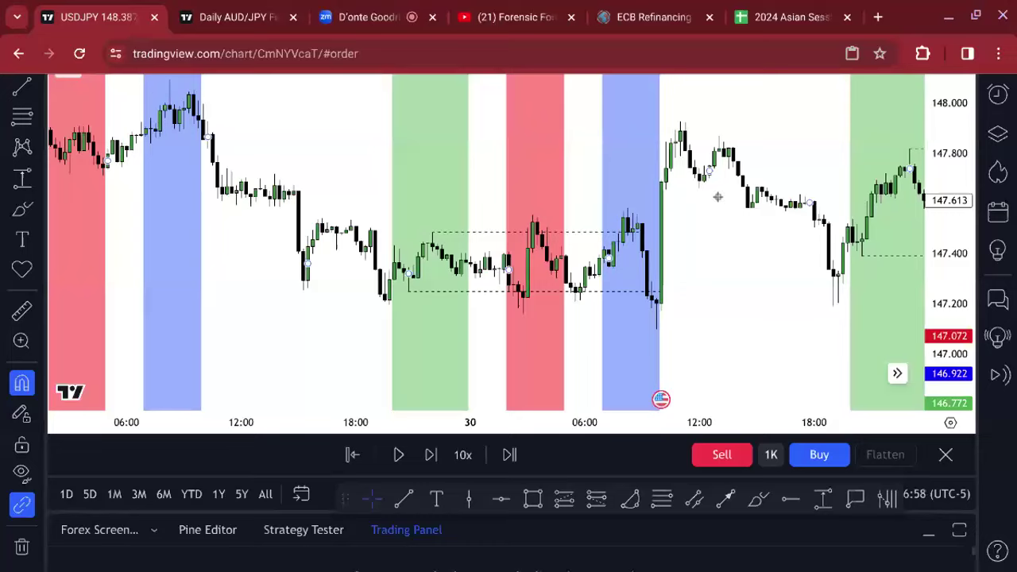
pyautogui.click(935, 16)
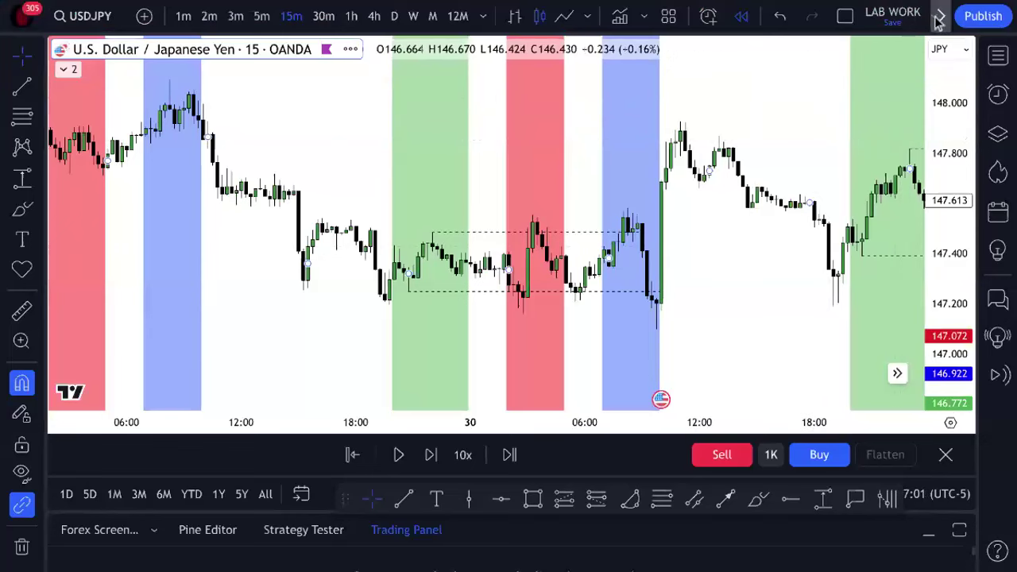
pyautogui.click(808, 19)
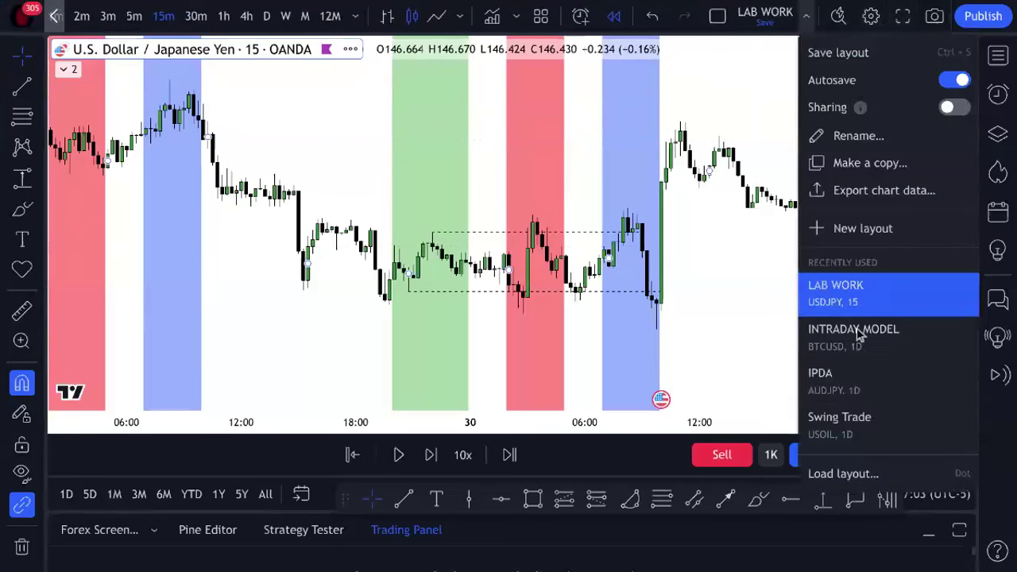
pyautogui.click(879, 337)
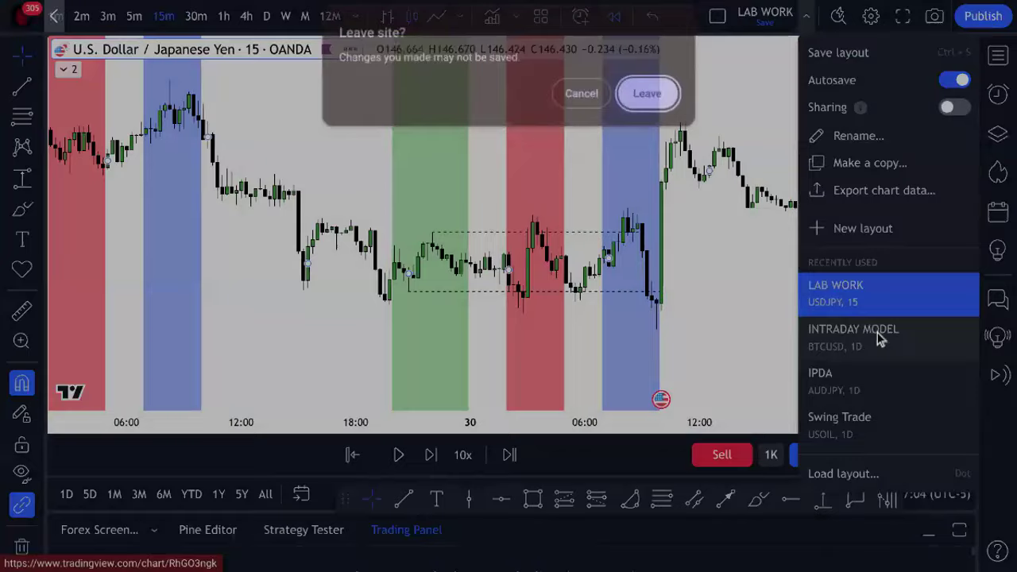
pyautogui.click(650, 95)
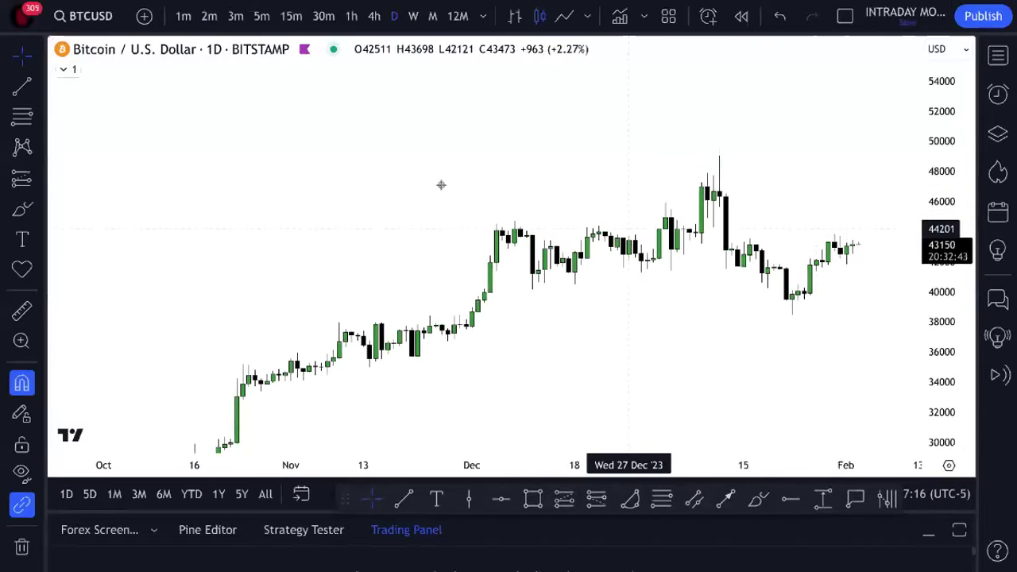
# - Change the chart symbol to USDJPY from OANDA
pyautogui.write('USDJPY')
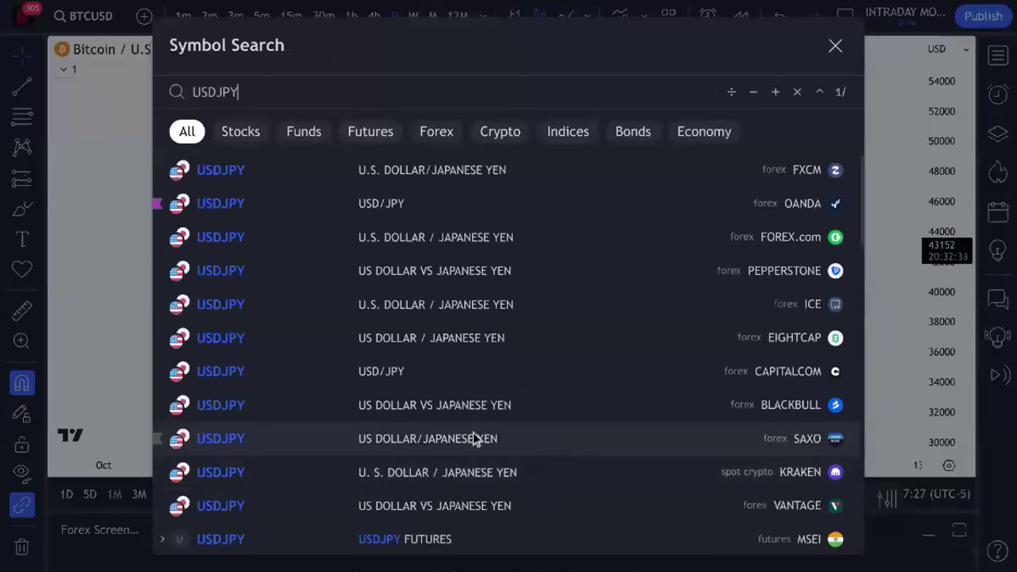
pyautogui.click(354, 208)
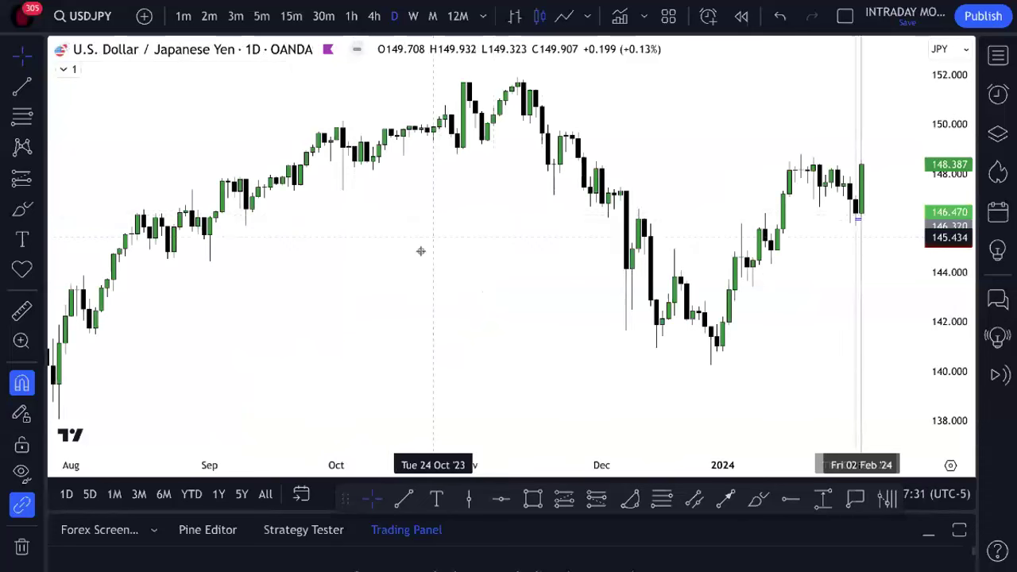
# - Start a bar replay of the daily USDJPY chart from the beginning of January 2024
pyautogui.scroll(-3, 390, 281)
pyautogui.scroll(5, 627, 318)
pyautogui.scroll(5, 658, 318)
pyautogui.scroll(-3, 503, 328)
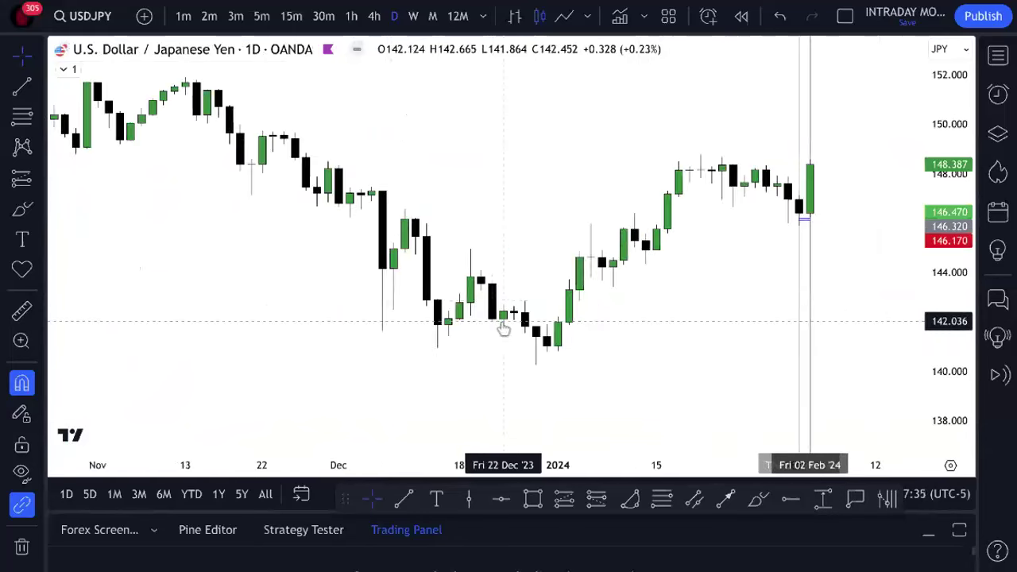
pyautogui.scroll(2, 492, 325)
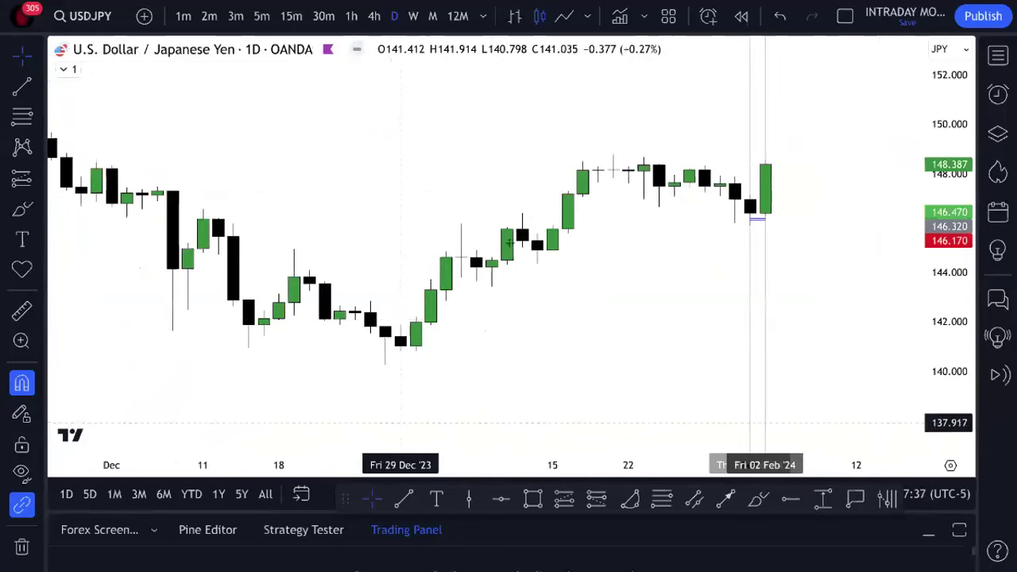
pyautogui.click(740, 16)
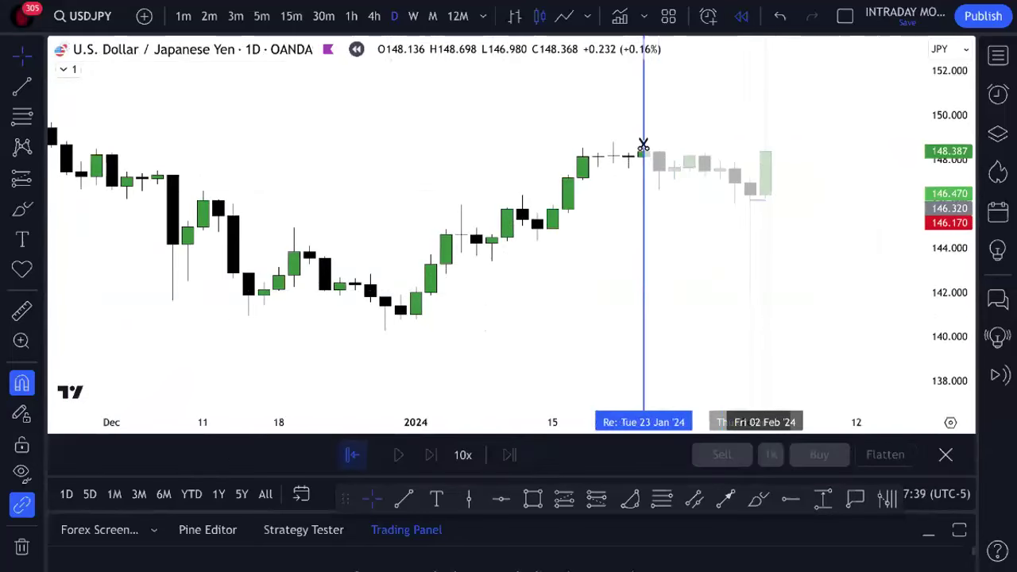
pyautogui.click(416, 216)
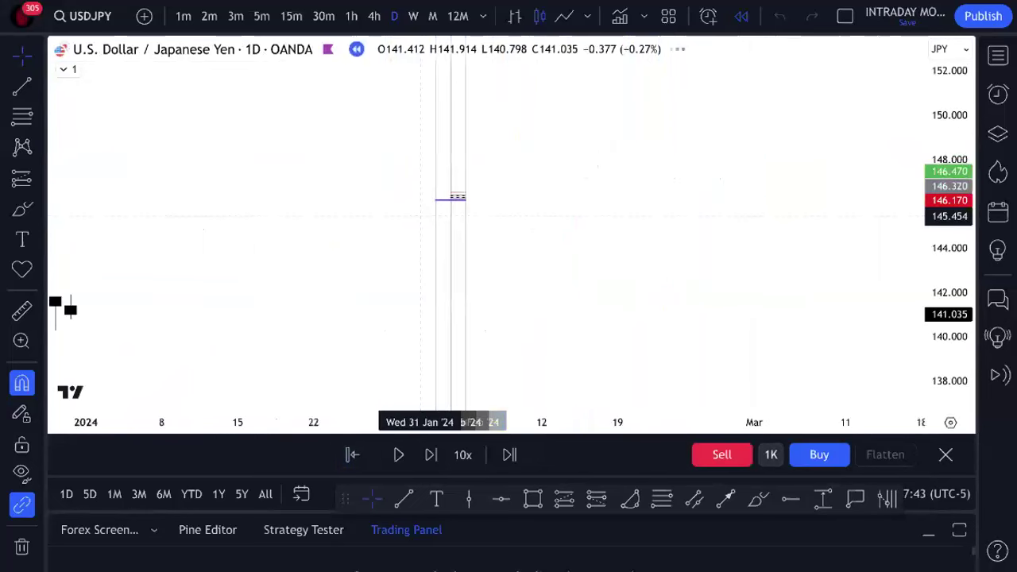
pyautogui.rightClick(789, 166)
pyautogui.click(662, 182)
pyautogui.scroll(3, 797, 243)
# - Remove all drawings from the USDJPY replay chart
pyautogui.rightClick(797, 242)
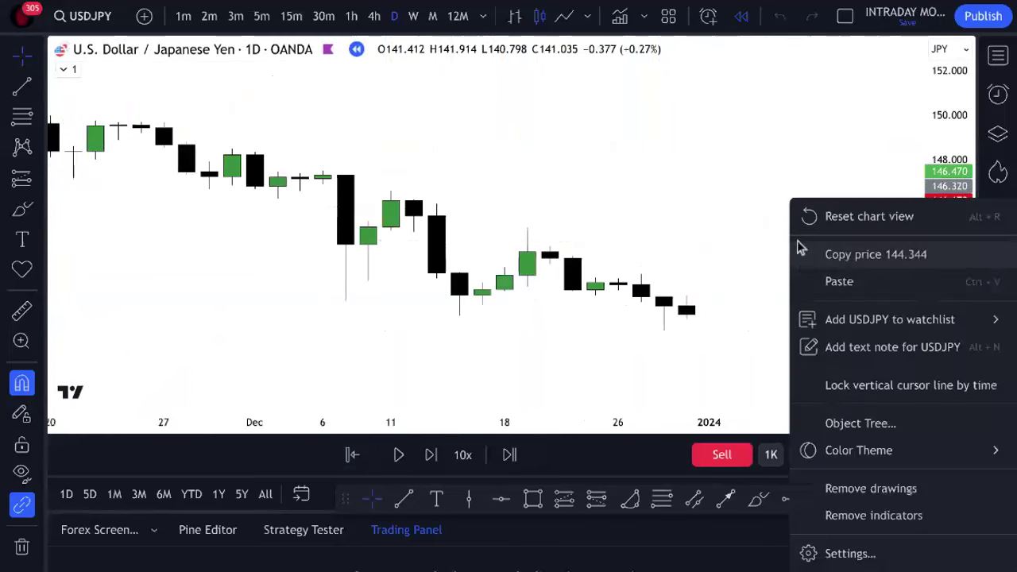
pyautogui.click(853, 489)
pyautogui.moveTo(806, 315); pyautogui.dragTo(588, 305)
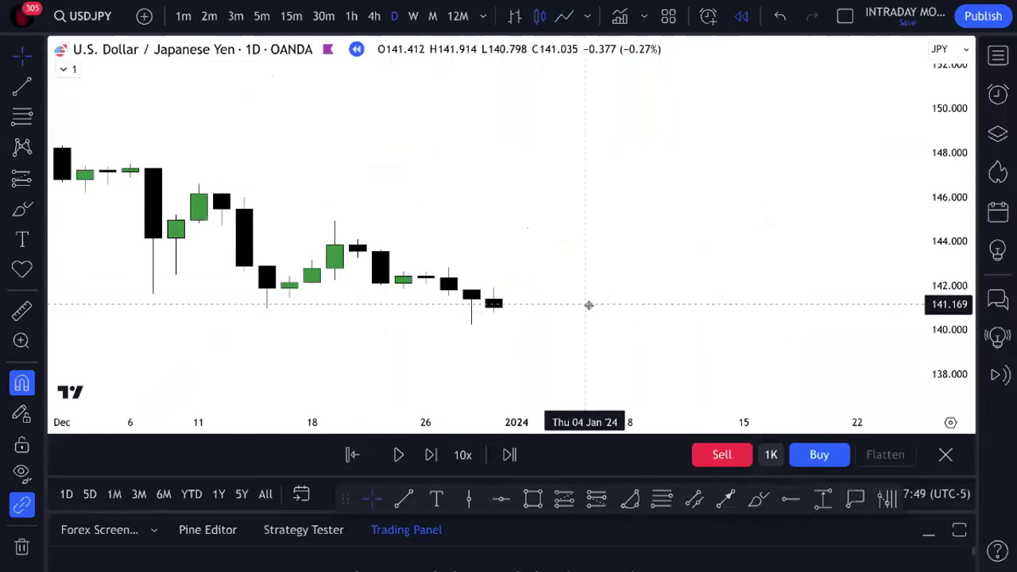
# - Switch the USDJPY replay chart to the 15-minute timeframe
pyautogui.scroll(-3, 683, 294)
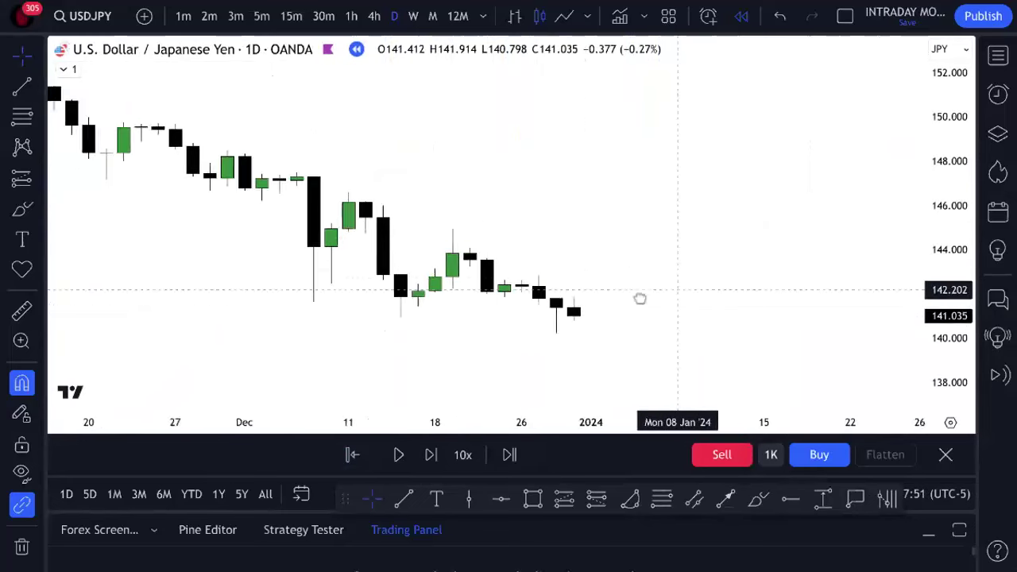
pyautogui.click(207, 16)
pyautogui.click(185, 16)
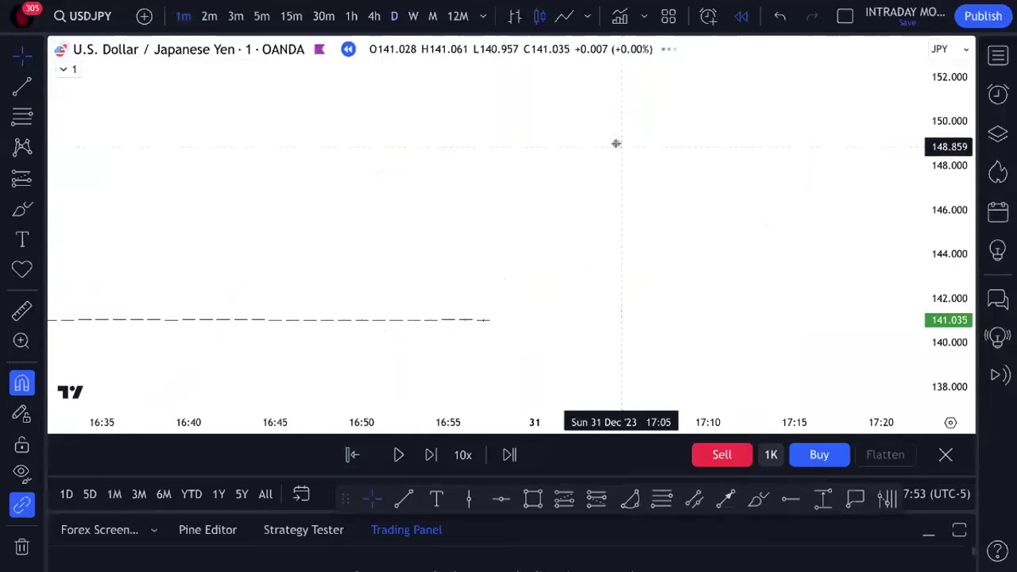
pyautogui.scroll(-10, 616, 141)
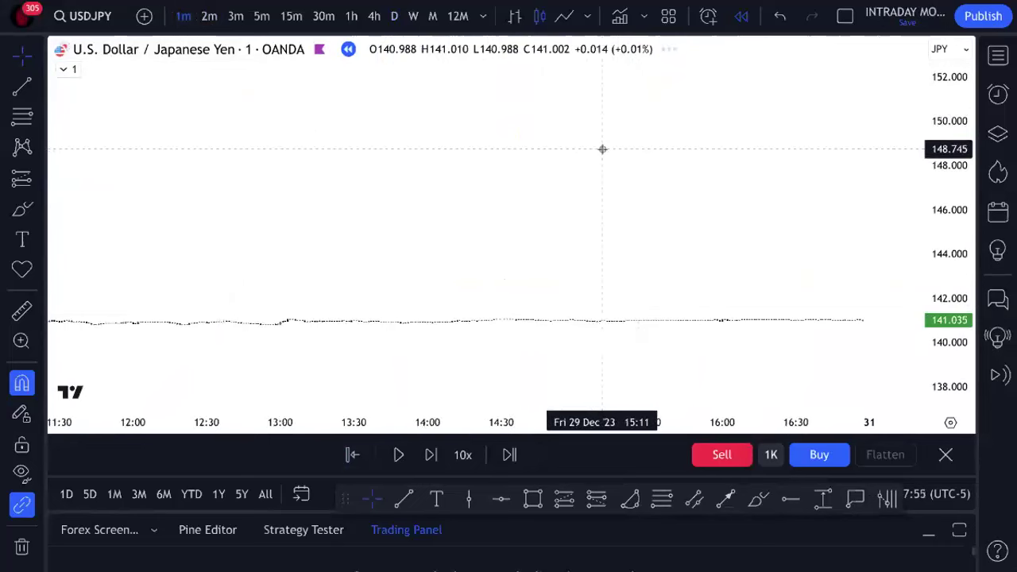
pyautogui.click(307, 24)
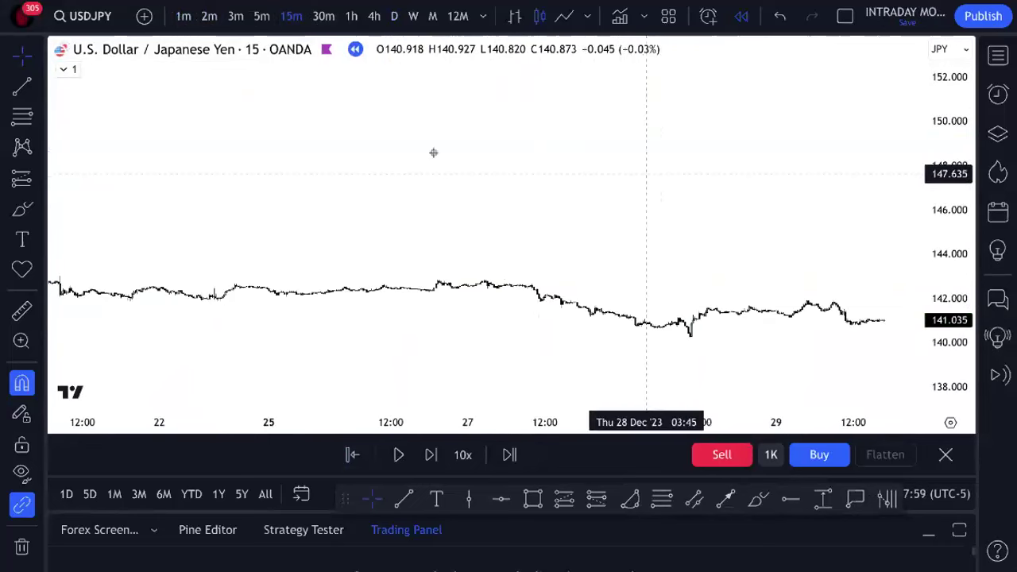
# - Show the hidden Shady Kill Zones indicator on the 15-minute USDJPY chart
pyautogui.click(74, 69)
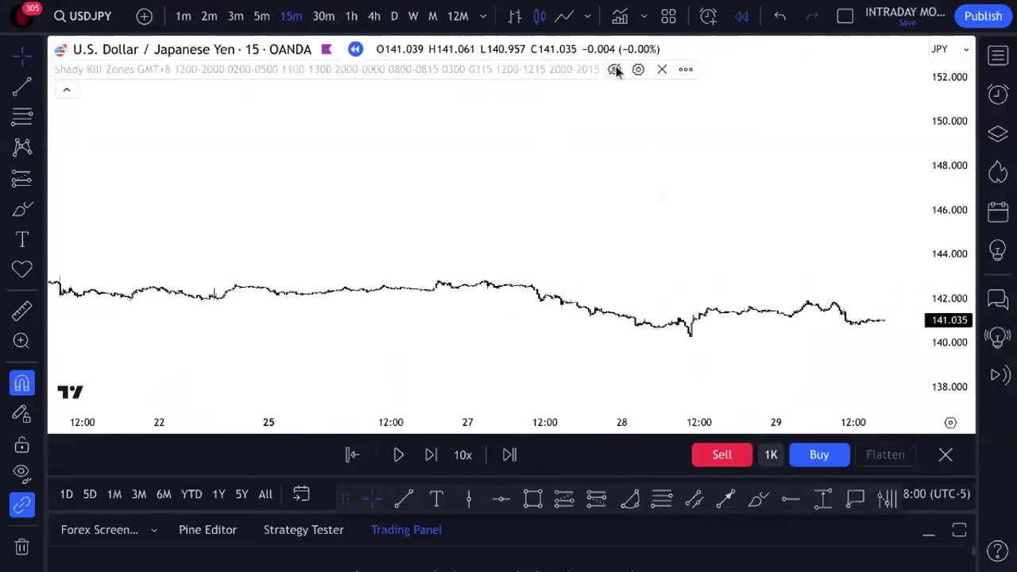
pyautogui.click(616, 70)
pyautogui.scroll(4, 794, 209)
pyautogui.scroll(2, 794, 230)
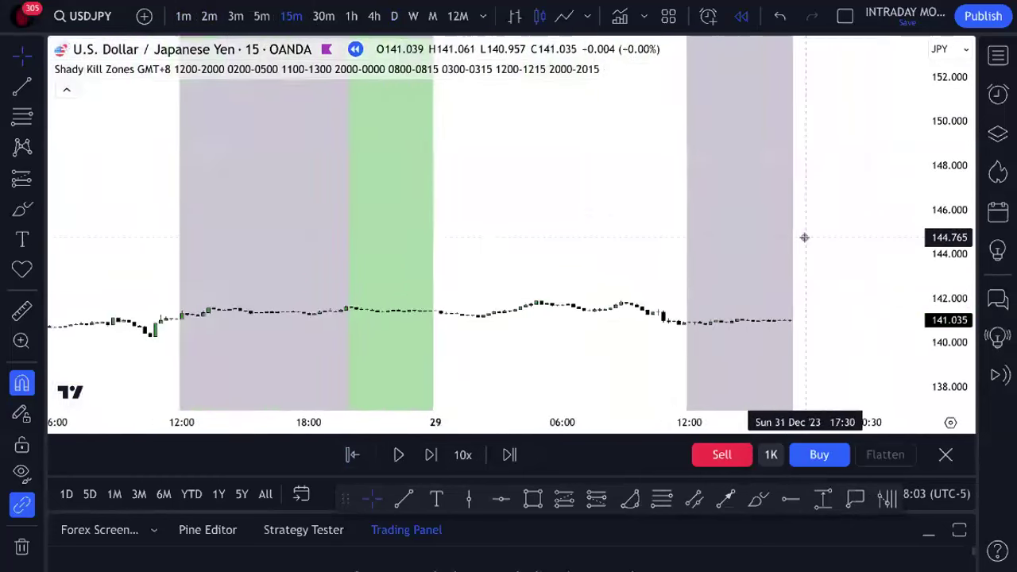
# - Play the replay forward to 2 January 2024 and cut it back to the end of that day's grey session zone
pyautogui.click(398, 455)
pyautogui.scroll(-5, 719, 200)
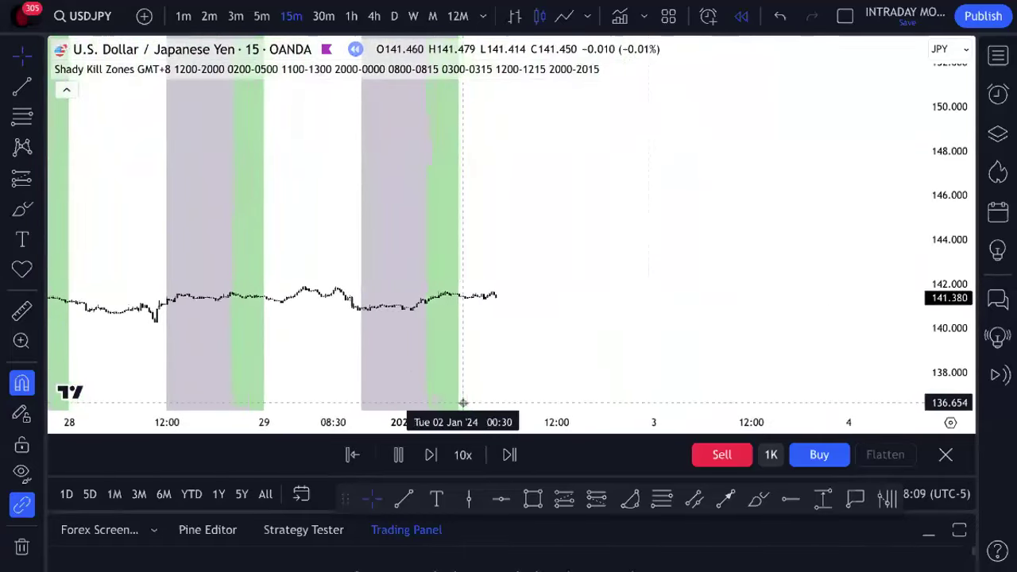
pyautogui.click(399, 455)
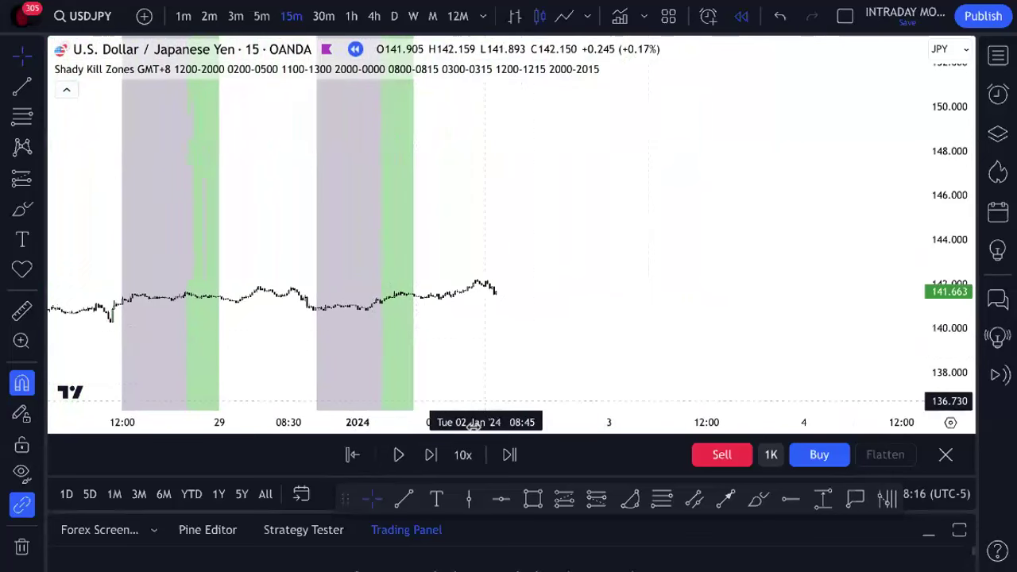
pyautogui.click(399, 455)
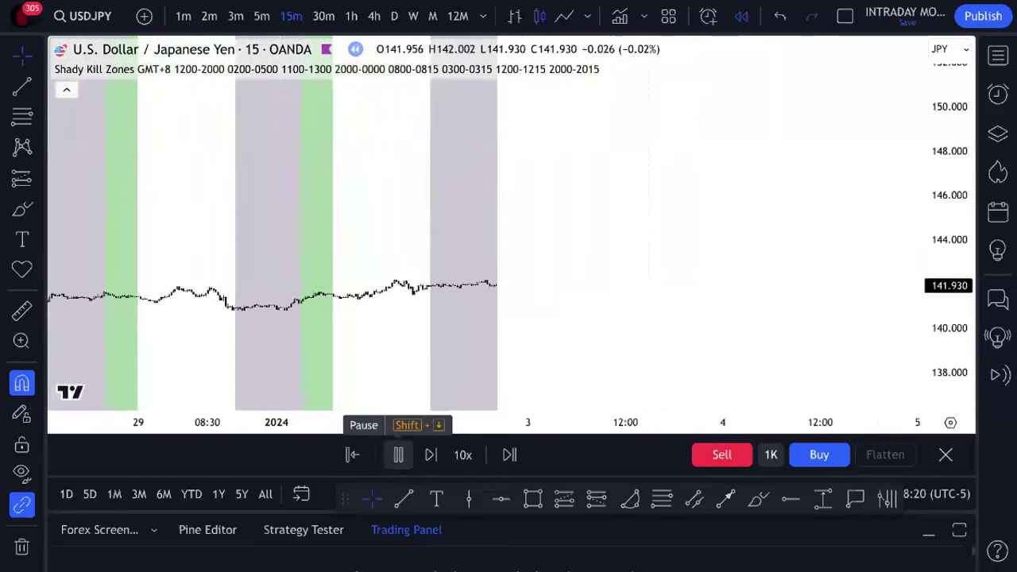
pyautogui.click(352, 455)
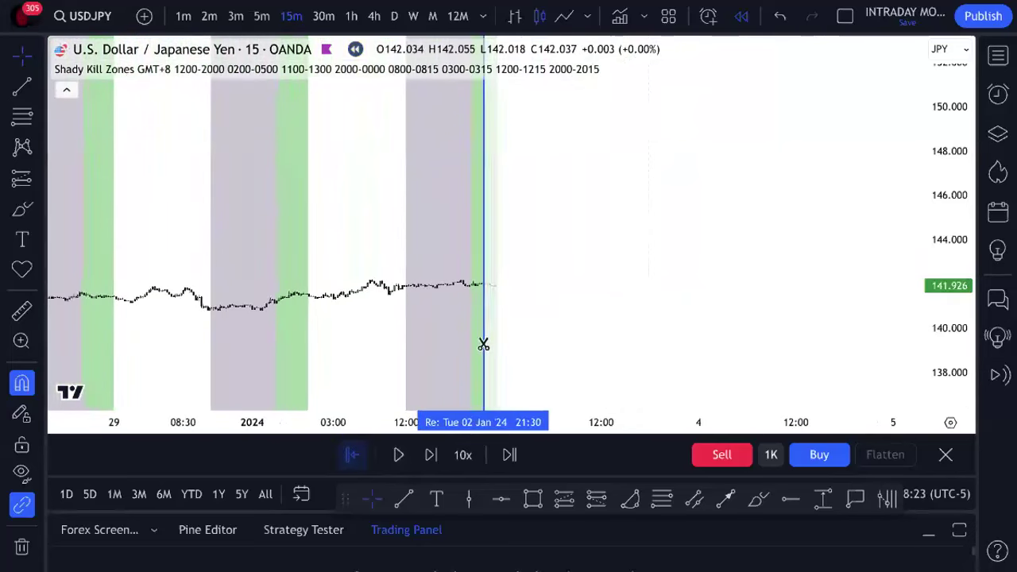
pyautogui.click(472, 346)
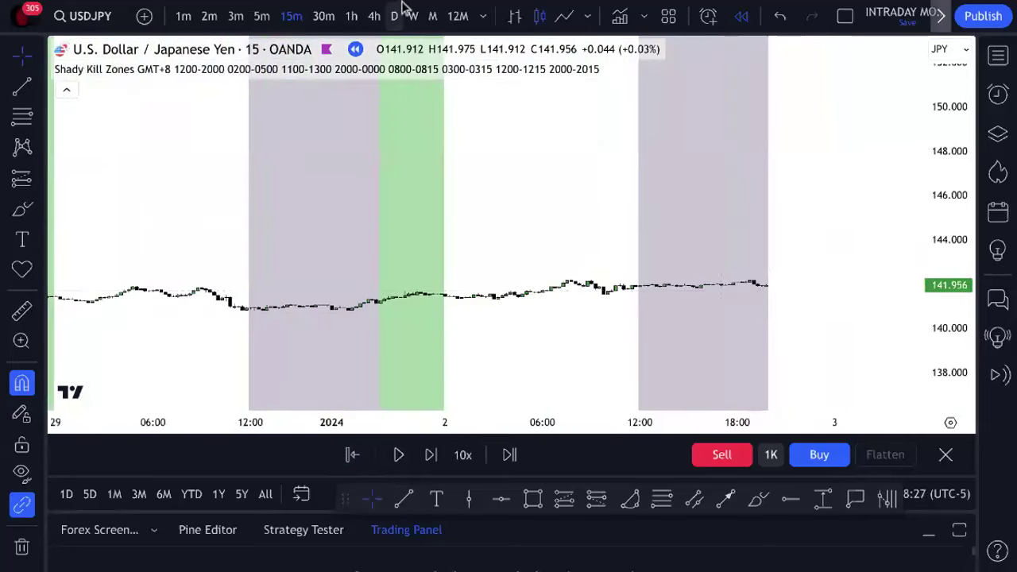
# - Check the 1/2/24 USD/JPY trade in the 2024 Asian Session Model Tracking spreadsheet and return to the TradingView USDJPY chart
pyautogui.moveTo(405, 8)
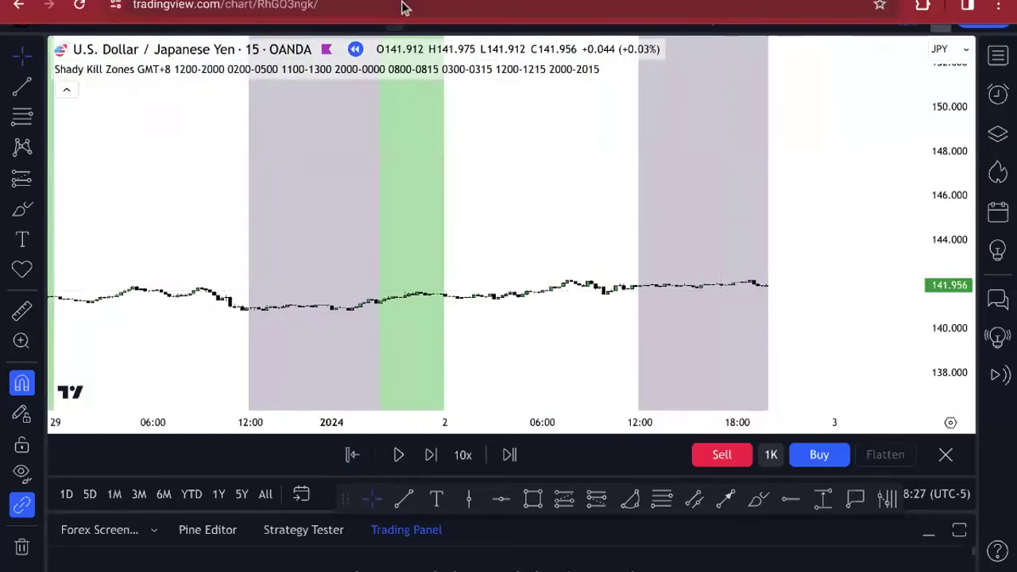
pyautogui.click(787, 16)
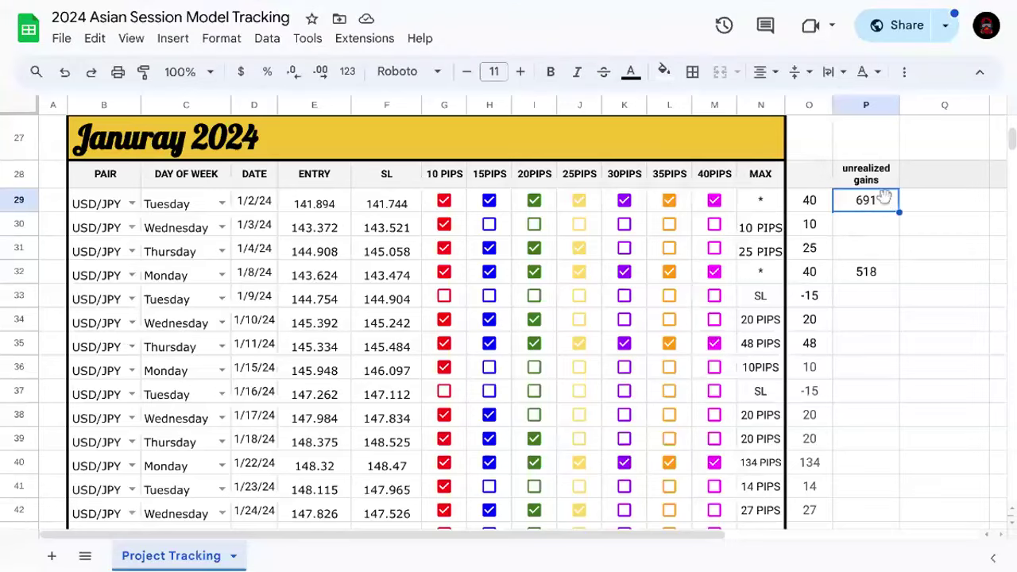
pyautogui.moveTo(103, 4)
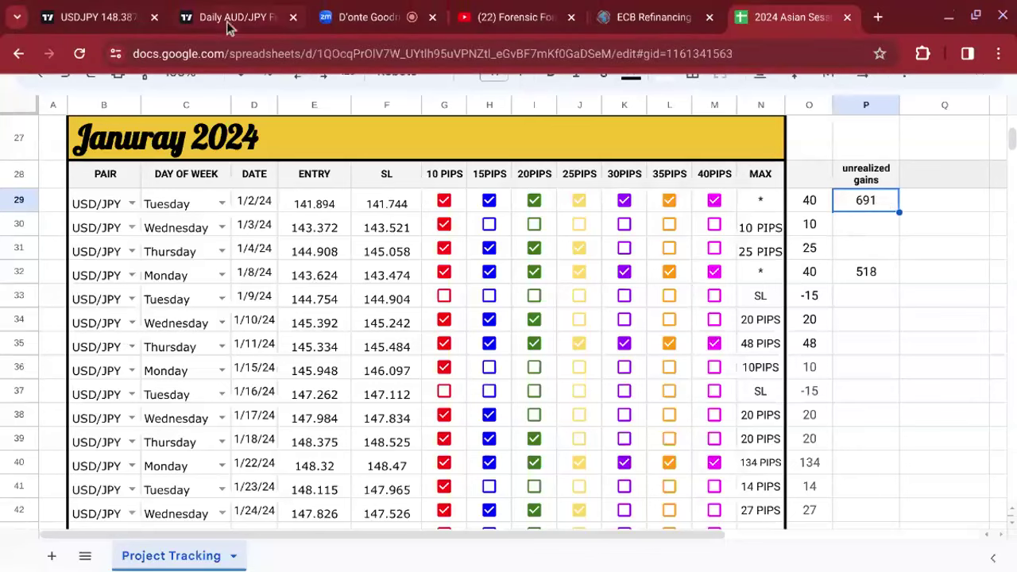
pyautogui.moveTo(228, 26)
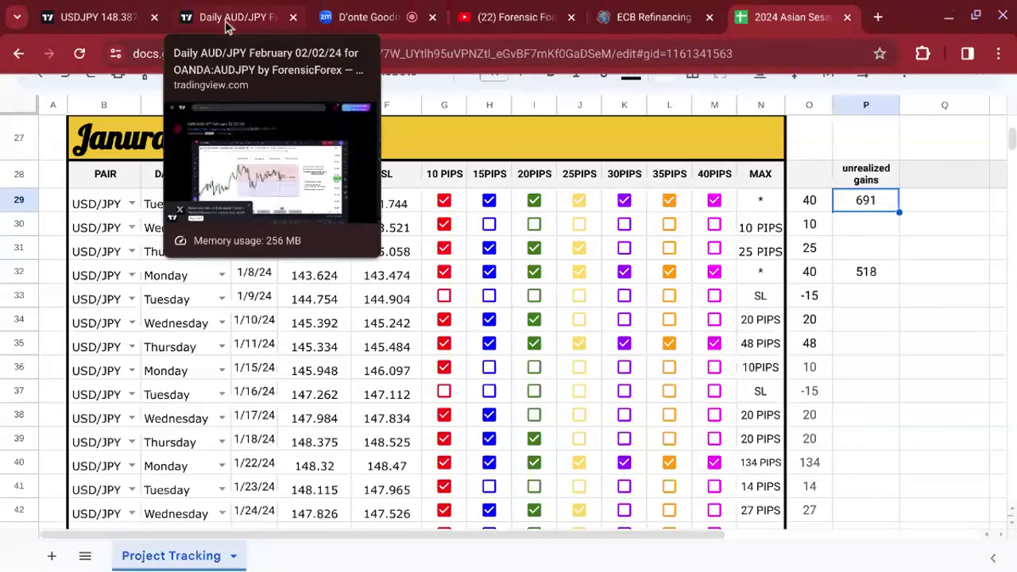
pyautogui.click(228, 27)
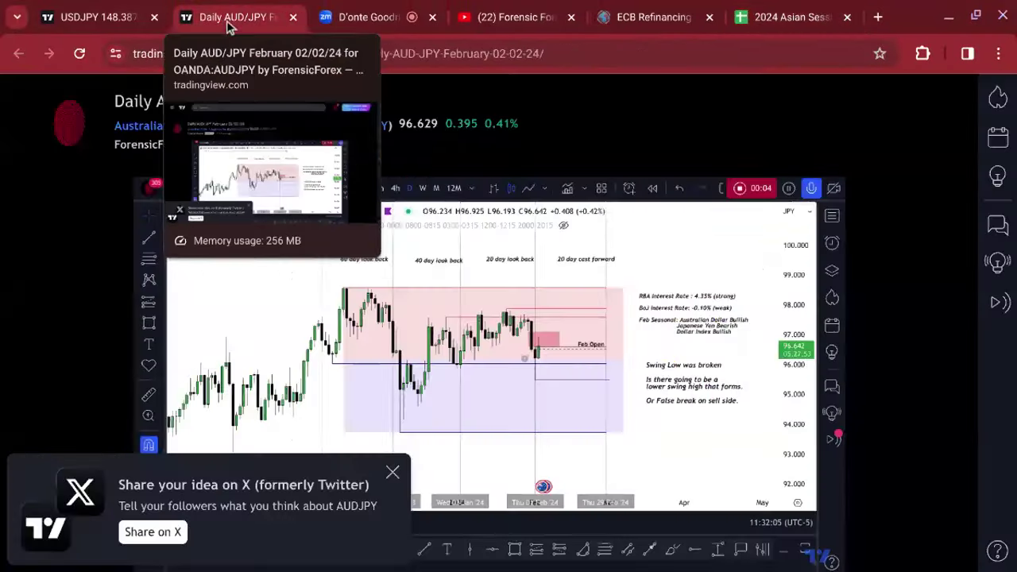
pyautogui.click(105, 24)
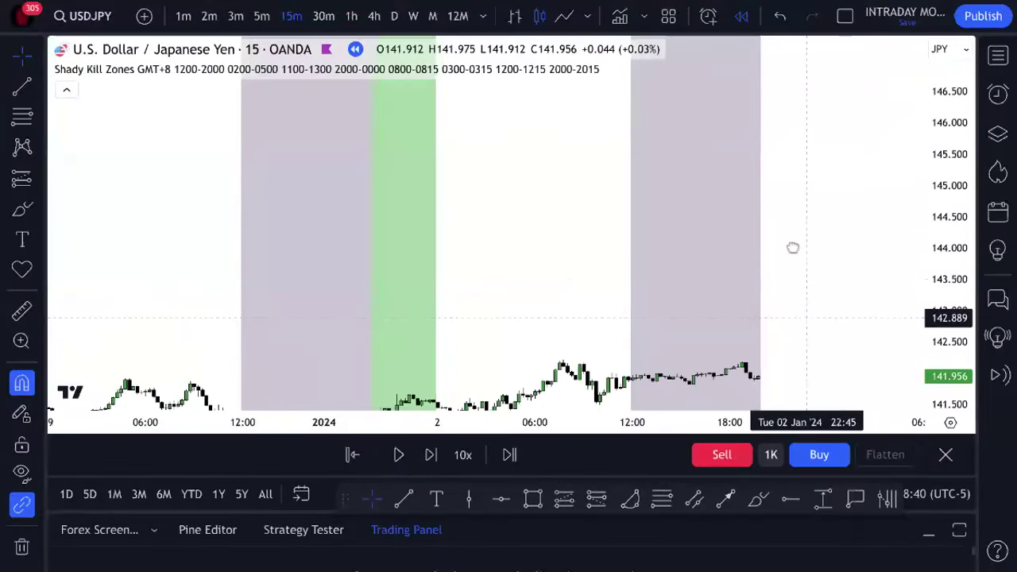
# - Mark the start and end of the grey session zone with vertical lines at 12:00 and 20:00 on 2 January 2024
pyautogui.scroll(2, 826, 266)
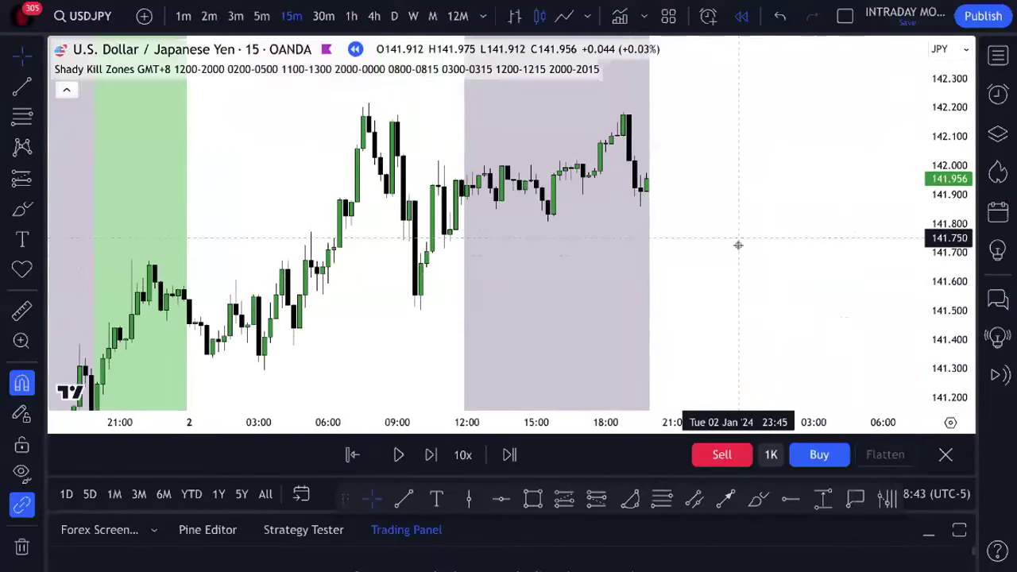
pyautogui.scroll(2, 738, 243)
pyautogui.hscroll(-3, 633, 275)
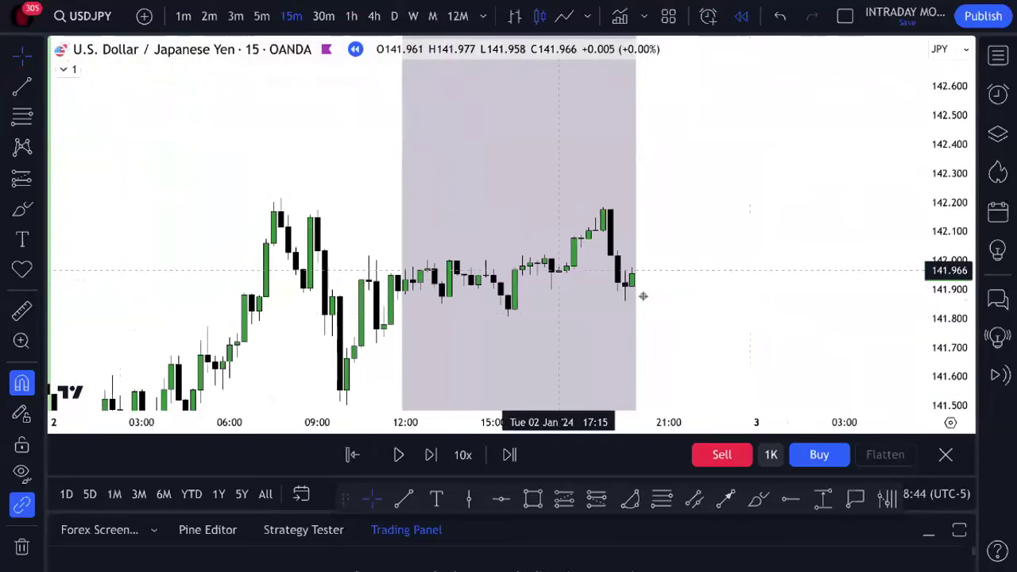
pyautogui.scroll(2, 643, 295)
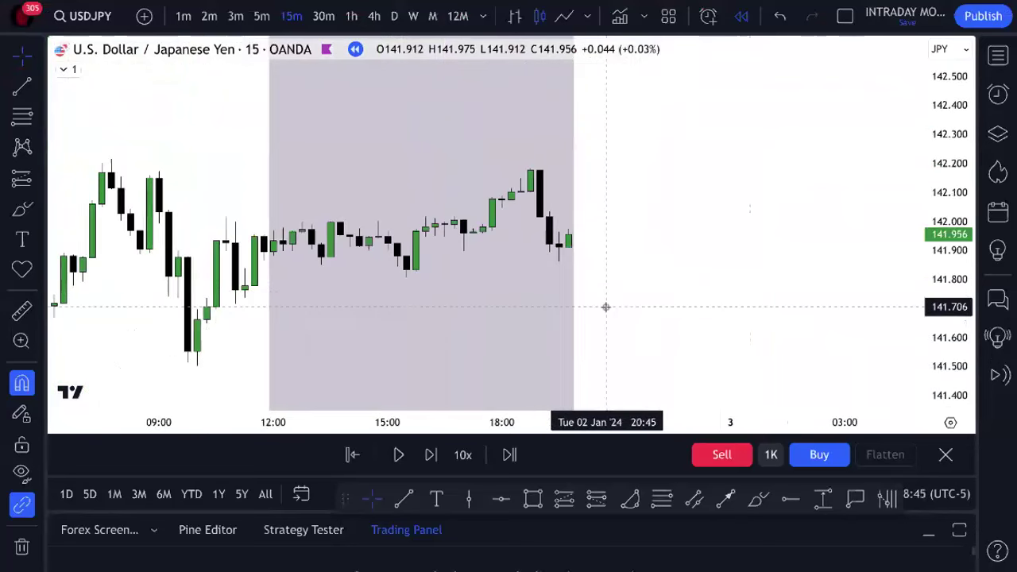
pyautogui.click(467, 499)
pyautogui.click(273, 224)
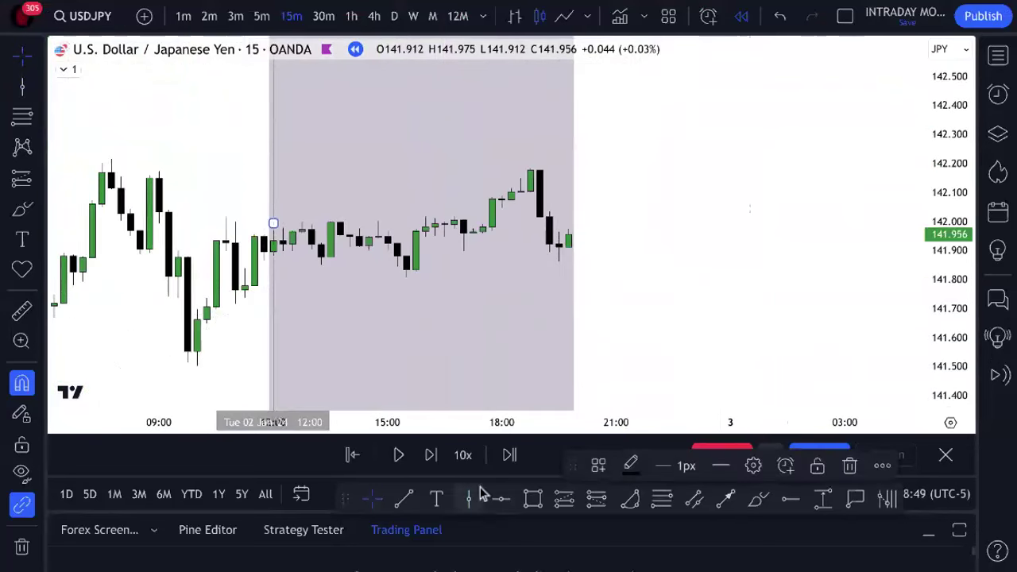
pyautogui.click(585, 370)
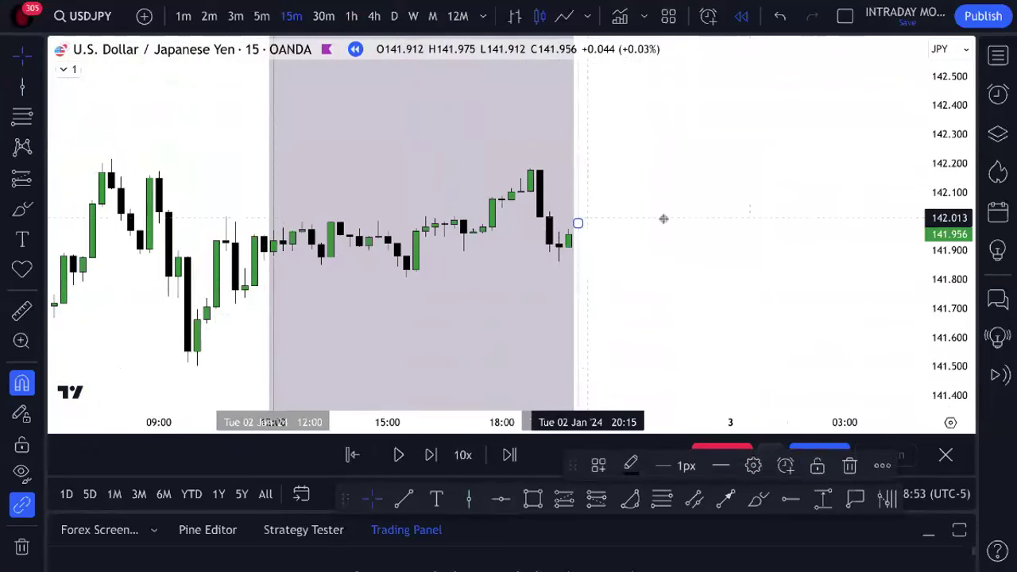
# - Add a vertical line at 00:00 on 3 January 2024
pyautogui.hscroll(-2, 594, 253)
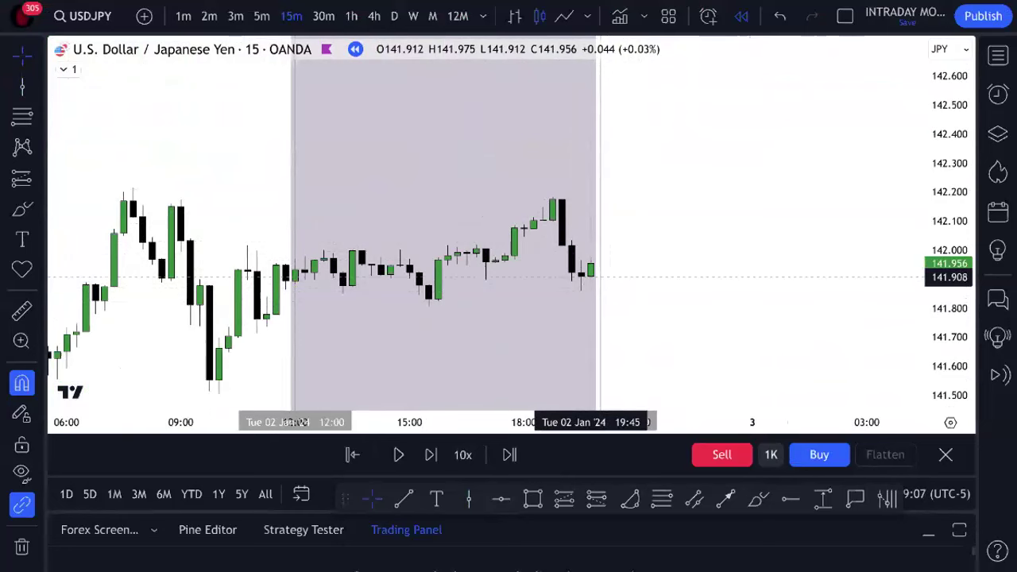
pyautogui.moveTo(675, 261); pyautogui.dragTo(664, 305)
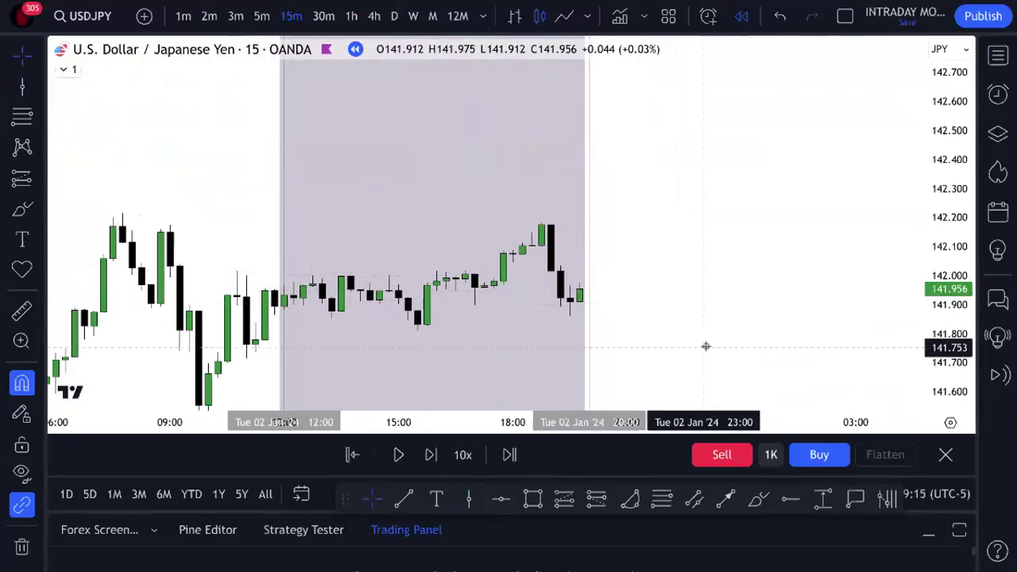
pyautogui.moveTo(706, 347); pyautogui.dragTo(667, 337)
pyautogui.click(469, 498)
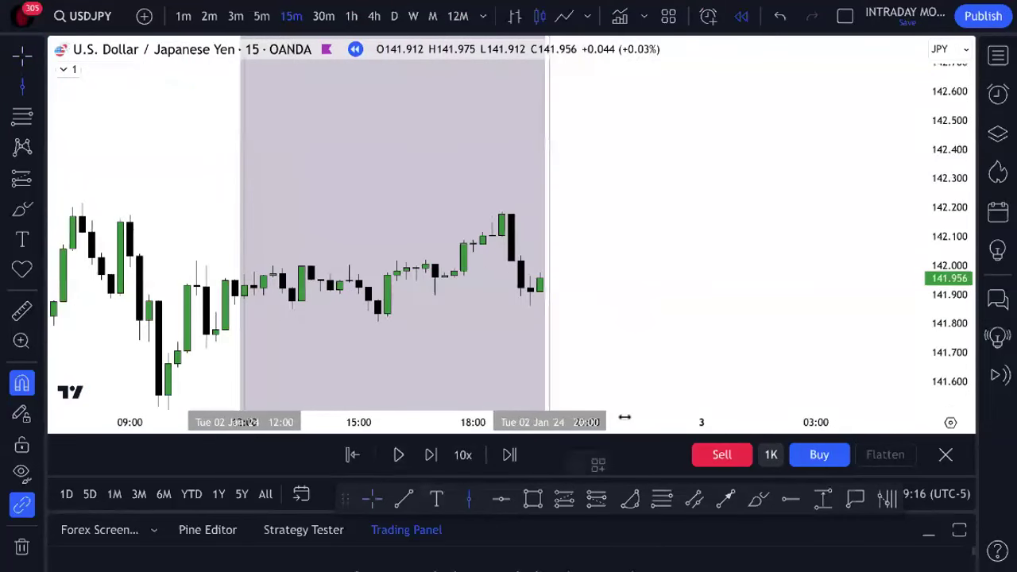
pyautogui.click(704, 389)
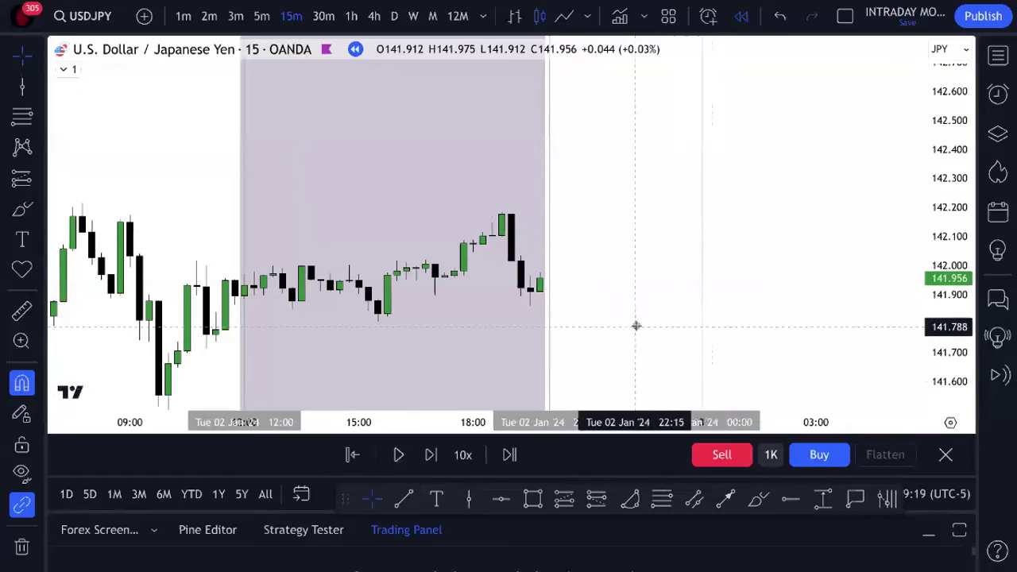
pyautogui.moveTo(644, 293); pyautogui.dragTo(680, 293)
pyautogui.hscroll(1, 648, 343)
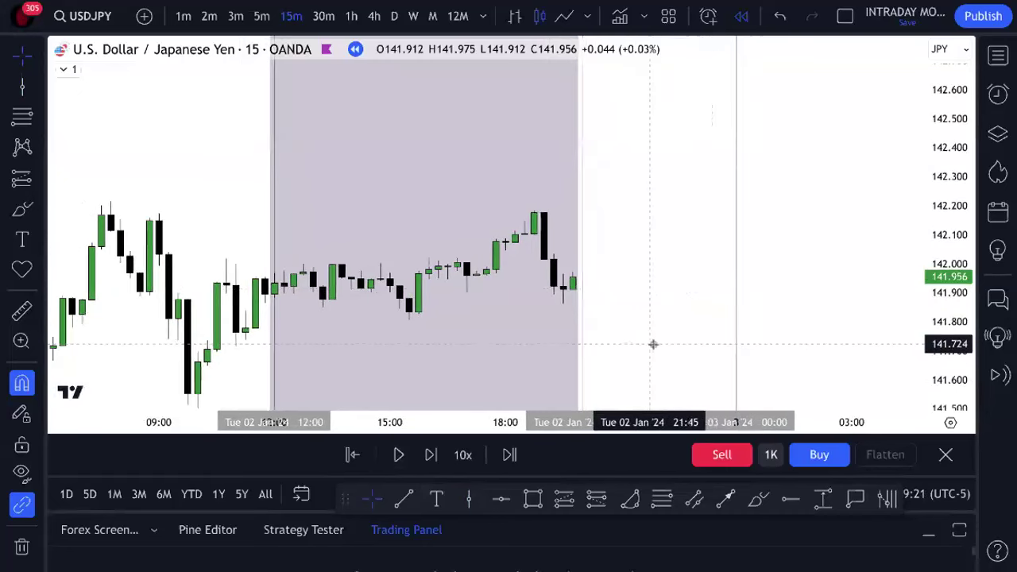
# - Hide the Shady Kill Zones indicator and reframe the chart around the 2 January 12:00 to 20:00 session
pyautogui.scroll(1, 622, 338)
pyautogui.hscroll(-2, 643, 93)
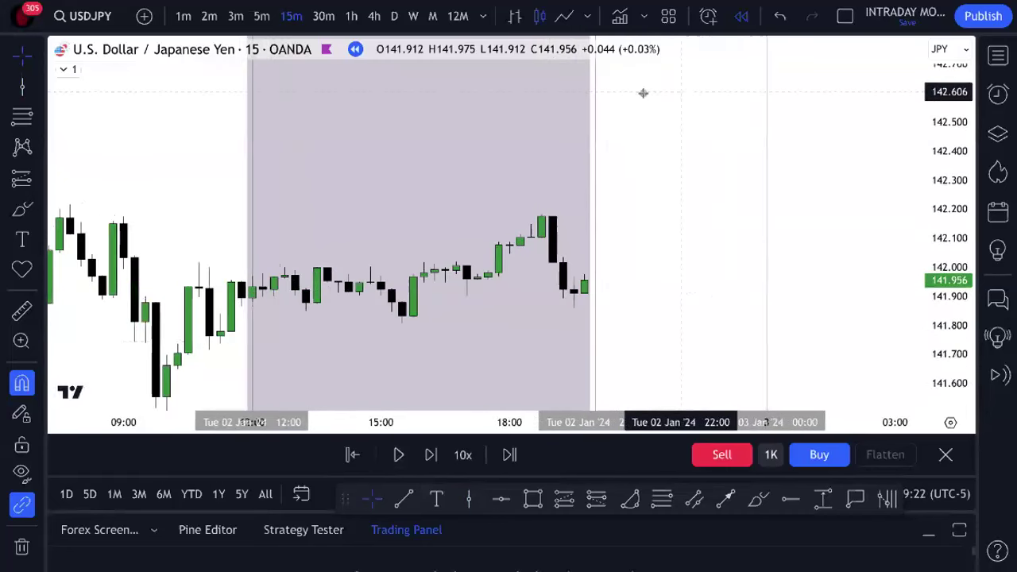
pyautogui.click(63, 69)
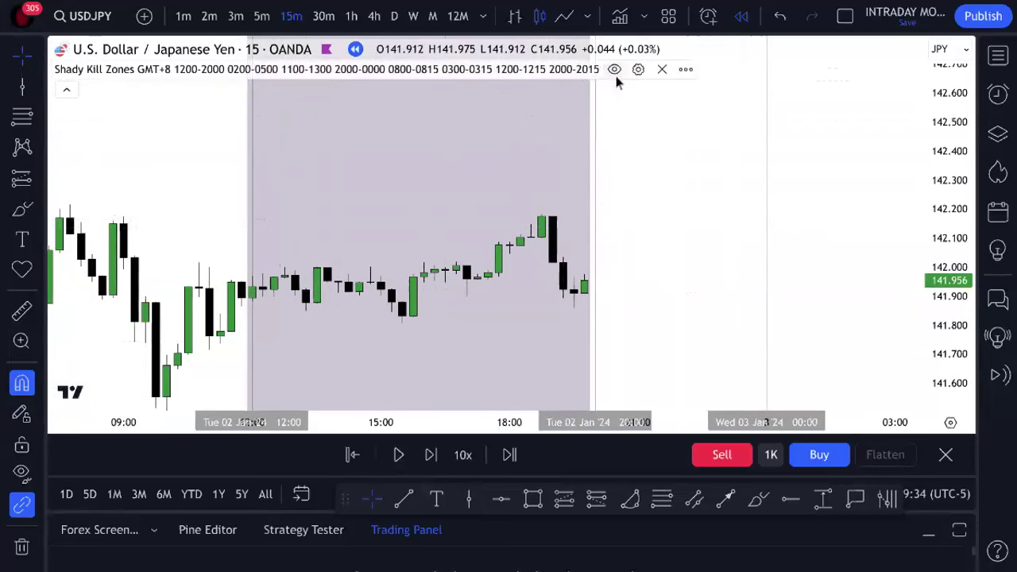
pyautogui.click(614, 70)
pyautogui.scroll(2, 404, 243)
pyautogui.moveTo(404, 243); pyautogui.dragTo(590, 217)
pyautogui.moveTo(858, 275); pyautogui.dragTo(749, 218)
pyautogui.scroll(-2, 749, 226)
pyautogui.moveTo(813, 246); pyautogui.dragTo(752, 259)
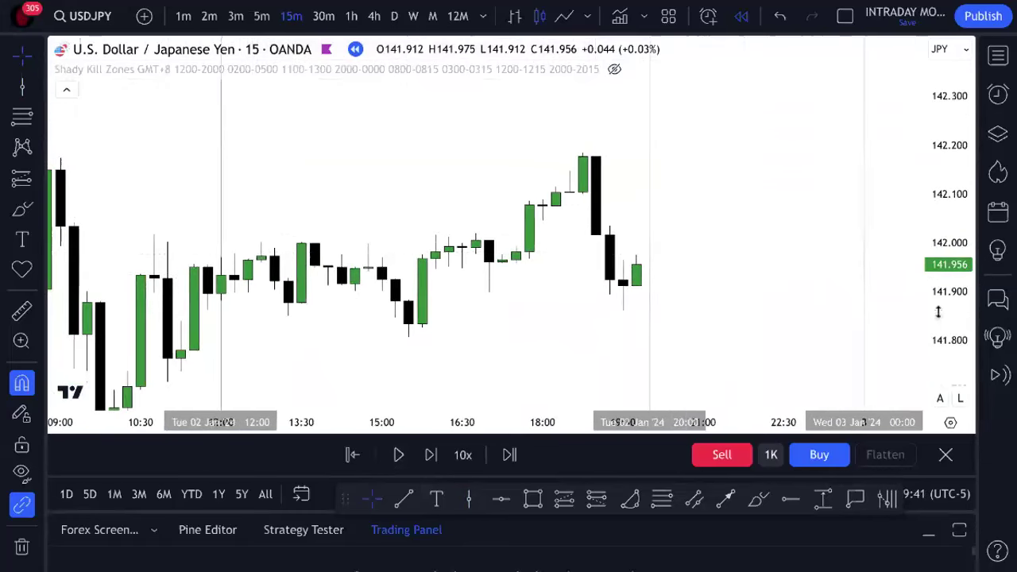
pyautogui.moveTo(937, 311); pyautogui.dragTo(938, 342)
pyautogui.moveTo(774, 284); pyautogui.dragTo(729, 304)
# - Add a two-line text label "NEW YORK LUNCH" and "12pm - 8pm" above the candles between 12:00 and 20:00, and collapse the indicator legend
pyautogui.click(438, 494)
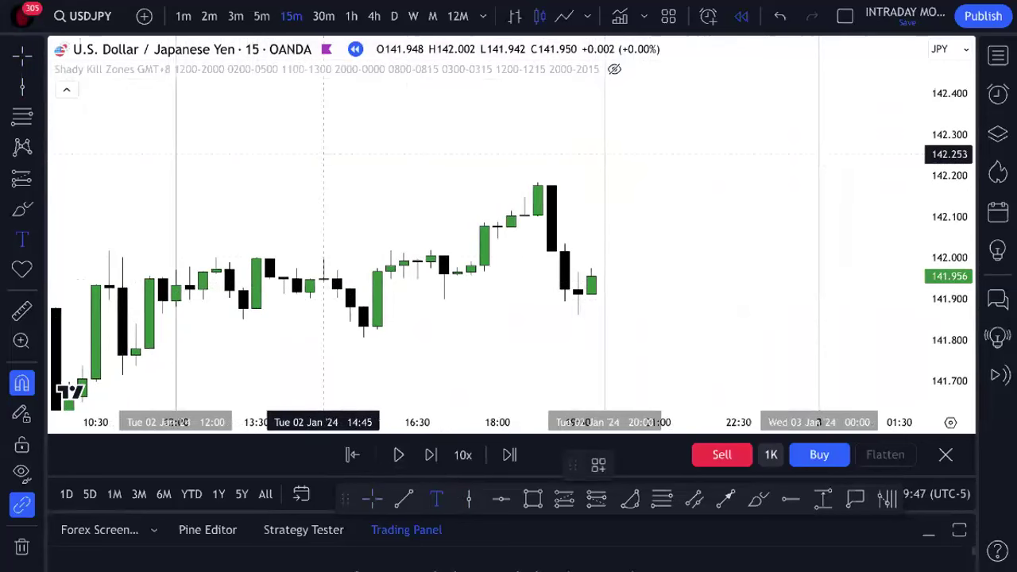
pyautogui.click(324, 154)
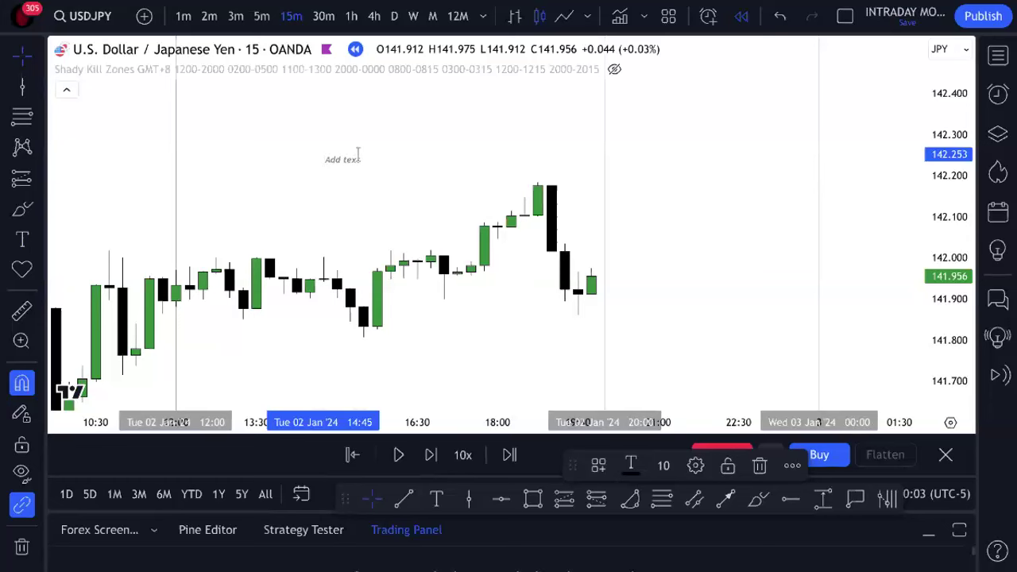
pyautogui.moveTo(568, 466); pyautogui.dragTo(537, 464)
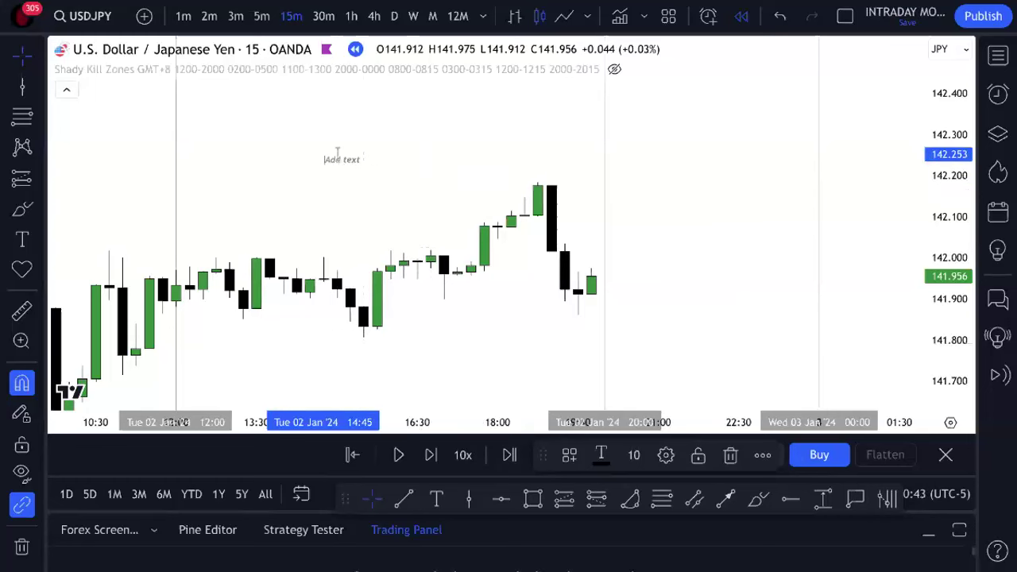
pyautogui.write('NEW YORK LUNCH')
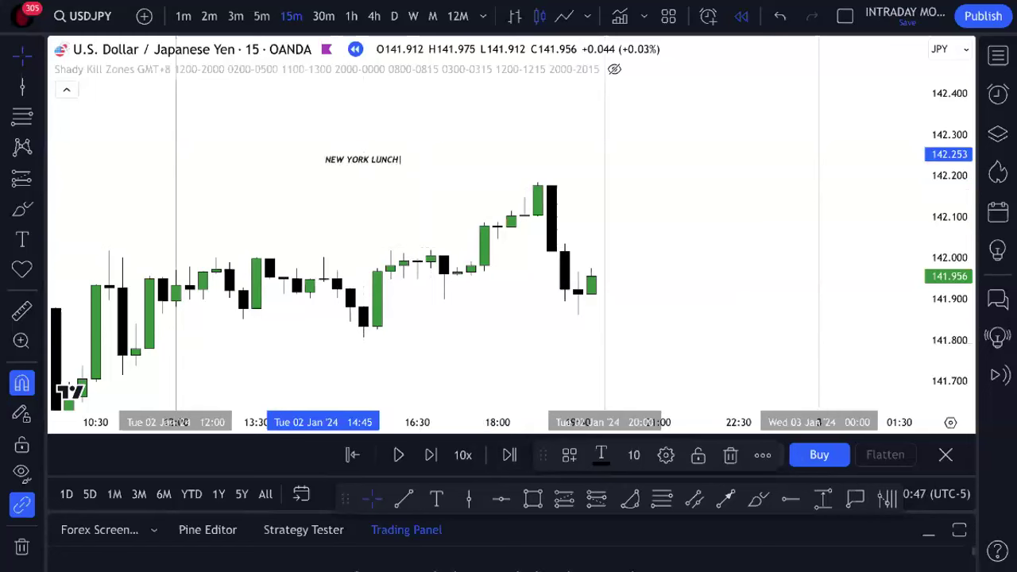
pyautogui.press('Return')
pyautogui.write('12pm - 8pm')
pyautogui.moveTo(415, 157); pyautogui.dragTo(403, 125)
pyautogui.click(67, 89)
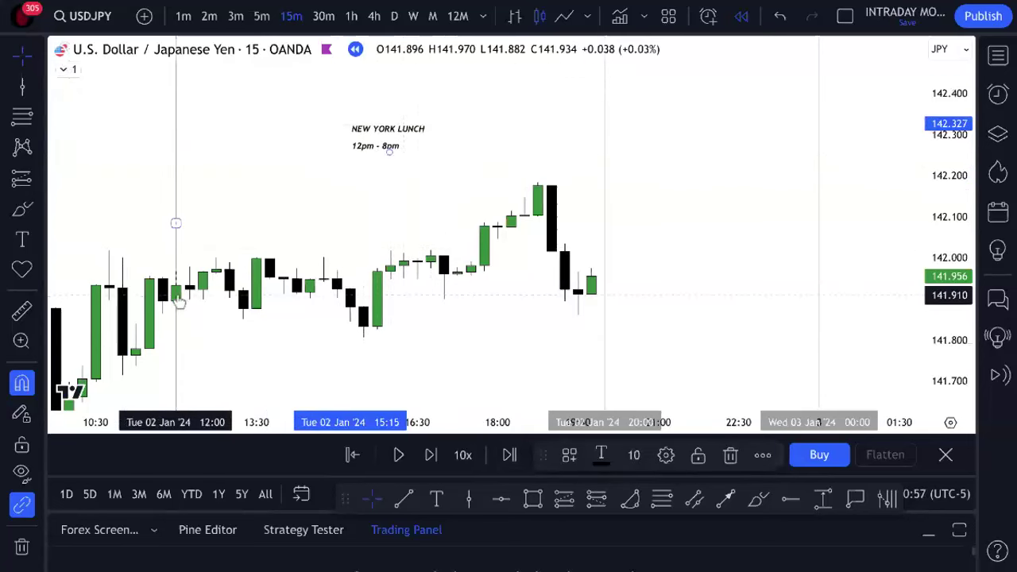
pyautogui.click(422, 366)
# - Trace the price swings between 12:00 and 20:00 with a red brush stroke and undo it
pyautogui.click(758, 498)
pyautogui.moveTo(187, 295)
pyautogui.mouseDown()
pyautogui.moveTo(239, 306)
pyautogui.moveTo(323, 253)
pyautogui.moveTo(378, 326)
pyautogui.moveTo(471, 275)
pyautogui.moveTo(564, 329)
pyautogui.mouseUp()
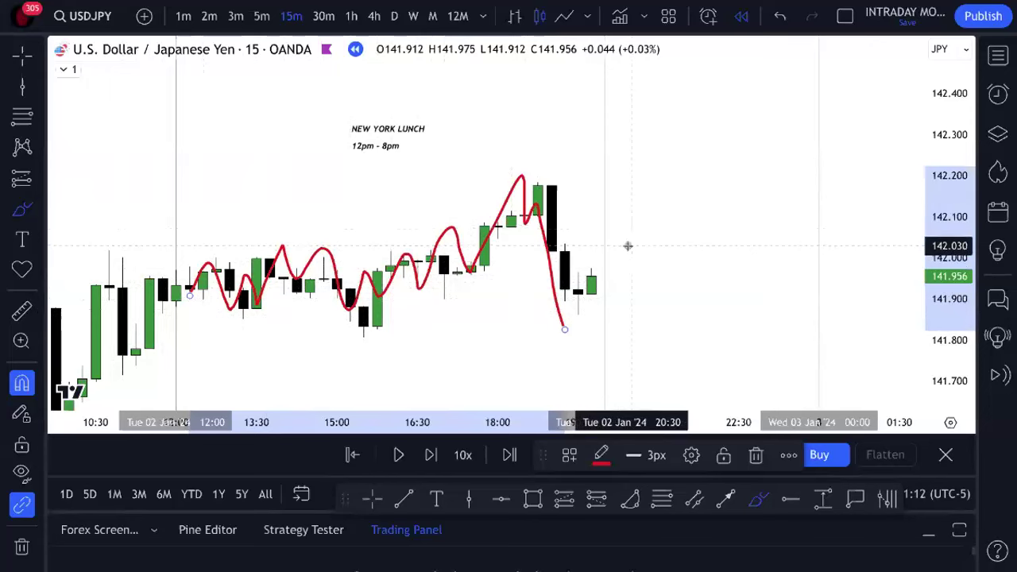
pyautogui.click(781, 18)
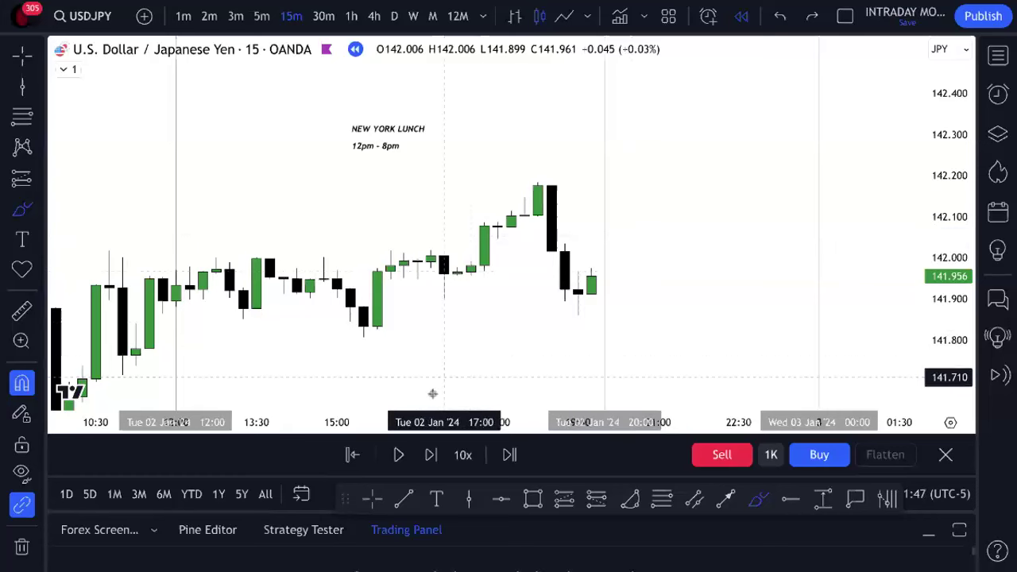
# - Draw a horizontal trend line from the 15:30 low at 141.807 to 3 January 00:00, styled as a solid blue line
pyautogui.moveTo(343, 510); pyautogui.dragTo(329, 498)
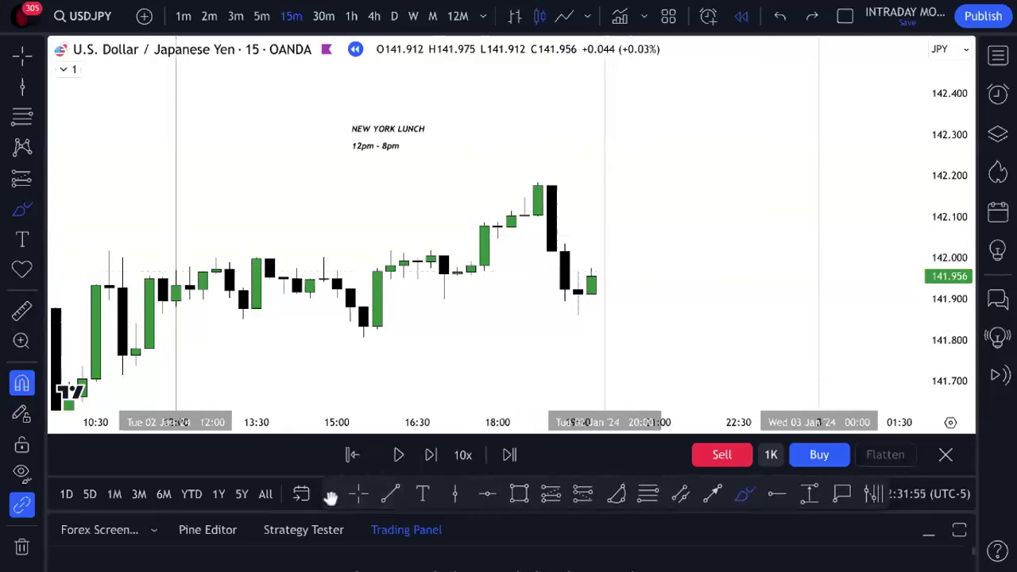
pyautogui.moveTo(332, 496); pyautogui.dragTo(328, 499)
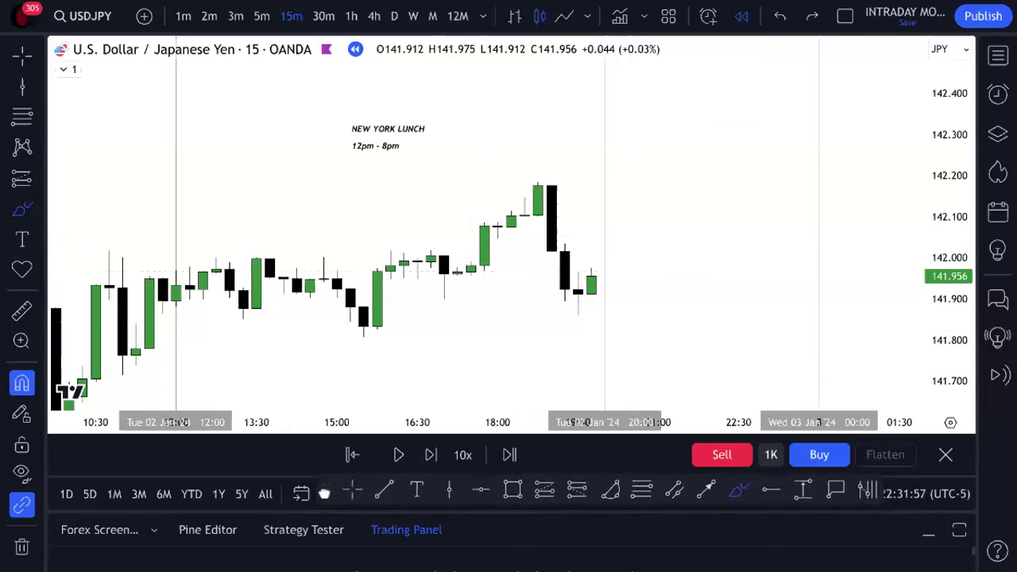
pyautogui.click(397, 495)
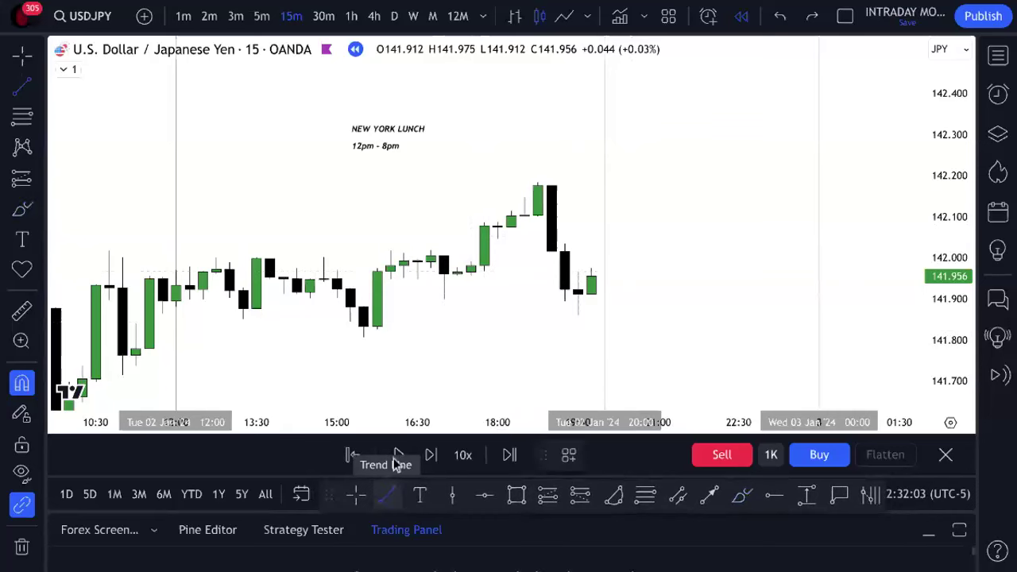
pyautogui.click(363, 337)
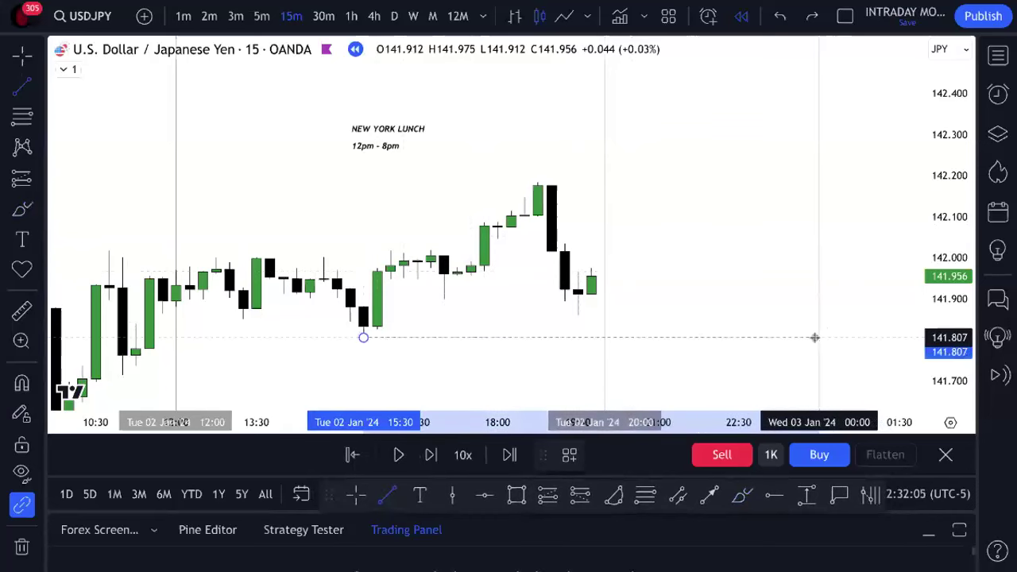
pyautogui.click(818, 338)
pyautogui.click(691, 454)
pyautogui.click(711, 492)
pyautogui.click(602, 454)
pyautogui.click(643, 480)
pyautogui.click(708, 324)
# - Draw a second horizontal blue trend line from the 19:30 low at 141.861 to 3 January 00:00
pyautogui.hotkey('alt', 't')
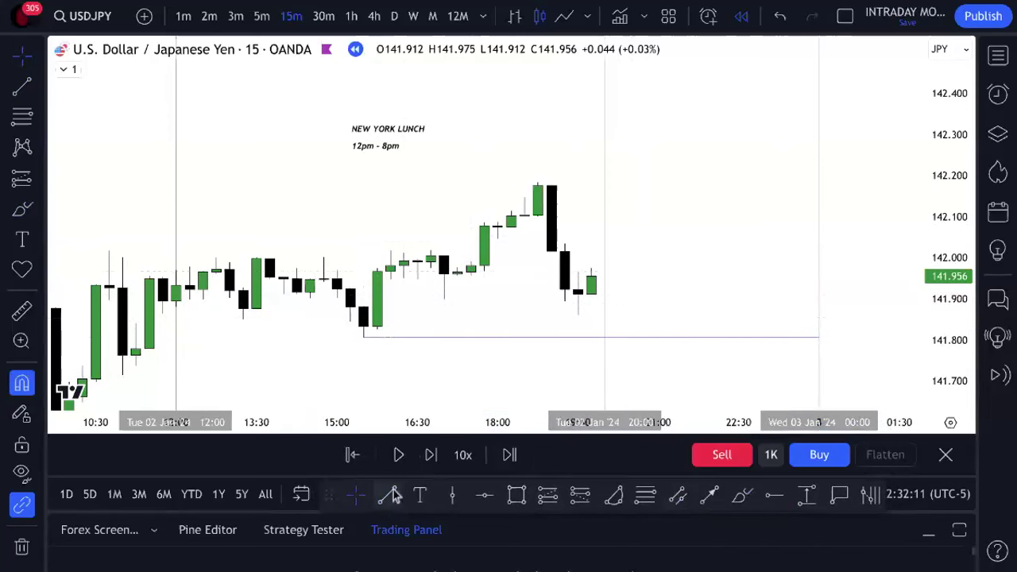
pyautogui.click(578, 314)
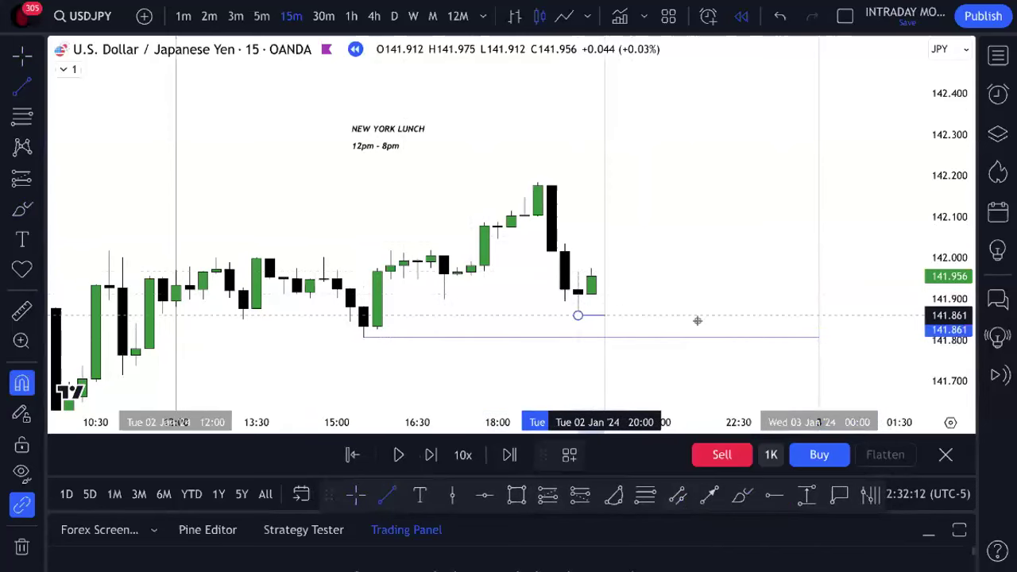
pyautogui.click(819, 316)
# - Draw a horizontal trend line from the 18:45 high at 142.184 to 3 January 00:00 and colour it red
pyautogui.click(387, 494)
pyautogui.click(538, 183)
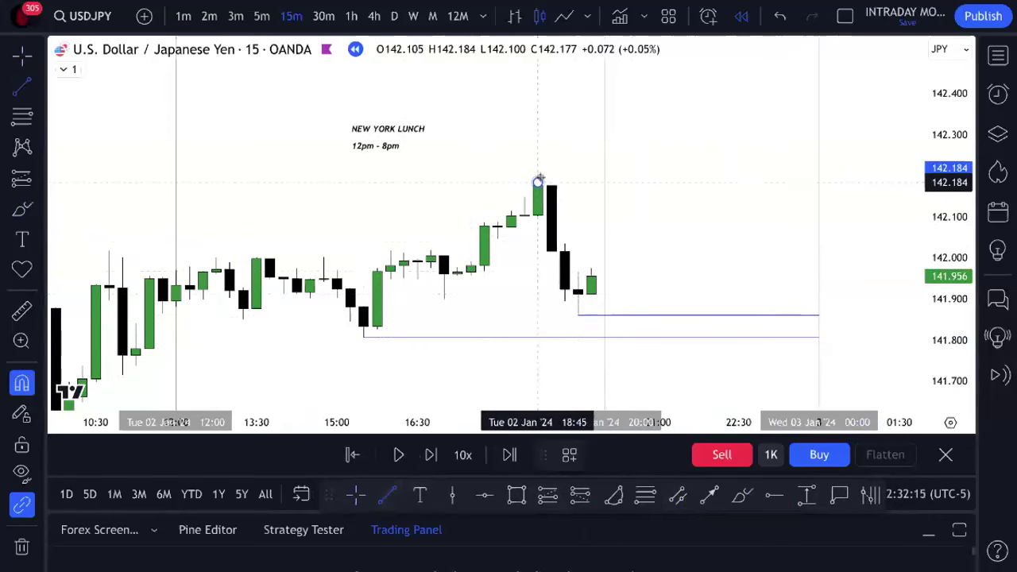
pyautogui.click(819, 182)
pyautogui.click(603, 454)
pyautogui.click(640, 504)
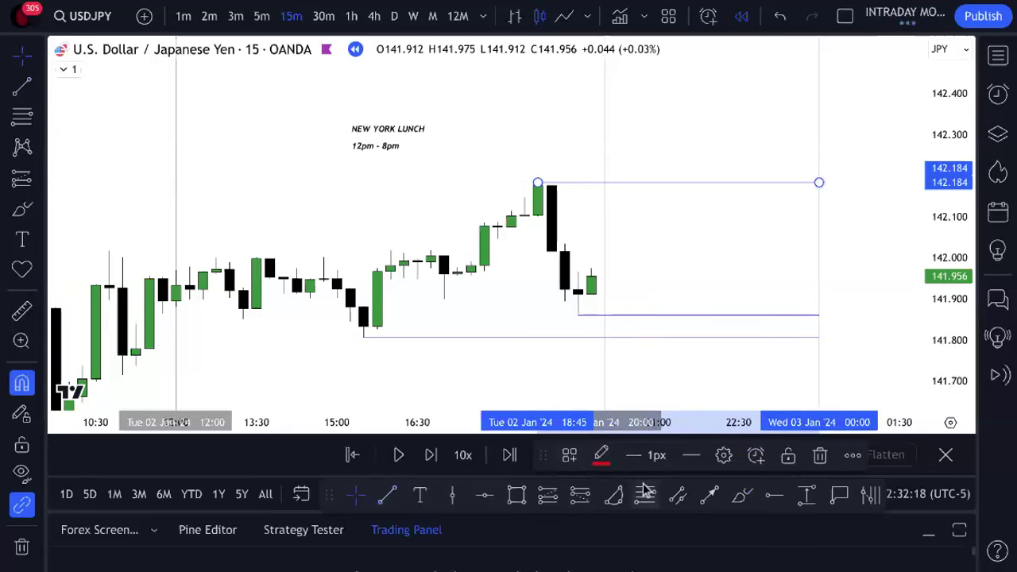
pyautogui.click(677, 244)
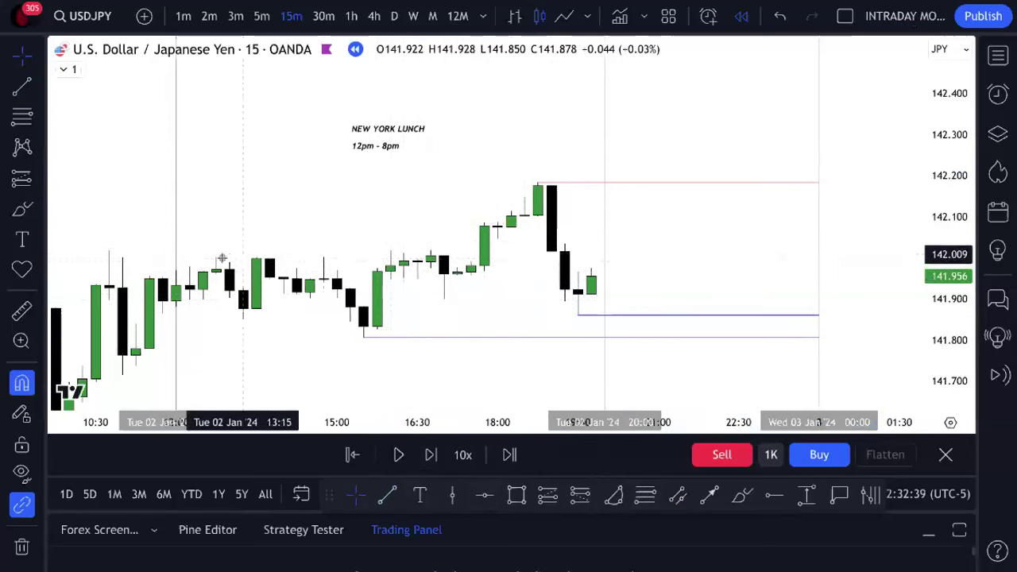
# - Advance the replay to the 20:00 candle and draw a dashed black horizontal line from it at 141.958 to 3 January 00:00
pyautogui.click(430, 456)
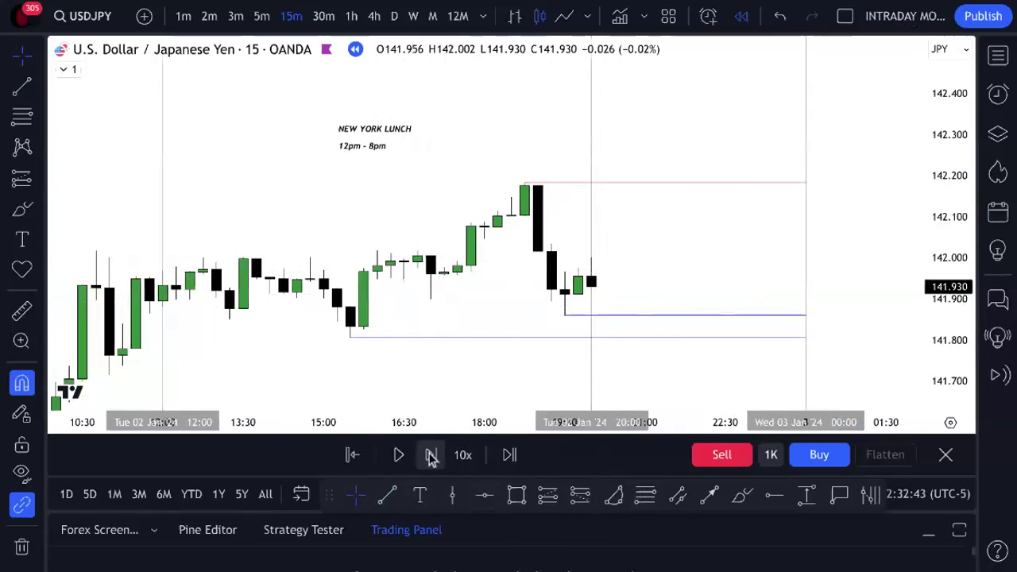
pyautogui.click(389, 492)
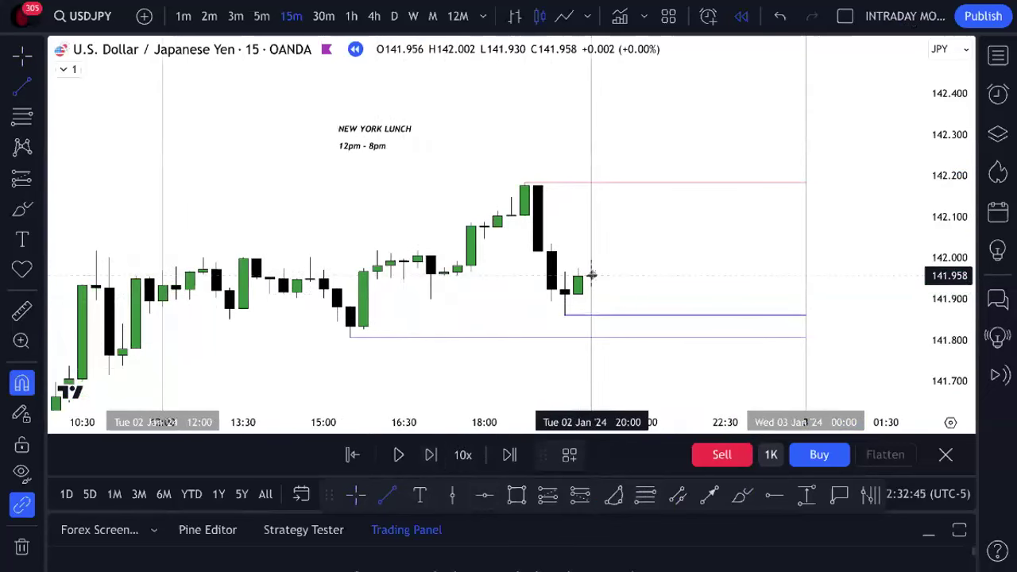
pyautogui.click(806, 257)
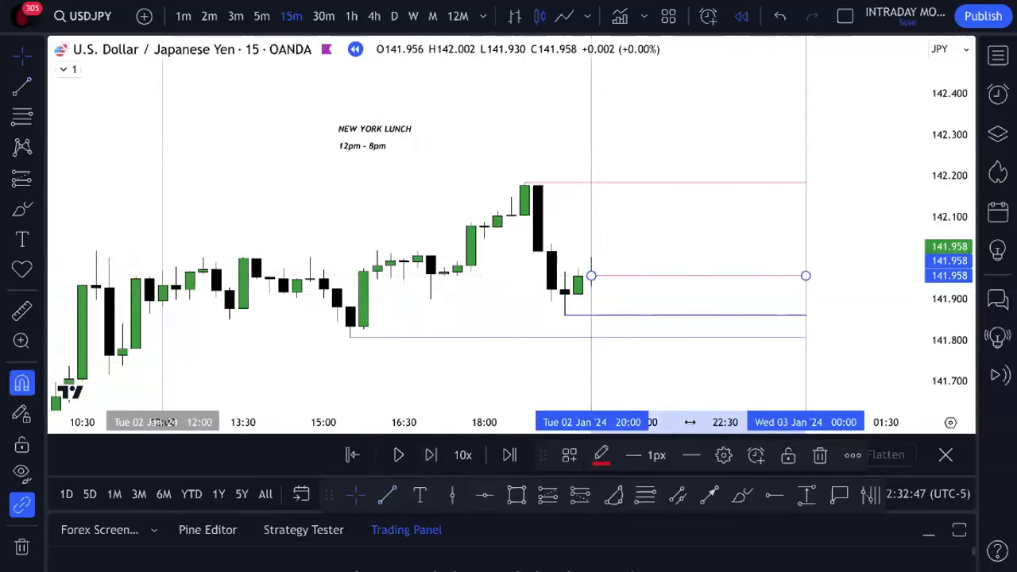
pyautogui.click(691, 455)
pyautogui.click(711, 520)
pyautogui.click(602, 455)
pyautogui.click(765, 274)
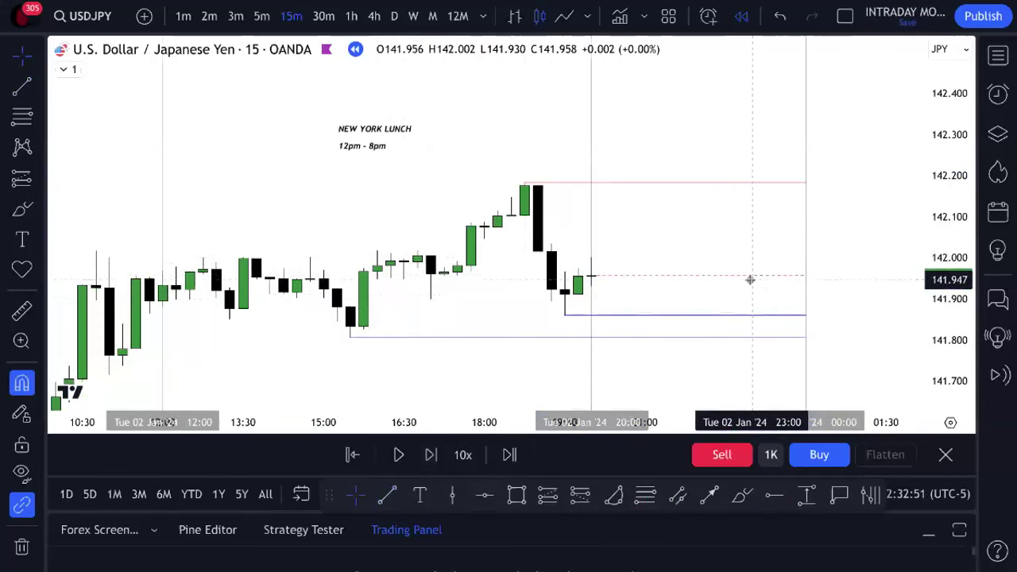
# - Label the dashed line at 141.958 with the text "FAIR VALUE OPEN"
pyautogui.doubleClick(752, 284)
pyautogui.write('FA')
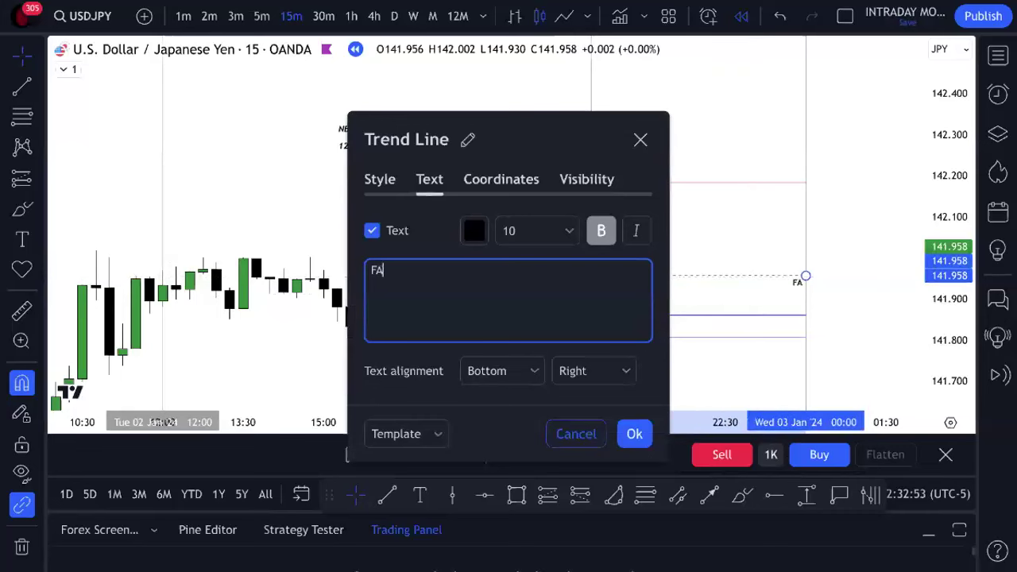
pyautogui.write('IR VAL')
pyautogui.press('BackSpace')
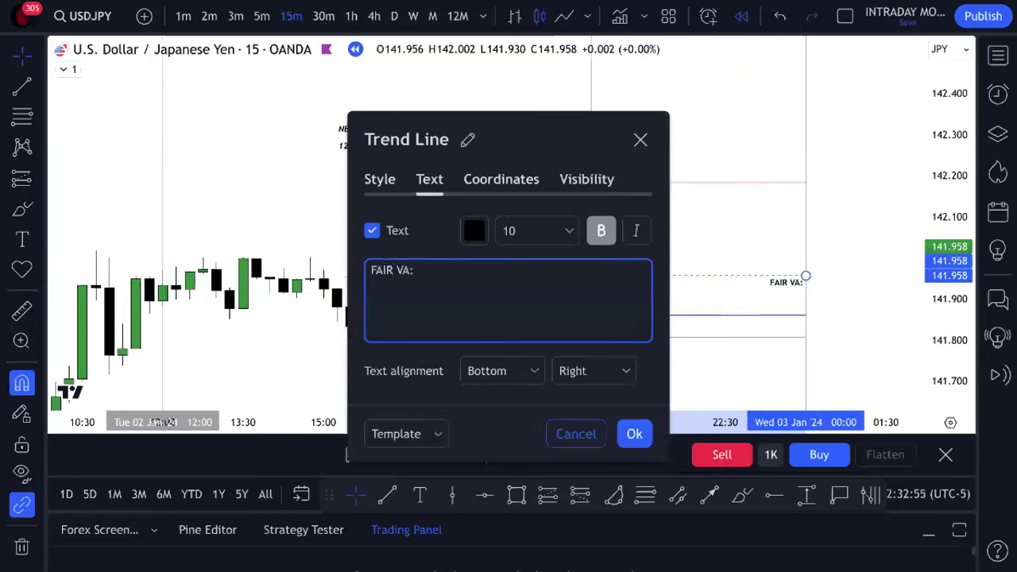
pyautogui.write('LUE ')
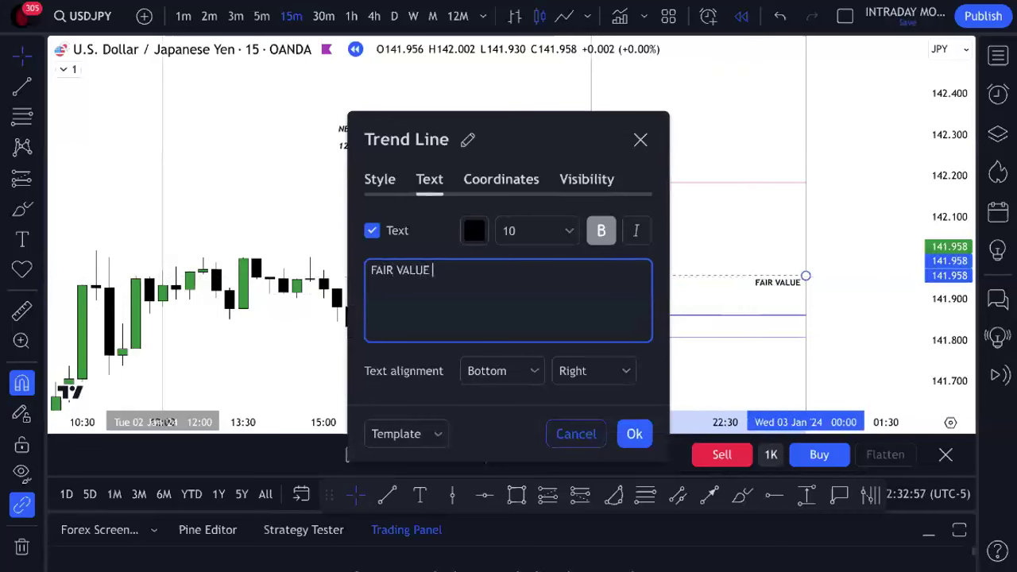
pyautogui.write('OPEN')
pyautogui.click(768, 274)
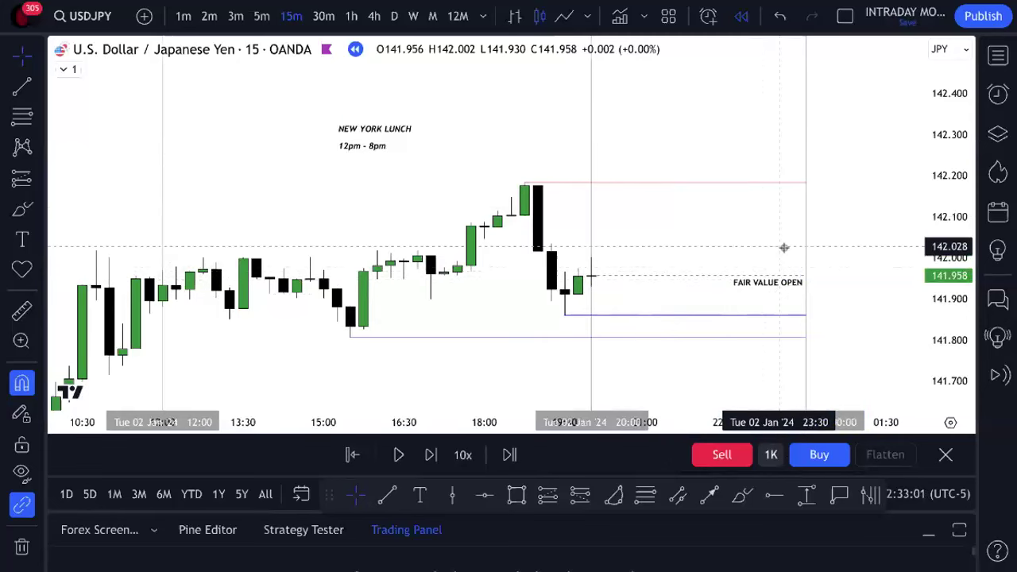
# - Advance the replay bar by bar to the 21:30 candle
pyautogui.click(434, 458)
pyautogui.click(434, 456)
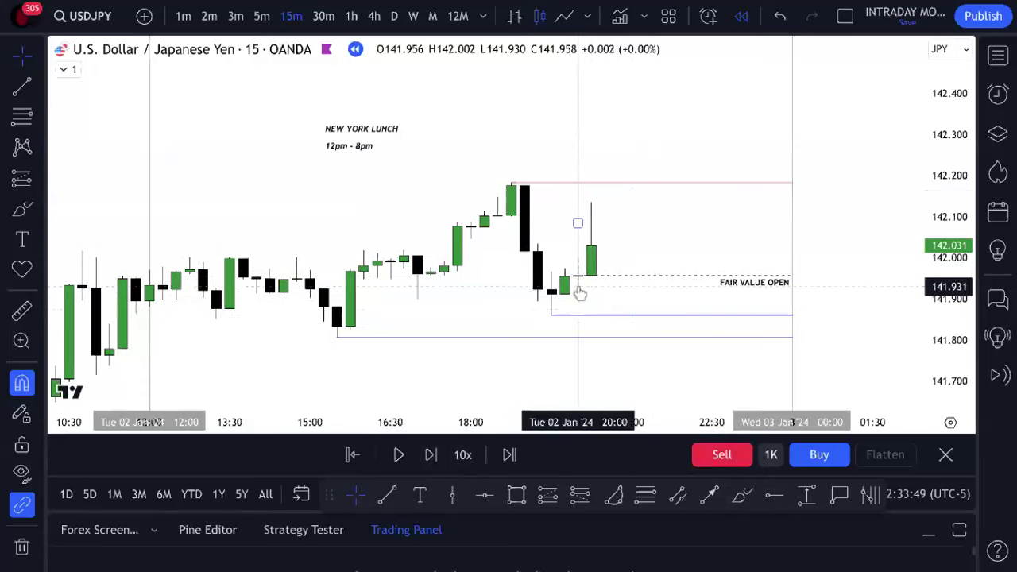
pyautogui.click(430, 454)
pyautogui.click(430, 455)
pyautogui.click(430, 455)
pyautogui.click(430, 454)
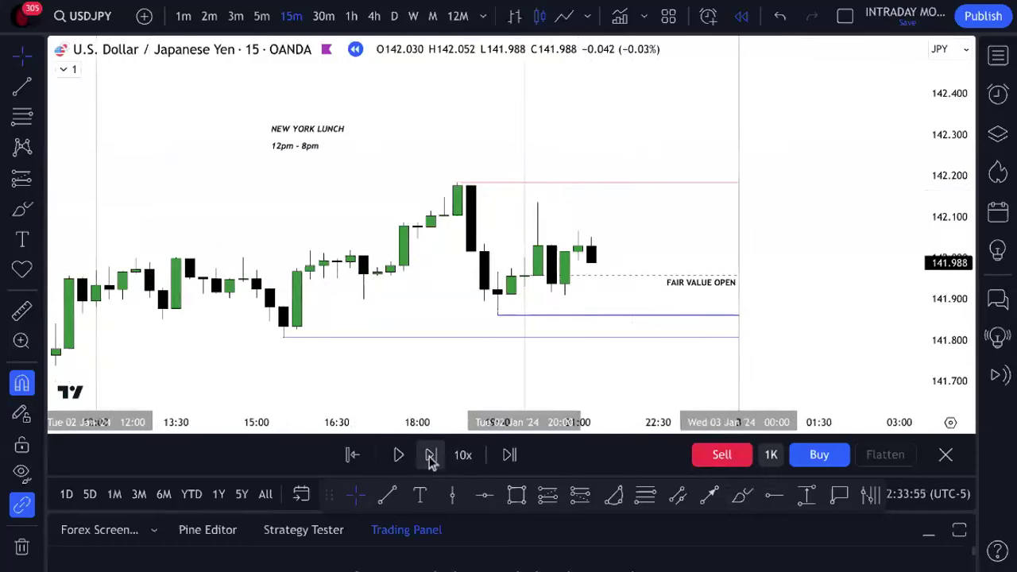
pyautogui.click(430, 454)
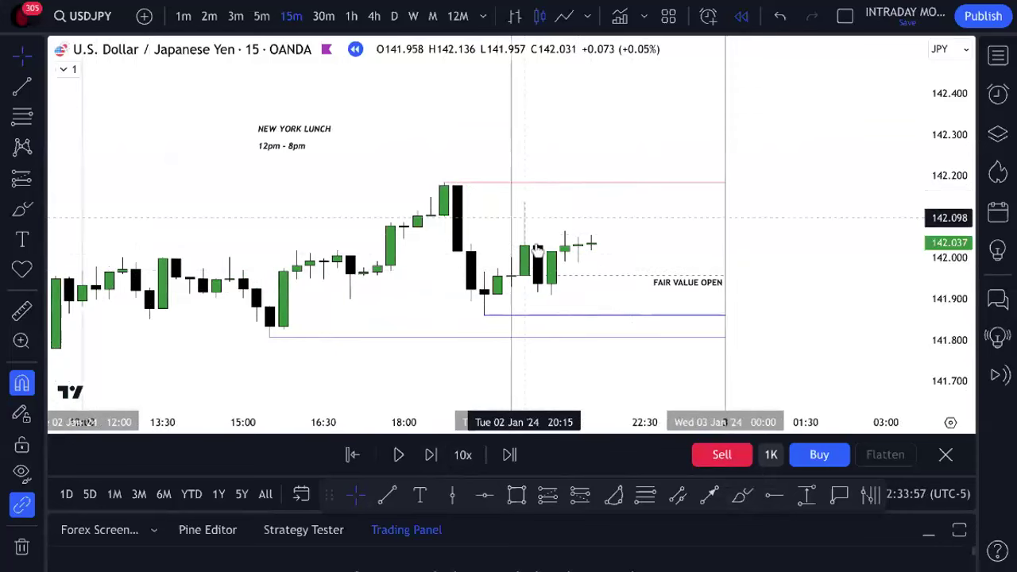
# - Brush a red zigzag over the candles after 20:00 and upward strokes from the fair value open, undoing each one
pyautogui.click(750, 494)
pyautogui.moveTo(515, 277)
pyautogui.mouseDown()
pyautogui.moveTo(543, 290)
pyautogui.moveTo(567, 218)
pyautogui.moveTo(595, 213)
pyautogui.mouseUp()
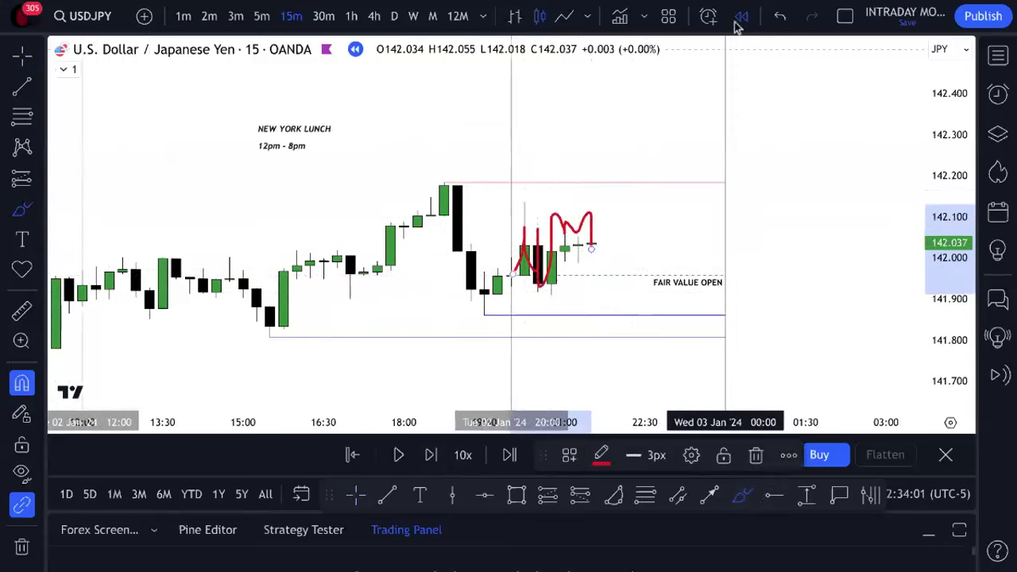
pyautogui.click(778, 19)
pyautogui.moveTo(512, 276); pyautogui.dragTo(524, 181)
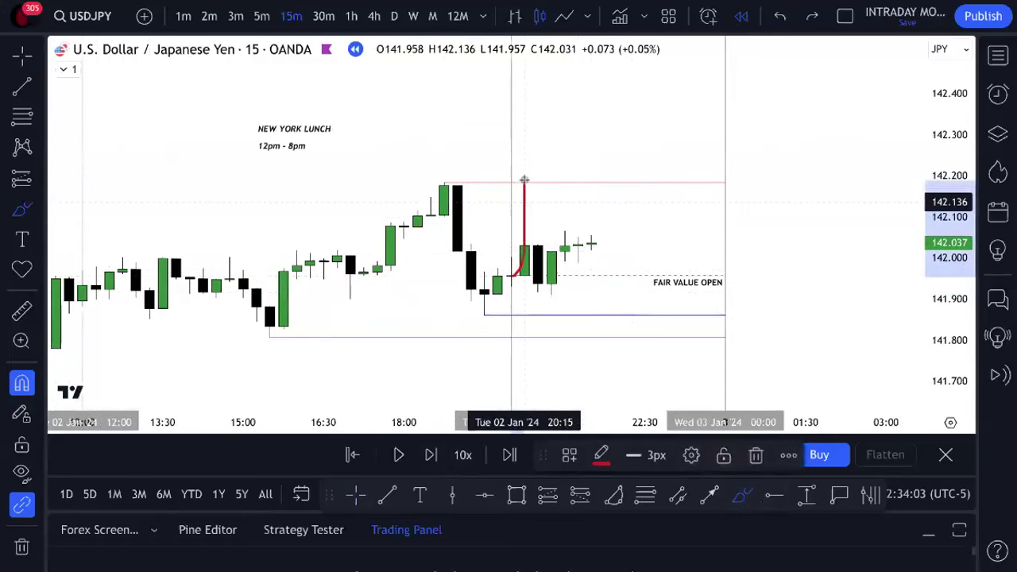
pyautogui.click(779, 19)
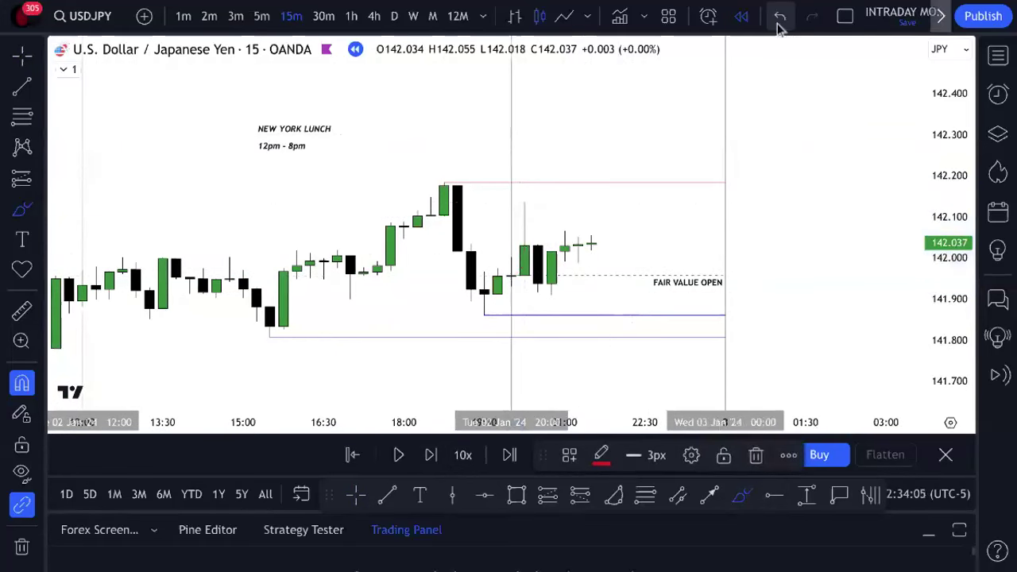
pyautogui.moveTo(512, 278); pyautogui.dragTo(526, 198)
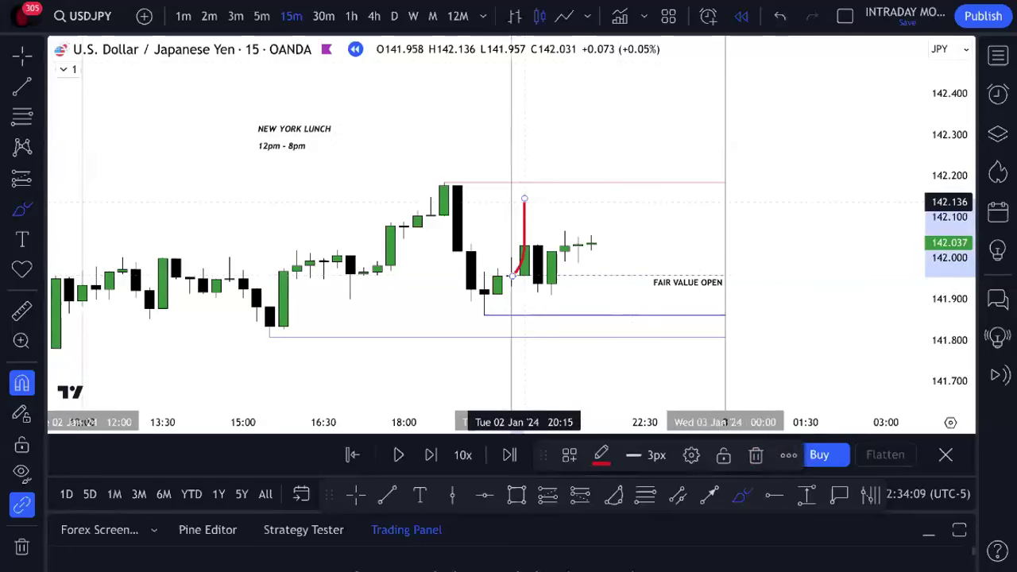
pyautogui.click(777, 18)
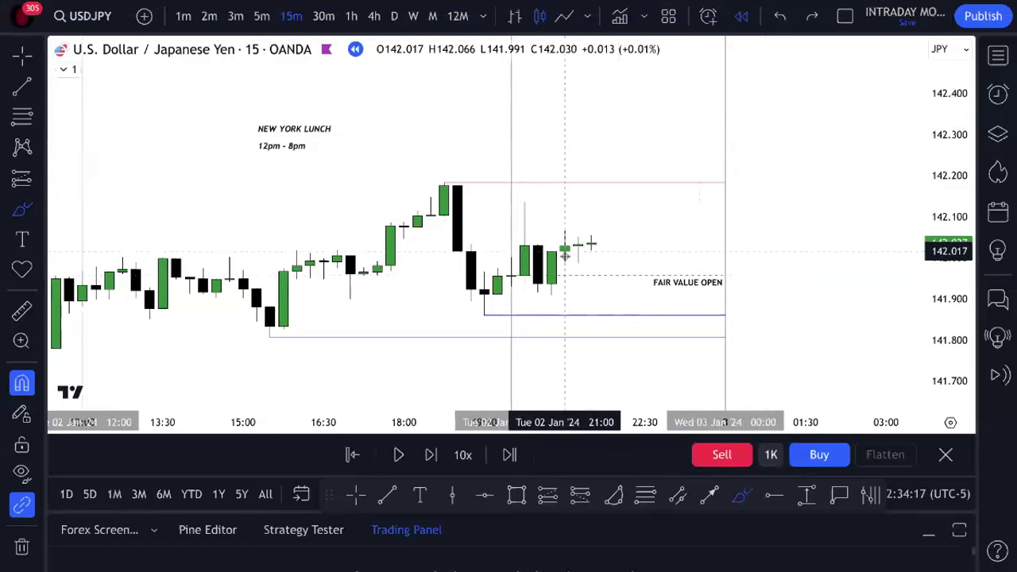
# - Advance the 15-minute replay bar by bar to the 23:15 candle on 2 January
pyautogui.click(431, 455)
pyautogui.click(431, 455)
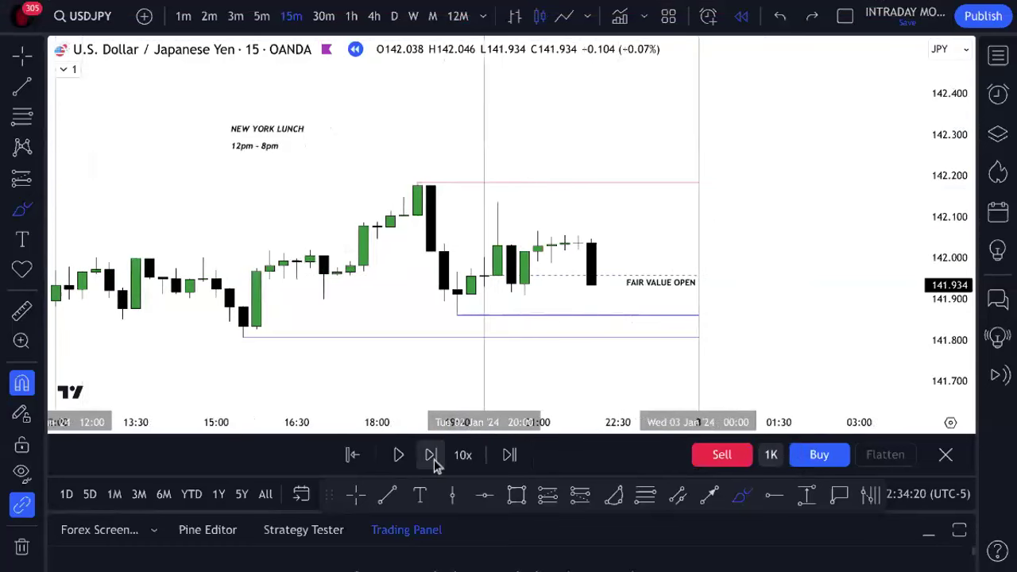
pyautogui.click(431, 456)
pyautogui.click(430, 455)
pyautogui.click(431, 456)
pyautogui.click(431, 455)
pyautogui.click(430, 455)
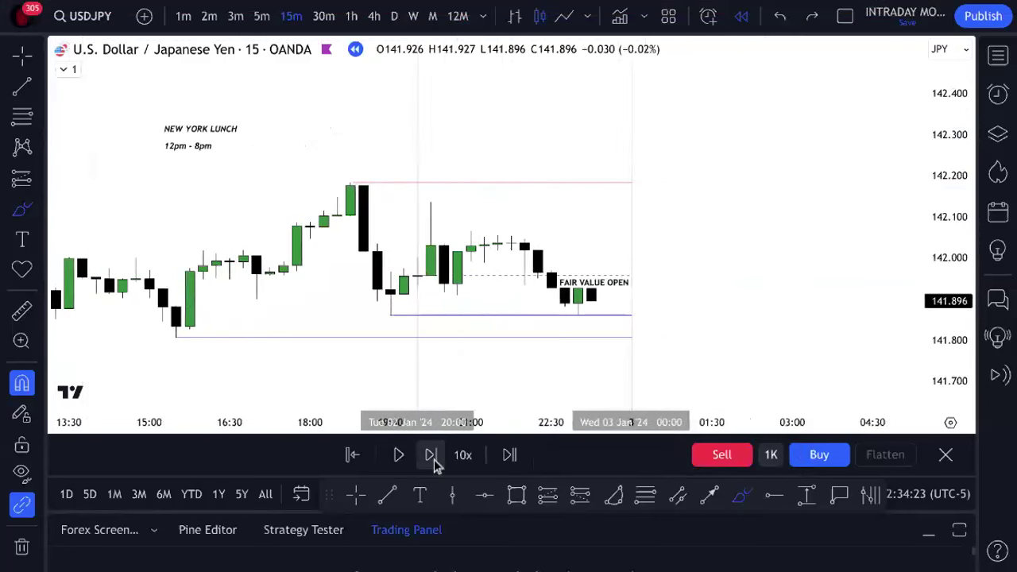
# - Cut the 15-minute replay back to the 2 January 23:15 starting point
pyautogui.click(352, 454)
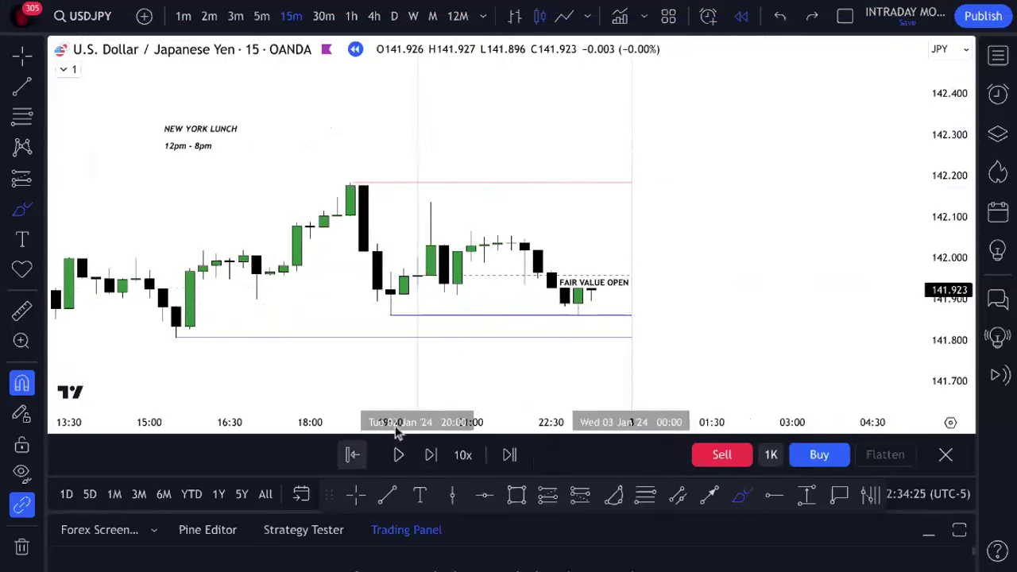
pyautogui.click(590, 300)
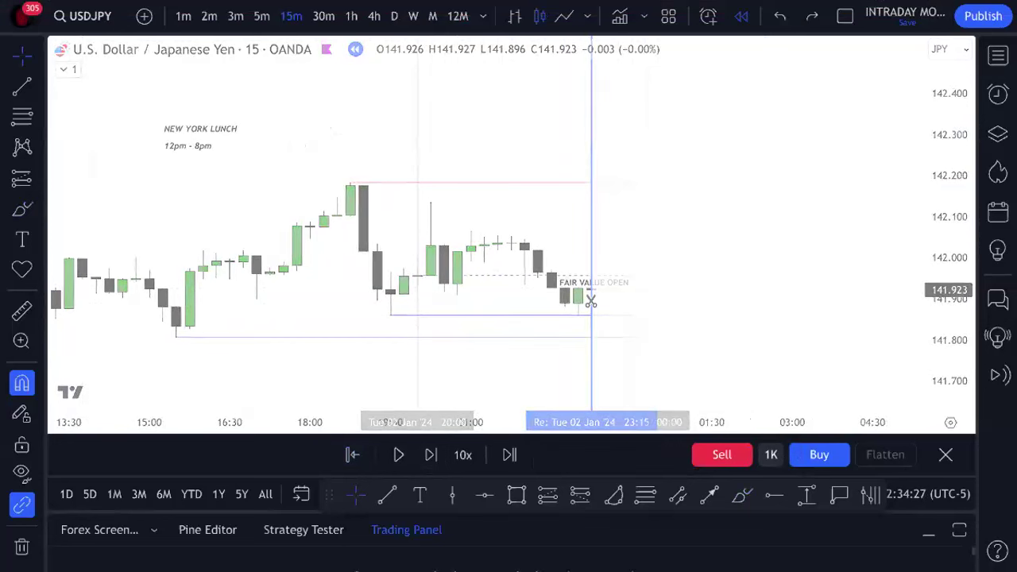
pyautogui.moveTo(940, 350); pyautogui.dragTo(939, 292)
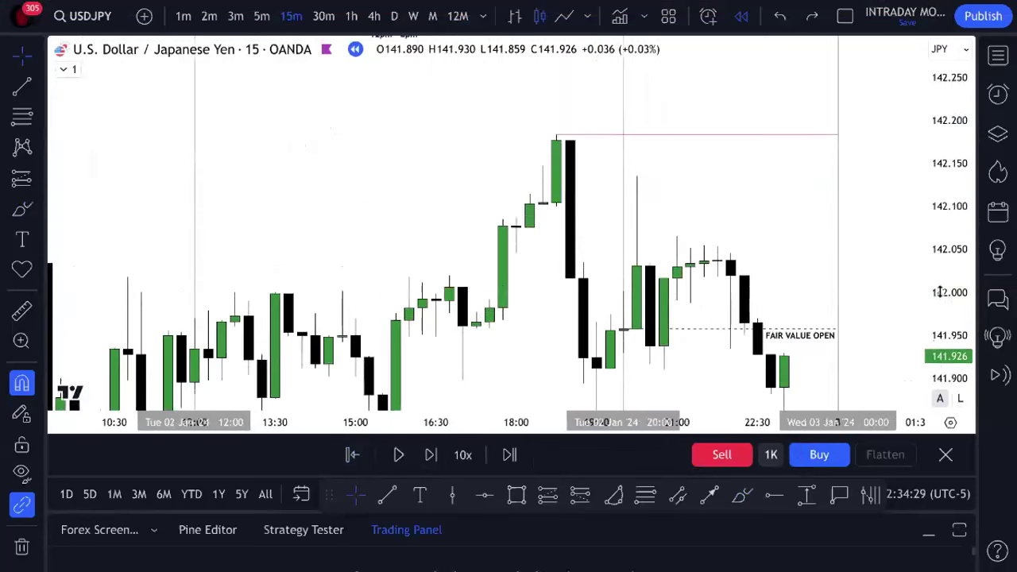
pyautogui.moveTo(483, 302); pyautogui.dragTo(465, 232)
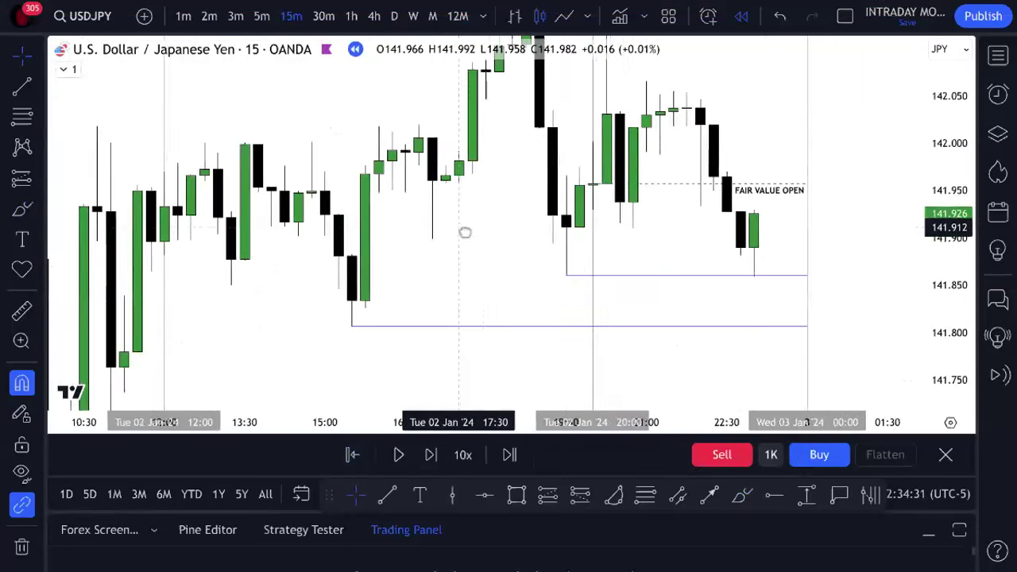
pyautogui.doubleClick(967, 329)
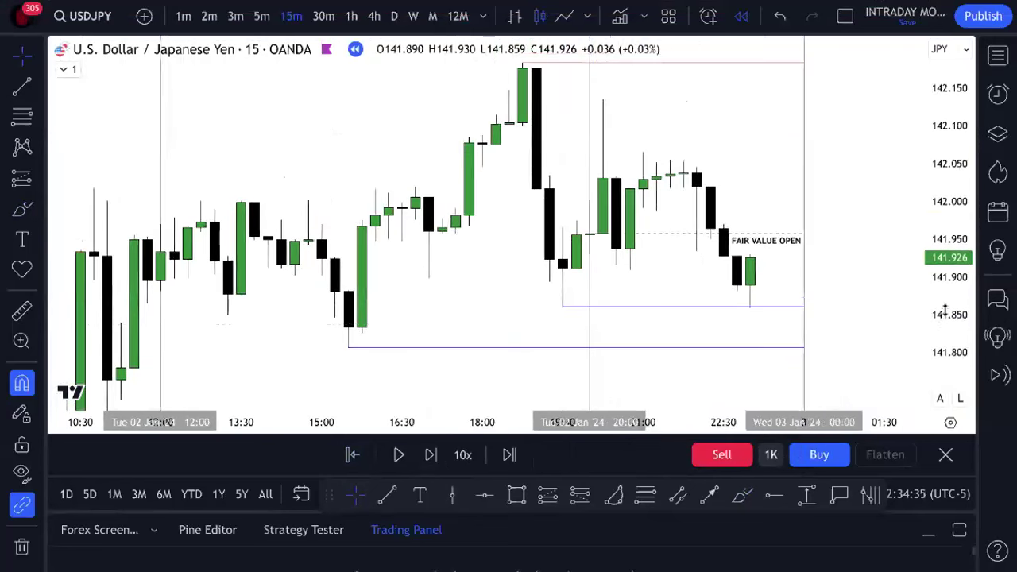
pyautogui.moveTo(945, 311); pyautogui.dragTo(940, 332)
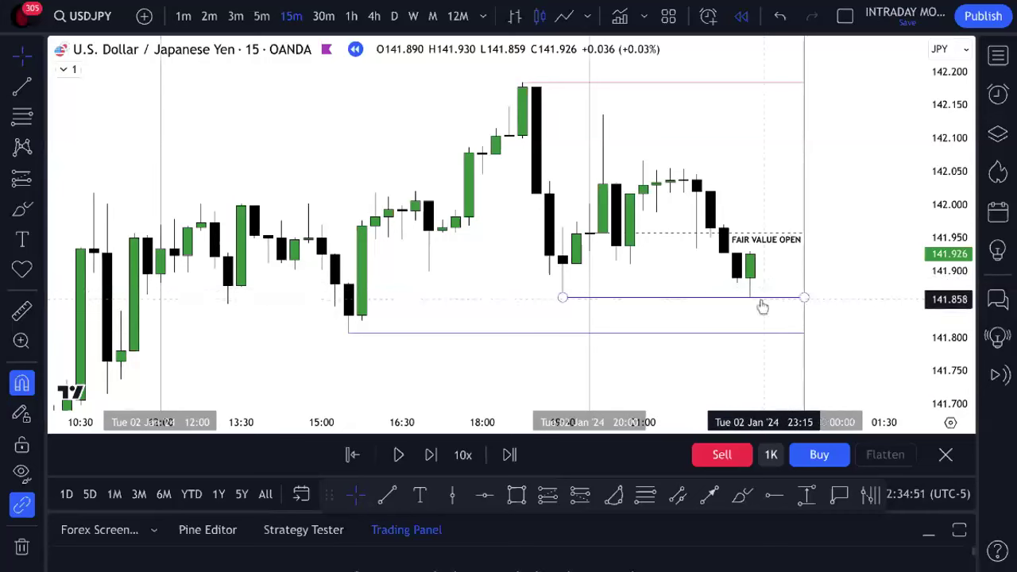
pyautogui.scroll(1, 862, 301)
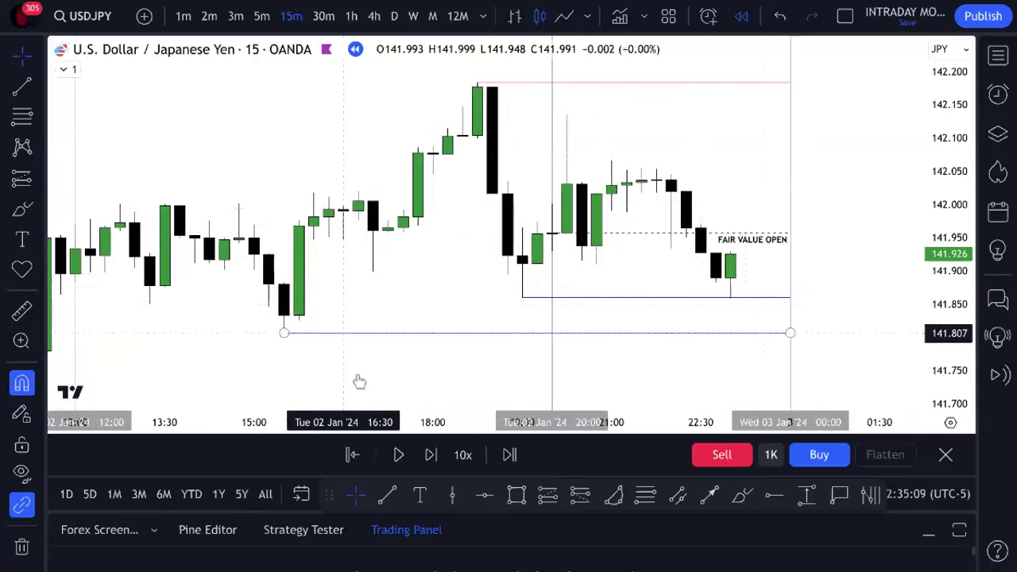
# - Switch the chart to the 1-minute timeframe and cut the replay back so that it ends with the 23:03 candle
pyautogui.click(183, 16)
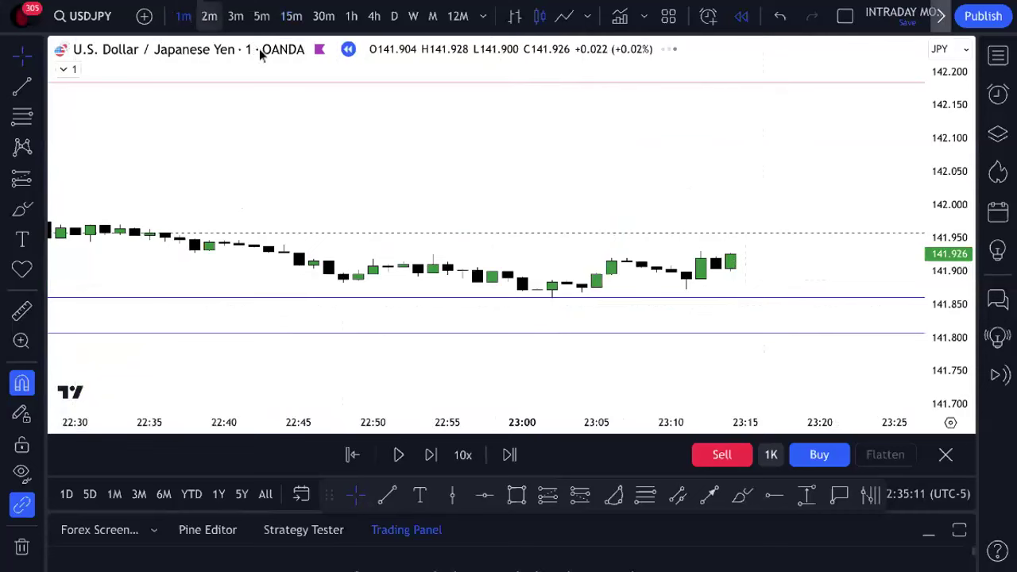
pyautogui.moveTo(946, 357); pyautogui.dragTo(917, 141)
pyautogui.scroll(5, 860, 347)
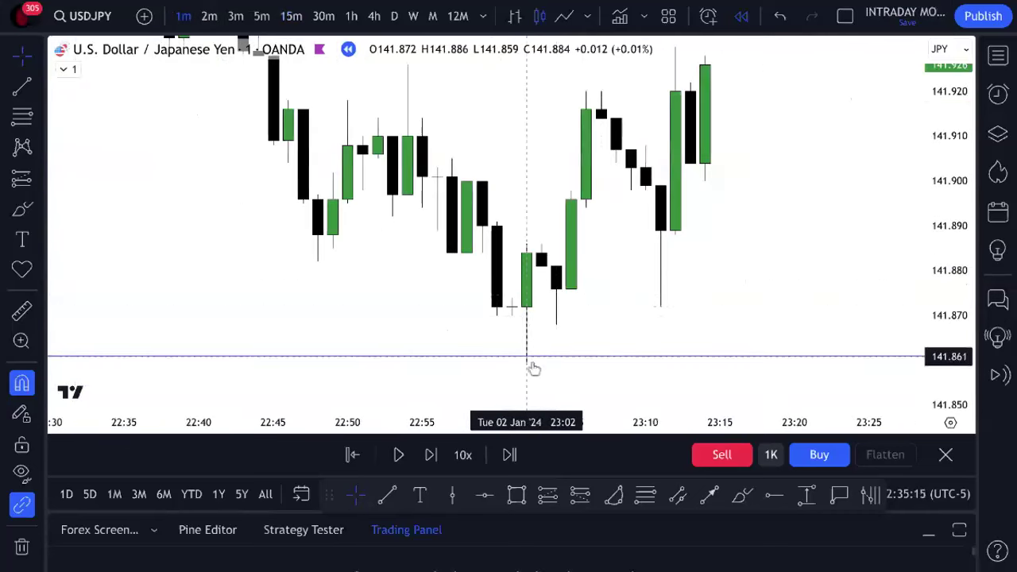
pyautogui.click(352, 454)
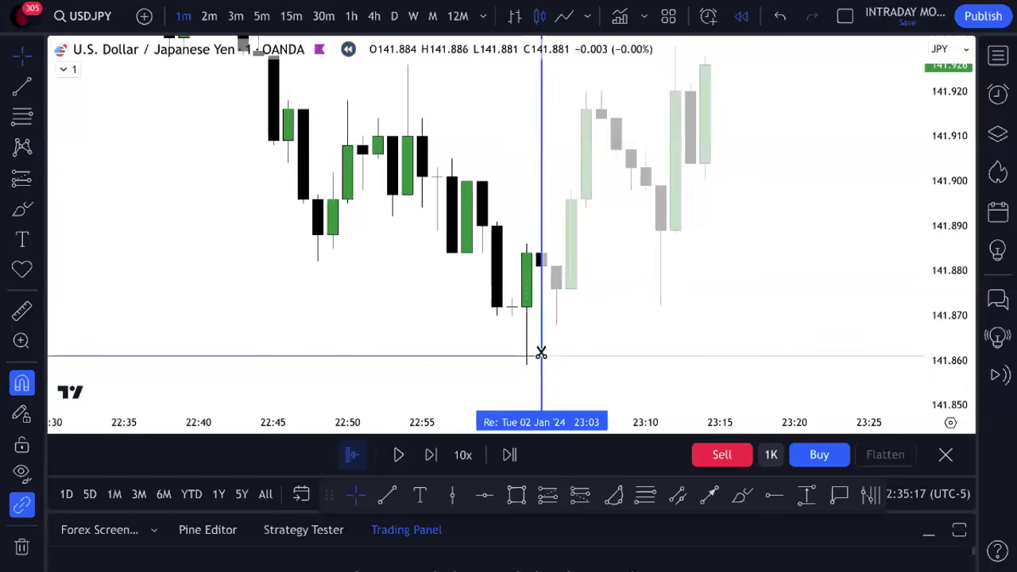
pyautogui.click(556, 326)
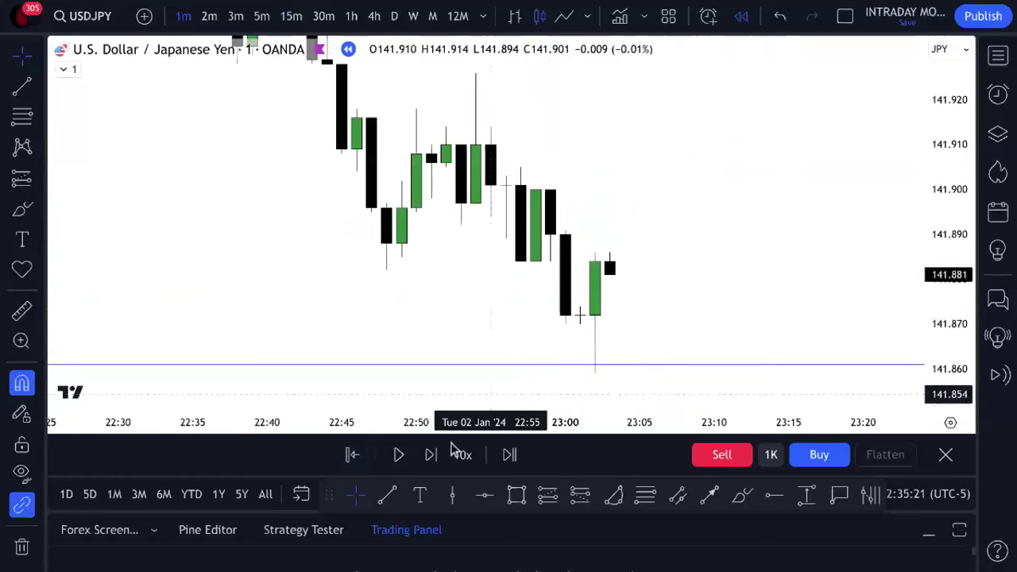
# - Label the 15-minute swing low line with the text "15m swing low hit", placed on the line around 22:52
pyautogui.click(420, 494)
pyautogui.click(482, 358)
pyautogui.write('15m swing low hit')
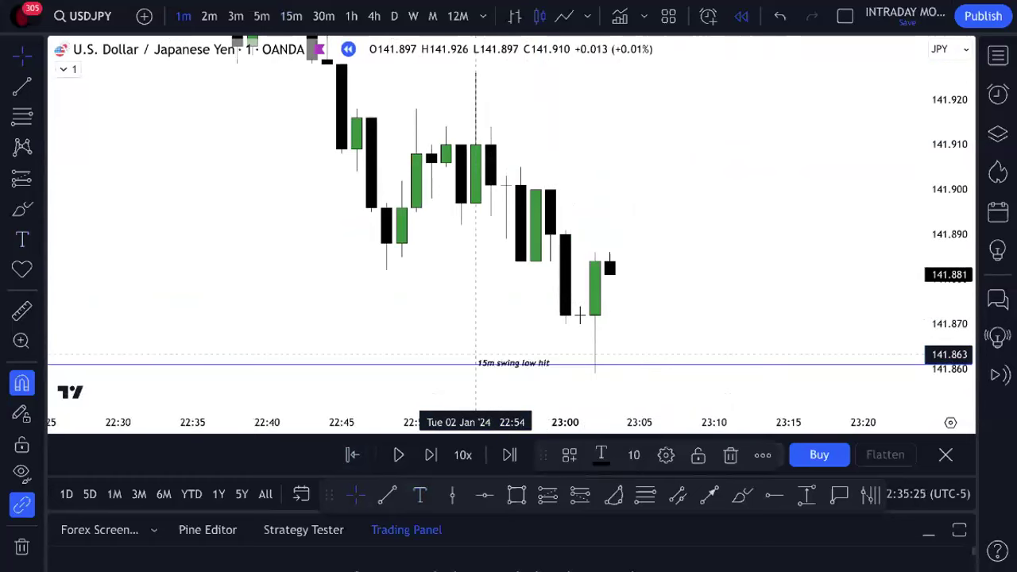
pyautogui.moveTo(550, 363); pyautogui.dragTo(524, 361)
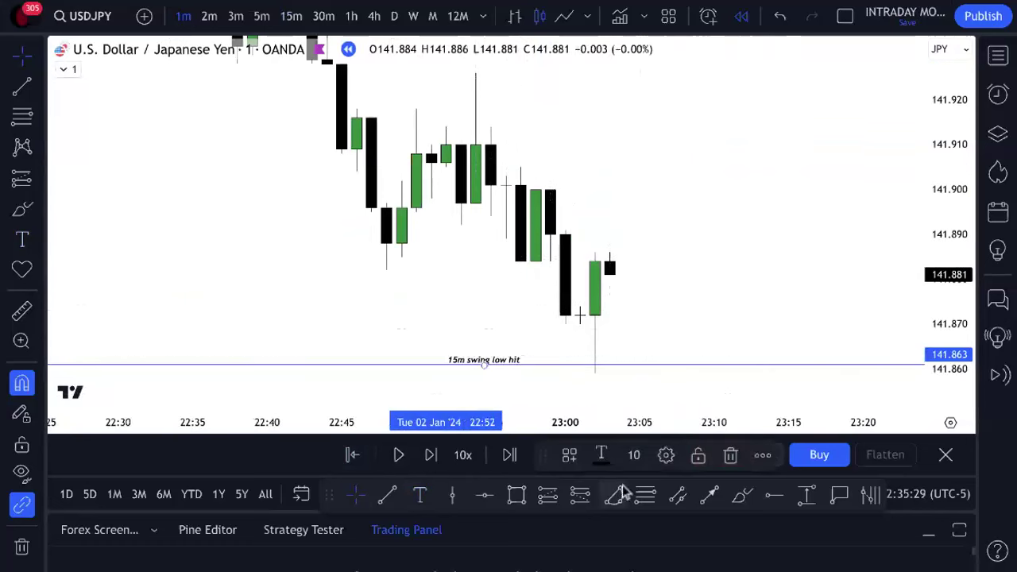
# - Draw a rectangle from 23:01 to 23:12 between 141.874 and 141.881 and give it a light purple fill
pyautogui.click(516, 495)
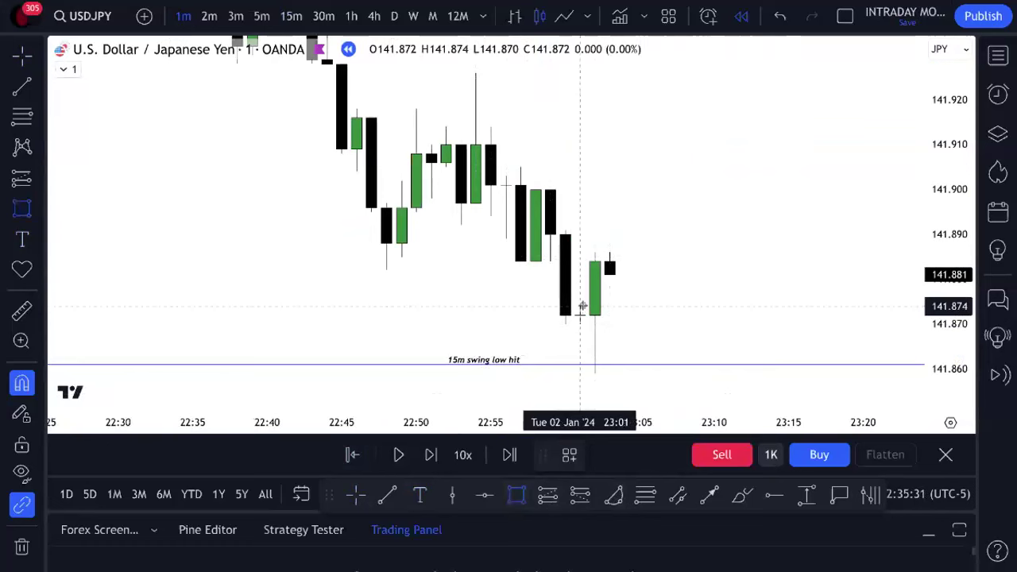
pyautogui.moveTo(583, 306)
pyautogui.mouseDown()
pyautogui.moveTo(610, 275)
pyautogui.moveTo(708, 279)
pyautogui.moveTo(754, 262)
pyautogui.mouseUp()
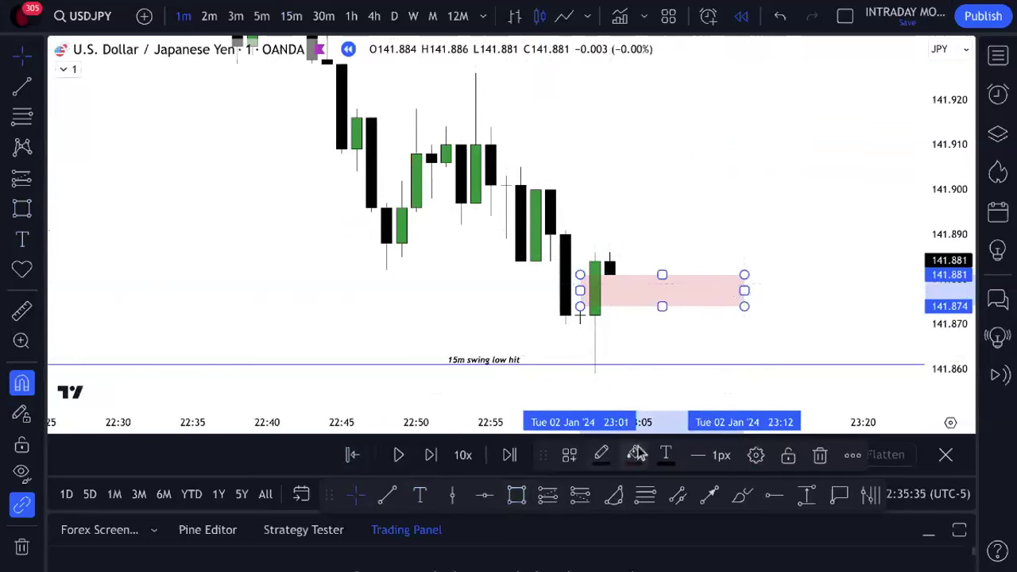
pyautogui.click(636, 453)
pyautogui.click(710, 494)
pyautogui.click(855, 257)
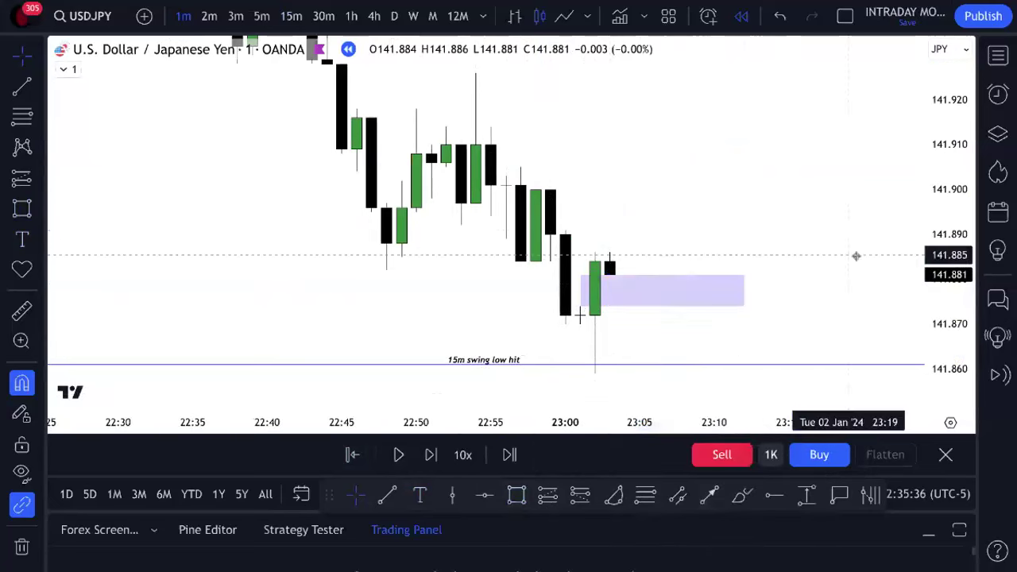
pyautogui.click(742, 308)
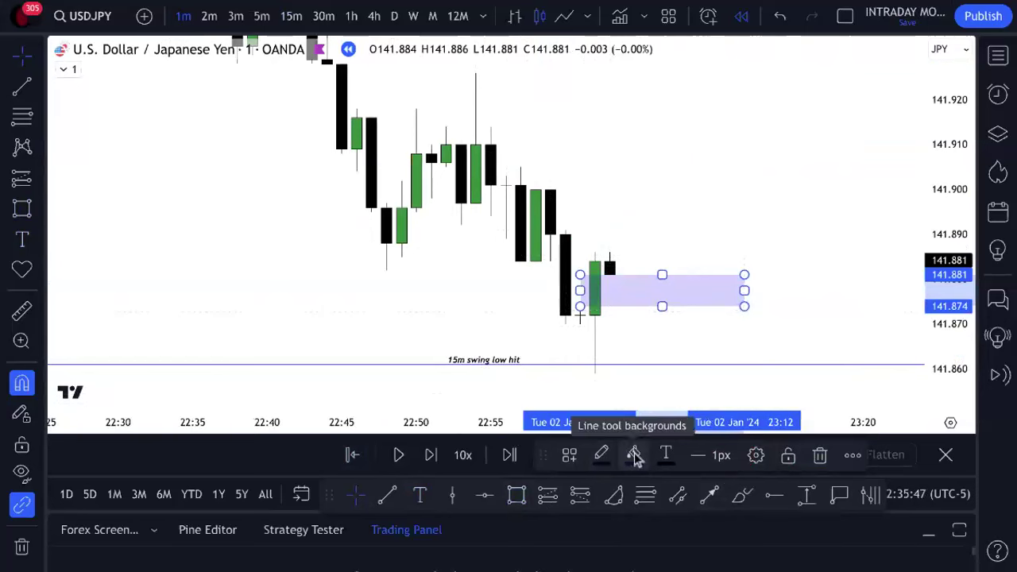
pyautogui.click(752, 202)
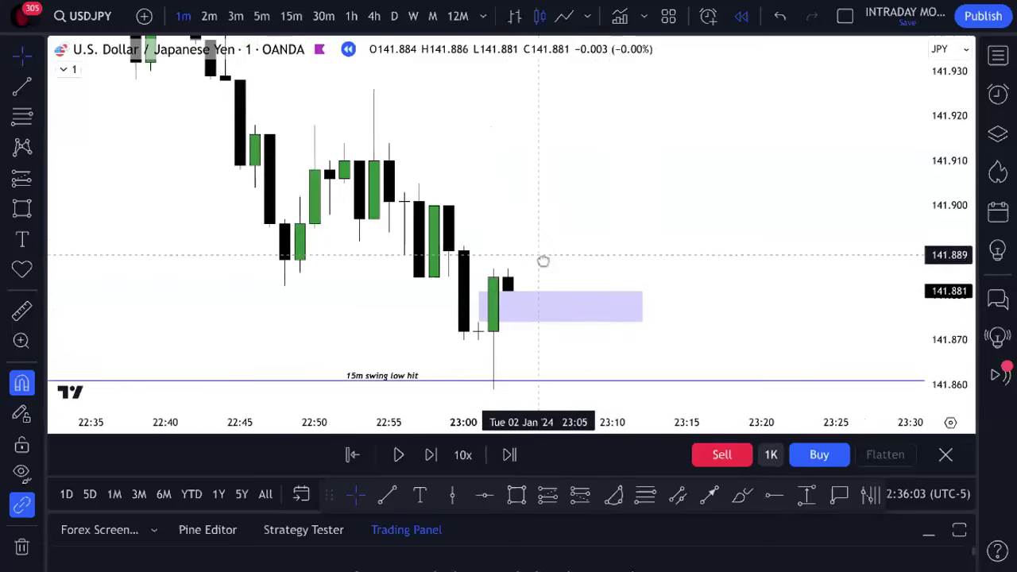
# - Advance the 1-minute replay bar by bar to the 23:07 candle
pyautogui.click(432, 455)
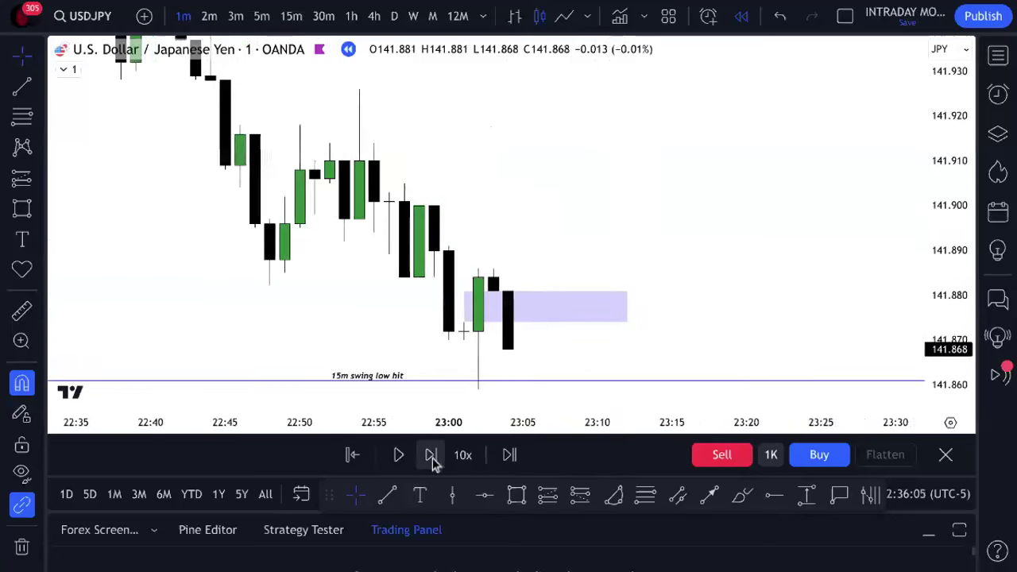
pyautogui.click(432, 455)
pyautogui.moveTo(725, 346); pyautogui.dragTo(746, 252)
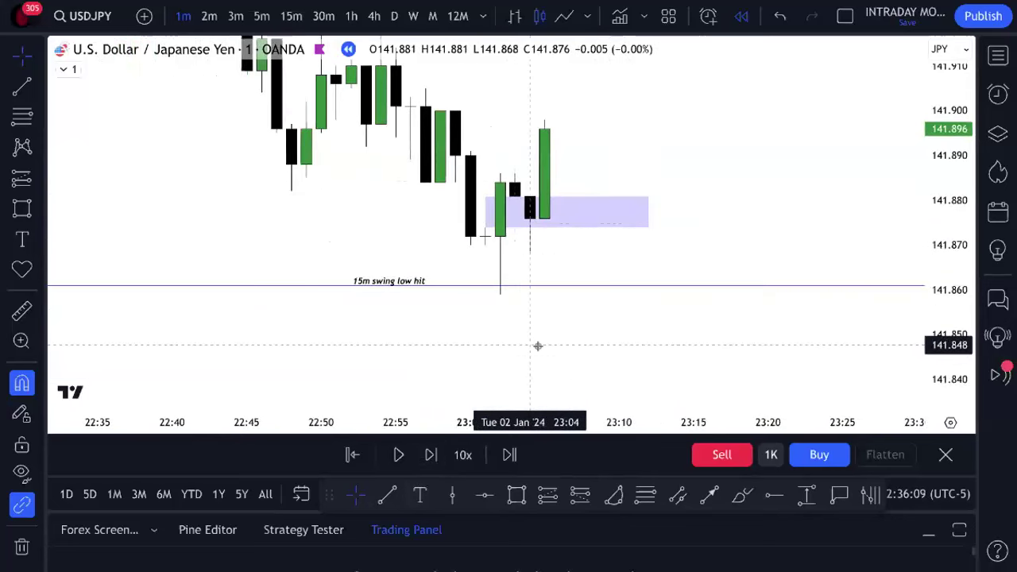
pyautogui.click(429, 458)
pyautogui.click(429, 456)
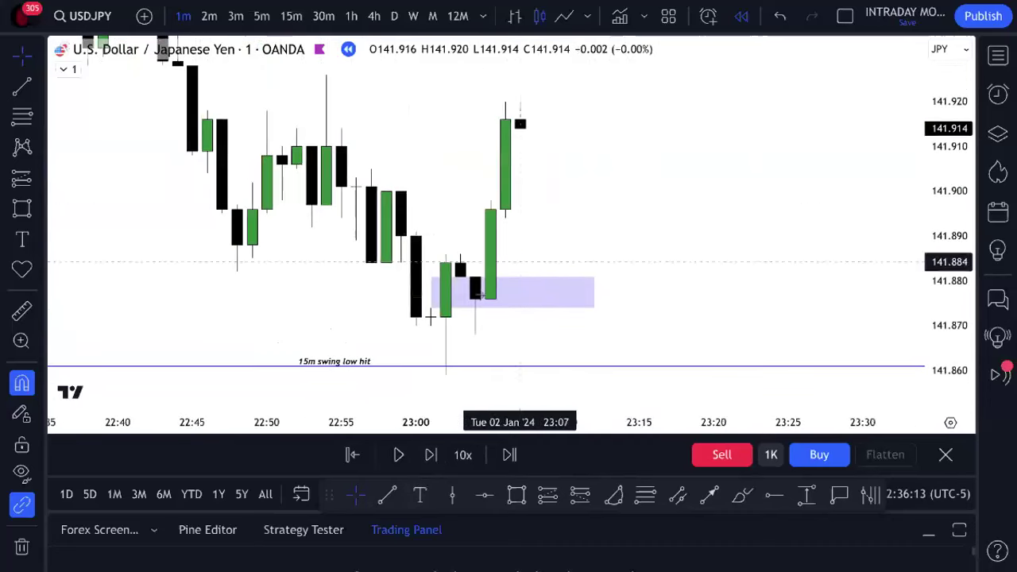
# - Draw a rectangle from 23:04 to 23:17 between 141.881 and 141.894 and give it a translucent red fill
pyautogui.click(516, 495)
pyautogui.moveTo(475, 276)
pyautogui.mouseDown()
pyautogui.moveTo(505, 218)
pyautogui.moveTo(669, 248)
pyautogui.mouseUp()
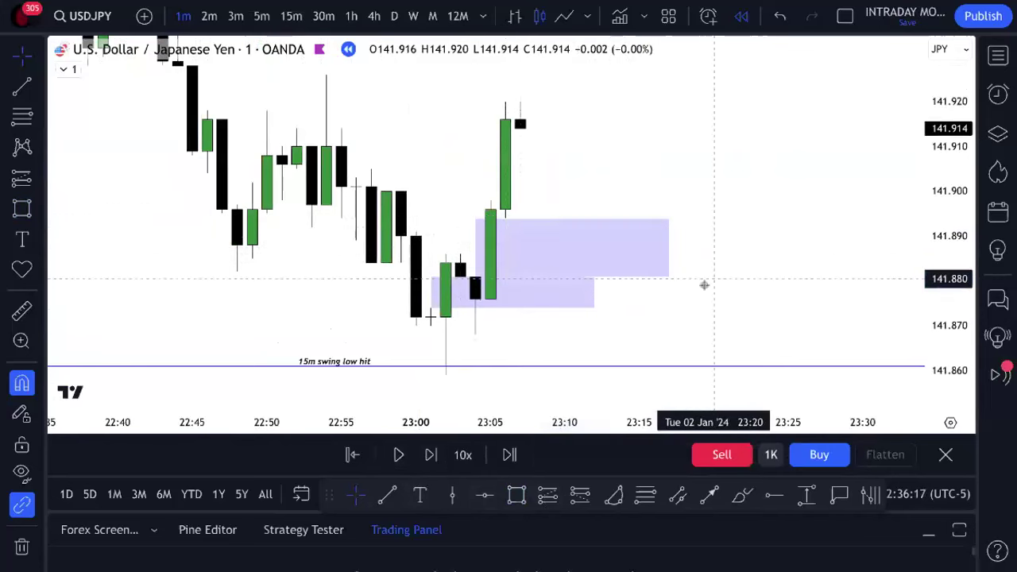
pyautogui.click(610, 266)
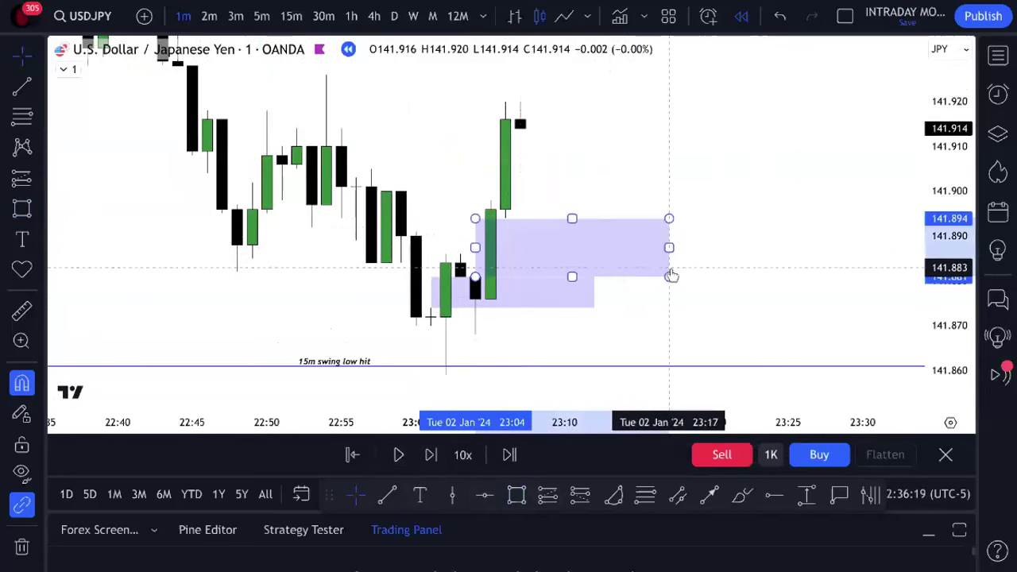
pyautogui.click(635, 455)
pyautogui.click(767, 437)
pyautogui.click(633, 455)
pyautogui.click(789, 448)
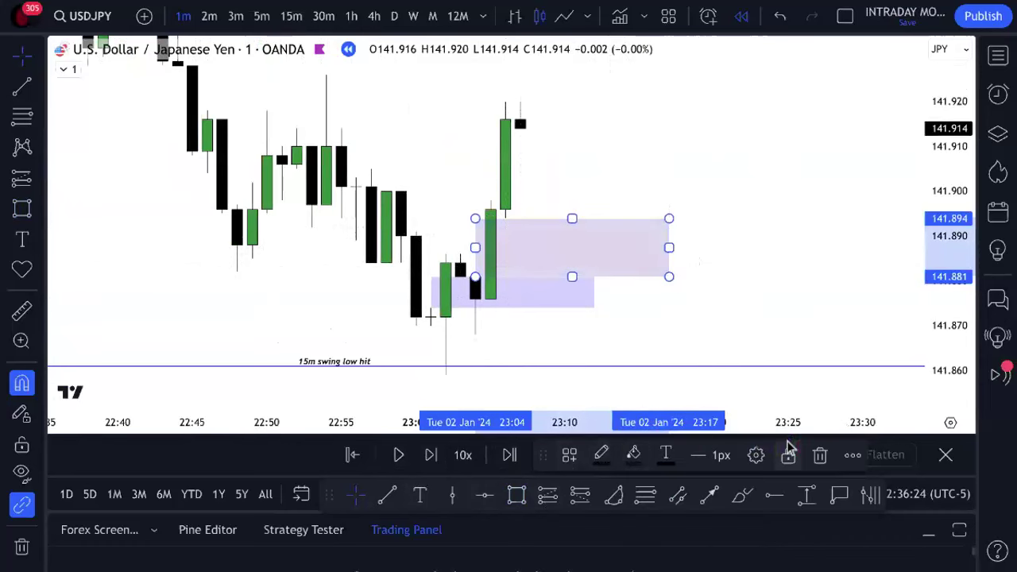
pyautogui.click(633, 455)
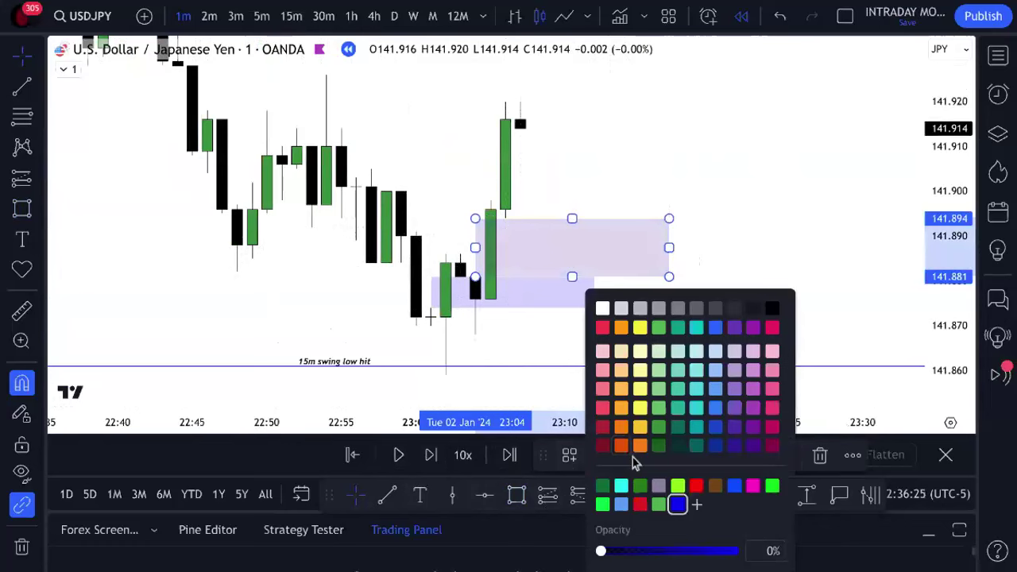
pyautogui.click(696, 490)
pyautogui.click(636, 461)
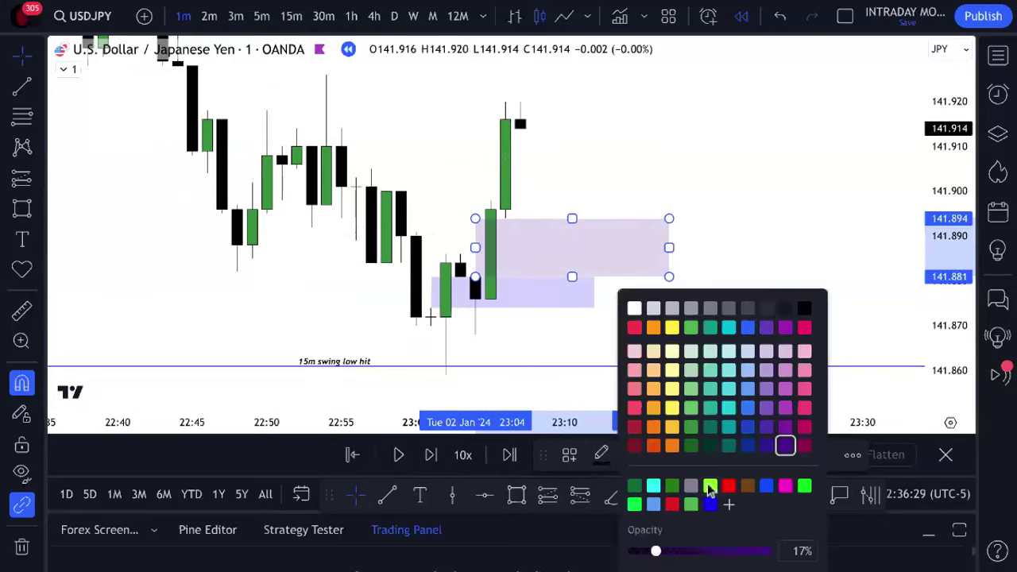
pyautogui.click(724, 487)
pyautogui.click(681, 388)
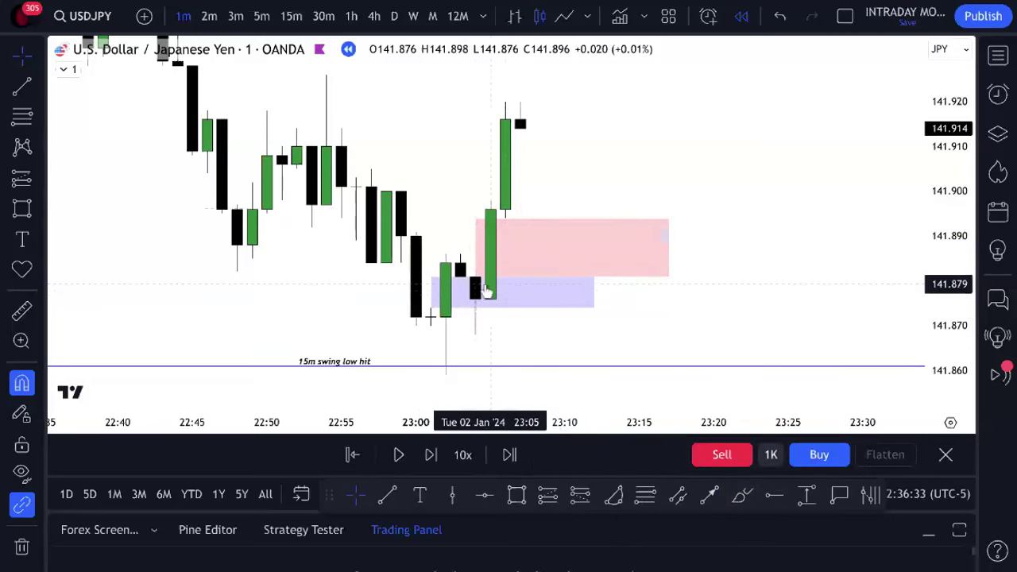
# - Draw a dashed horizontal trend line from the 23:03 candle's high at 141.886 to 23:20
pyautogui.click(387, 494)
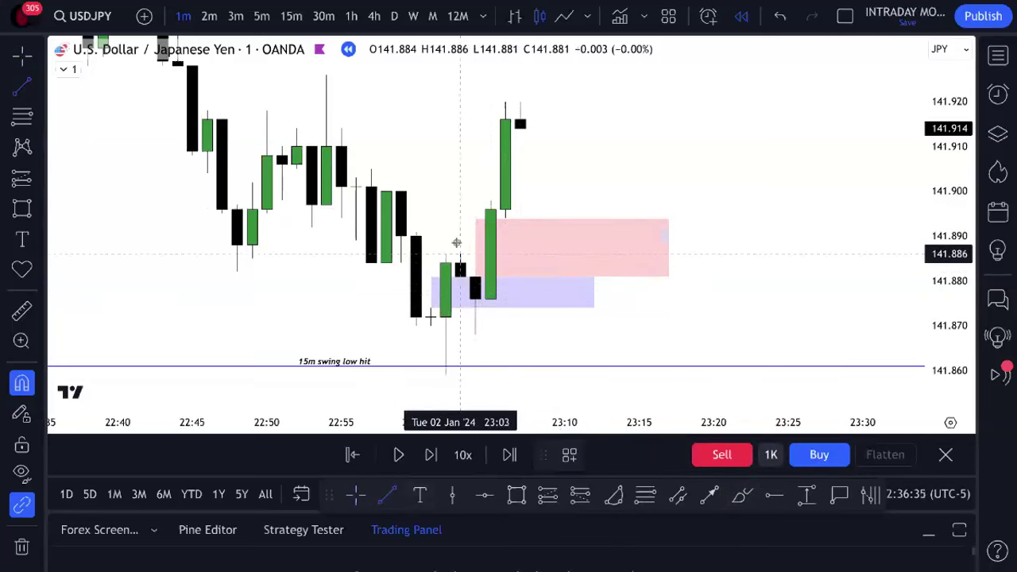
pyautogui.click(460, 255)
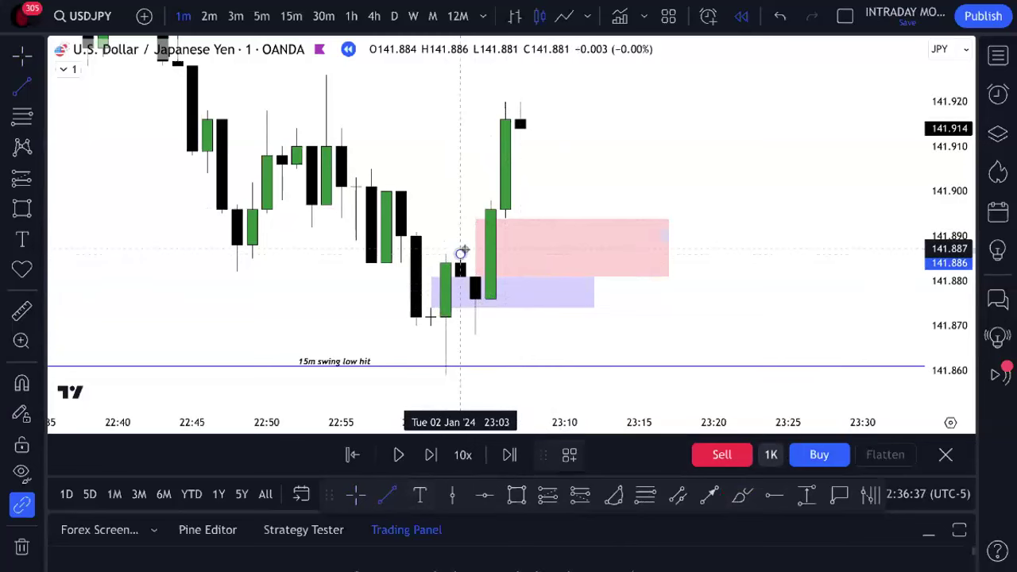
pyautogui.click(708, 237)
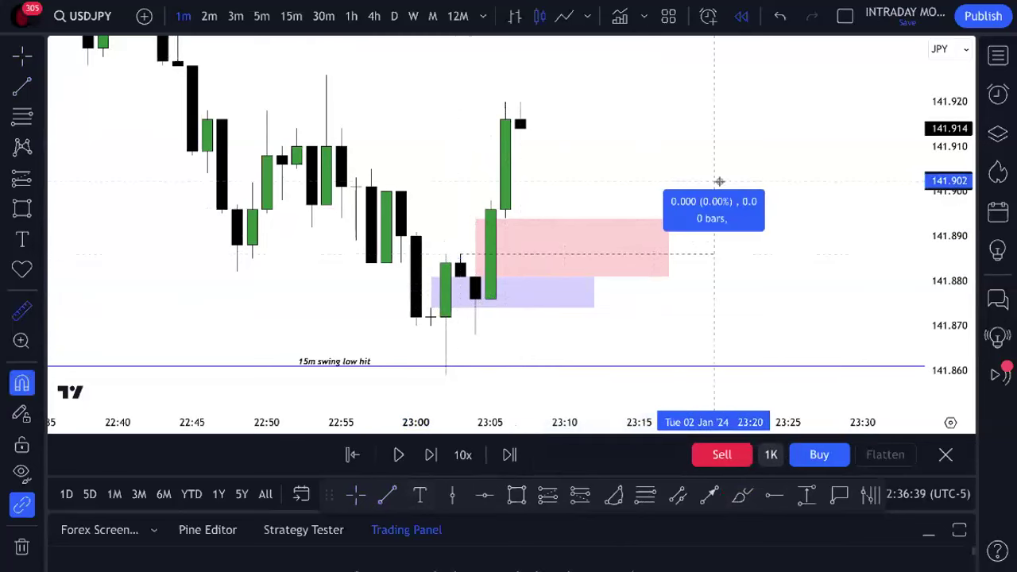
pyautogui.moveTo(605, 212); pyautogui.dragTo(654, 253)
# - Switch to the 2024 Asian Session Model Tracking spreadsheet and open the entry price cell of the 1/2/24 trade
pyautogui.moveTo(691, 17)
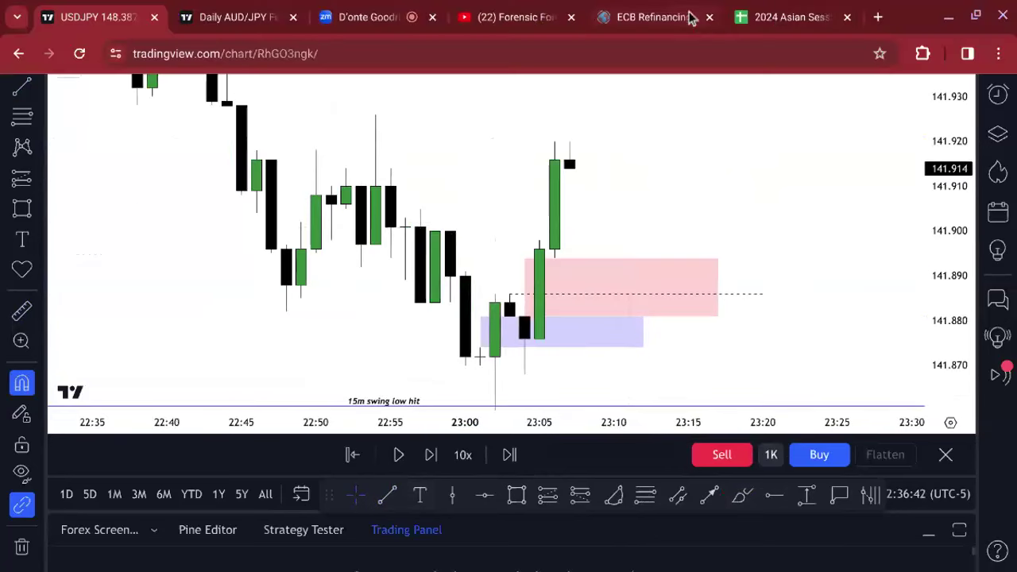
pyautogui.click(777, 17)
pyautogui.doubleClick(326, 195)
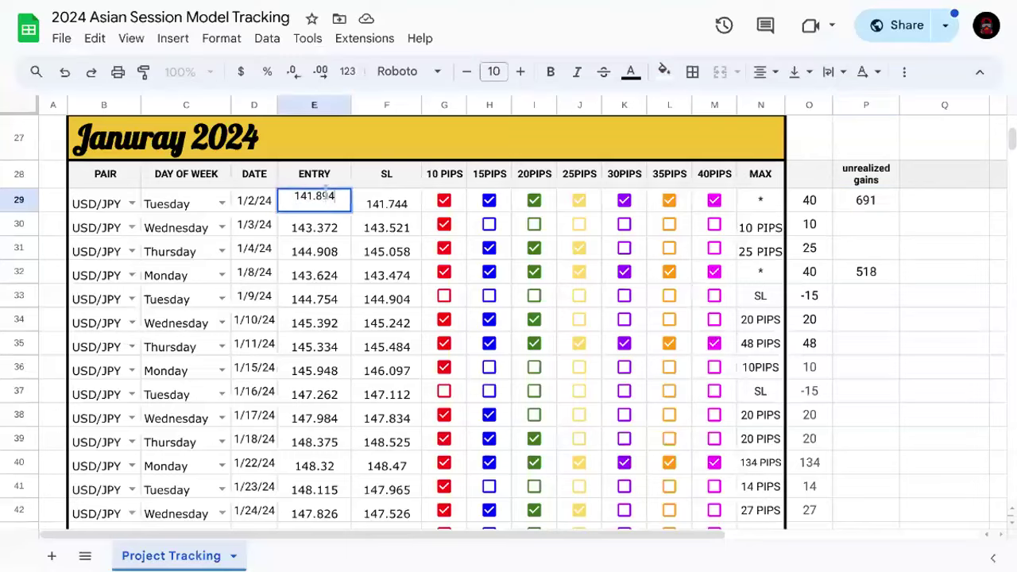
pyautogui.moveTo(273, 5)
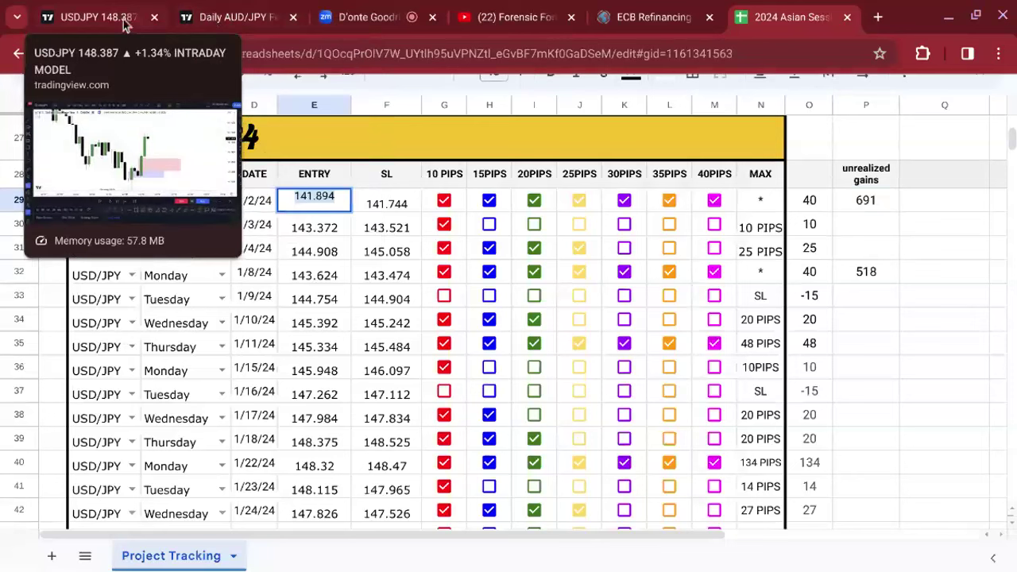
# - Return to the TradingView chart and advance the 1-minute replay bar by bar to the 23:11 candle
pyautogui.click(123, 23)
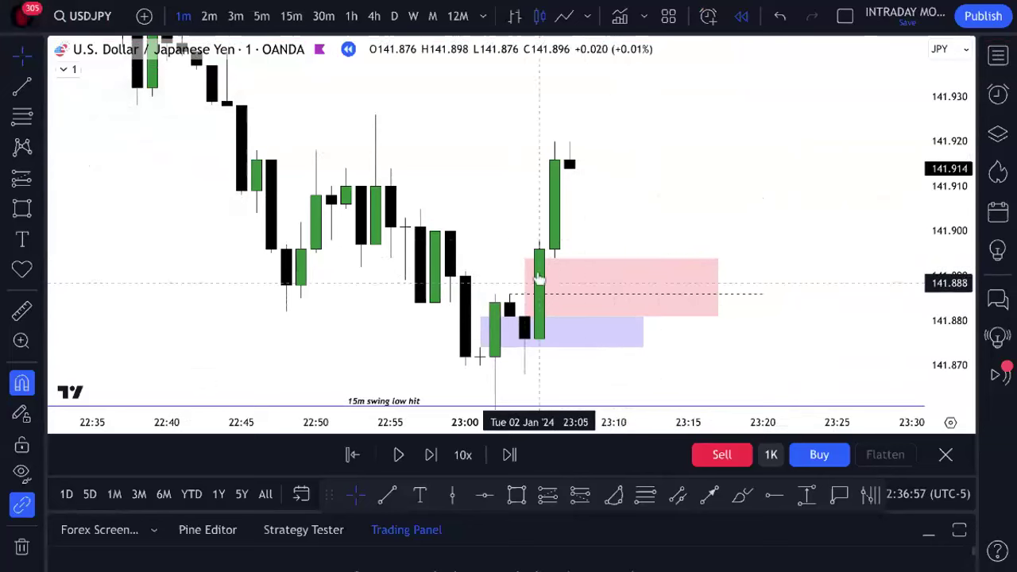
pyautogui.click(429, 455)
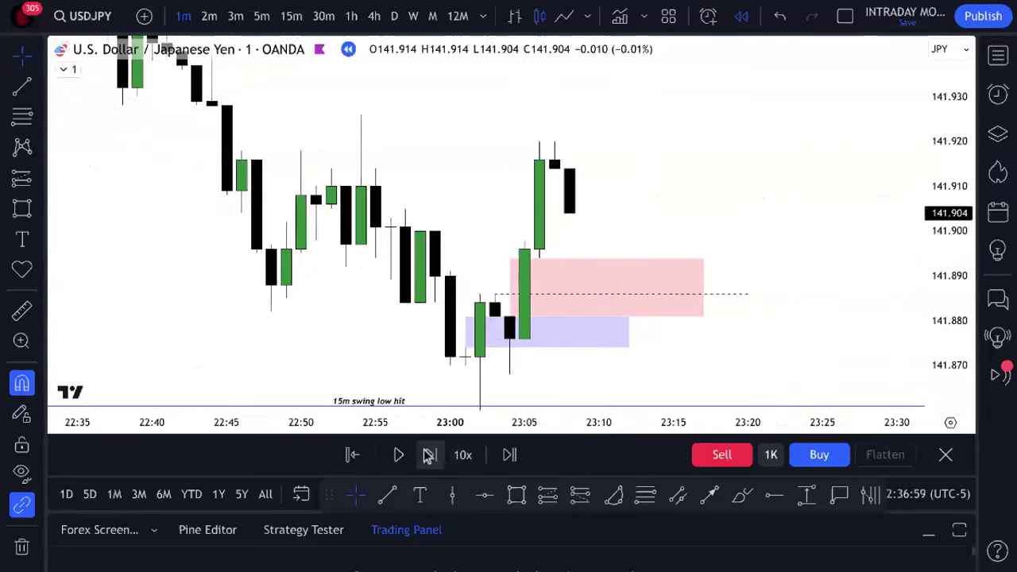
pyautogui.click(429, 454)
pyautogui.click(429, 455)
pyautogui.click(429, 455)
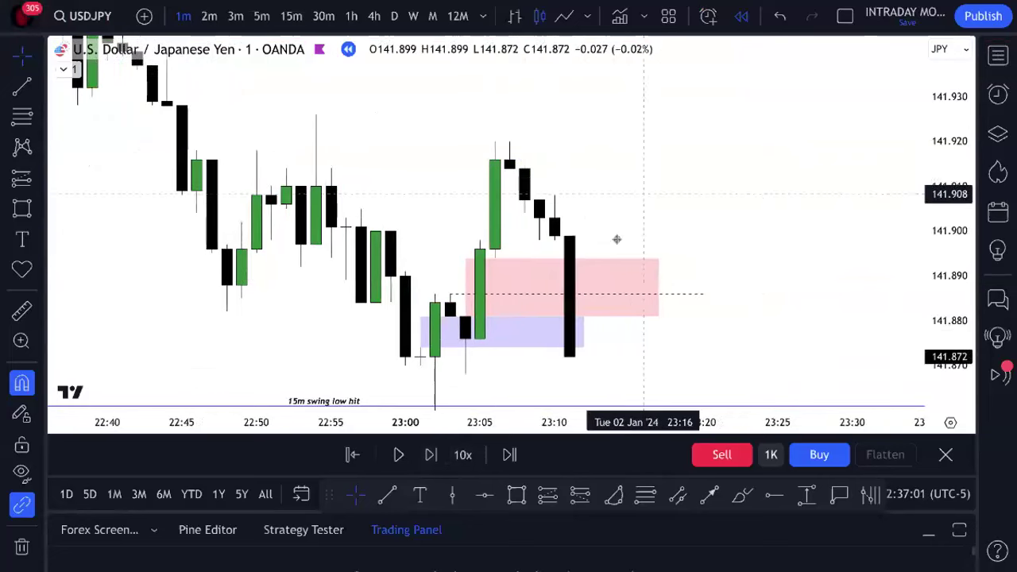
pyautogui.click(582, 347)
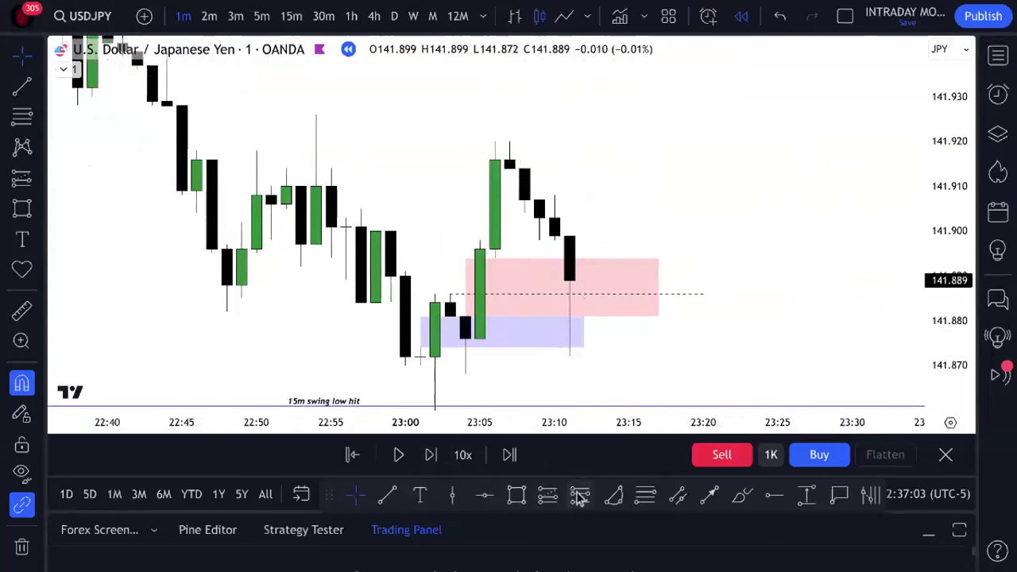
# - Place a long position from 23:06 to 23:15 with its entry at the red zone's upper edge, 141.894
pyautogui.click(548, 493)
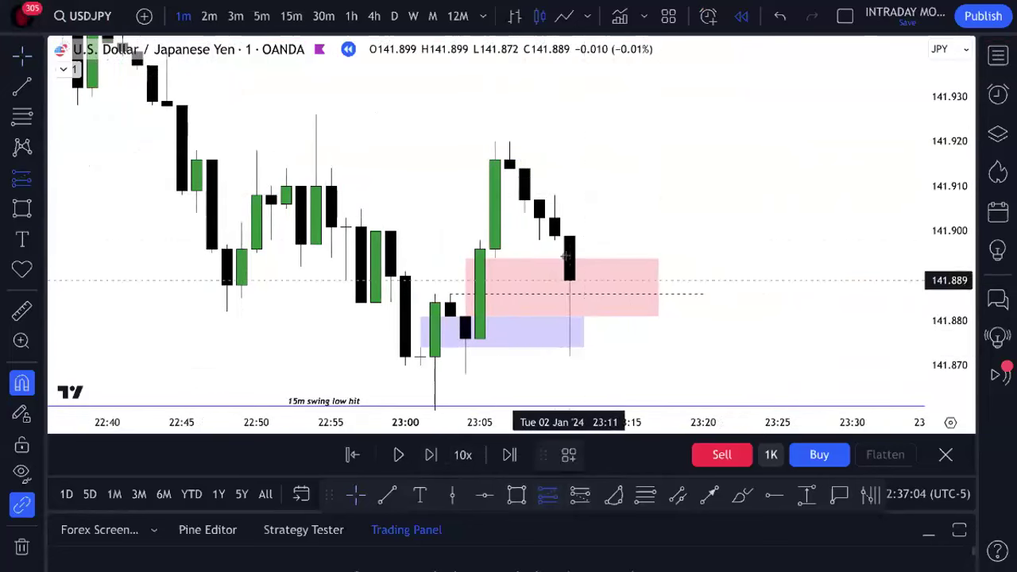
pyautogui.click(495, 267)
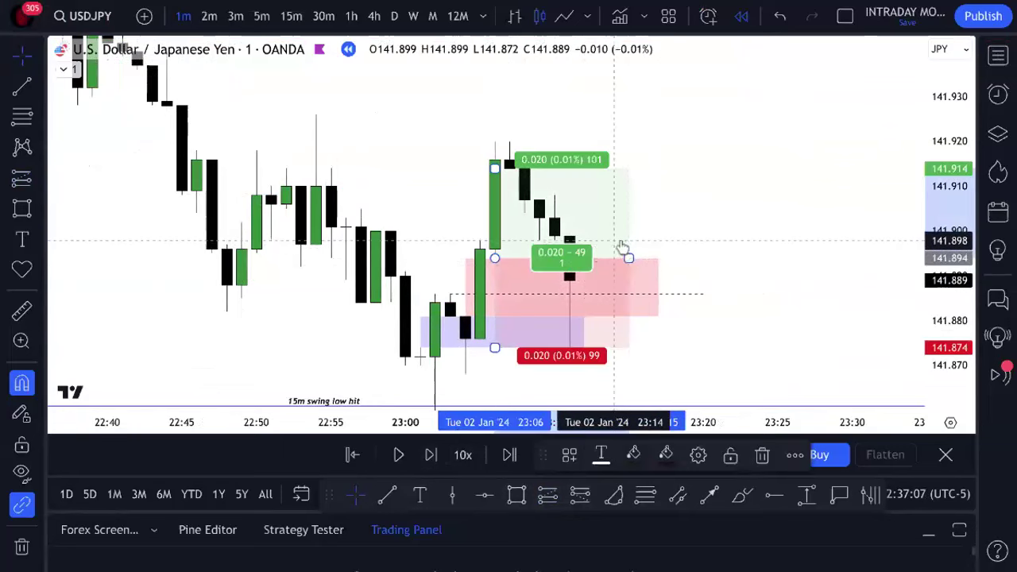
pyautogui.moveTo(617, 275)
pyautogui.mouseDown()
pyautogui.moveTo(568, 270)
pyautogui.moveTo(615, 267)
pyautogui.mouseUp()
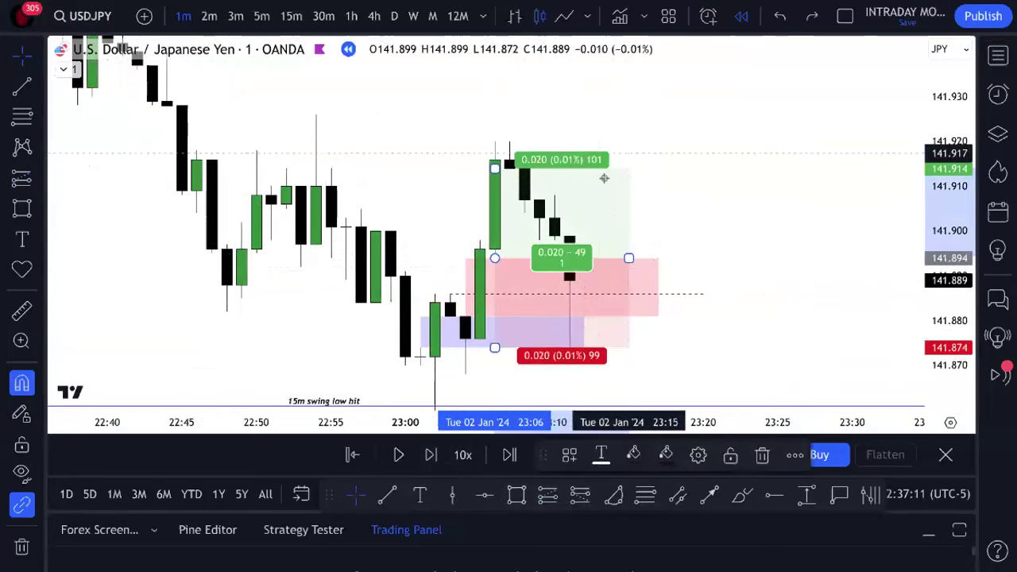
# - Set the long position's profit level and stop level to 150 ticks each
pyautogui.doubleClick(605, 199)
pyautogui.click(482, 343)
pyautogui.write('150')
pyautogui.click(601, 415)
pyautogui.scroll(-1, 592, 421)
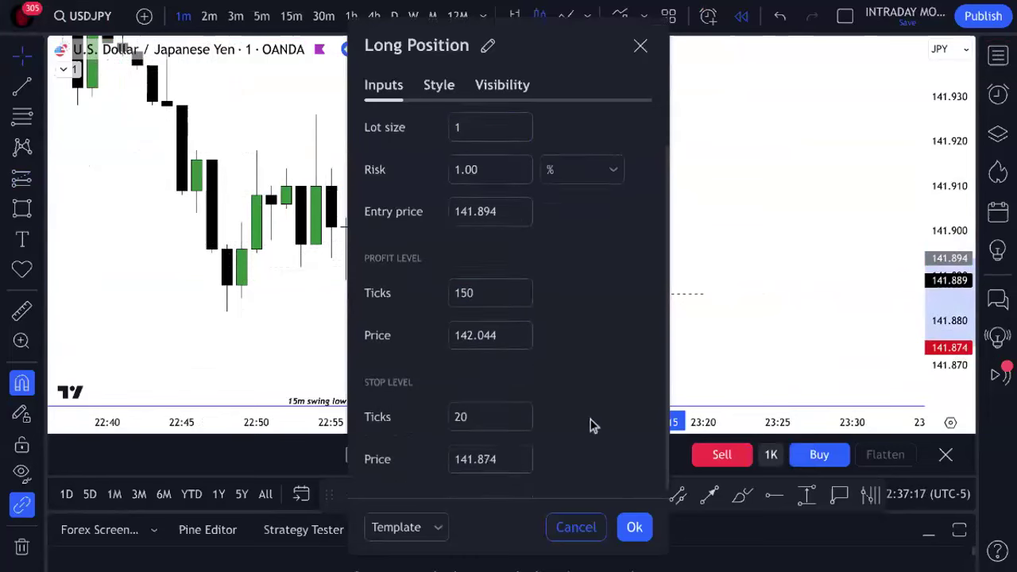
pyautogui.click(461, 410)
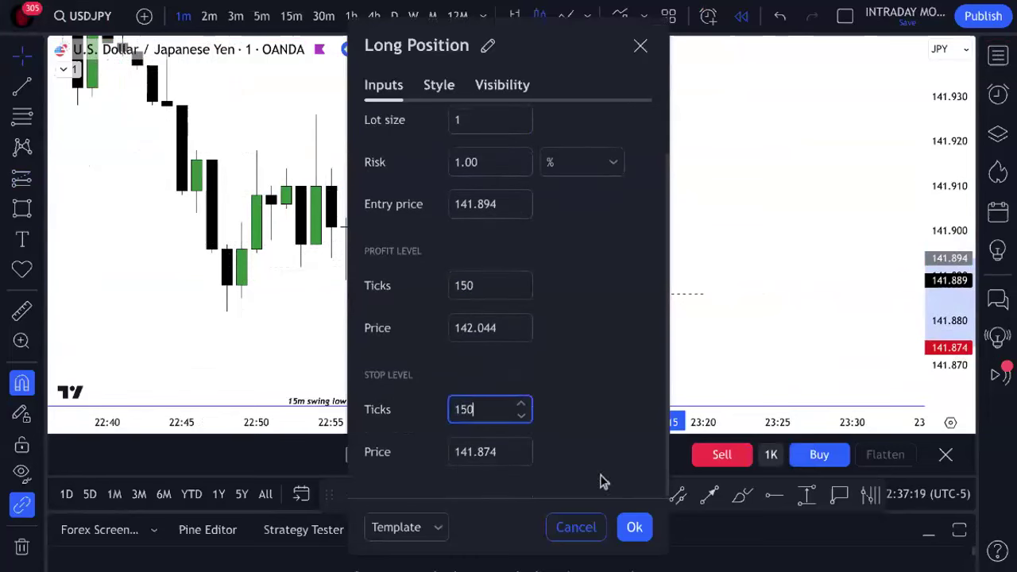
pyautogui.click(634, 526)
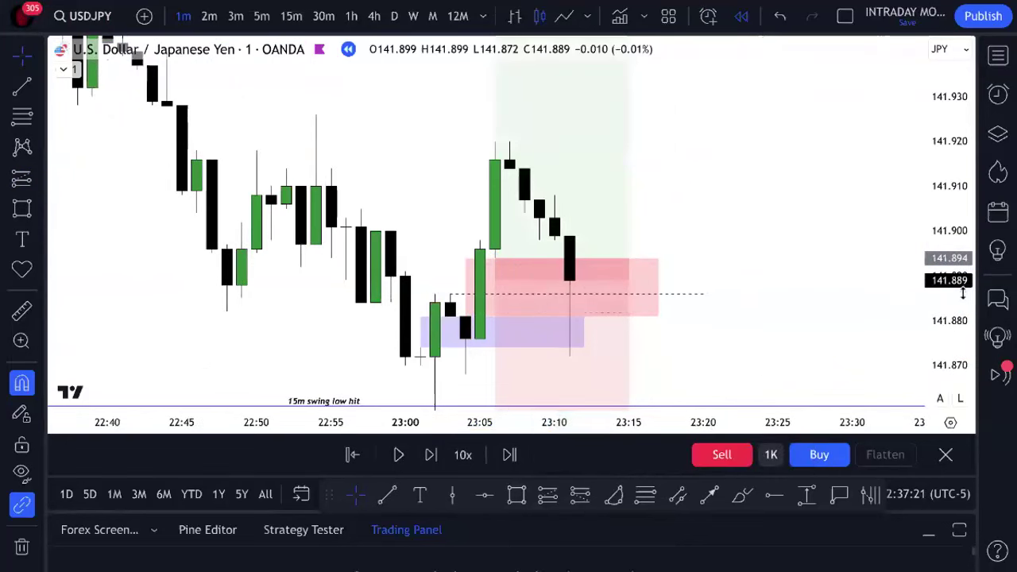
# - Compare the long position's entry and stop prices with the 1/2/24 trade in the tracking spreadsheet, and return to the chart
pyautogui.moveTo(962, 294); pyautogui.dragTo(776, 281)
pyautogui.scroll(-3, 878, 318)
pyautogui.scroll(-2, 777, 282)
pyautogui.moveTo(930, 318); pyautogui.dragTo(930, 341)
pyautogui.scroll(-1, 823, 261)
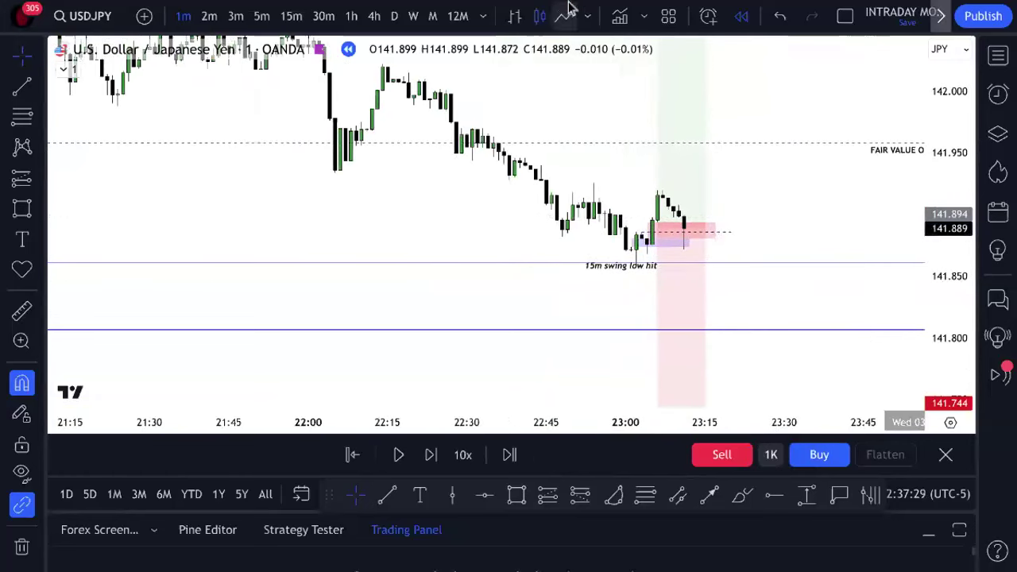
pyautogui.click(690, 193)
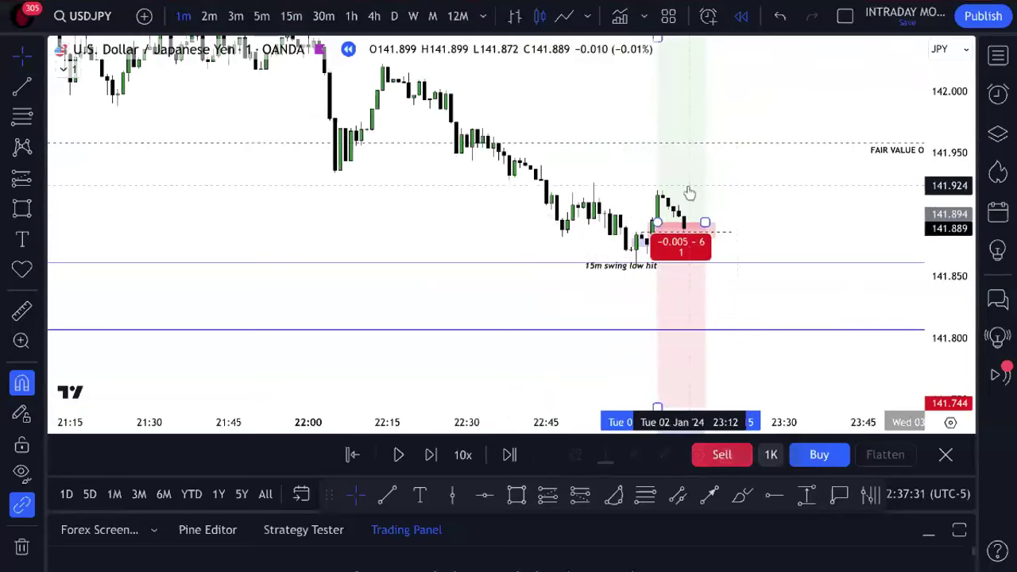
pyautogui.doubleClick(690, 193)
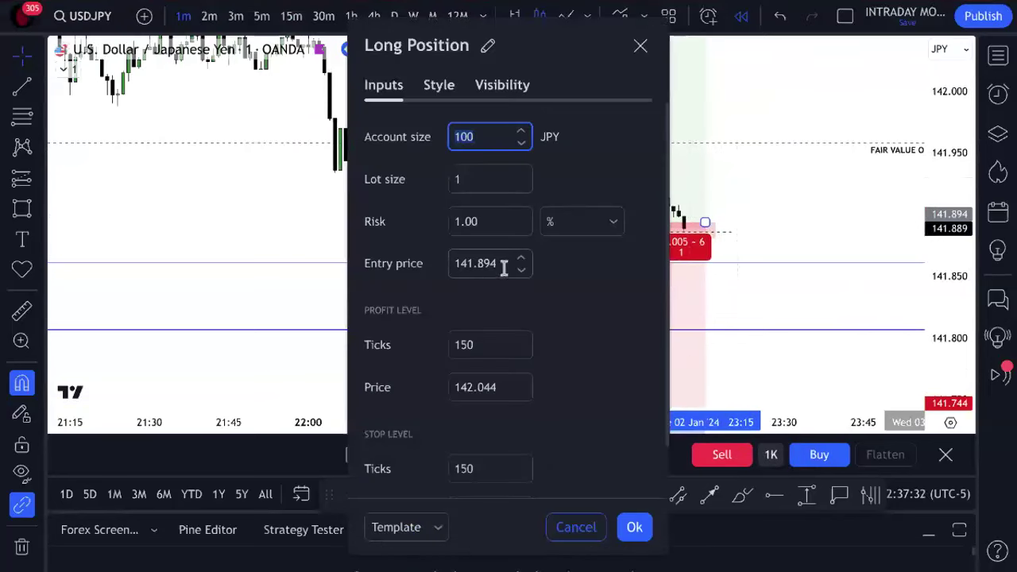
pyautogui.moveTo(707, 10)
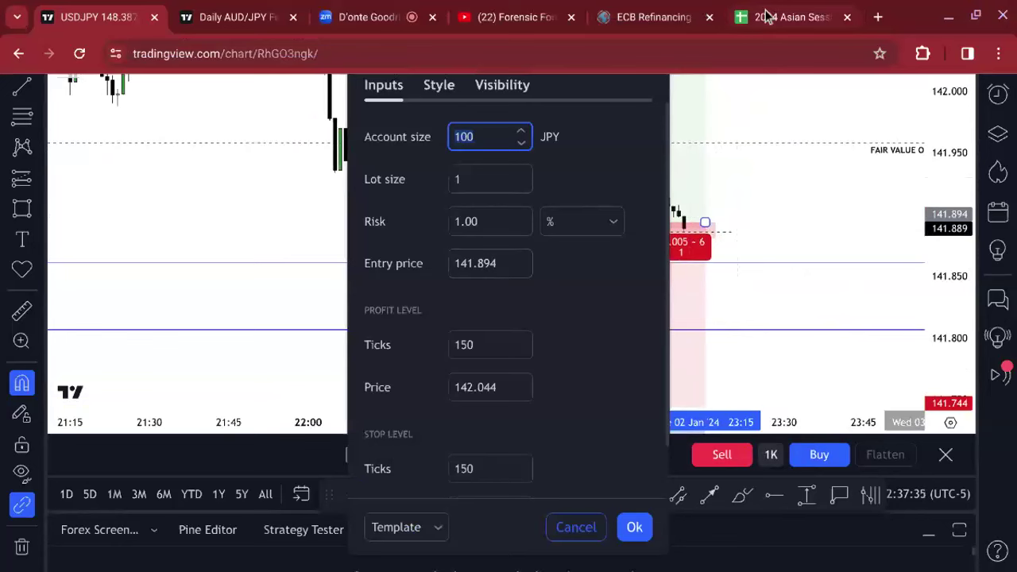
pyautogui.click(767, 16)
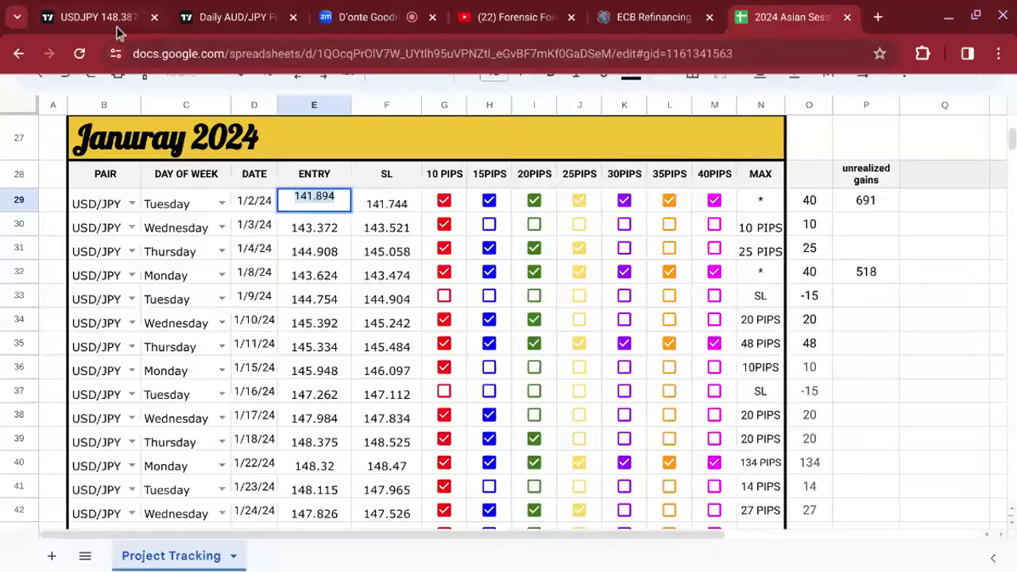
pyautogui.click(213, 22)
pyautogui.press('Escape')
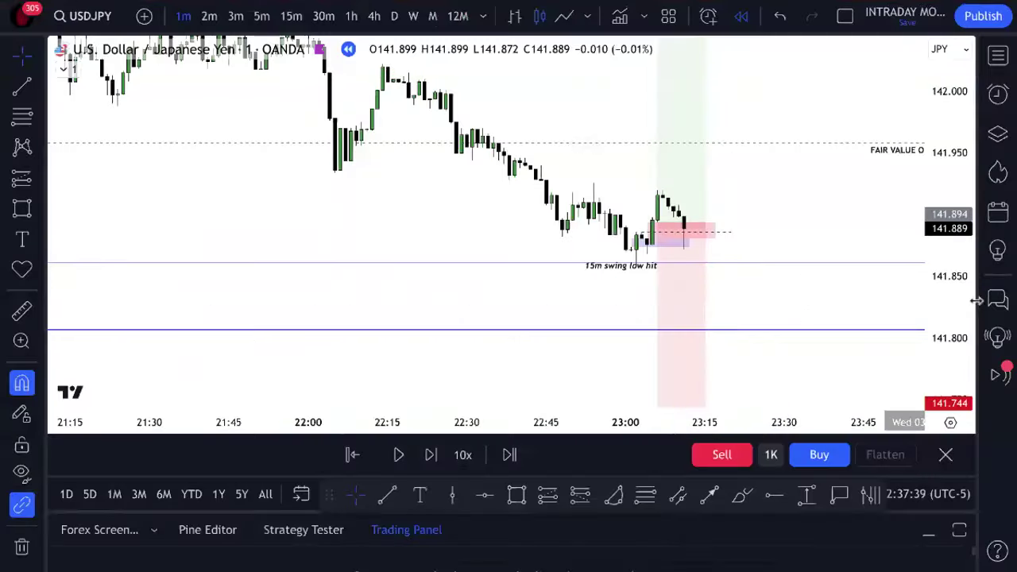
# - Play the 1-minute replay and pause it at the 00:00 line of 3 January
pyautogui.click(399, 454)
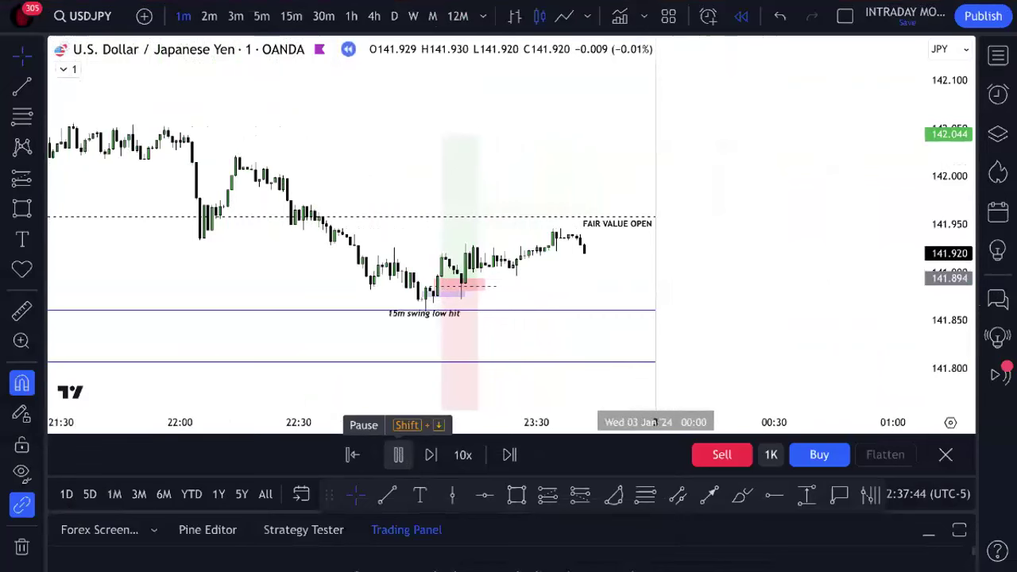
pyautogui.click(399, 454)
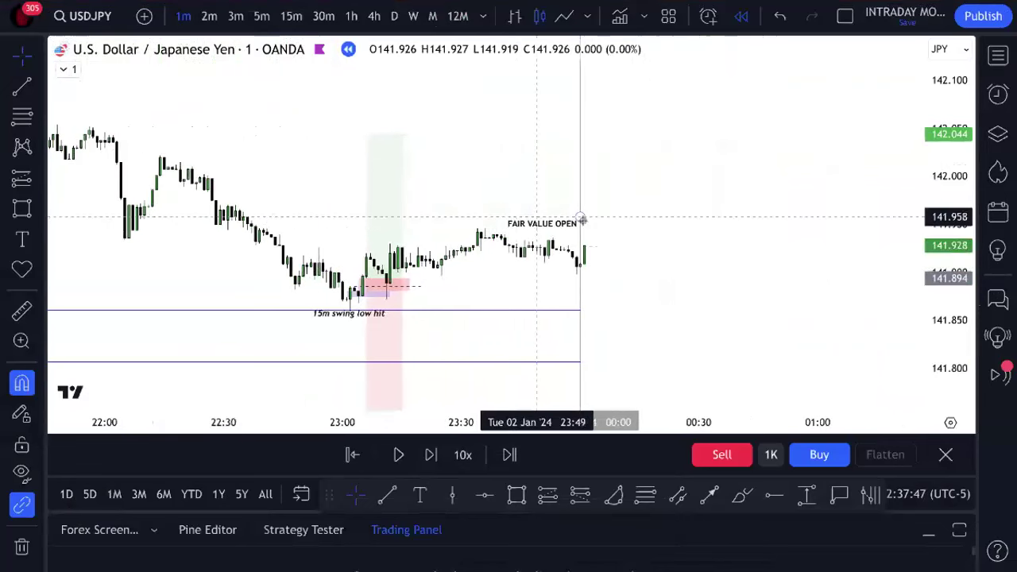
pyautogui.scroll(-3, 619, 255)
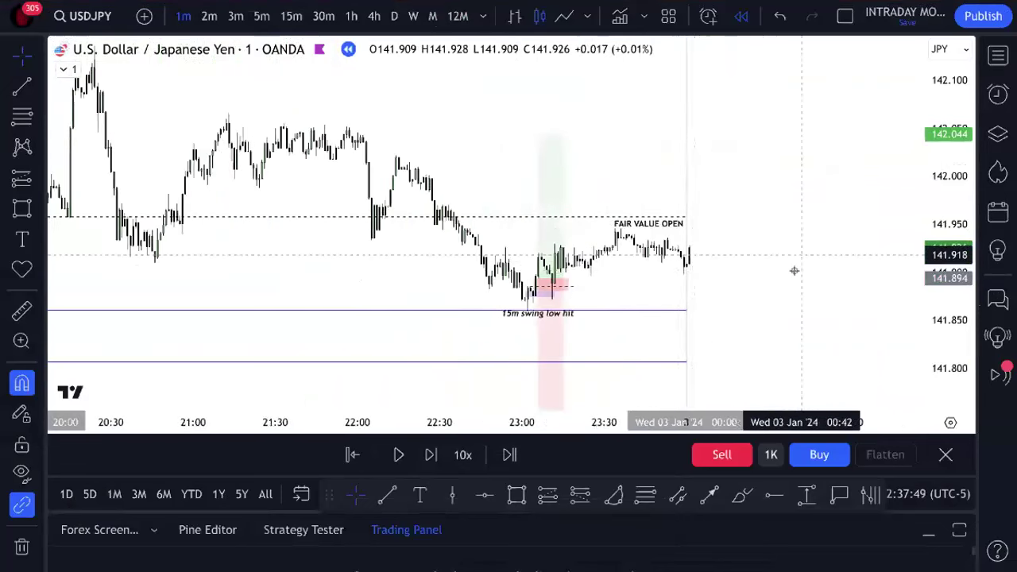
pyautogui.scroll(-2, 794, 271)
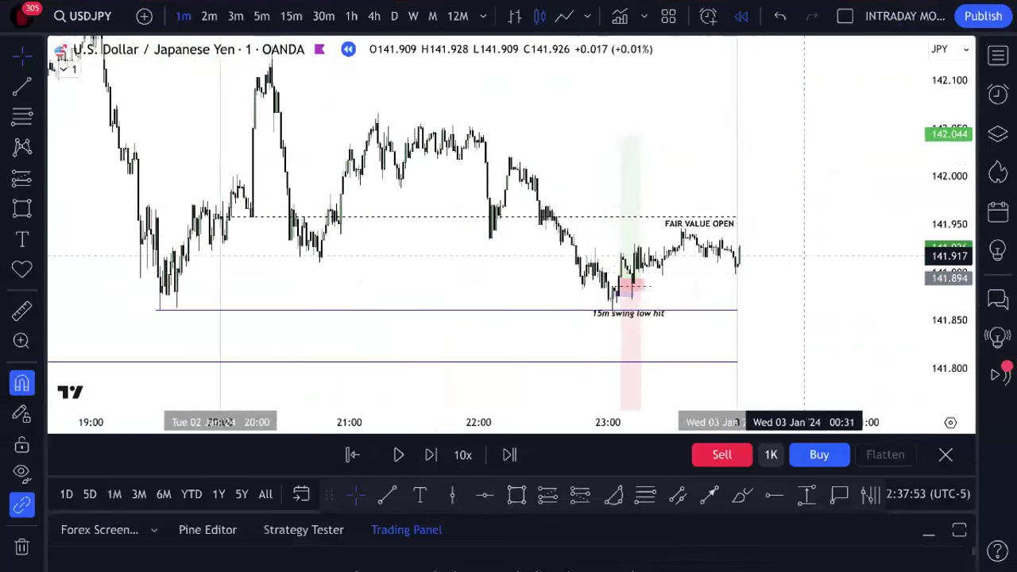
pyautogui.moveTo(813, 284); pyautogui.dragTo(825, 305)
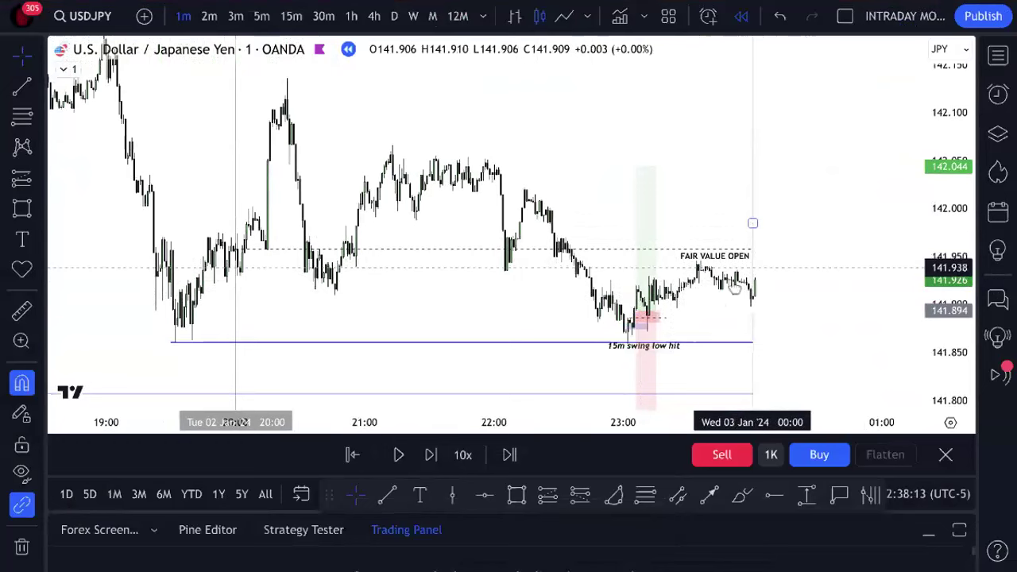
# - Resume the replay past the long position's 142.044 target and pause it at about 02:50 on 3 January
pyautogui.click(410, 459)
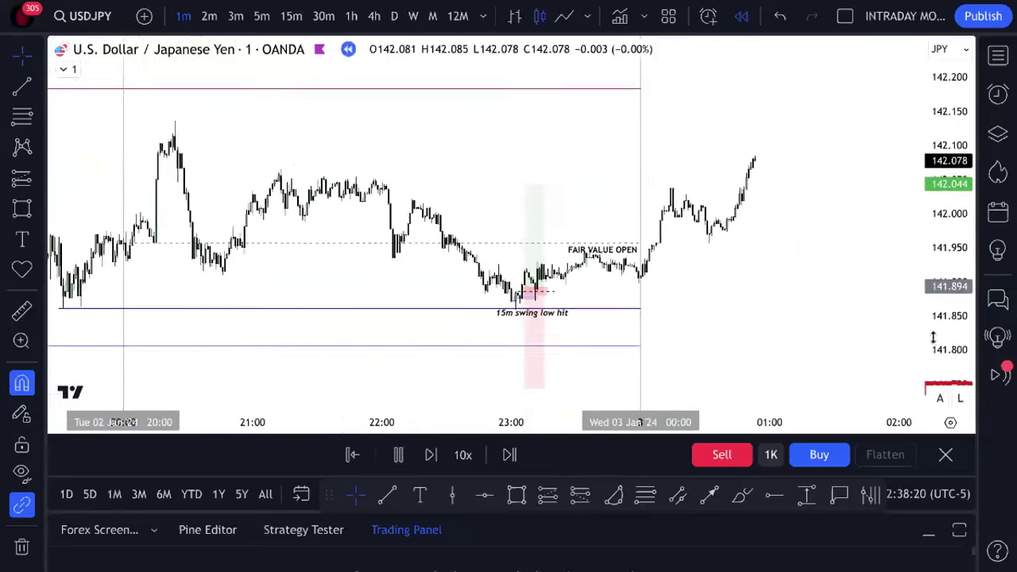
pyautogui.scroll(-3, 885, 320)
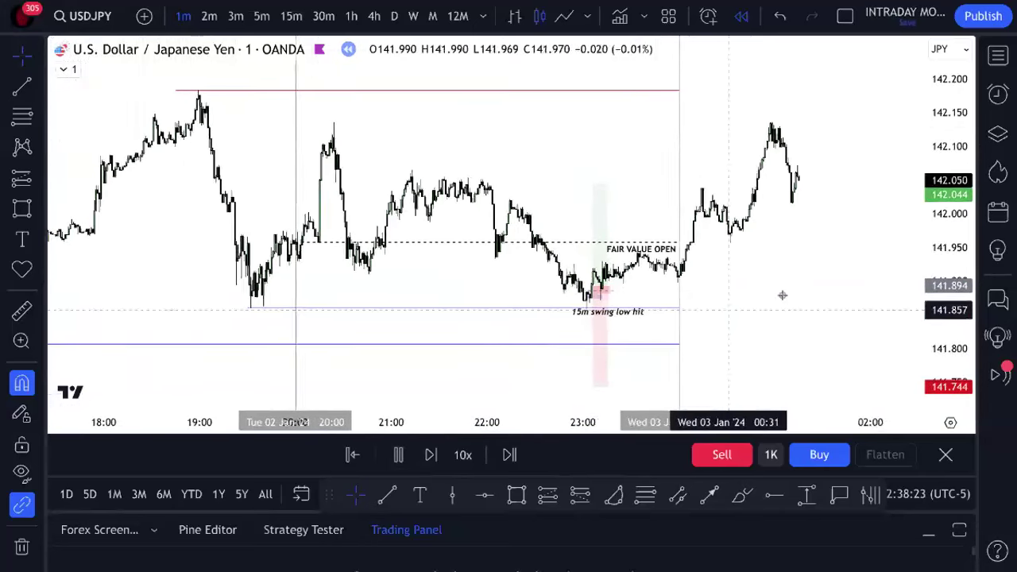
pyautogui.scroll(-1, 790, 286)
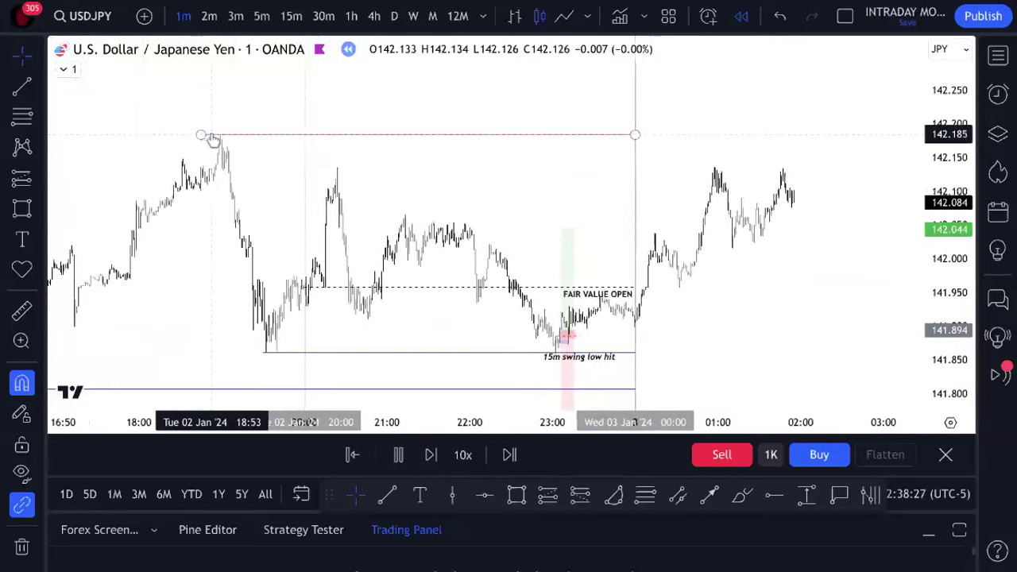
pyautogui.scroll(-1, 174, 148)
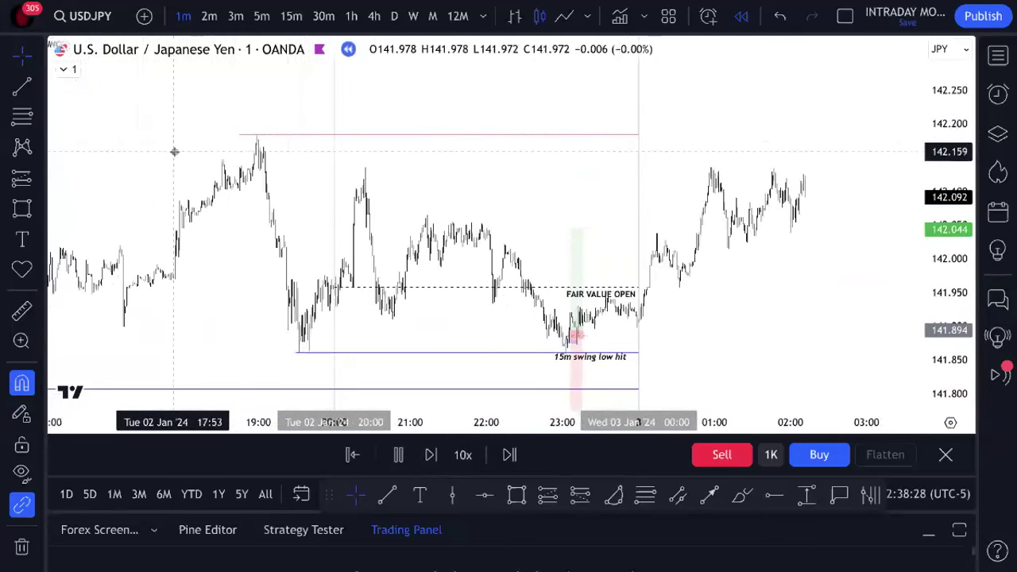
pyautogui.scroll(-1, 265, 140)
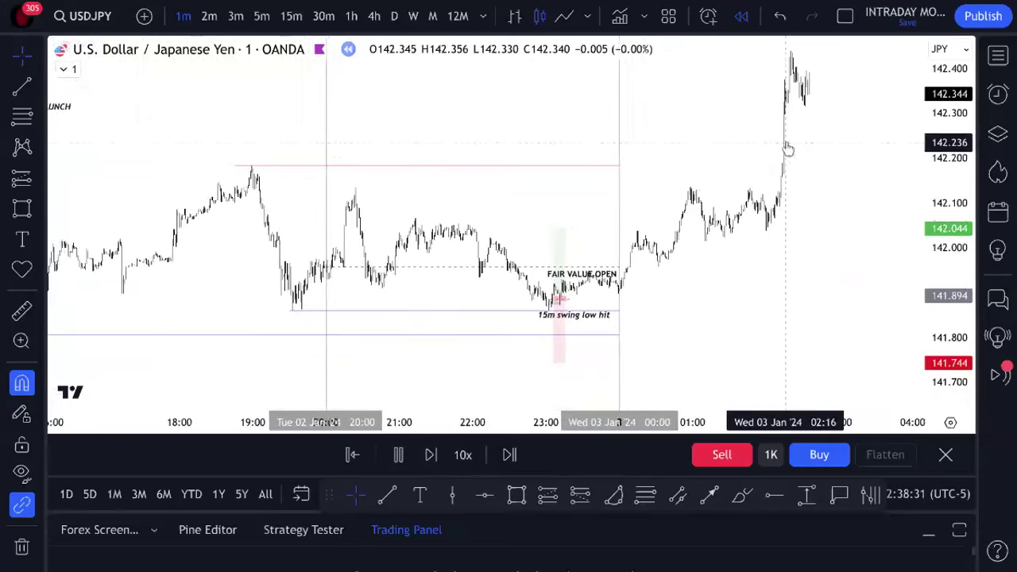
pyautogui.click(395, 455)
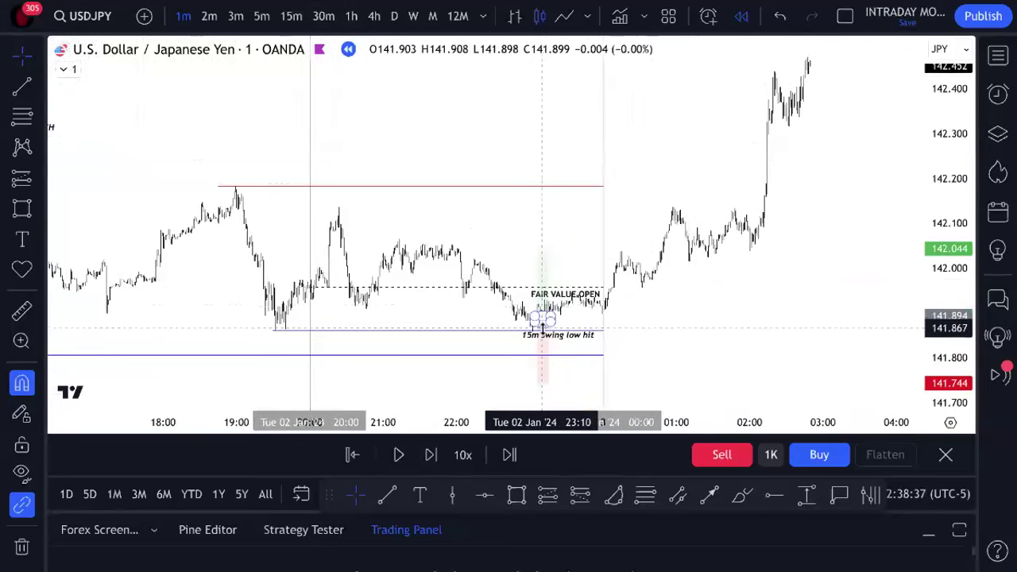
# - Draw a horizontal ray from the 23:09 candle and set its price coordinate to the entry level, 141.894
pyautogui.click(773, 493)
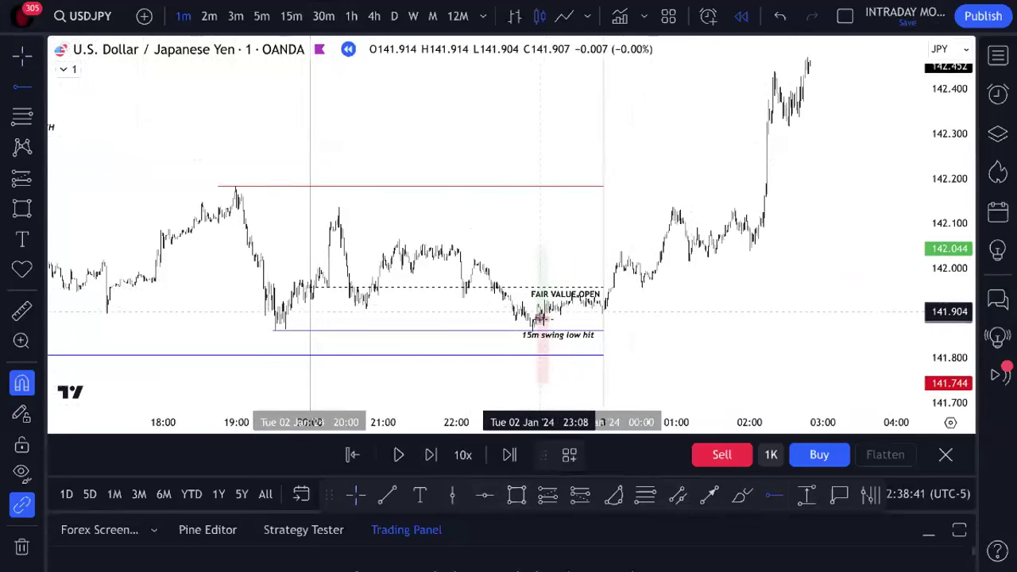
pyautogui.click(540, 316)
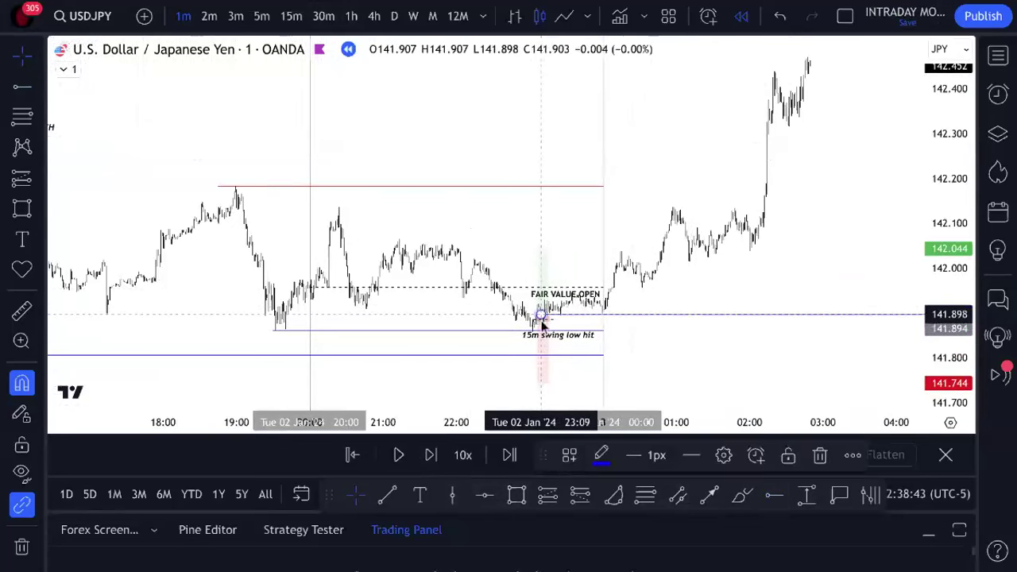
pyautogui.doubleClick(616, 319)
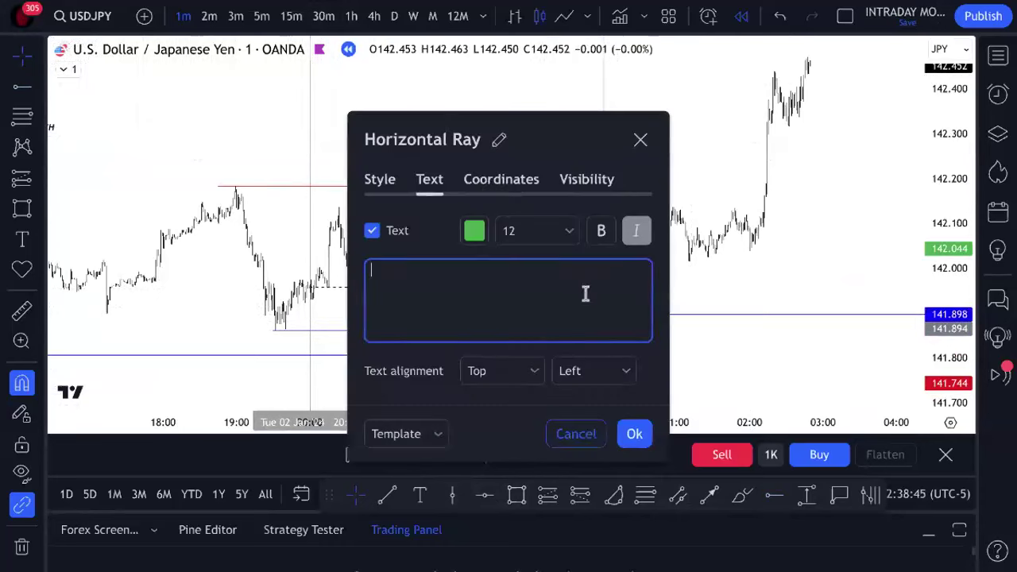
pyautogui.click(483, 181)
pyautogui.click(509, 231)
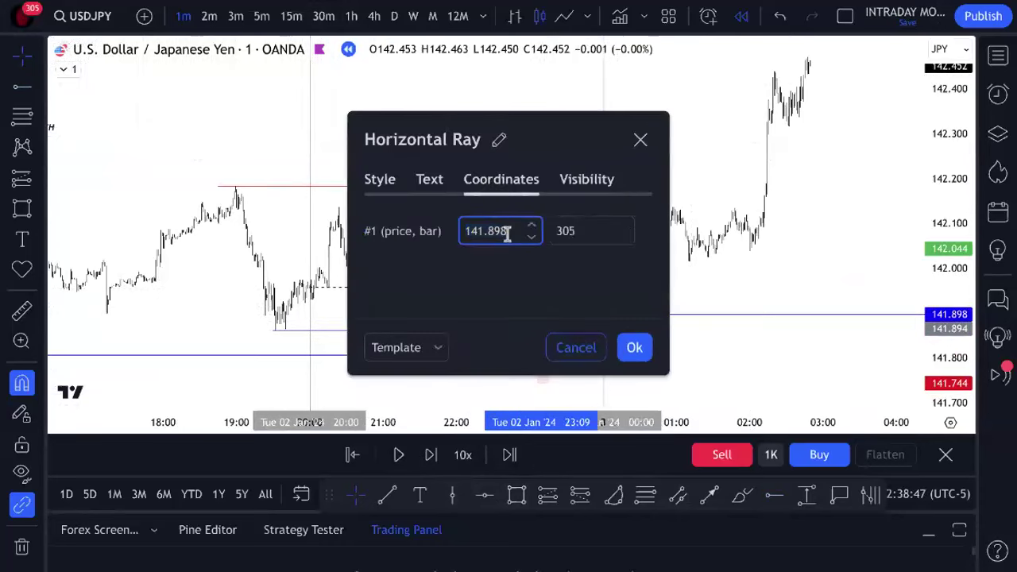
pyautogui.write('4')
pyautogui.click(632, 346)
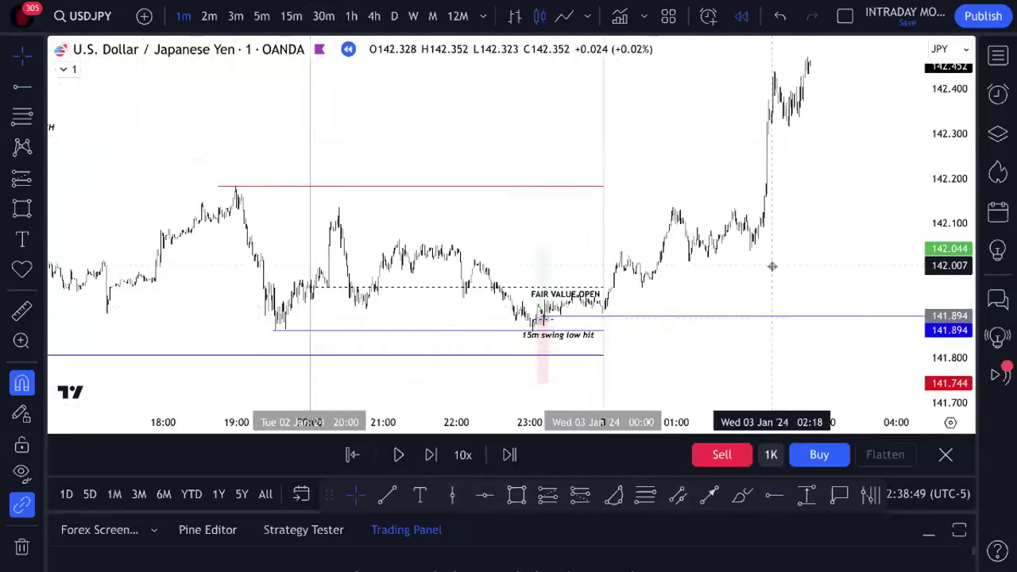
# - Set the thickness of the horizontal ray at the entry level to 2px
pyautogui.click(737, 317)
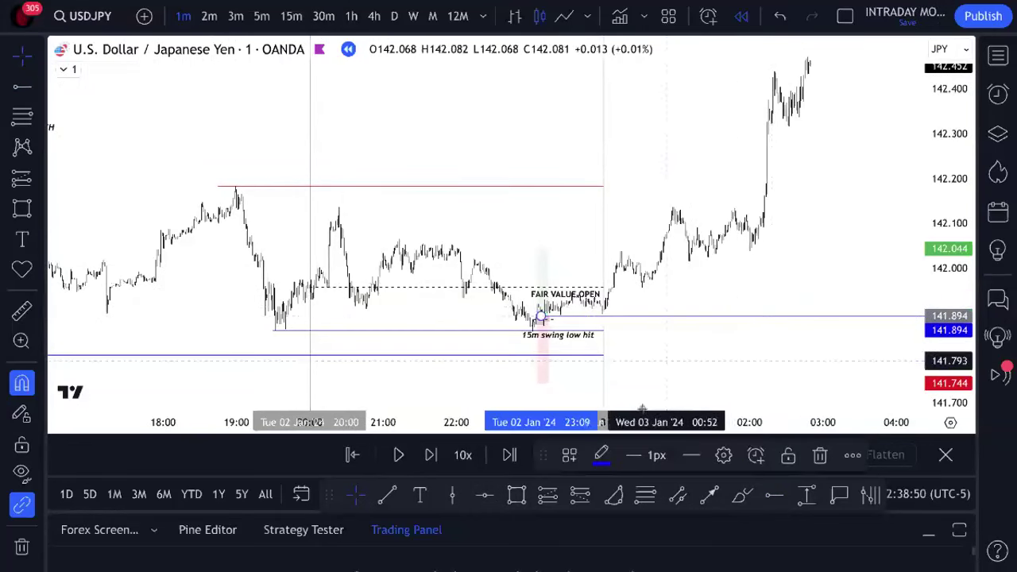
pyautogui.click(654, 456)
pyautogui.click(659, 498)
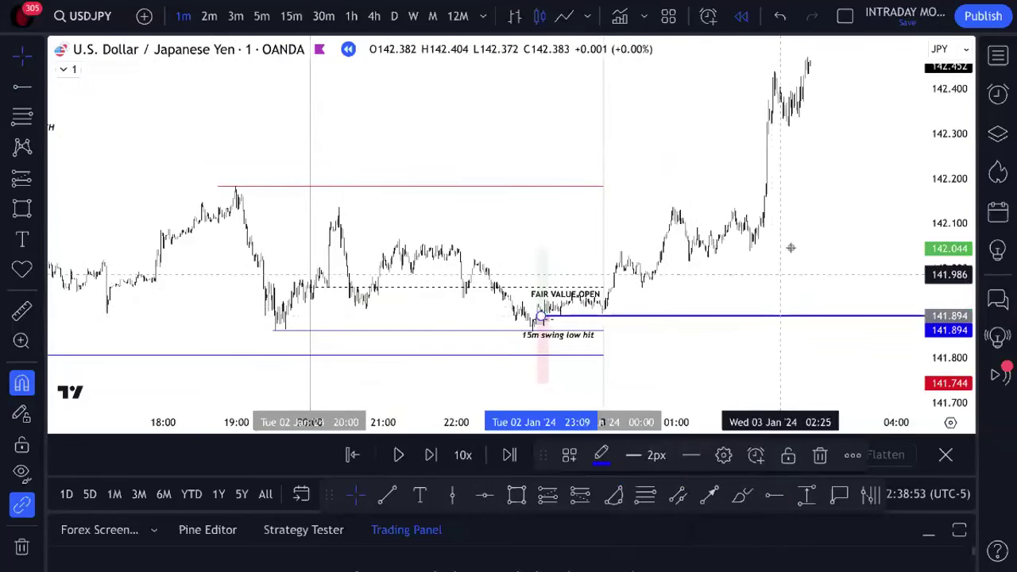
pyautogui.click(789, 243)
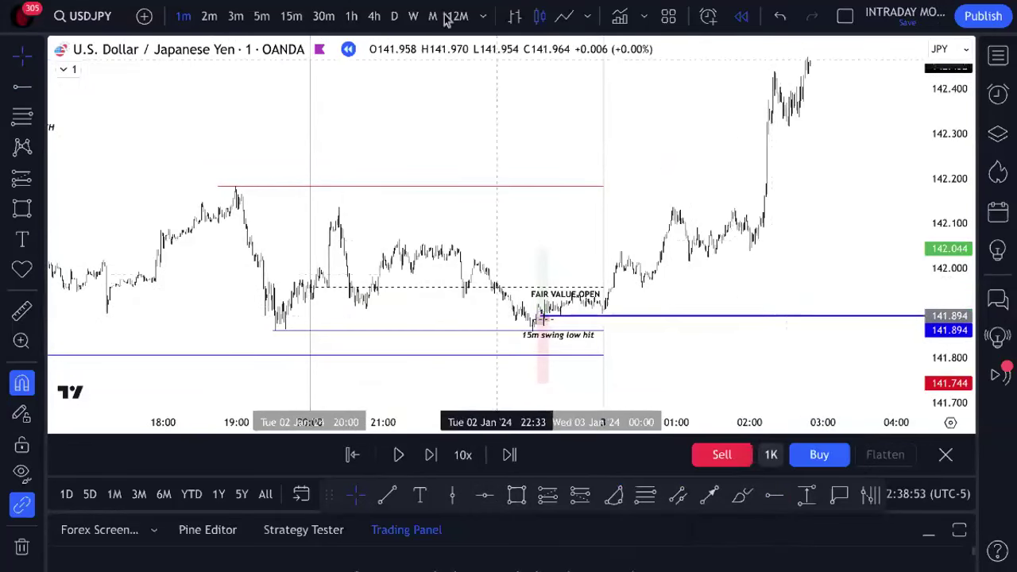
# - Switch the USDJPY chart to the daily timeframe and reset its view around the January 2024 candles
pyautogui.click(395, 15)
pyautogui.rightClick(864, 197)
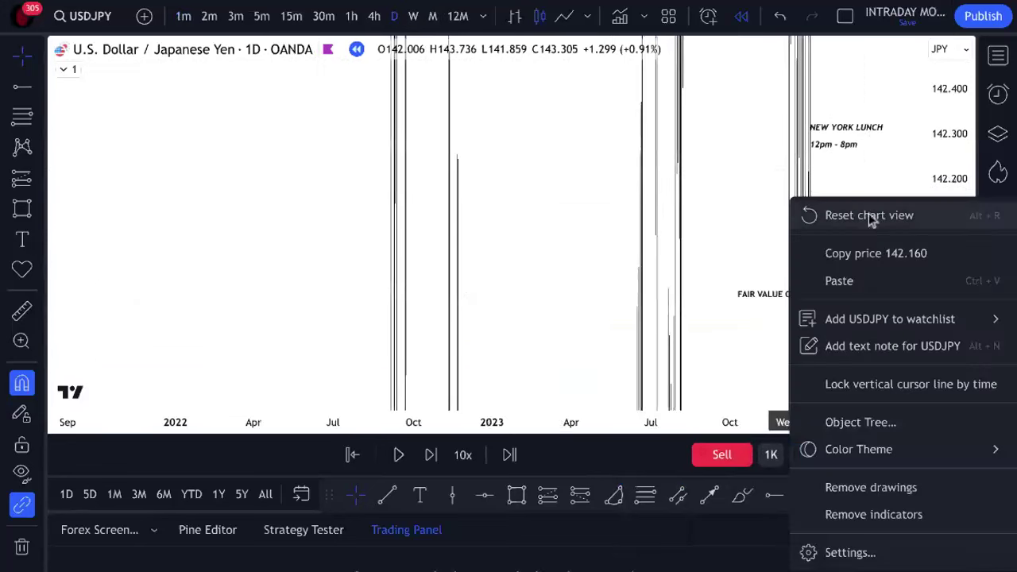
pyautogui.click(871, 217)
pyautogui.scroll(5, 864, 193)
pyautogui.scroll(3, 864, 193)
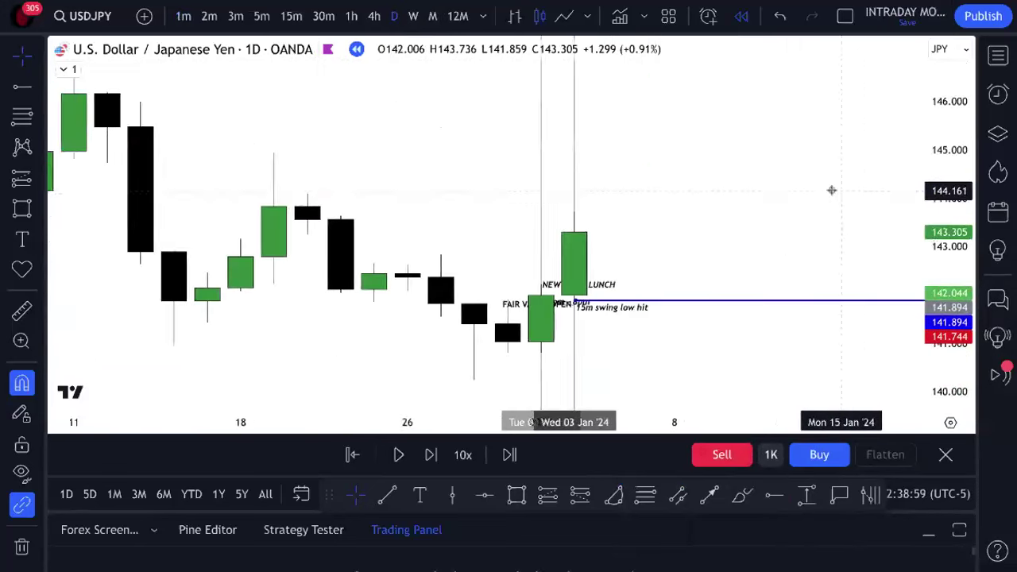
pyautogui.scroll(-3, 760, 206)
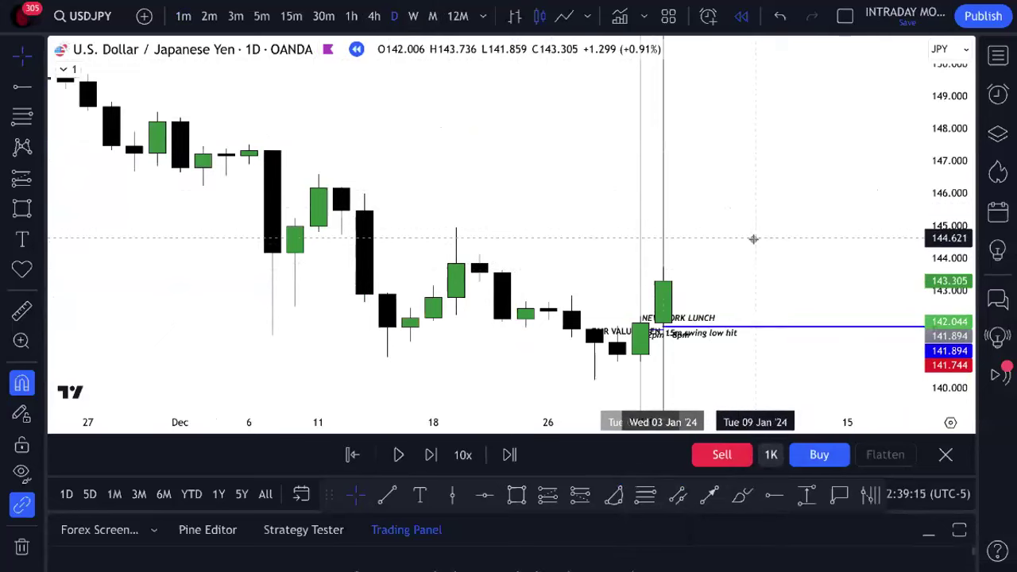
# - Play the daily replay forward from 3 January to the last available candle at the start of February 2024
pyautogui.click(400, 455)
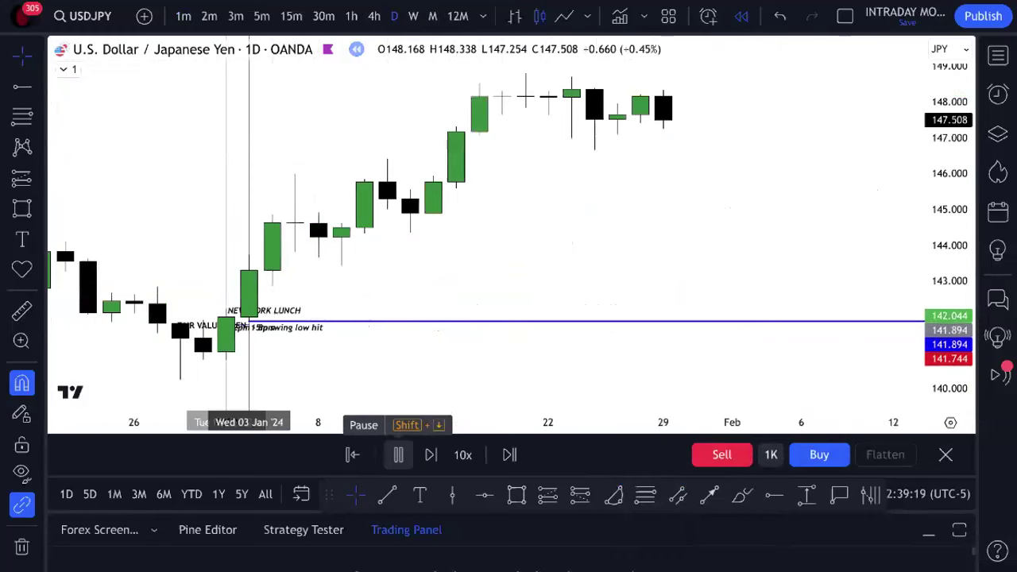
pyautogui.click(398, 455)
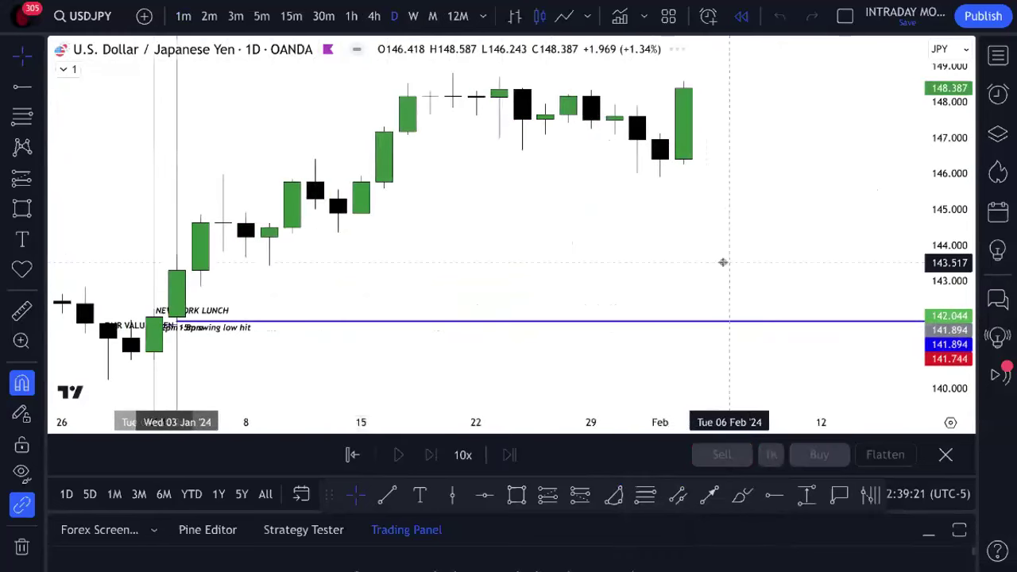
pyautogui.scroll(-2, 795, 333)
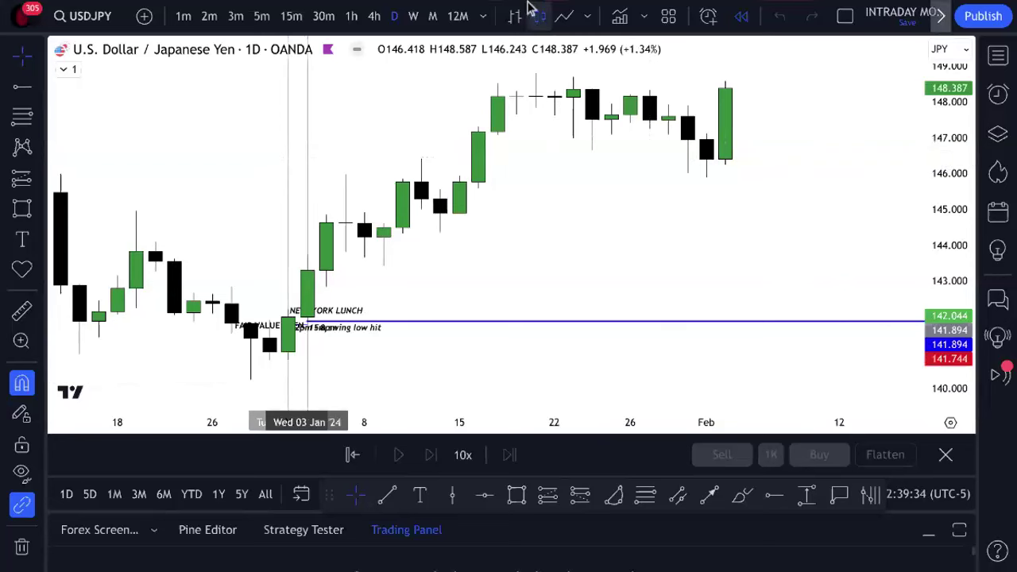
# - Switch to the 2024 Asian Session Model Tracking sheet and check the unrealized gains of the 1/2/24 trade
pyautogui.moveTo(533, 2)
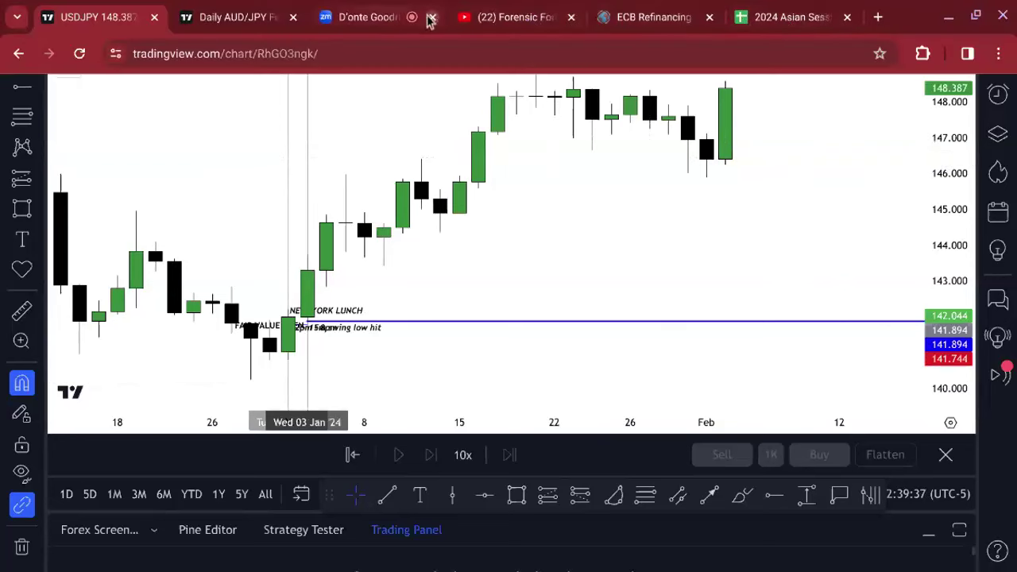
pyautogui.click(806, 24)
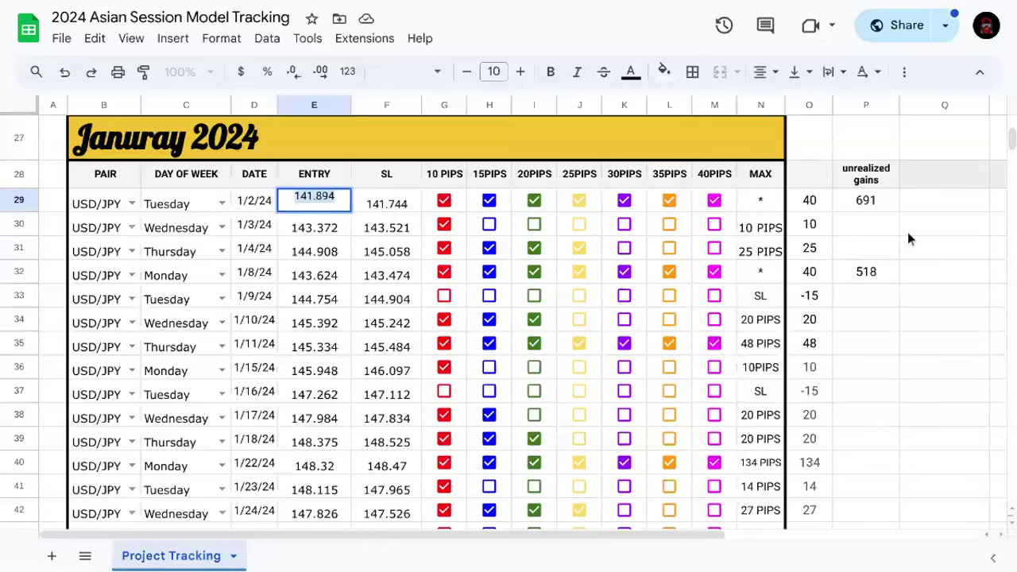
pyautogui.click(889, 207)
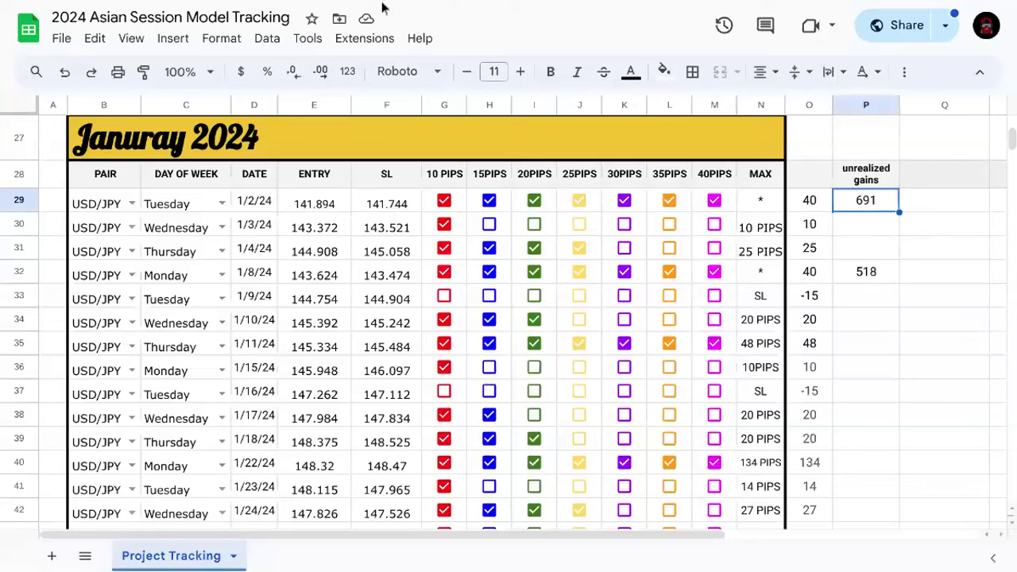
# - Return to the USDJPY chart, draw a price range near 19 January, and set its first price coordinate to 141.894
pyautogui.moveTo(326, 8)
pyautogui.click(92, 17)
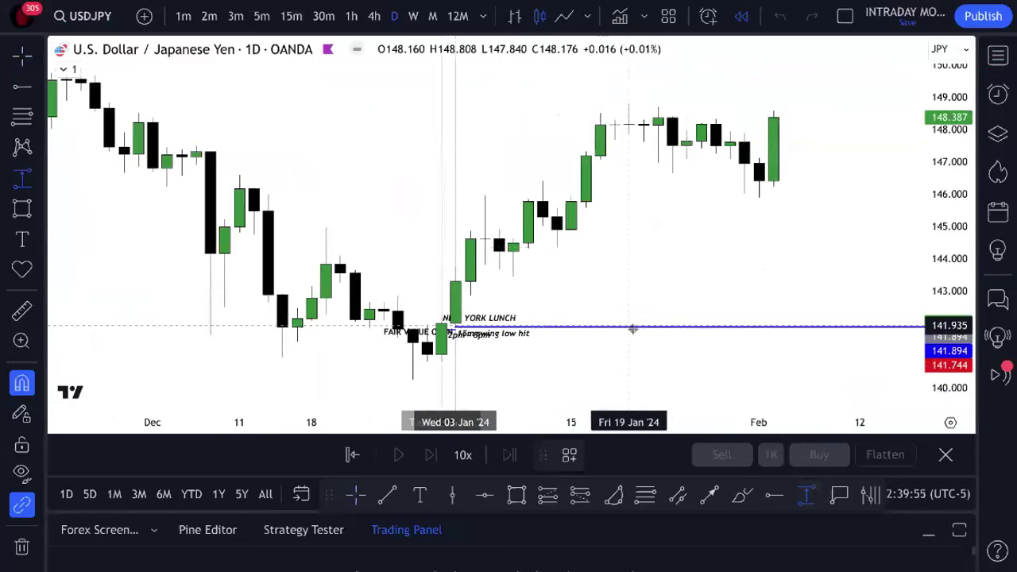
pyautogui.moveTo(625, 347); pyautogui.dragTo(658, 304)
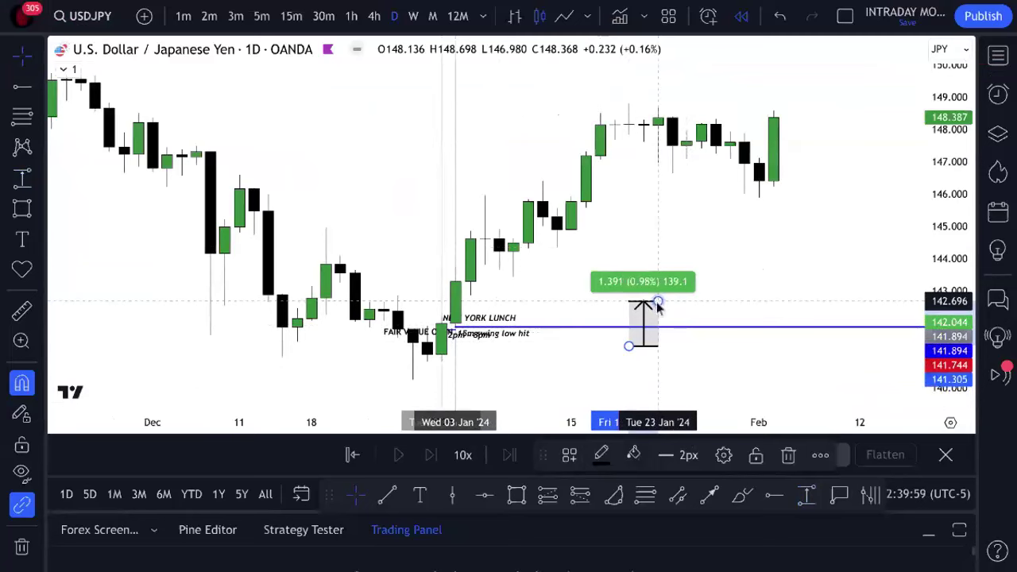
pyautogui.doubleClick(658, 304)
pyautogui.click(518, 273)
pyautogui.press('BackSpace')
pyautogui.press('BackSpace')
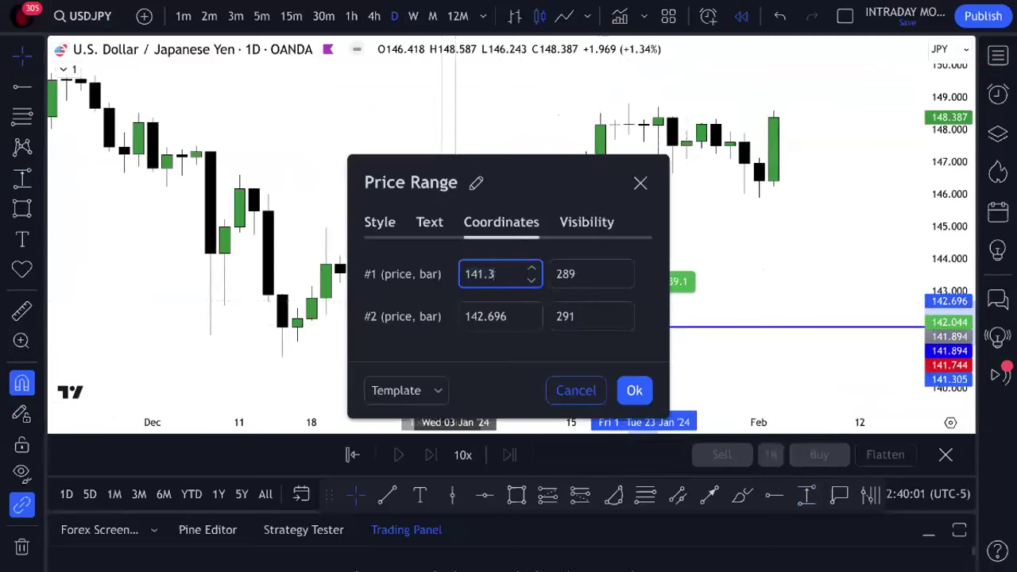
pyautogui.write('894')
pyautogui.click(634, 390)
# - Stretch the price range's upper end to the 19 January candle's high at 148.808
pyautogui.moveTo(663, 296); pyautogui.dragTo(625, 80)
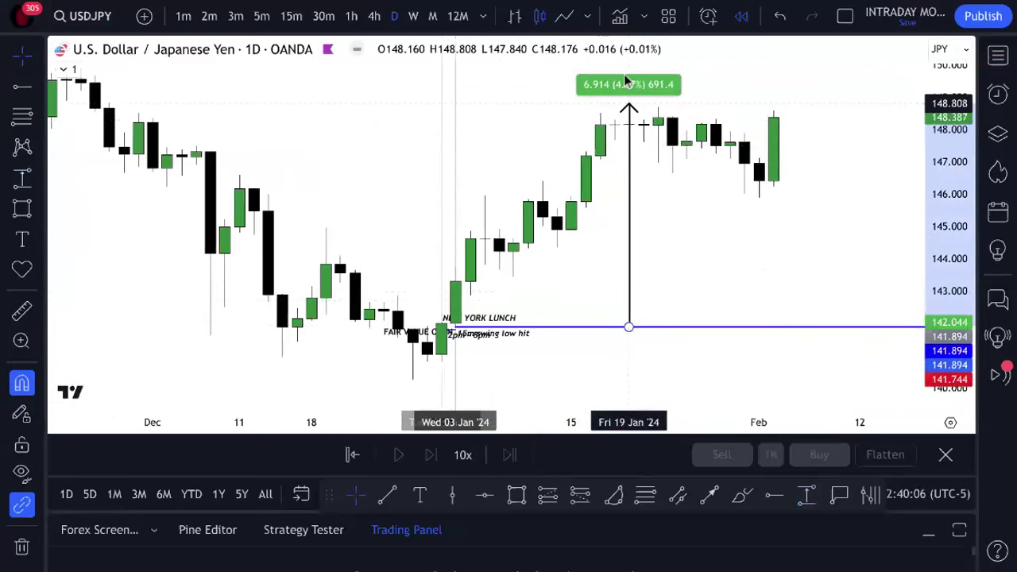
pyautogui.click(628, 104)
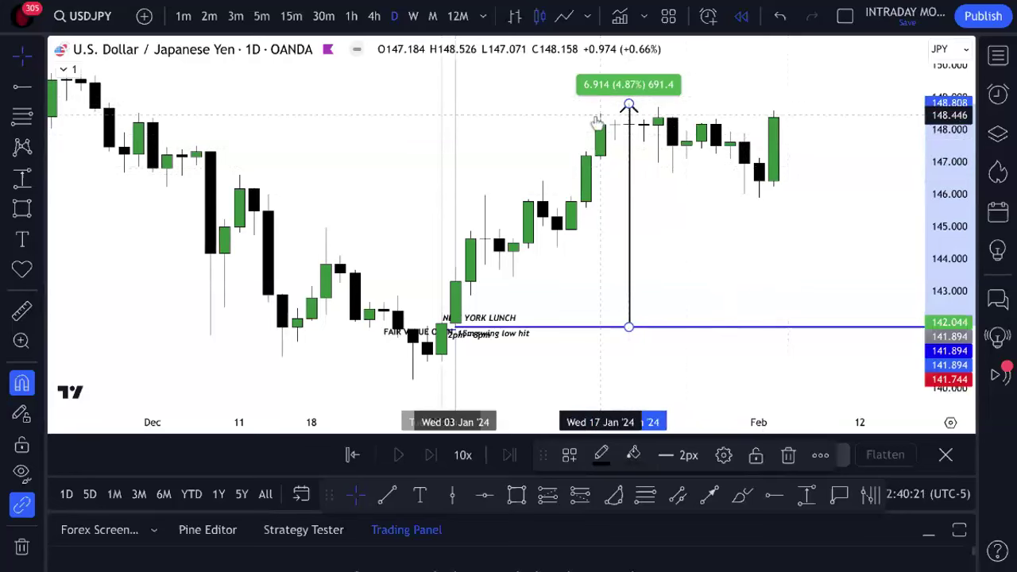
pyautogui.moveTo(863, 138); pyautogui.dragTo(715, 104)
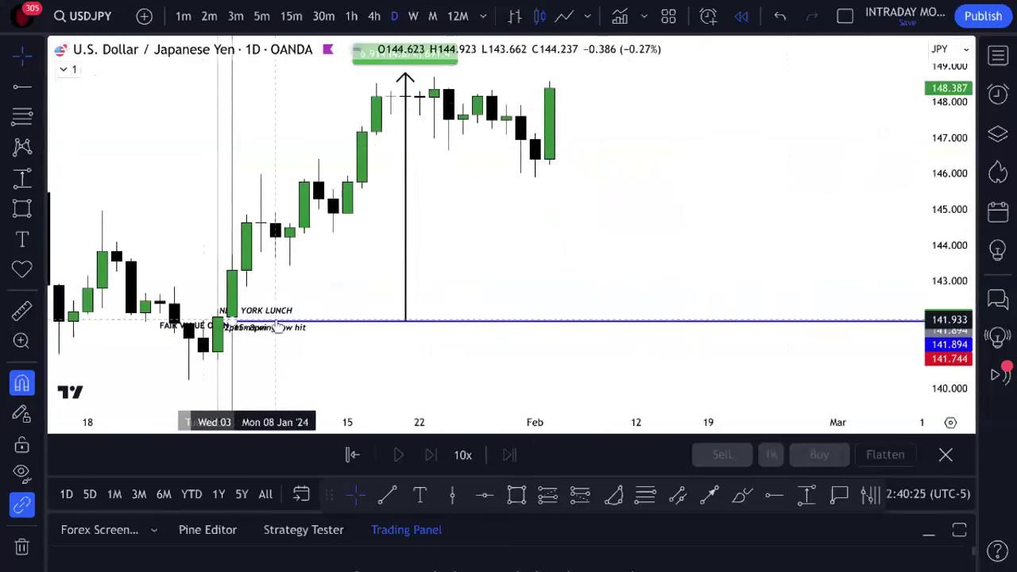
pyautogui.moveTo(604, 177); pyautogui.dragTo(746, 252)
pyautogui.moveTo(942, 246); pyautogui.dragTo(940, 316)
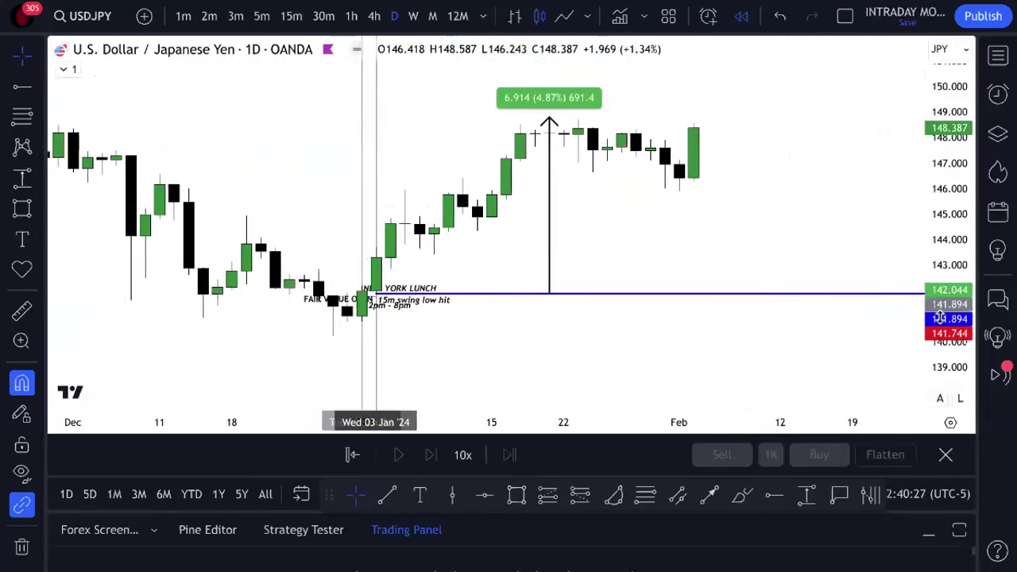
pyautogui.moveTo(479, 237); pyautogui.dragTo(526, 302)
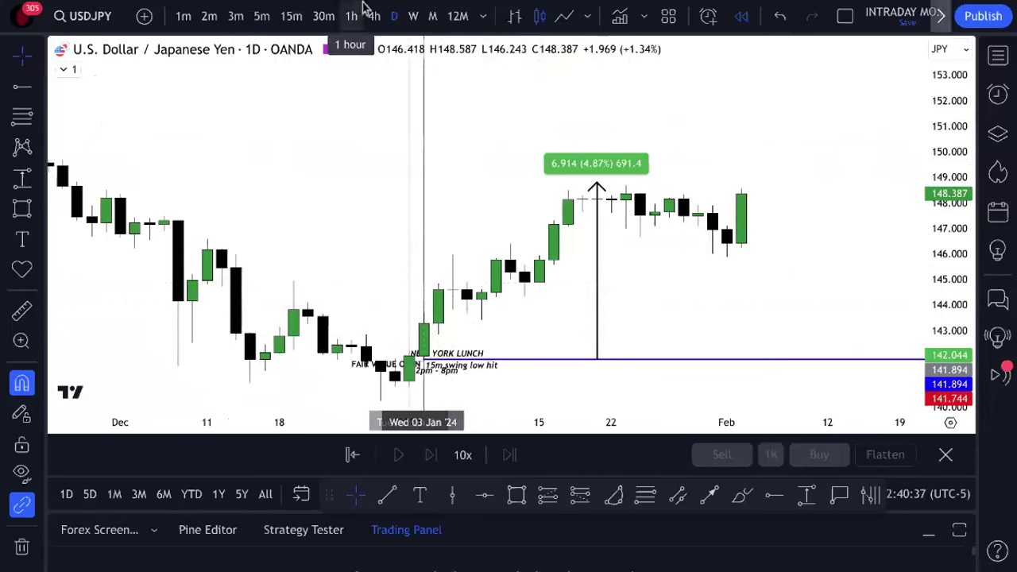
# - Switch to the tracking sheet and review the pip targets and MAX entry in the 1/2/24 row
pyautogui.moveTo(362, 6)
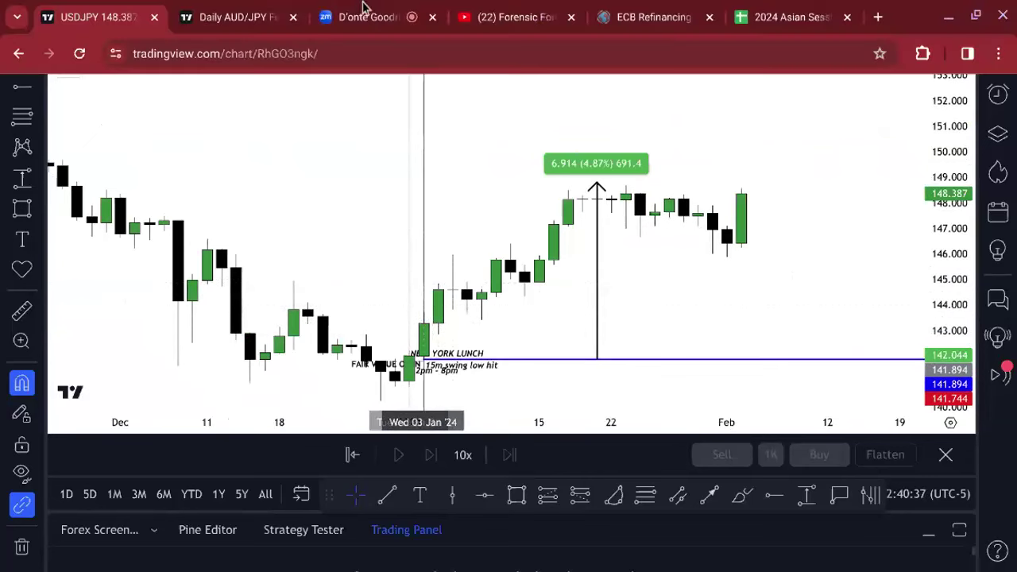
pyautogui.click(793, 17)
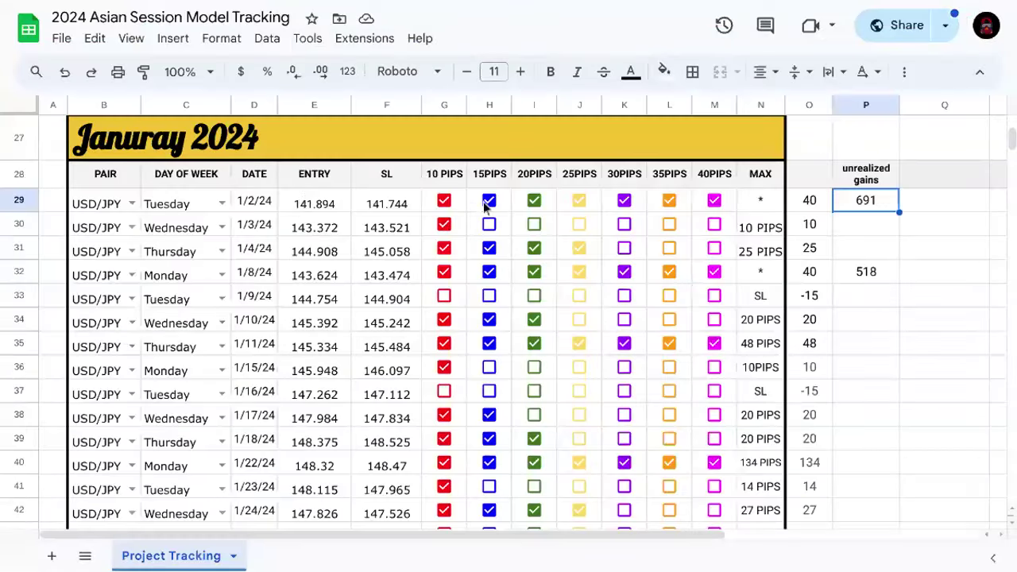
pyautogui.click(730, 205)
pyautogui.click(771, 200)
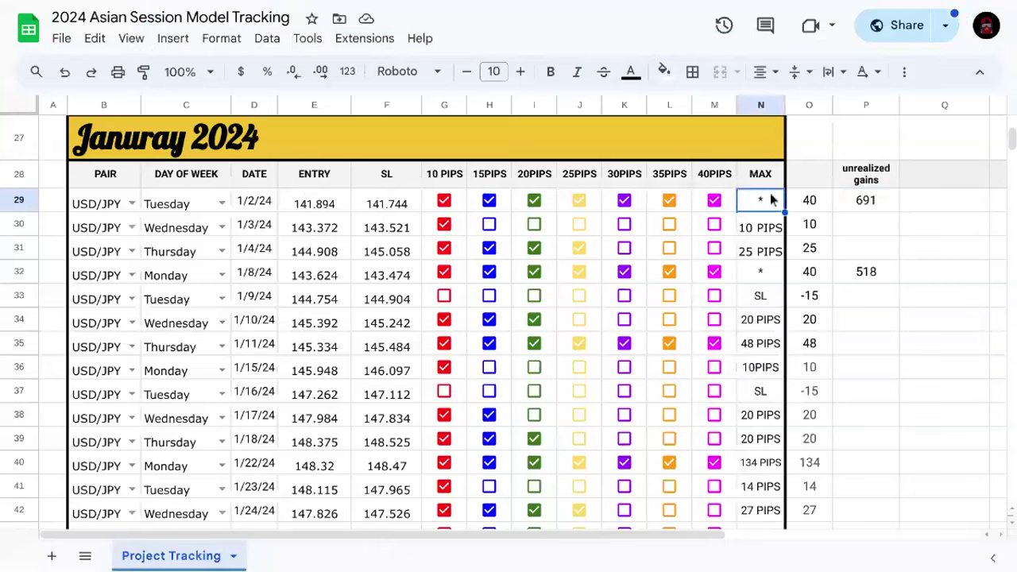
pyautogui.doubleClick(766, 205)
pyautogui.click(921, 250)
pyautogui.scroll(-1, 795, 231)
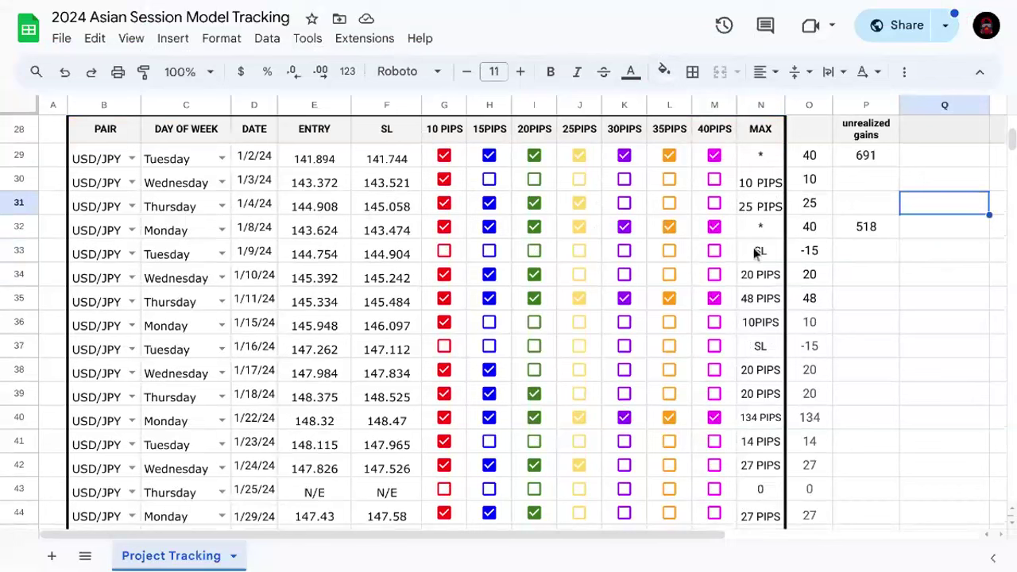
# - Review the pip results in column O for the January trades from 1/9/24 through 1/30/24
pyautogui.click(818, 251)
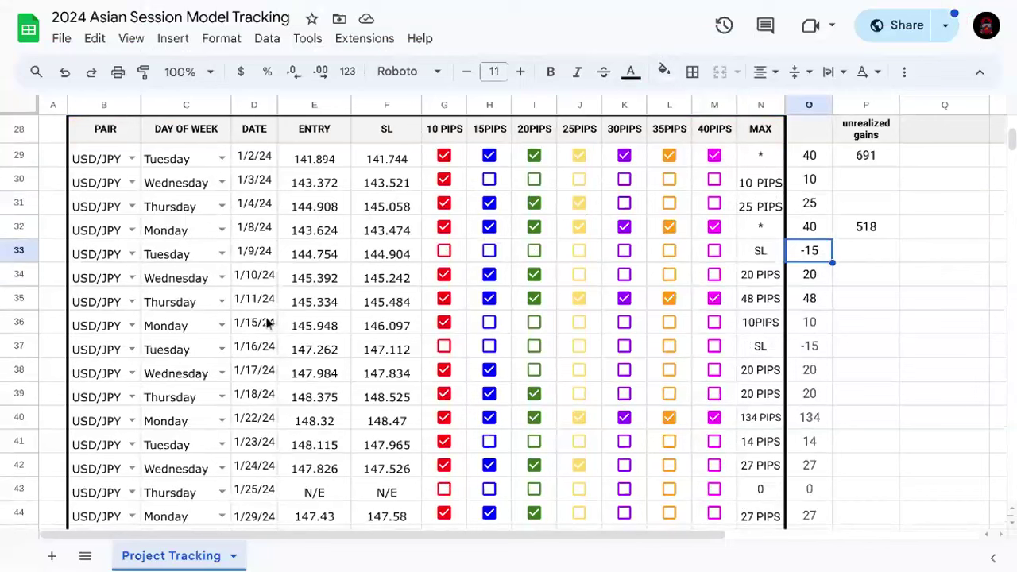
pyautogui.click(809, 302)
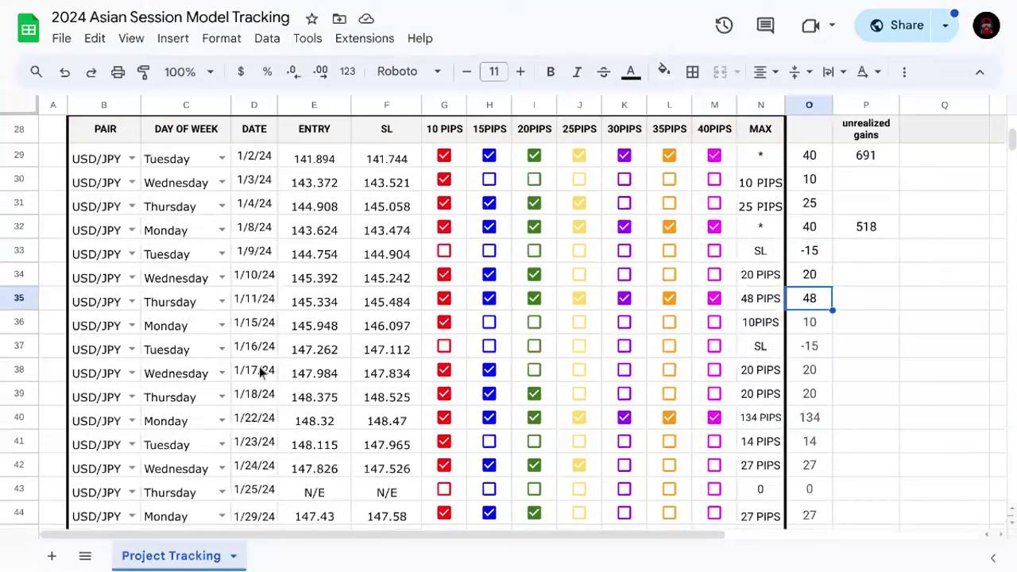
pyautogui.click(812, 348)
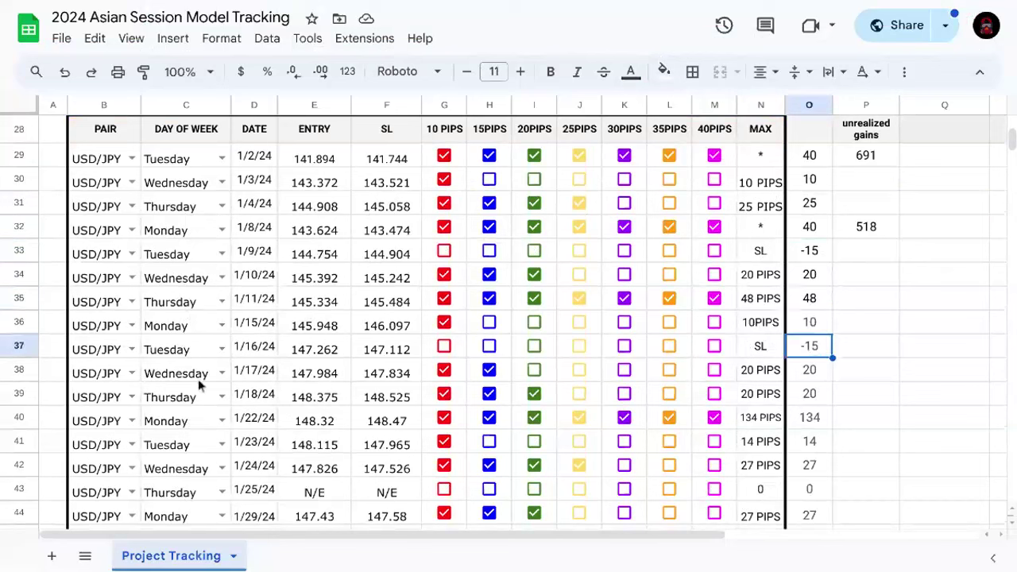
pyautogui.click(813, 396)
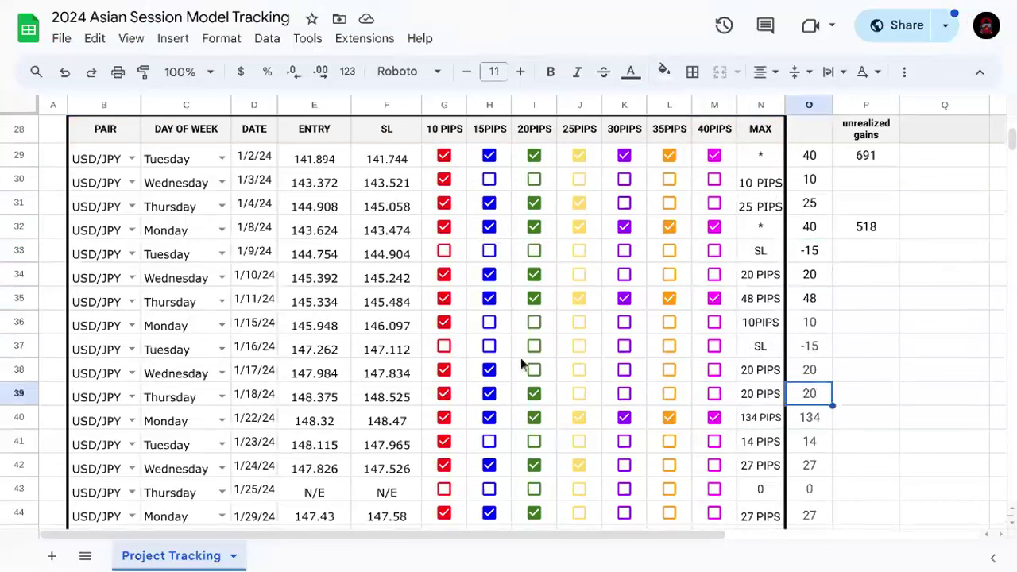
pyautogui.click(826, 424)
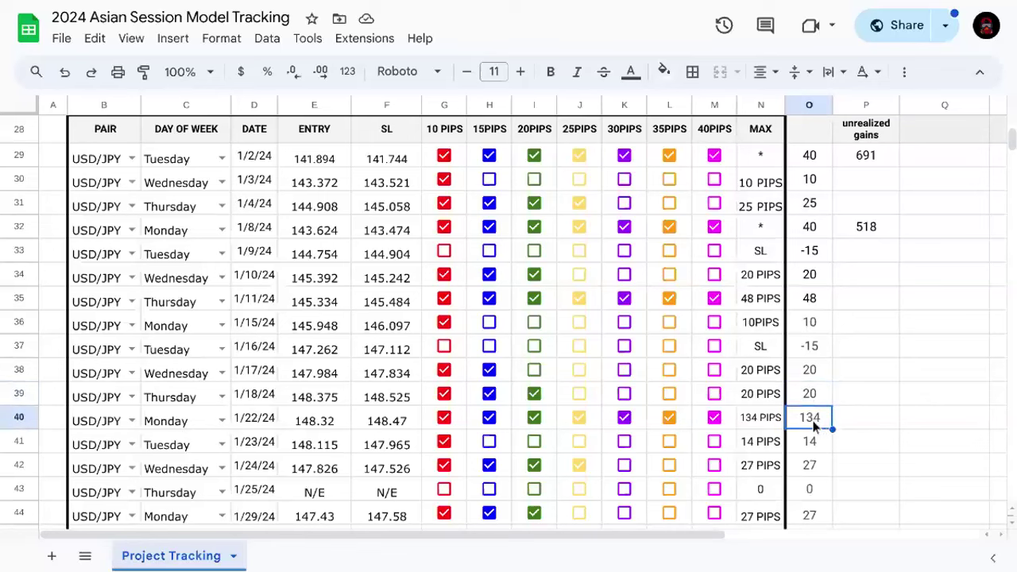
pyautogui.scroll(-1, 859, 386)
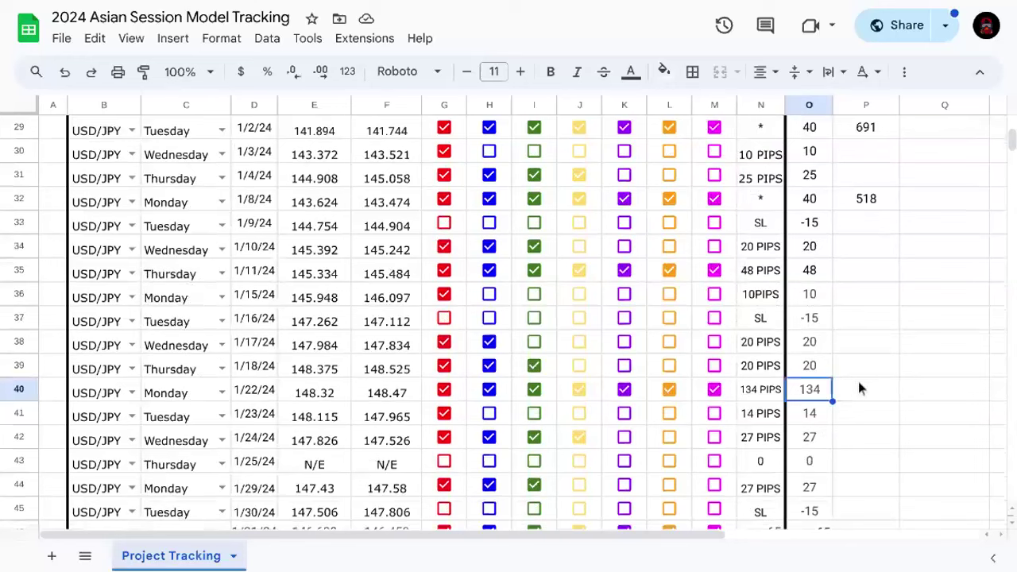
pyautogui.scroll(-1, 826, 386)
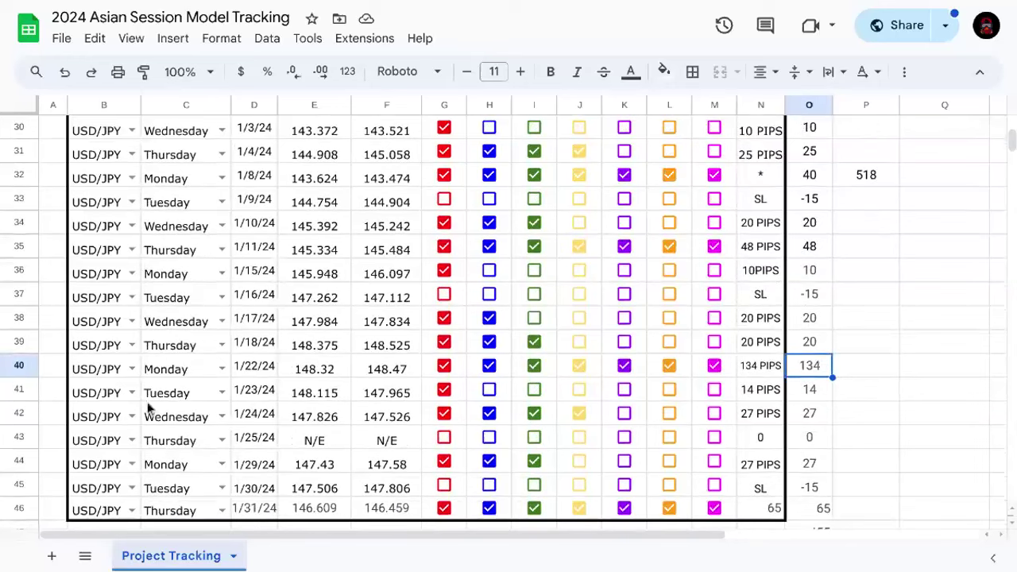
pyautogui.click(813, 395)
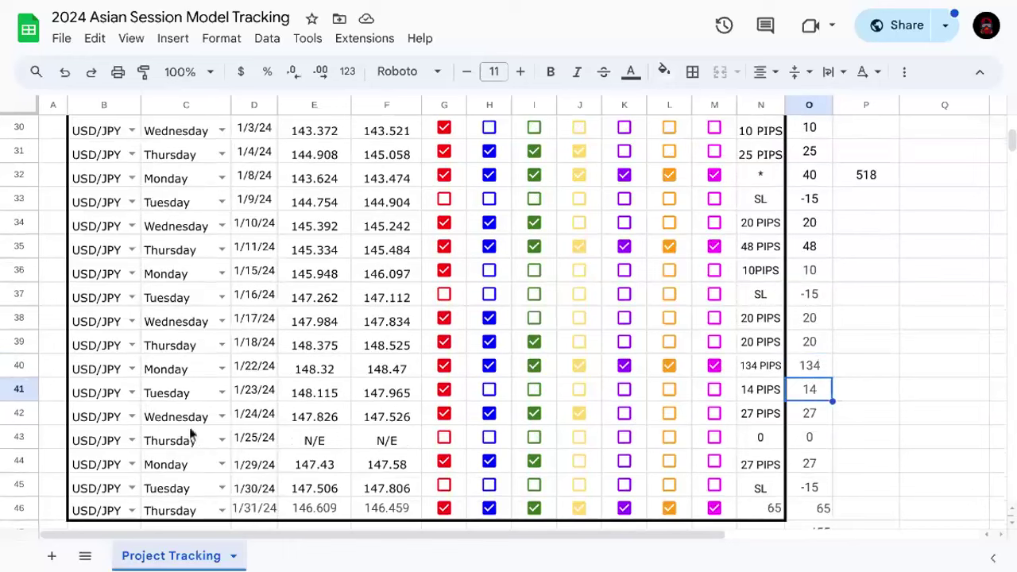
pyautogui.click(818, 488)
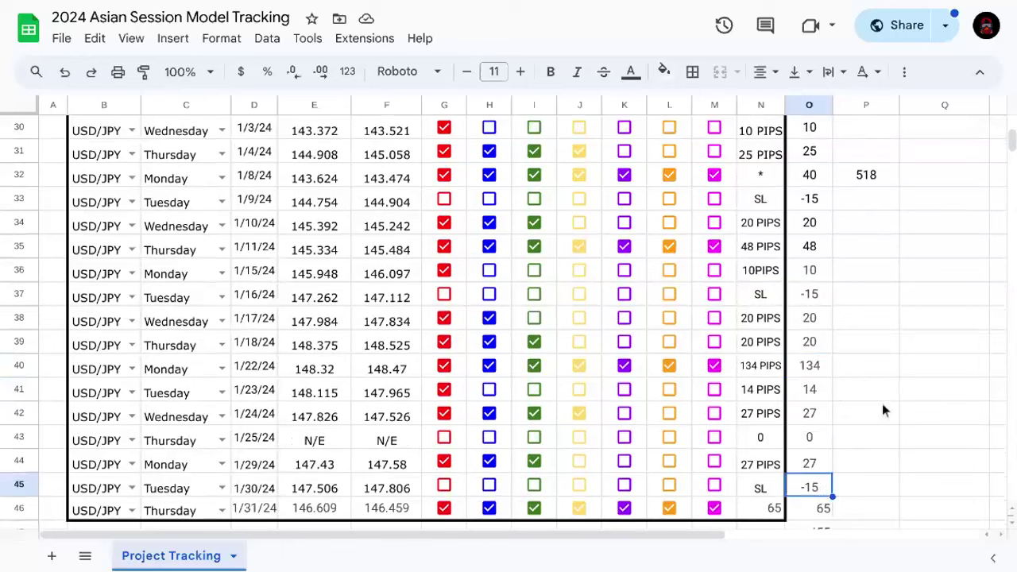
# - Look back over the January 2024 table and check the unrealized gains of the 1/8/24 trade
pyautogui.scroll(1, 881, 403)
pyautogui.click(884, 365)
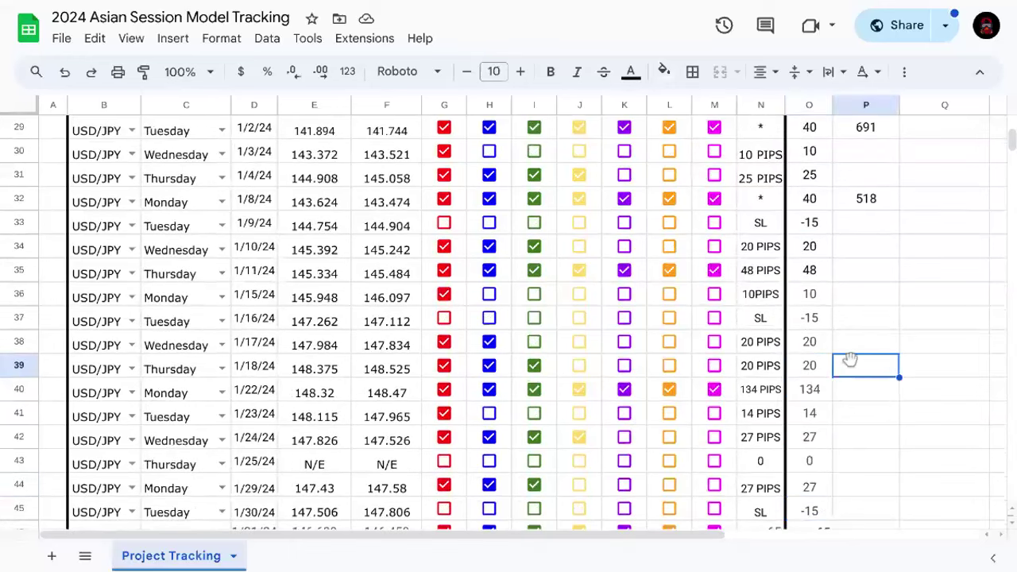
pyautogui.scroll(2, 841, 340)
pyautogui.scroll(-1, 909, 322)
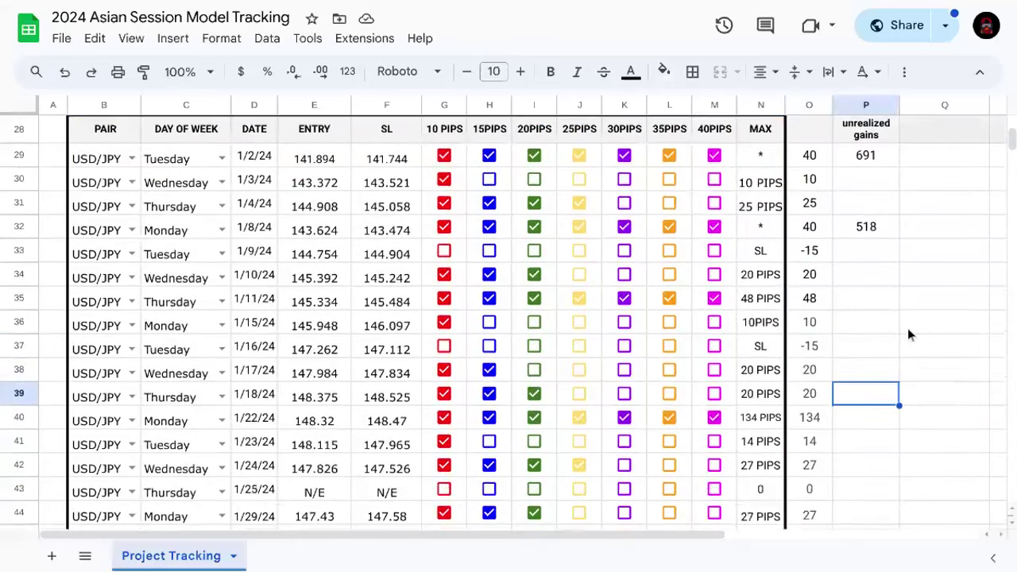
pyautogui.scroll(1, 908, 335)
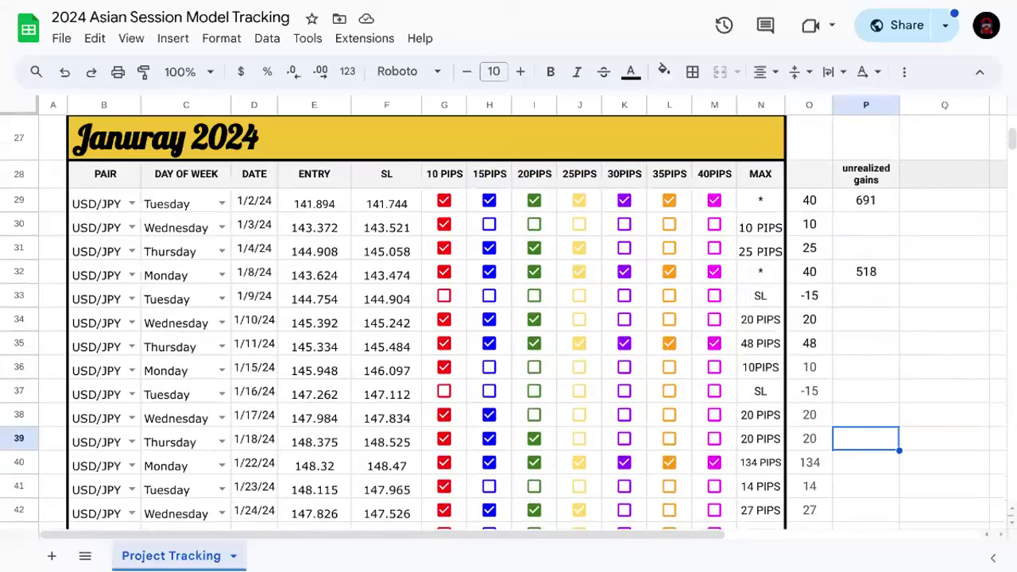
pyautogui.scroll(-1, 868, 333)
pyautogui.scroll(1, 868, 337)
pyautogui.click(882, 273)
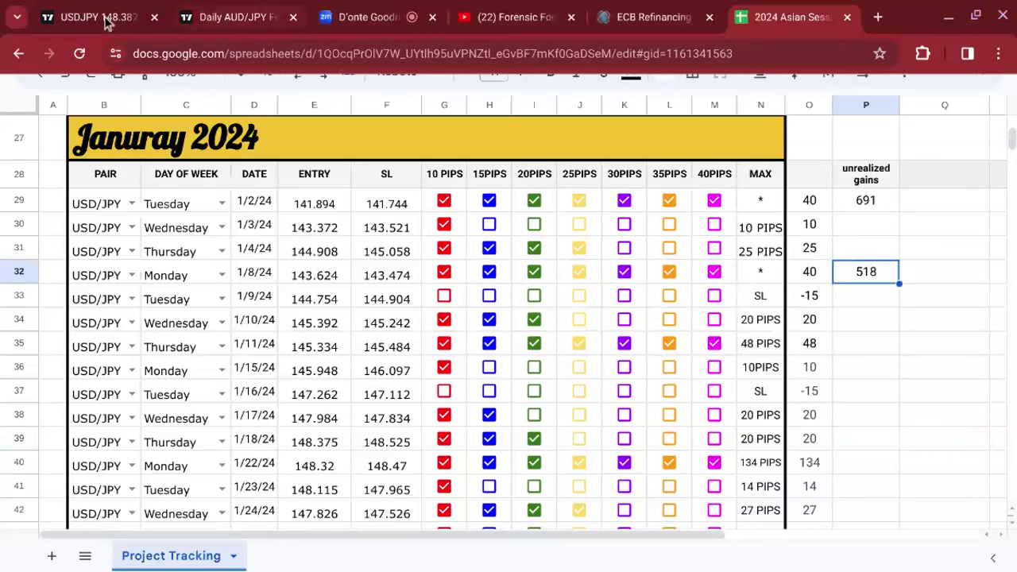
# - Switch back to the USDJPY chart in TradingView and remove all drawings from the daily chart
pyautogui.click(90, 17)
pyautogui.rightClick(804, 239)
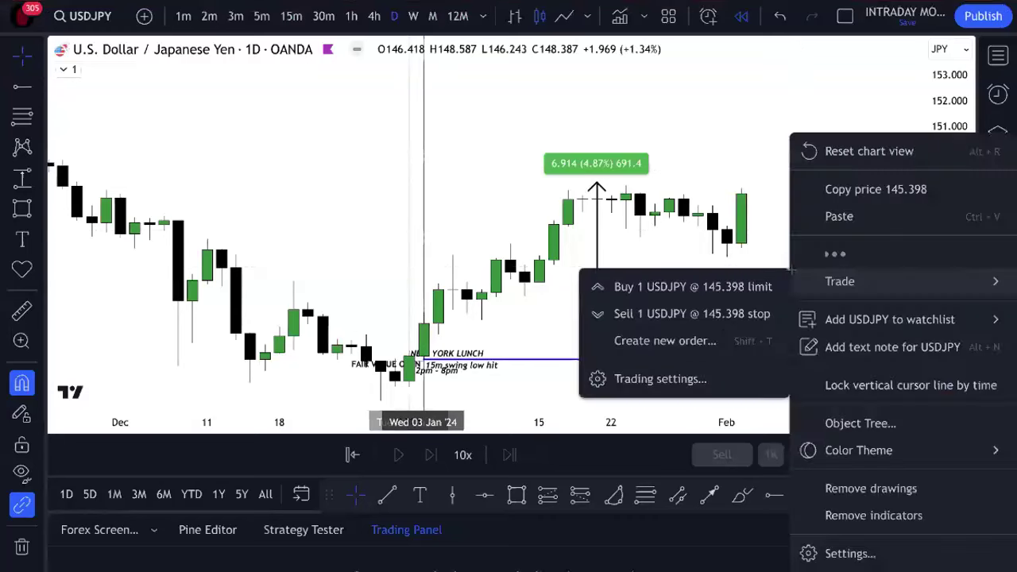
pyautogui.click(844, 485)
# - Restart the bar replay at 9 January 2024 and show the 15-minute chart with the Shady Kill Zones indicator visible
pyautogui.click(352, 454)
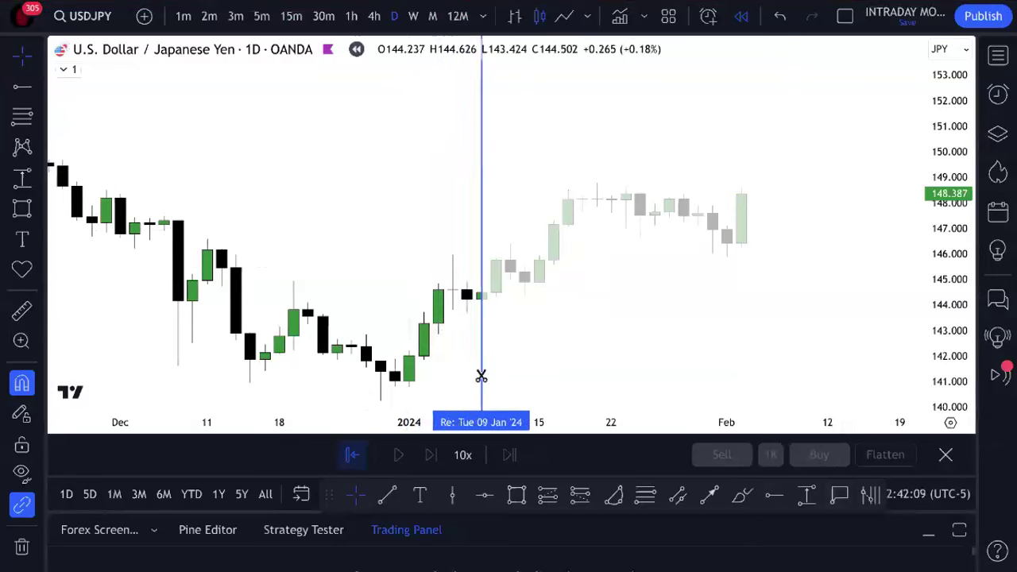
pyautogui.click(481, 376)
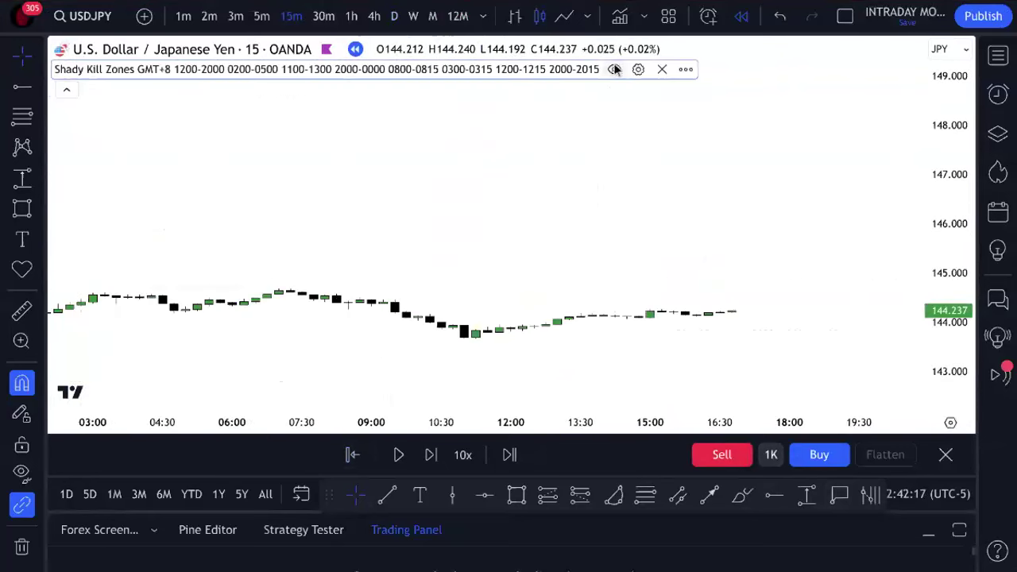
pyautogui.scroll(-5, 687, 218)
pyautogui.scroll(5, 778, 281)
pyautogui.moveTo(852, 287); pyautogui.dragTo(538, 315)
# - Place vertical lines on 8 January 2024 at 12:00 and 20:00
pyautogui.moveTo(933, 373); pyautogui.dragTo(455, 516)
pyautogui.click(452, 496)
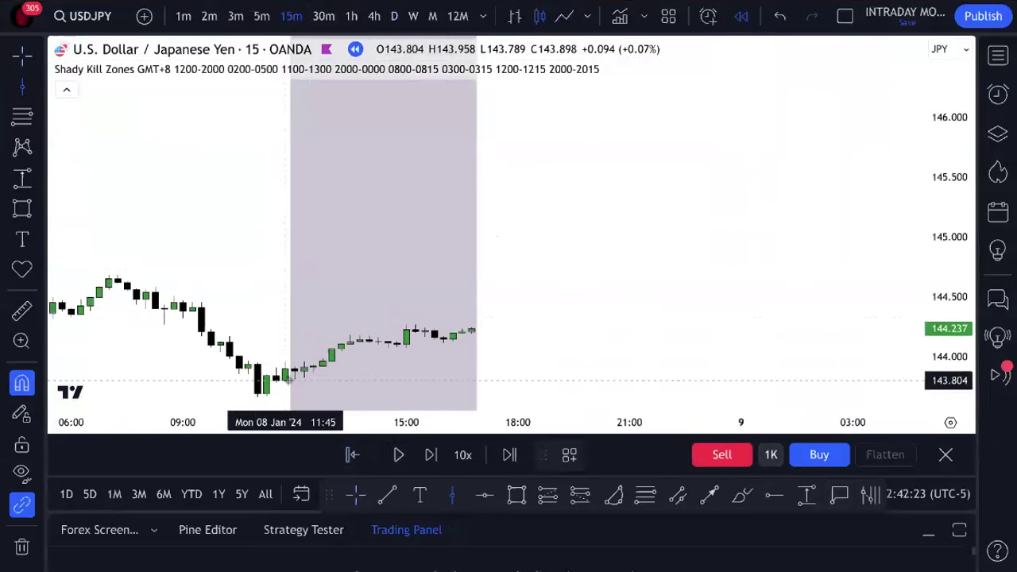
pyautogui.click(294, 381)
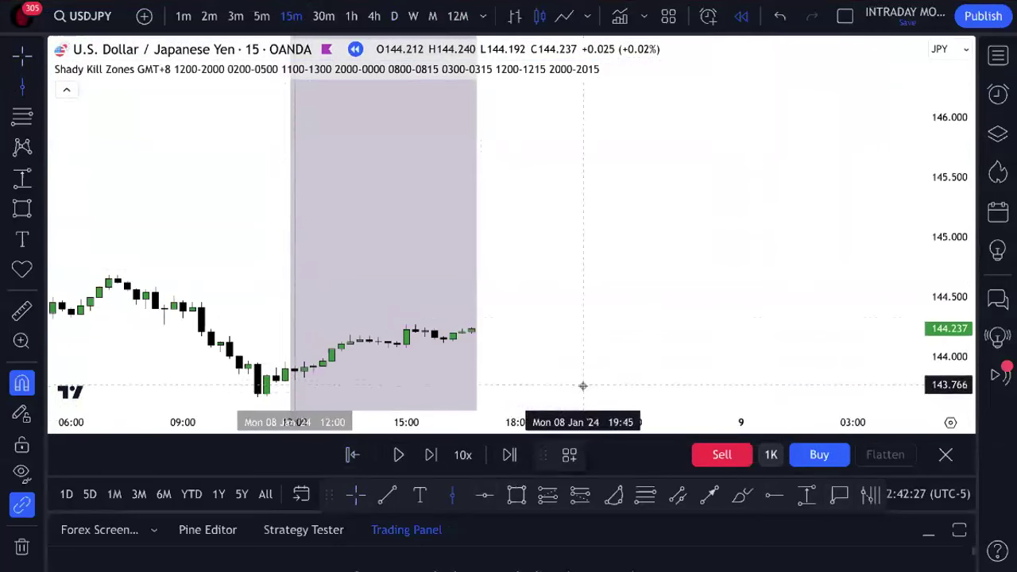
pyautogui.click(597, 376)
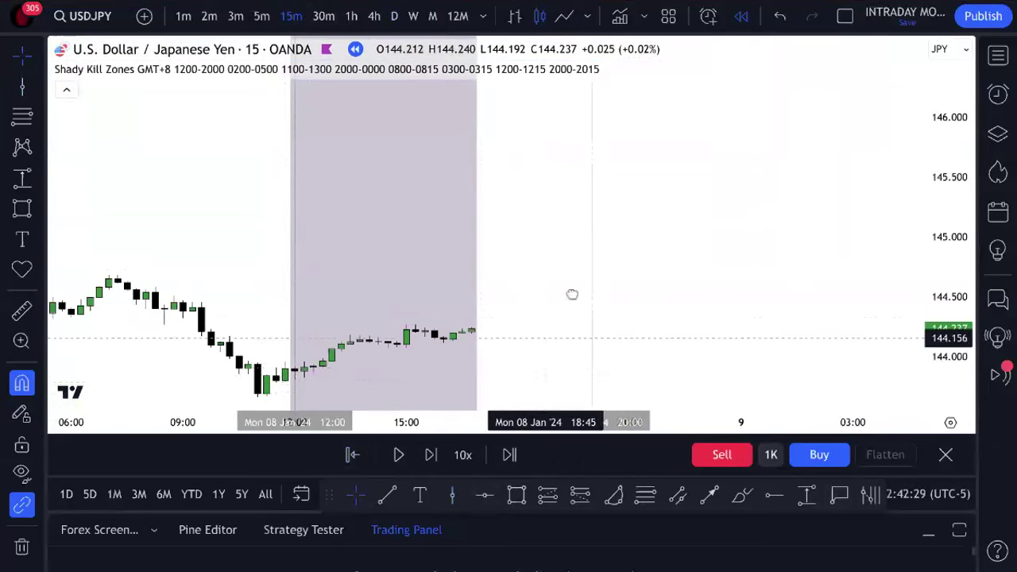
# - Play the 15-minute replay forward just past the 20:00 line and pause it
pyautogui.moveTo(572, 295); pyautogui.dragTo(593, 245)
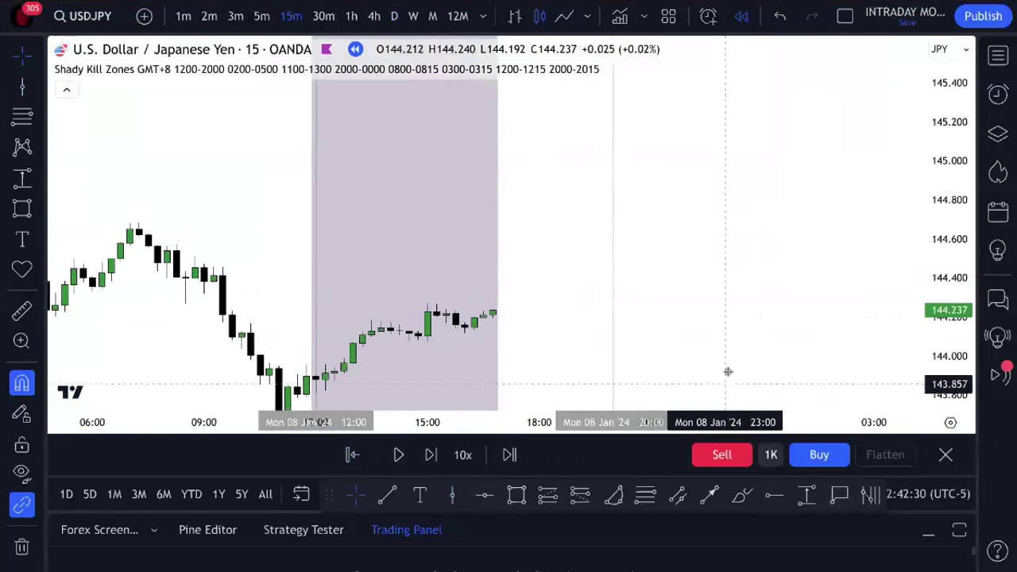
pyautogui.click(398, 455)
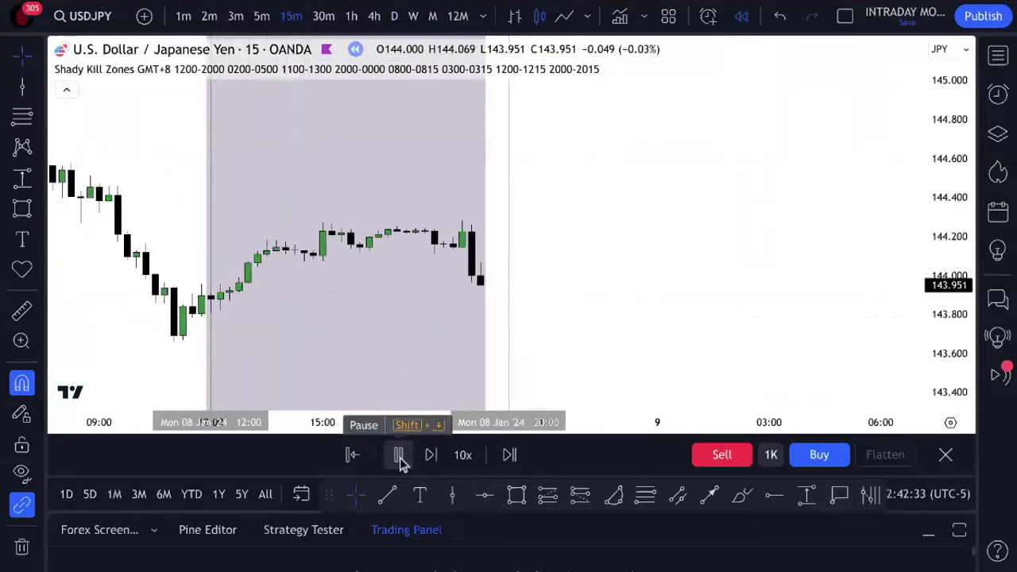
pyautogui.click(399, 461)
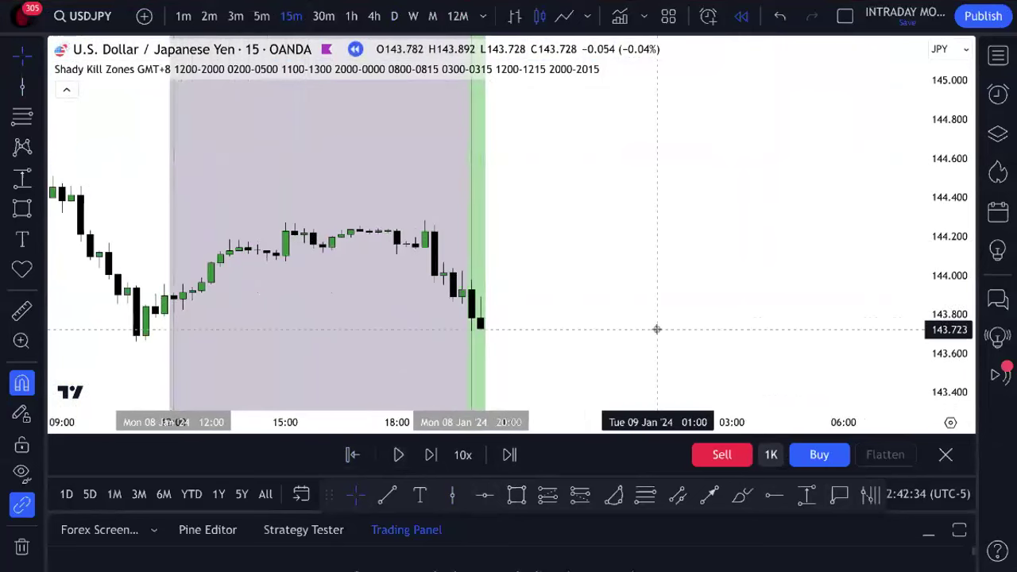
# - Draw level trend lines at the 15:00 high of 144.272 and the 20:00 low of 143.714, both ending at 9 January 03:45
pyautogui.scroll(-1, 656, 329)
pyautogui.click(387, 494)
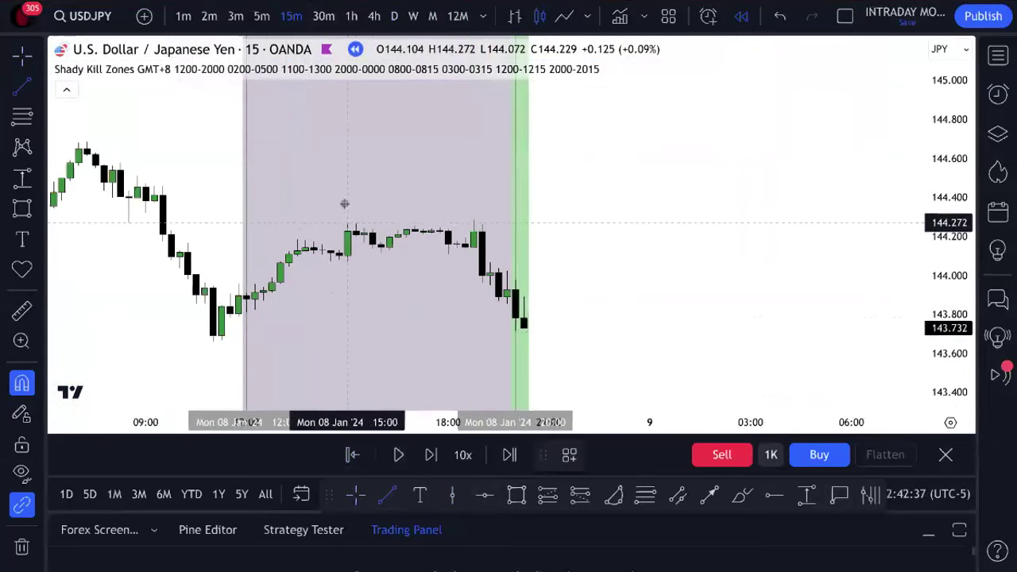
pyautogui.click(347, 223)
pyautogui.click(775, 256)
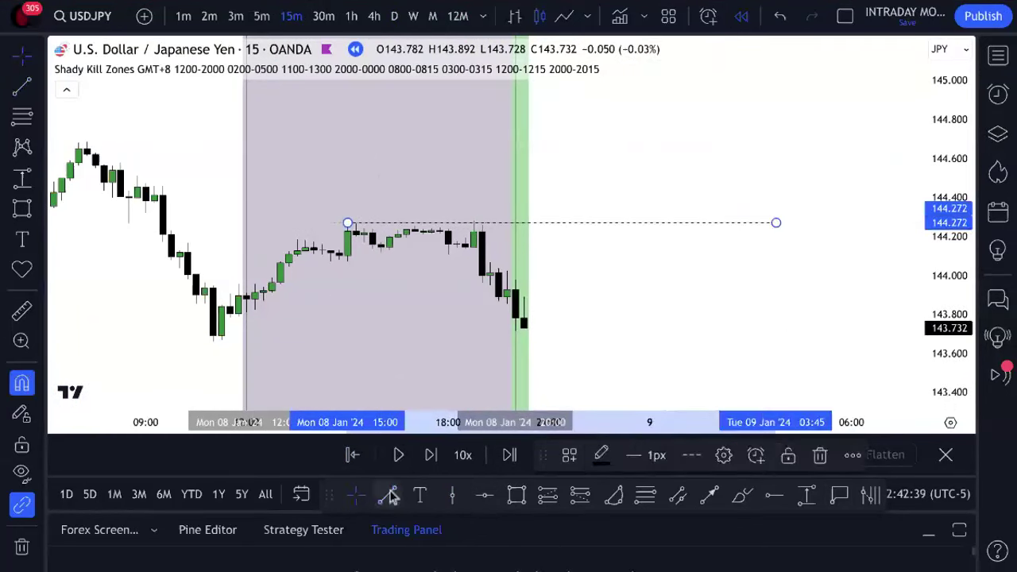
pyautogui.click(515, 347)
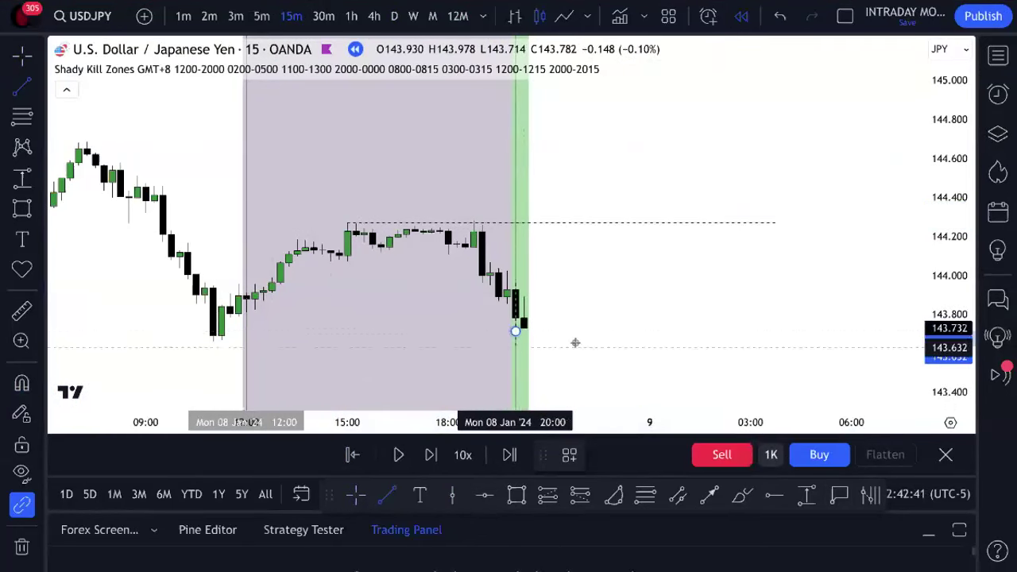
pyautogui.click(776, 322)
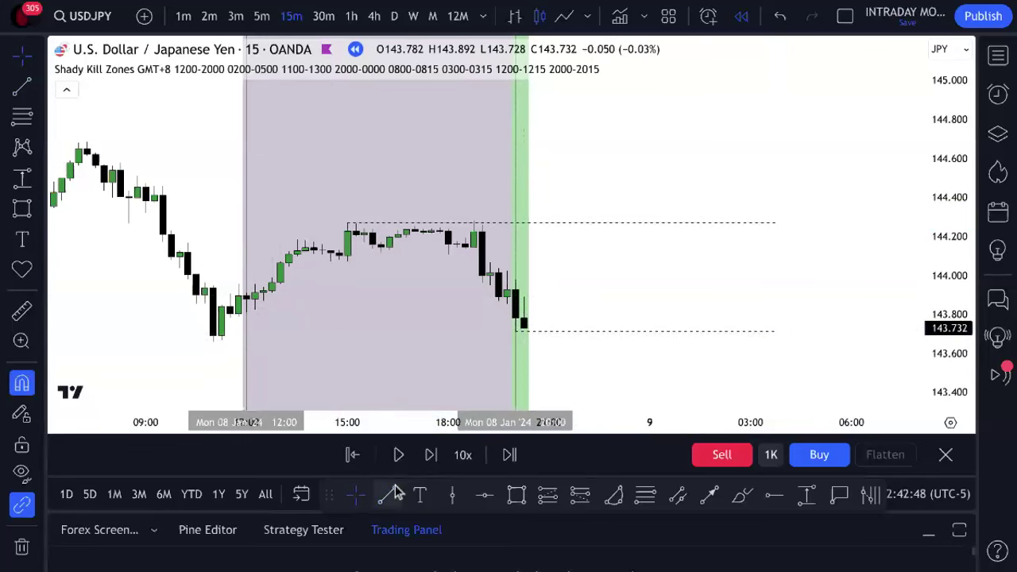
# - Restyle the trend line at the 20:00 low as a solid blue line
pyautogui.click(532, 332)
pyautogui.click(691, 455)
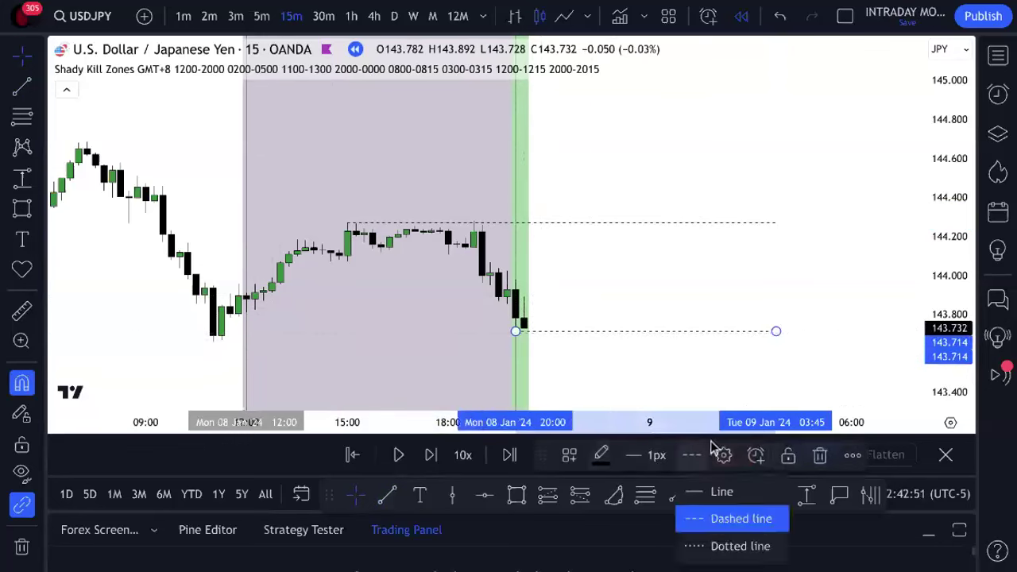
pyautogui.click(719, 492)
pyautogui.click(602, 455)
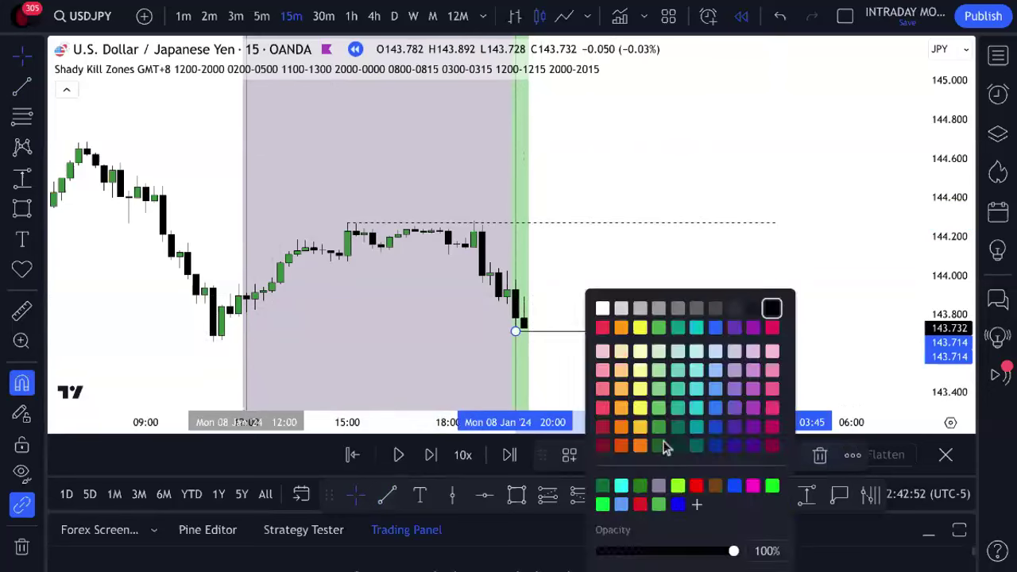
pyautogui.click(659, 443)
pyautogui.click(488, 275)
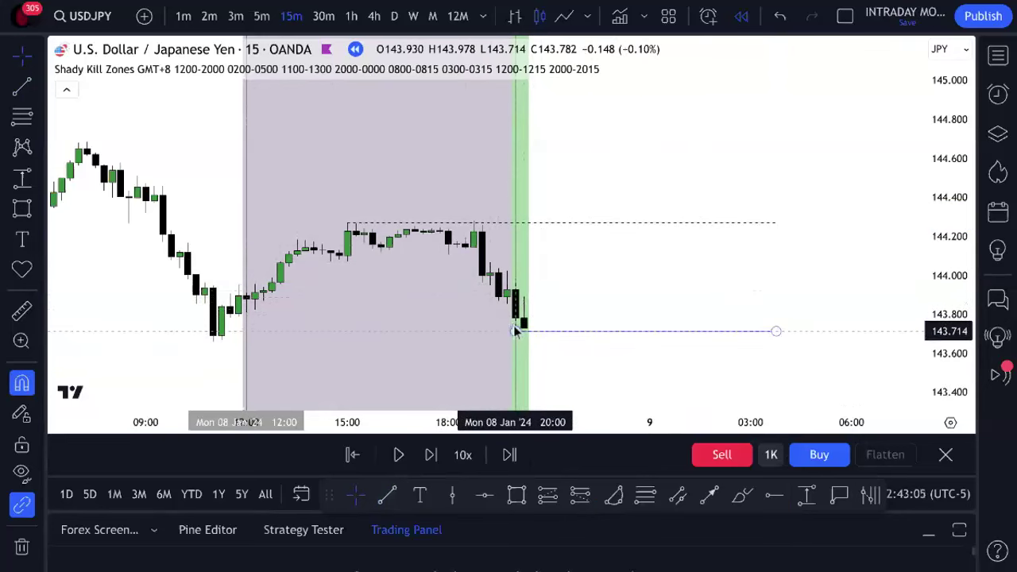
# - Restyle the trend line at the session high as a solid red line
pyautogui.click(574, 225)
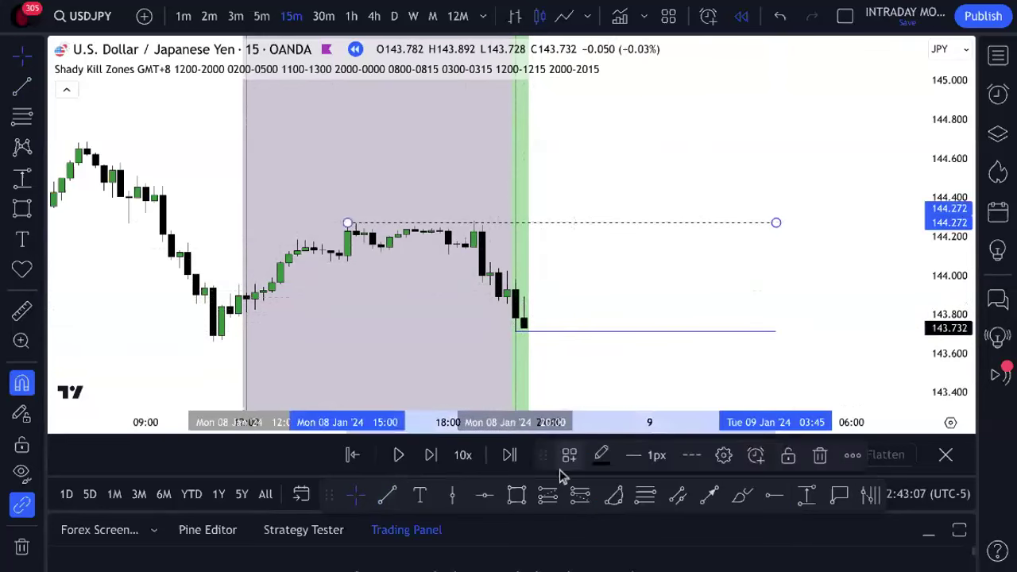
pyautogui.click(638, 458)
pyautogui.click(641, 506)
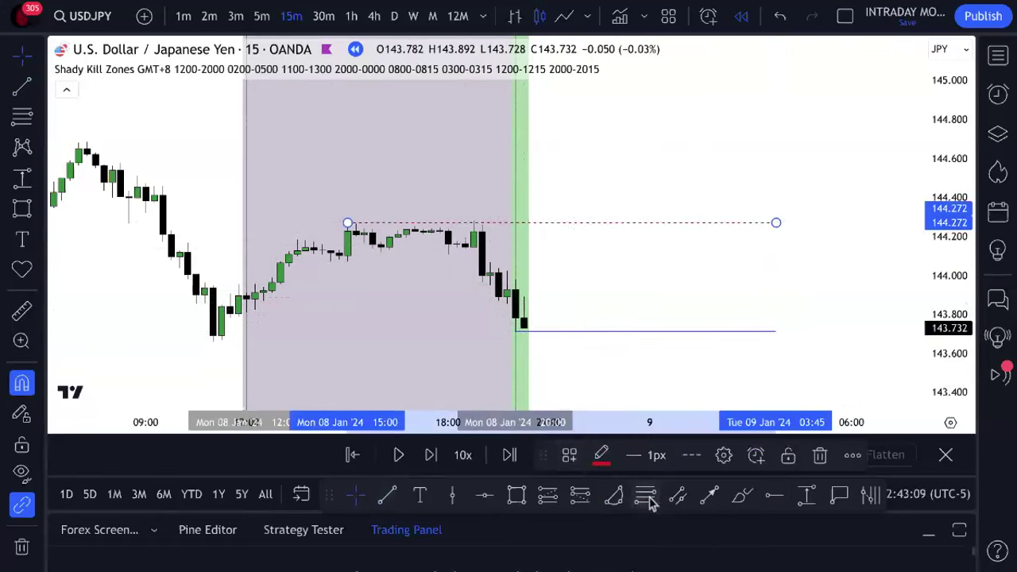
pyautogui.click(691, 455)
pyautogui.click(714, 493)
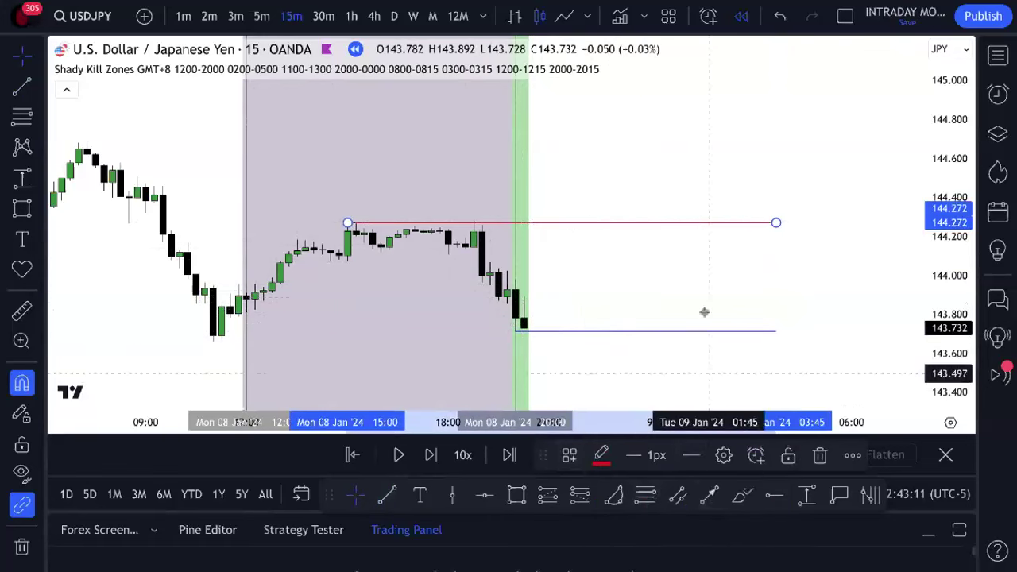
pyautogui.click(704, 310)
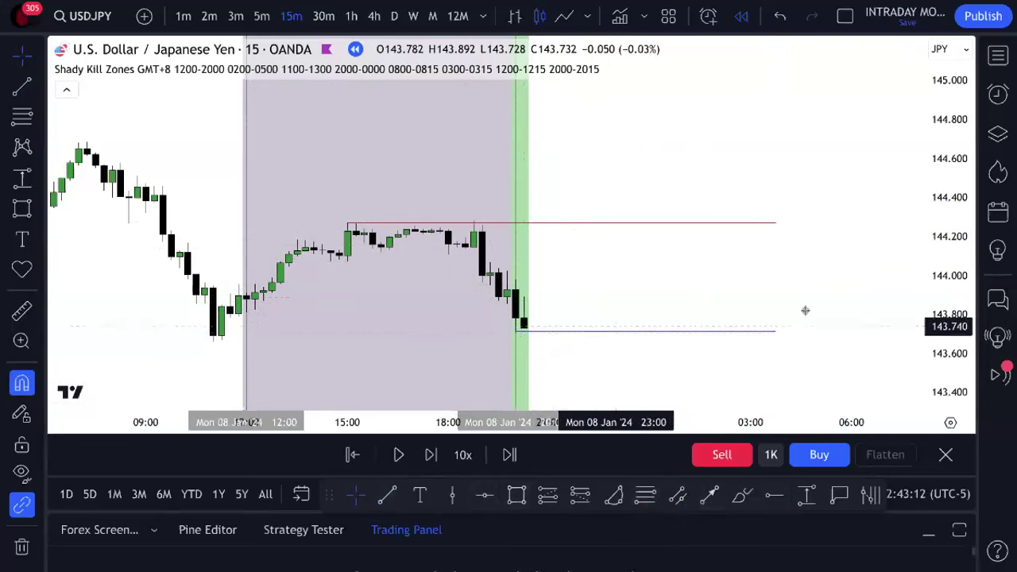
# - Move the red line to the 18:45 candle's high at 144.282 and extend it level to 9 January 04:45
pyautogui.scroll(5, 929, 277)
pyautogui.click(351, 221)
pyautogui.moveTo(350, 219); pyautogui.dragTo(475, 213)
pyautogui.moveTo(777, 217); pyautogui.dragTo(808, 213)
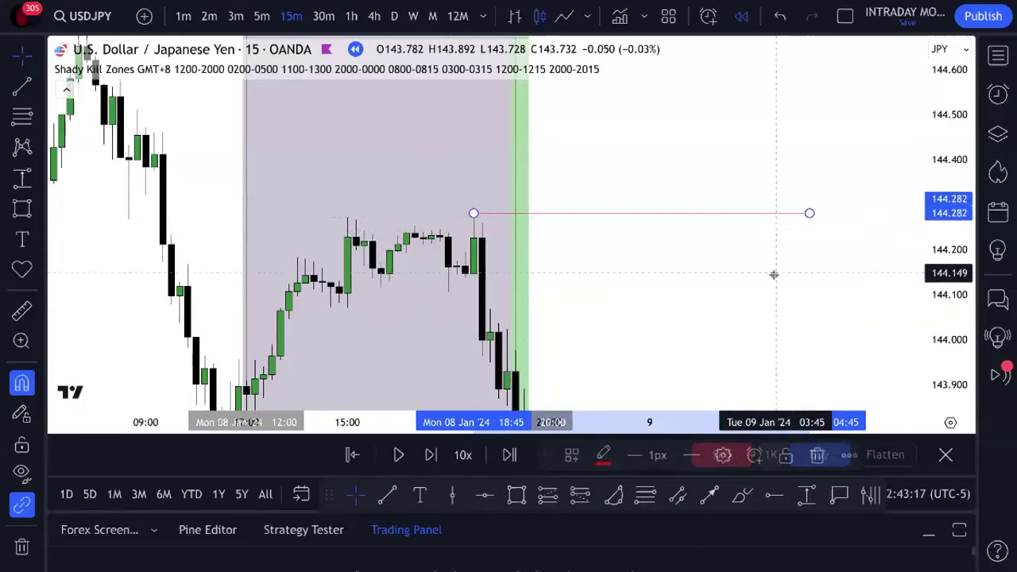
# - Advance the 15-minute replay by one bar
pyautogui.doubleClick(959, 253)
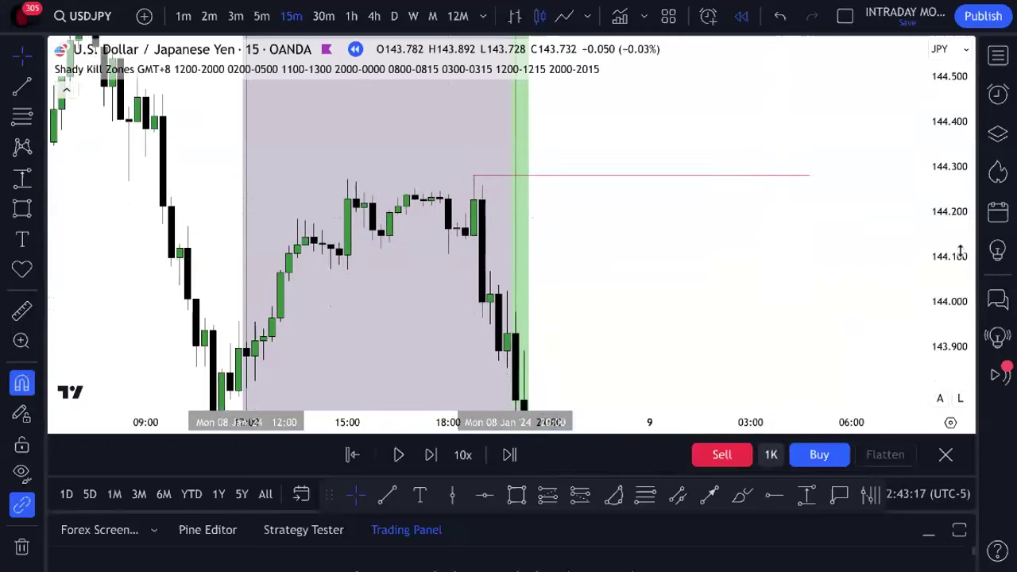
pyautogui.click(431, 454)
pyautogui.moveTo(641, 297); pyautogui.dragTo(641, 228)
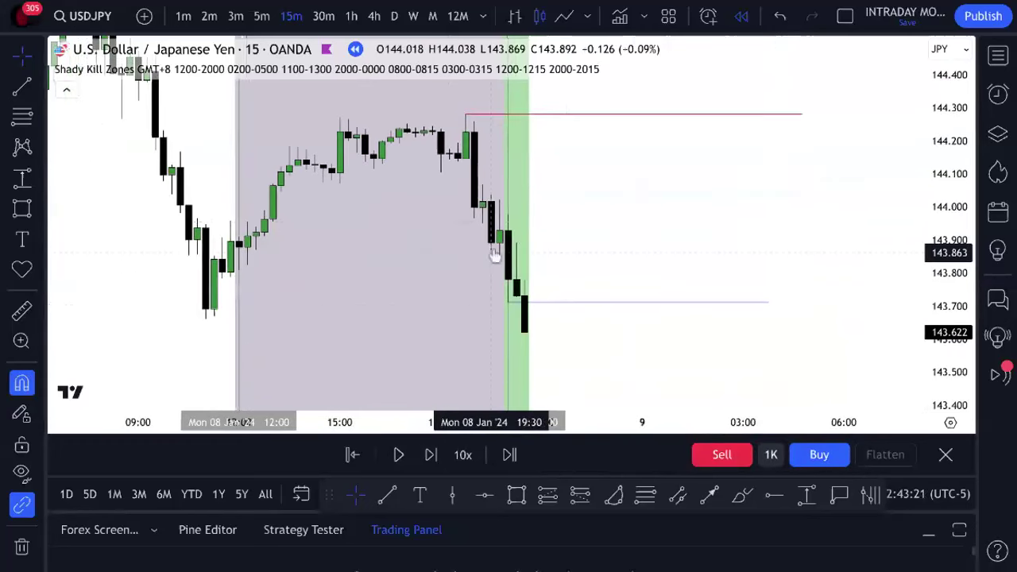
# - Hide the Shady Kill Zones indicator and change the chart to the 1-minute timeframe
pyautogui.click(613, 70)
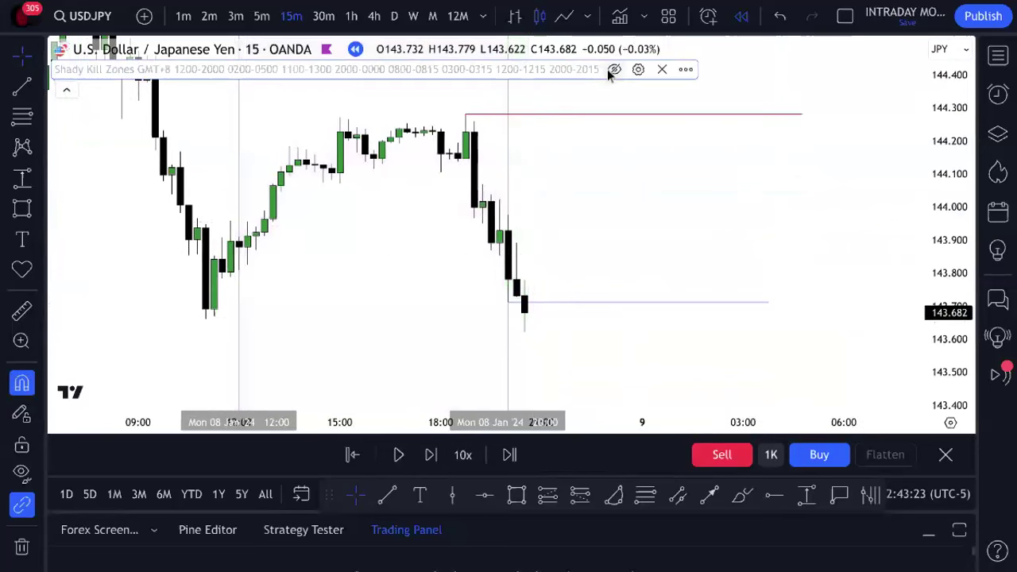
pyautogui.click(183, 17)
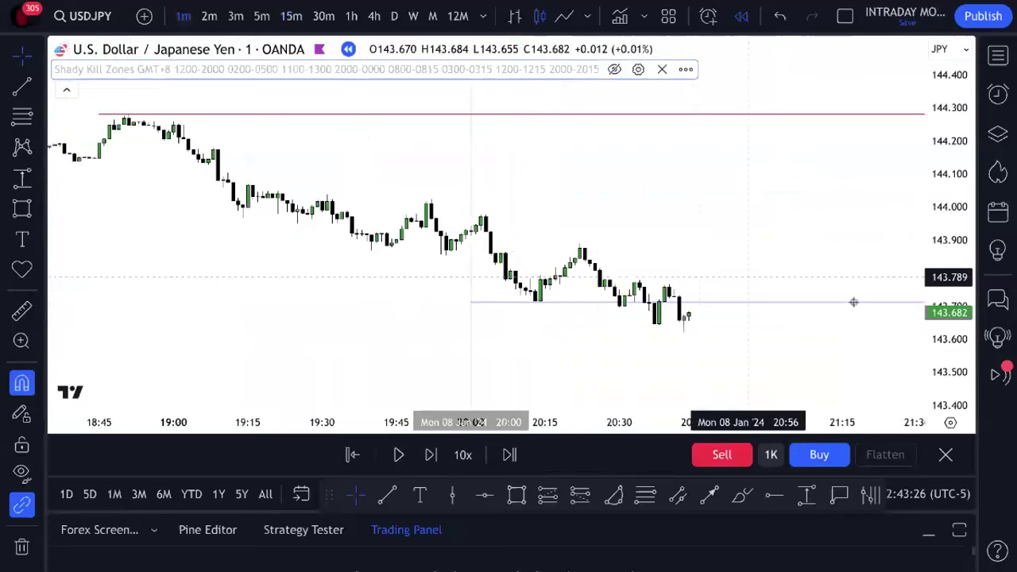
pyautogui.scroll(3, 586, 365)
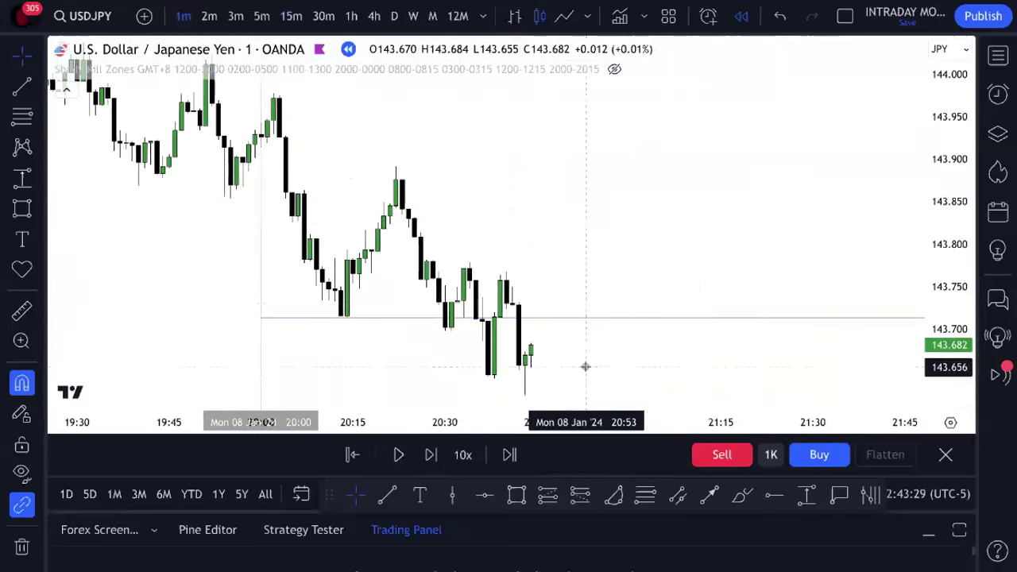
# - Run the 1-minute replay forward to the 21:54 candle on 8 January and pause it
pyautogui.click(427, 454)
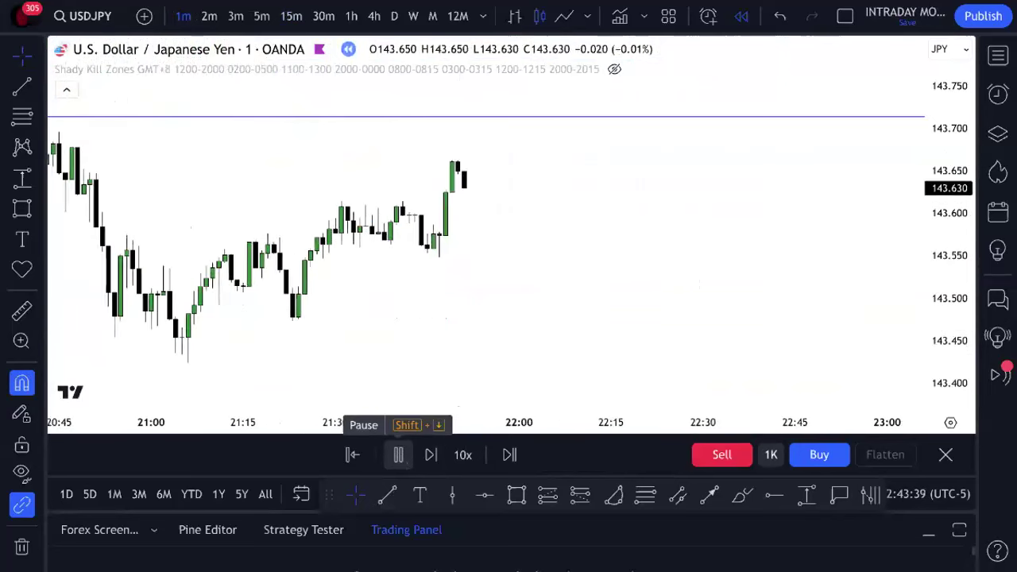
pyautogui.click(398, 454)
pyautogui.moveTo(479, 201); pyautogui.dragTo(583, 317)
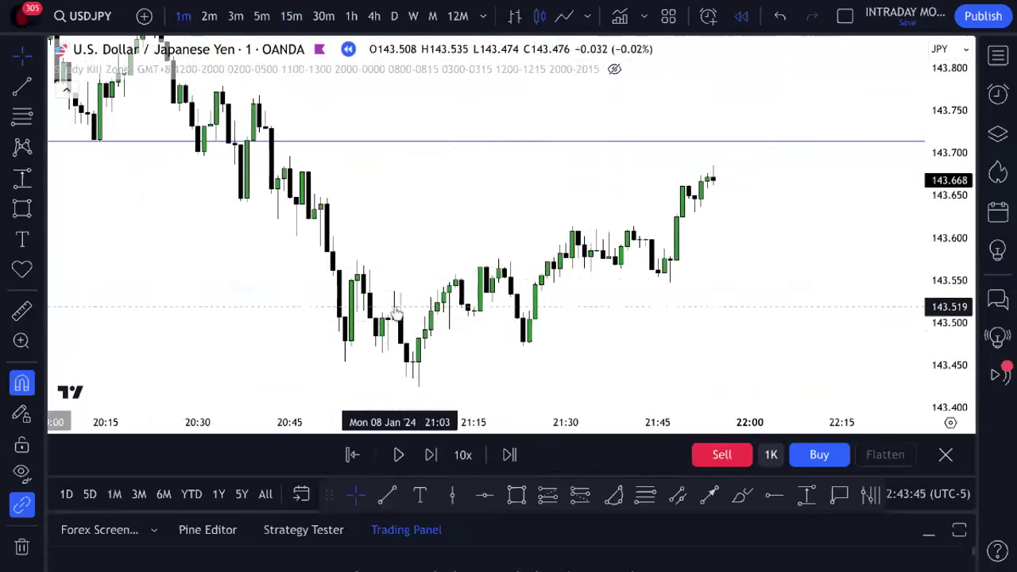
pyautogui.hscroll(2, 617, 322)
pyautogui.scroll(2, 617, 322)
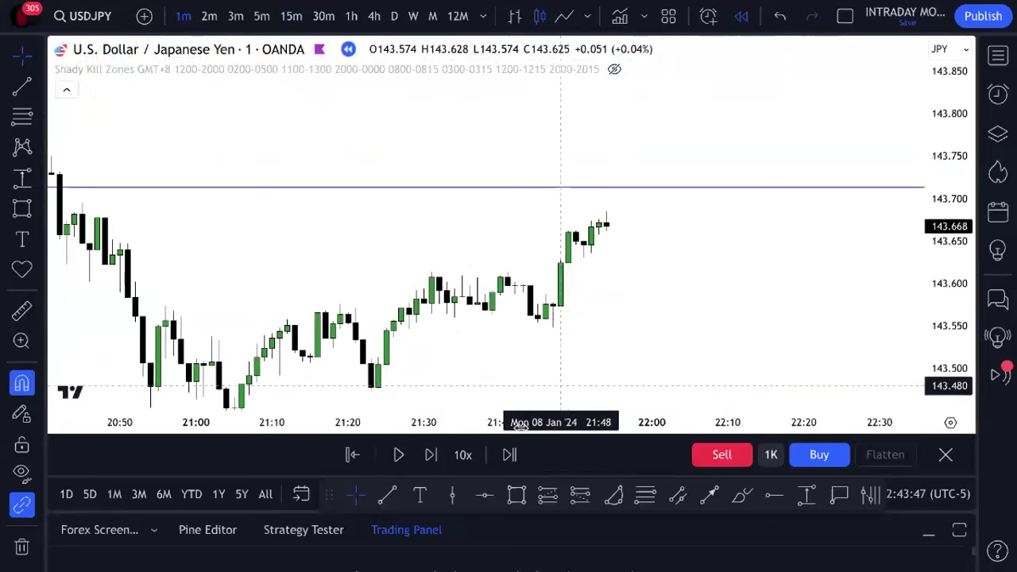
# - Mark the gap at the 21:48 candle with a rectangle from 143.578 to 143.624
pyautogui.click(517, 500)
pyautogui.moveTo(553, 302)
pyautogui.mouseDown()
pyautogui.moveTo(583, 256)
pyautogui.moveTo(569, 264)
pyautogui.mouseUp()
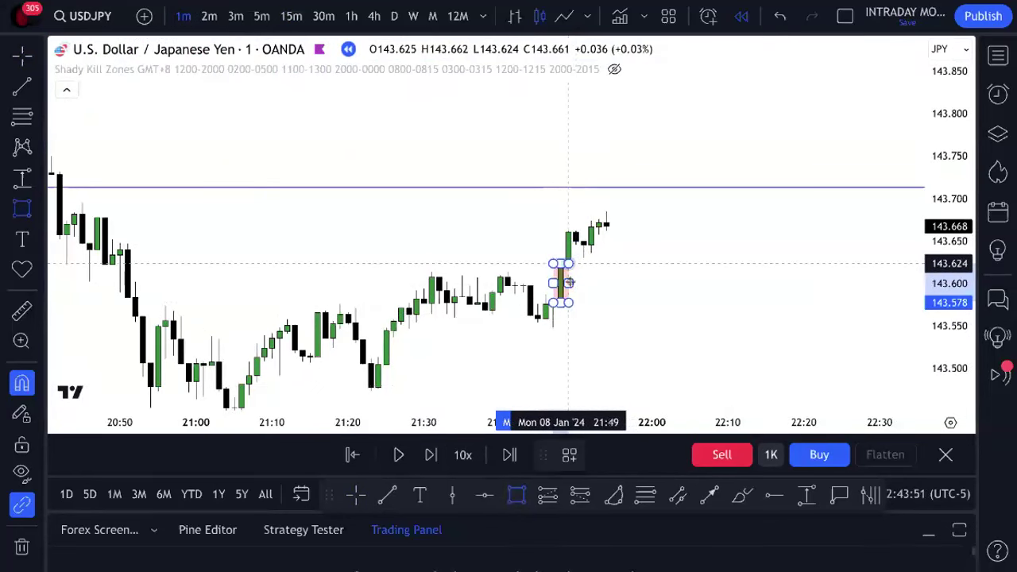
pyautogui.click(569, 263)
pyautogui.click(622, 336)
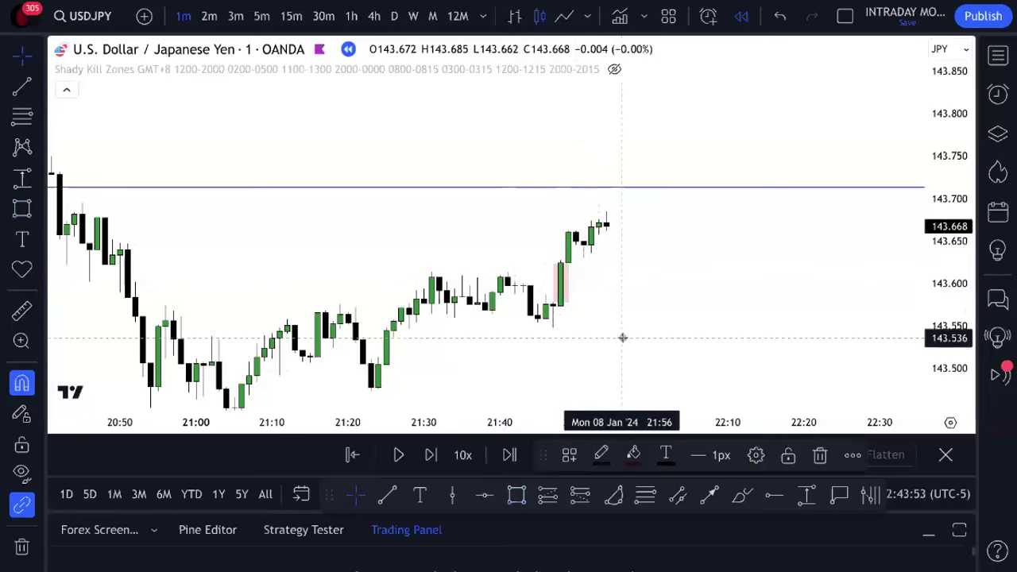
# - Add a horizontal ray at 143.624 starting from the upper edge of the marked gap
pyautogui.scroll(2, 509, 374)
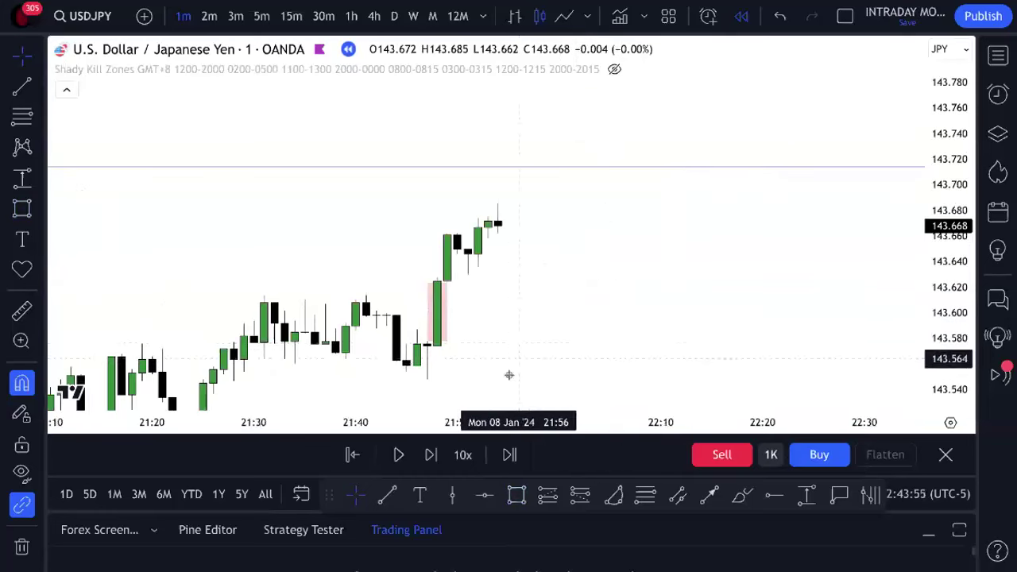
pyautogui.moveTo(508, 374); pyautogui.dragTo(620, 349)
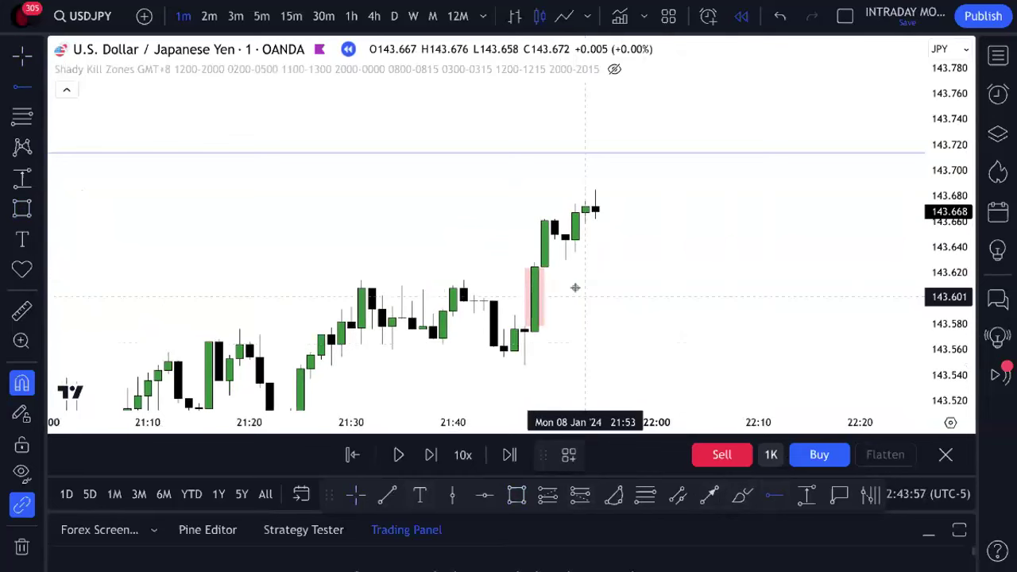
pyautogui.click(554, 278)
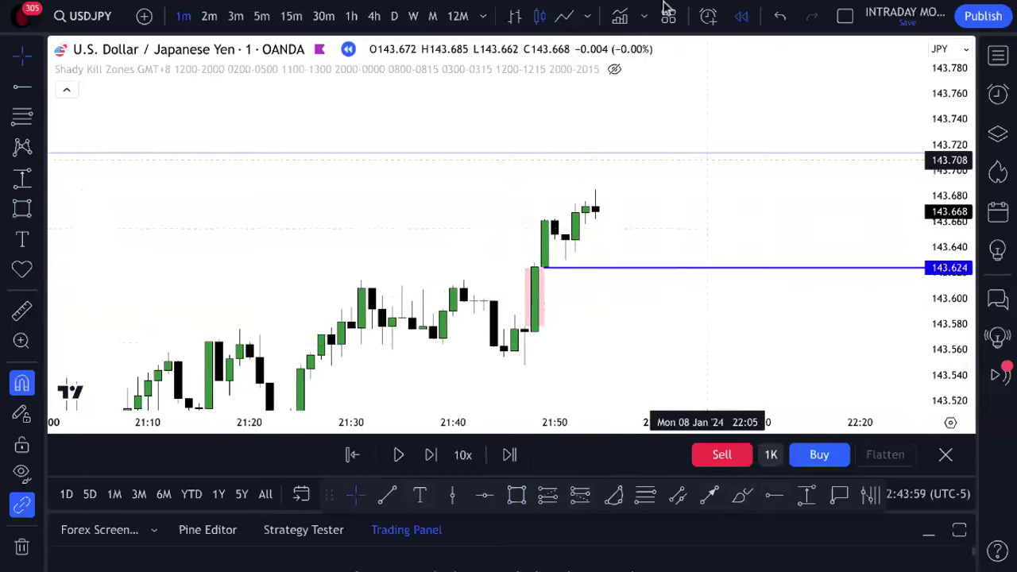
pyautogui.moveTo(666, 2)
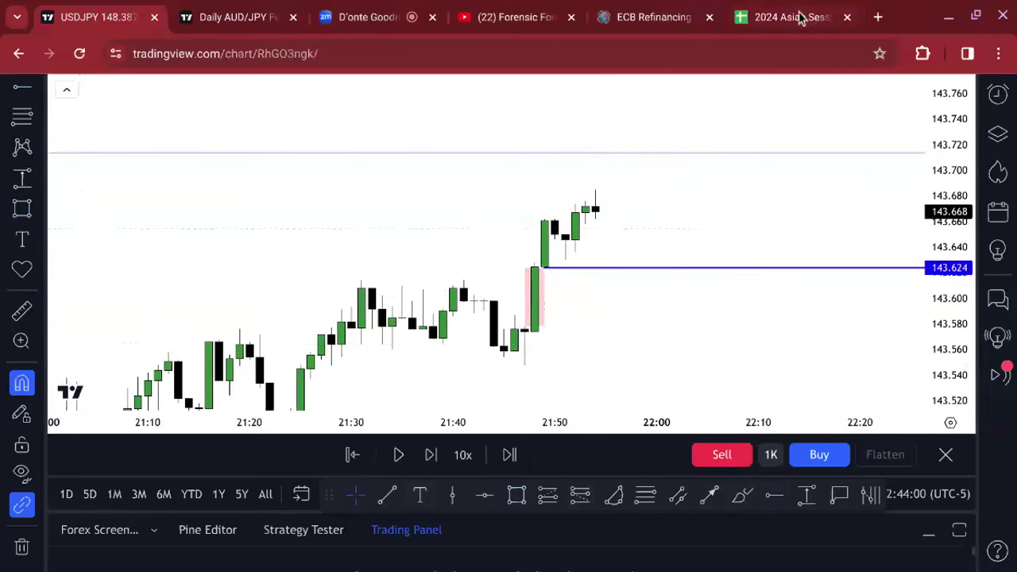
# - Check the 1/8/24 entry price in the January 2024 table of the tracking sheet, and return to the USDJPY chart
pyautogui.click(800, 18)
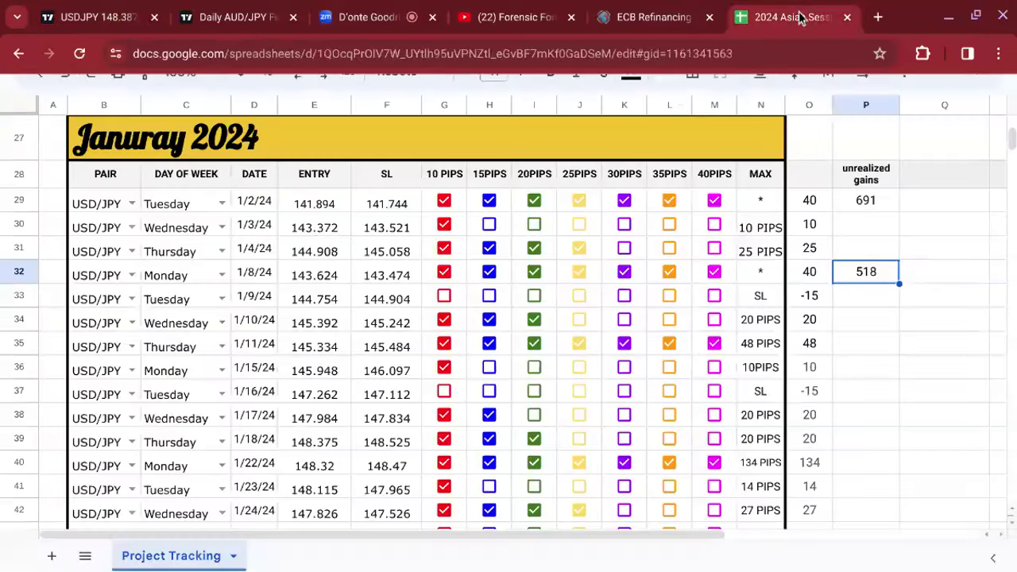
pyautogui.click(317, 231)
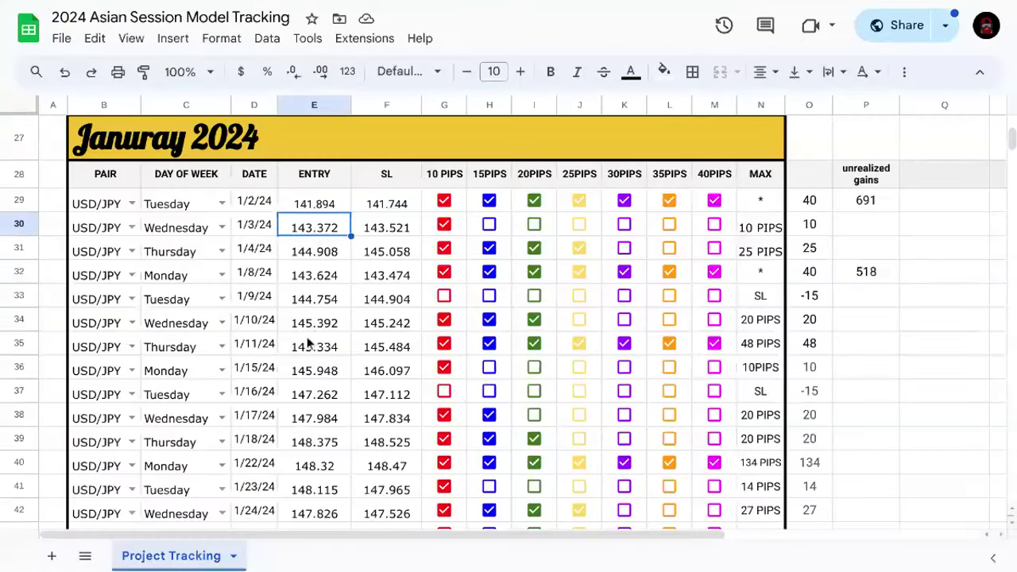
pyautogui.click(316, 278)
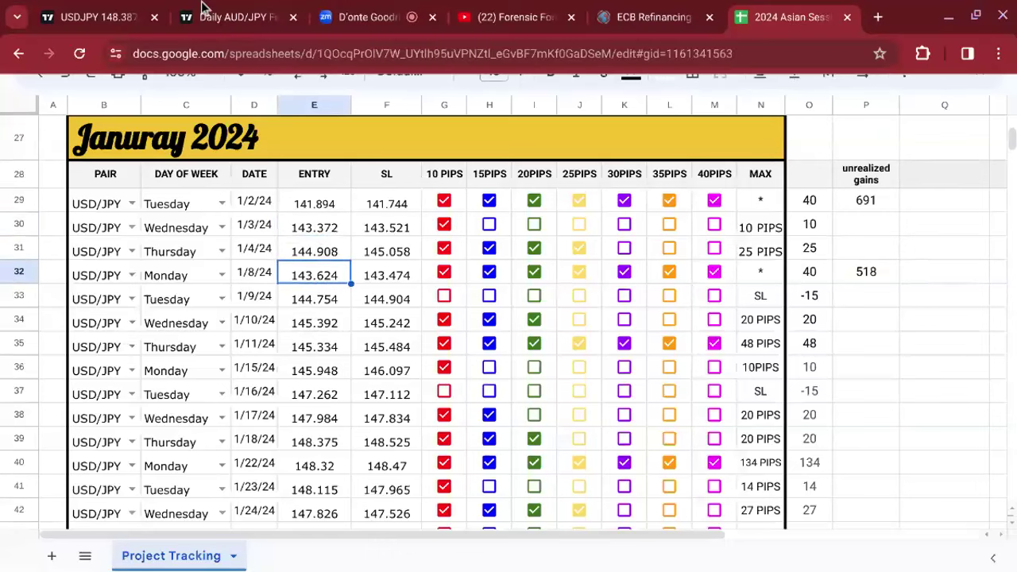
pyautogui.click(119, 14)
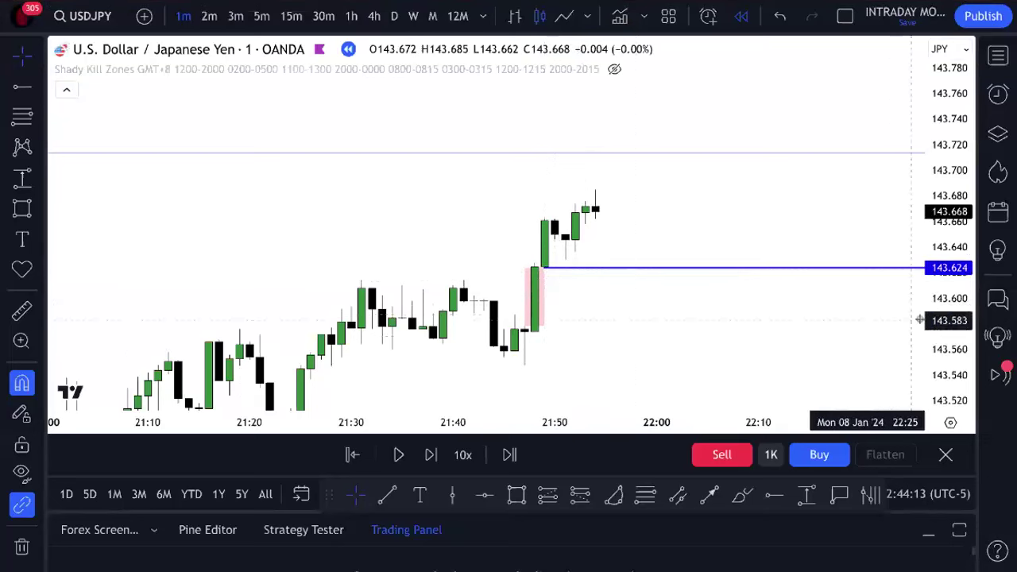
# - Extend the gap rectangle at the 21:48 candle forward in time to about 22:07
pyautogui.moveTo(943, 322); pyautogui.dragTo(943, 357)
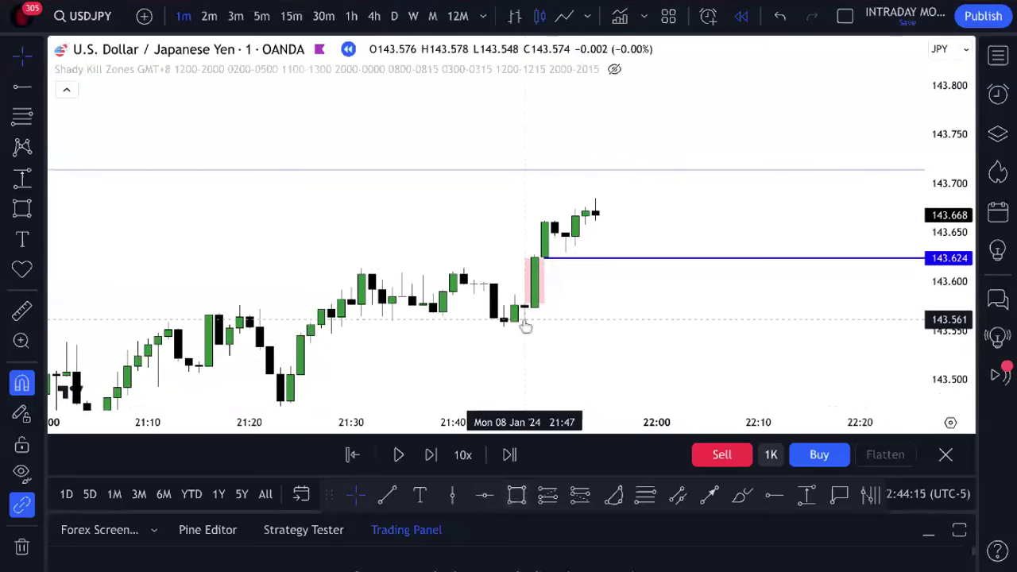
pyautogui.moveTo(547, 281); pyautogui.dragTo(728, 280)
pyautogui.click(692, 338)
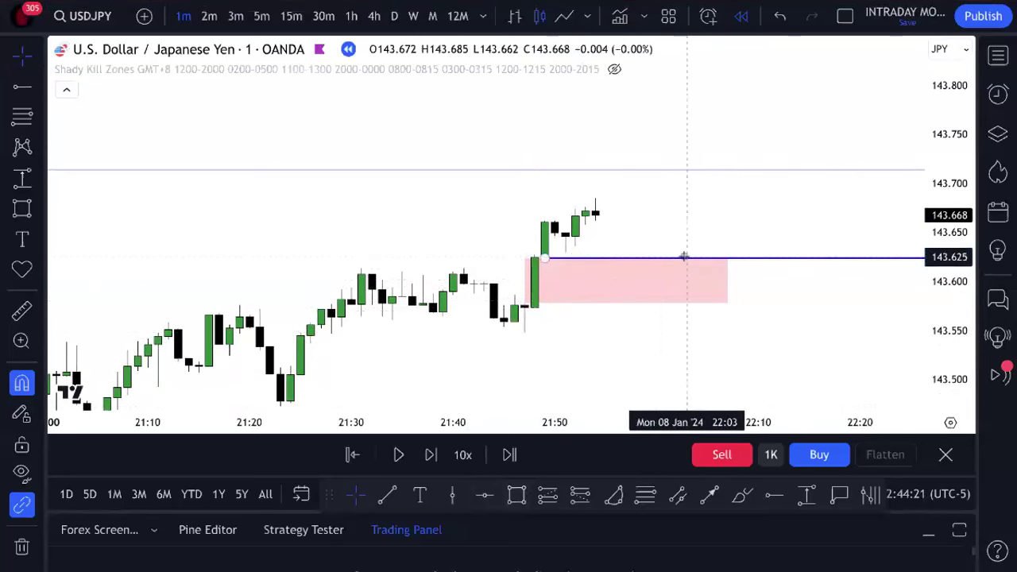
pyautogui.moveTo(685, 254); pyautogui.dragTo(686, 258)
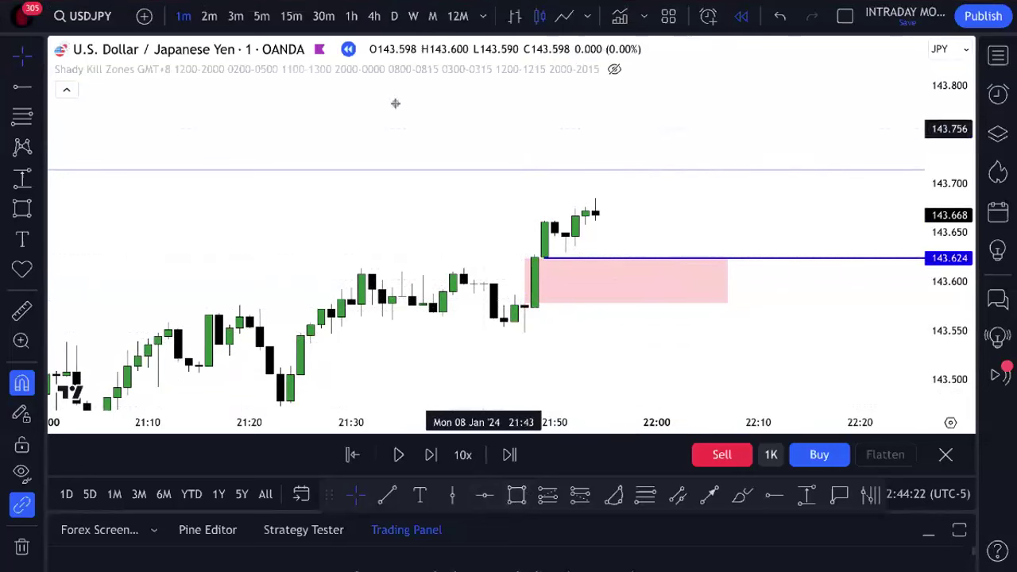
# - Look through the USDJPY data providers in the symbol search, keeping the current symbol
pyautogui.click(286, 49)
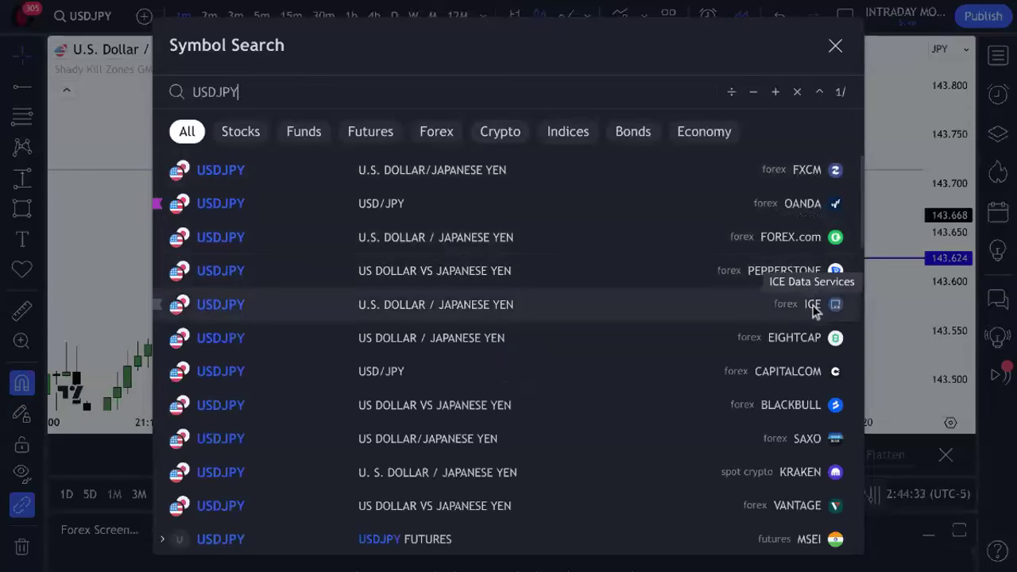
pyautogui.click(835, 46)
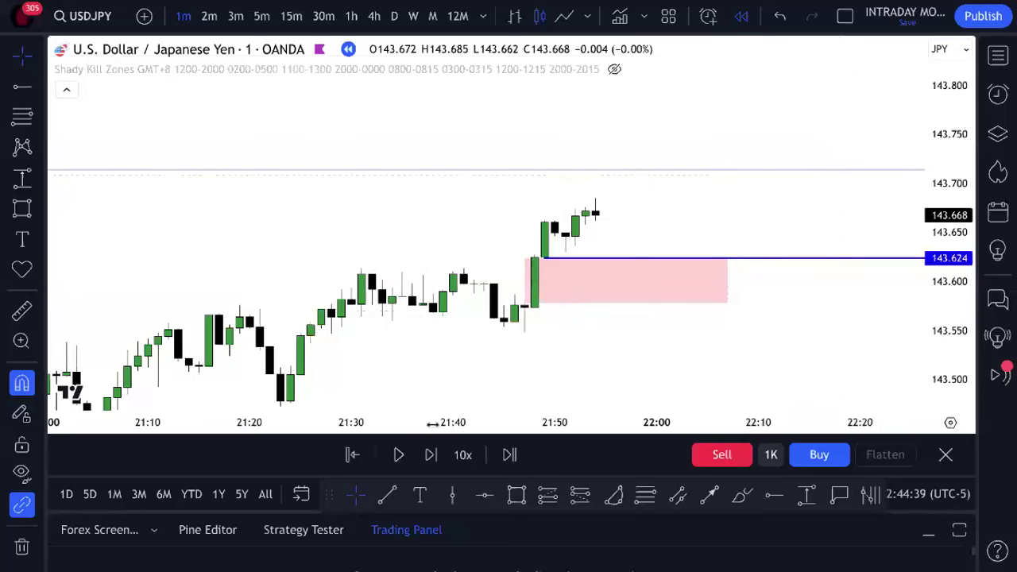
# - Draw a dashed horizontal trend line at 143.614 from the 21:41 candle's high to about 21:57
pyautogui.click(387, 493)
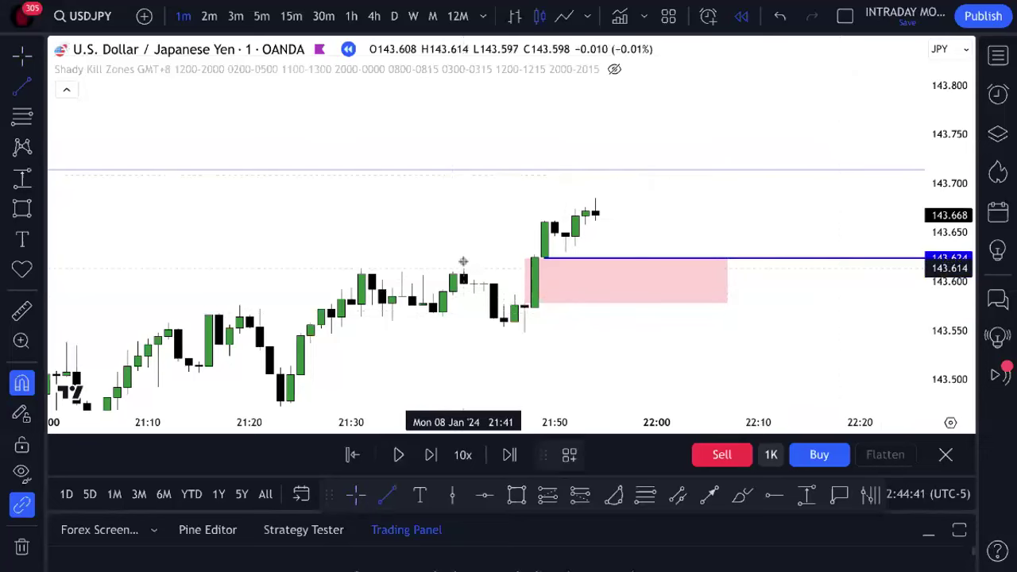
pyautogui.click(626, 267)
pyautogui.click(691, 454)
pyautogui.click(718, 516)
pyautogui.click(603, 456)
pyautogui.click(773, 312)
pyautogui.click(681, 333)
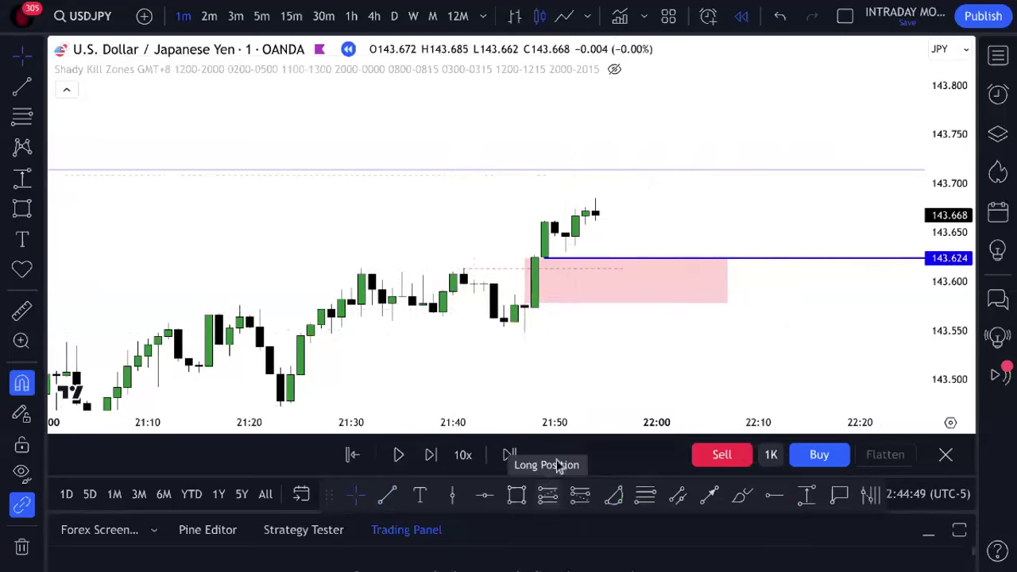
# - Place a long position at the 143.624 entry with profit and stop levels of 150 ticks each
pyautogui.click(548, 494)
pyautogui.click(545, 259)
pyautogui.doubleClick(545, 231)
pyautogui.click(485, 344)
pyautogui.write('150')
pyautogui.scroll(-2, 595, 350)
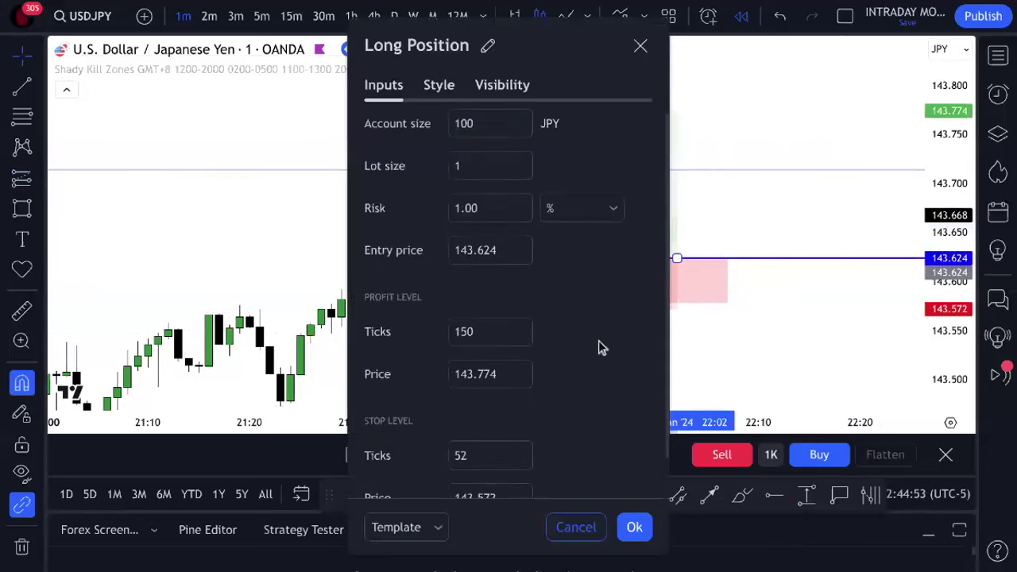
pyautogui.click(493, 409)
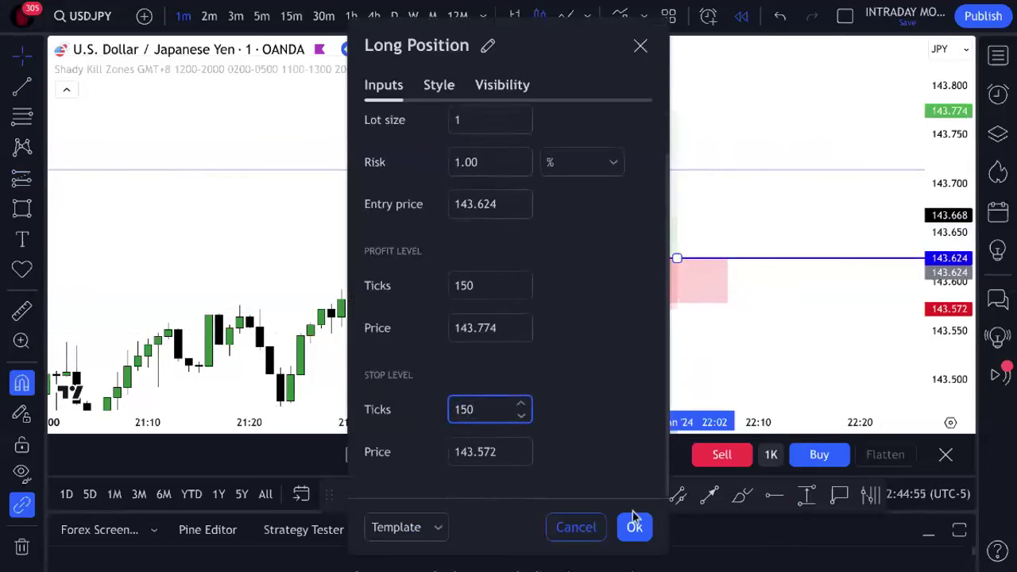
pyautogui.write('150')
pyautogui.click(634, 525)
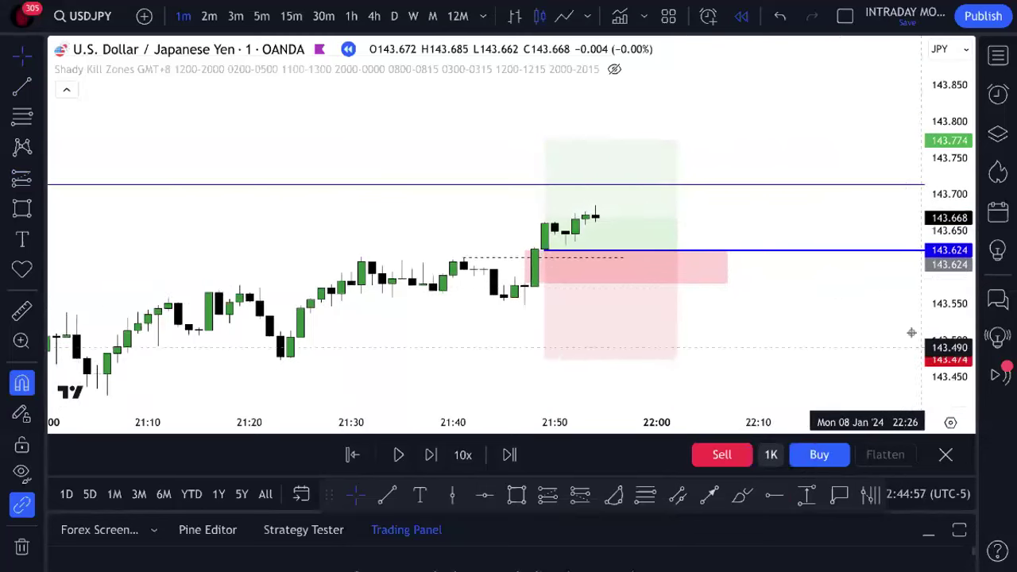
# - Run the replay forward to about 22:11 on 8 January and pause it
pyautogui.scroll(-2, 912, 333)
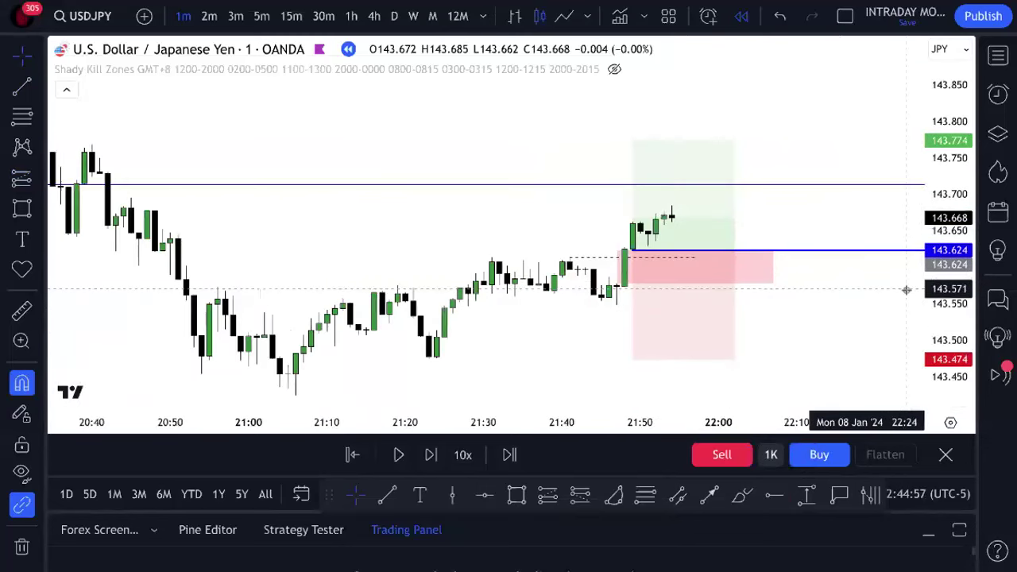
pyautogui.scroll(-2, 906, 290)
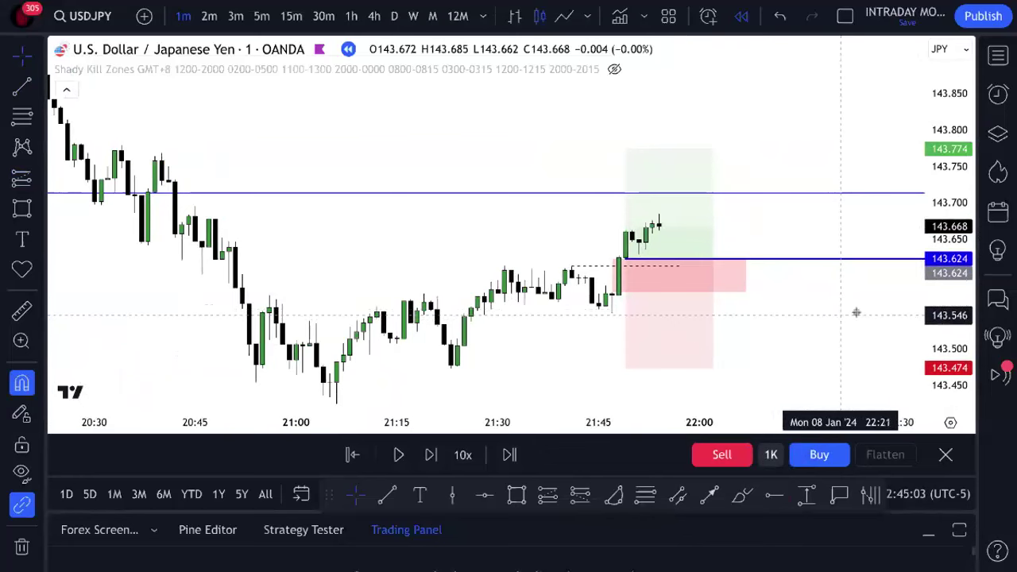
pyautogui.scroll(-2, 874, 302)
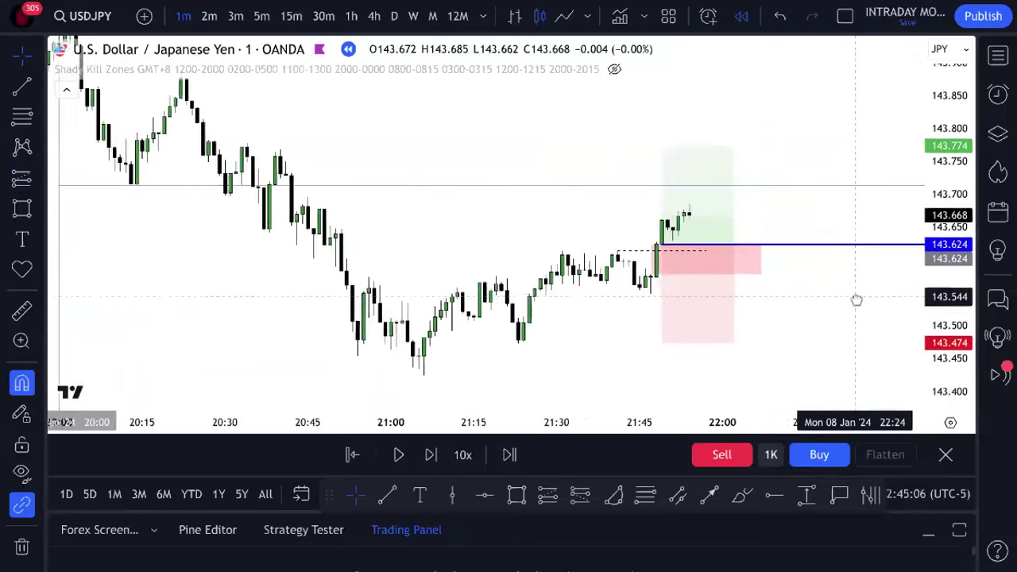
pyautogui.click(426, 464)
pyautogui.click(399, 459)
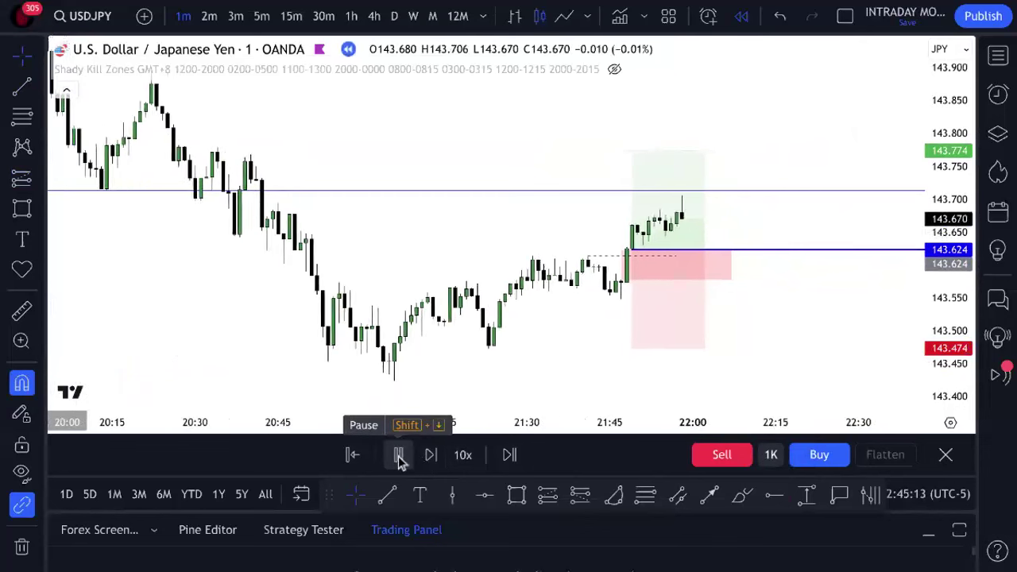
pyautogui.click(399, 456)
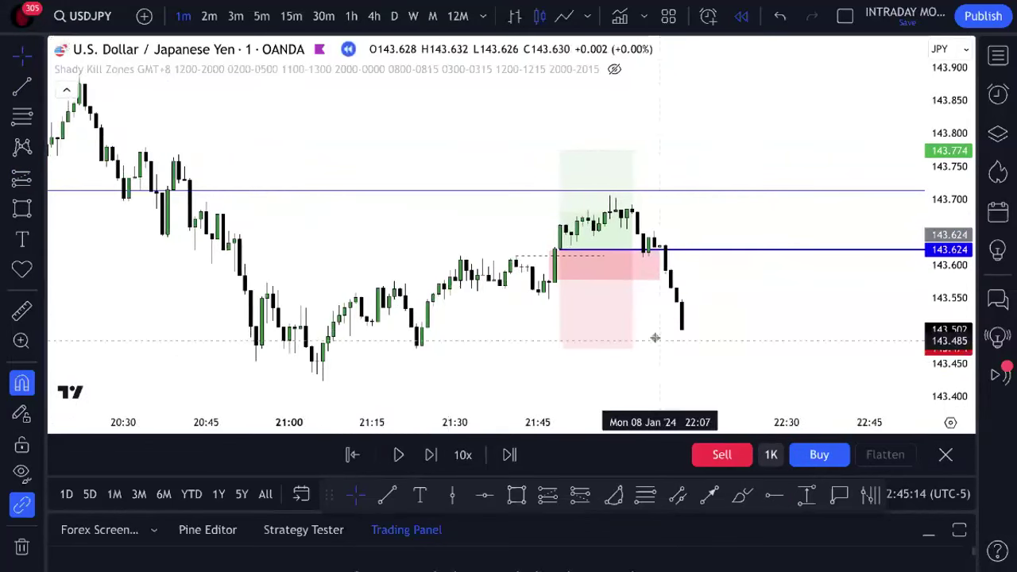
# - Resume the replay and pause it shortly before 01:00 on 9 January
pyautogui.click(401, 453)
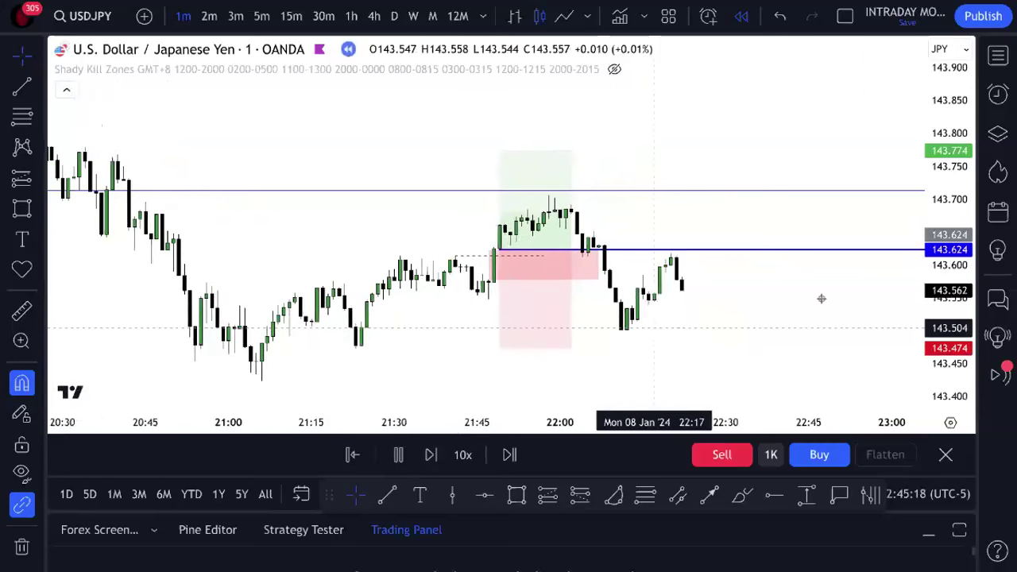
pyautogui.scroll(-5, 867, 290)
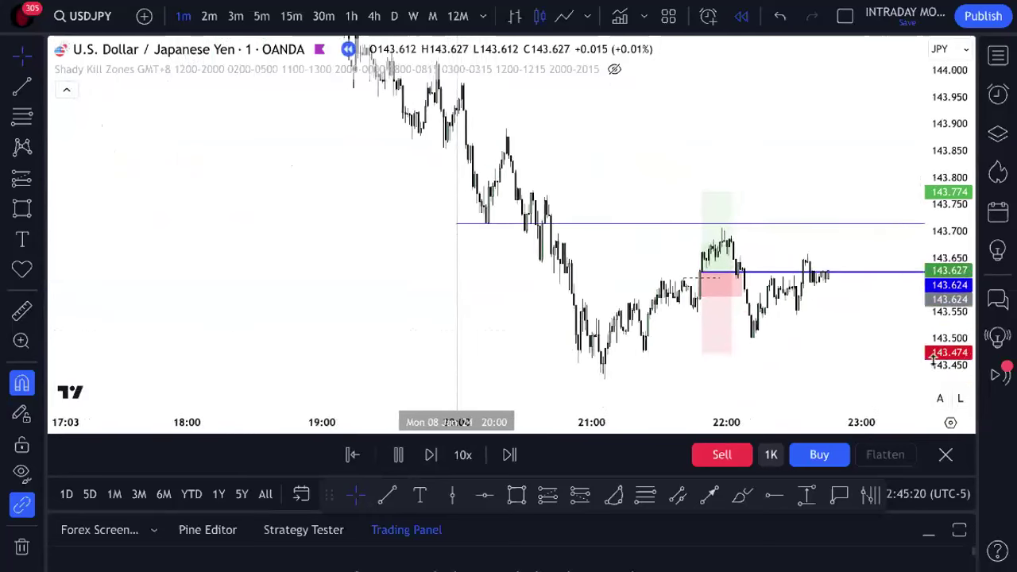
pyautogui.scroll(-3, 827, 362)
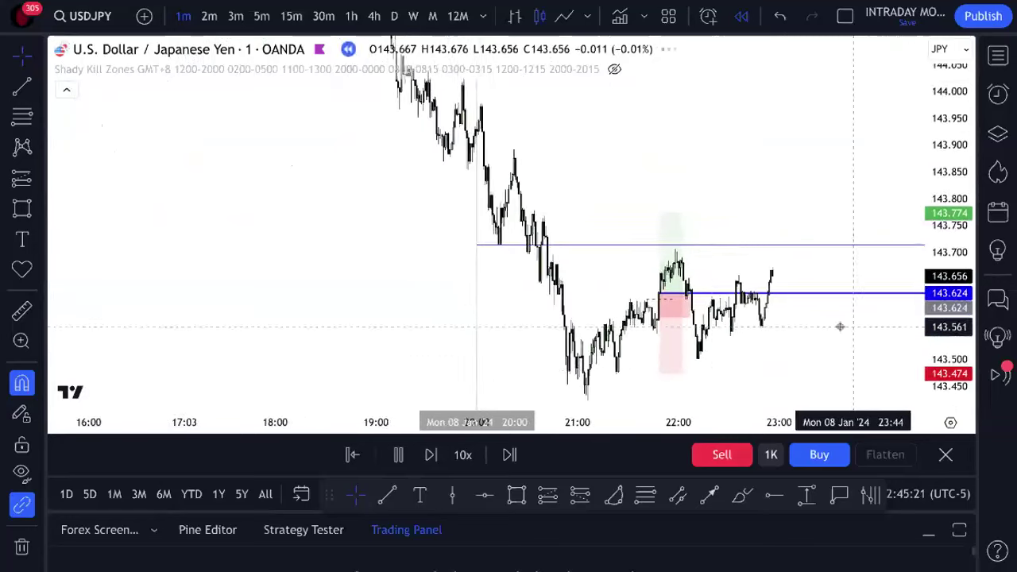
pyautogui.moveTo(840, 325); pyautogui.dragTo(717, 334)
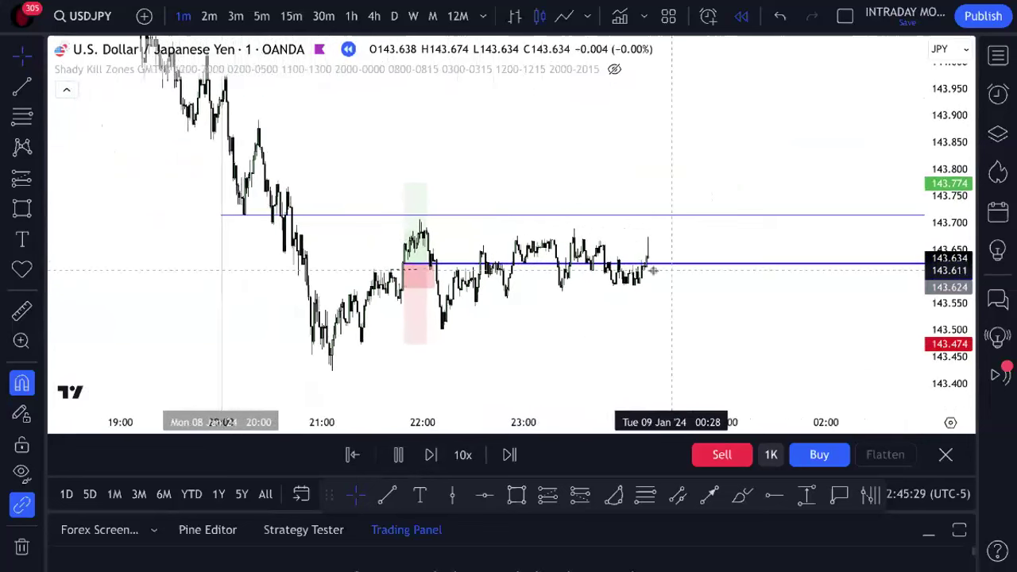
pyautogui.click(400, 454)
# - Draw a horizontal trend line at 143.930 from 19:59 on 8 January to 01:57 on 9 January
pyautogui.moveTo(470, 164); pyautogui.dragTo(605, 194)
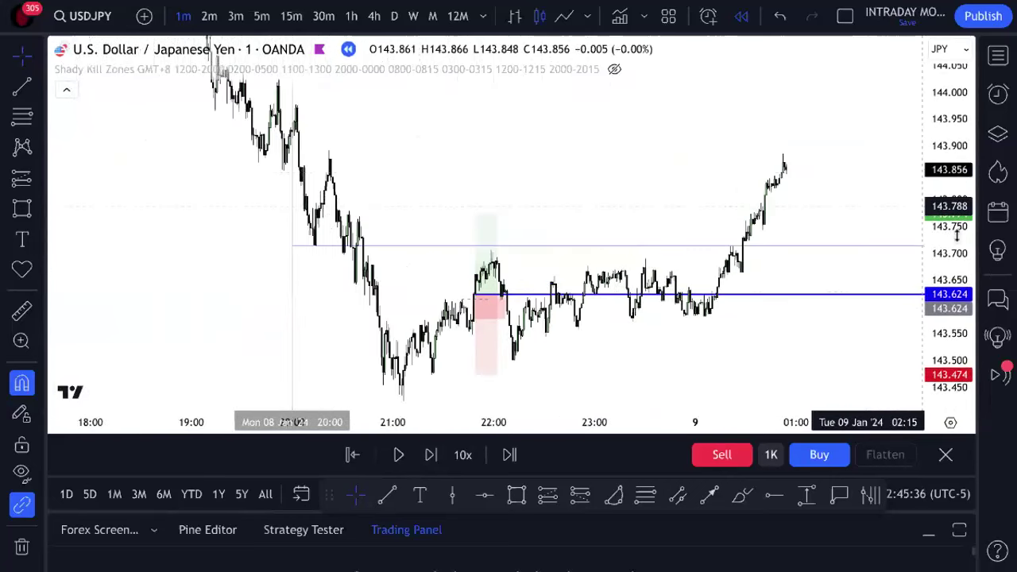
pyautogui.doubleClick(957, 235)
pyautogui.hotkey('alt', 't')
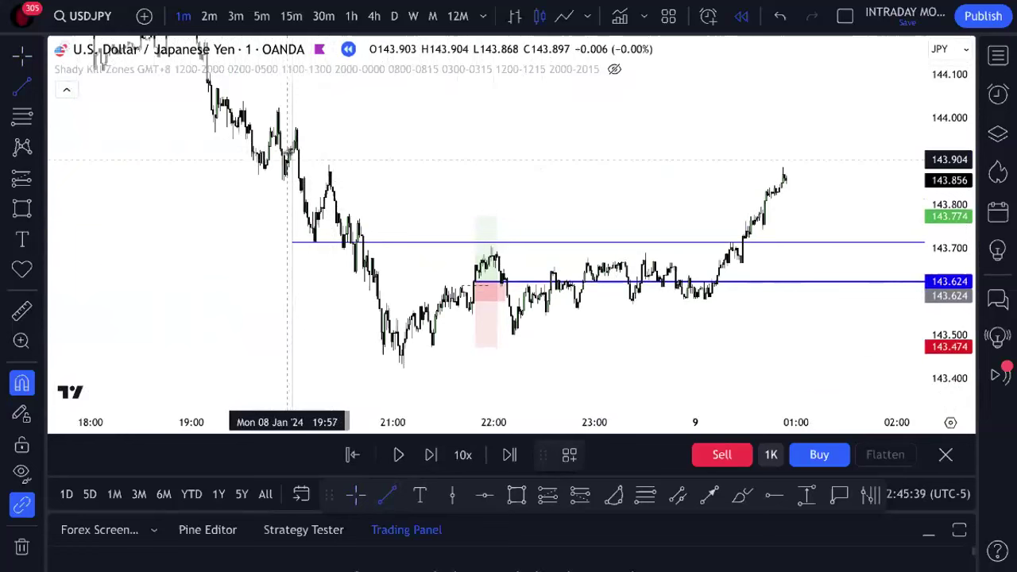
pyautogui.click(290, 148)
pyautogui.doubleClick(871, 152)
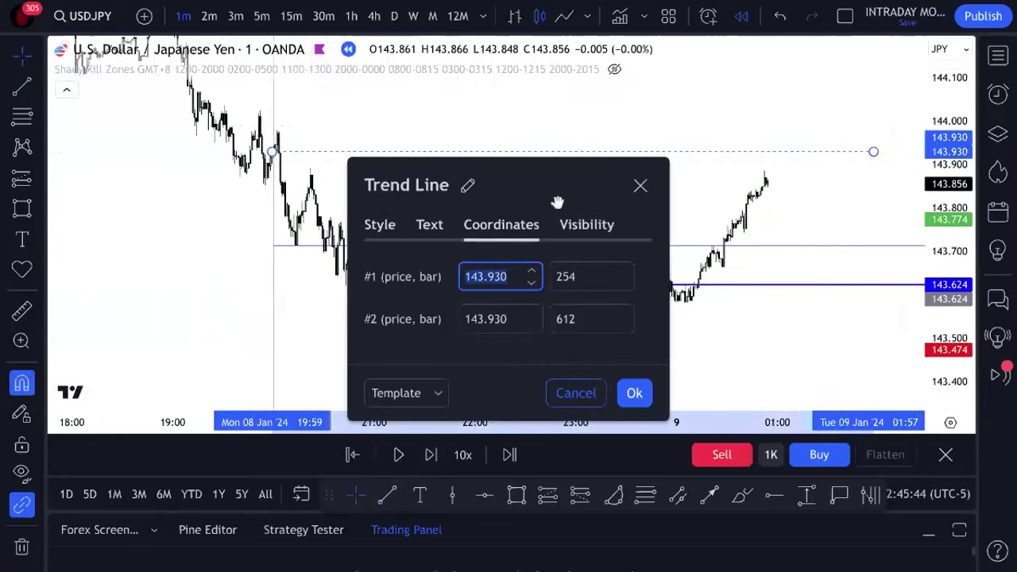
# - Label the 143.930 trend line "Asian Open" and set the text's vertical alignment to Top
pyautogui.moveTo(557, 203); pyautogui.dragTo(252, 163)
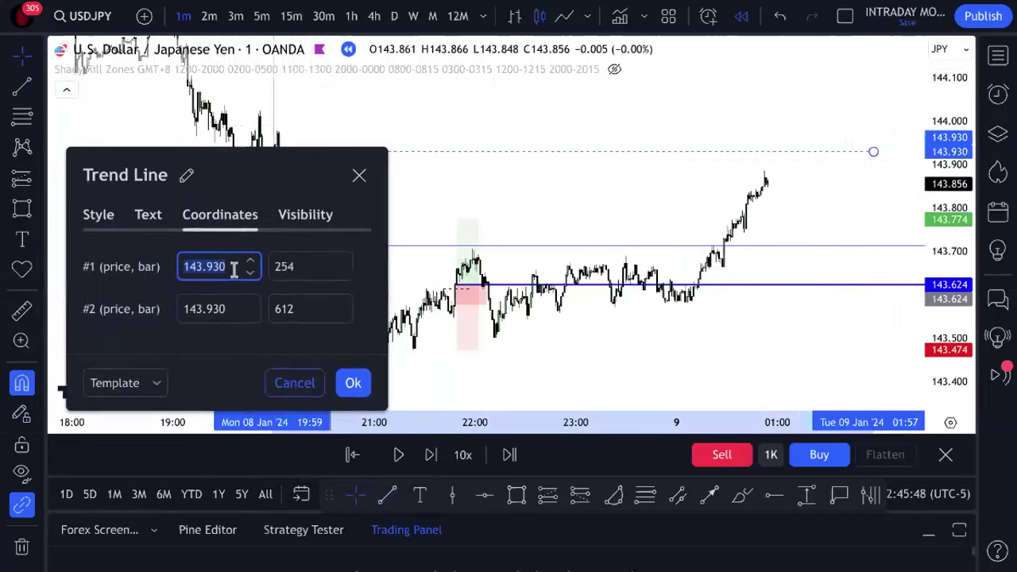
pyautogui.click(163, 223)
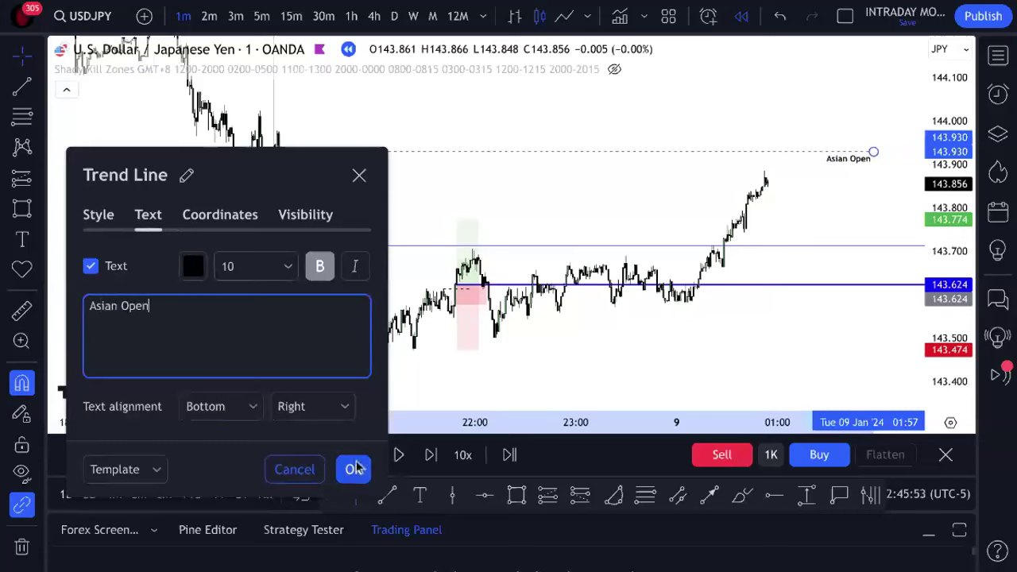
pyautogui.click(249, 416)
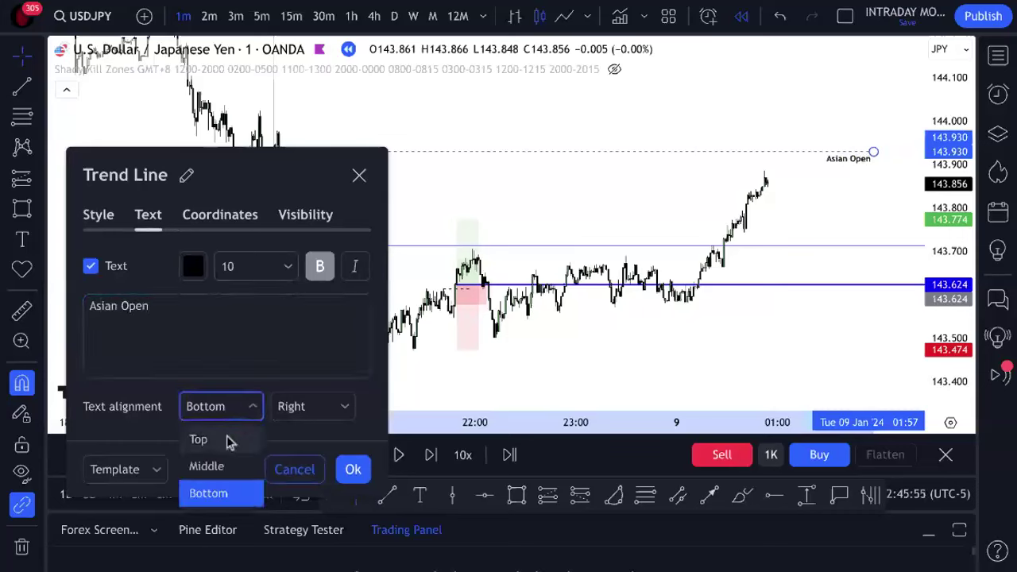
pyautogui.click(228, 440)
pyautogui.click(356, 470)
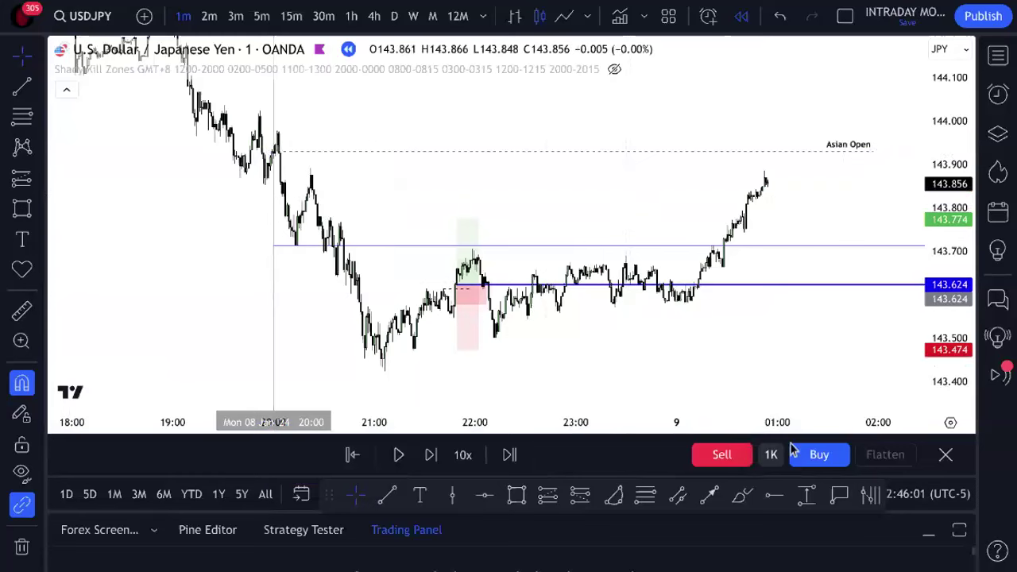
# - Circle the long position area around 22:00 with the brush, and undo the stroke
pyautogui.click(746, 499)
pyautogui.moveTo(528, 309); pyautogui.dragTo(533, 229)
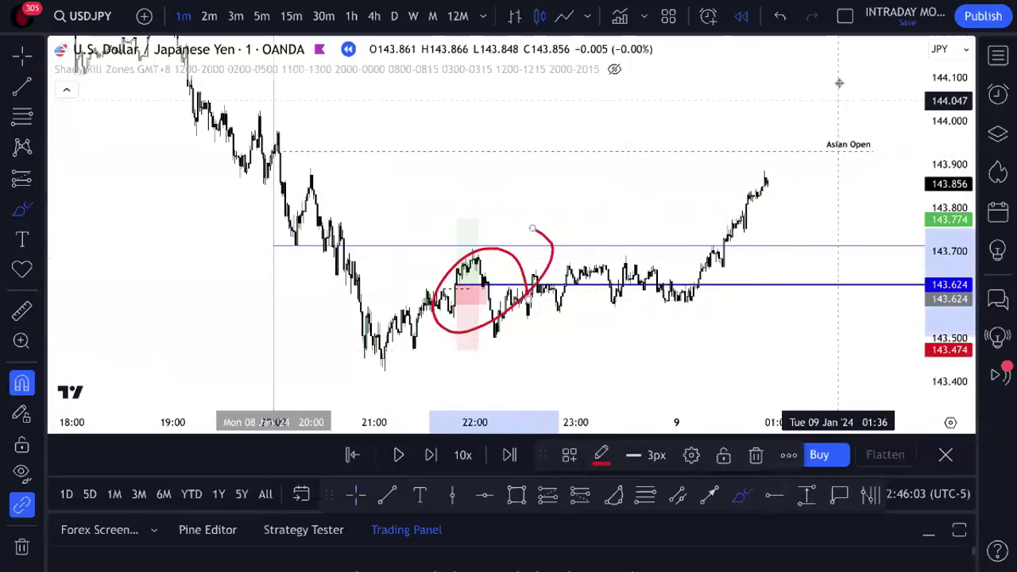
pyautogui.click(779, 16)
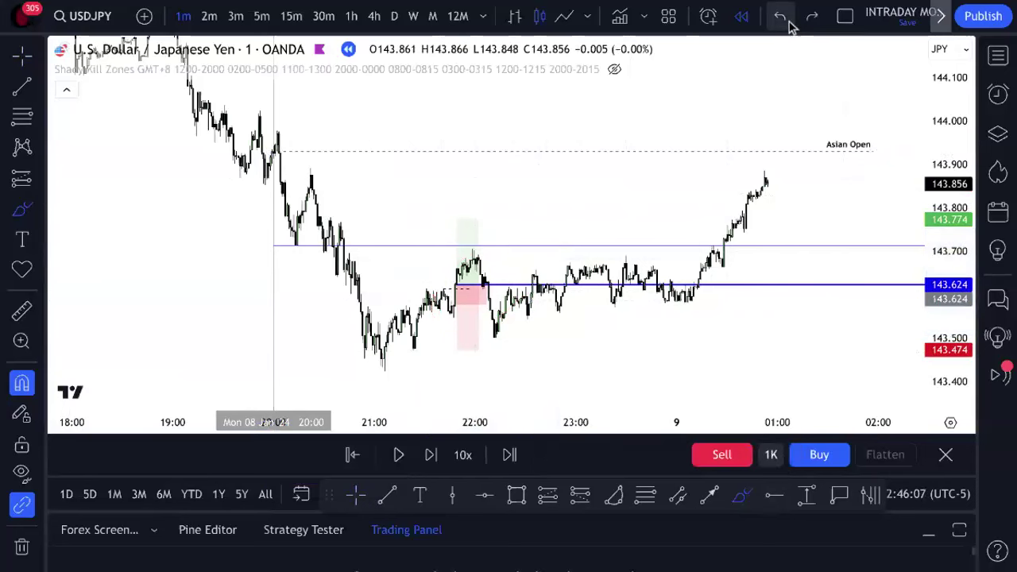
pyautogui.click(350, 504)
# - Circle the swing low around 21:05 on 8 January with the brush, and undo the stroke
pyautogui.moveTo(765, 363); pyautogui.dragTo(599, 345)
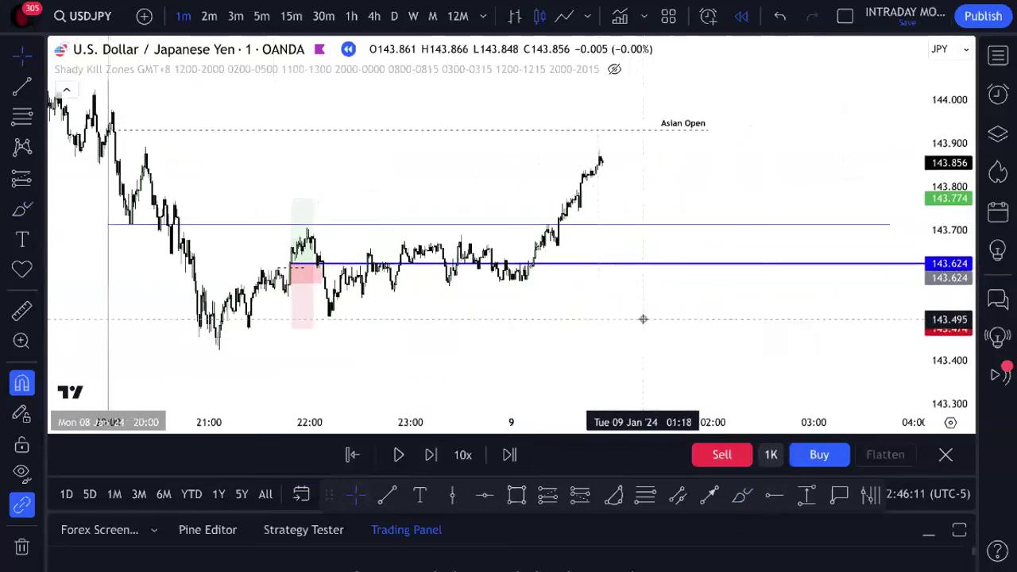
pyautogui.moveTo(637, 305); pyautogui.dragTo(765, 344)
pyautogui.scroll(5, 766, 345)
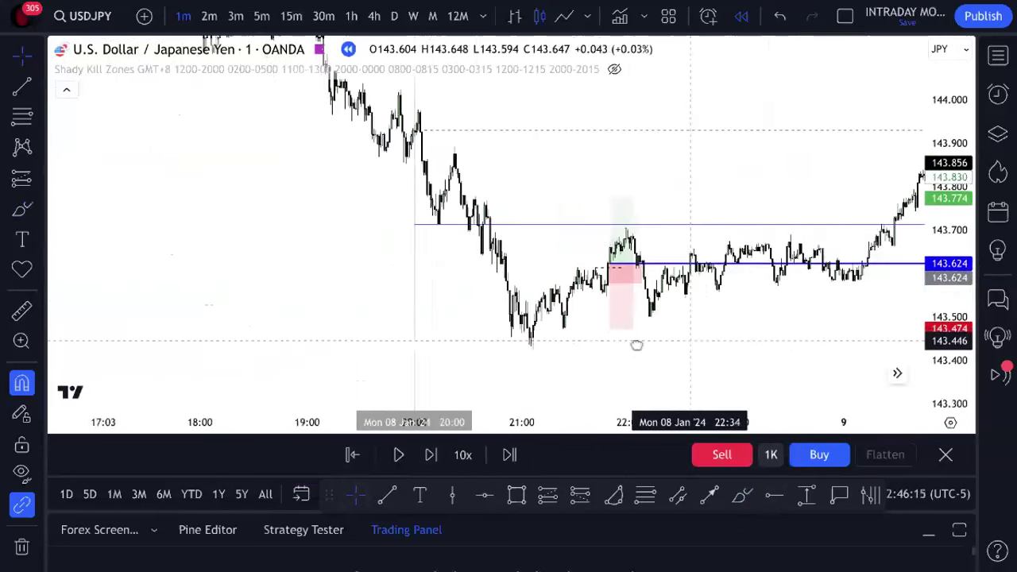
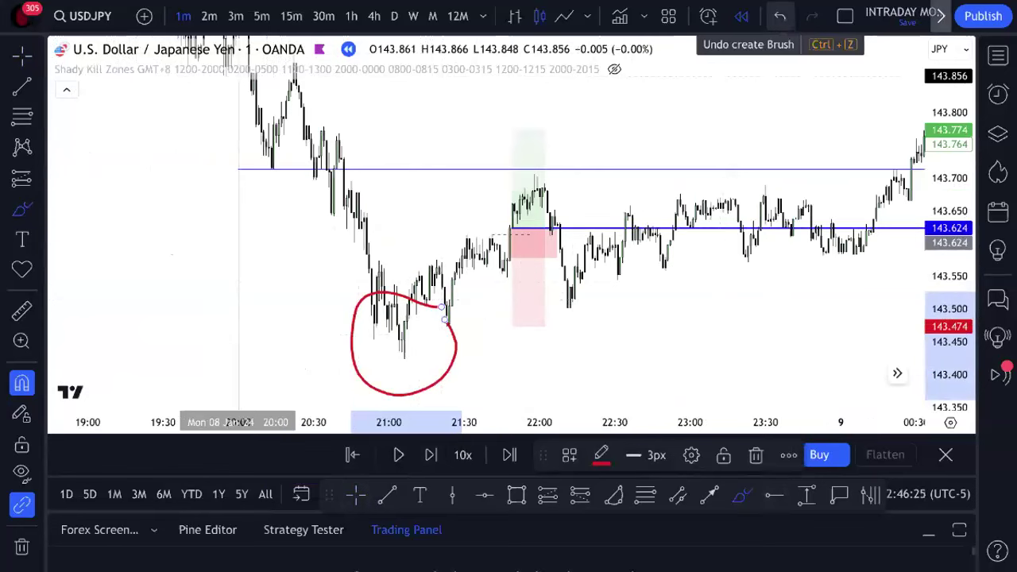
pyautogui.click(781, 18)
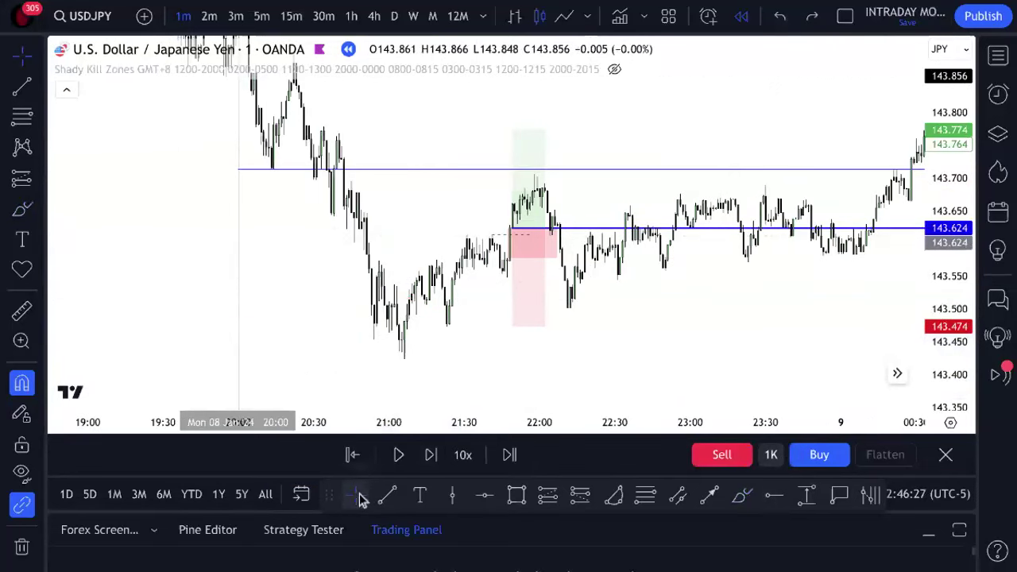
# - Examine the price action from the 21:05 low through the long position entry to the rally towards the Asian Open line
pyautogui.moveTo(801, 329); pyautogui.dragTo(580, 343)
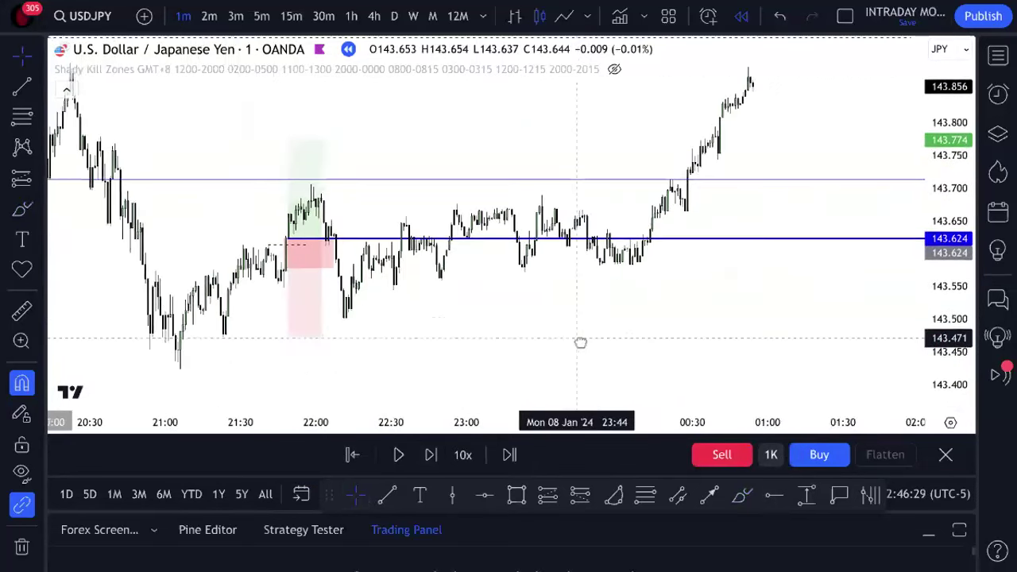
pyautogui.scroll(-2, 579, 338)
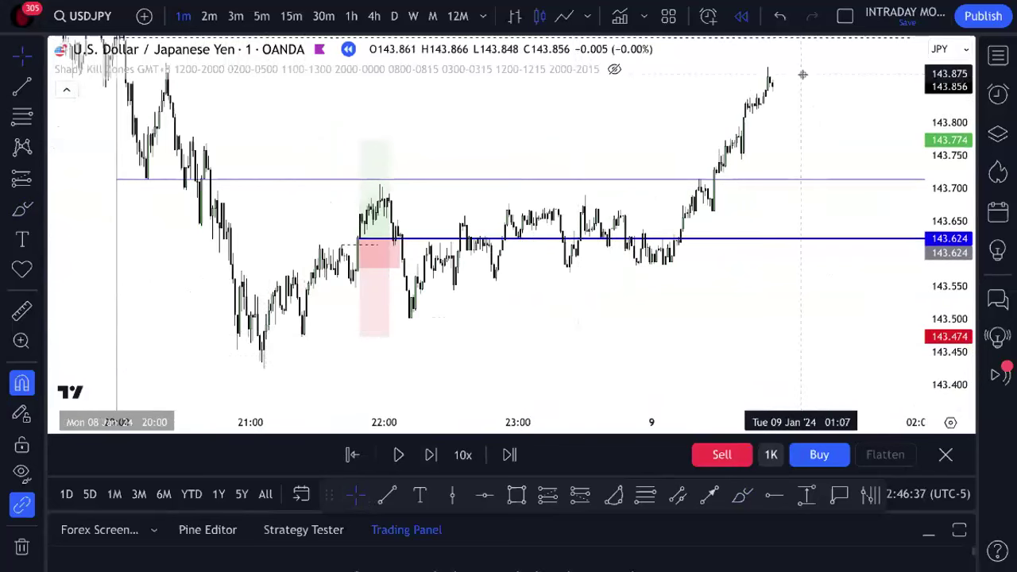
pyautogui.scroll(-5, 801, 75)
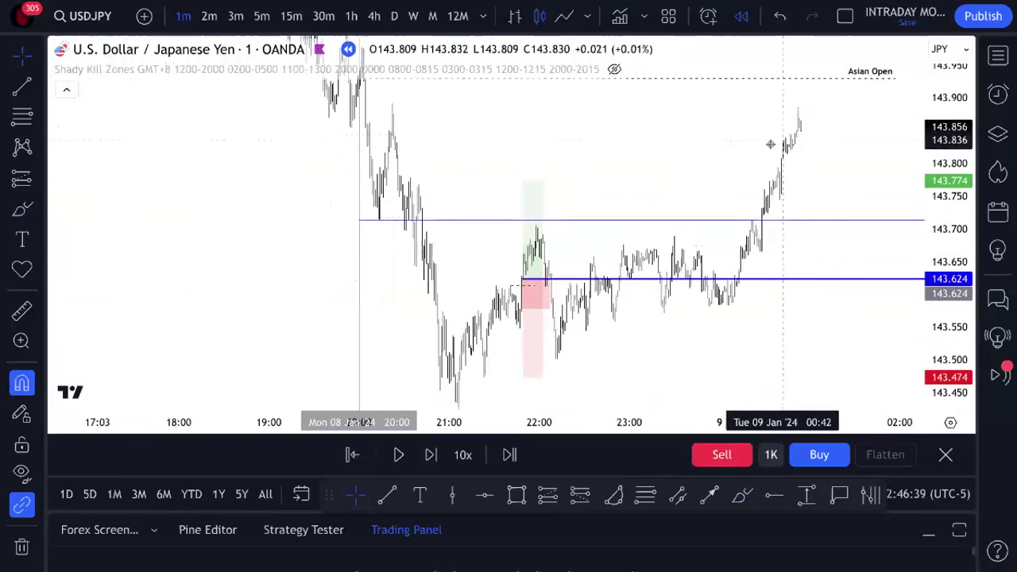
pyautogui.click(539, 185)
pyautogui.click(528, 178)
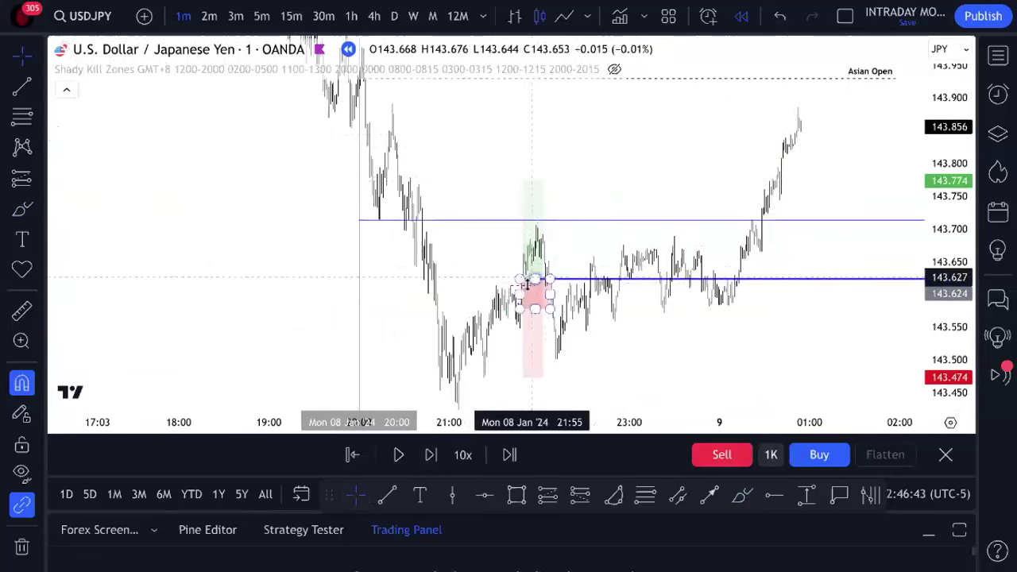
pyautogui.scroll(3, 473, 360)
pyautogui.moveTo(473, 360); pyautogui.dragTo(697, 288)
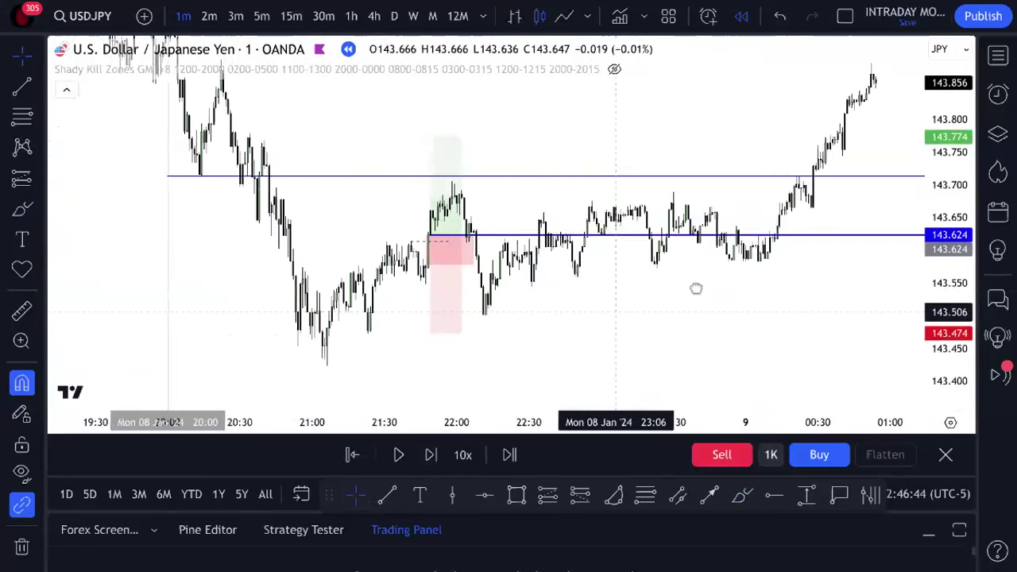
pyautogui.click(509, 219)
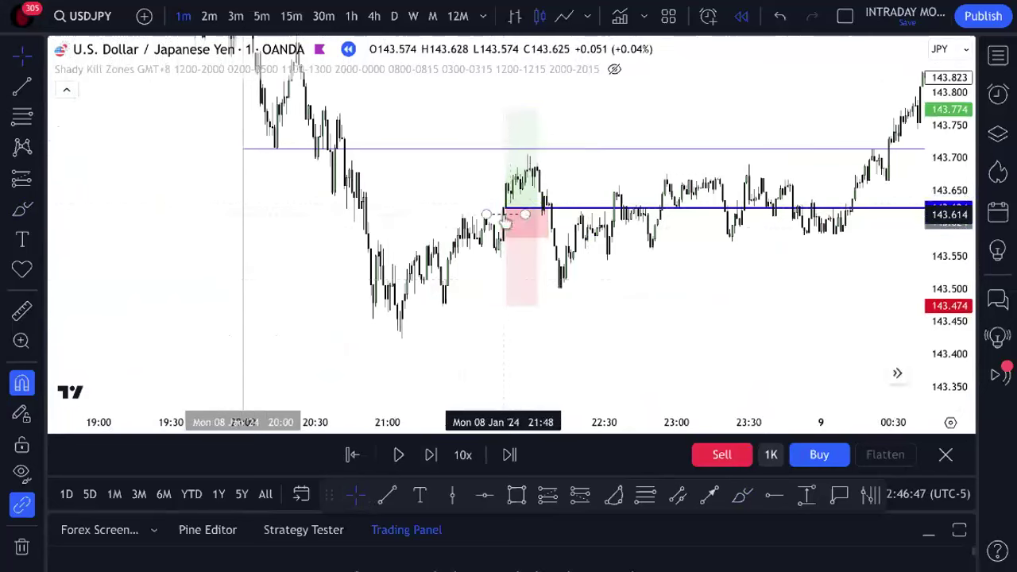
pyautogui.moveTo(506, 219); pyautogui.dragTo(504, 234)
pyautogui.scroll(3, 458, 350)
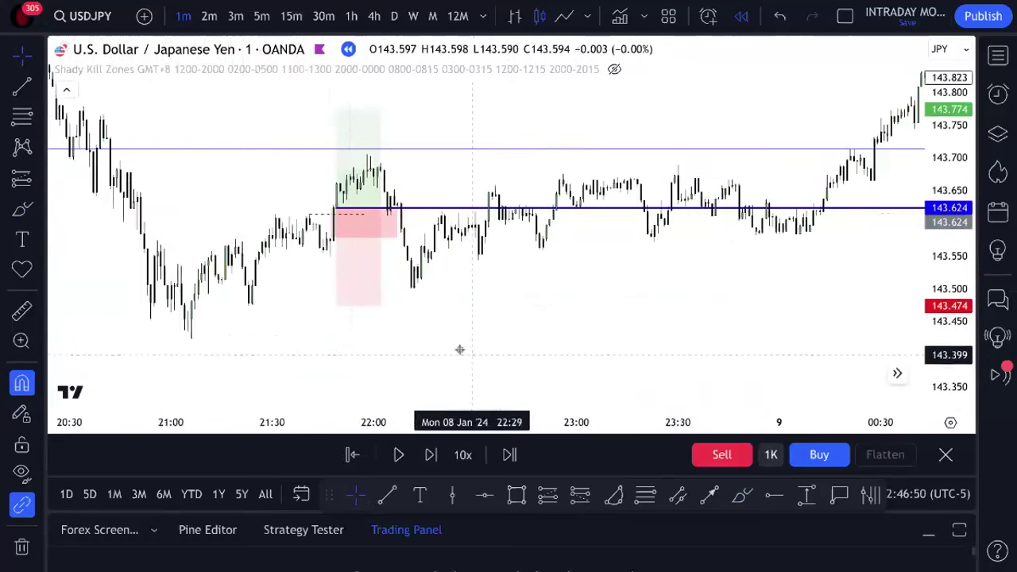
# - Draw a rectangle from 21:24 to 22:55 on 8 January, spanning 143.514 to about 143.537
pyautogui.scroll(2, 739, 301)
pyautogui.moveTo(331, 354); pyautogui.dragTo(535, 352)
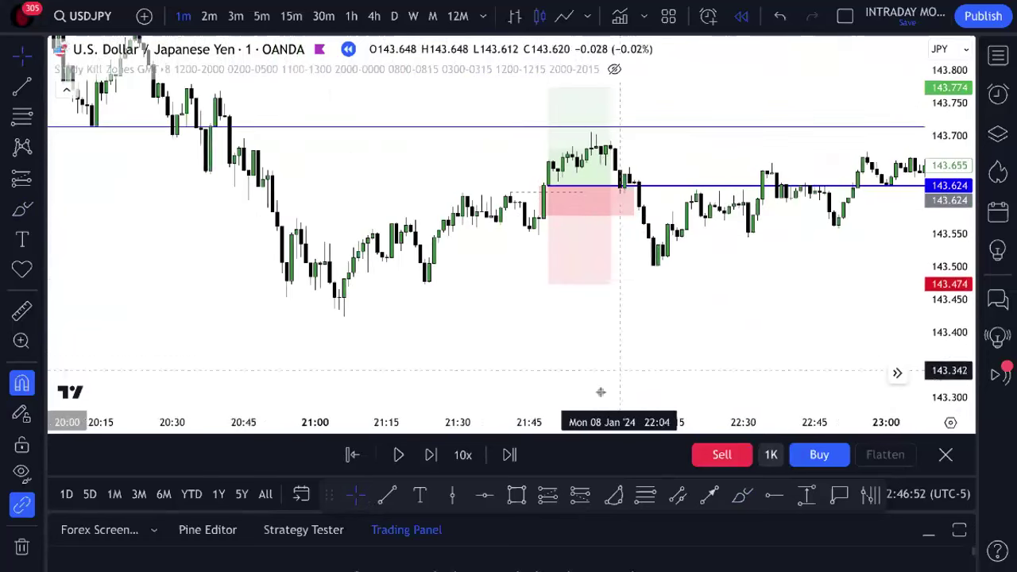
pyautogui.click(517, 494)
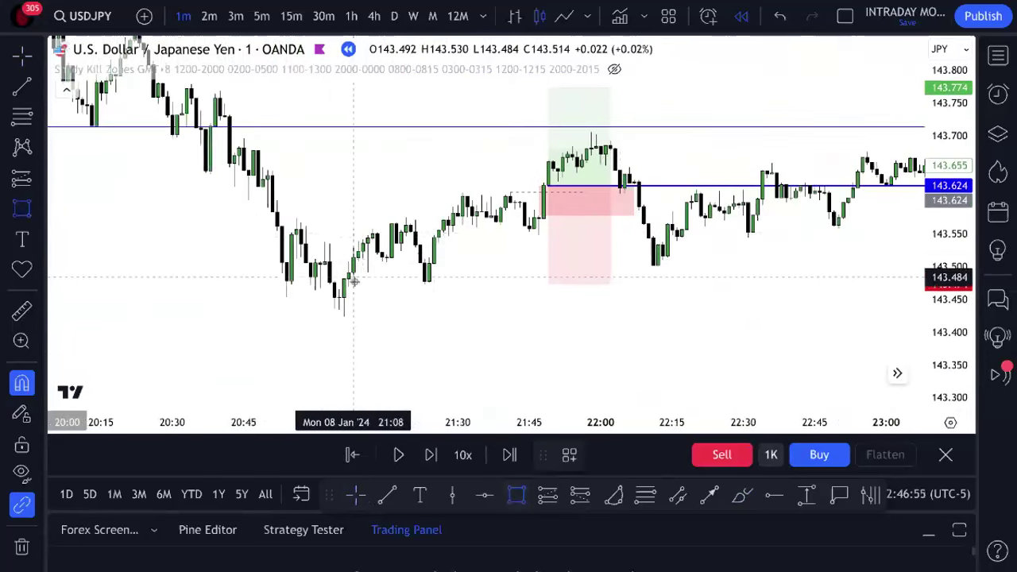
pyautogui.click(372, 264)
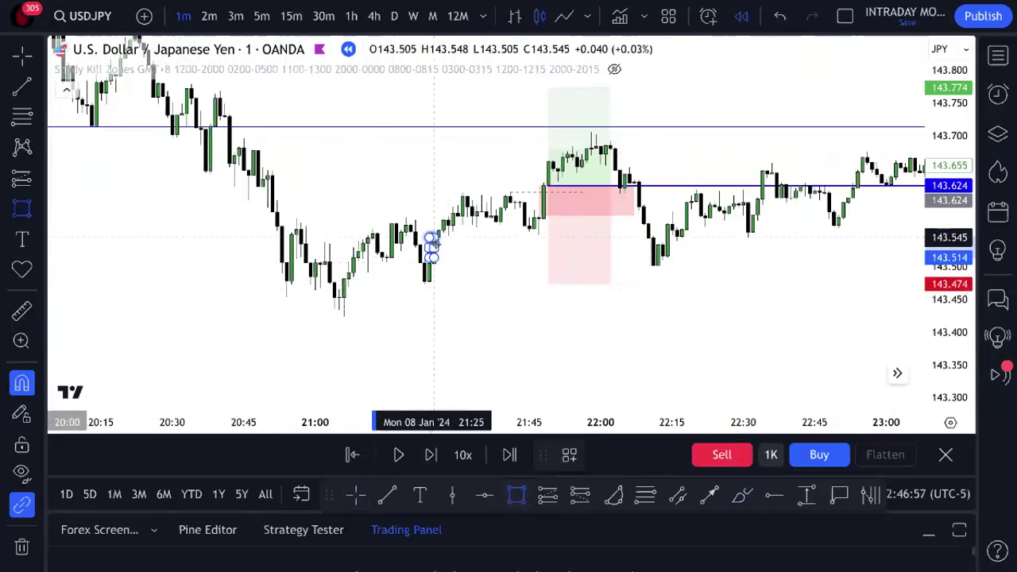
pyautogui.click(862, 243)
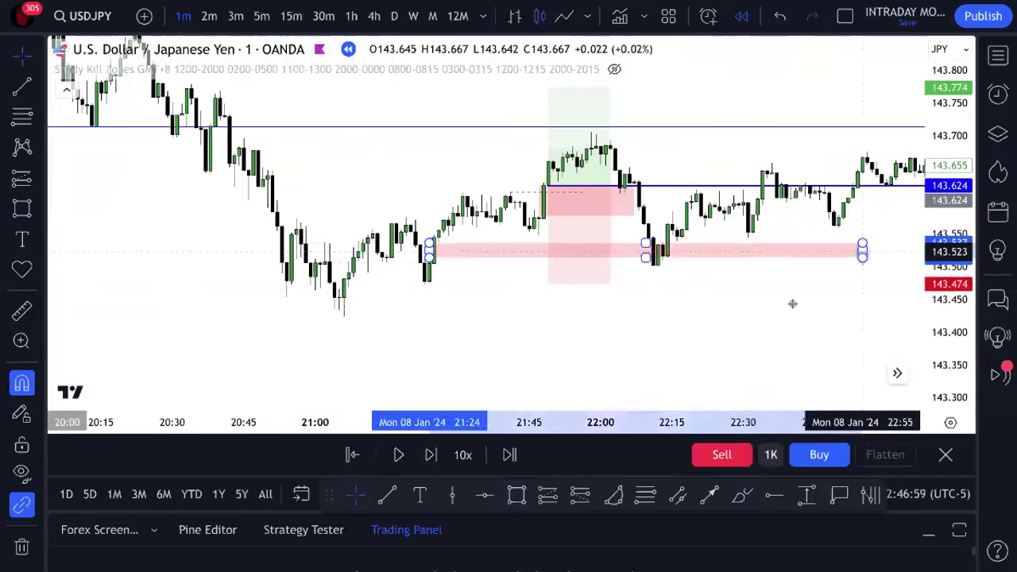
pyautogui.click(678, 355)
# - Draw a second rectangle from about 21:15 to 21:25, spanning 143.518 to 143.536
pyautogui.moveTo(932, 356); pyautogui.dragTo(341, 254)
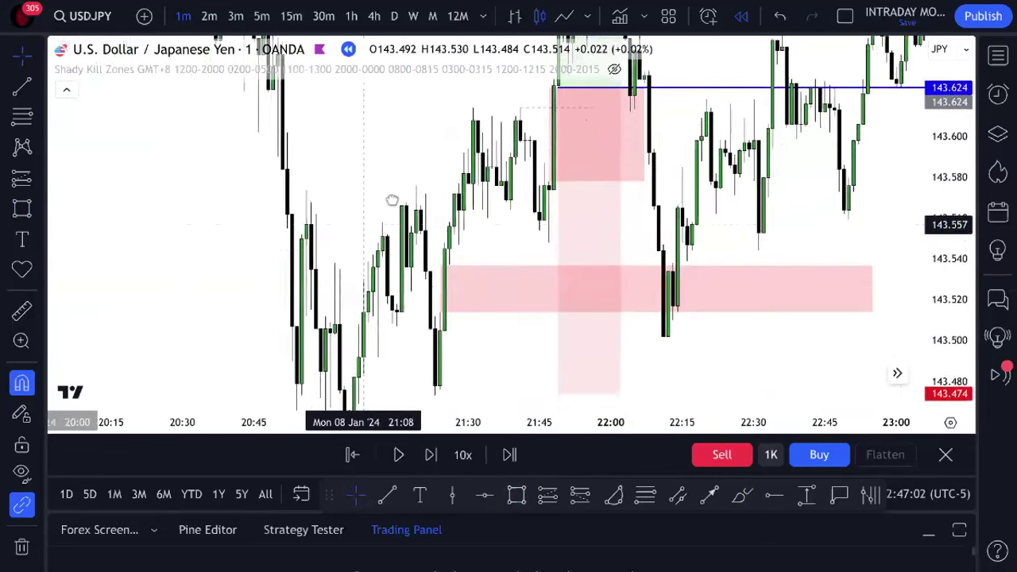
pyautogui.moveTo(390, 225); pyautogui.dragTo(241, 148)
pyautogui.scroll(2, 558, 282)
pyautogui.scroll(2, 558, 281)
pyautogui.moveTo(558, 281)
pyautogui.mouseDown()
pyautogui.moveTo(670, 334)
pyautogui.moveTo(636, 342)
pyautogui.moveTo(785, 364)
pyautogui.mouseUp()
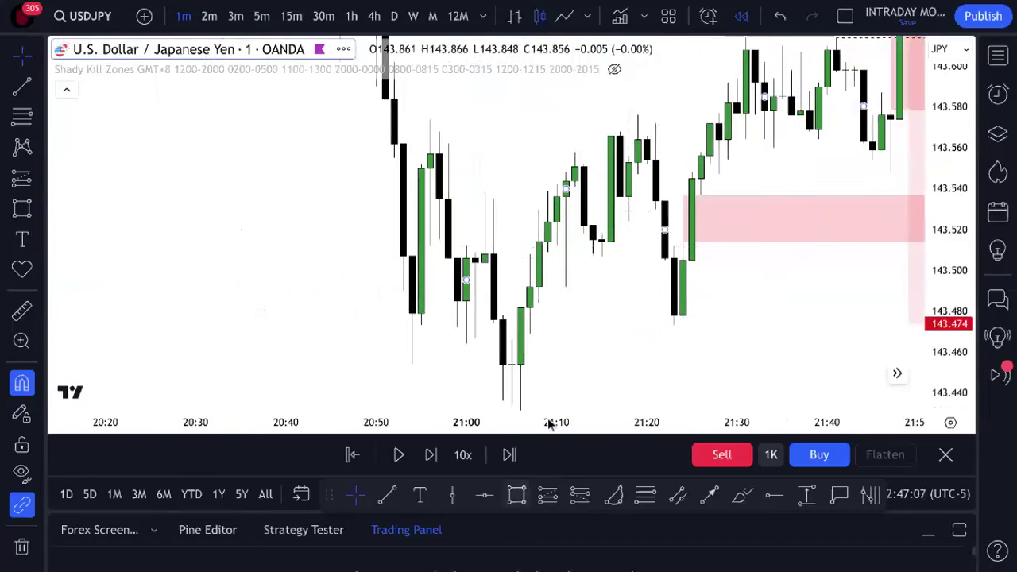
pyautogui.click(516, 494)
pyautogui.click(602, 233)
pyautogui.click(620, 197)
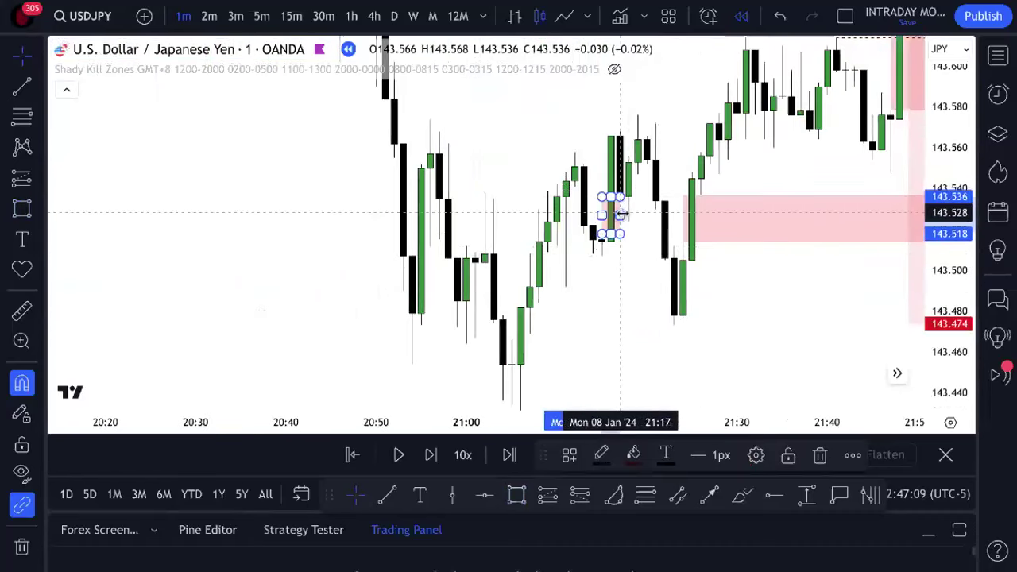
pyautogui.click(758, 288)
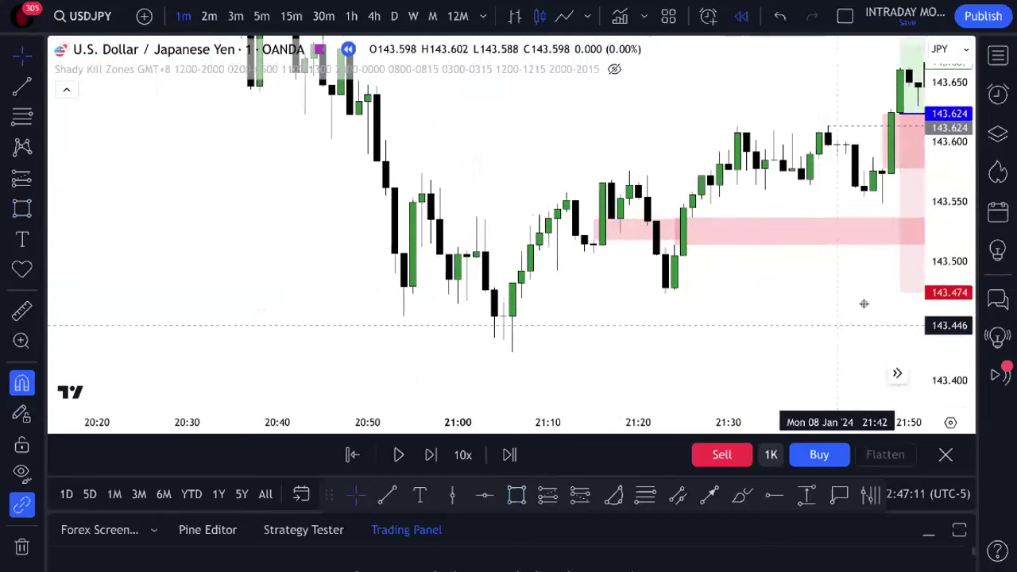
# - Draw a thin rectangle at about 143.467 just above the swing low and extend it from 21:05 to about 21:39
pyautogui.scroll(-2, 864, 304)
pyautogui.scroll(-1, 692, 289)
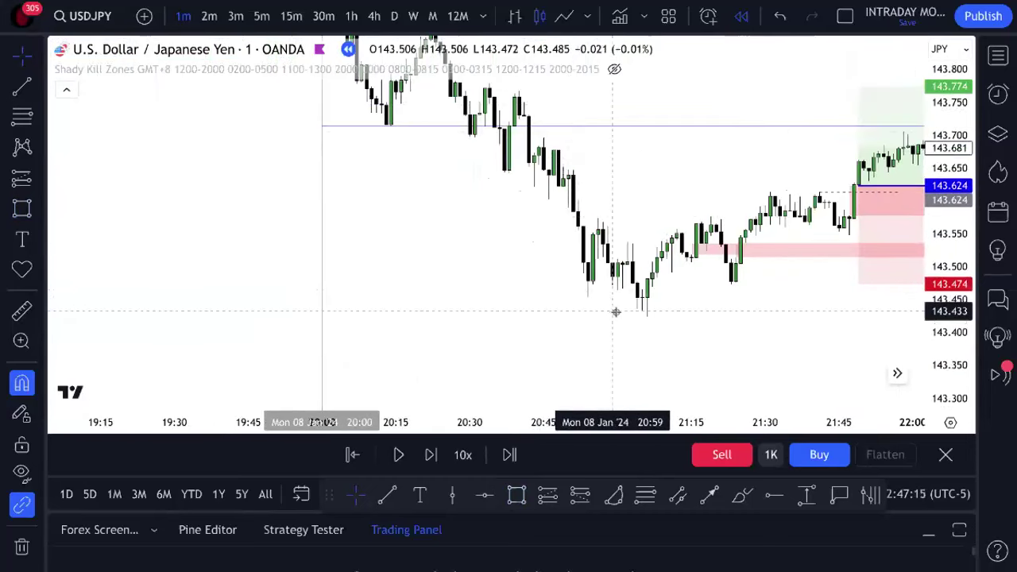
pyautogui.scroll(3, 616, 313)
pyautogui.moveTo(544, 220); pyautogui.dragTo(635, 442)
pyautogui.click(518, 494)
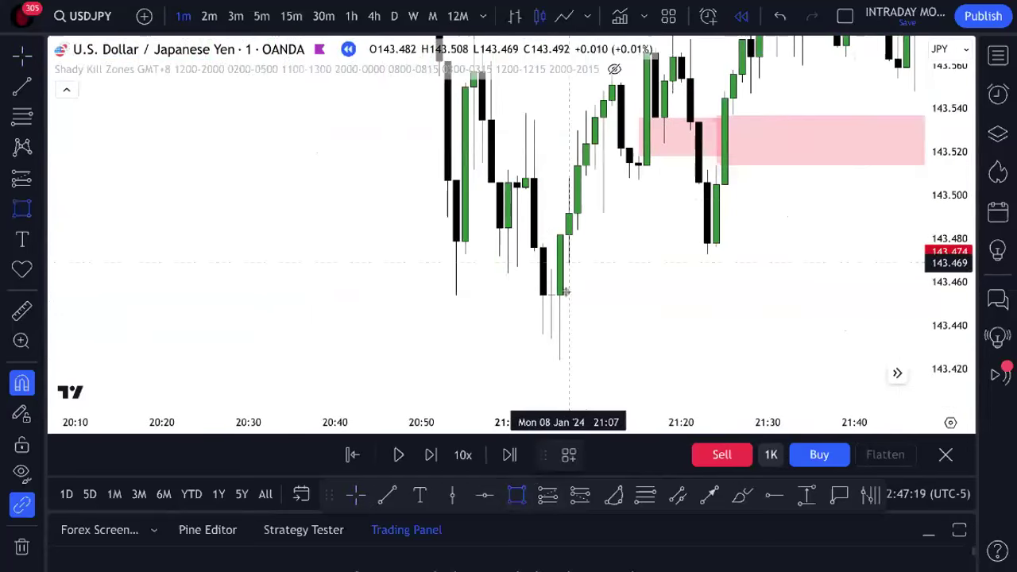
pyautogui.moveTo(551, 268)
pyautogui.mouseDown()
pyautogui.moveTo(572, 255)
pyautogui.moveTo(577, 231)
pyautogui.mouseUp()
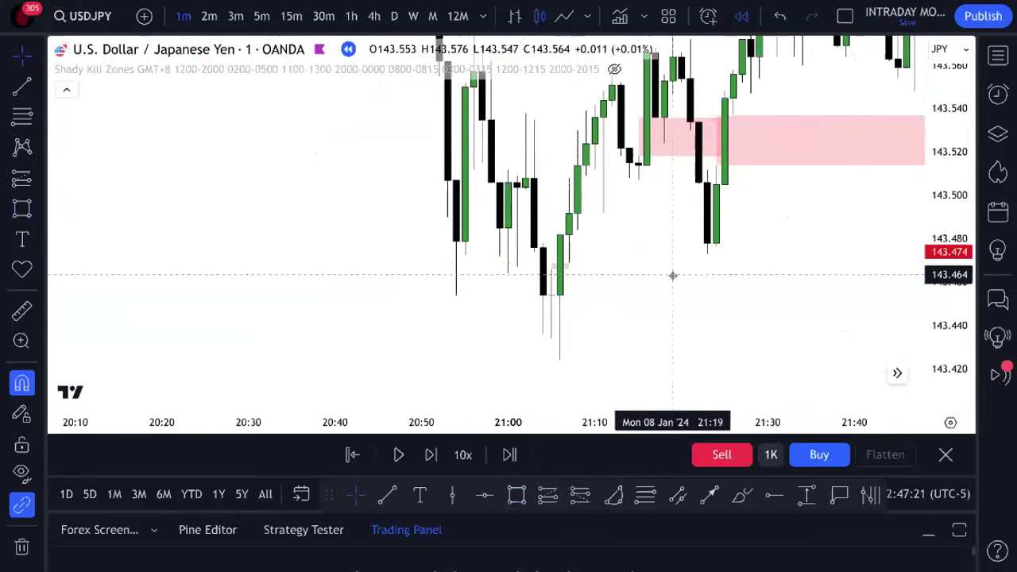
pyautogui.moveTo(950, 262); pyautogui.dragTo(945, 111)
pyautogui.moveTo(569, 340); pyautogui.dragTo(844, 340)
pyautogui.moveTo(946, 271); pyautogui.dragTo(944, 294)
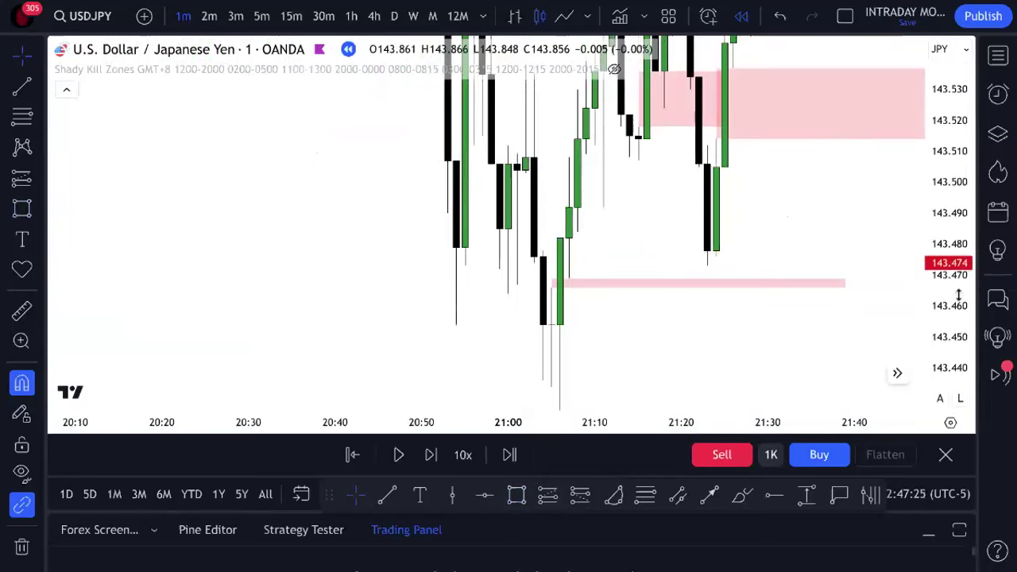
pyautogui.hotkey('alt', 'r')
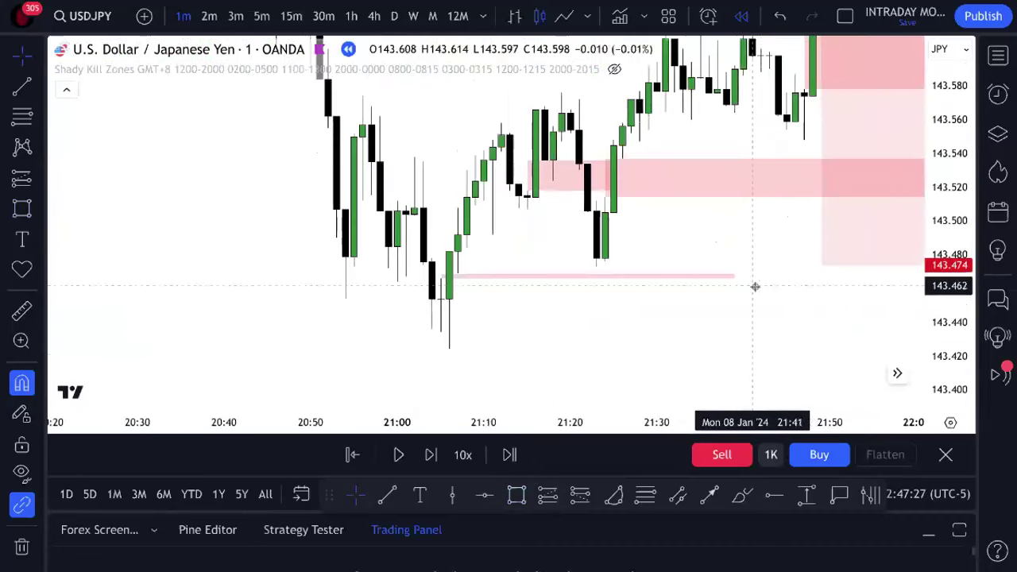
# - Draw a rectangle from the 21:23 candle to 22:17, spanning 143.473 to 143.512
pyautogui.scroll(-1, 772, 224)
pyautogui.moveTo(772, 224); pyautogui.dragTo(711, 261)
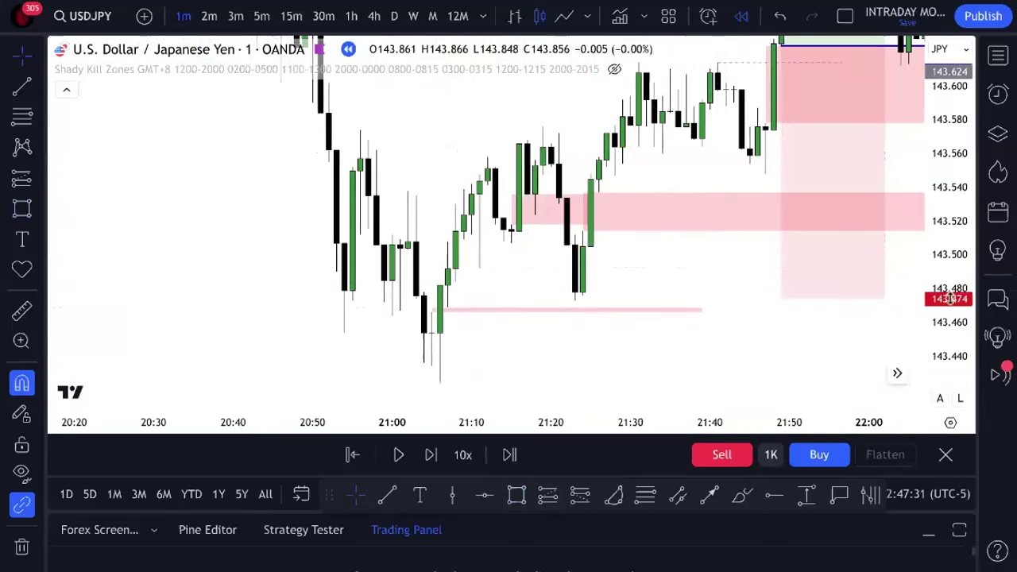
pyautogui.moveTo(951, 298); pyautogui.dragTo(952, 334)
pyautogui.scroll(-2, 754, 334)
pyautogui.moveTo(742, 334); pyautogui.dragTo(648, 379)
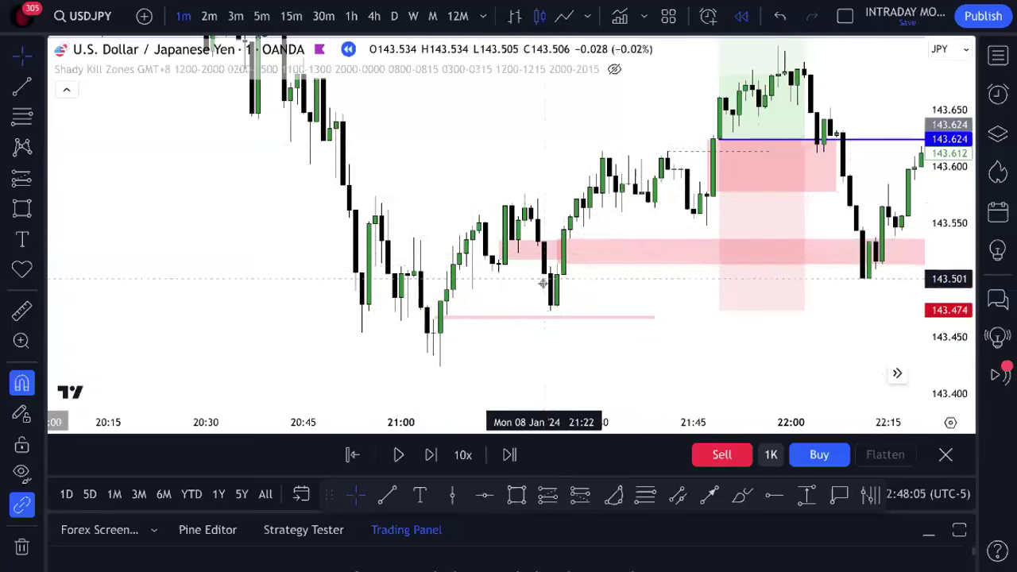
pyautogui.hotkey('alt', 'shift', 'r')
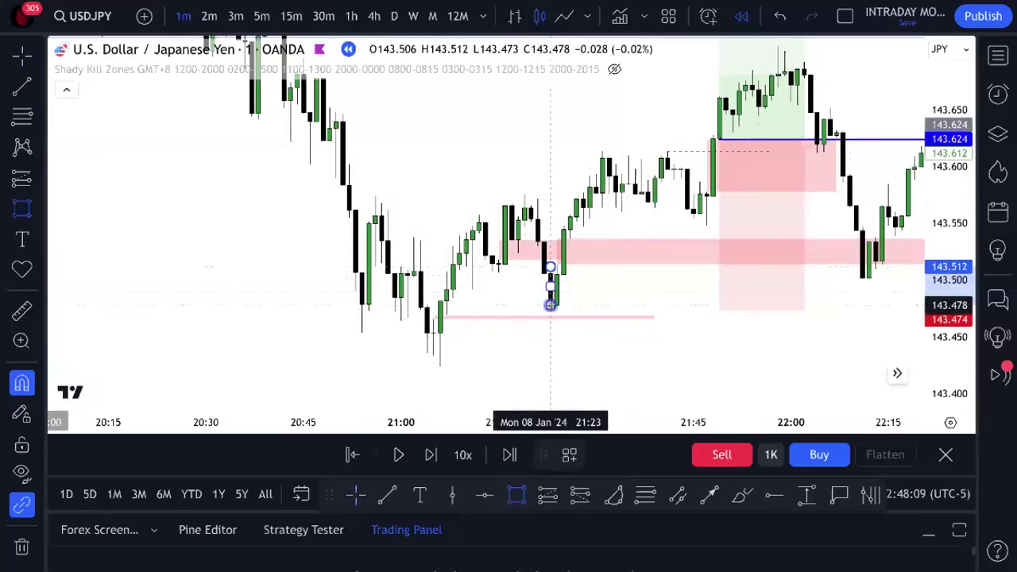
pyautogui.click(550, 310)
pyautogui.moveTo(551, 289); pyautogui.dragTo(901, 289)
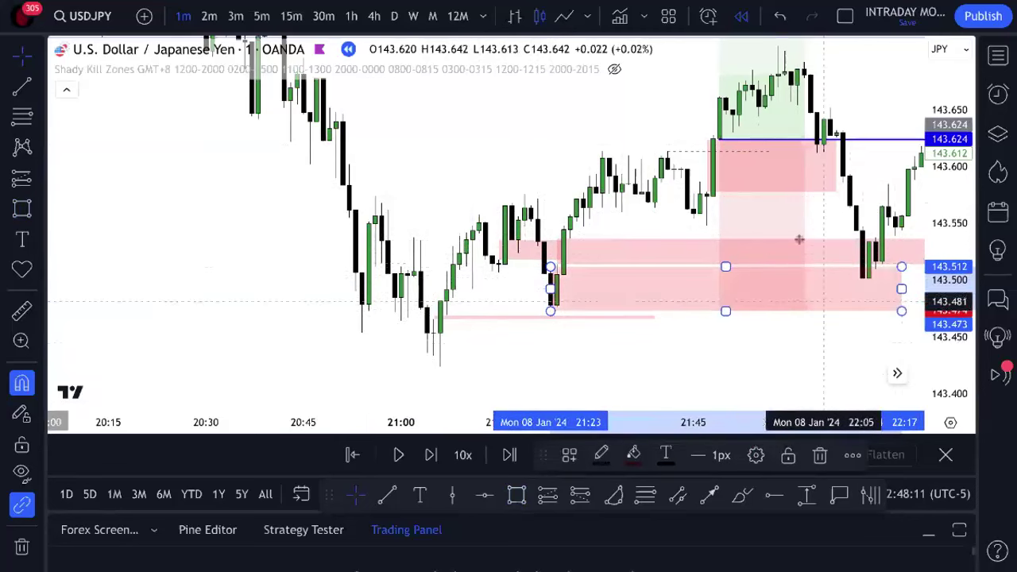
pyautogui.click(538, 303)
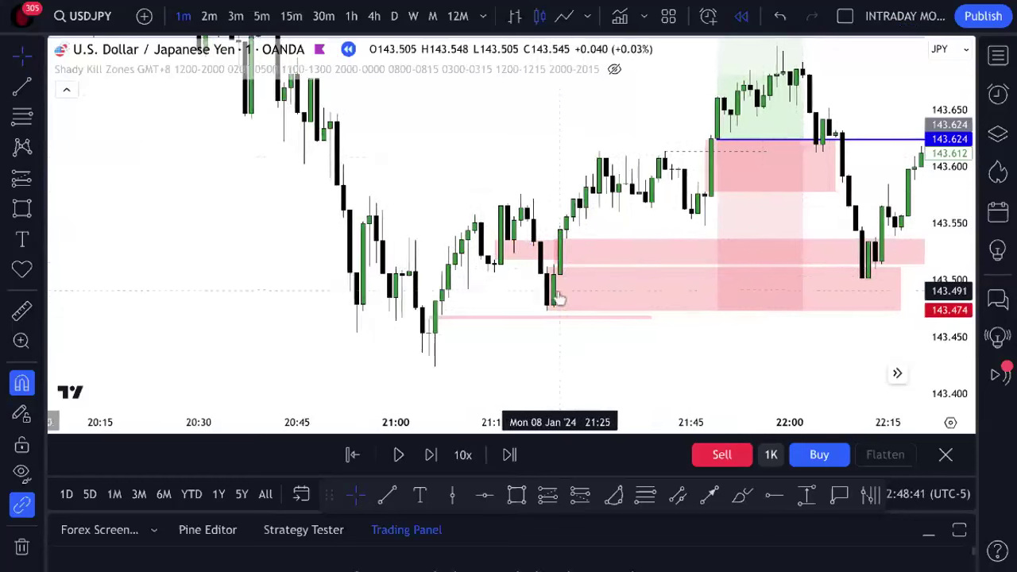
# - Examine the rectangles below the 143.624 entry against the 21:23 candle and the drop around 22:12
pyautogui.scroll(5, 554, 290)
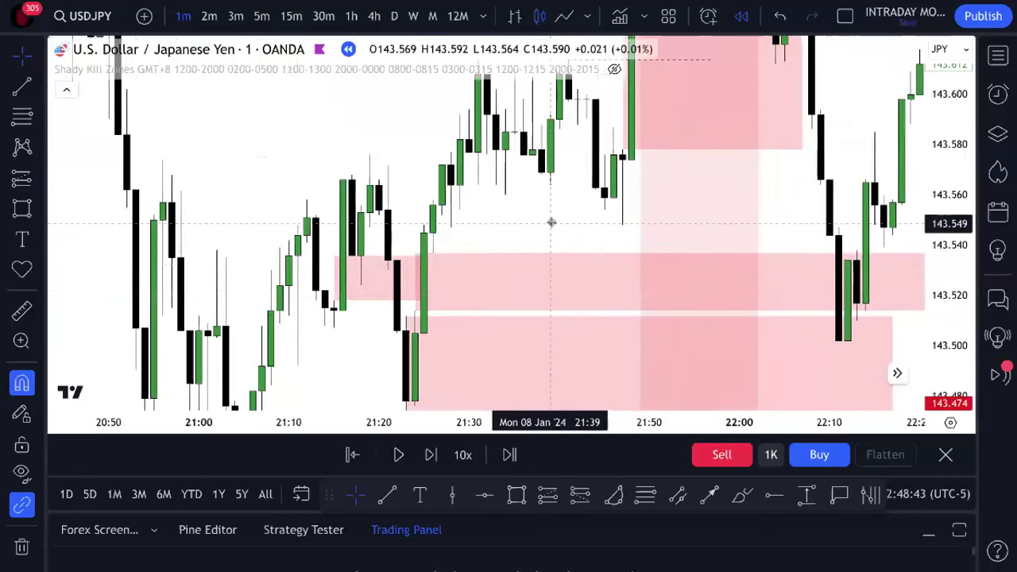
pyautogui.moveTo(425, 324); pyautogui.dragTo(465, 249)
pyautogui.click(437, 227)
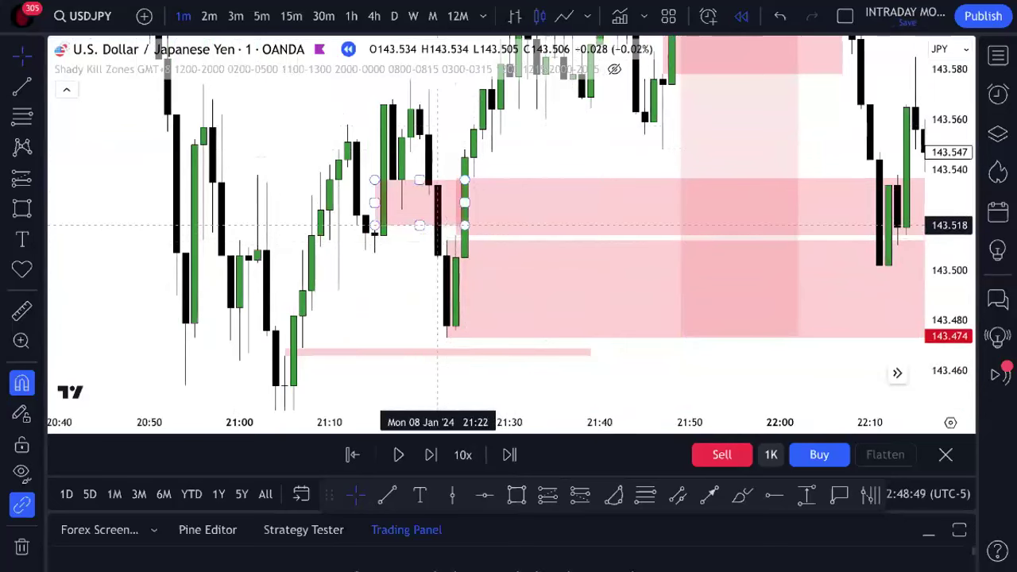
pyautogui.press('Escape')
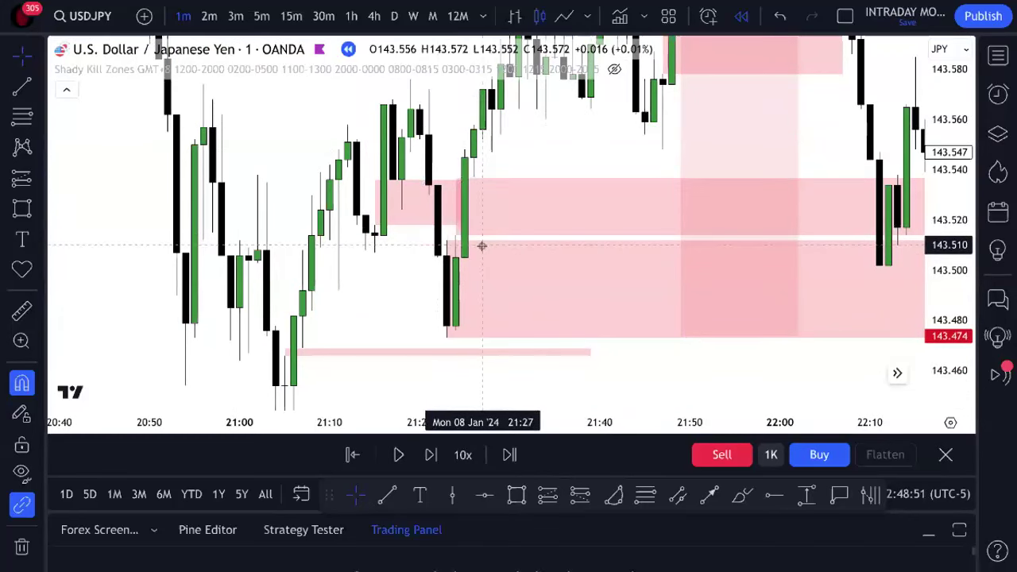
pyautogui.doubleClick(960, 234)
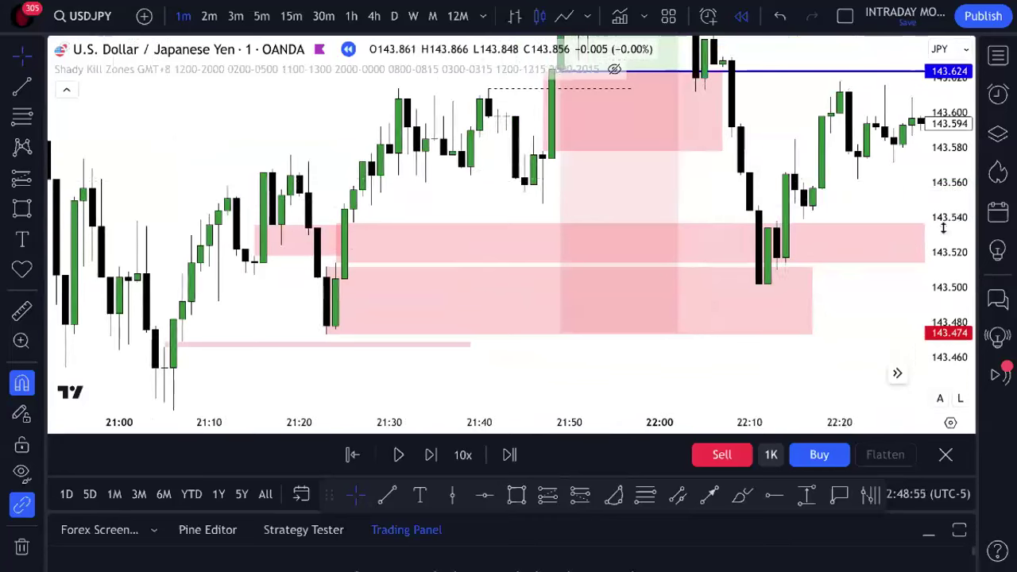
pyautogui.scroll(-2, 841, 168)
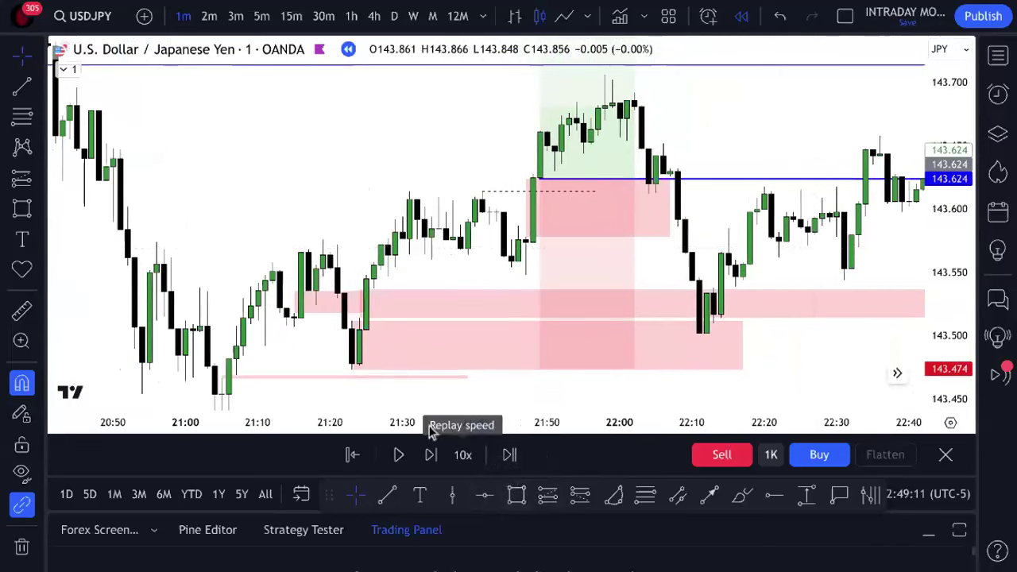
pyautogui.click(355, 354)
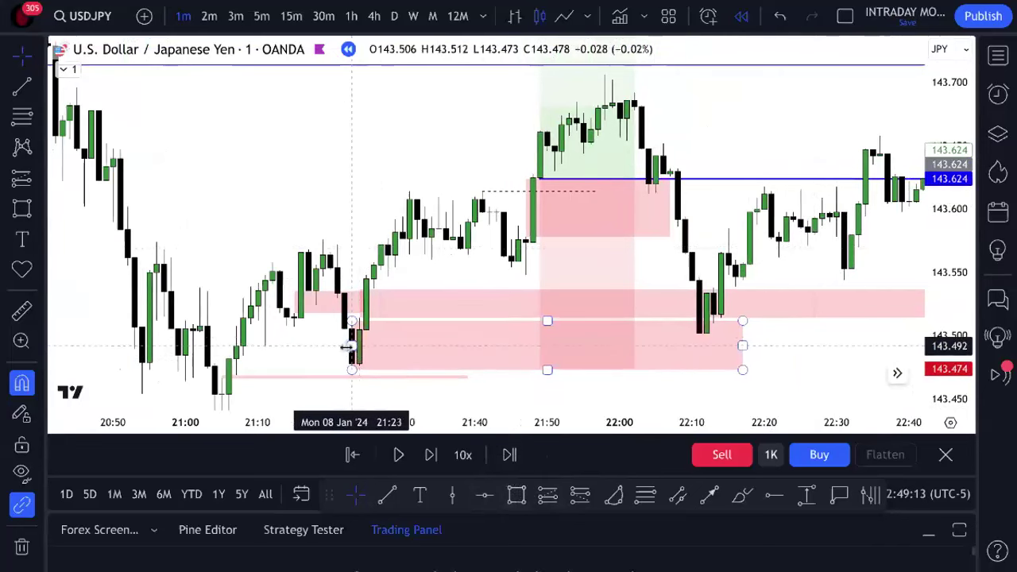
pyautogui.click(365, 355)
pyautogui.click(361, 355)
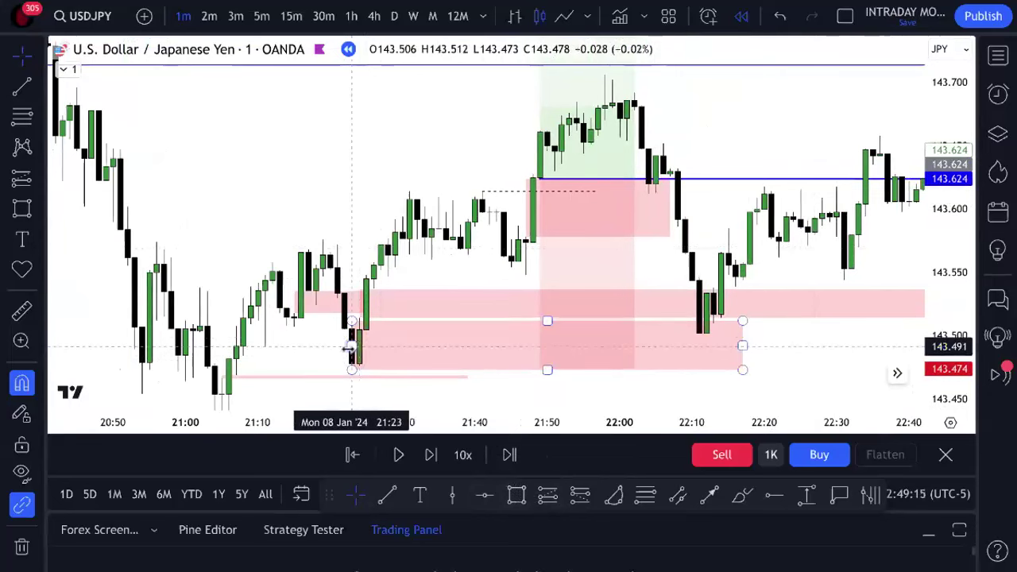
pyautogui.click(374, 354)
pyautogui.click(370, 348)
pyautogui.click(380, 347)
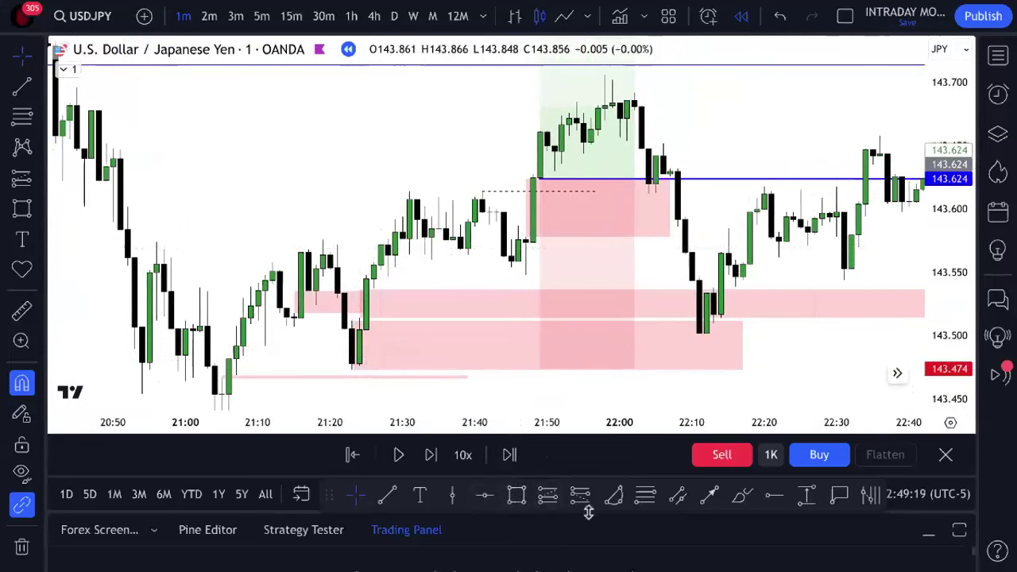
# - Draw a Fibonacci retracement on the 21:23 candle from its low at 143.473 to its high at 143.512
pyautogui.click(517, 493)
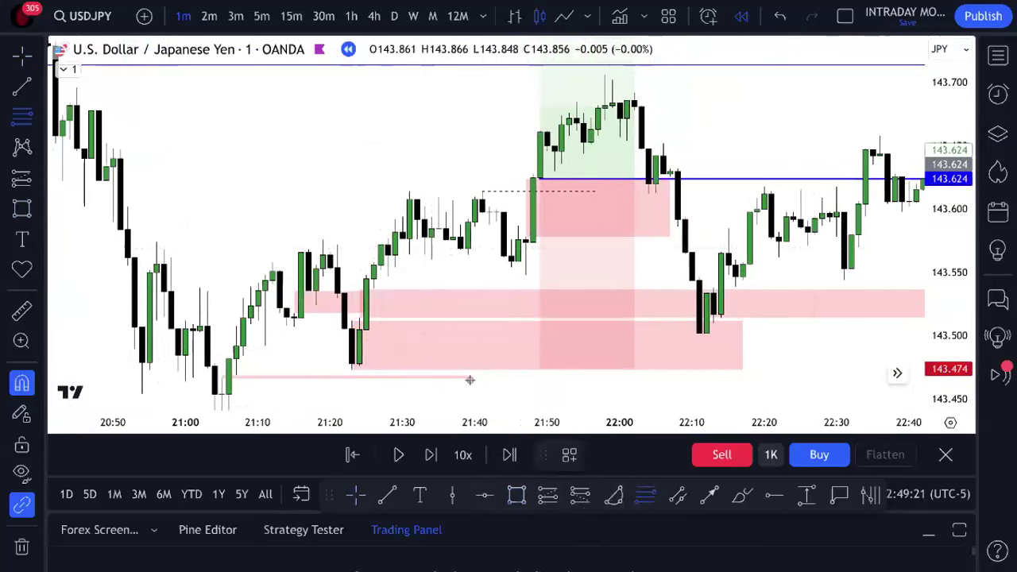
pyautogui.click(352, 370)
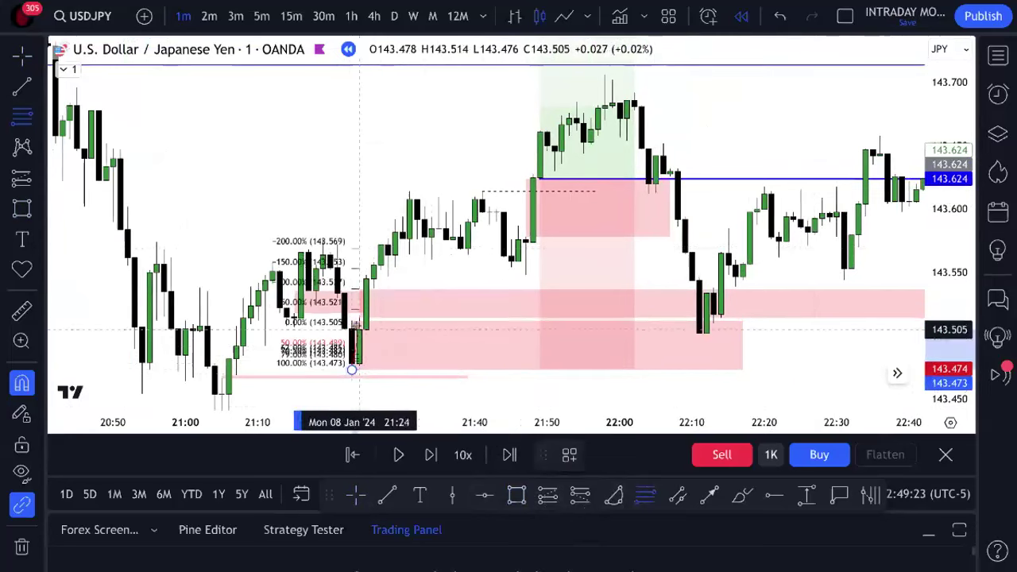
pyautogui.click(352, 321)
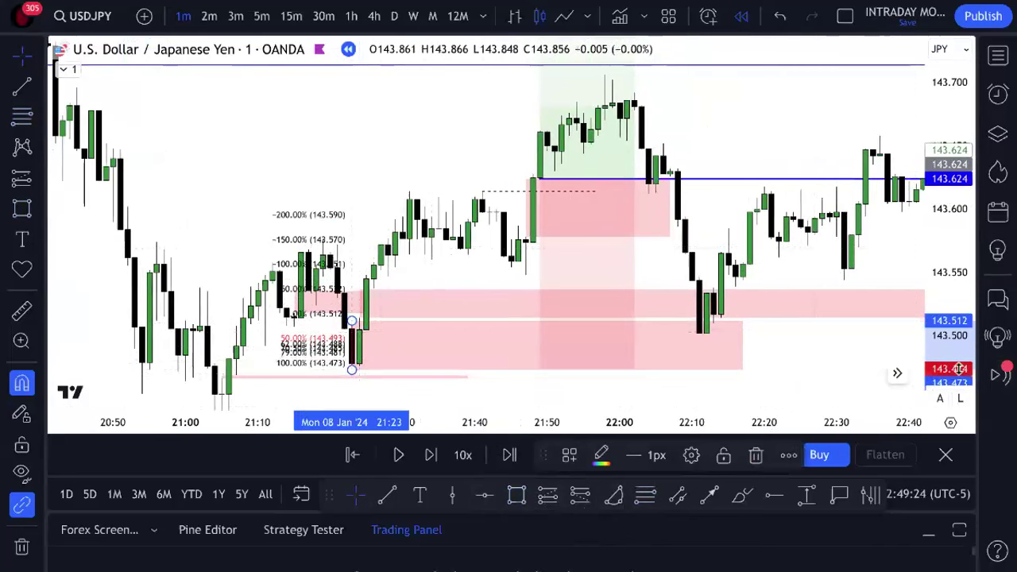
# - Place a horizontal ray from the 21:23 candle at the 50% level, price 143.493, and delete the Fibonacci retracement
pyautogui.moveTo(959, 369)
pyautogui.mouseDown()
pyautogui.moveTo(940, 202)
pyautogui.moveTo(713, 145)
pyautogui.moveTo(656, 241)
pyautogui.moveTo(584, 158)
pyautogui.moveTo(646, 95)
pyautogui.mouseUp()
pyautogui.hotkey('alt', 'j')
pyautogui.click(335, 278)
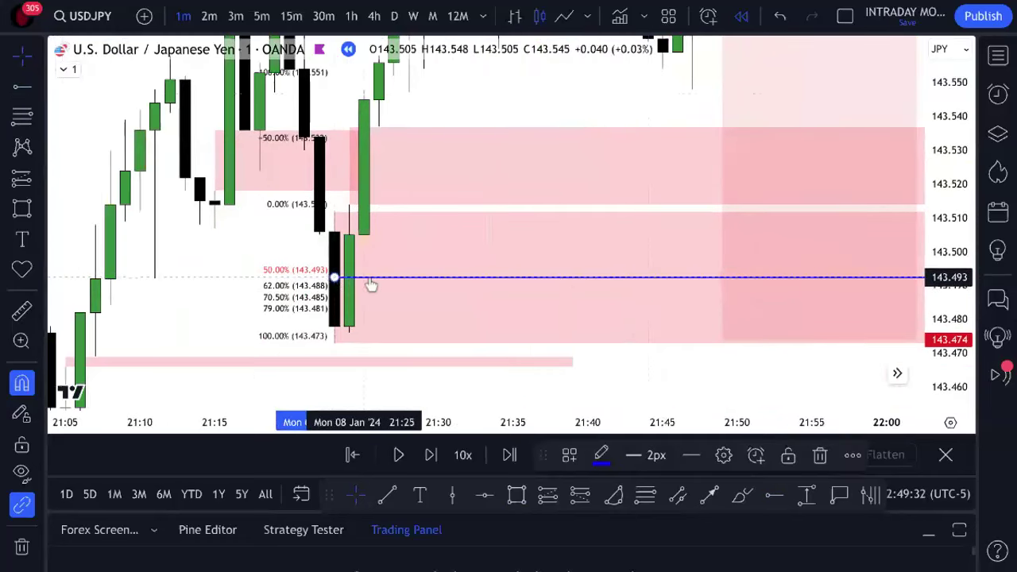
pyautogui.doubleClick(371, 280)
pyautogui.click(501, 180)
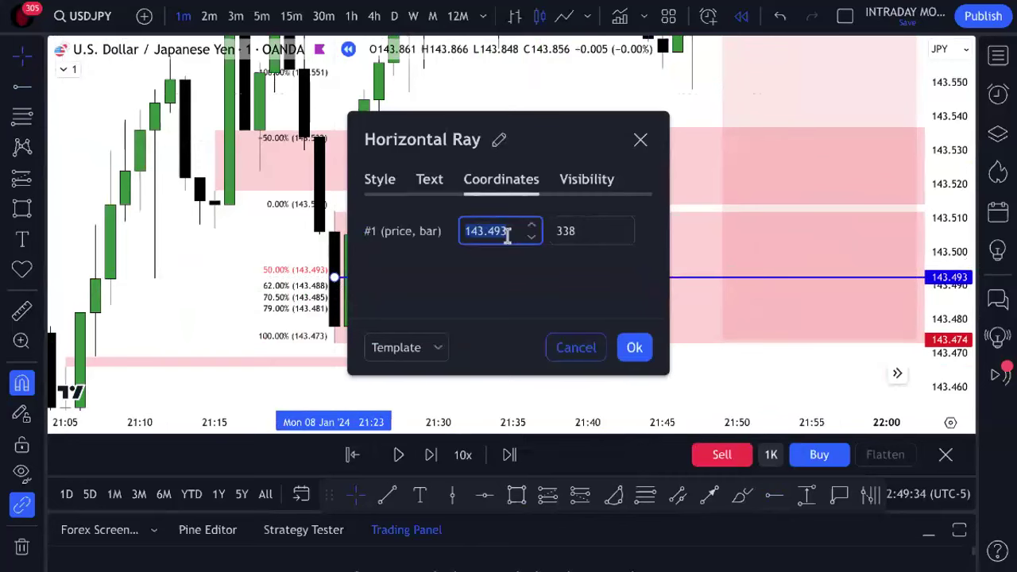
pyautogui.press('Return')
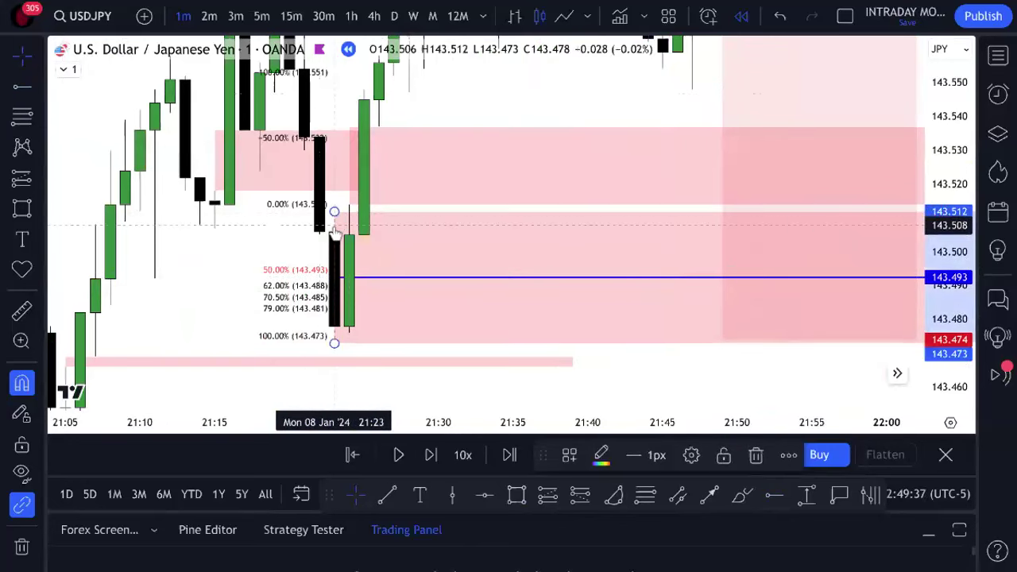
pyautogui.press('Delete')
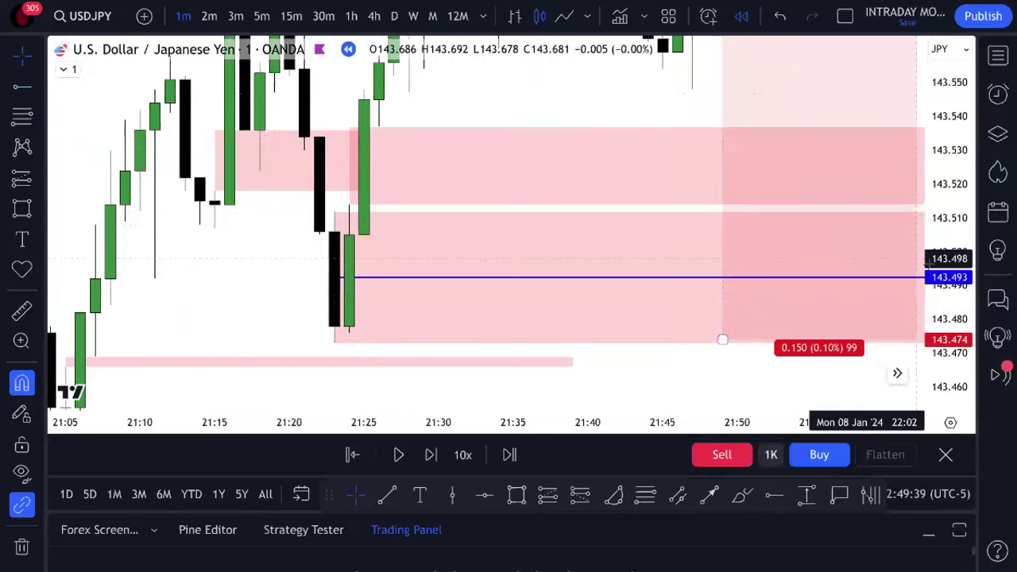
# - Place a horizontal ray at 143.547 starting from the high of the 22:11 candle
pyautogui.scroll(-2, 819, 309)
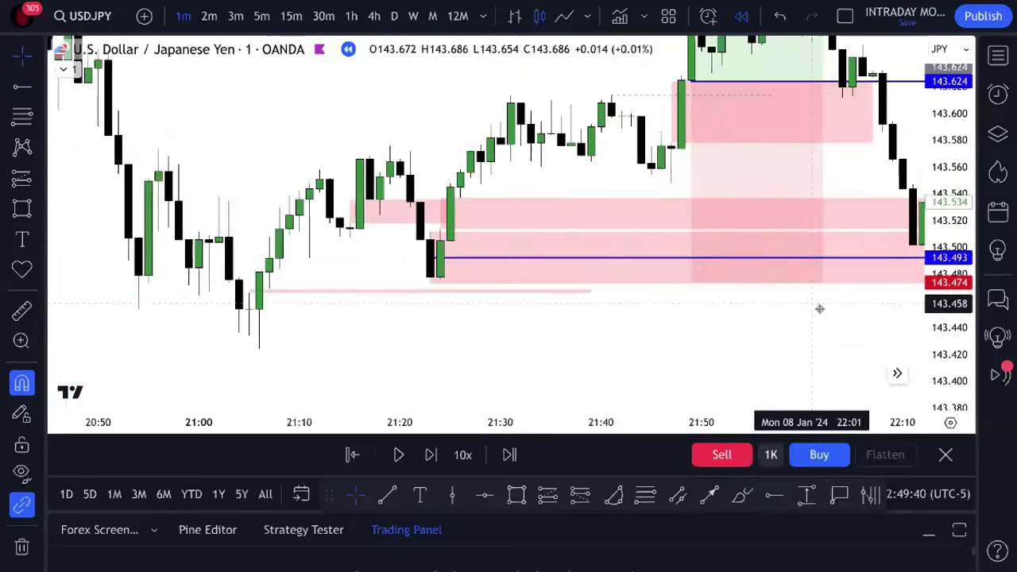
pyautogui.moveTo(863, 341); pyautogui.dragTo(654, 347)
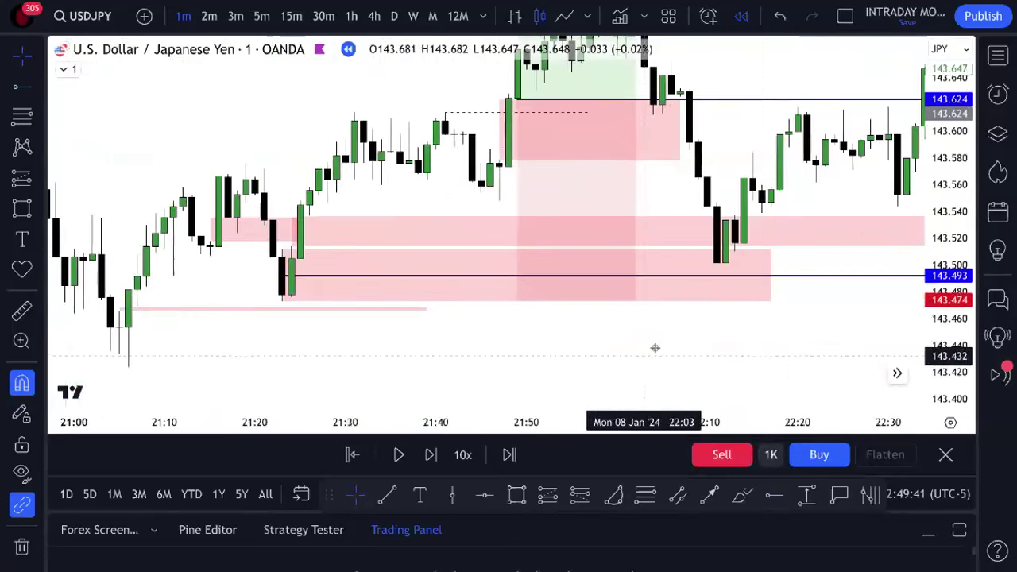
pyautogui.scroll(-2, 765, 321)
pyautogui.click(747, 262)
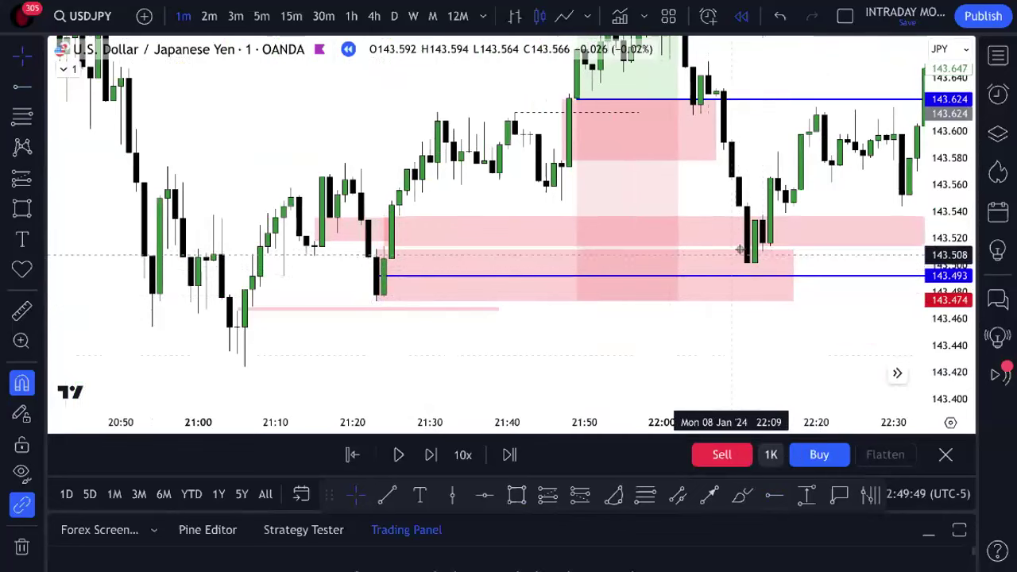
pyautogui.moveTo(824, 341); pyautogui.dragTo(584, 342)
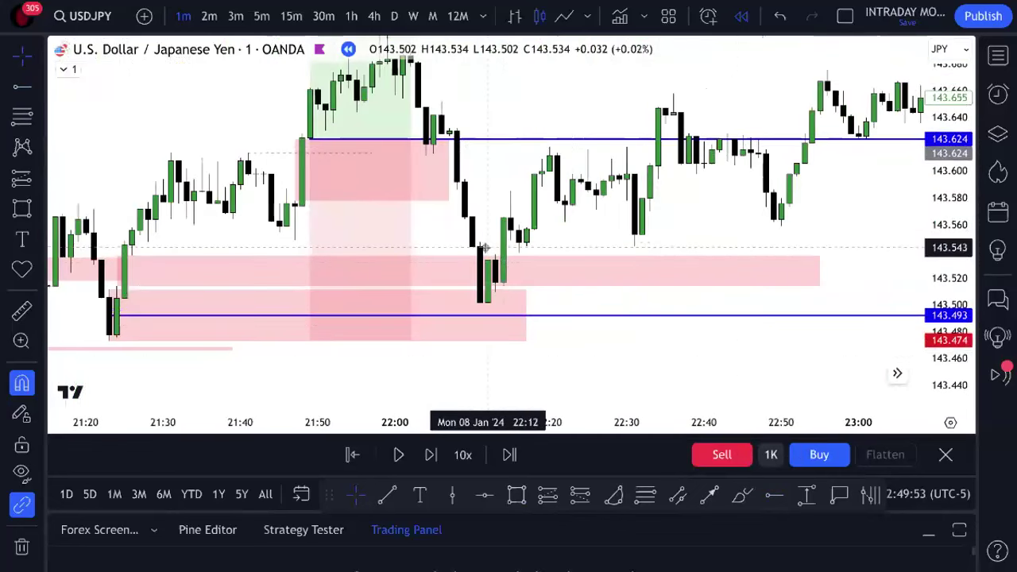
pyautogui.scroll(-1, 635, 336)
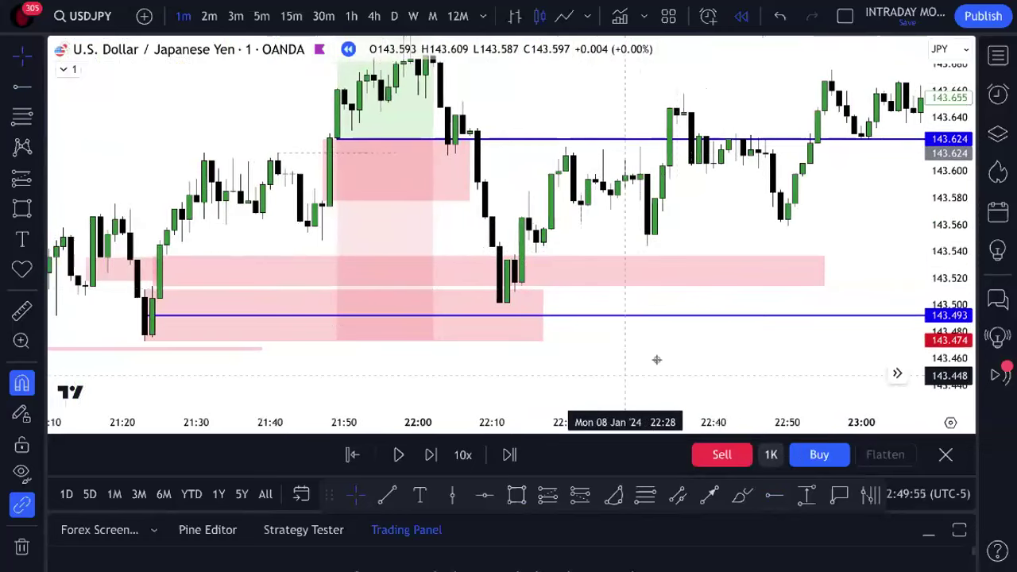
pyautogui.scroll(-1, 656, 358)
pyautogui.click(774, 493)
pyautogui.click(548, 241)
pyautogui.press('Escape')
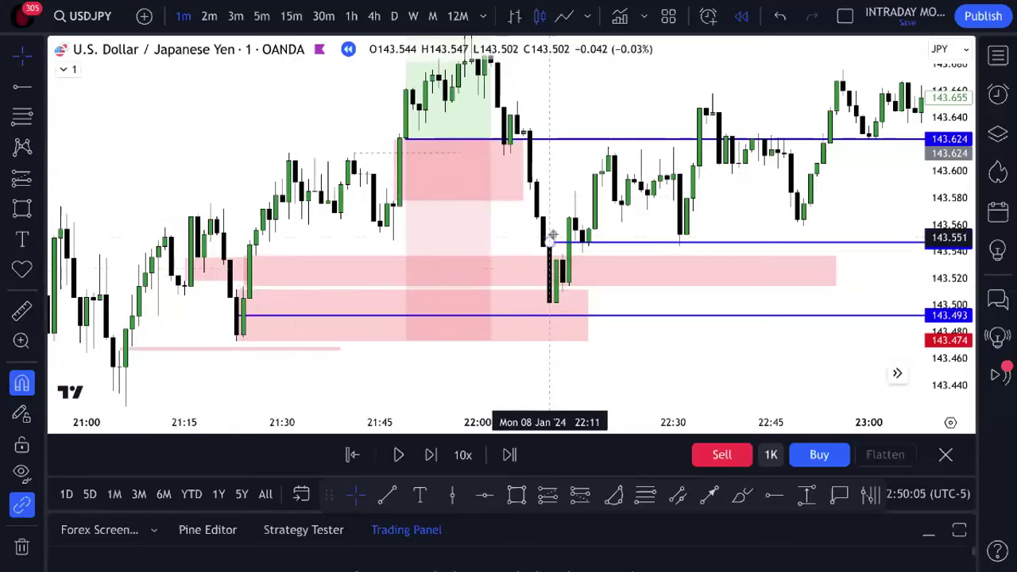
# - Examine the lows after 22:11 against the 143.547 ray and the 143.624 entry, up to about 23:19
pyautogui.click(583, 257)
pyautogui.click(567, 257)
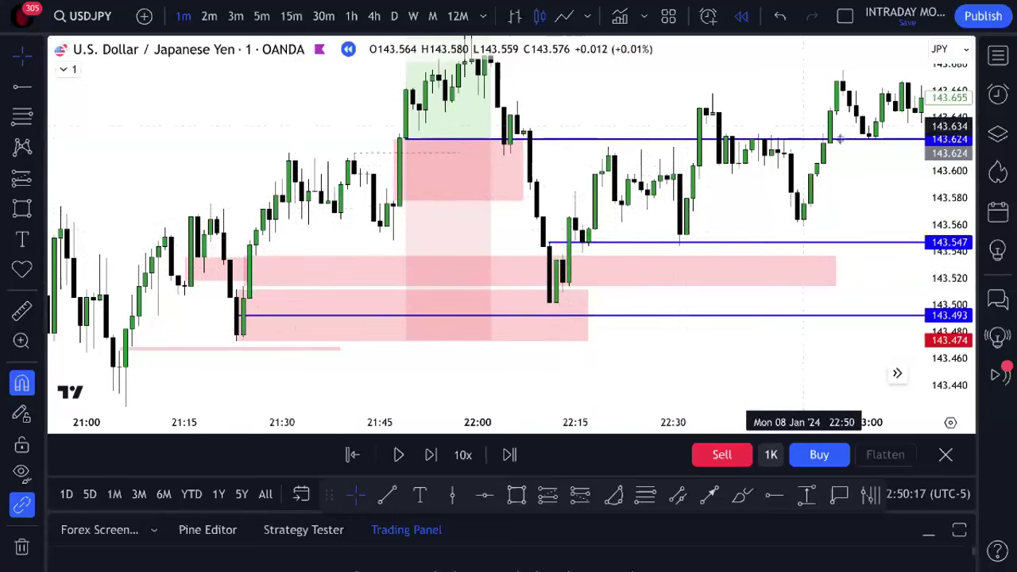
pyautogui.scroll(-3, 848, 192)
pyautogui.hscroll(3, 840, 207)
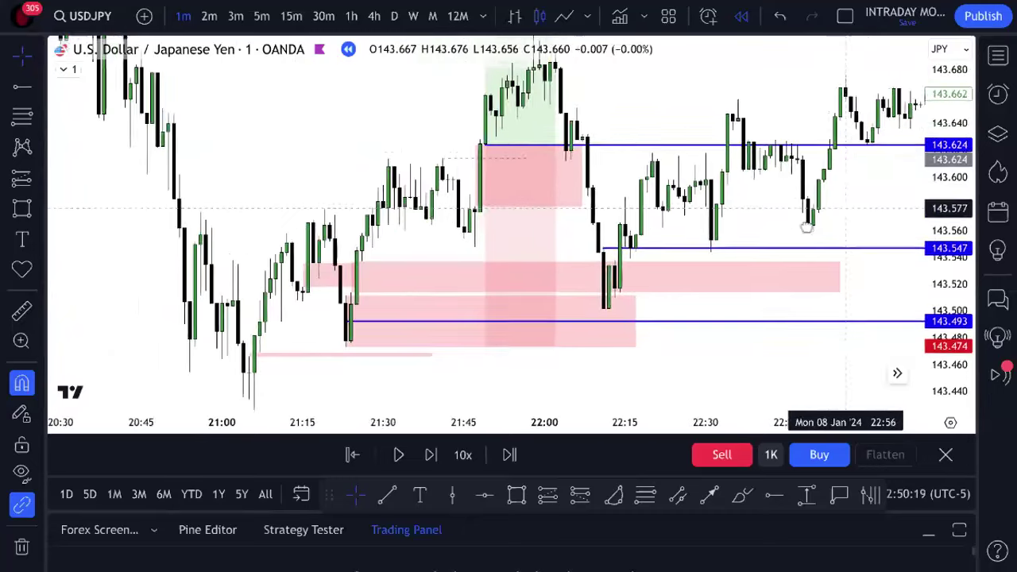
pyautogui.scroll(-3, 799, 215)
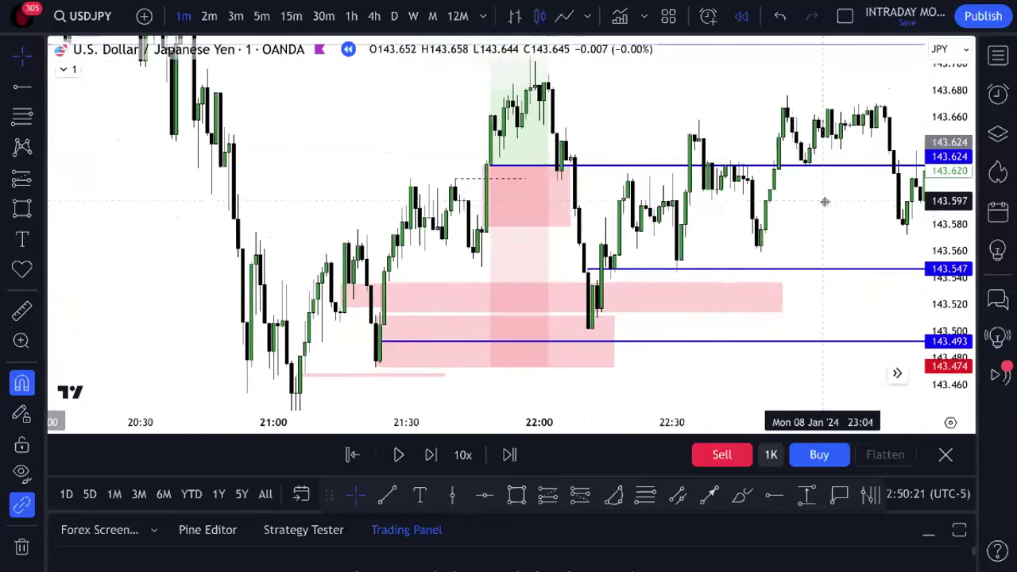
pyautogui.moveTo(814, 209); pyautogui.dragTo(707, 220)
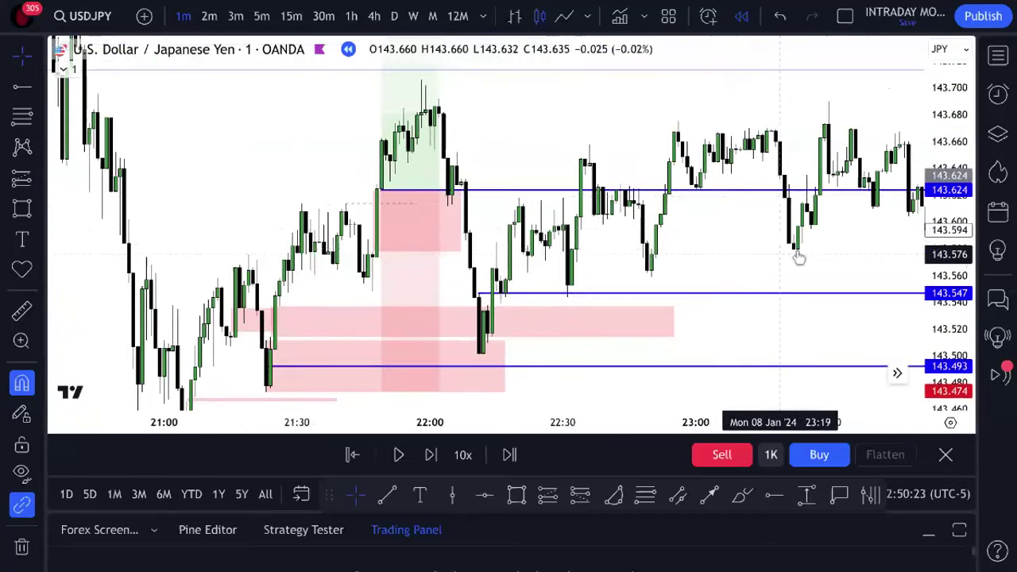
pyautogui.scroll(-1, 780, 240)
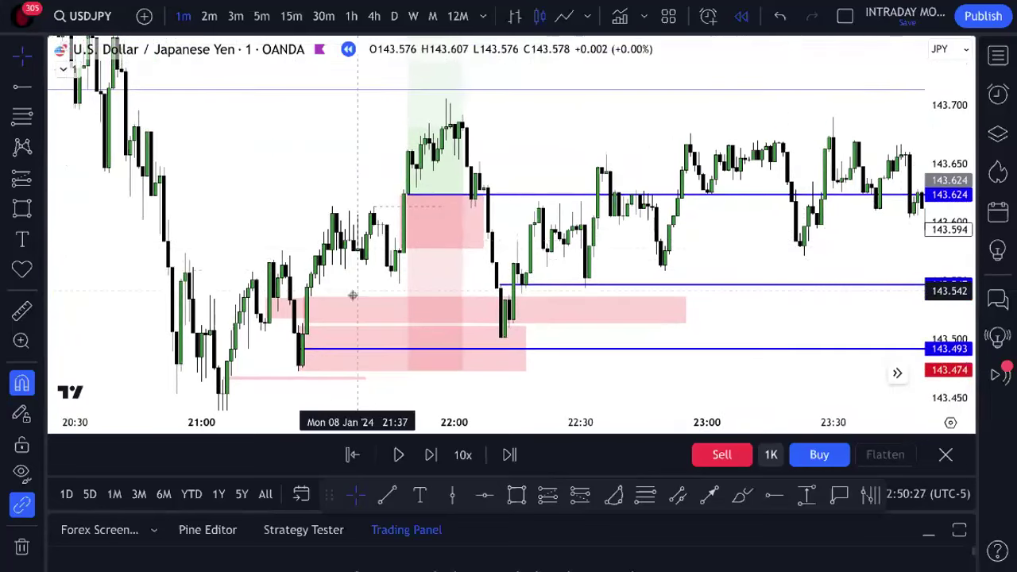
pyautogui.moveTo(351, 295); pyautogui.dragTo(407, 271)
pyautogui.hotkey('ctrl', 'z')
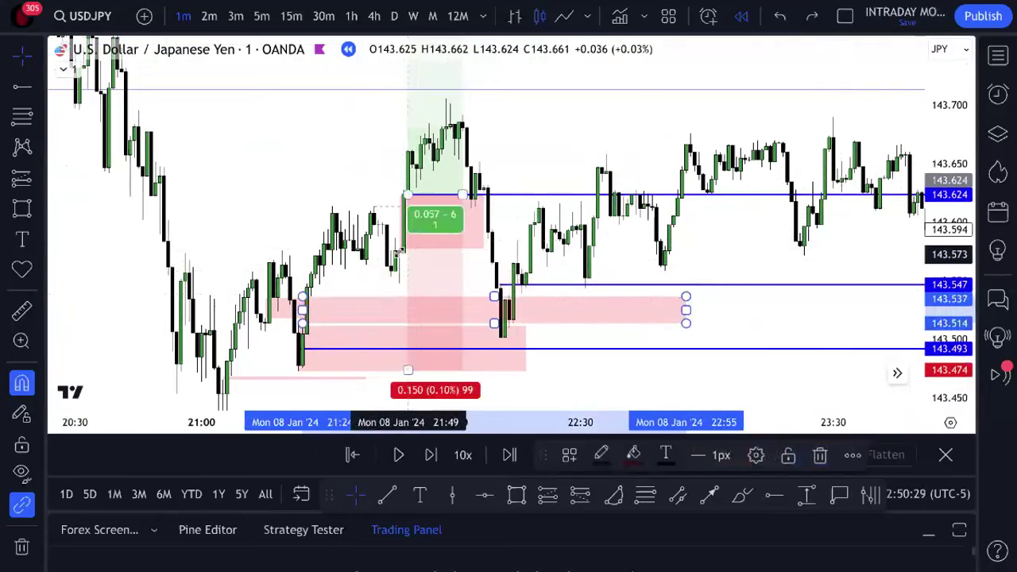
pyautogui.click(363, 185)
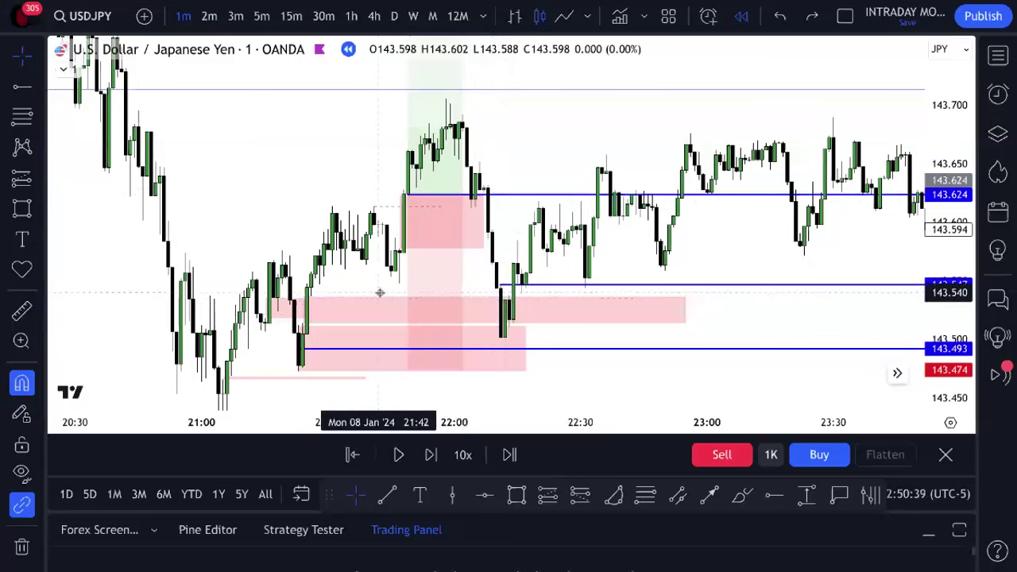
# - Examine the price action from 21:46 into early 9 January against the price zones and the 143.624 and 143.547 rays
pyautogui.moveTo(447, 294); pyautogui.dragTo(510, 250)
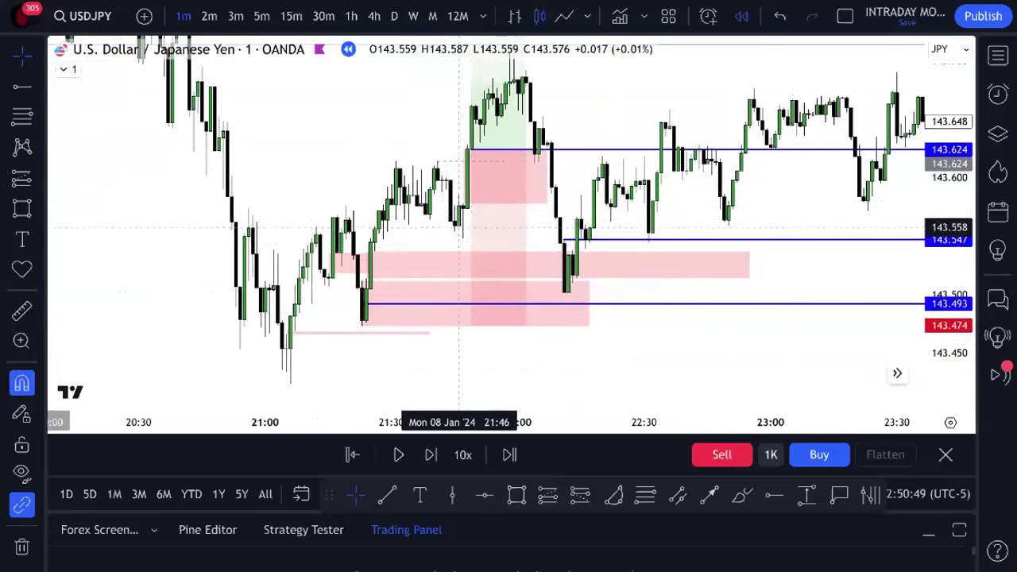
pyautogui.click(468, 259)
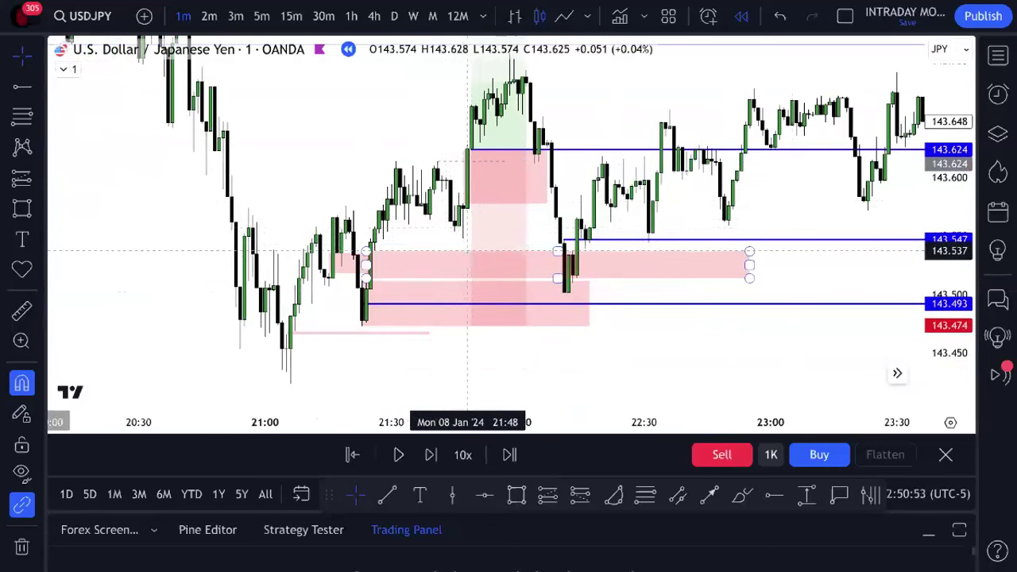
pyautogui.click(853, 208)
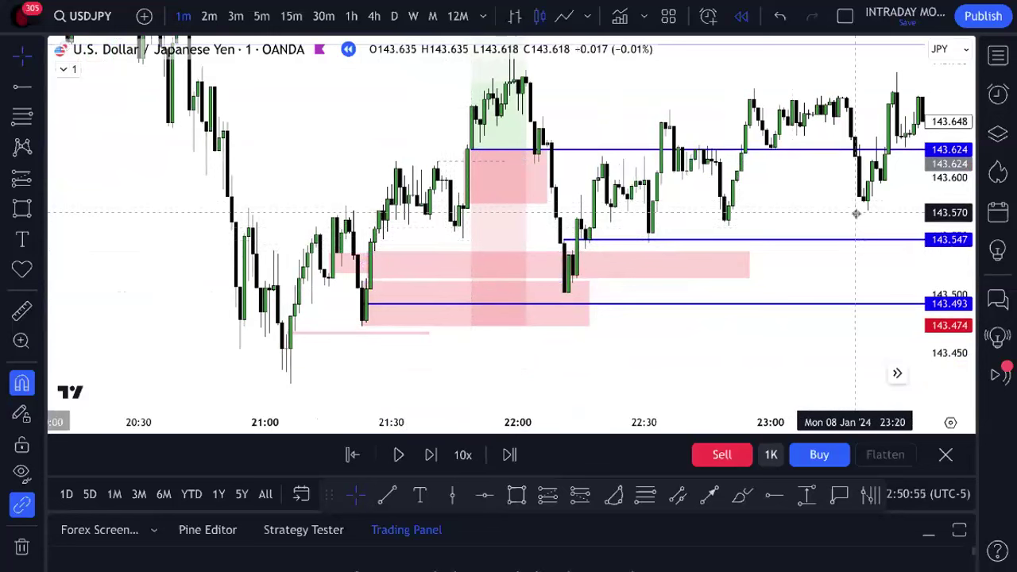
pyautogui.moveTo(811, 217); pyautogui.dragTo(690, 222)
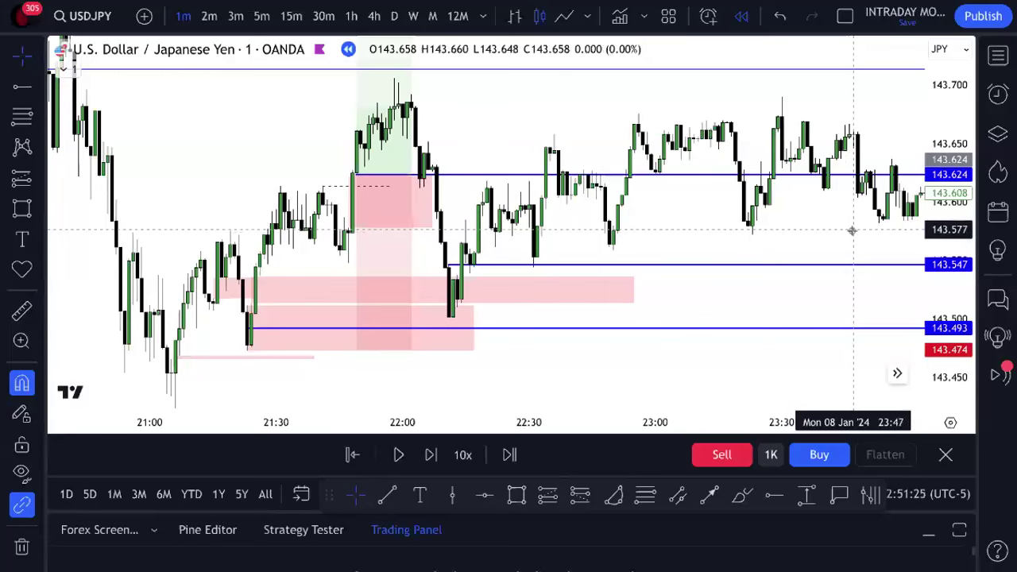
pyautogui.scroll(-3, 851, 229)
pyautogui.moveTo(940, 238); pyautogui.dragTo(929, 298)
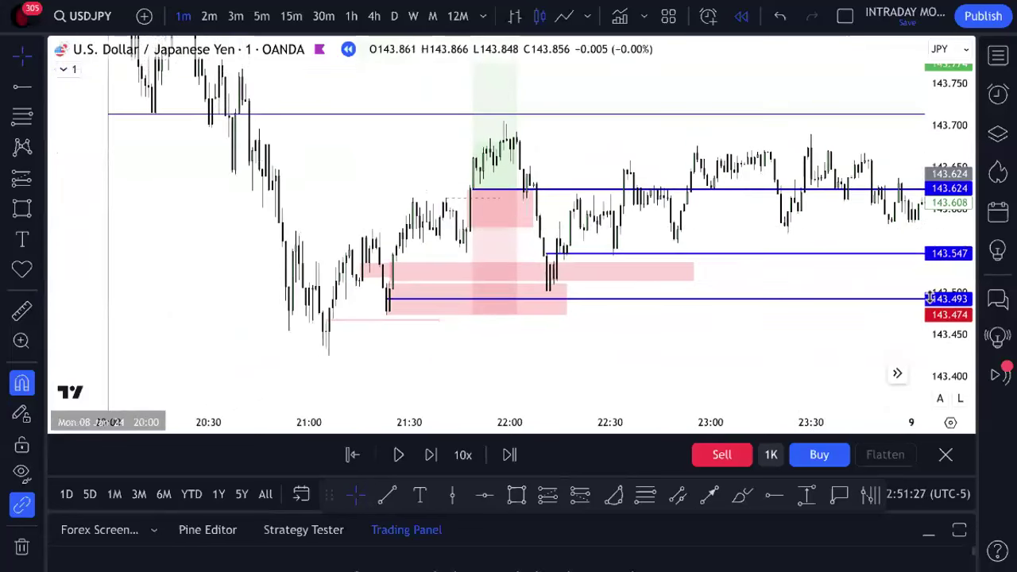
pyautogui.moveTo(813, 227); pyautogui.dragTo(704, 258)
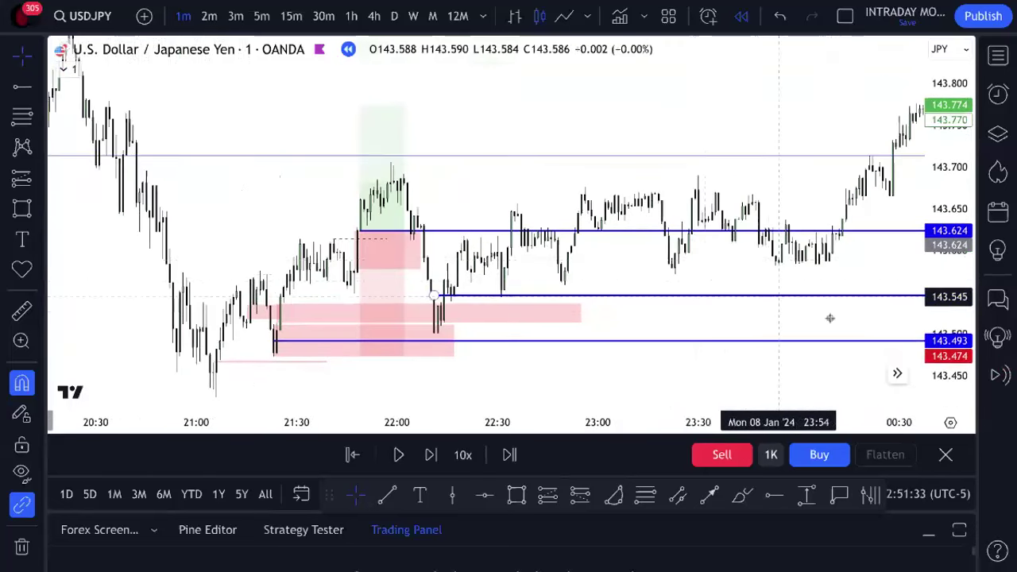
pyautogui.moveTo(948, 338); pyautogui.dragTo(948, 318)
pyautogui.moveTo(715, 297); pyautogui.dragTo(745, 249)
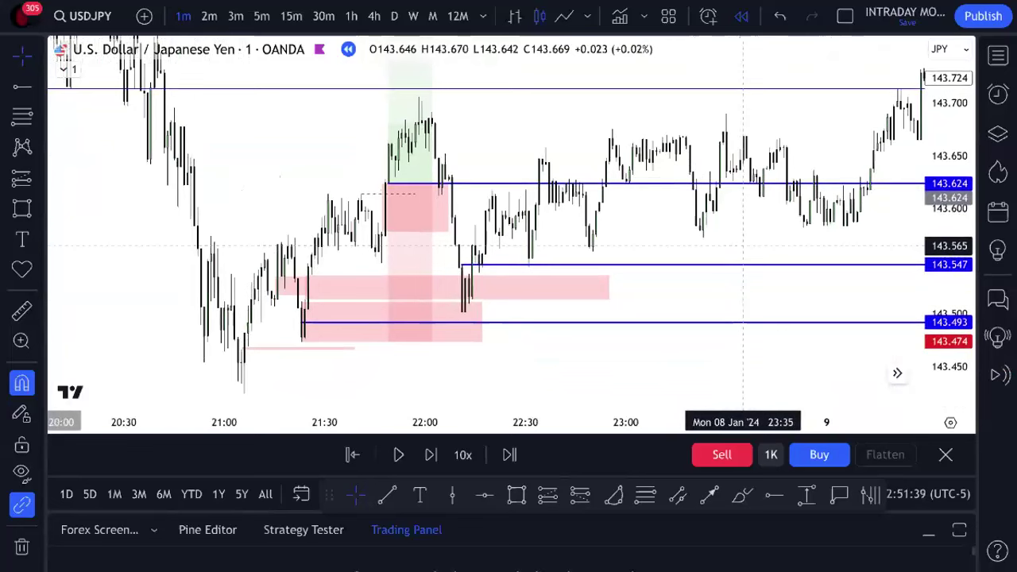
pyautogui.moveTo(950, 262); pyautogui.dragTo(950, 286)
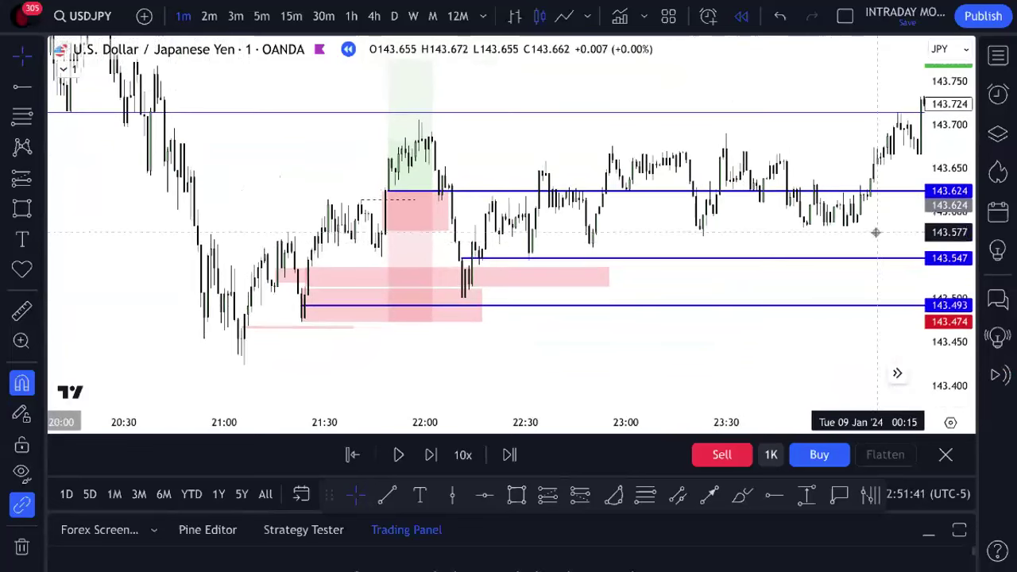
pyautogui.scroll(-2, 878, 238)
pyautogui.moveTo(881, 243); pyautogui.dragTo(797, 289)
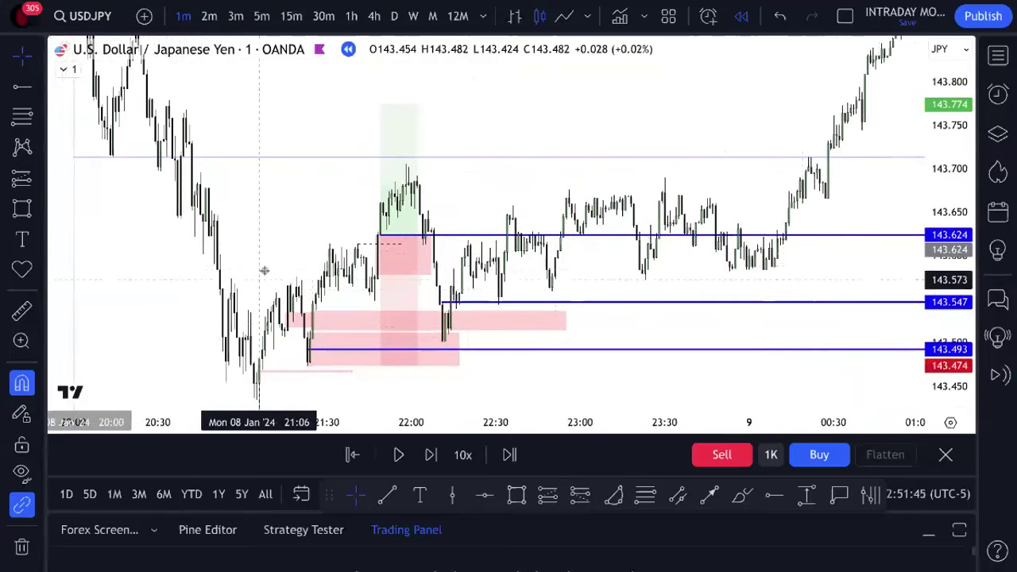
pyautogui.moveTo(240, 377); pyautogui.dragTo(519, 164)
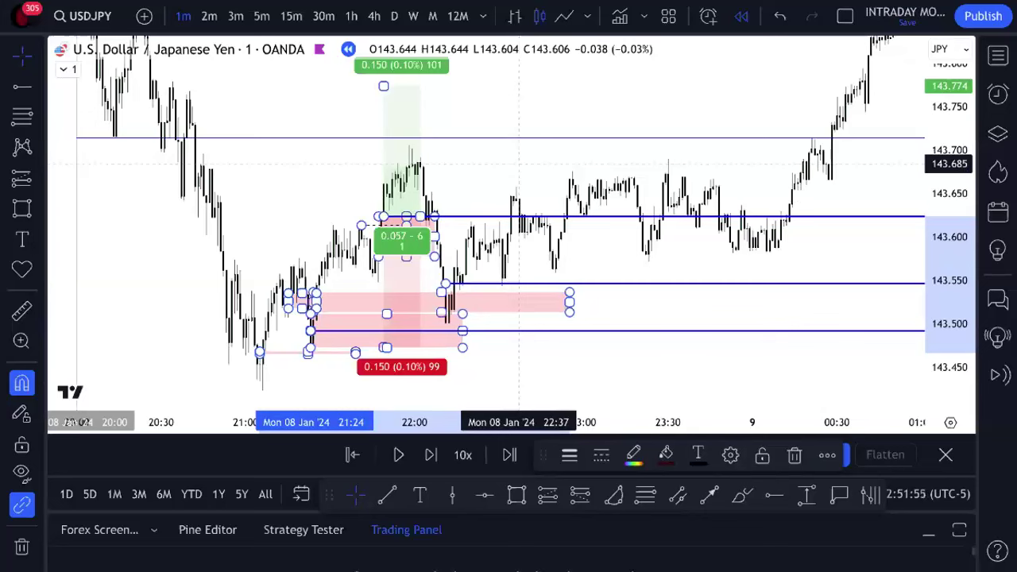
pyautogui.press('Delete')
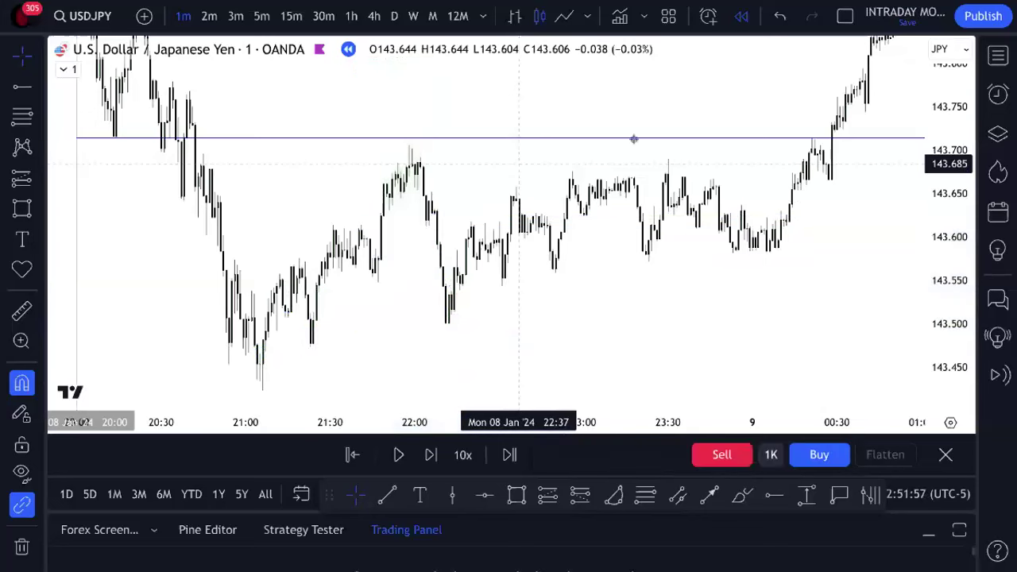
pyautogui.click(779, 16)
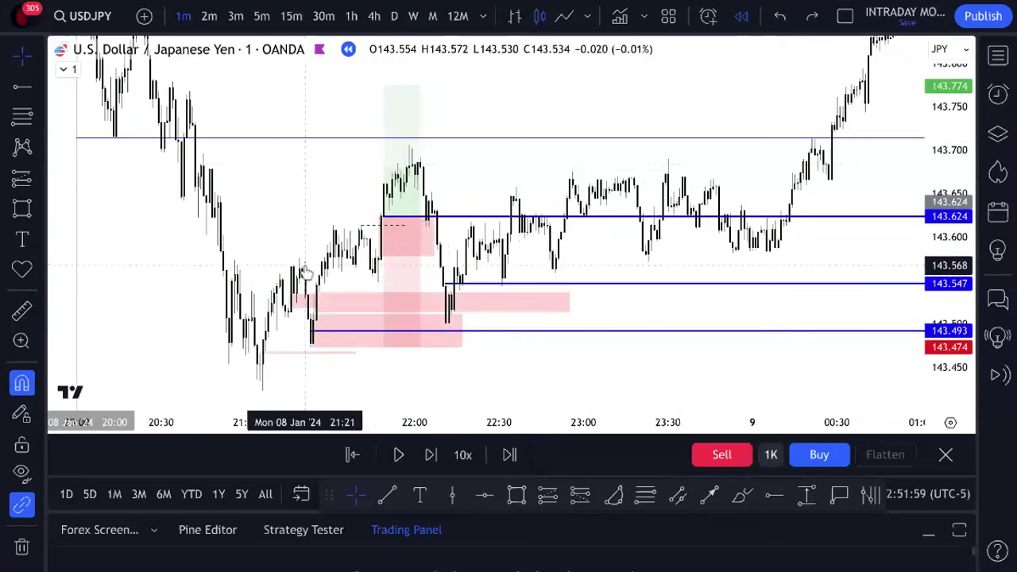
# - Delete the long position, the rectangles below the entry zone and the 143.547 and 143.493 rays
pyautogui.moveTo(725, 385); pyautogui.dragTo(251, 285)
pyautogui.press('Delete')
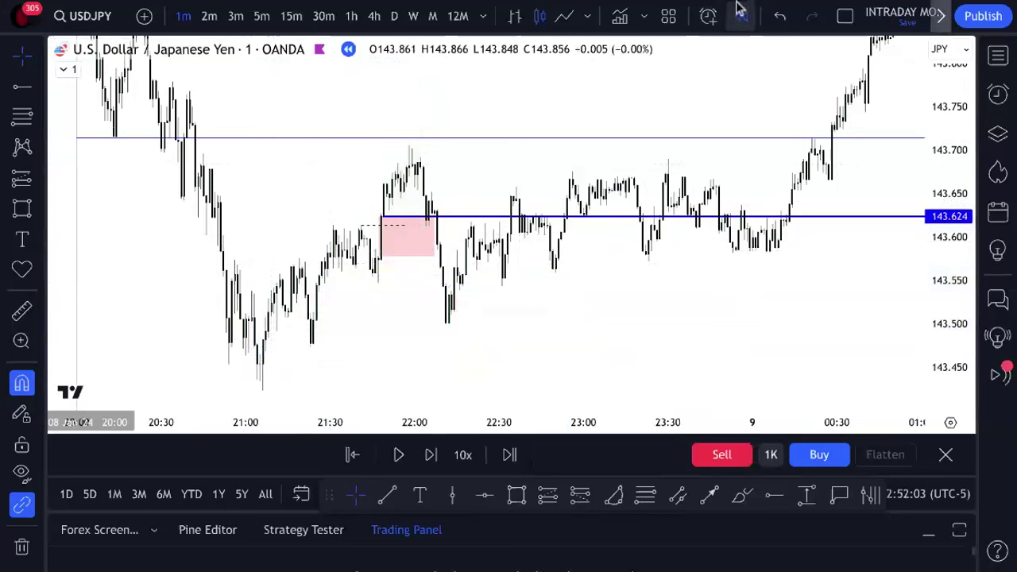
# - Restore the deleted drawings and delete only the rectangles below the entry zone and the 143.547 and 143.493 rays, keeping the long position
pyautogui.click(777, 16)
pyautogui.moveTo(220, 390); pyautogui.dragTo(433, 293)
pyautogui.click(586, 302)
pyautogui.moveTo(675, 364); pyautogui.dragTo(490, 262)
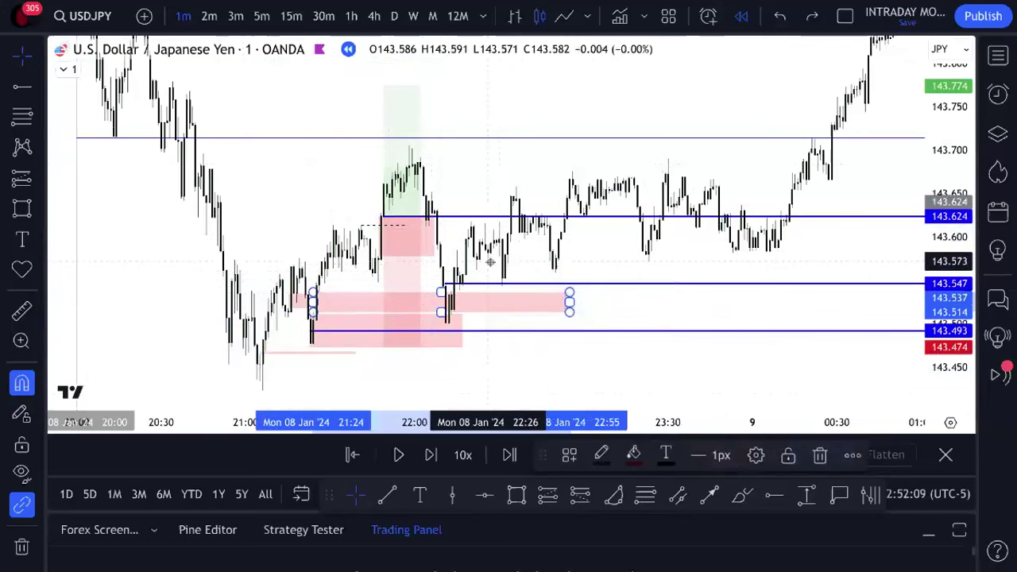
pyautogui.click(490, 262)
pyautogui.moveTo(355, 380); pyautogui.dragTo(271, 277)
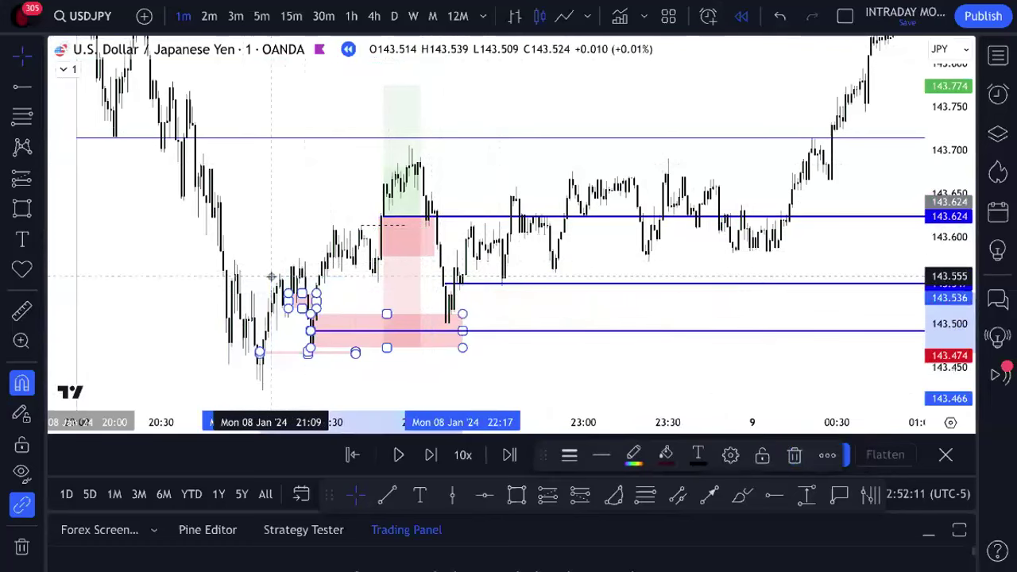
pyautogui.press('Delete')
pyautogui.click(535, 288)
pyautogui.press('Delete')
# - Switch the chart to the daily timeframe and play the replay to the start of February 2024, with the 143.624 ray in view
pyautogui.hscroll(3, 618, 331)
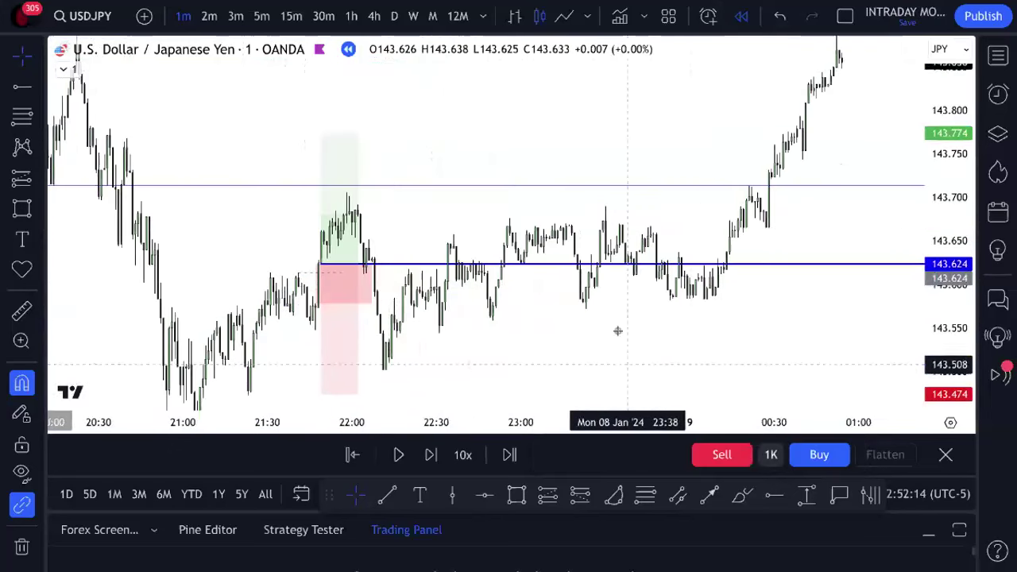
pyautogui.click(352, 16)
pyautogui.click(395, 16)
pyautogui.moveTo(946, 153); pyautogui.dragTo(806, 193)
pyautogui.click(398, 454)
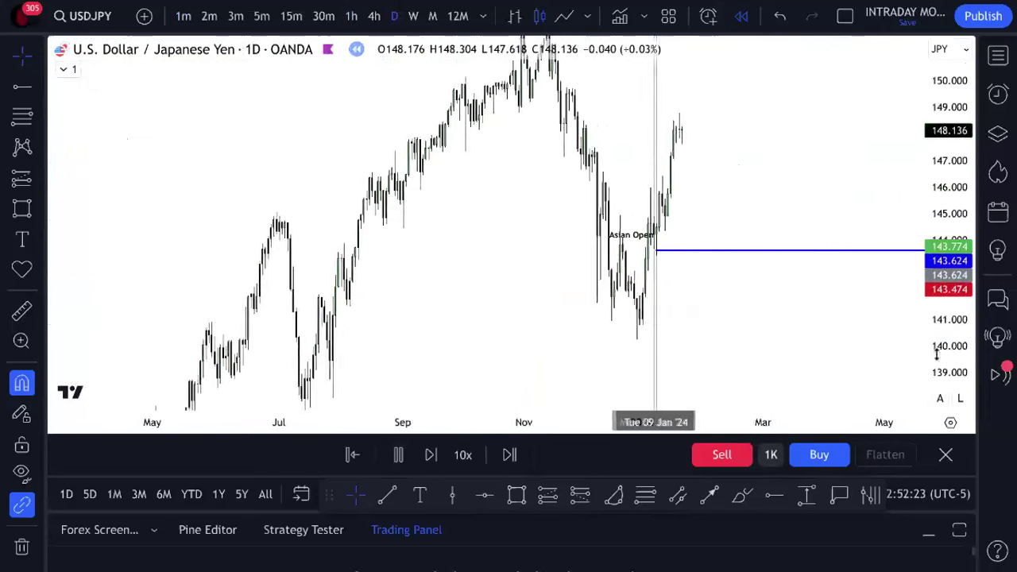
pyautogui.moveTo(937, 354); pyautogui.dragTo(920, 190)
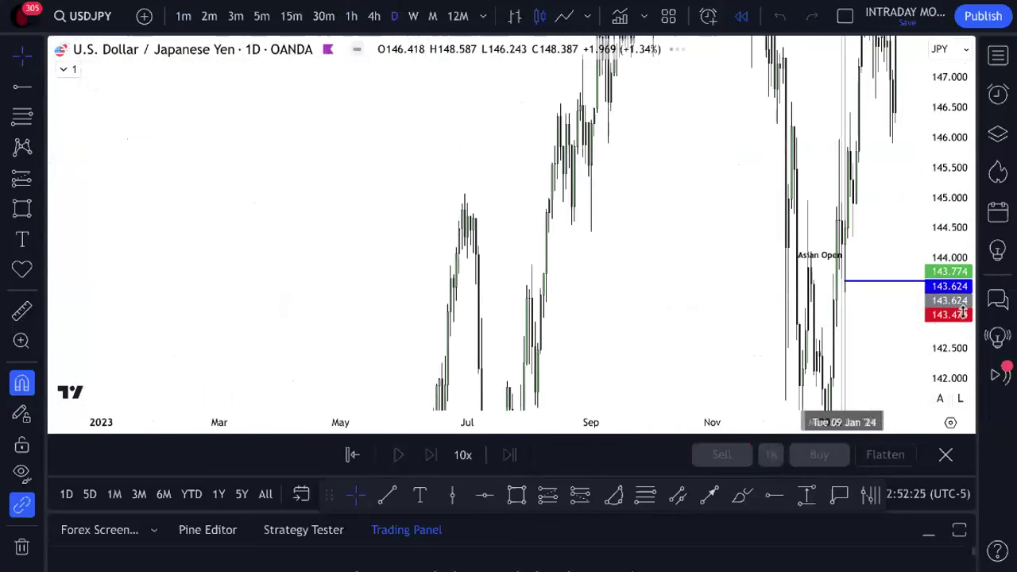
pyautogui.moveTo(964, 312); pyautogui.dragTo(831, 364)
pyautogui.scroll(5, 819, 358)
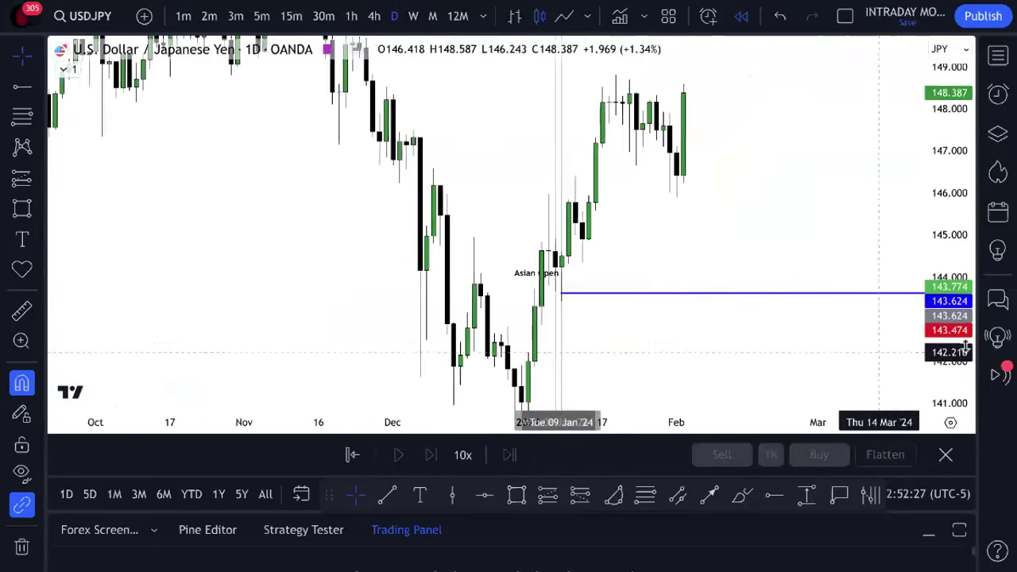
pyautogui.scroll(3, 818, 354)
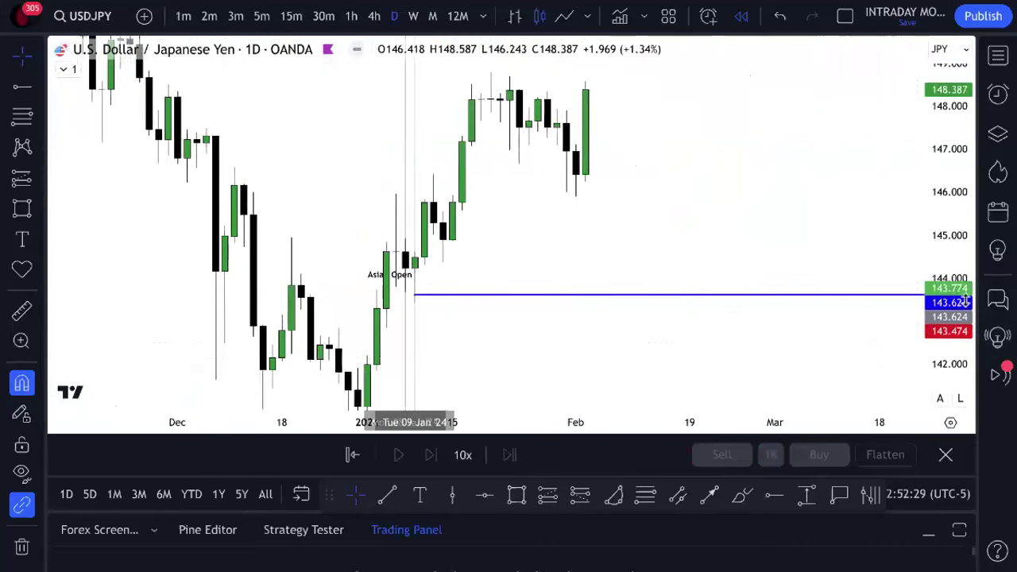
pyautogui.moveTo(688, 218); pyautogui.dragTo(772, 263)
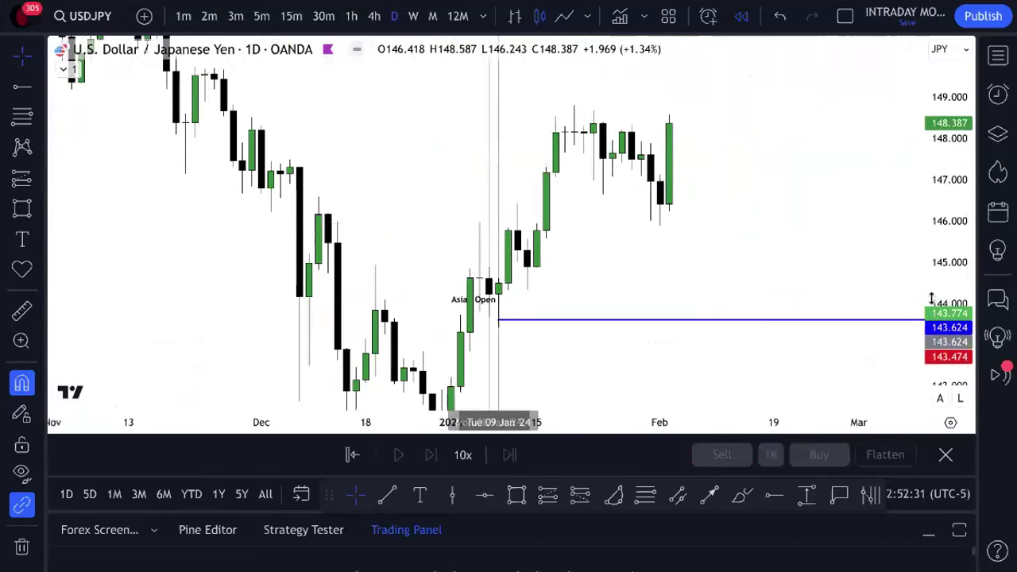
# - Measure the price range from the 143.624 entry ray up to the 19 January 2024 high
pyautogui.click(806, 493)
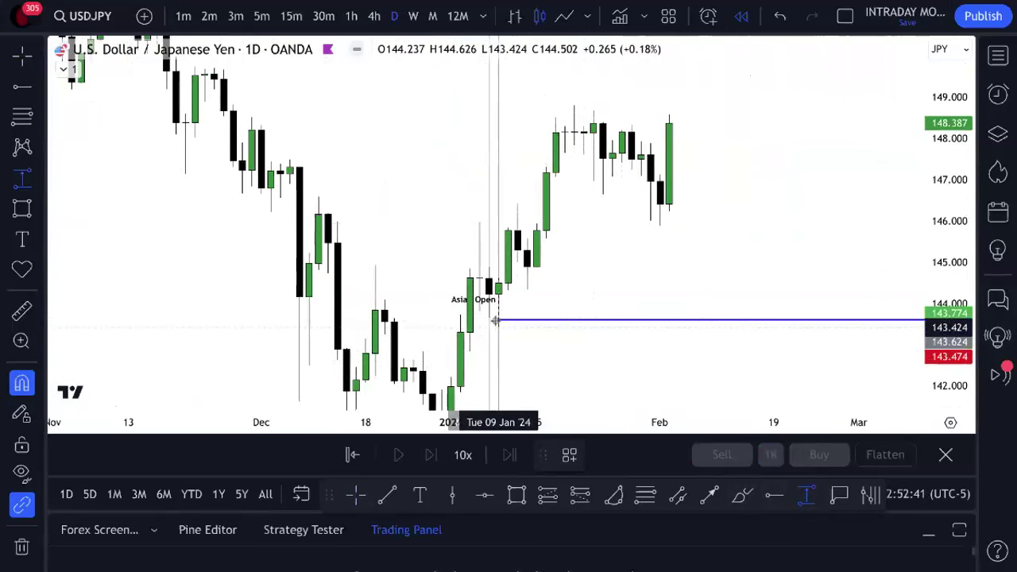
pyautogui.keyDown('shift'); pyautogui.click(537, 320); pyautogui.keyUp('shift')
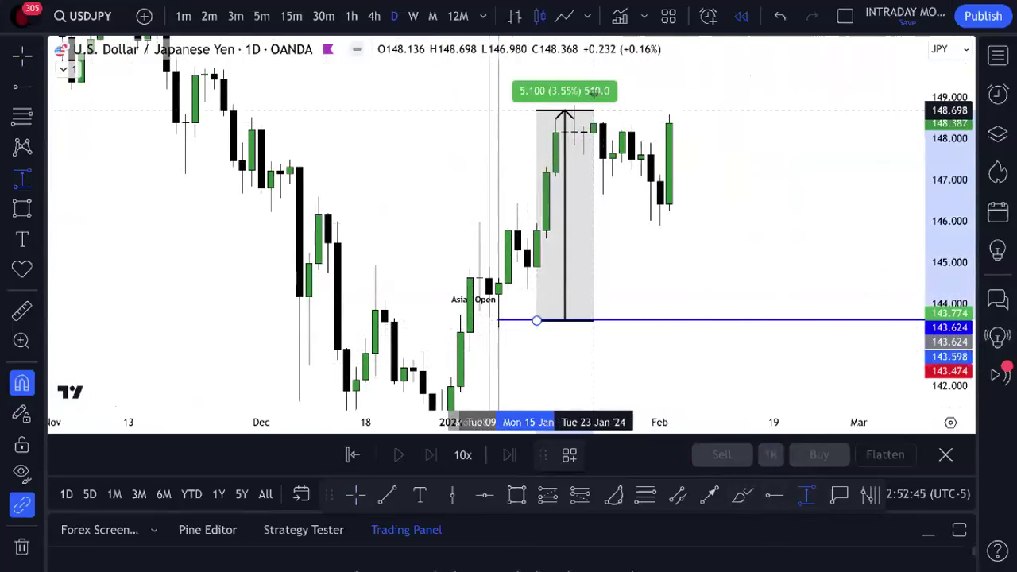
pyautogui.click(593, 111)
pyautogui.moveTo(592, 111); pyautogui.dragTo(574, 106)
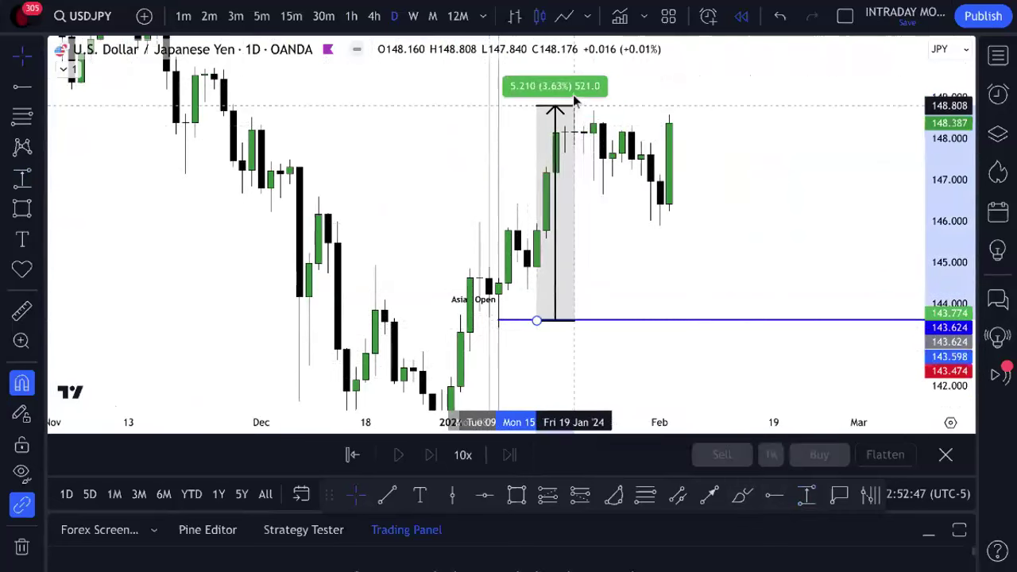
pyautogui.click(702, 152)
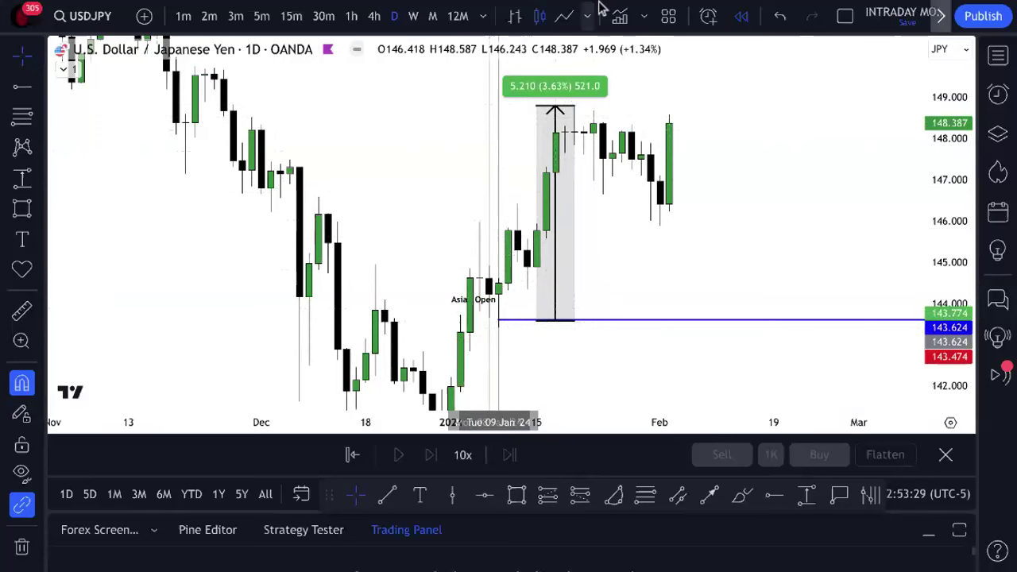
# - Switch to the 2024 Asian Session Model Tracking sheet and review the 1/8/24 trade's targets and unrealized gains alongside the earlier January rows
pyautogui.moveTo(601, 7)
pyautogui.click(759, 16)
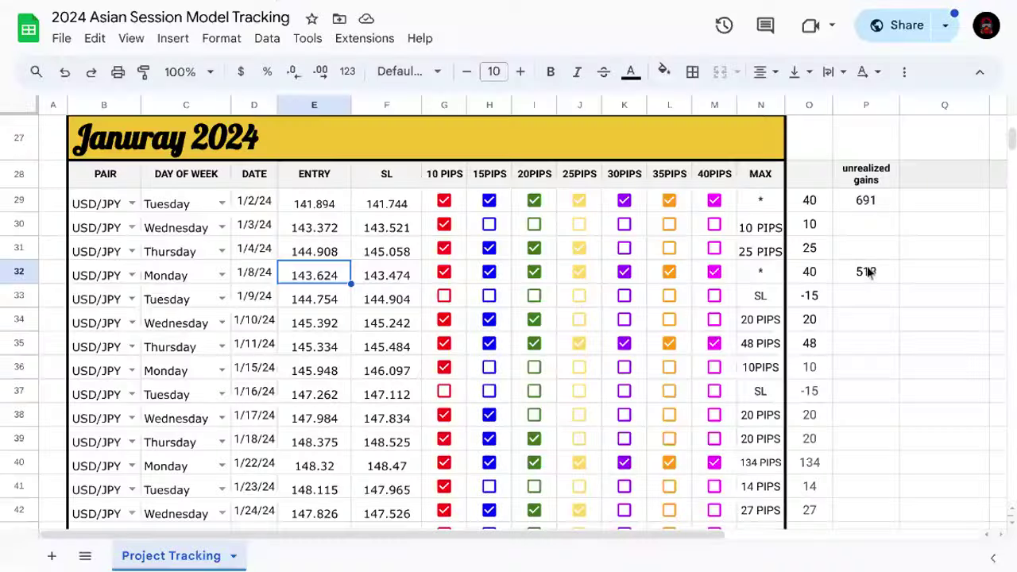
pyautogui.click(864, 272)
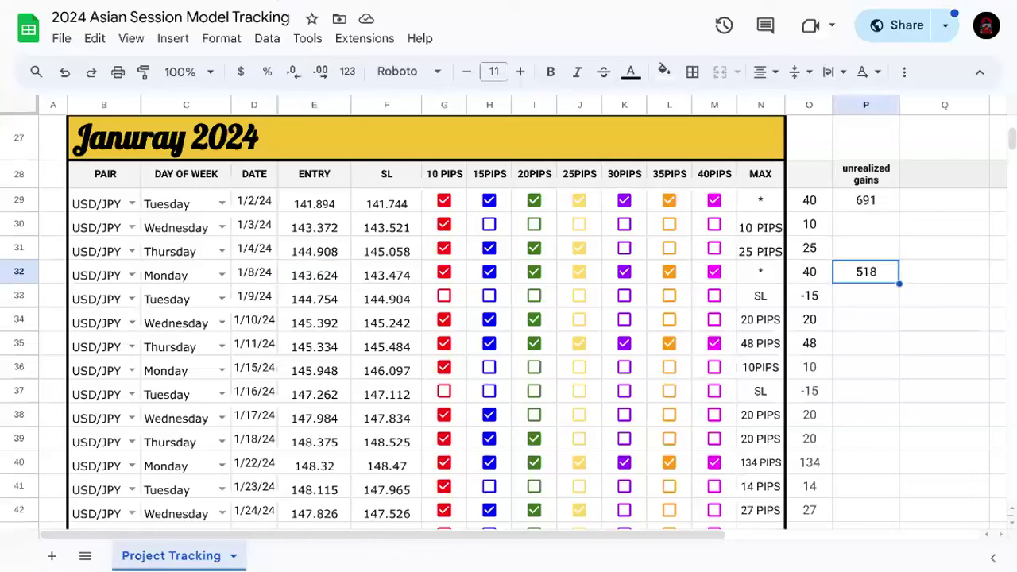
pyautogui.click(878, 250)
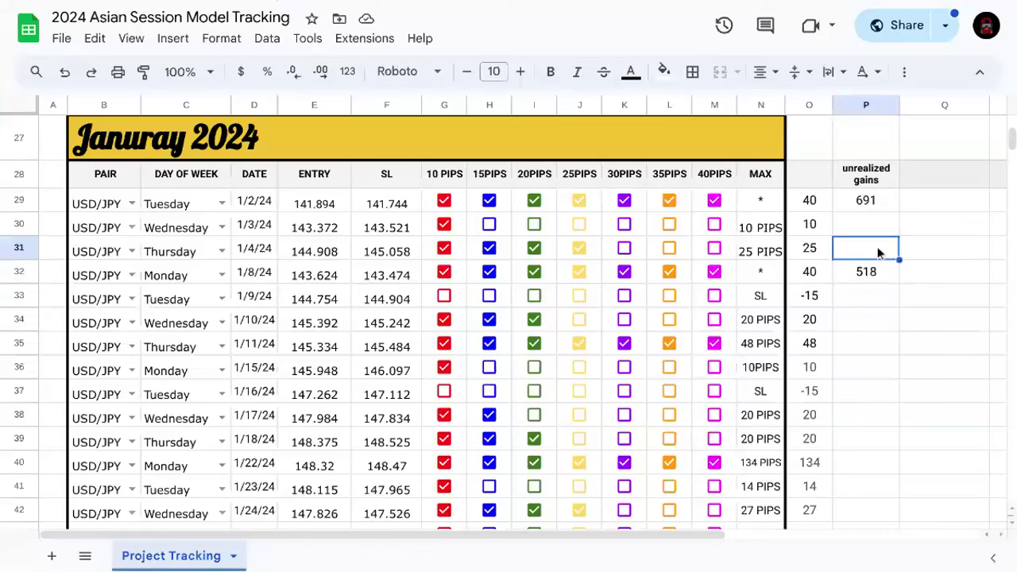
pyautogui.click(814, 275)
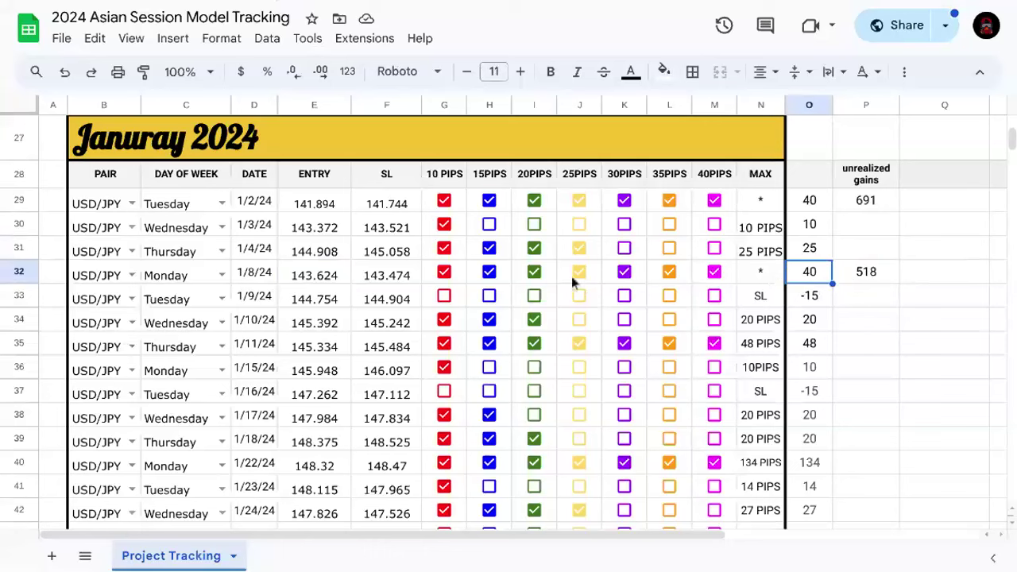
pyautogui.click(730, 272)
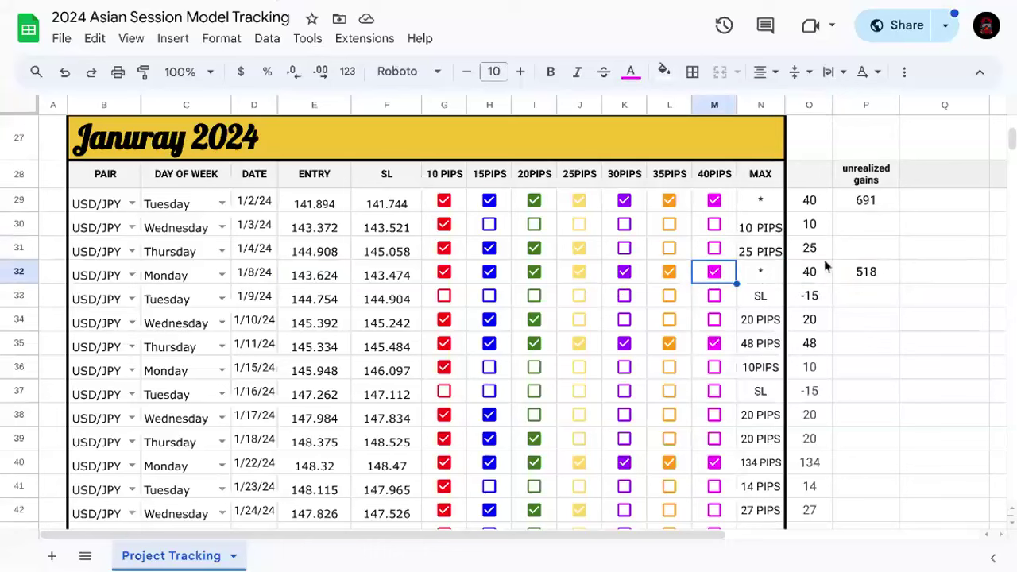
pyautogui.click(508, 208)
pyautogui.scroll(-1, 511, 204)
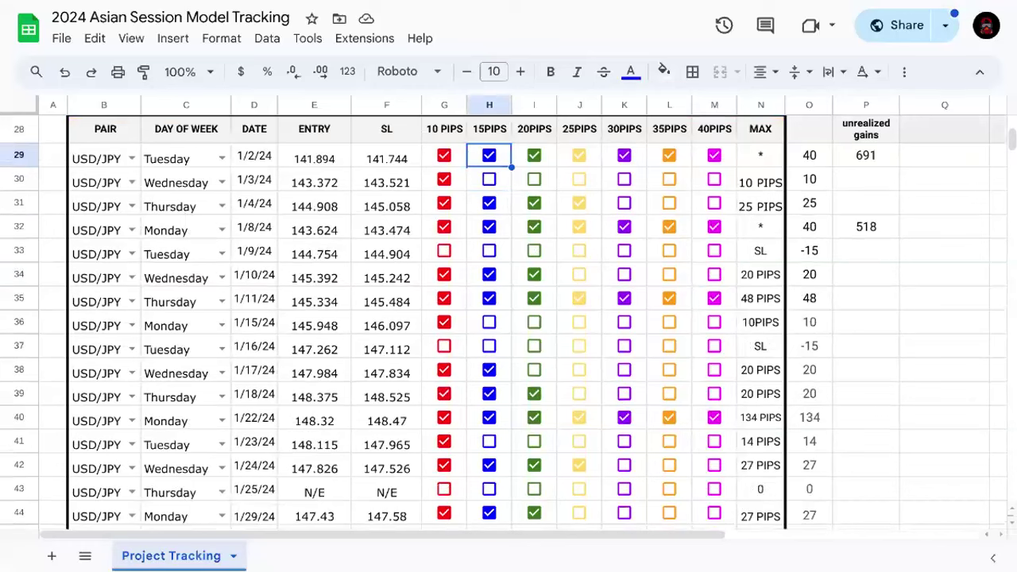
pyautogui.scroll(1, 509, 195)
pyautogui.click(507, 248)
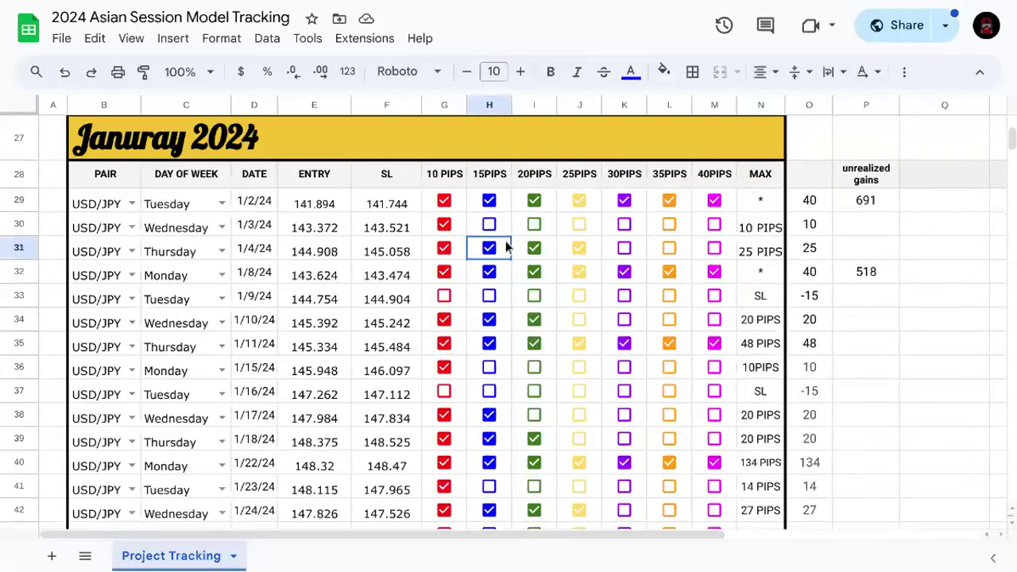
# - Examine the checked 15PIPS entries row by row through the January 2024 table, from the 1/4/24 trade to 1/31/24
pyautogui.click(511, 266)
pyautogui.click(503, 328)
pyautogui.click(498, 346)
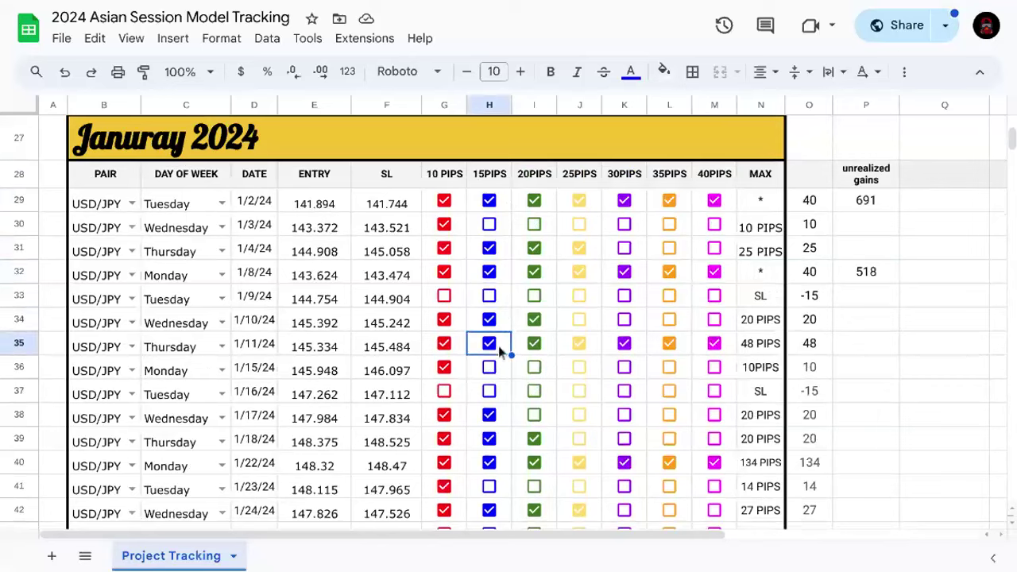
pyautogui.scroll(-1, 498, 350)
pyautogui.click(499, 370)
pyautogui.click(505, 395)
pyautogui.scroll(-1, 503, 389)
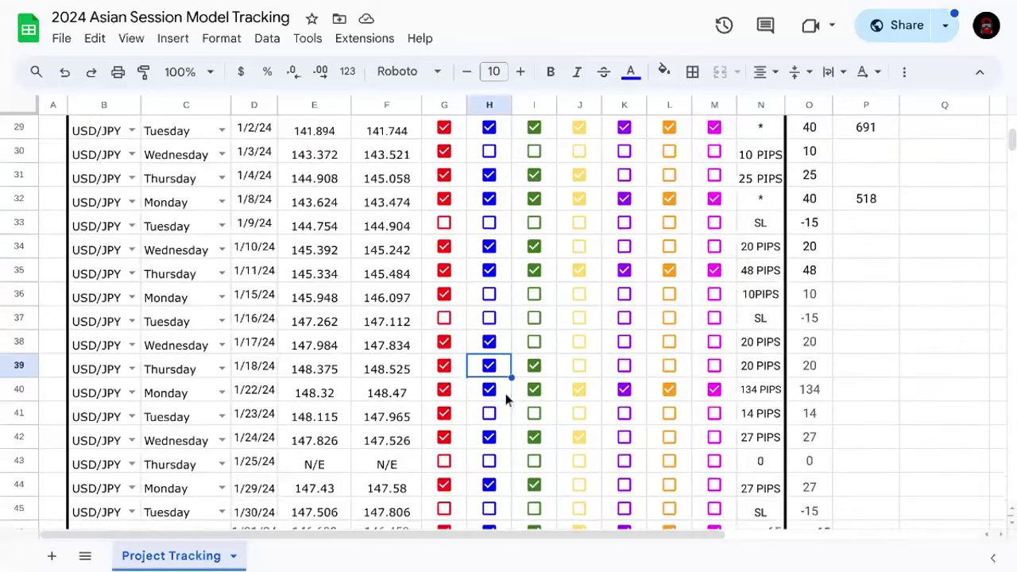
pyautogui.click(504, 395)
pyautogui.scroll(-1, 506, 395)
pyautogui.click(505, 393)
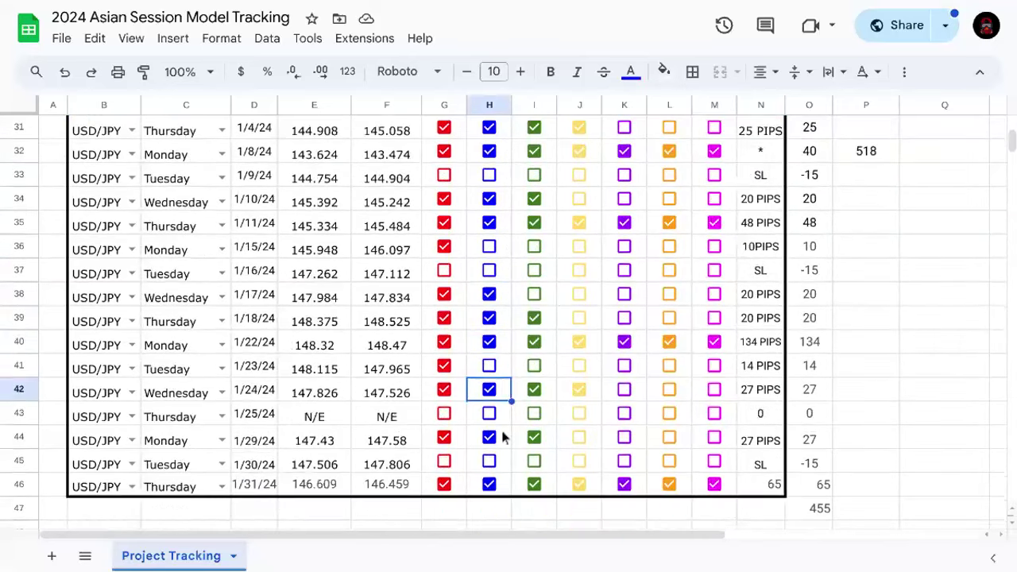
pyautogui.click(505, 439)
pyautogui.click(506, 486)
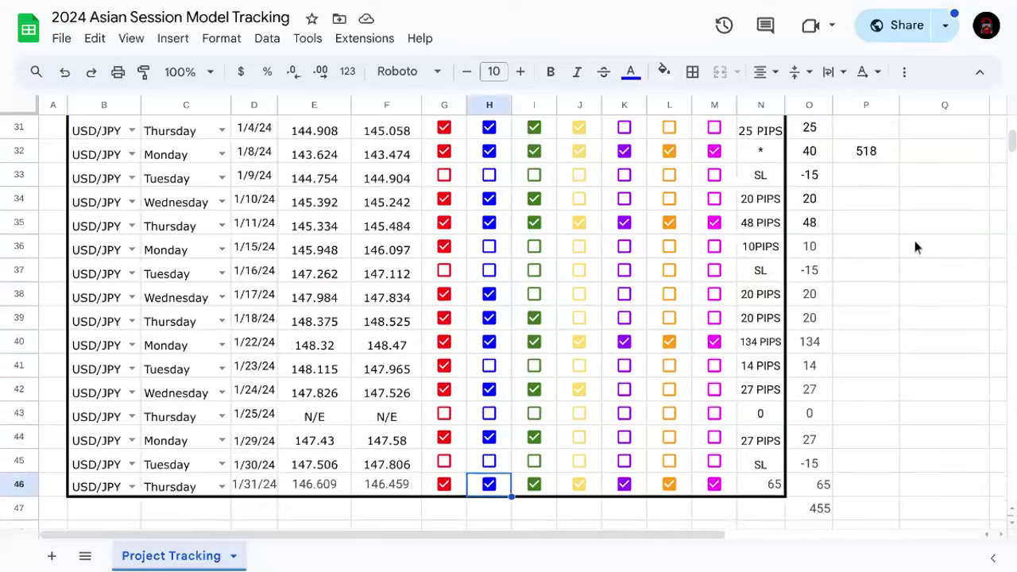
# - Review the whole January 2024 table again, comparing the 15PIPS results with the other pip targets from the first trade
pyautogui.scroll(1, 915, 233)
pyautogui.scroll(1, 904, 235)
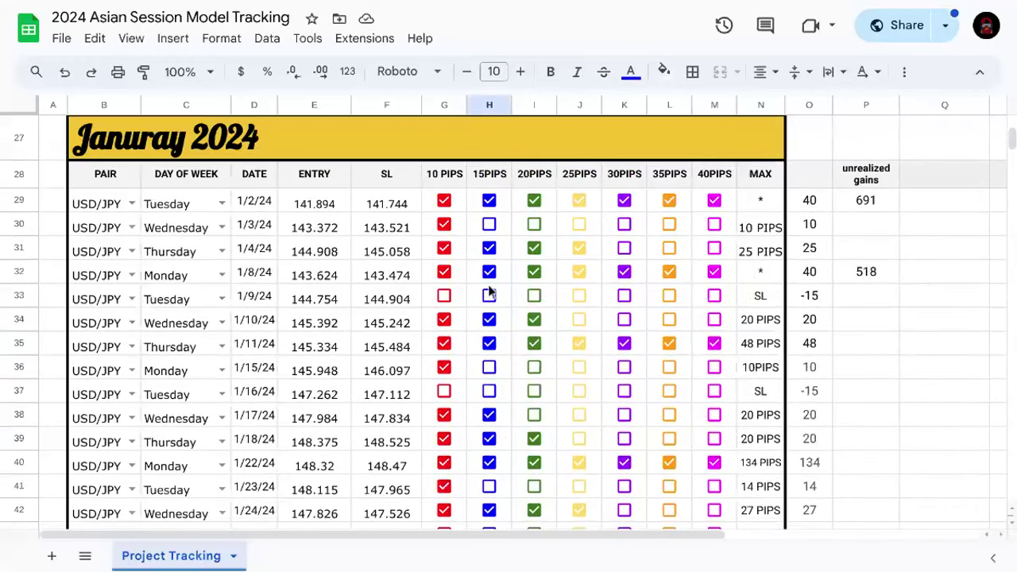
pyautogui.scroll(-2, 492, 293)
pyautogui.scroll(2, 507, 413)
pyautogui.click(506, 206)
pyautogui.scroll(-2, 500, 255)
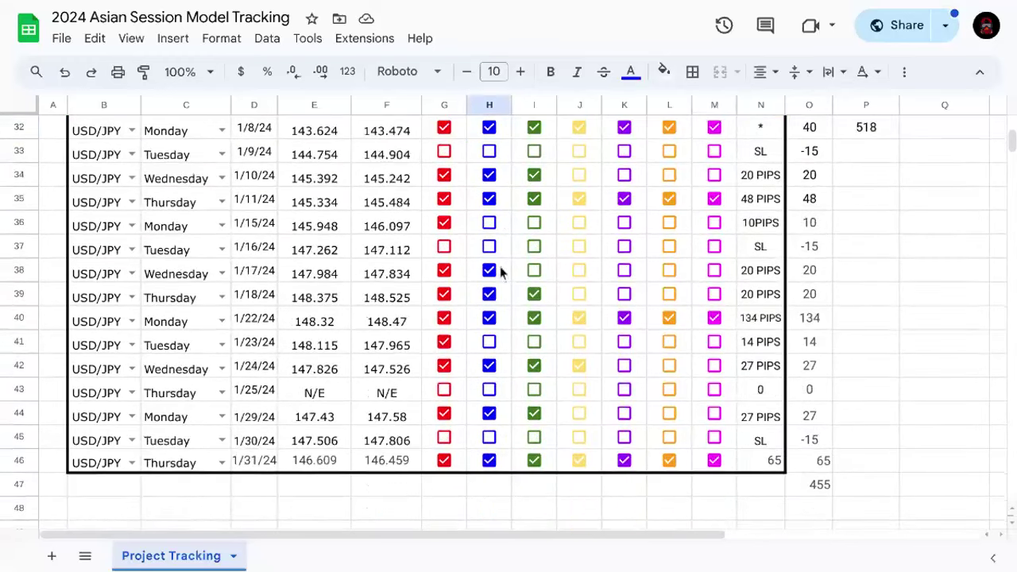
pyautogui.scroll(4, 500, 273)
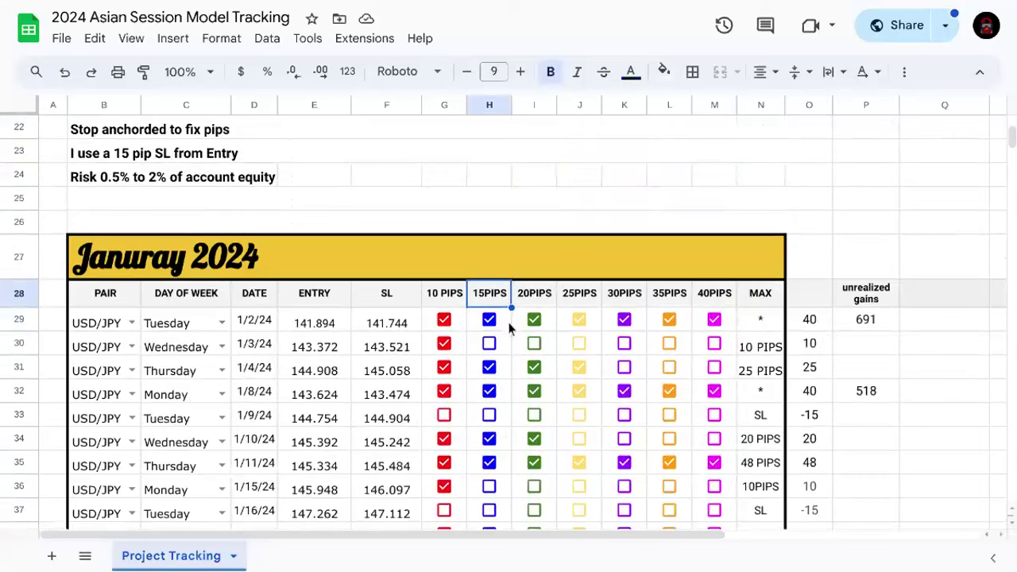
pyautogui.scroll(-1, 507, 317)
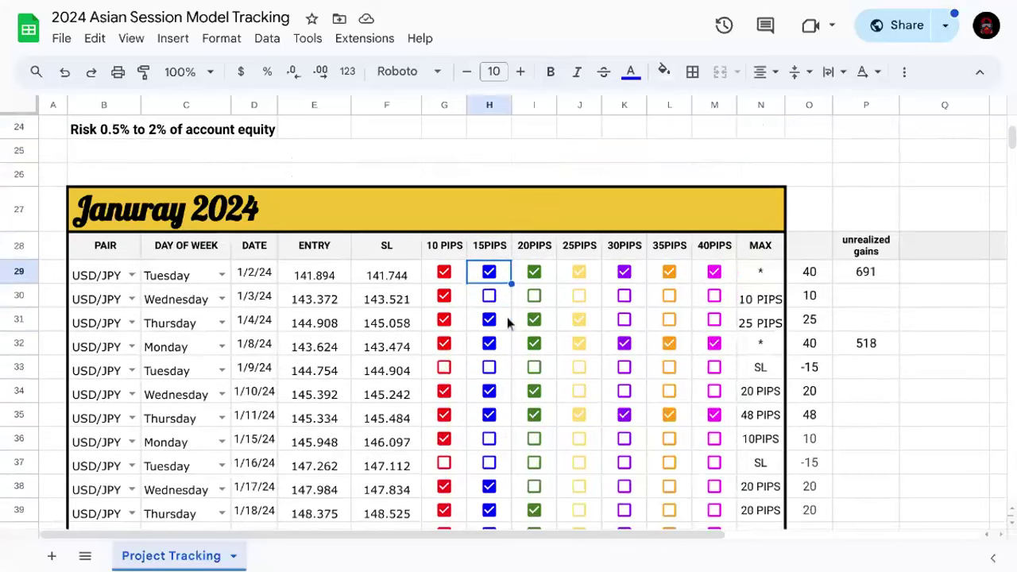
pyautogui.scroll(-3, 520, 417)
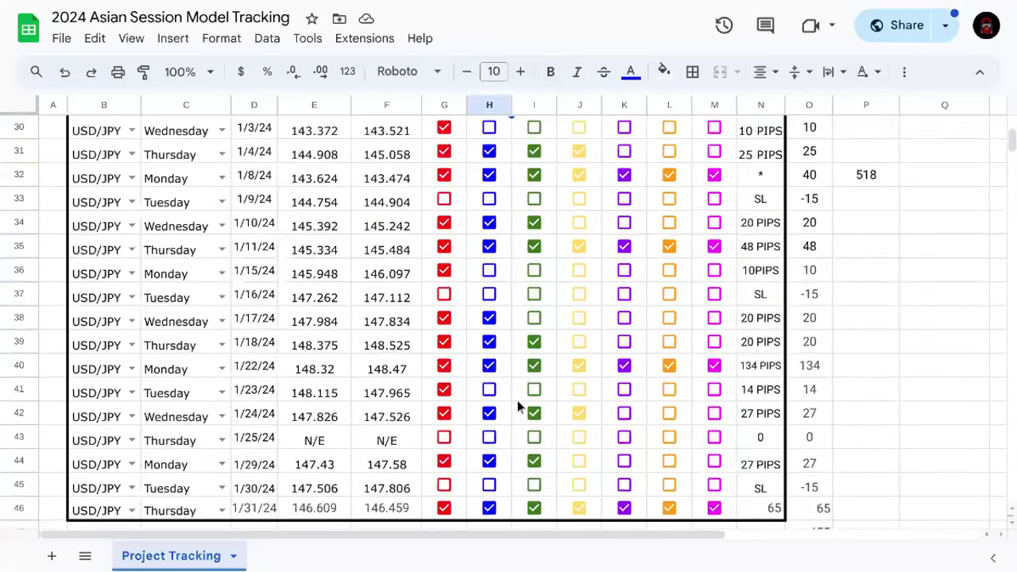
pyautogui.scroll(2, 914, 274)
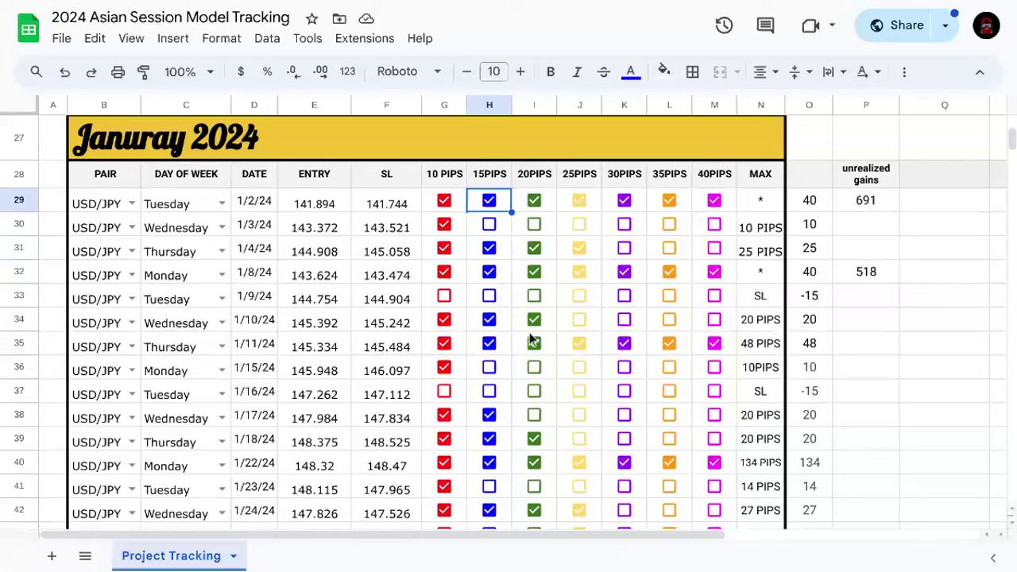
pyautogui.scroll(-1, 656, 277)
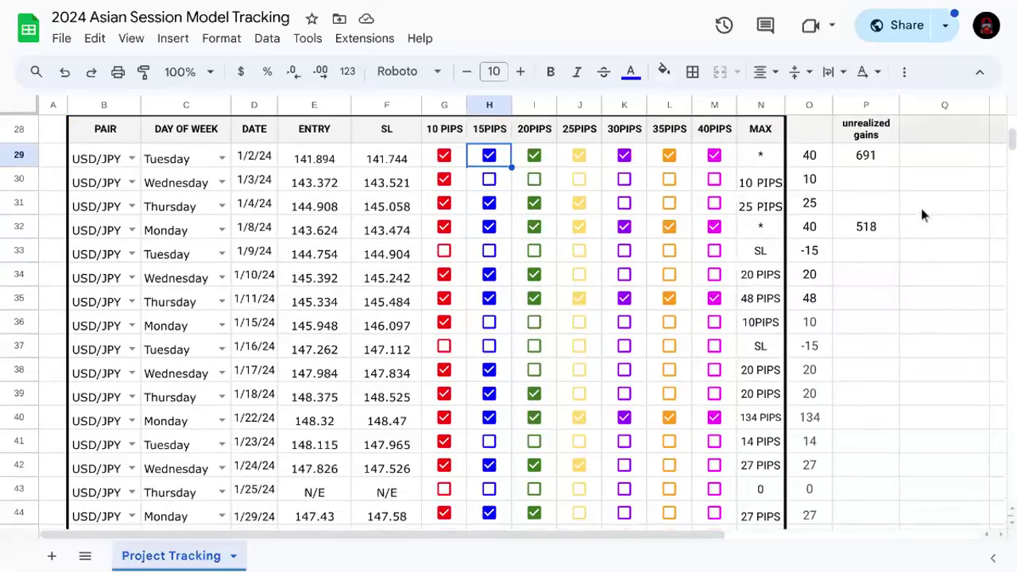
# - Check the stopped-out January trades of 1/9/24, 1/16/24 and 1/30/24 in the pip results of column O
pyautogui.click(804, 252)
pyautogui.scroll(-1, 804, 253)
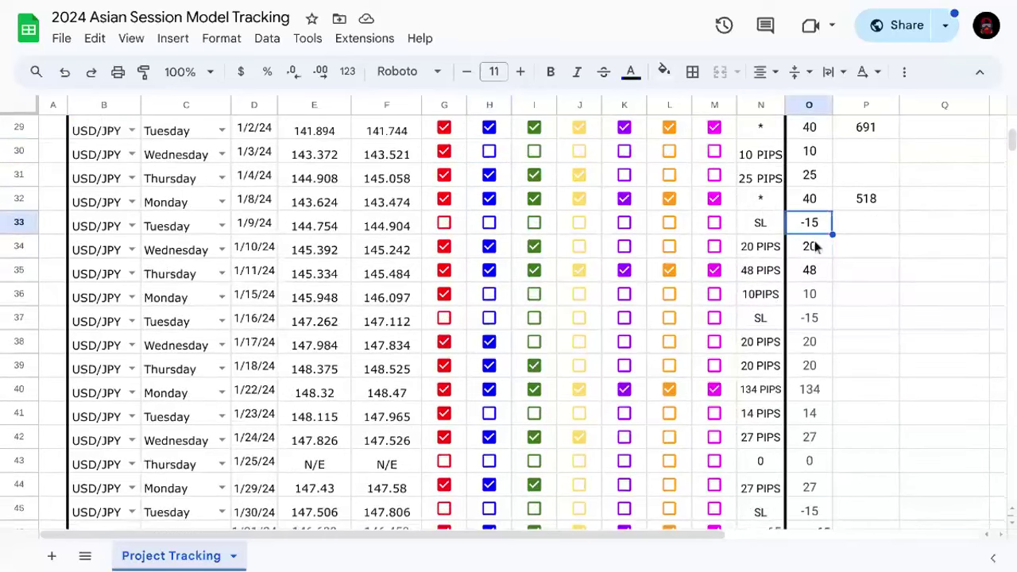
pyautogui.scroll(-2, 818, 225)
pyautogui.click(810, 272)
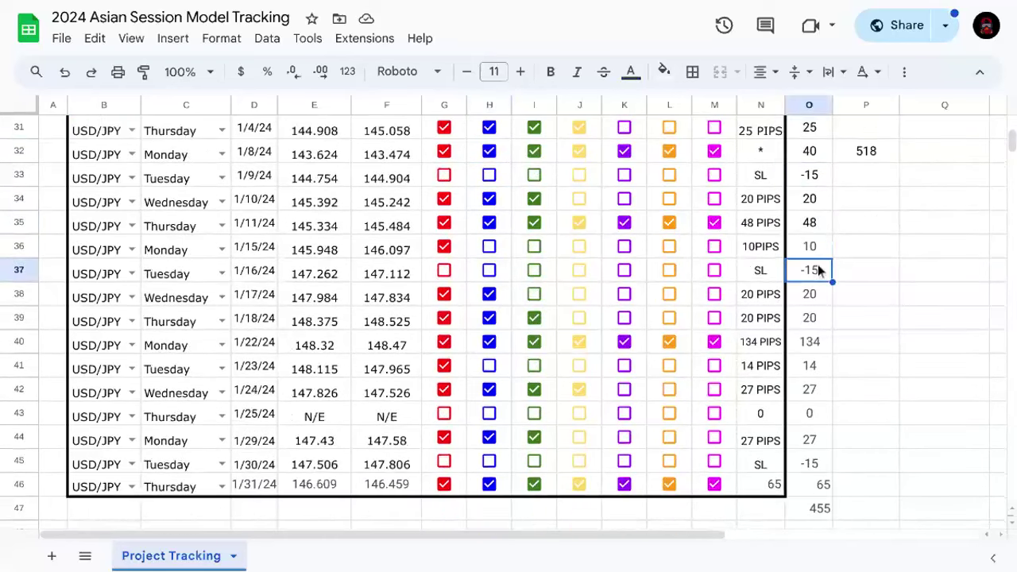
pyautogui.click(814, 464)
pyautogui.scroll(1, 890, 321)
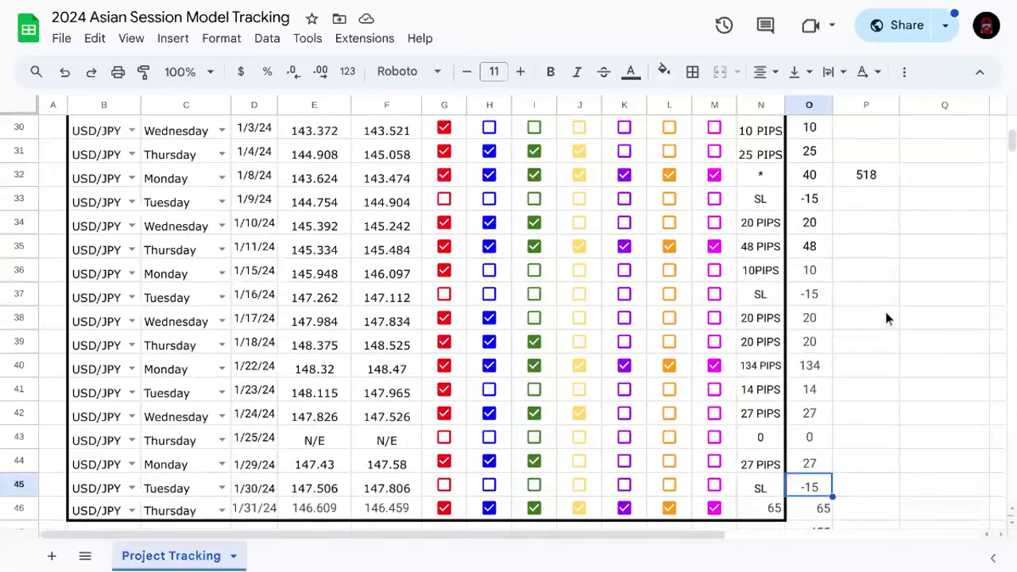
pyautogui.scroll(2, 910, 292)
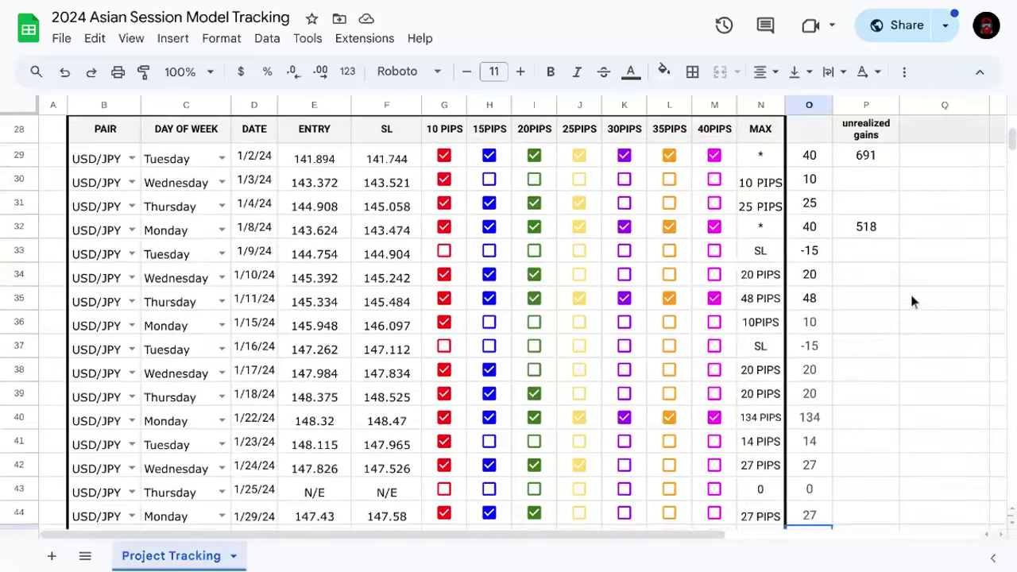
pyautogui.scroll(1, 912, 301)
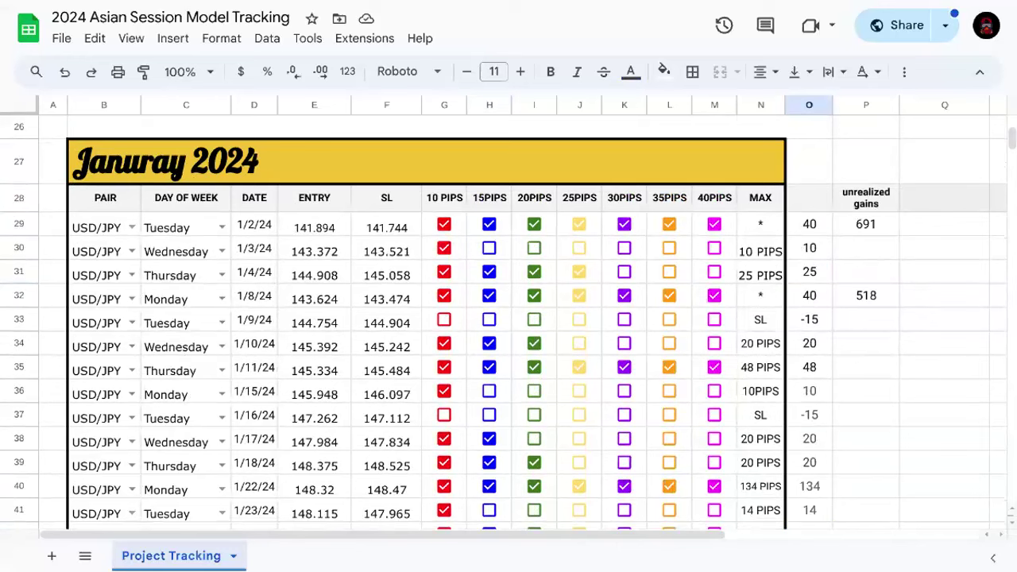
# - Examine the unrealized gains recorded for the 1/8/24 trade in the January table
pyautogui.click(857, 300)
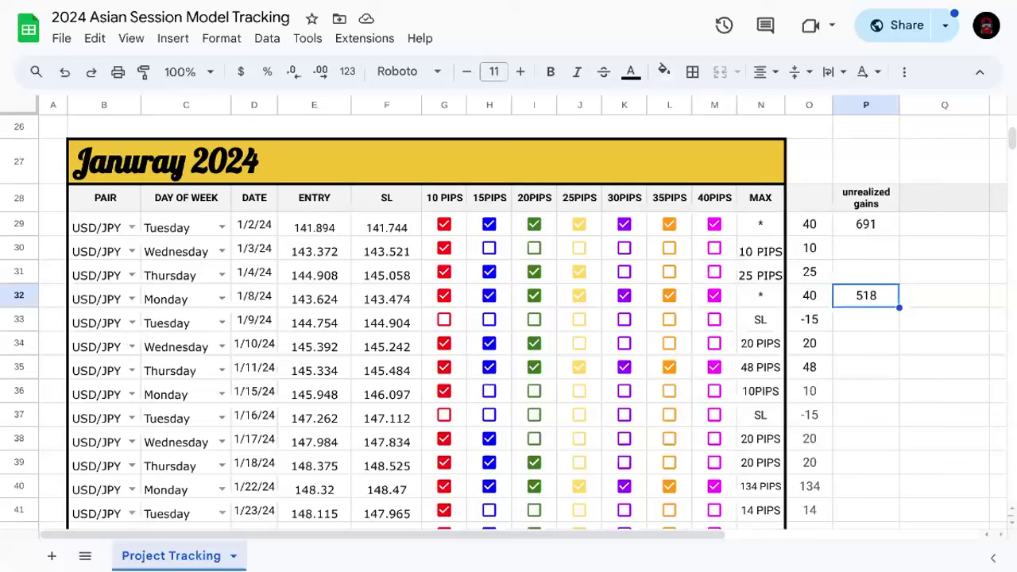
pyautogui.click(942, 298)
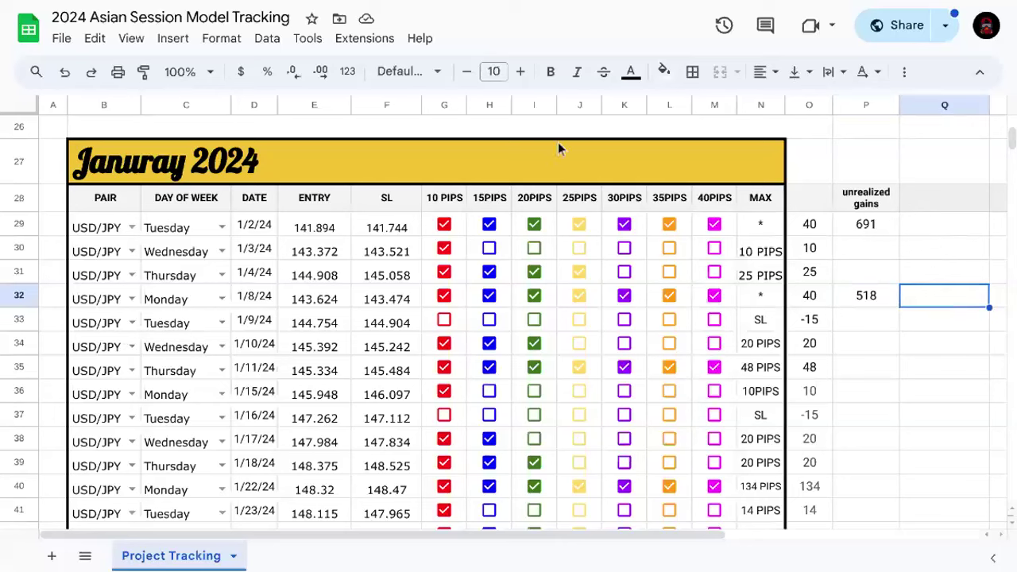
pyautogui.moveTo(332, 7)
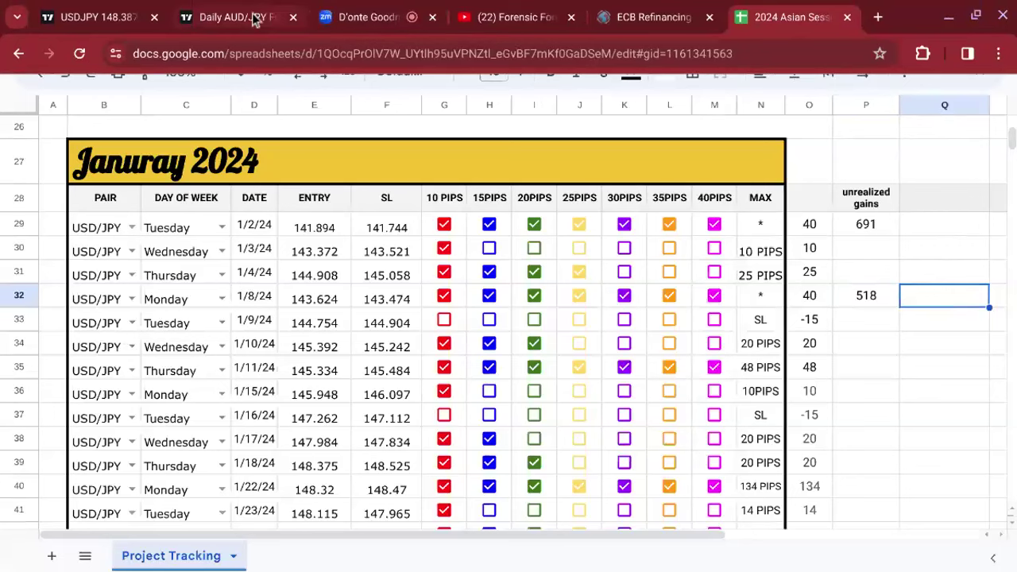
pyautogui.moveTo(488, 21)
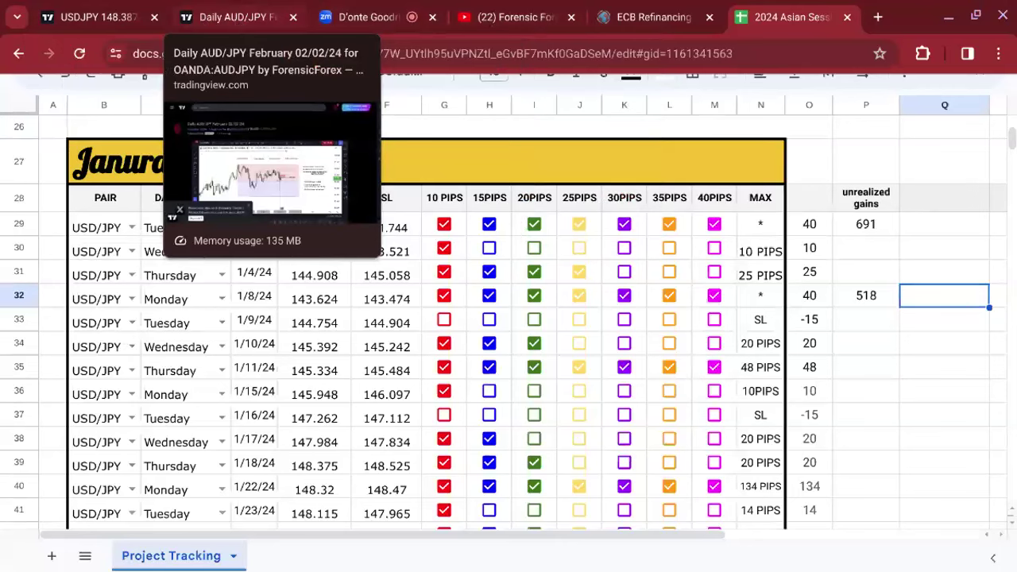
pyautogui.click(887, 329)
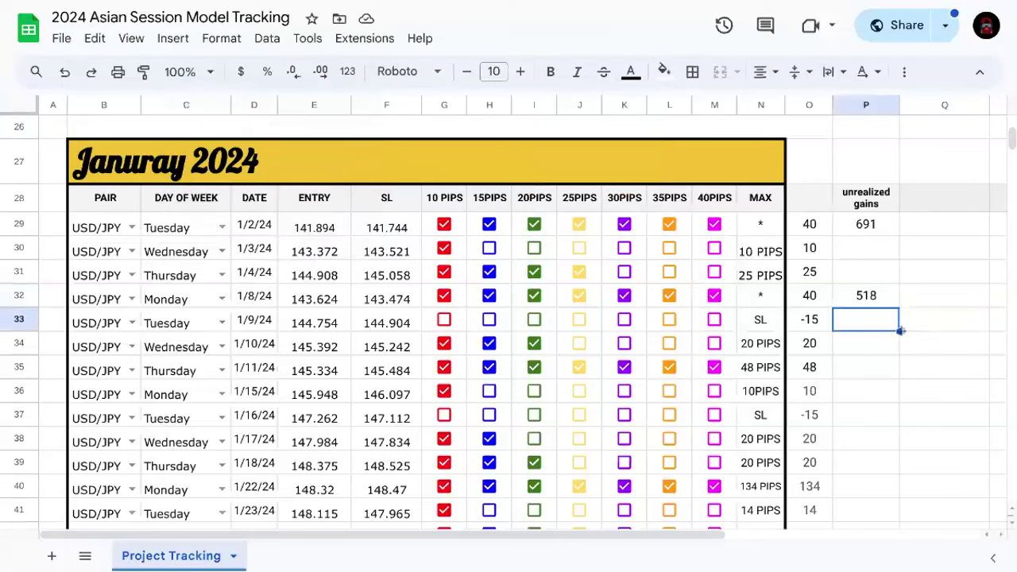
# - Go to the February 2024 table and check the ENTRY and MAX cells of the 2/1/24 trade
pyautogui.scroll(-1, 898, 336)
pyautogui.scroll(-2, 901, 338)
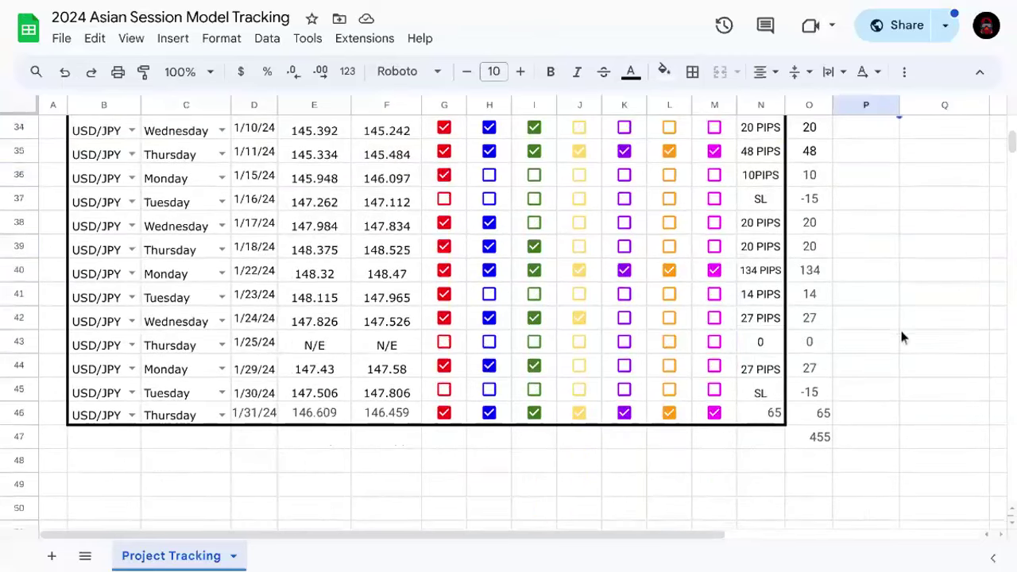
pyautogui.scroll(-4, 902, 337)
pyautogui.click(311, 343)
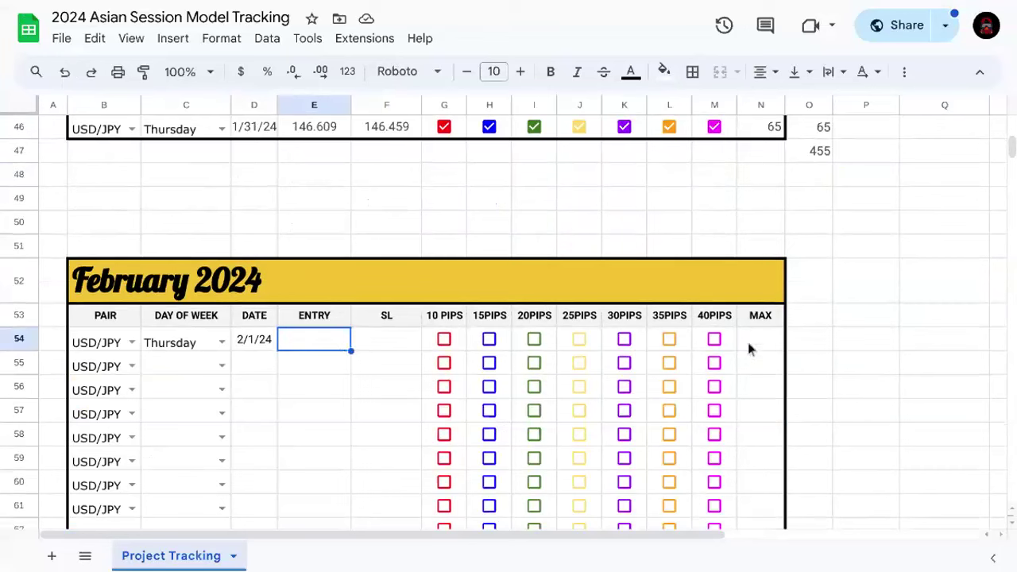
pyautogui.click(757, 343)
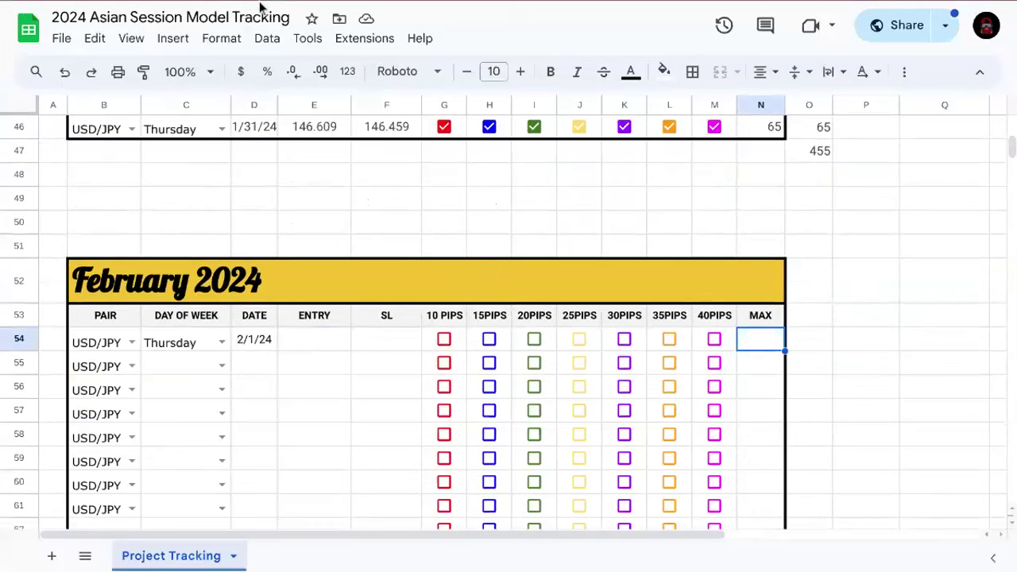
# - Switch to the USDJPY chart in TradingView, start the daily bar replay at 31 January 2024 and advance it one bar
pyautogui.click(227, 18)
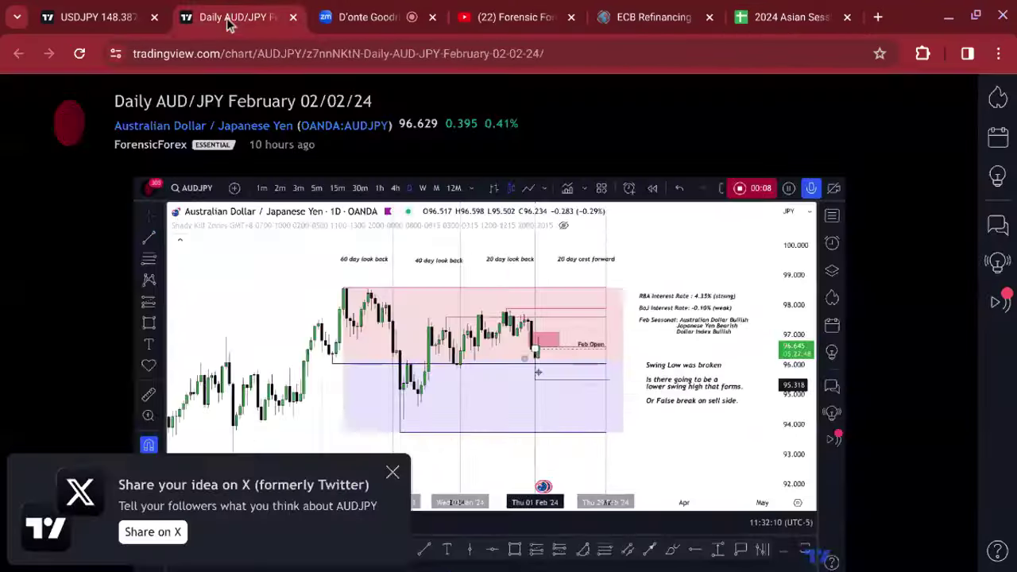
pyautogui.click(72, 19)
pyautogui.scroll(2, 706, 232)
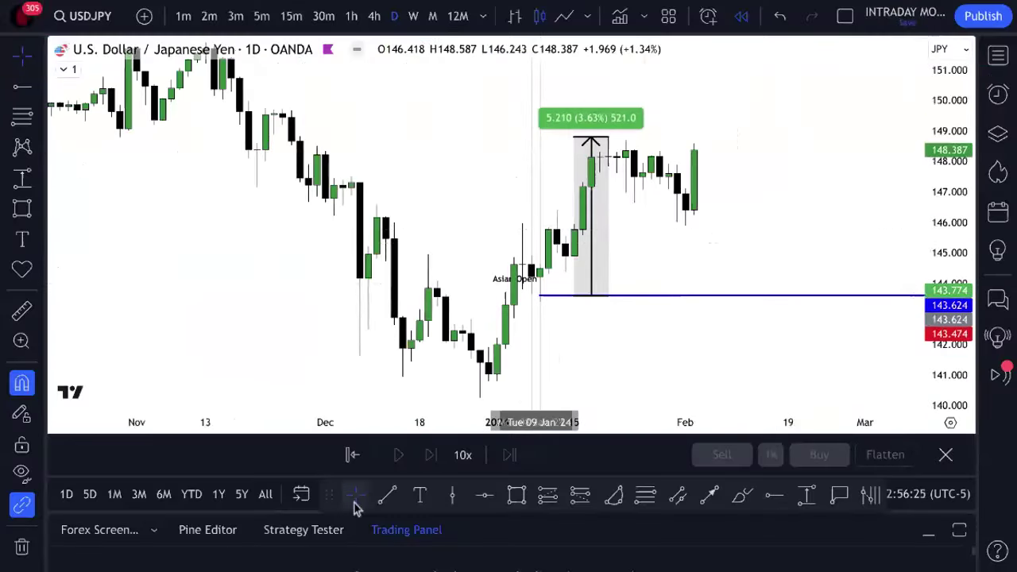
pyautogui.click(352, 455)
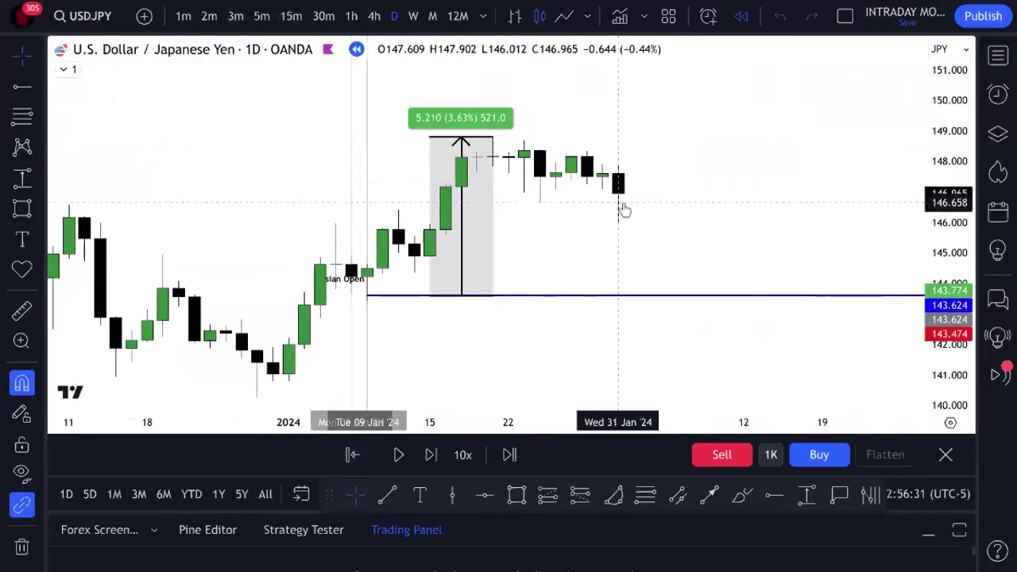
pyautogui.click(433, 457)
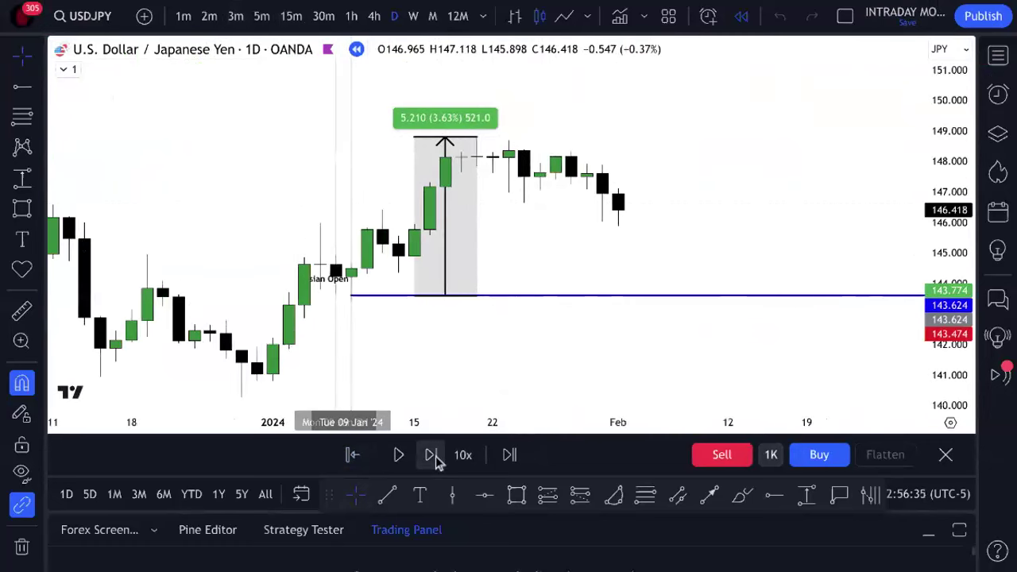
# - Set the chart to the 15-minute timeframe and remove all existing drawings
pyautogui.click(291, 16)
pyautogui.rightClick(642, 159)
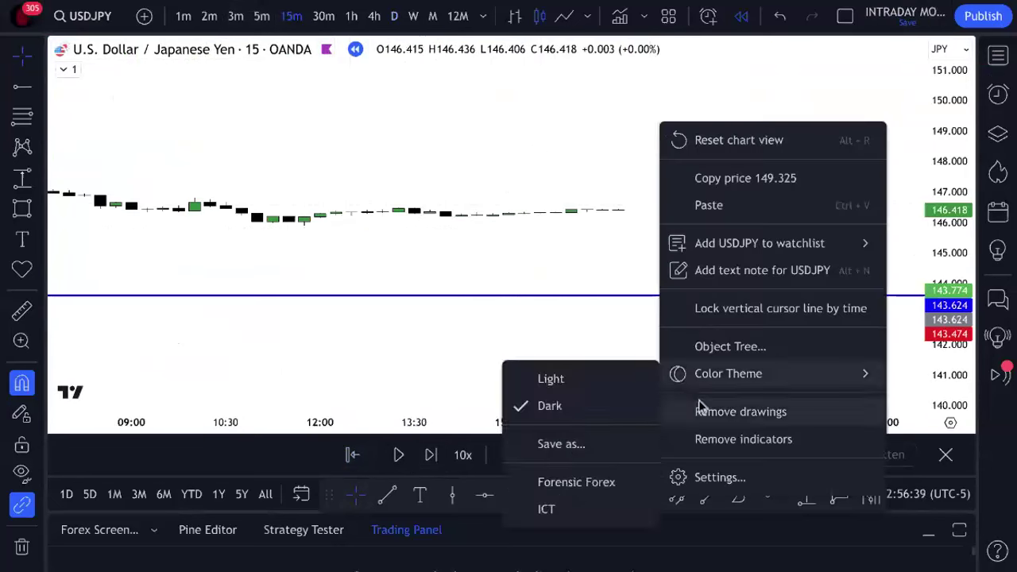
pyautogui.click(704, 411)
# - Place vertical lines on the 15-minute chart at 12:00 and 20:00 on 1 February 2024
pyautogui.scroll(-3, 900, 319)
pyautogui.moveTo(936, 352); pyautogui.dragTo(796, 290)
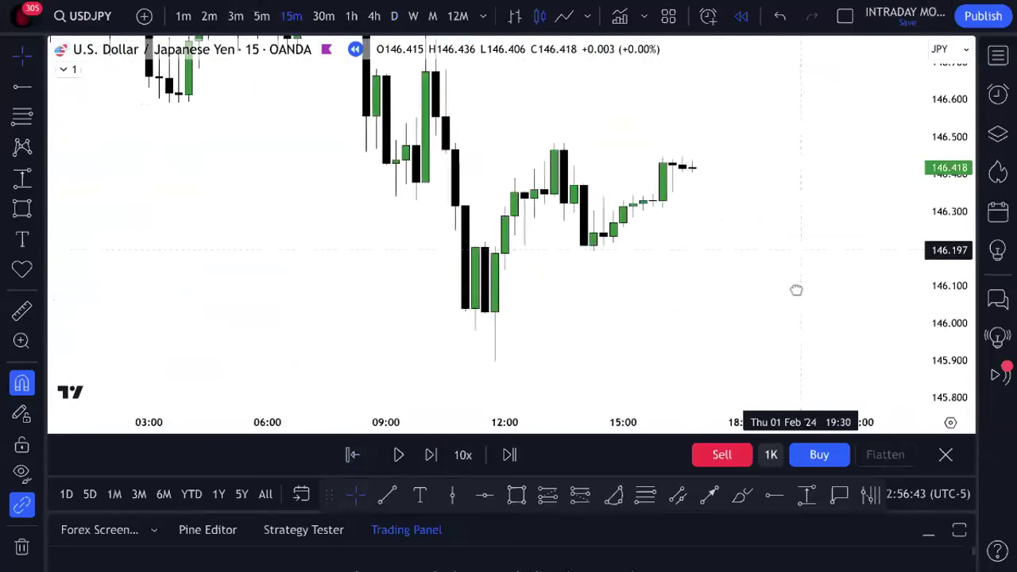
pyautogui.scroll(1, 874, 293)
pyautogui.moveTo(965, 295); pyautogui.dragTo(957, 349)
pyautogui.click(453, 499)
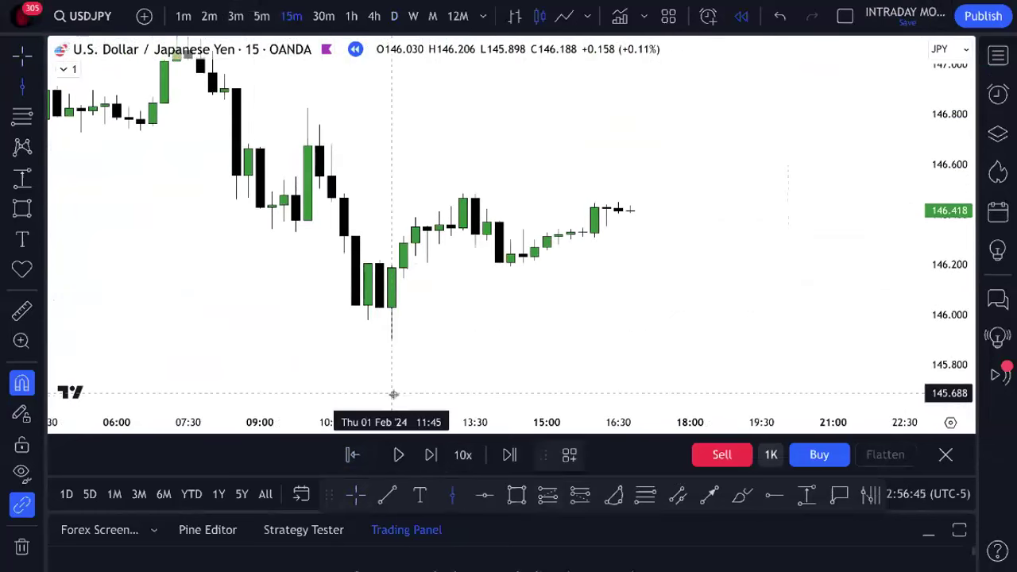
pyautogui.click(392, 390)
pyautogui.moveTo(393, 387); pyautogui.dragTo(408, 388)
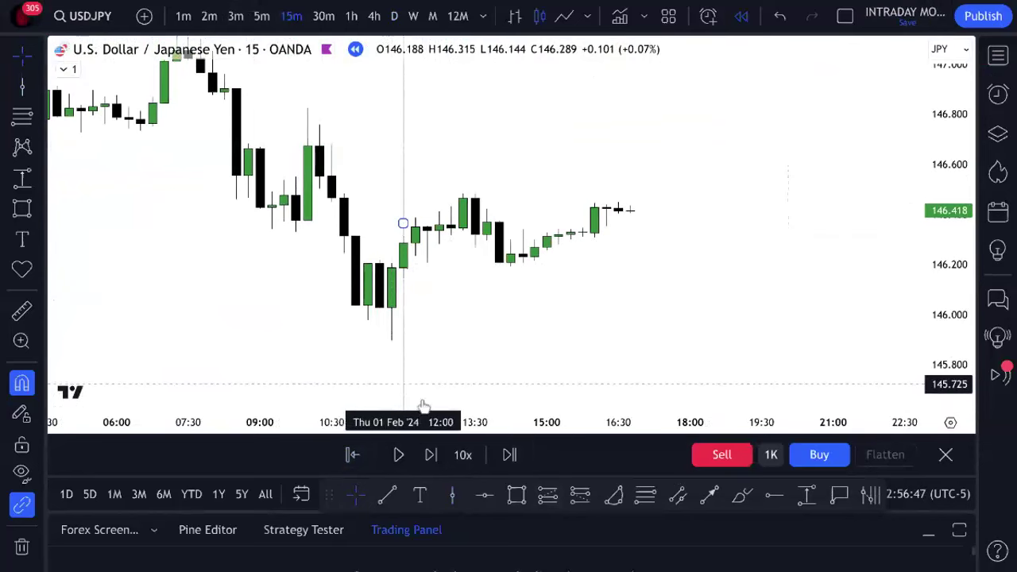
pyautogui.click(453, 495)
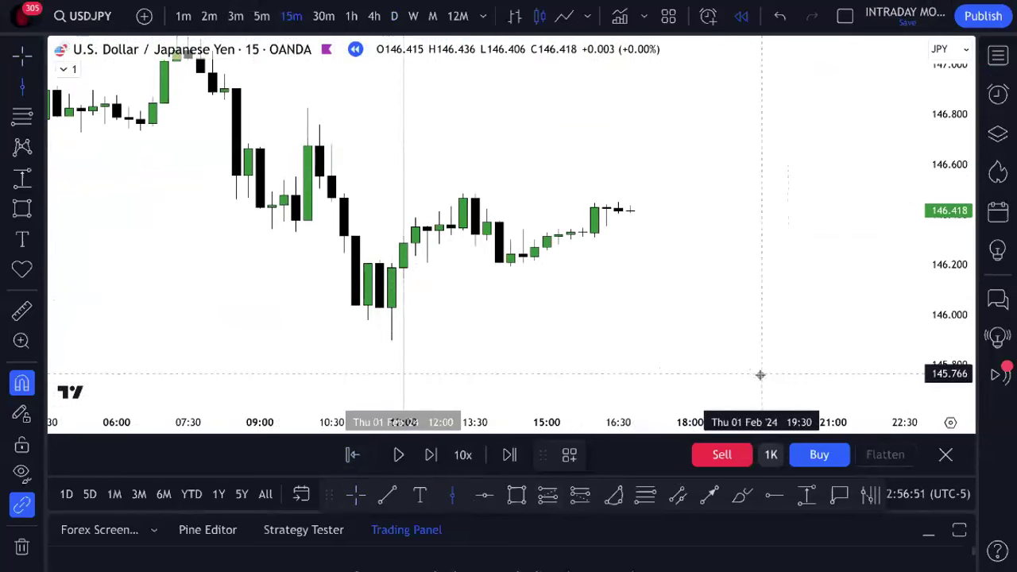
pyautogui.click(786, 371)
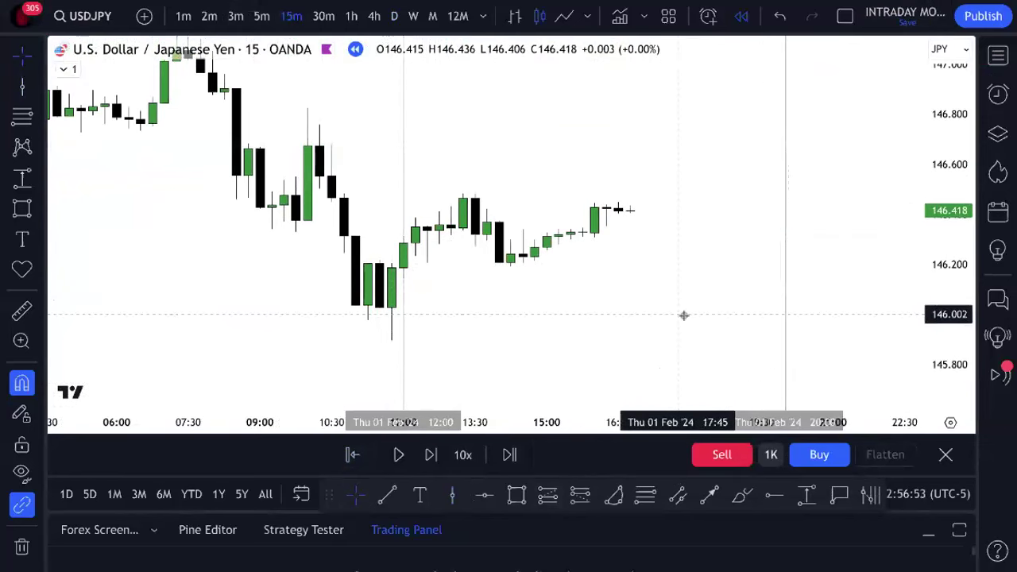
# - Draw horizontal trend lines to 21:45 from the 12:00 low at 146.144, the 14:15 low at 146.194 and the 13:15 high at 146.484
pyautogui.click(387, 504)
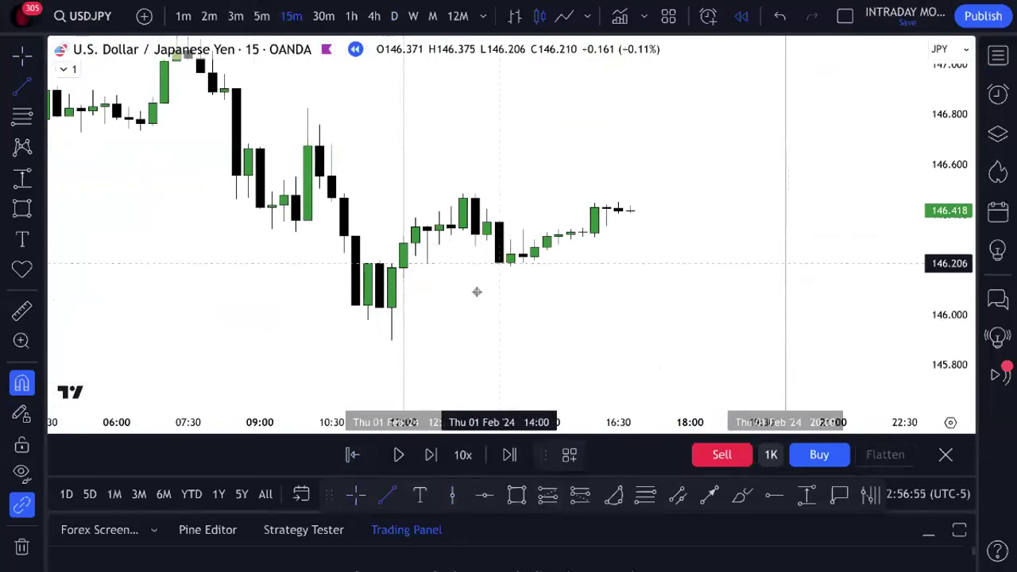
pyautogui.moveTo(407, 283); pyautogui.dragTo(869, 279)
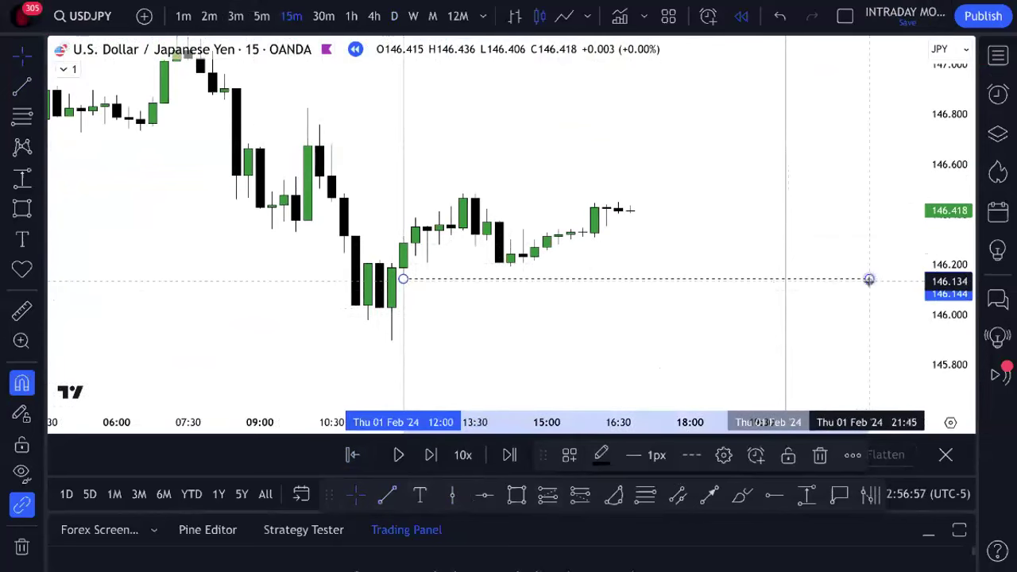
pyautogui.click(389, 494)
pyautogui.moveTo(511, 266); pyautogui.dragTo(869, 266)
pyautogui.click(870, 265)
pyautogui.click(387, 494)
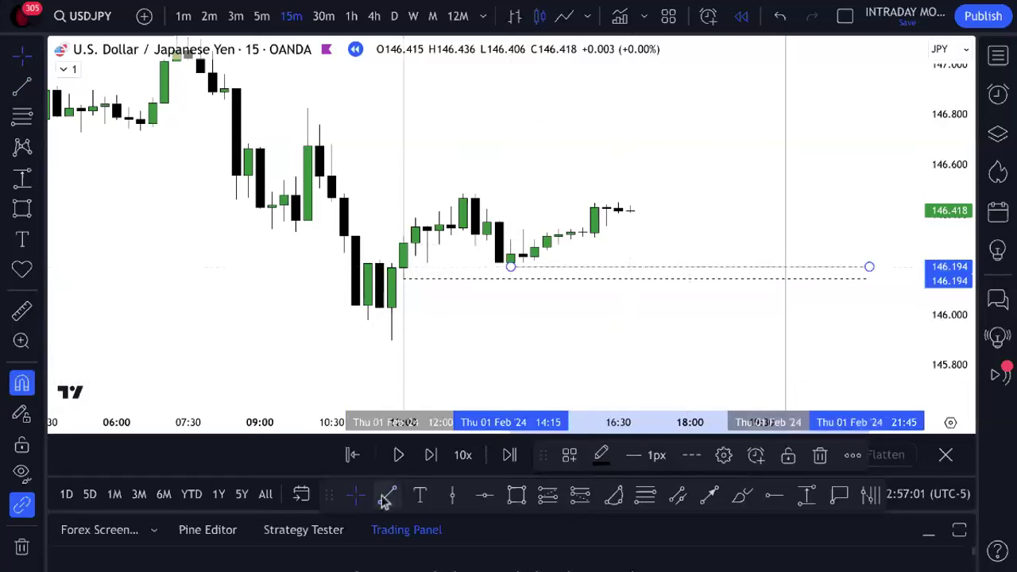
pyautogui.moveTo(464, 194); pyautogui.dragTo(872, 194)
pyautogui.click(872, 193)
# - Change the line style of all three horizontal trend lines from dashed to solid
pyautogui.scroll(2, 813, 244)
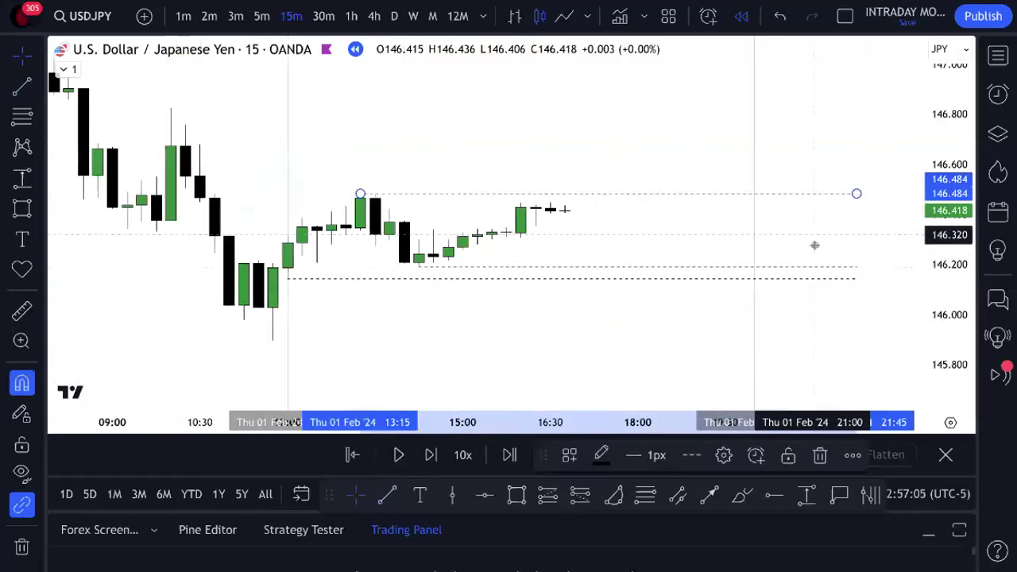
pyautogui.moveTo(956, 354); pyautogui.dragTo(761, 227)
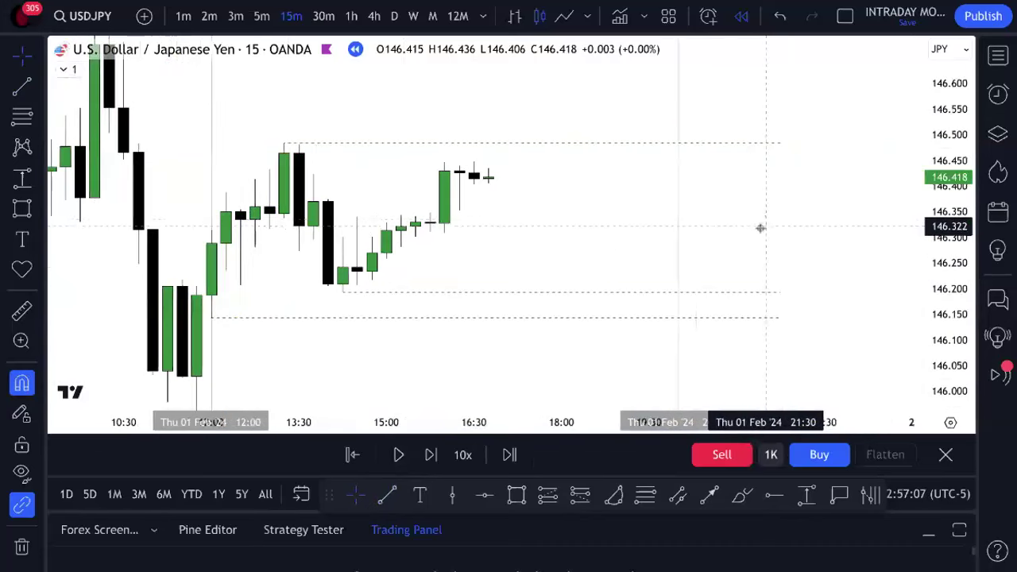
pyautogui.scroll(1, 761, 241)
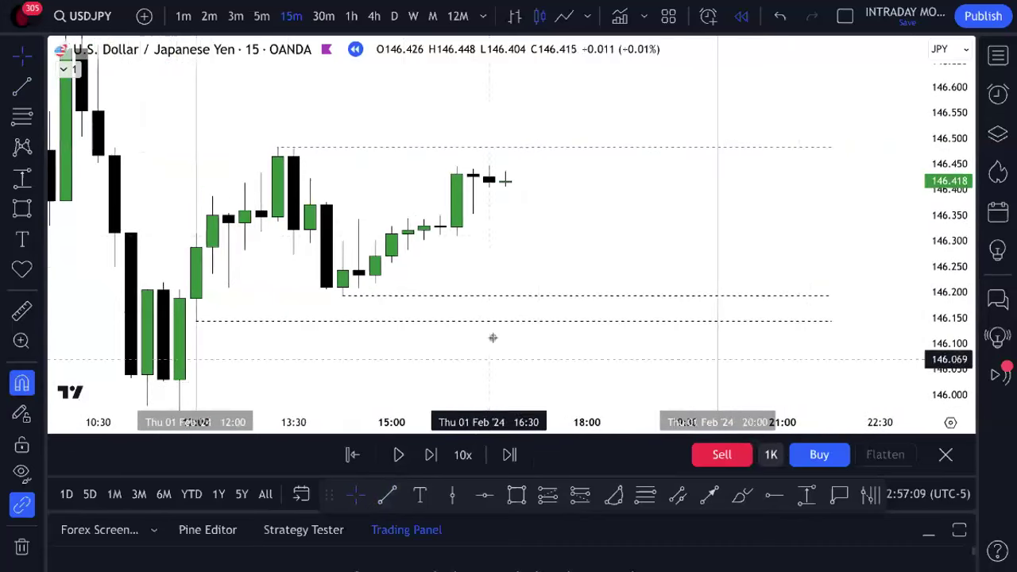
pyautogui.click(395, 294)
pyautogui.click(690, 456)
pyautogui.click(719, 491)
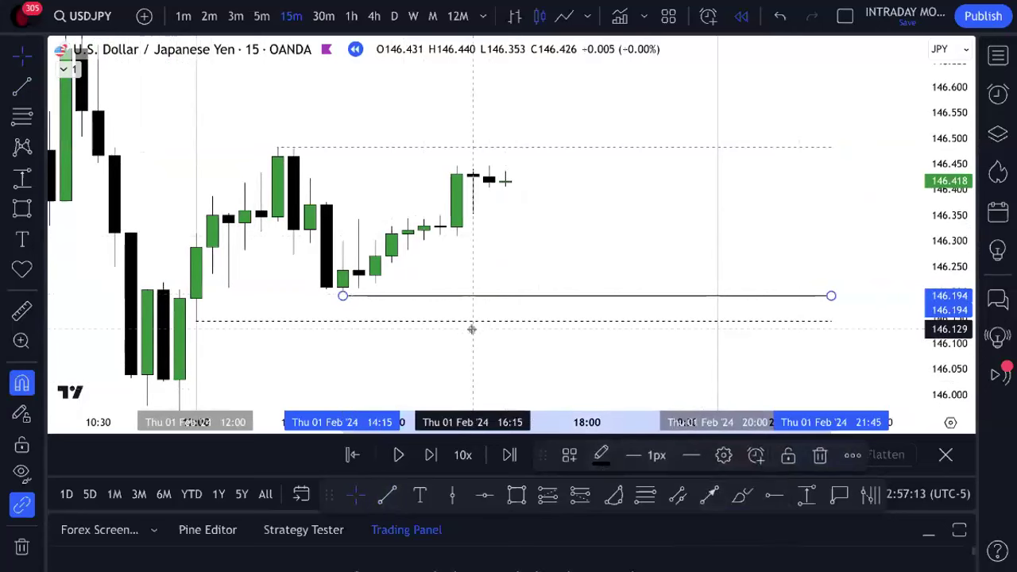
pyautogui.click(471, 322)
pyautogui.click(691, 455)
pyautogui.click(719, 491)
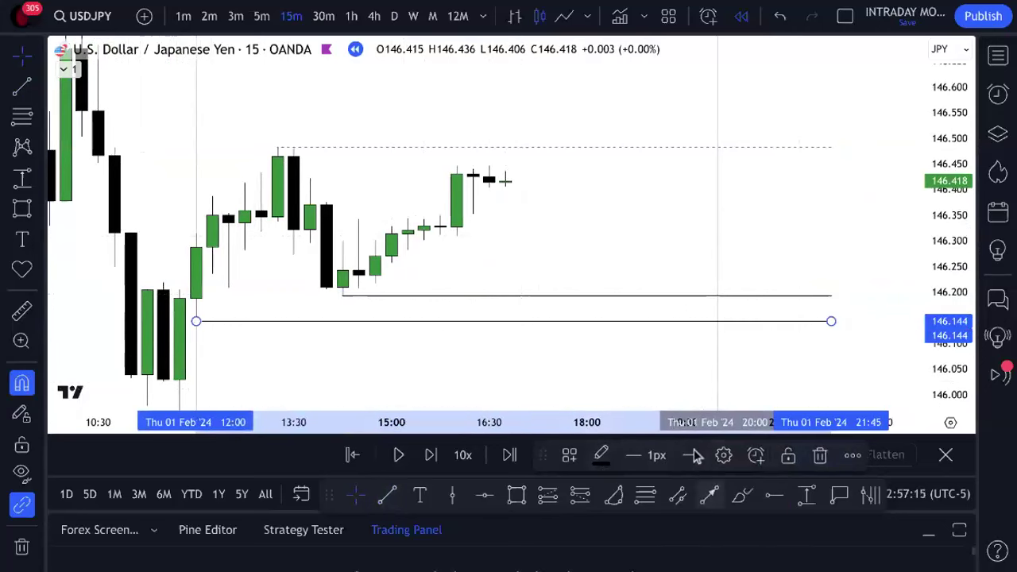
pyautogui.scroll(-1, 602, 371)
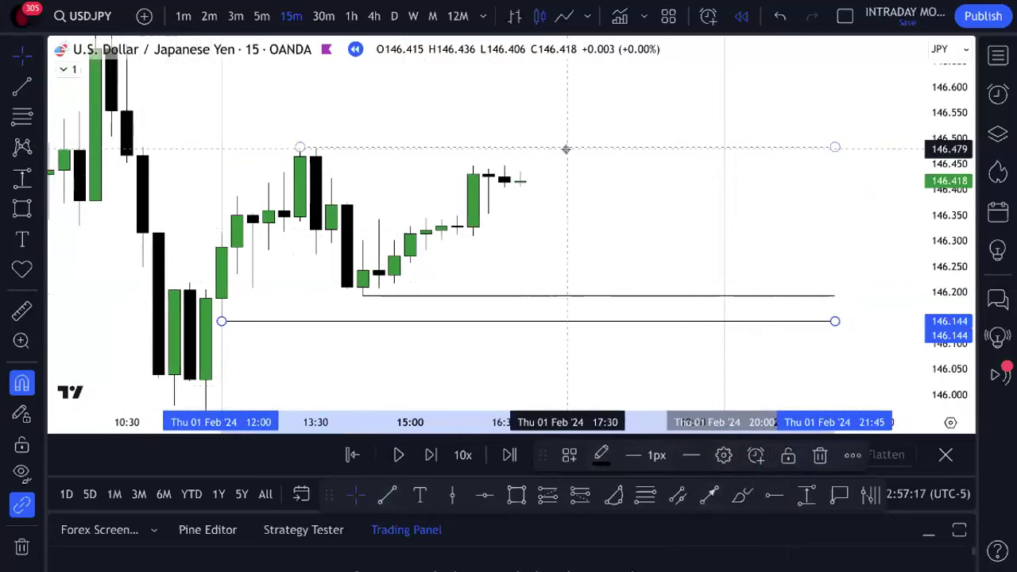
pyautogui.click(566, 149)
pyautogui.click(691, 454)
pyautogui.click(713, 492)
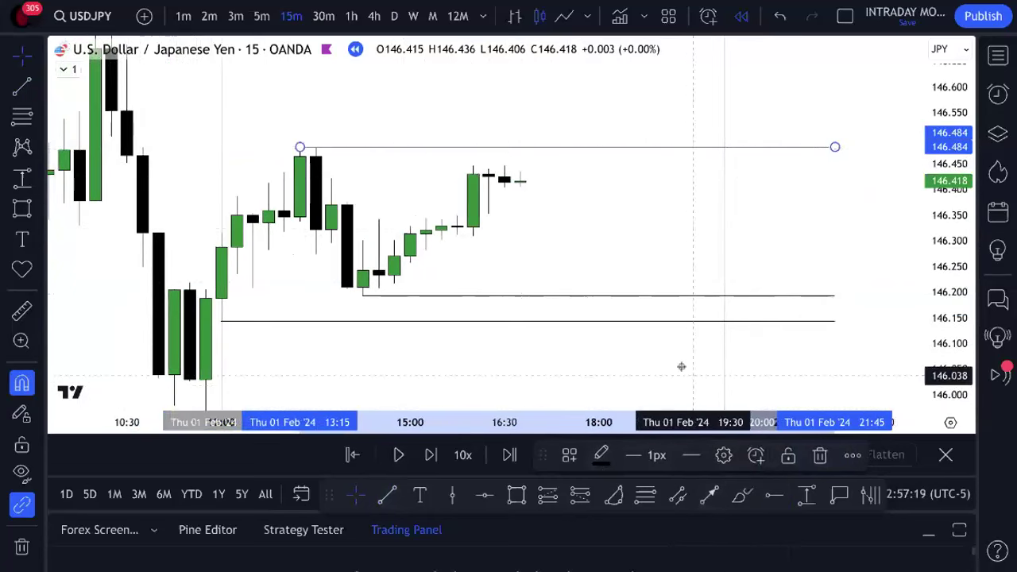
# - Colour the two lower trend lines, at 146.194 and 146.144, red
pyautogui.moveTo(625, 215); pyautogui.dragTo(498, 228)
pyautogui.scroll(-2, 529, 225)
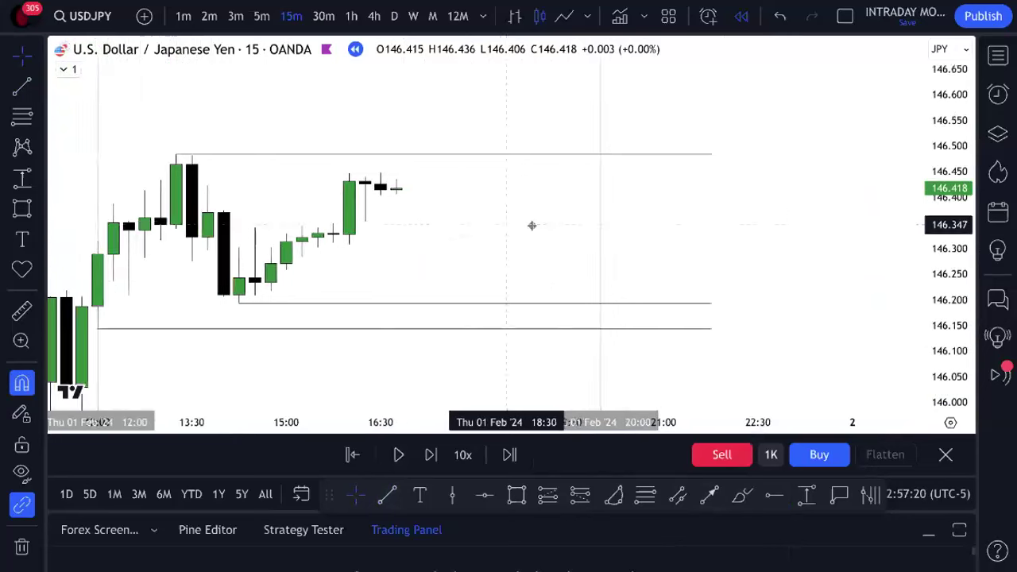
pyautogui.click(325, 310)
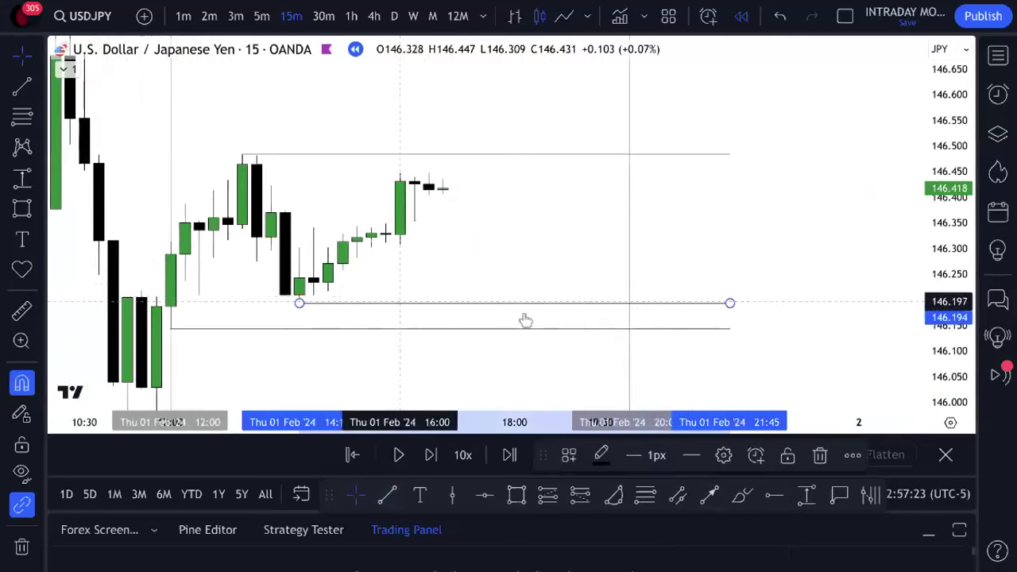
pyautogui.click(610, 459)
pyautogui.click(643, 506)
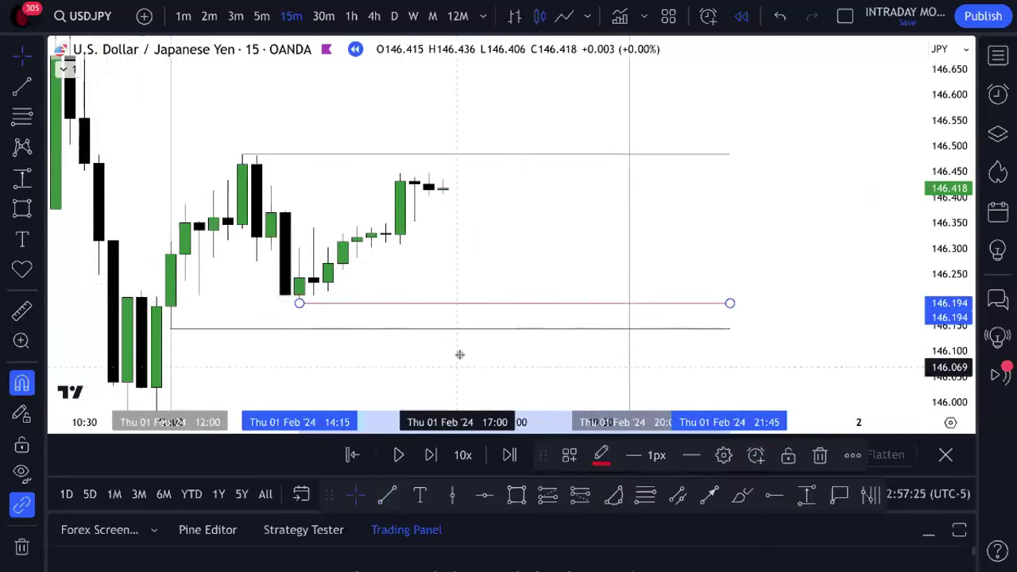
pyautogui.click(458, 329)
pyautogui.click(604, 456)
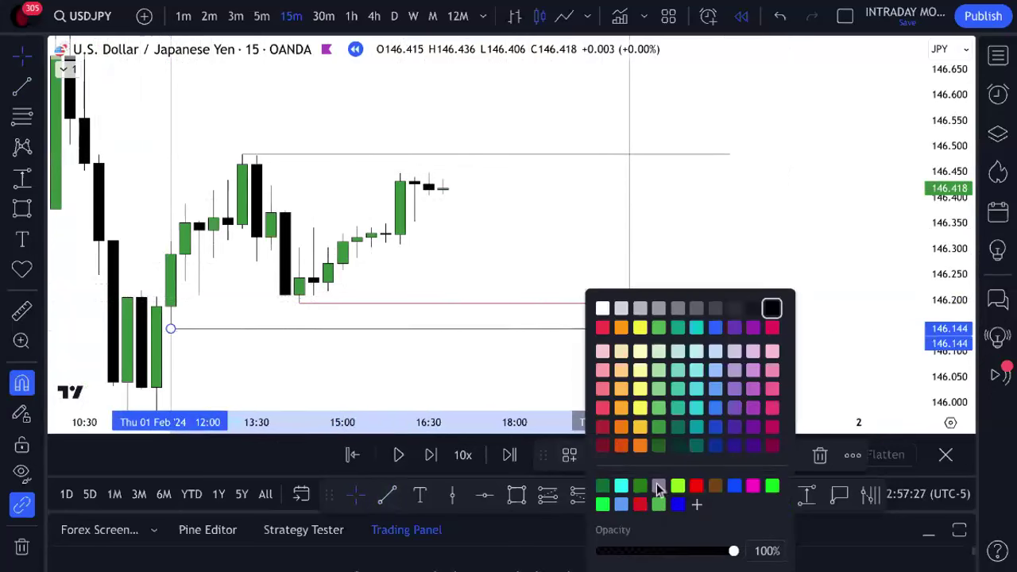
pyautogui.click(640, 506)
# - Colour the upper trend line at the 13:15 high blue
pyautogui.click(281, 154)
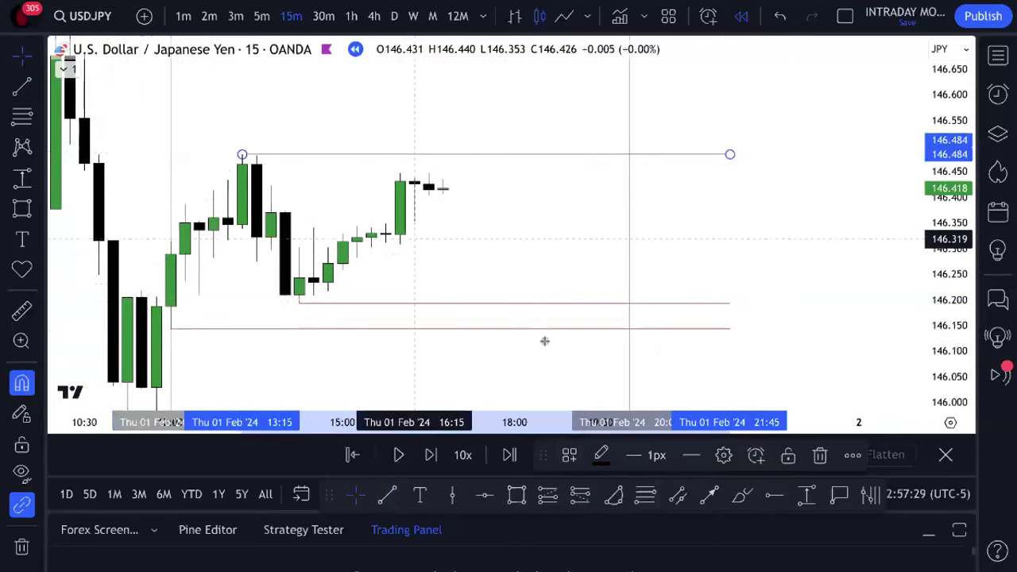
pyautogui.click(604, 454)
pyautogui.click(679, 506)
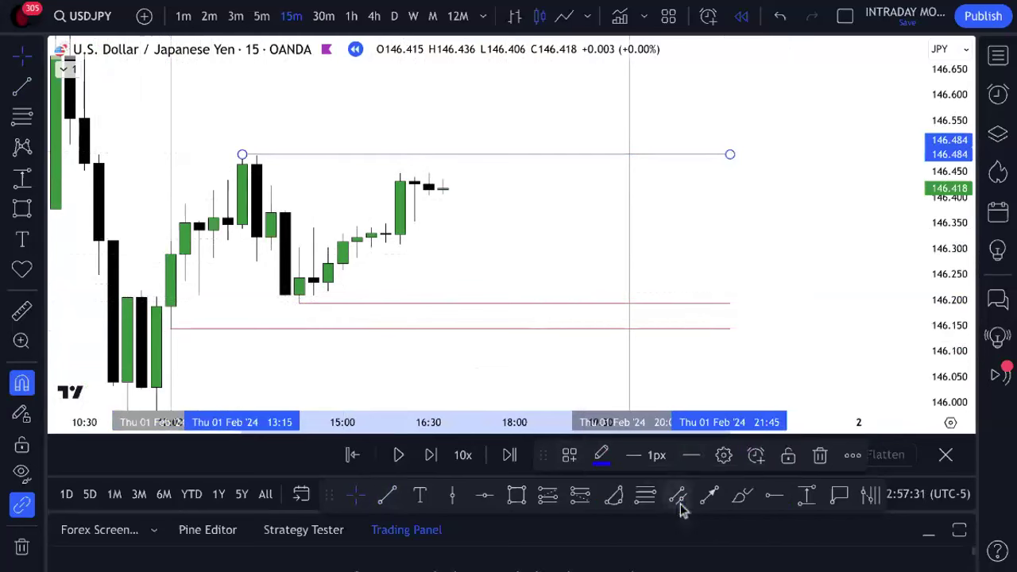
pyautogui.click(836, 314)
# - Place a vertical line at 00:00 on 2 February 2024 and extend the three horizontal trend lines to it
pyautogui.moveTo(818, 316); pyautogui.dragTo(779, 289)
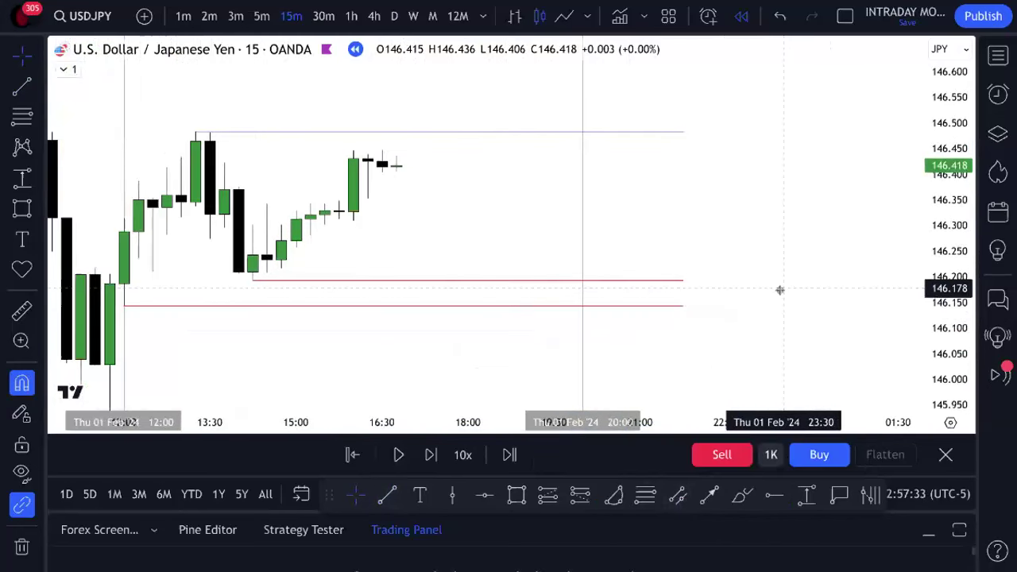
pyautogui.moveTo(765, 254)
pyautogui.mouseDown()
pyautogui.moveTo(808, 277)
pyautogui.moveTo(771, 255)
pyautogui.mouseUp()
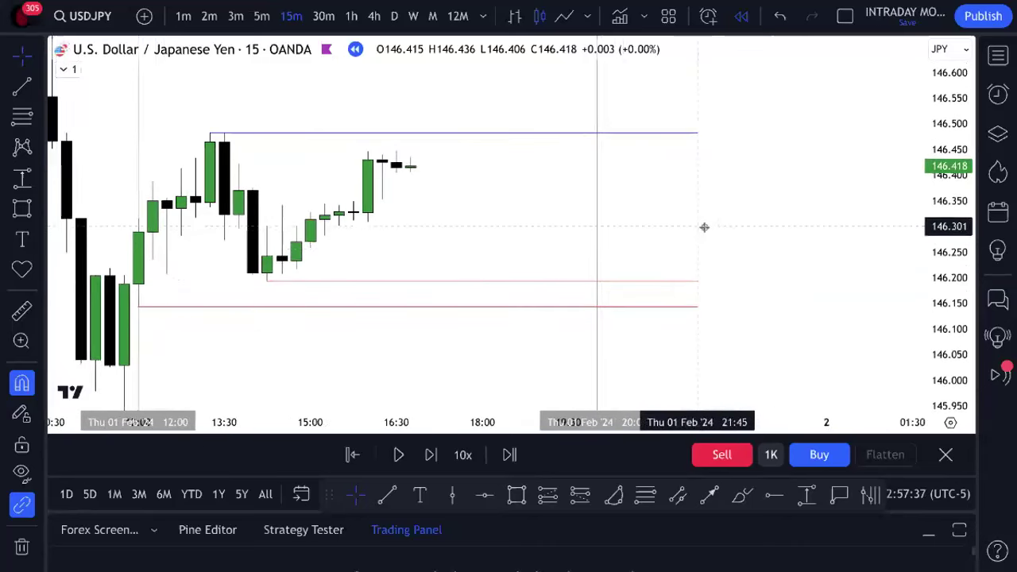
pyautogui.hscroll(-2, 707, 226)
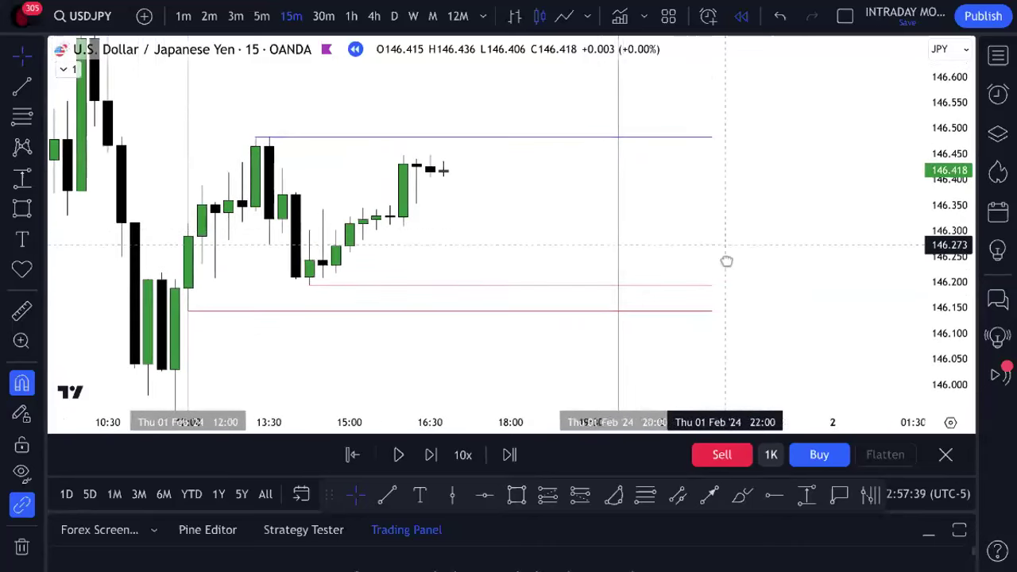
pyautogui.scroll(1, 697, 282)
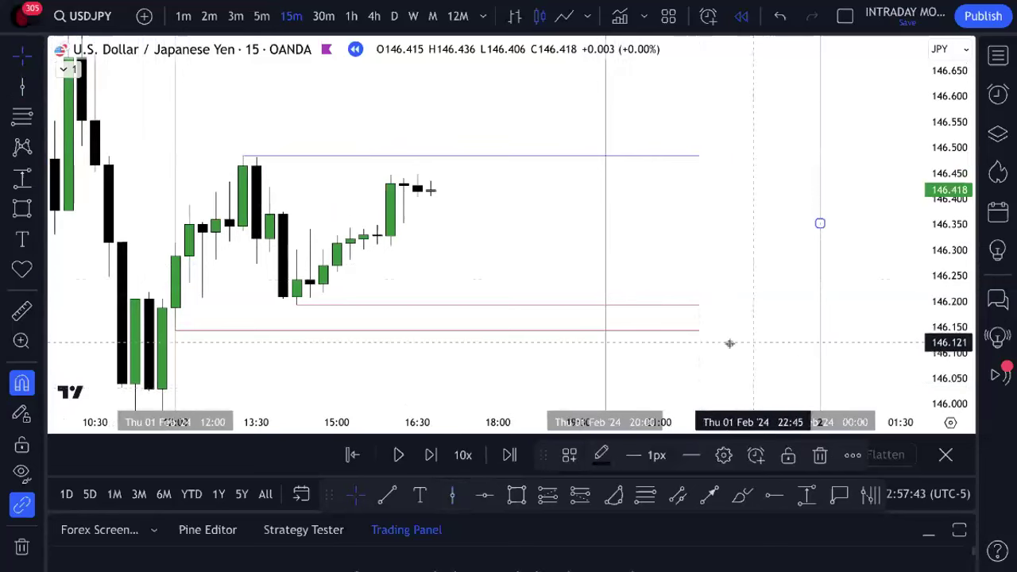
pyautogui.moveTo(699, 329); pyautogui.dragTo(822, 331)
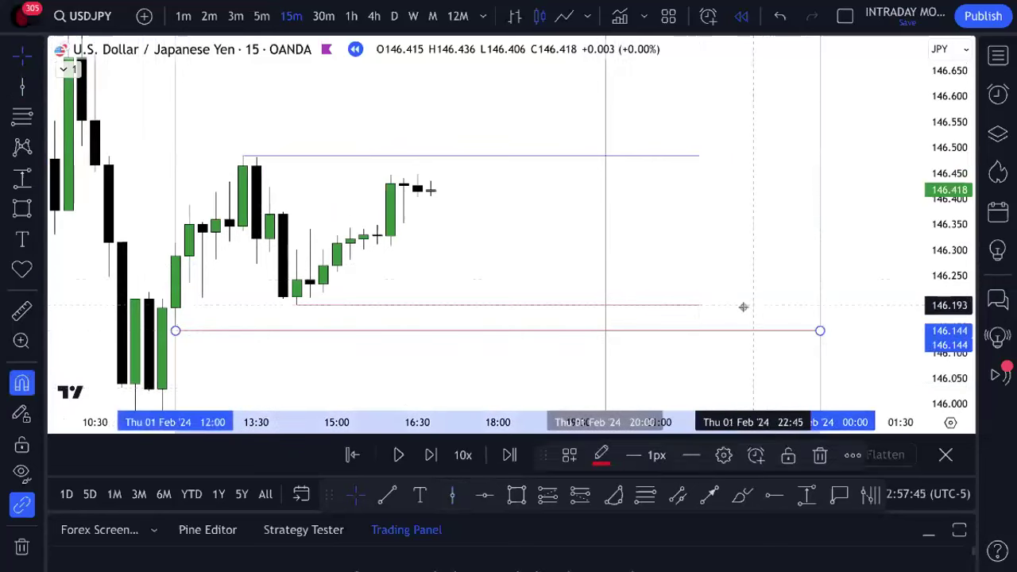
pyautogui.moveTo(707, 310); pyautogui.dragTo(826, 310)
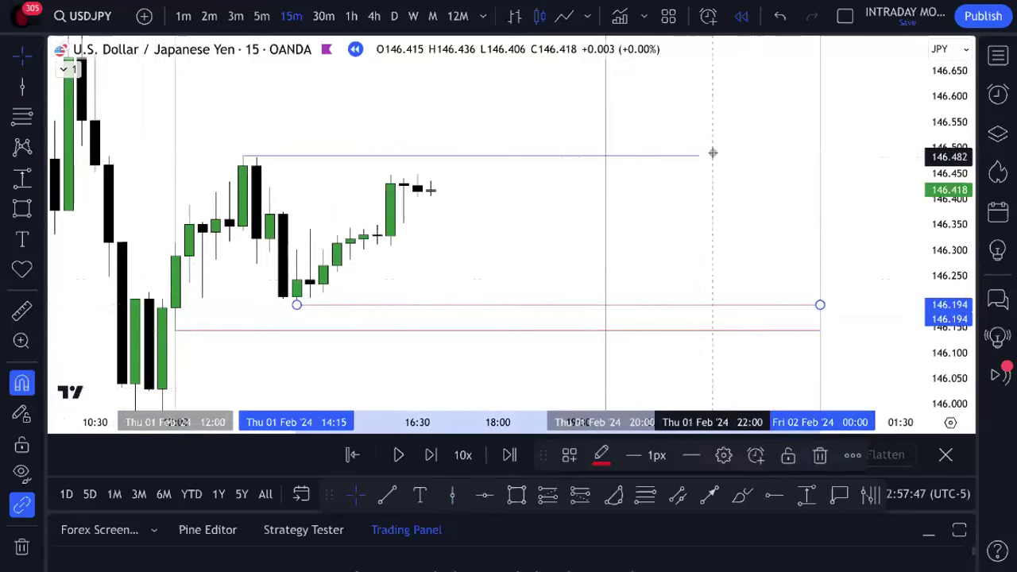
pyautogui.moveTo(701, 156); pyautogui.dragTo(821, 171)
pyautogui.click(821, 171)
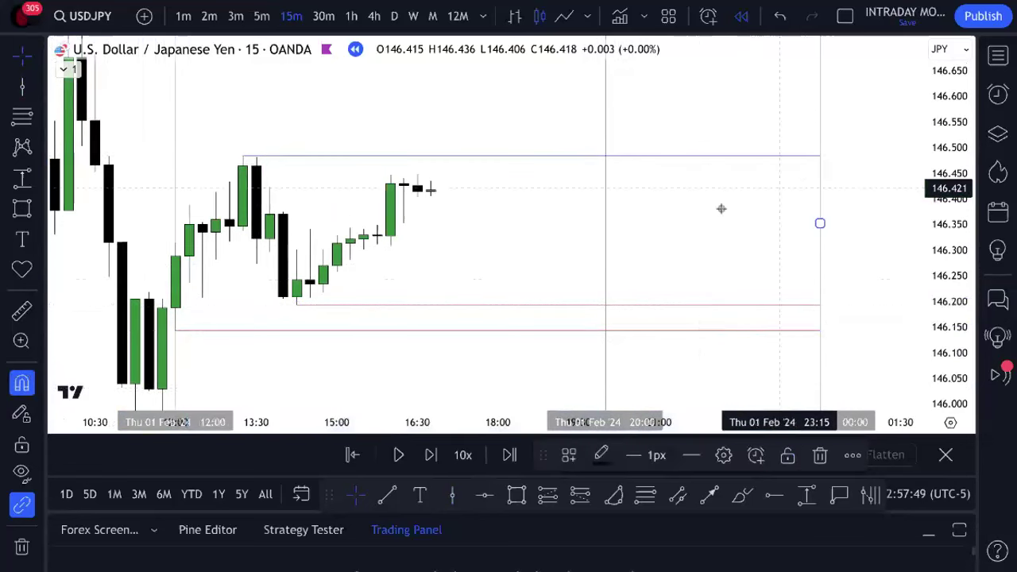
# - Replay the chart to the 20:00 bar on 1 February and move the blue line to the 18:30 high at 146.516
pyautogui.scroll(-2, 651, 212)
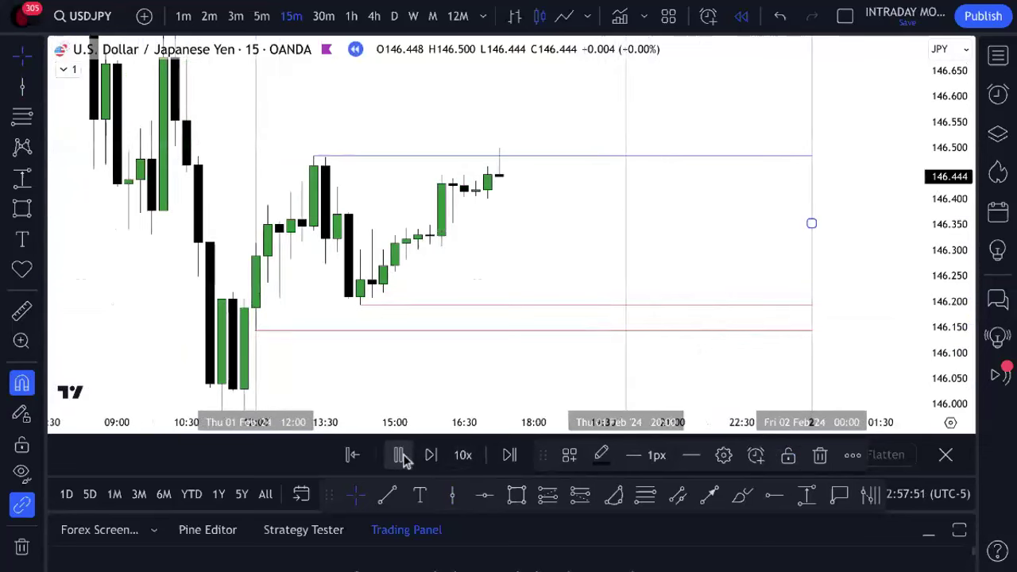
pyautogui.click(399, 455)
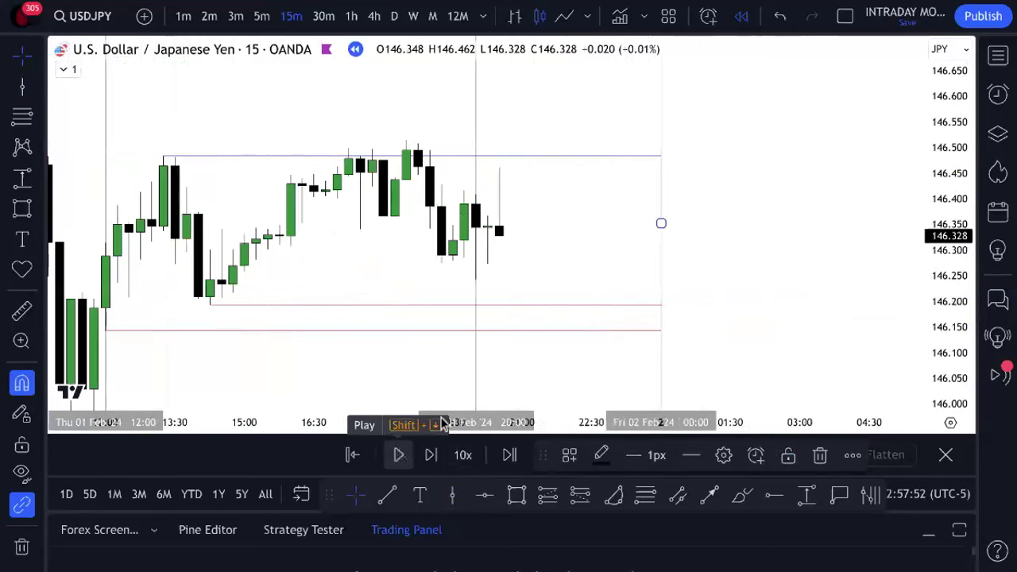
pyautogui.click(485, 325)
pyautogui.moveTo(488, 154); pyautogui.dragTo(763, 143)
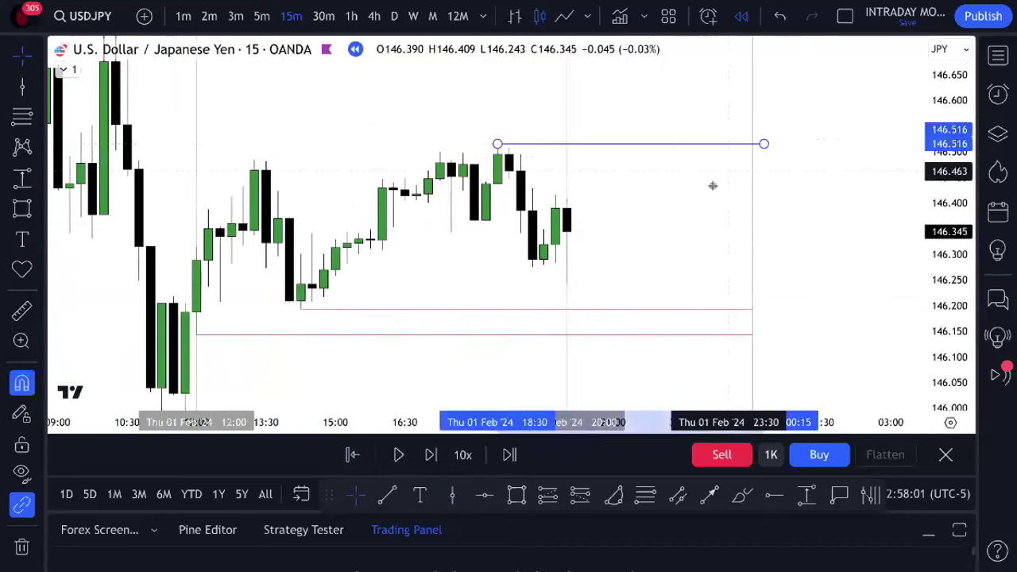
# - Draw a red horizontal trend line from the 19:15 low at 146.276 to 00:00 on 2 February
pyautogui.click(394, 496)
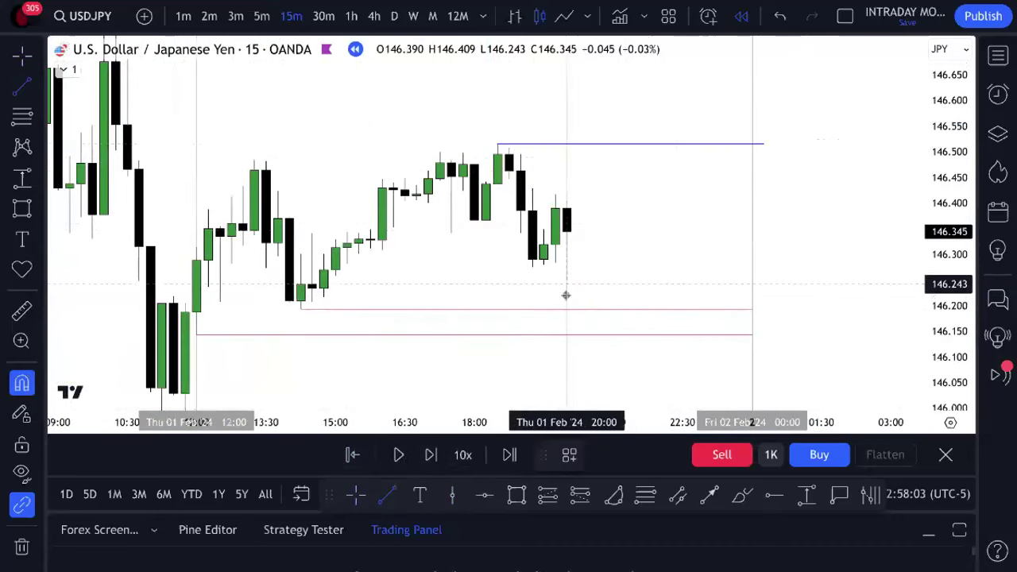
pyautogui.click(531, 267)
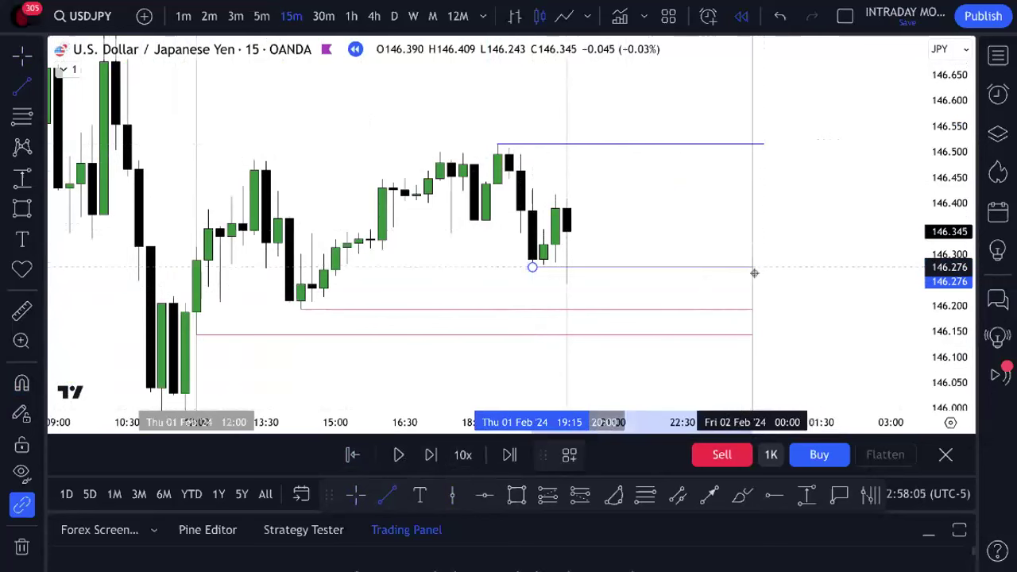
pyautogui.click(752, 268)
pyautogui.click(602, 454)
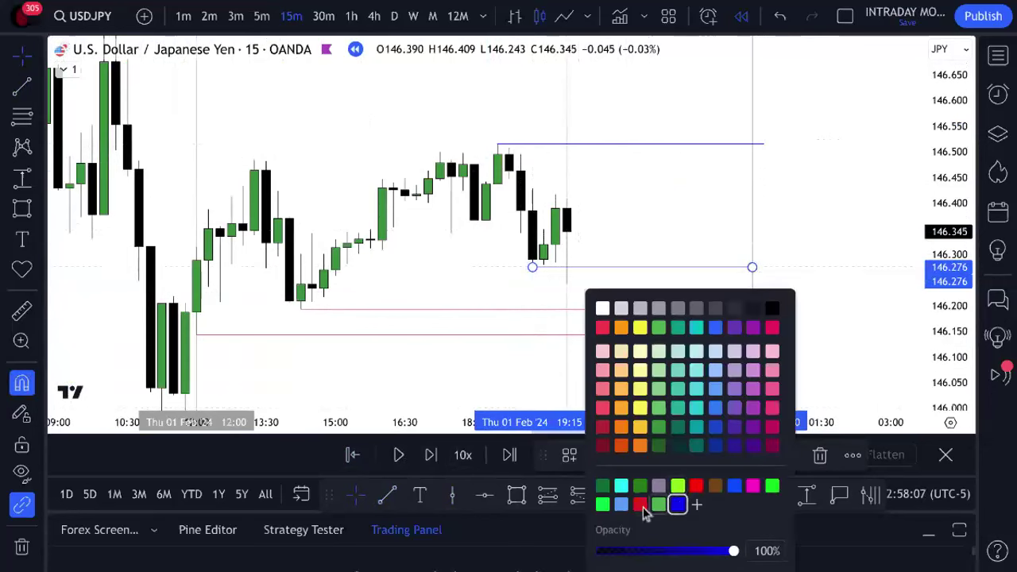
pyautogui.click(641, 506)
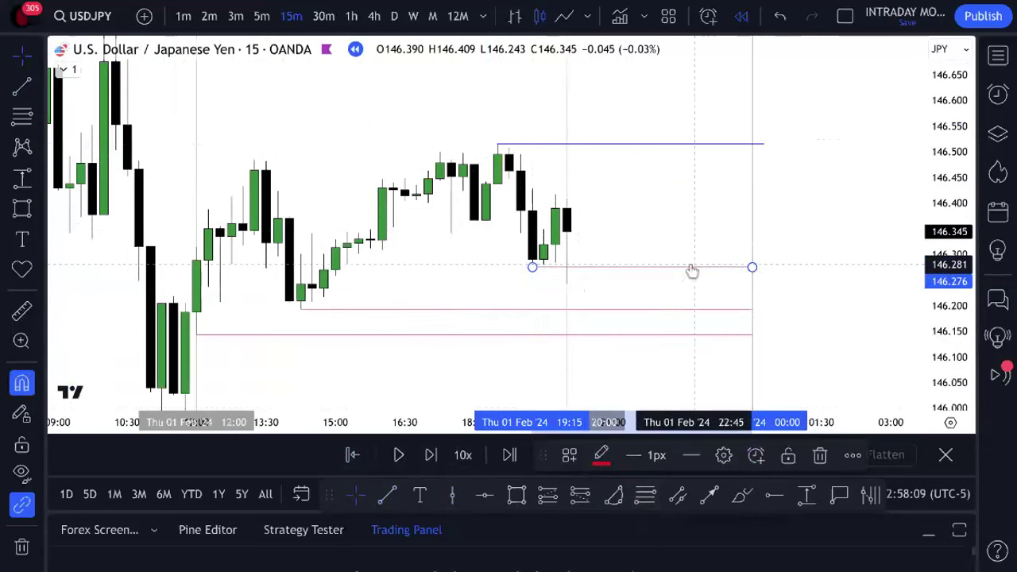
# - Shorten the blue line so it ends at the vertical line at 00:00 on 2 February
pyautogui.click(292, 345)
pyautogui.moveTo(764, 144); pyautogui.dragTo(752, 144)
pyautogui.click(727, 166)
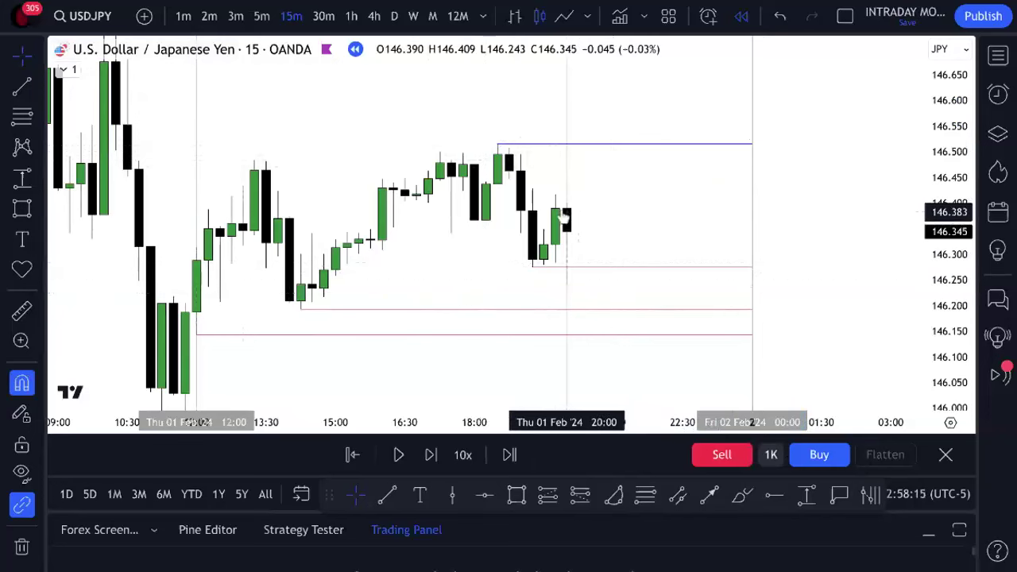
# - Draw a dashed black horizontal line from the 20:00 candle's open at 146.390 to 00:00 on 2 February
pyautogui.click(393, 491)
pyautogui.click(567, 209)
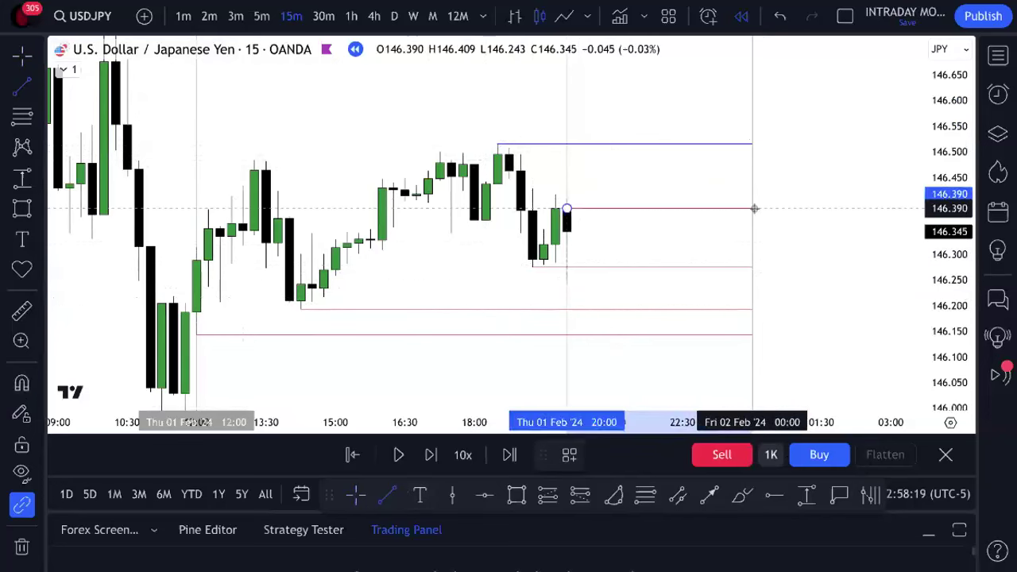
pyautogui.click(752, 208)
pyautogui.click(691, 455)
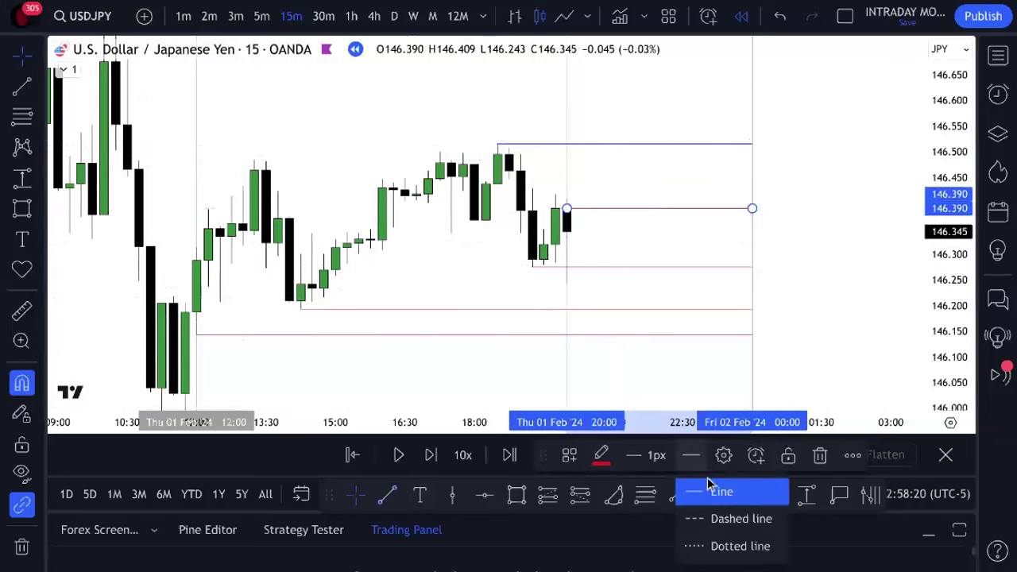
pyautogui.click(714, 518)
pyautogui.click(601, 454)
pyautogui.click(772, 310)
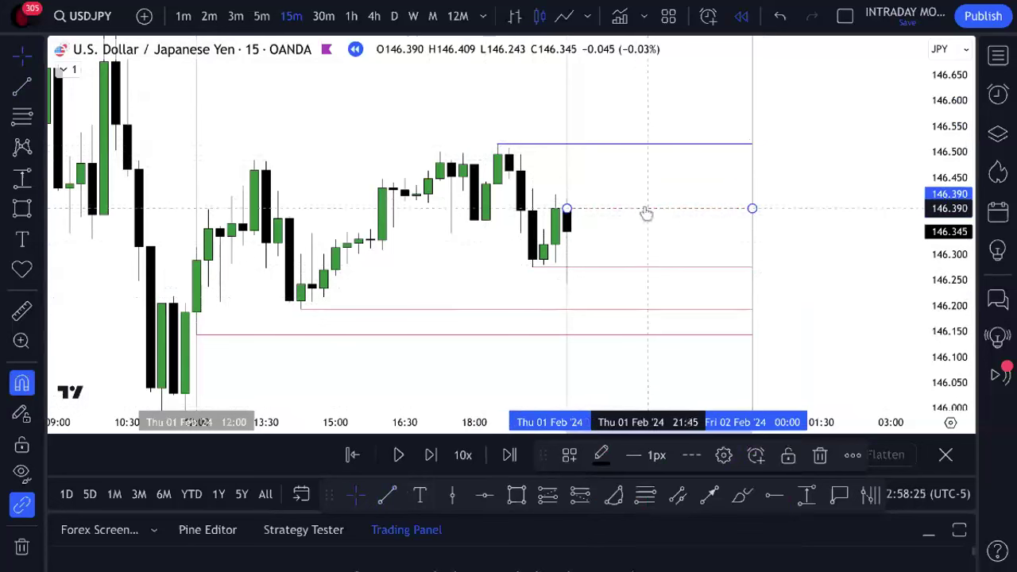
pyautogui.press('Escape')
# - Switch the chart to the 2-minute timeframe
pyautogui.click(203, 17)
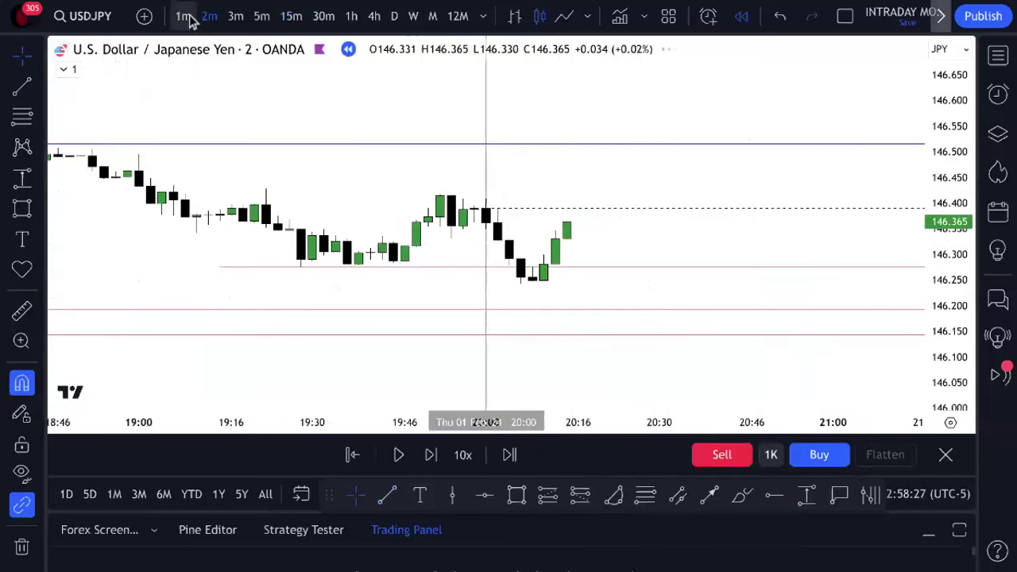
# - Switch the chart to the 1-minute timeframe and frame the candles around the 20:00 open
pyautogui.click(184, 16)
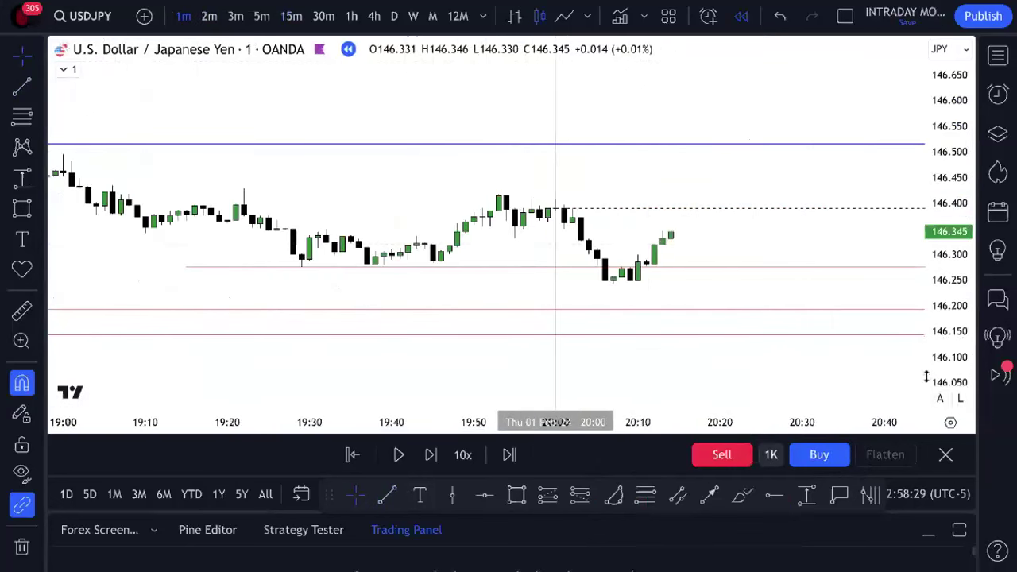
pyautogui.moveTo(824, 243); pyautogui.dragTo(763, 189)
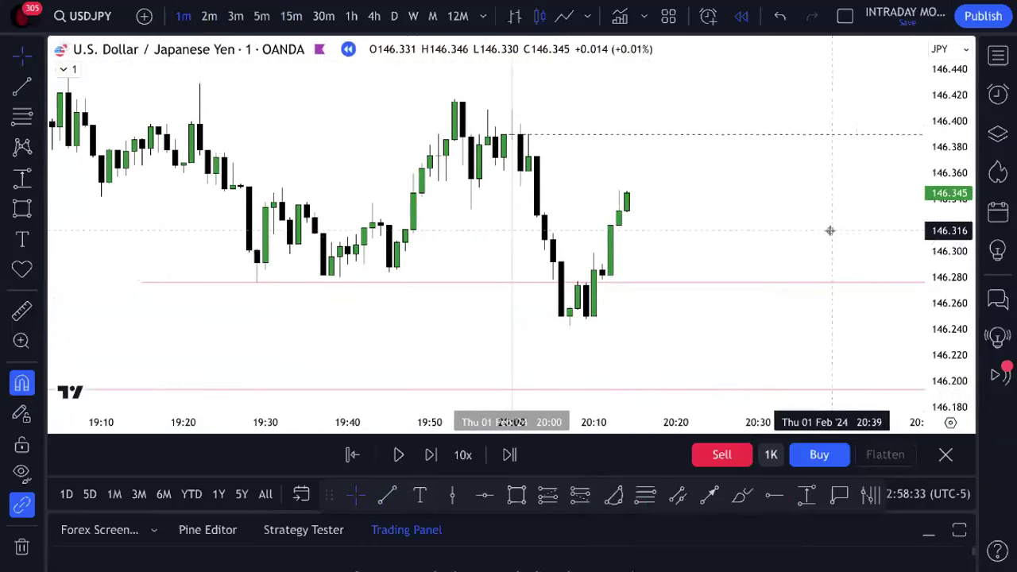
pyautogui.hscroll(3, 795, 234)
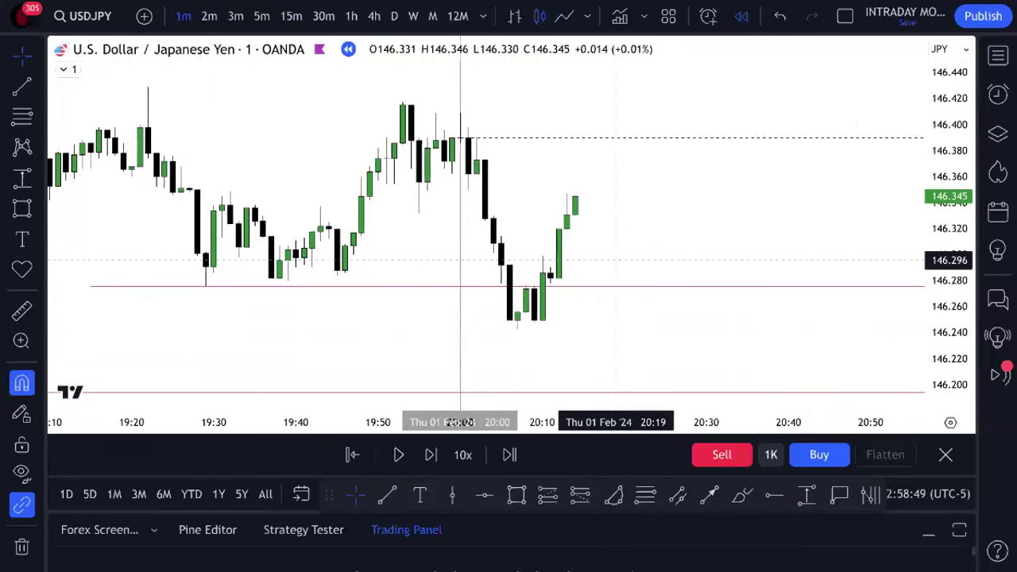
# - Mark the price gap between 146.290 and 146.320 with a rectangle from 20:11, extended to about 20:35
pyautogui.click(525, 498)
pyautogui.click(548, 268)
pyautogui.click(571, 238)
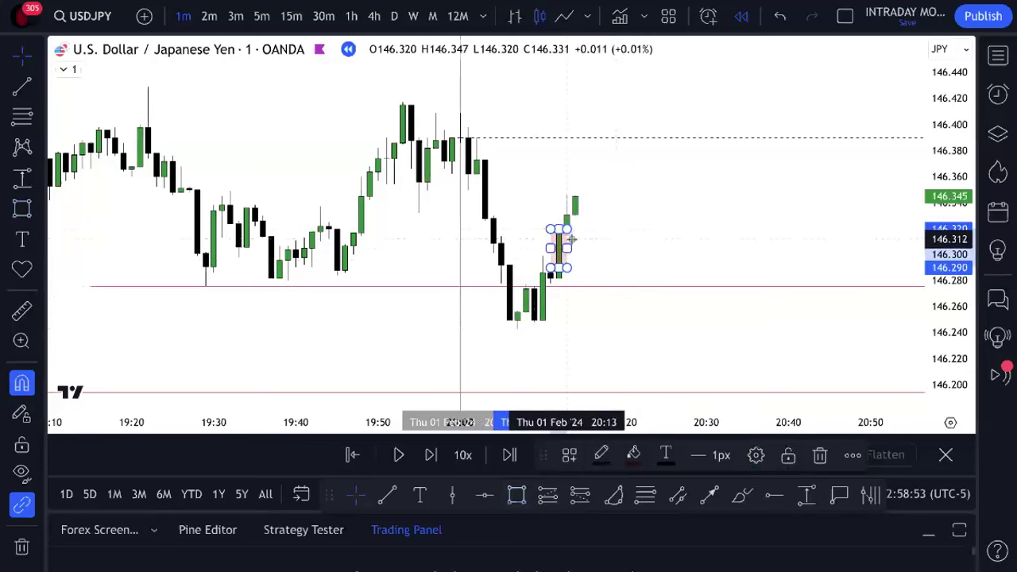
pyautogui.moveTo(567, 248); pyautogui.dragTo(747, 229)
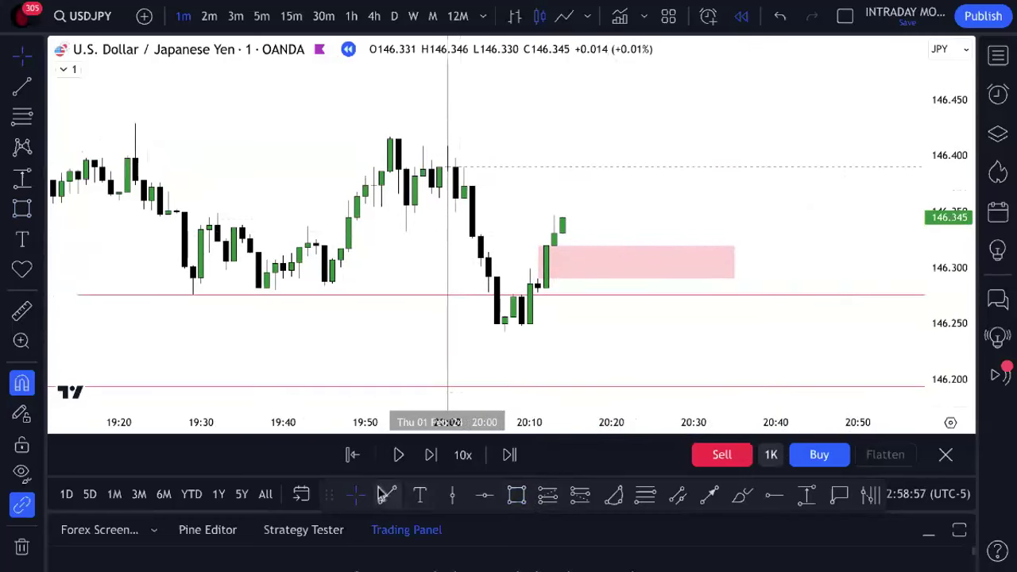
# - Draw a horizontal line from the 20:10 candle's high at 146.299 to 20:30 and give it a solid style
pyautogui.moveTo(582, 268); pyautogui.dragTo(692, 268)
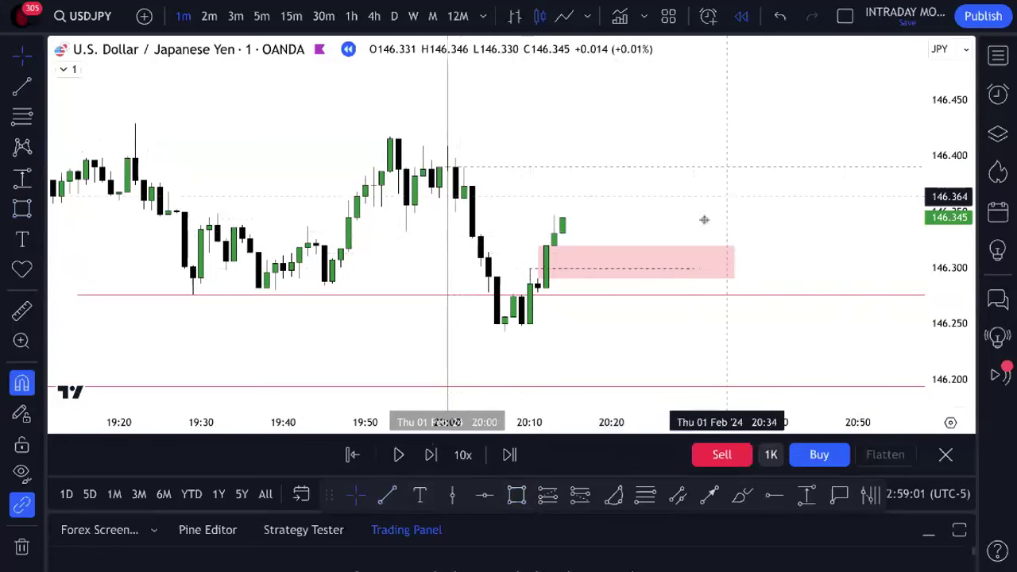
pyautogui.click(692, 269)
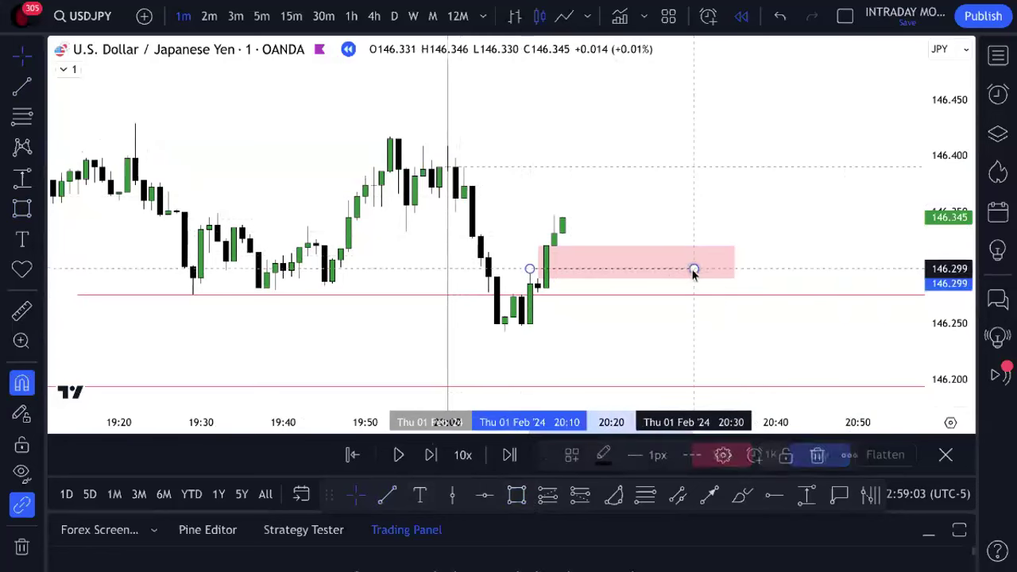
pyautogui.click(691, 461)
pyautogui.click(709, 490)
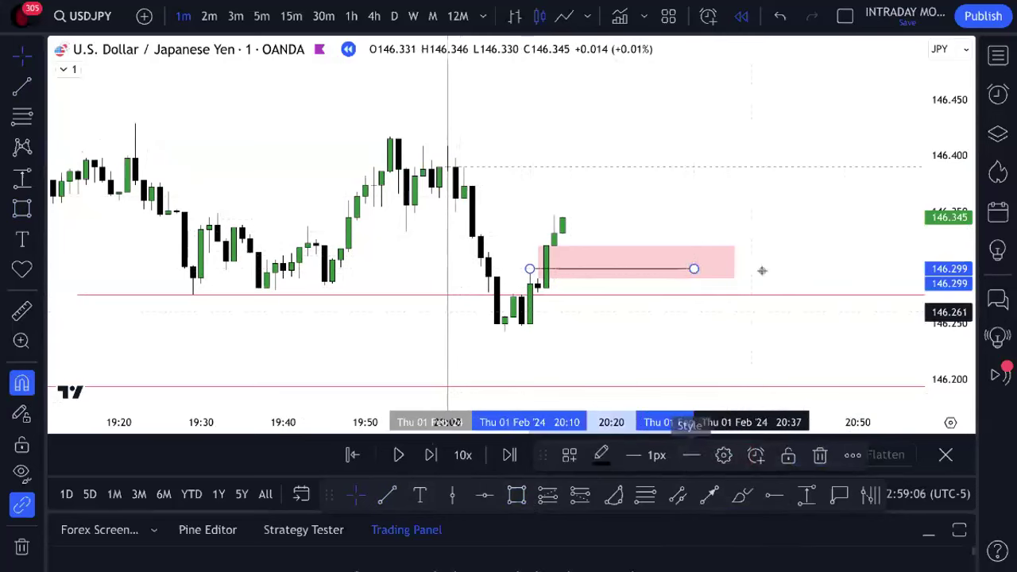
pyautogui.click(731, 270)
pyautogui.click(599, 327)
pyautogui.click(537, 268)
pyautogui.click(559, 313)
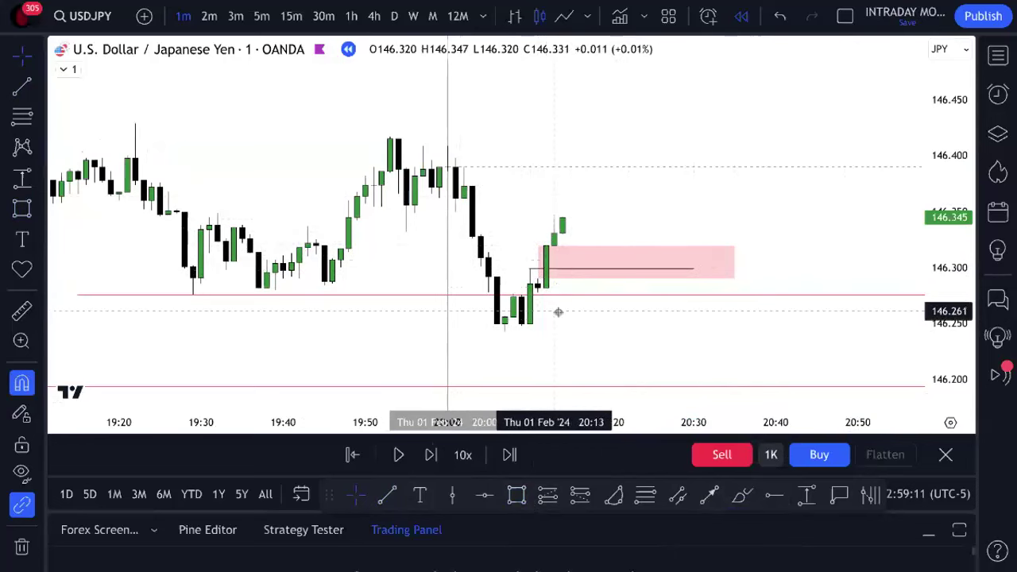
pyautogui.click(556, 267)
pyautogui.click(552, 302)
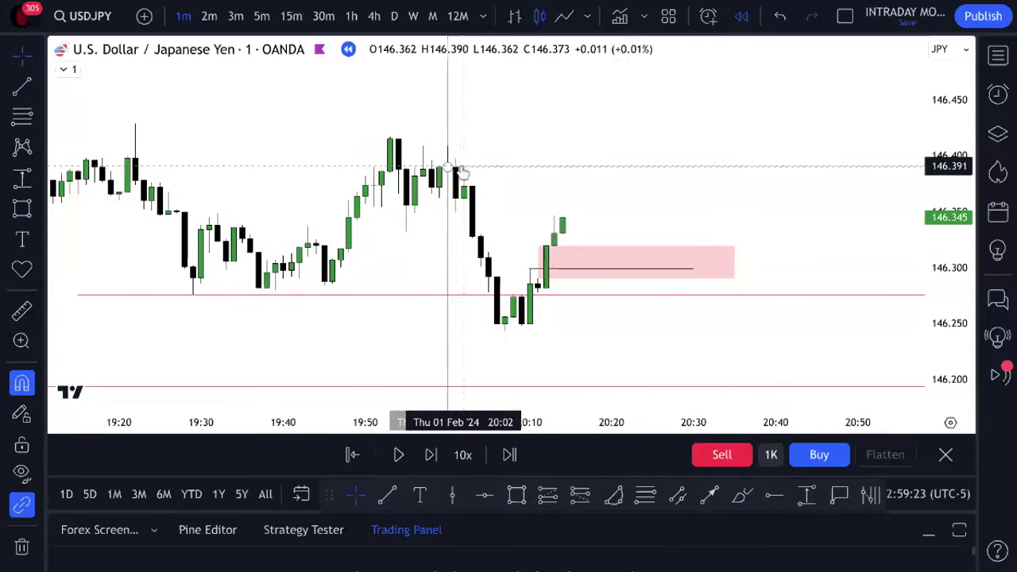
# - Play the replay forward from 20:14 and pause it at about 23:00 on 1 February
pyautogui.scroll(-1, 352, 300)
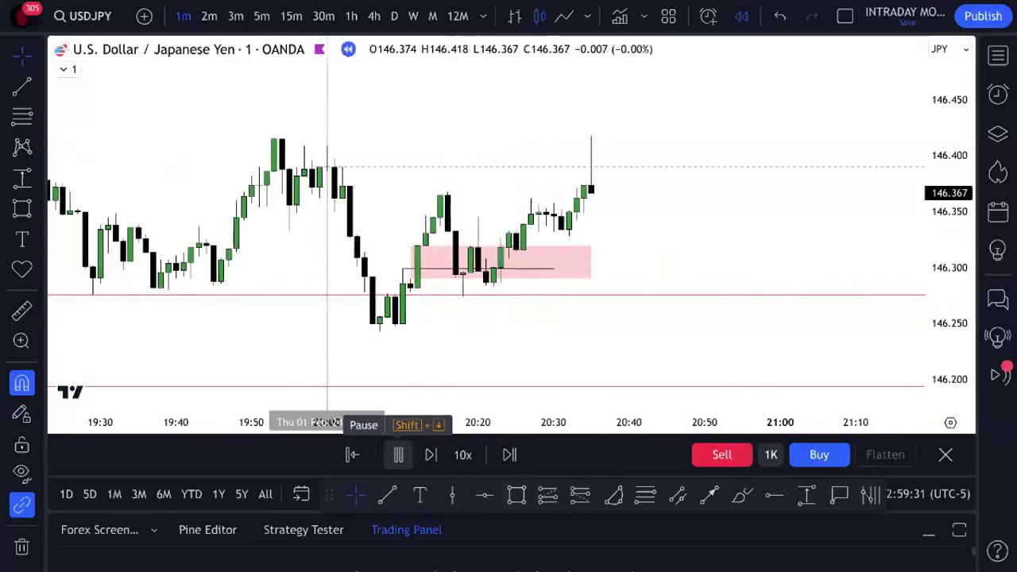
pyautogui.scroll(-3, 947, 303)
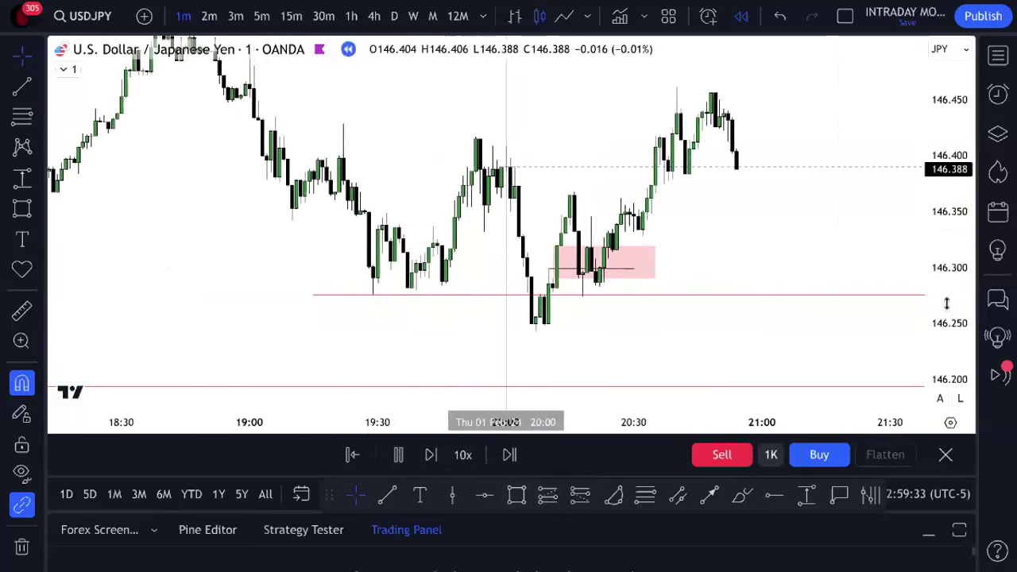
pyautogui.scroll(-3, 941, 306)
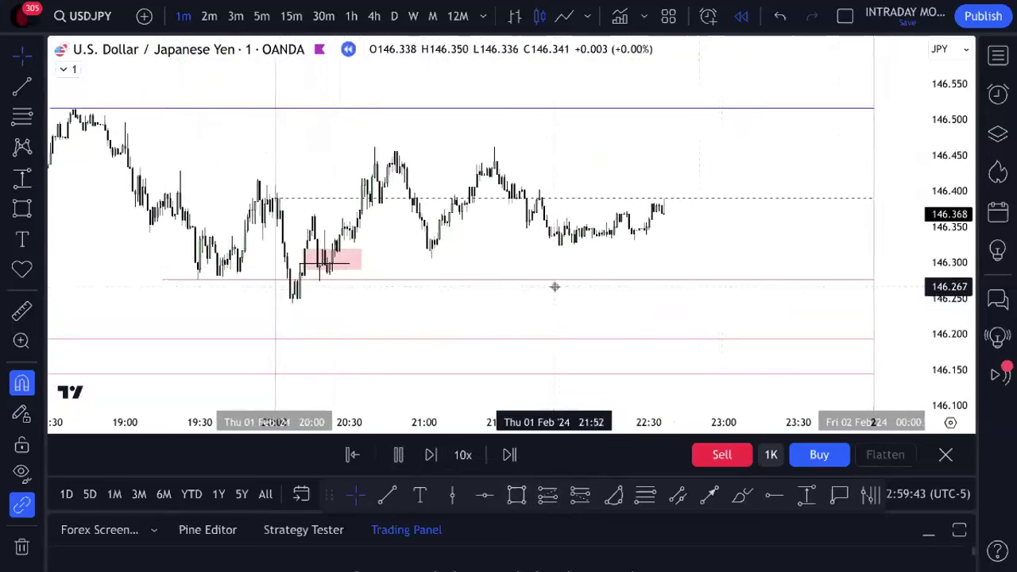
pyautogui.click(398, 455)
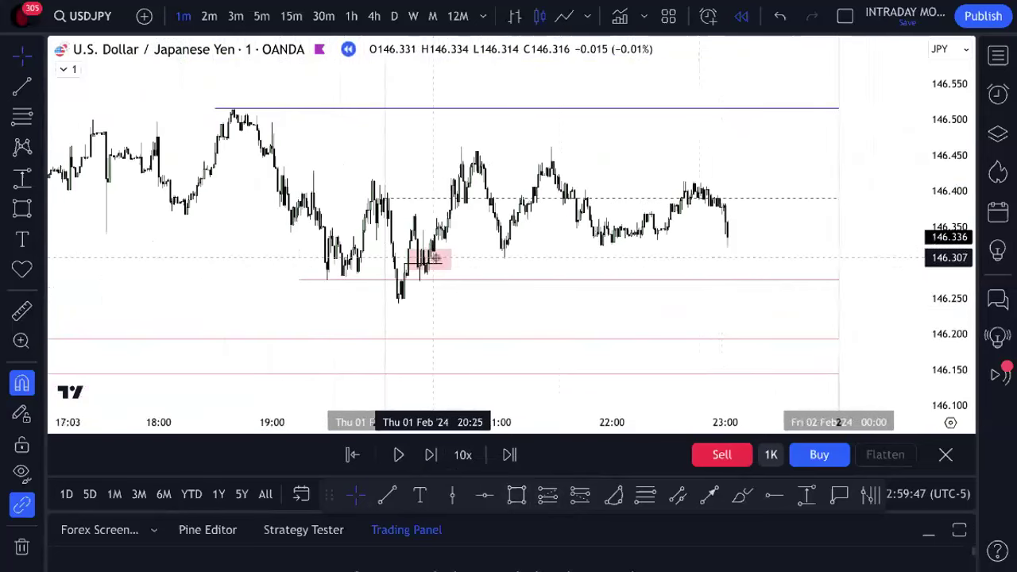
# - Examine the candles between 20:00 and 20:35 around the 146.290–146.320 rectangle and the red line at 146.276
pyautogui.click(430, 268)
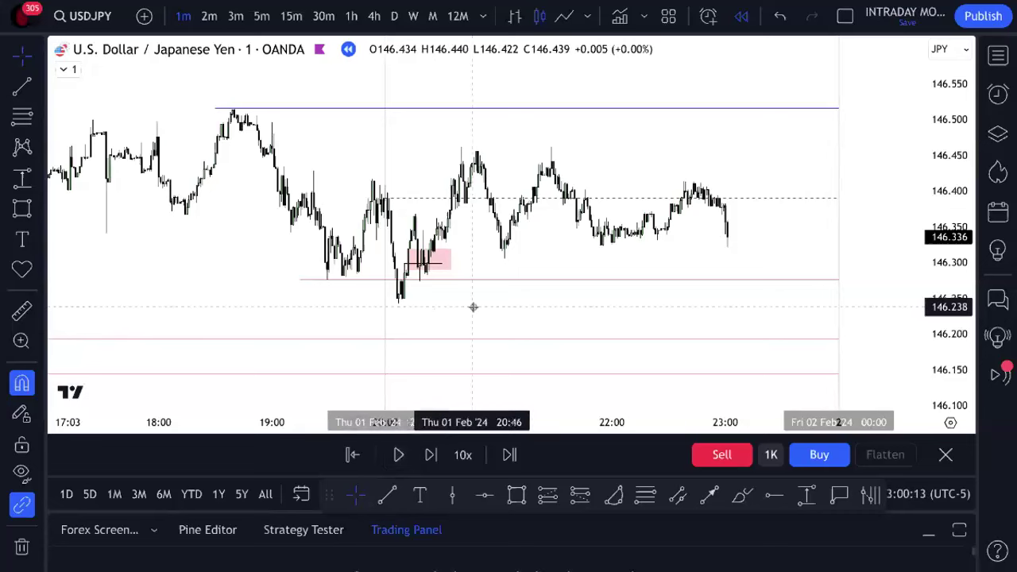
pyautogui.scroll(3, 397, 300)
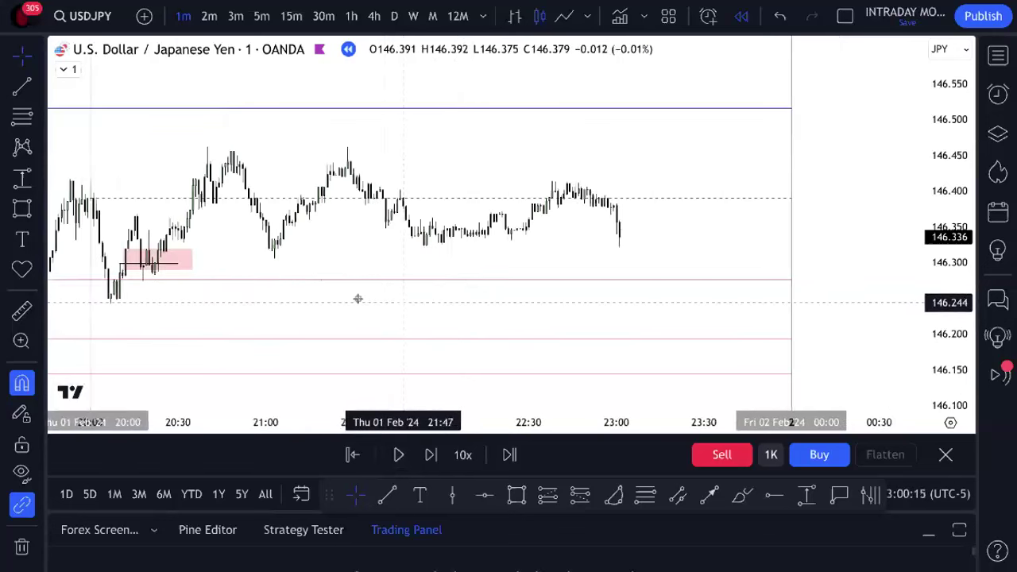
pyautogui.moveTo(498, 316); pyautogui.dragTo(956, 341)
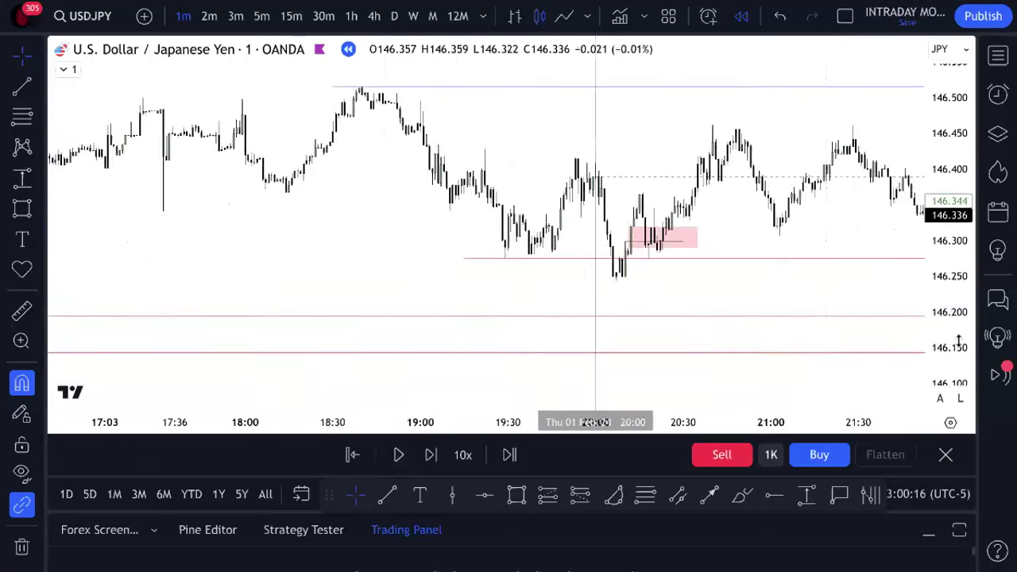
pyautogui.scroll(2, 843, 268)
pyautogui.scroll(2, 515, 356)
pyautogui.moveTo(515, 356); pyautogui.dragTo(803, 350)
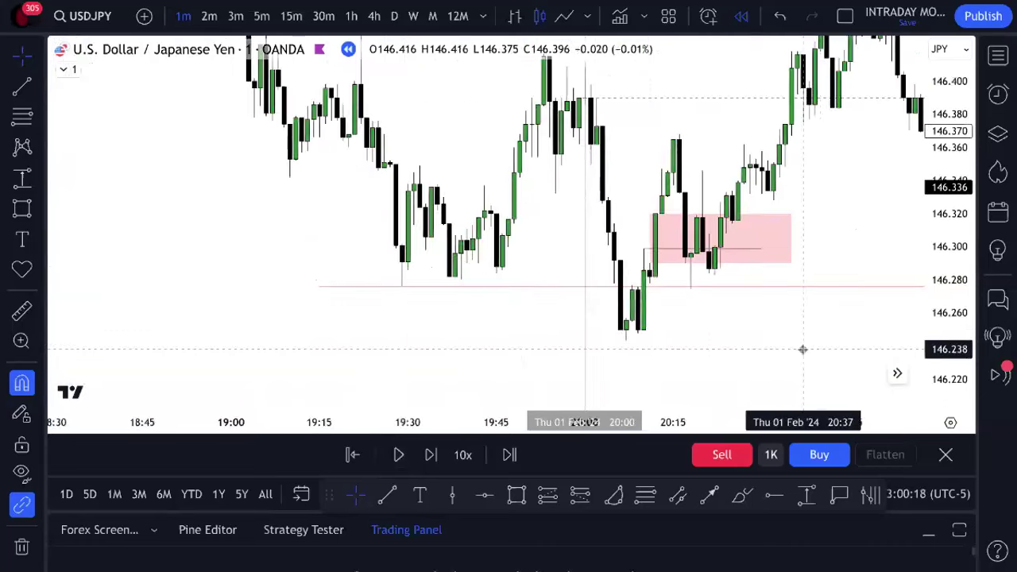
pyautogui.scroll(2, 803, 349)
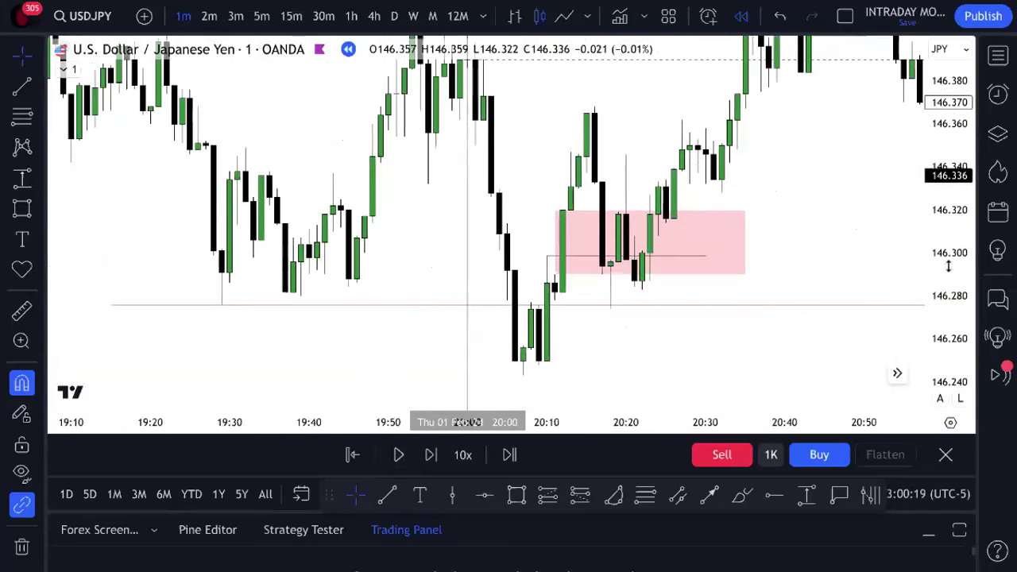
pyautogui.moveTo(948, 266); pyautogui.dragTo(749, 300)
pyautogui.scroll(1, 679, 291)
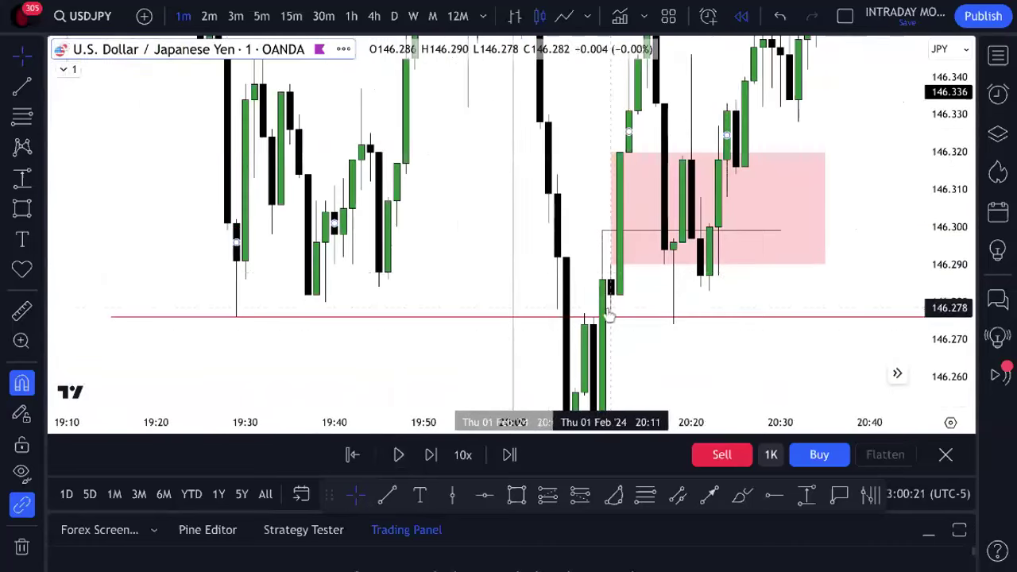
pyautogui.moveTo(707, 375); pyautogui.dragTo(731, 316)
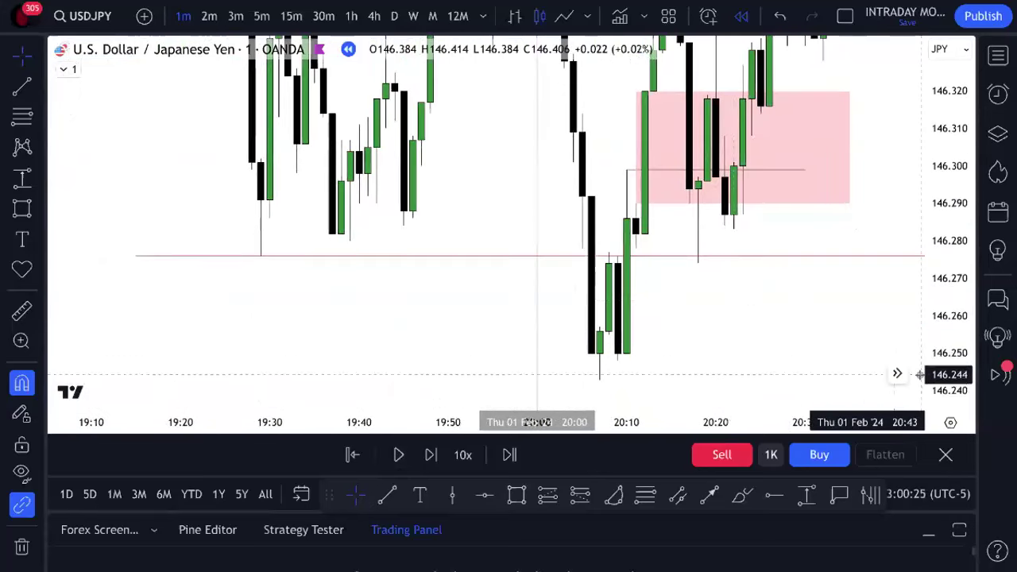
pyautogui.moveTo(955, 359); pyautogui.dragTo(939, 321)
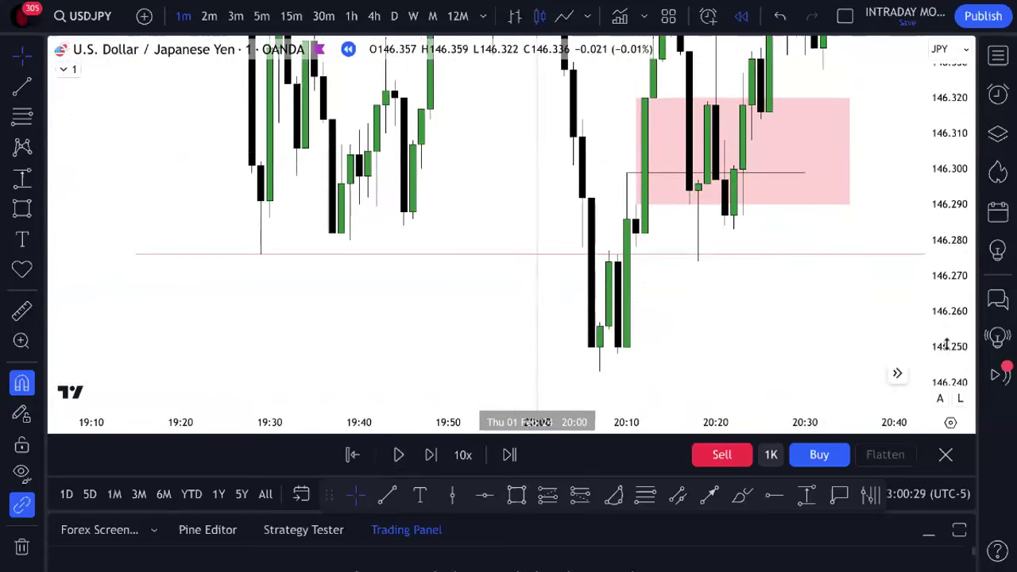
# - Mark the small price gap between 146.276 and 146.278 with a rectangle from 20:09 to 20:11
pyautogui.click(517, 495)
pyautogui.click(617, 254)
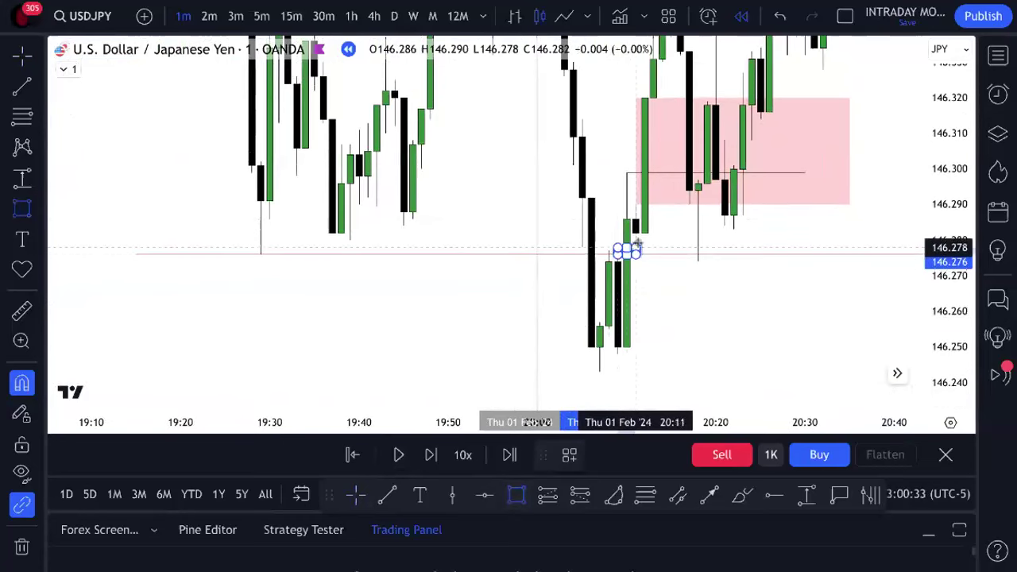
pyautogui.click(628, 249)
# - Draw a horizontal line from the 20:08 candle's high at 146.277 to about 20:22
pyautogui.moveTo(960, 406); pyautogui.dragTo(930, 124)
pyautogui.click(389, 494)
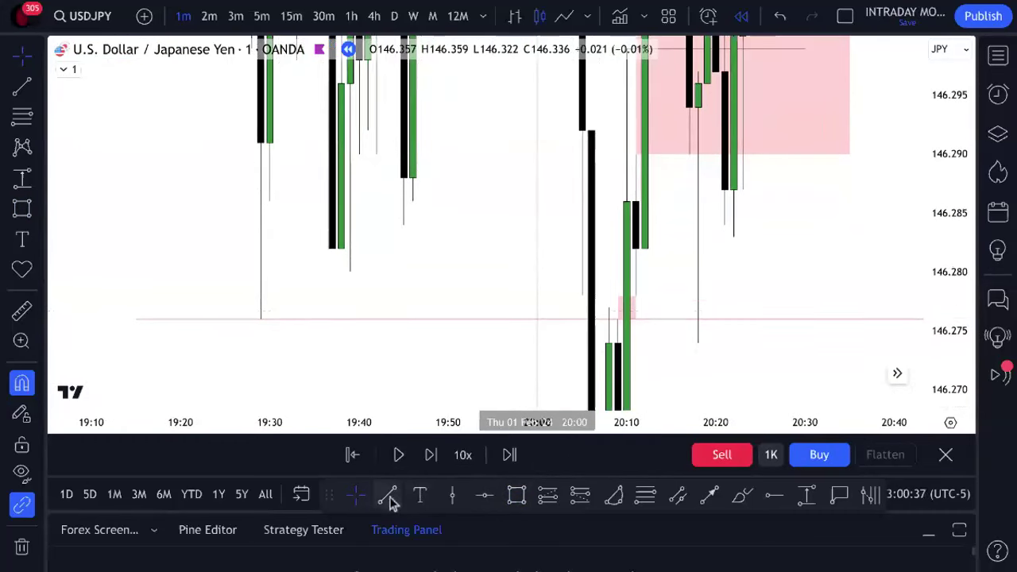
pyautogui.click(609, 307)
pyautogui.click(733, 307)
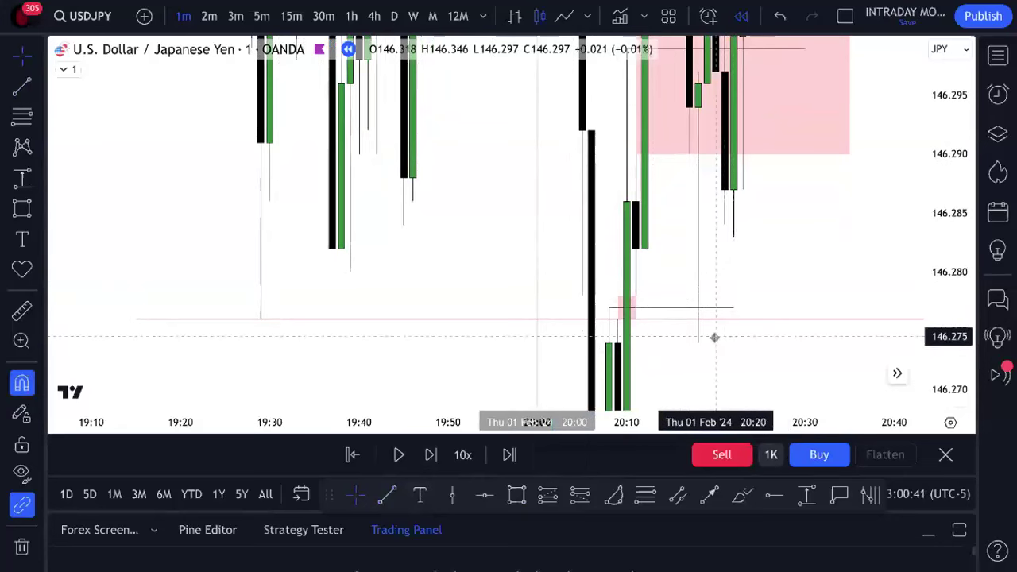
# - Examine how the 20:18 candle's low reaches the small gap, the 146.277 line and the red line
pyautogui.moveTo(951, 301); pyautogui.dragTo(962, 377)
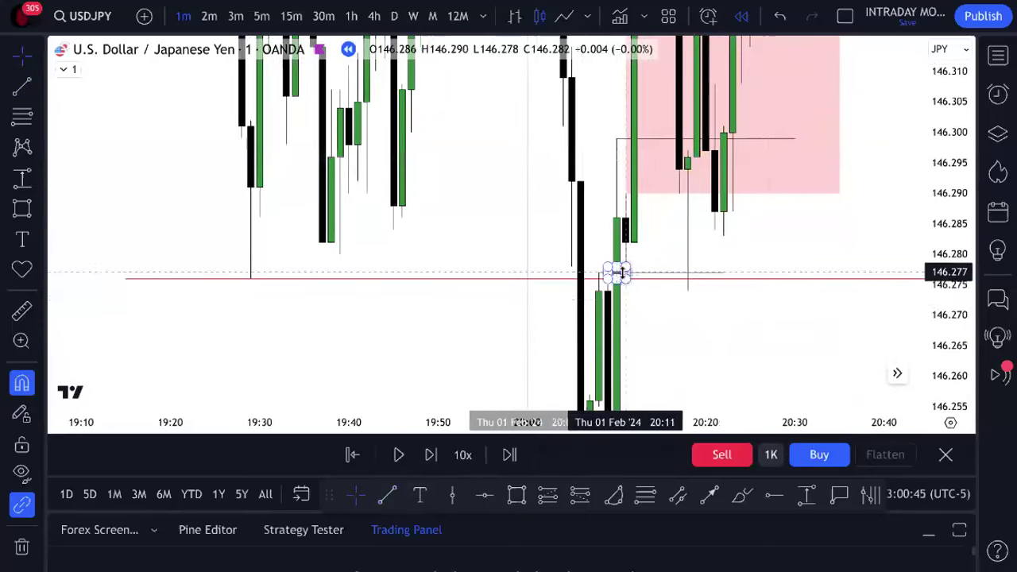
pyautogui.moveTo(940, 306); pyautogui.dragTo(938, 377)
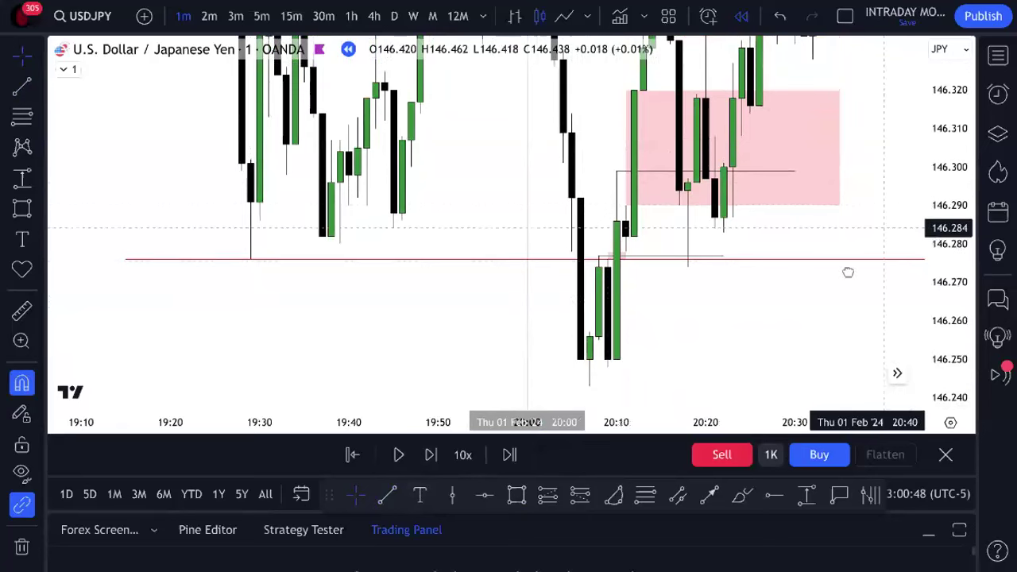
pyautogui.moveTo(721, 114); pyautogui.dragTo(677, 154)
pyautogui.moveTo(942, 264); pyautogui.dragTo(943, 337)
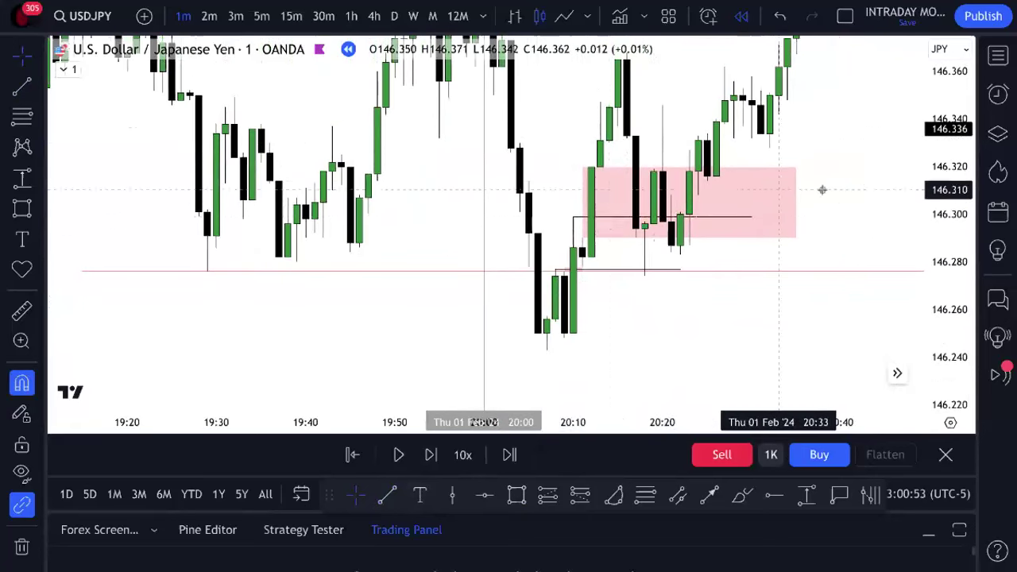
pyautogui.moveTo(821, 191); pyautogui.dragTo(826, 261)
pyautogui.click(568, 266)
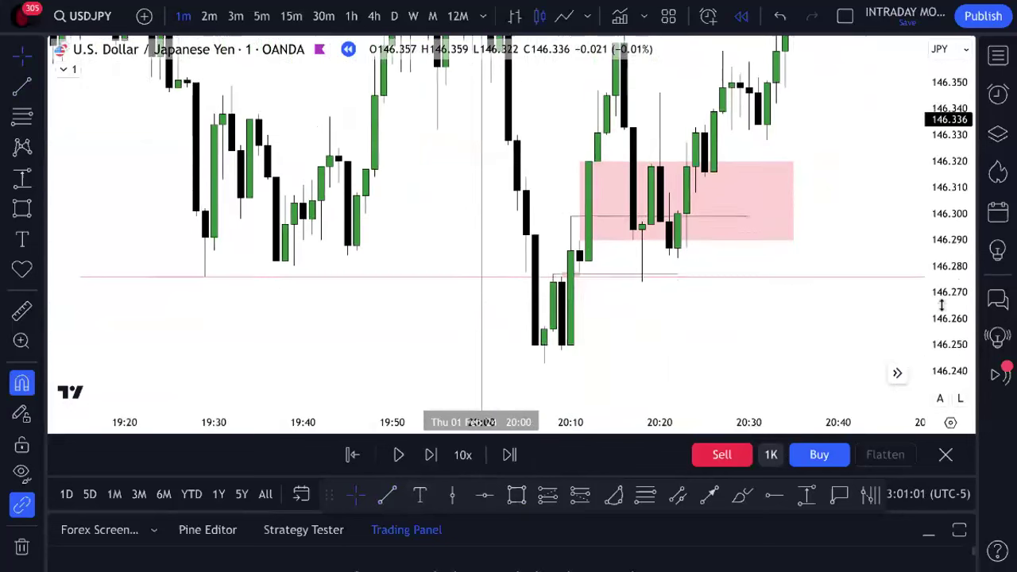
pyautogui.scroll(-1, 777, 331)
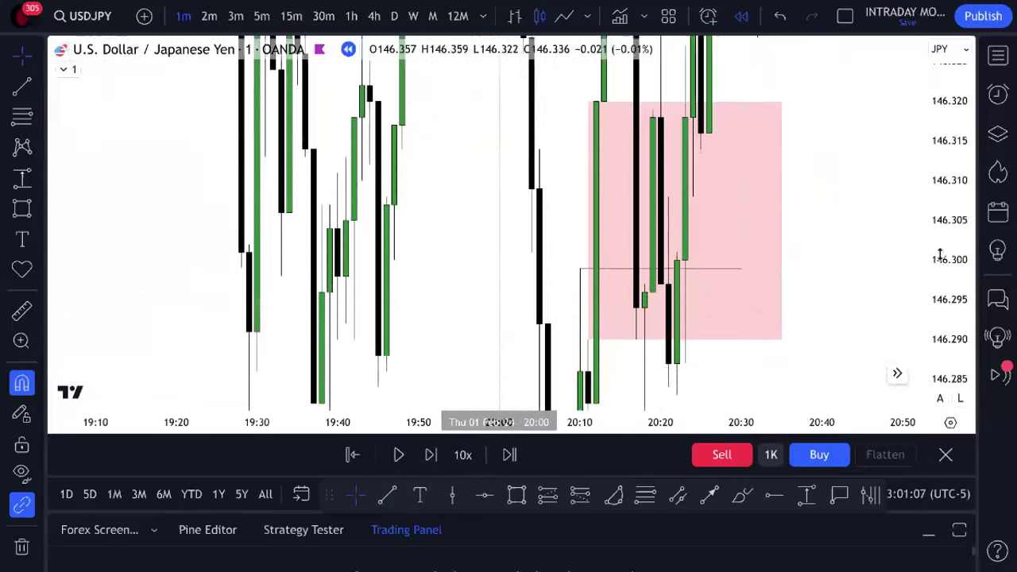
# - Extend the small gap's rectangle between 146.276 and 146.278 to about 20:25
pyautogui.scroll(2, 853, 272)
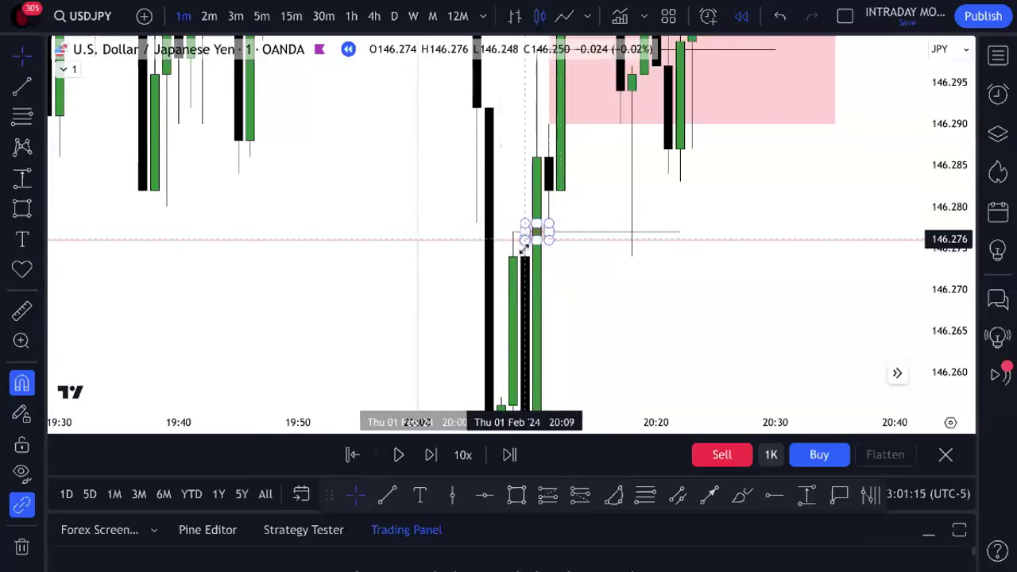
pyautogui.moveTo(549, 232); pyautogui.dragTo(716, 232)
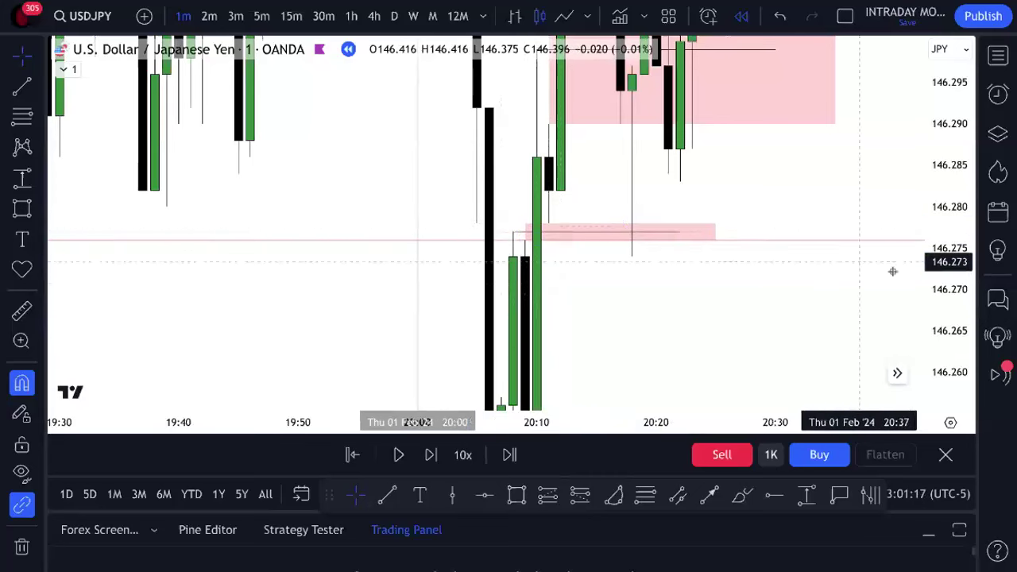
pyautogui.moveTo(936, 273); pyautogui.dragTo(935, 222)
pyautogui.moveTo(898, 173); pyautogui.dragTo(879, 188)
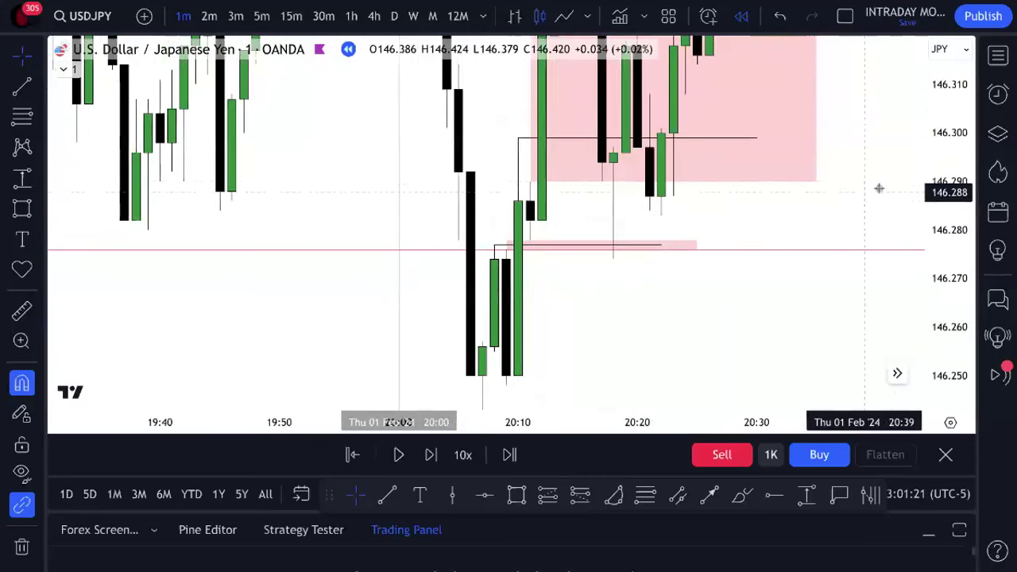
pyautogui.moveTo(922, 163); pyautogui.dragTo(818, 191)
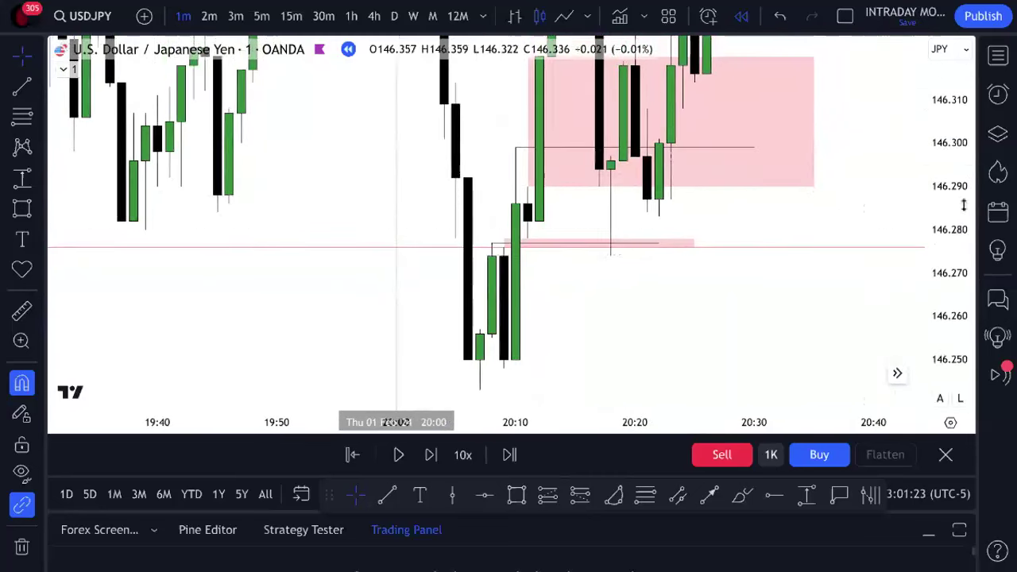
pyautogui.scroll(-3, 899, 193)
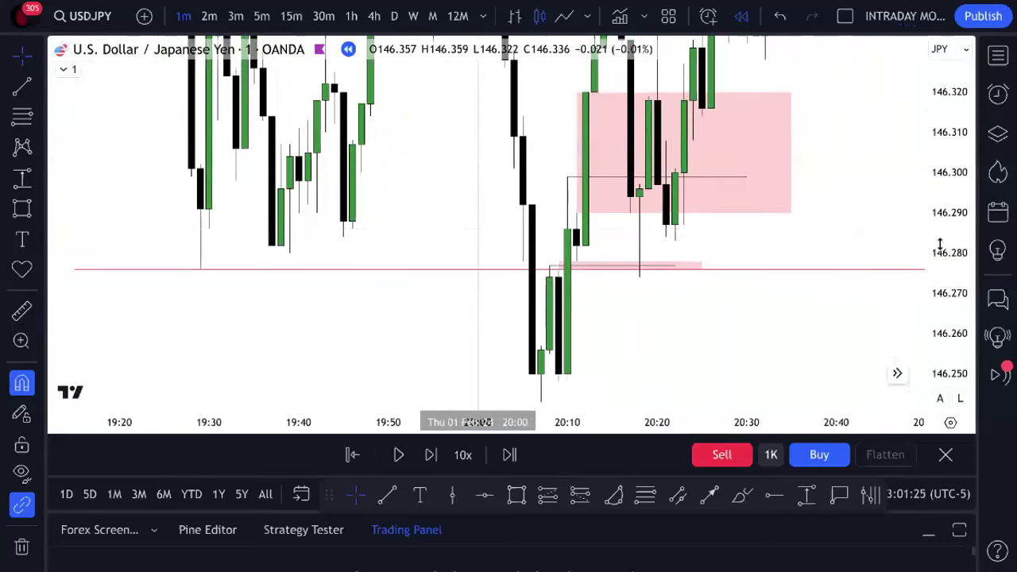
# - Examine the price action following the 20:18 low at the marked gaps, up to about 23:00 on 1 February
pyautogui.moveTo(940, 246); pyautogui.dragTo(845, 275)
pyautogui.moveTo(943, 280); pyautogui.dragTo(866, 295)
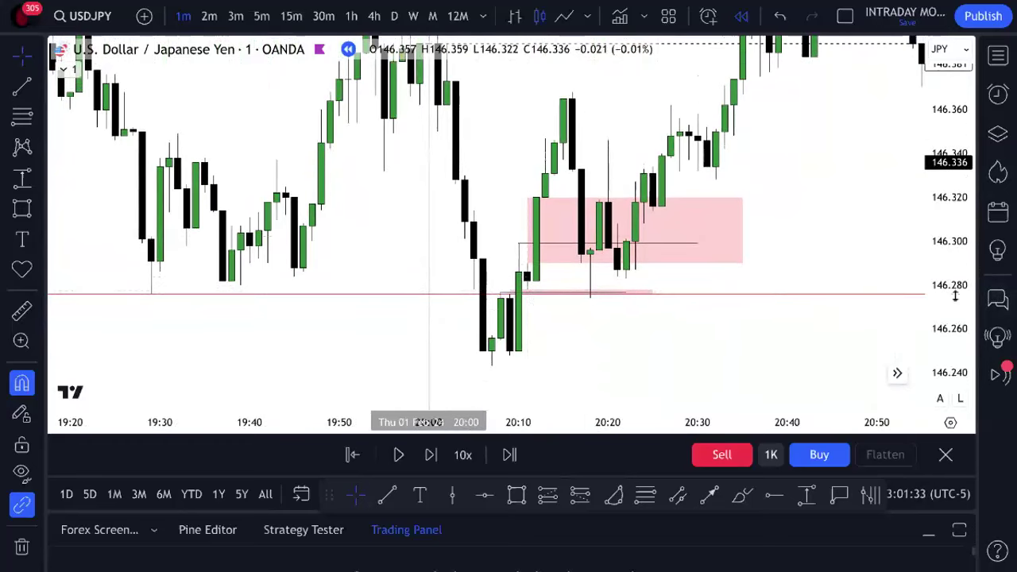
pyautogui.moveTo(956, 295); pyautogui.dragTo(943, 230)
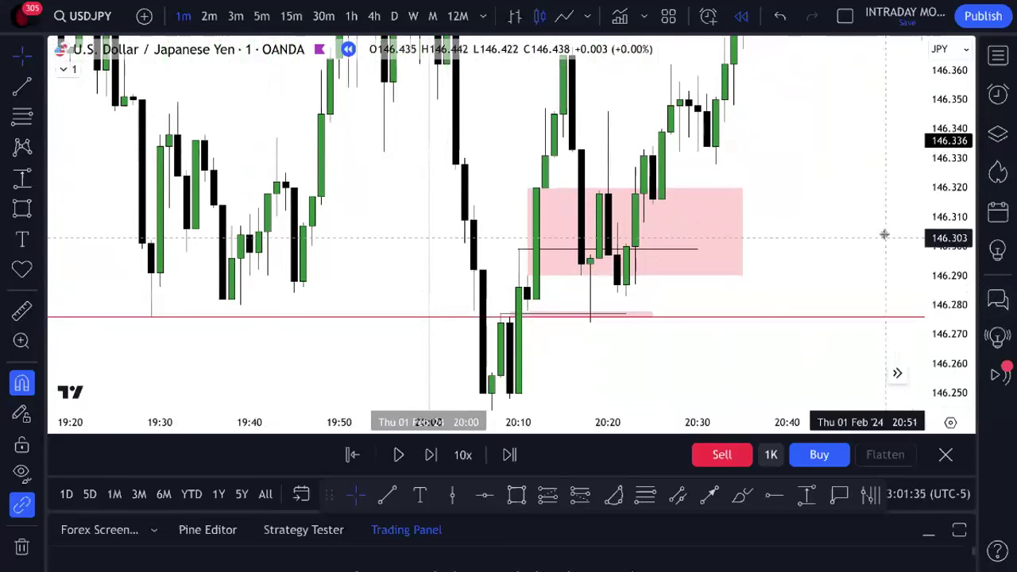
pyautogui.scroll(-3, 883, 232)
pyautogui.hscroll(2, 880, 236)
pyautogui.hscroll(2, 834, 270)
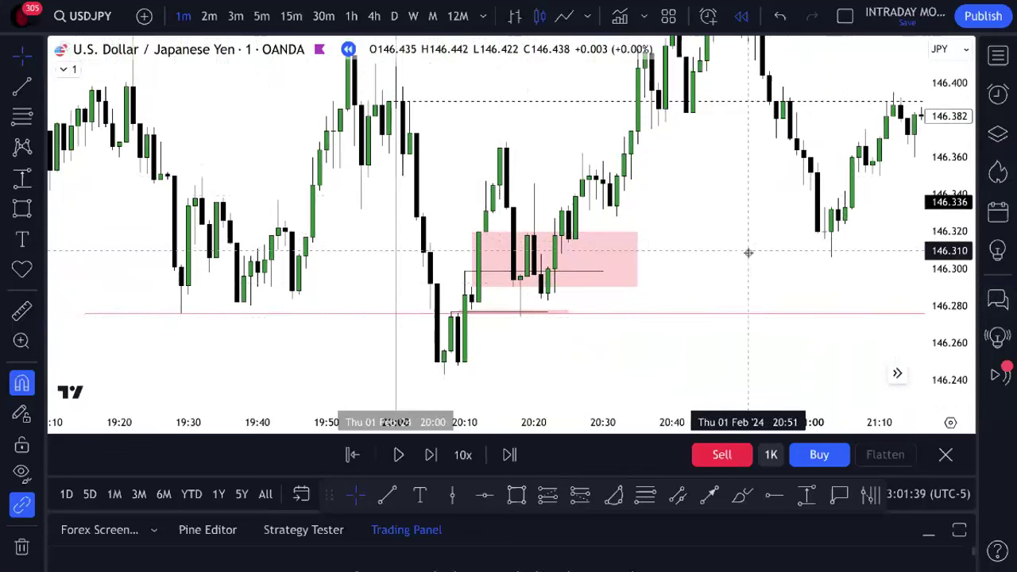
pyautogui.scroll(-2, 749, 252)
pyautogui.hscroll(-2, 800, 252)
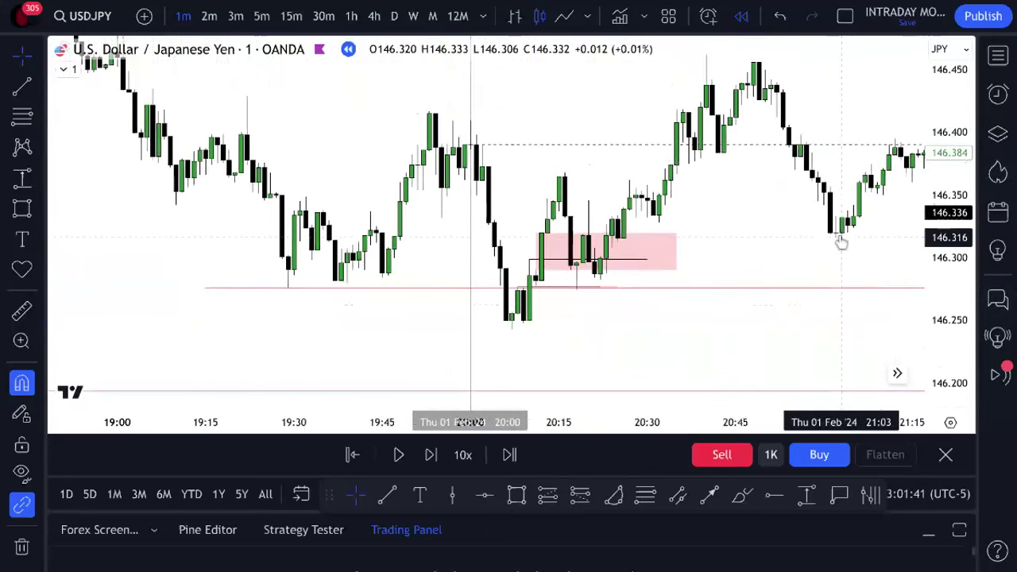
pyautogui.scroll(-2, 840, 241)
pyautogui.hscroll(2, 733, 272)
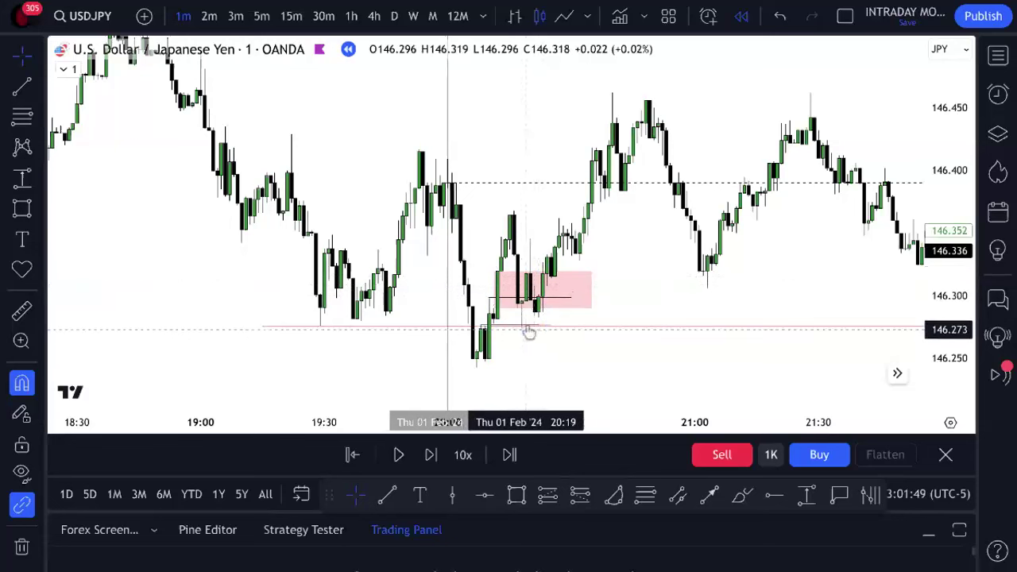
pyautogui.hscroll(5, 715, 284)
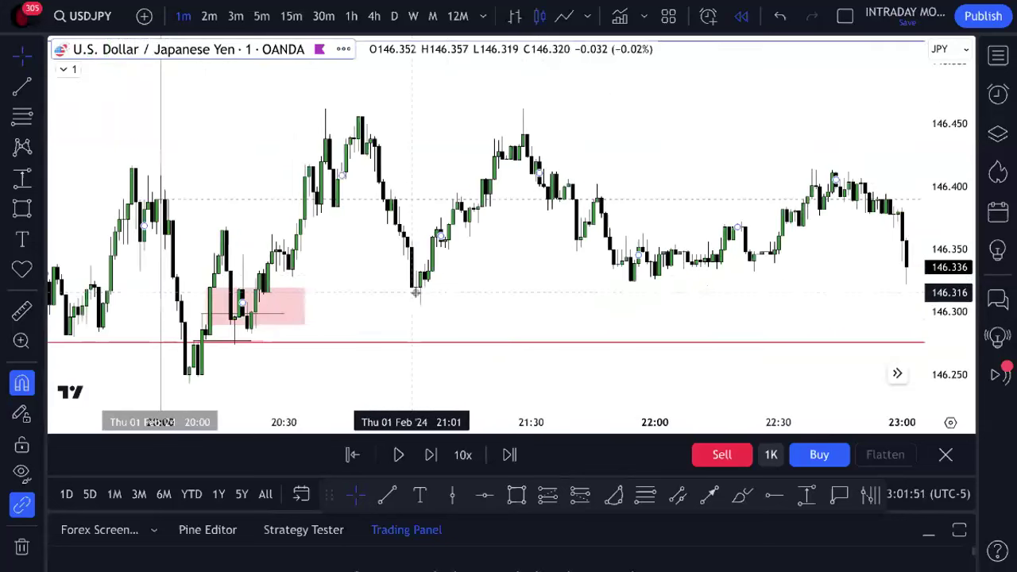
pyautogui.scroll(-2, 801, 279)
pyautogui.scroll(-3, 804, 279)
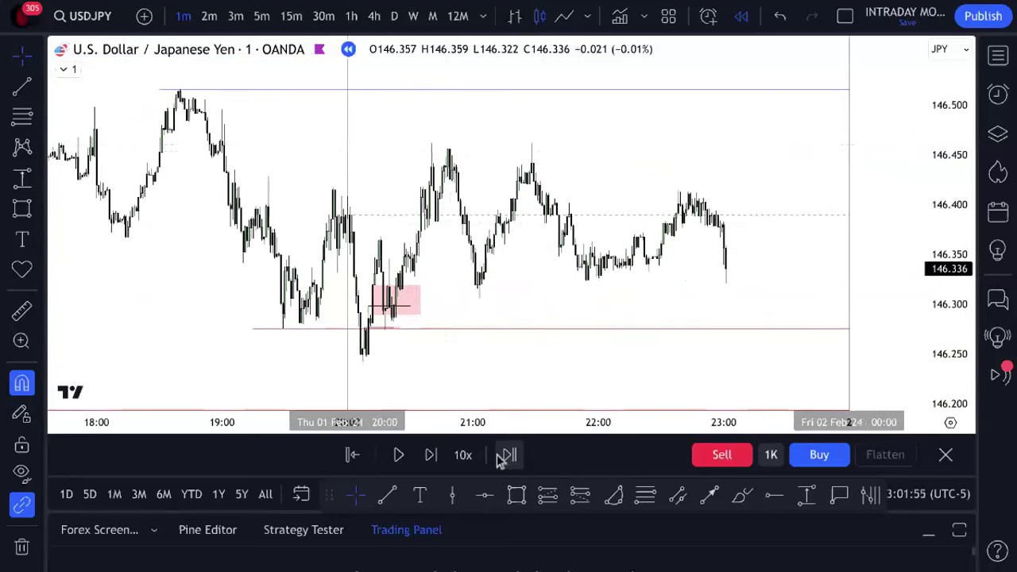
# - Replay the 1-minute candles past the 2 February 00:00 line and pause the replay
pyautogui.click(431, 459)
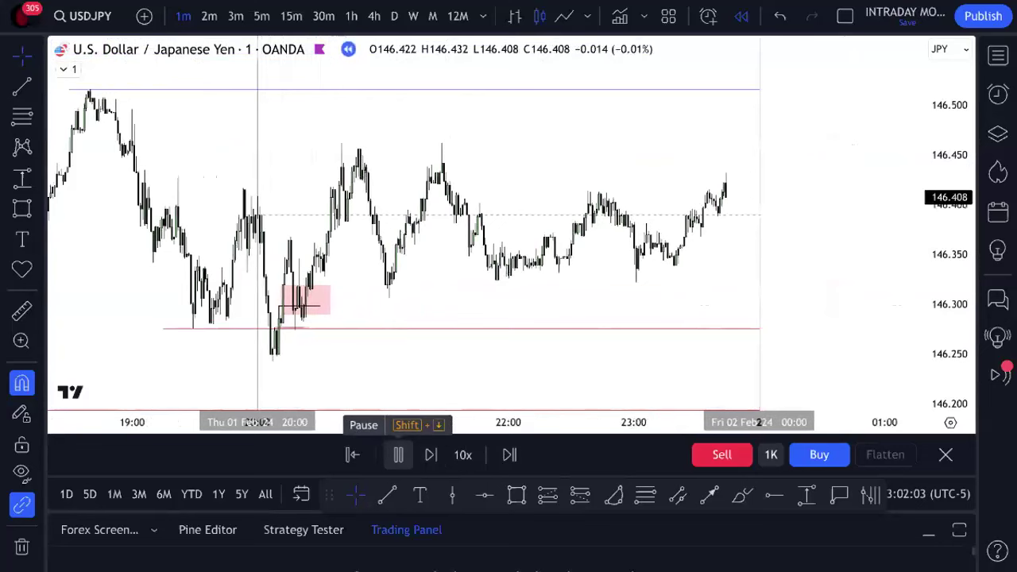
pyautogui.scroll(-3, 959, 269)
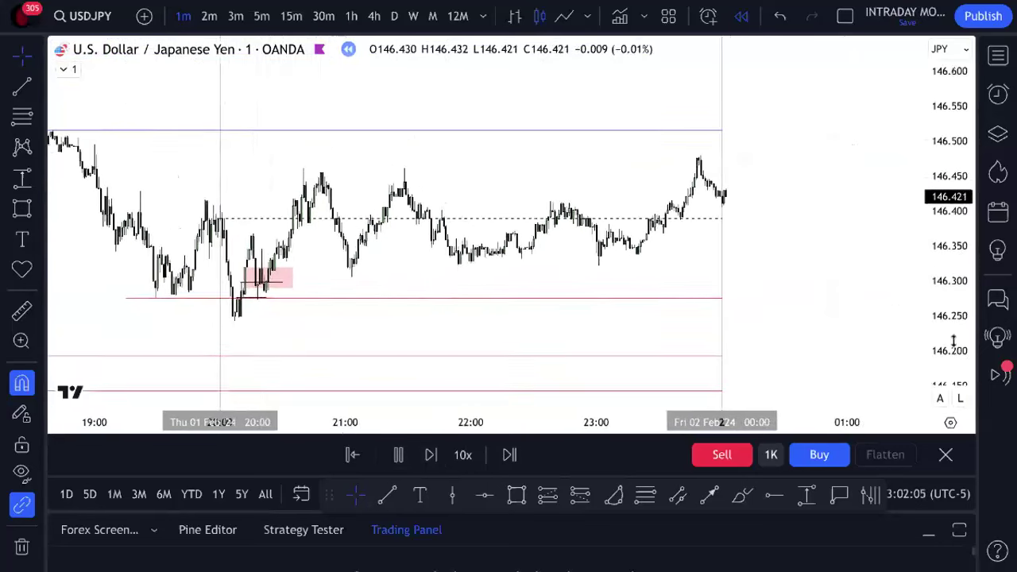
pyautogui.scroll(-3, 922, 263)
pyautogui.scroll(-3, 878, 230)
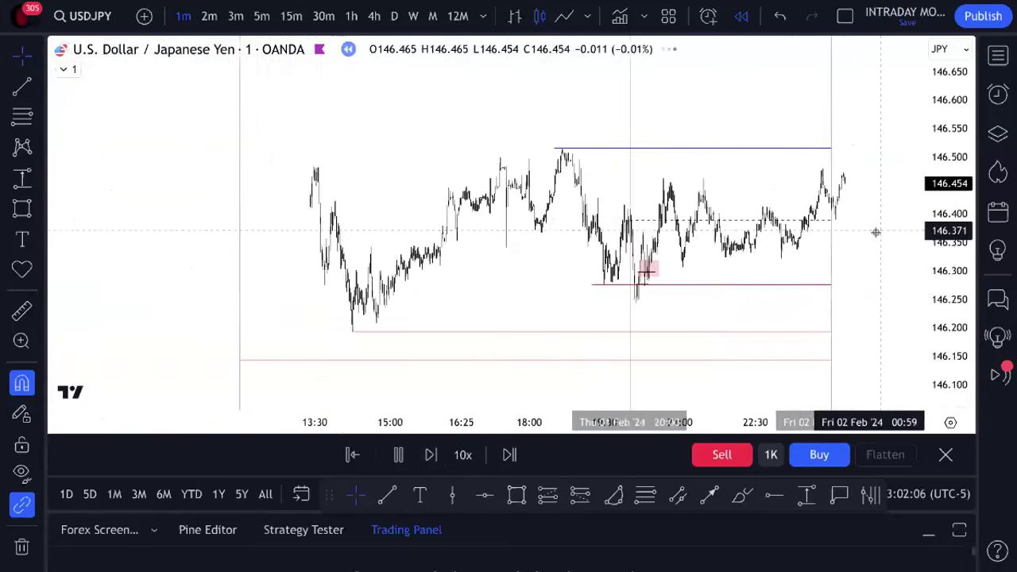
pyautogui.click(399, 455)
# - Extend the blue session-high line to about 01:30 on 2 February and play the replay briefly
pyautogui.moveTo(763, 191); pyautogui.dragTo(842, 196)
pyautogui.click(777, 186)
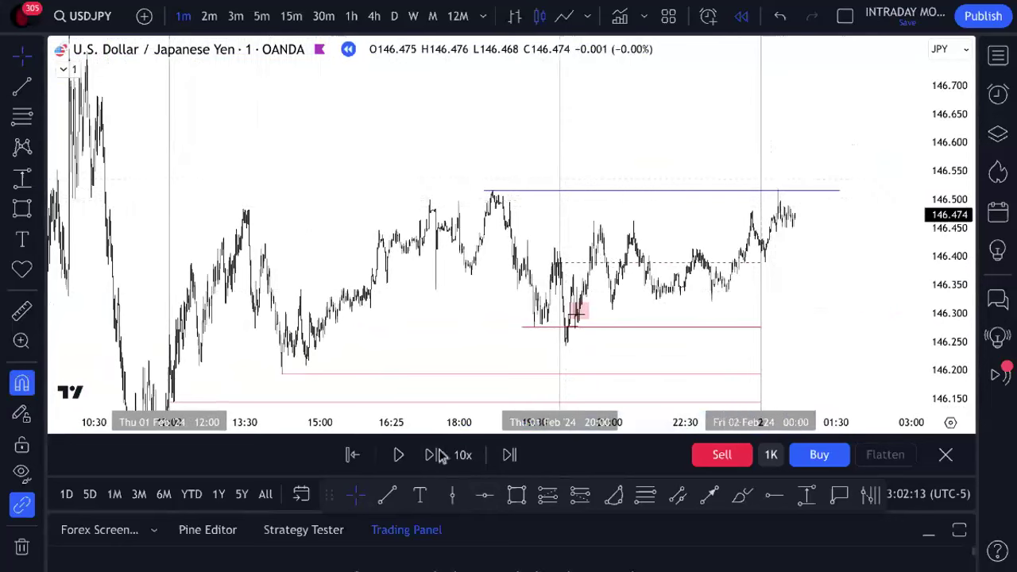
pyautogui.click(399, 455)
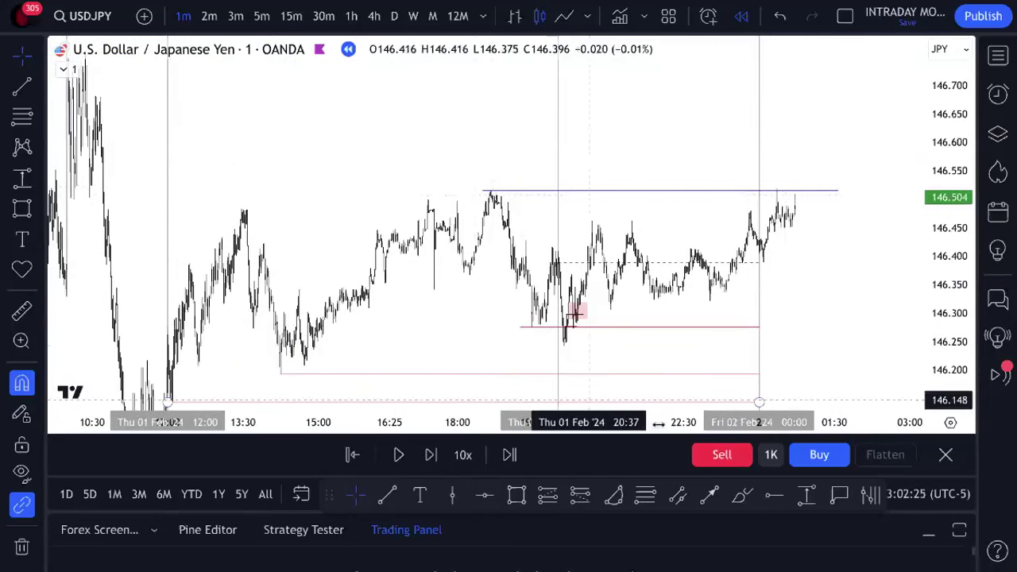
# - Brush the decline from the blue line's high and the recovery back above it in red, and undo the strokes
pyautogui.click(736, 497)
pyautogui.moveTo(491, 196)
pyautogui.mouseDown()
pyautogui.moveTo(516, 223)
pyautogui.moveTo(568, 340)
pyautogui.moveTo(538, 305)
pyautogui.moveTo(574, 302)
pyautogui.moveTo(556, 248)
pyautogui.moveTo(573, 228)
pyautogui.mouseUp()
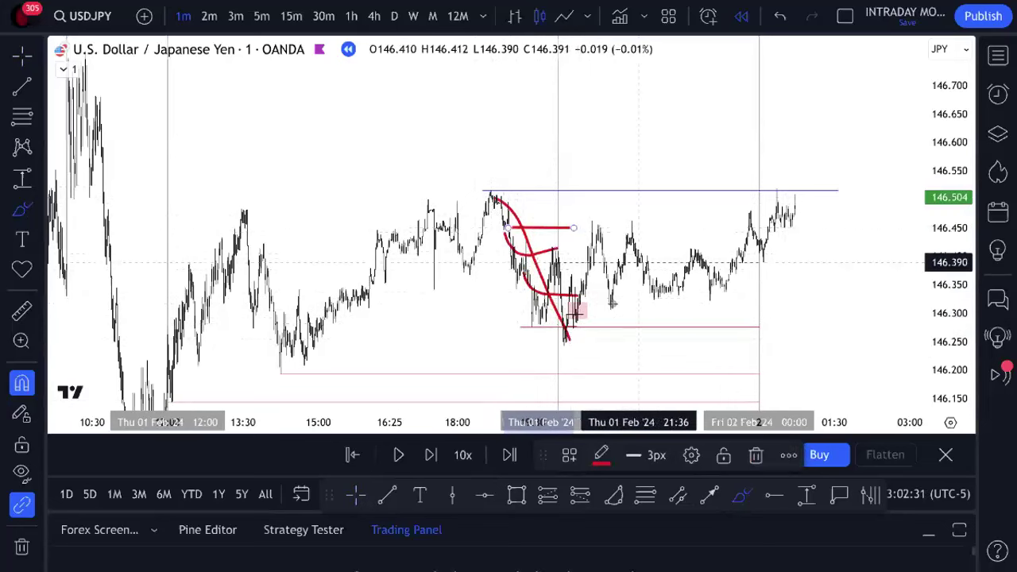
pyautogui.moveTo(571, 345)
pyautogui.mouseDown()
pyautogui.moveTo(584, 300)
pyautogui.moveTo(738, 260)
pyautogui.moveTo(809, 171)
pyautogui.mouseUp()
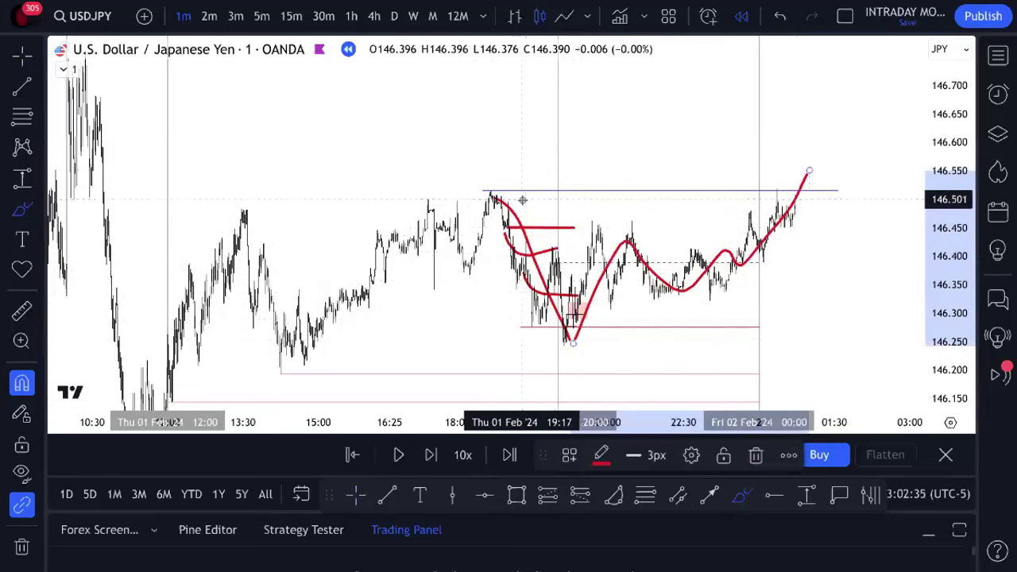
pyautogui.moveTo(503, 198); pyautogui.dragTo(497, 200)
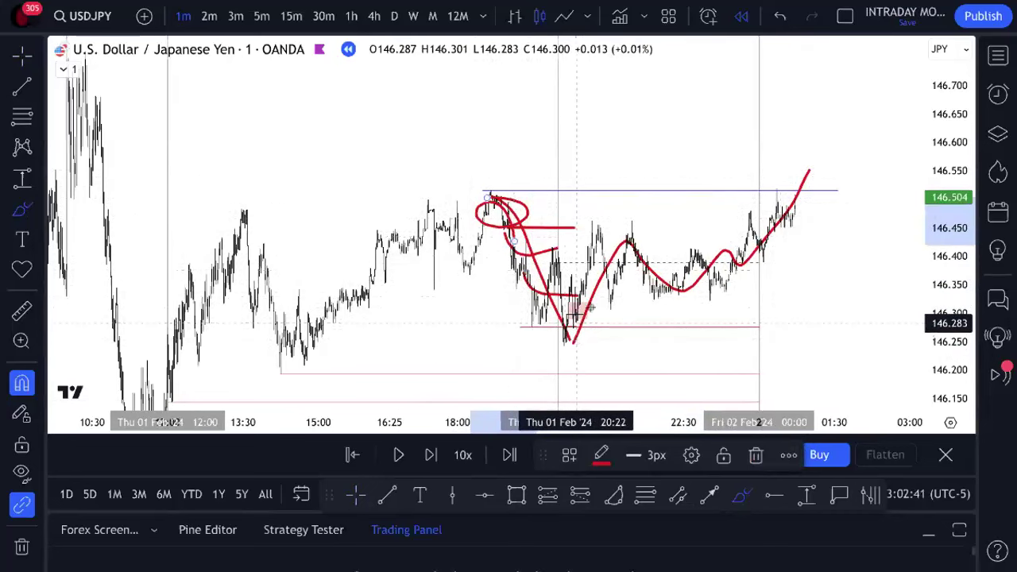
pyautogui.click(779, 16)
pyautogui.click(779, 16)
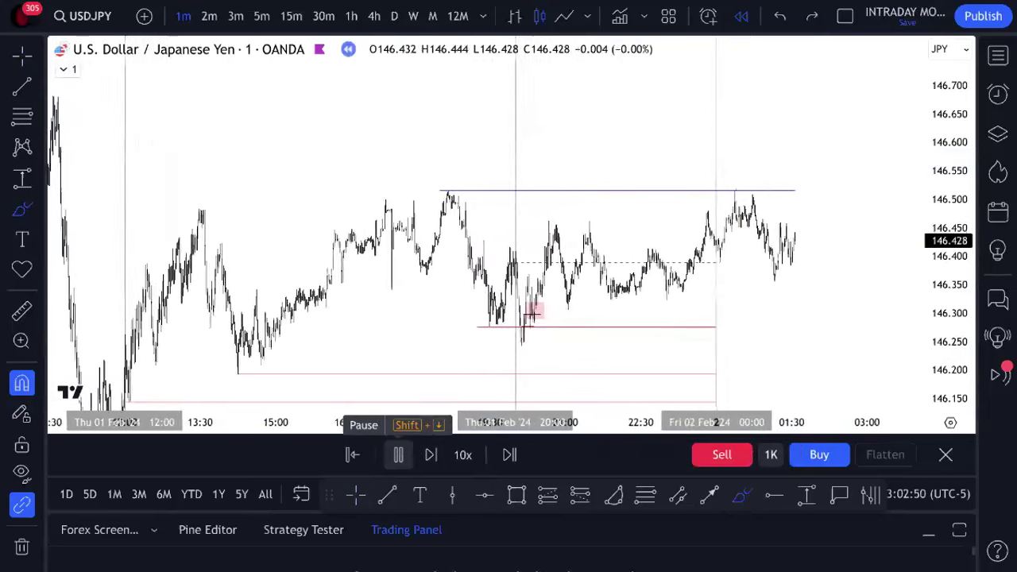
# - Switch the chart to the 5-minute timeframe and replay it past 09:00 on 2 February
pyautogui.click(398, 454)
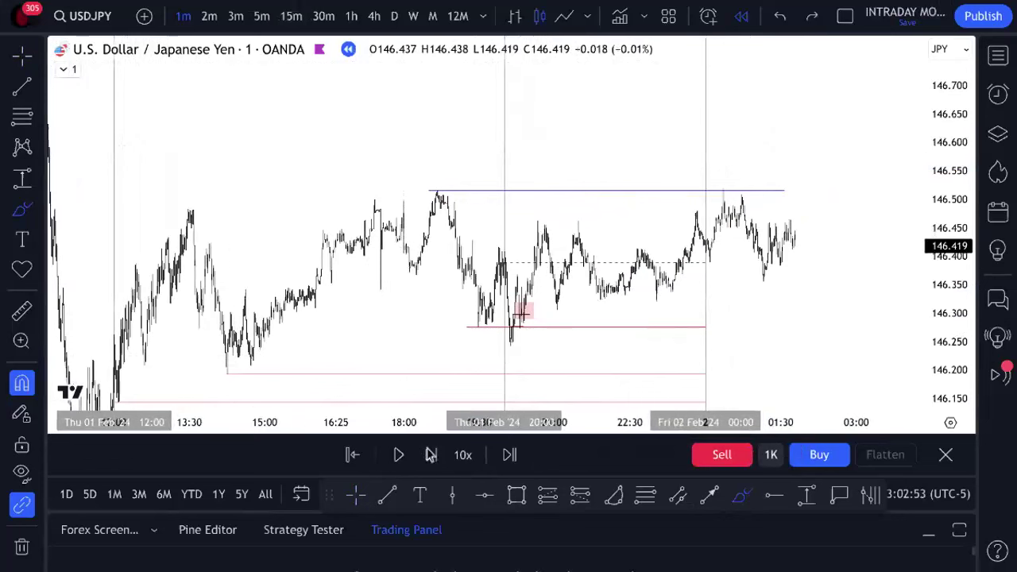
pyautogui.click(265, 16)
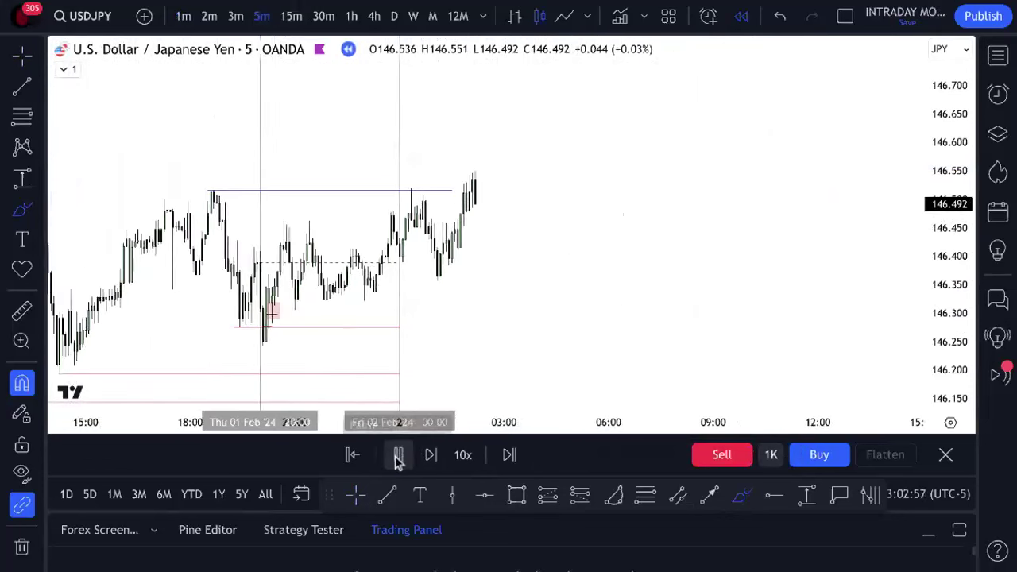
pyautogui.scroll(-5, 813, 199)
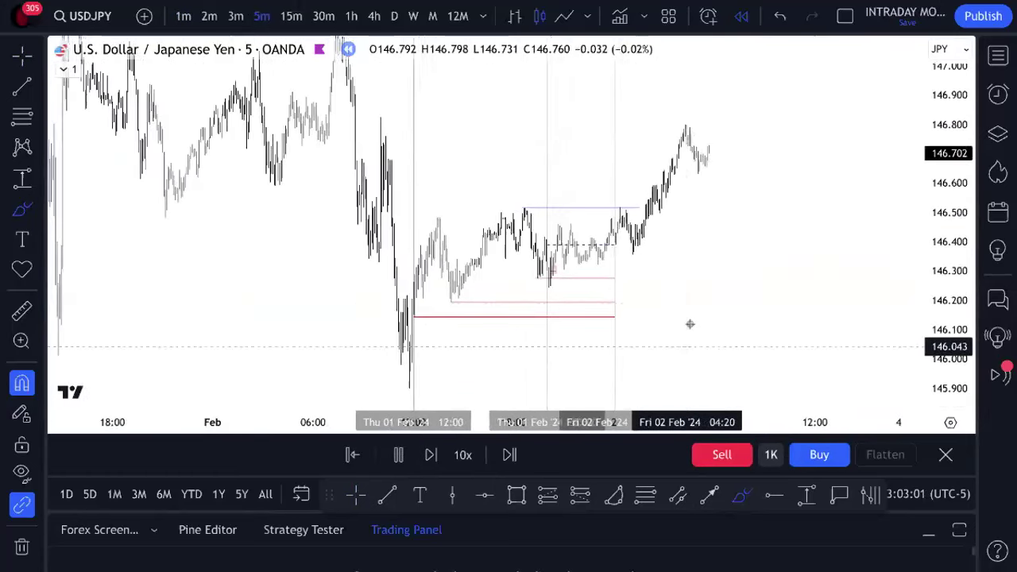
pyautogui.scroll(2, 658, 304)
pyautogui.scroll(1, 659, 303)
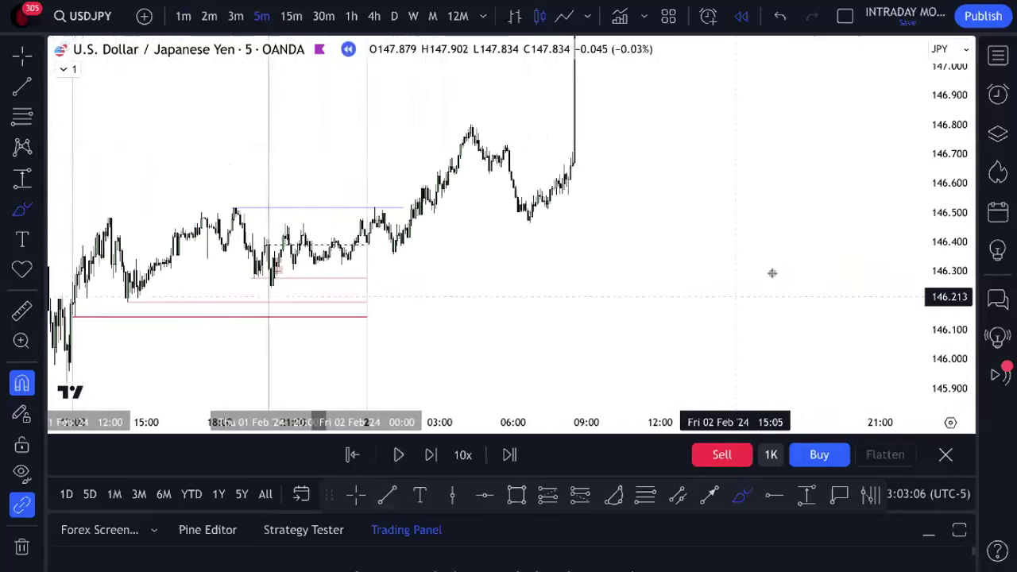
pyautogui.scroll(-3, 820, 237)
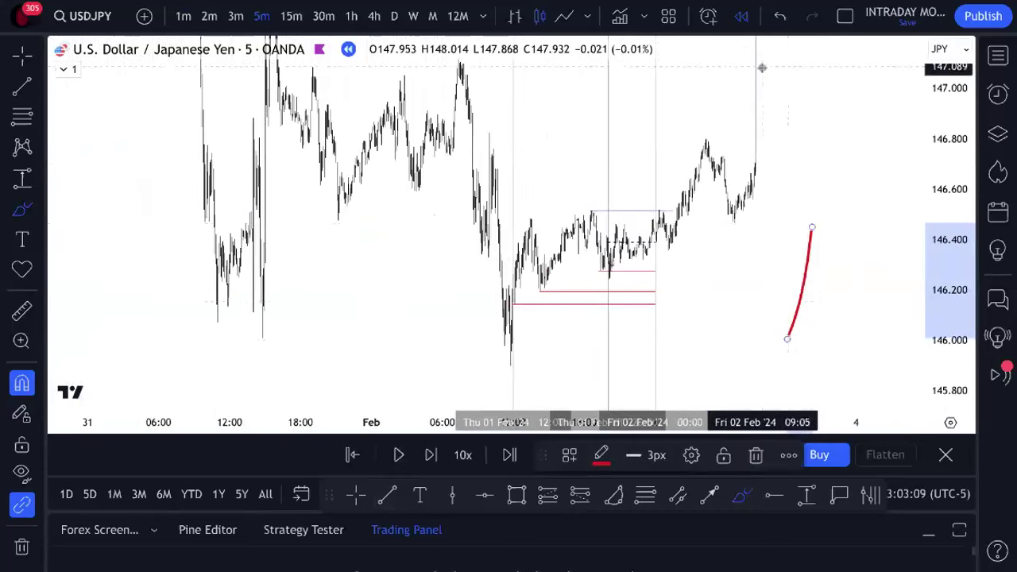
# - Remove the stray brush stroke, return to the cross cursor and rescale the chart to show the full 2 February rally
pyautogui.click(355, 494)
pyautogui.moveTo(854, 201); pyautogui.dragTo(776, 295)
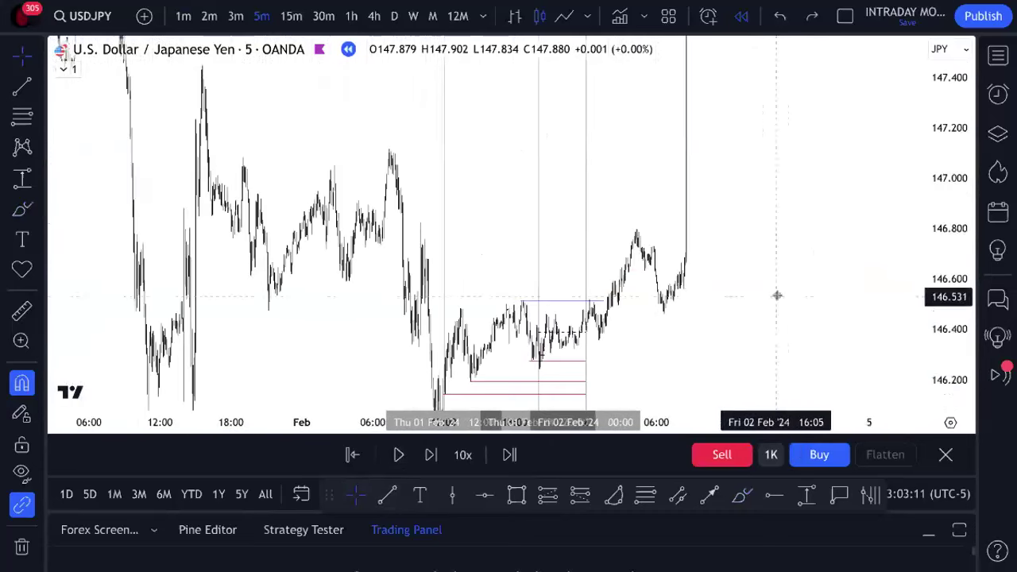
pyautogui.moveTo(964, 181); pyautogui.dragTo(961, 245)
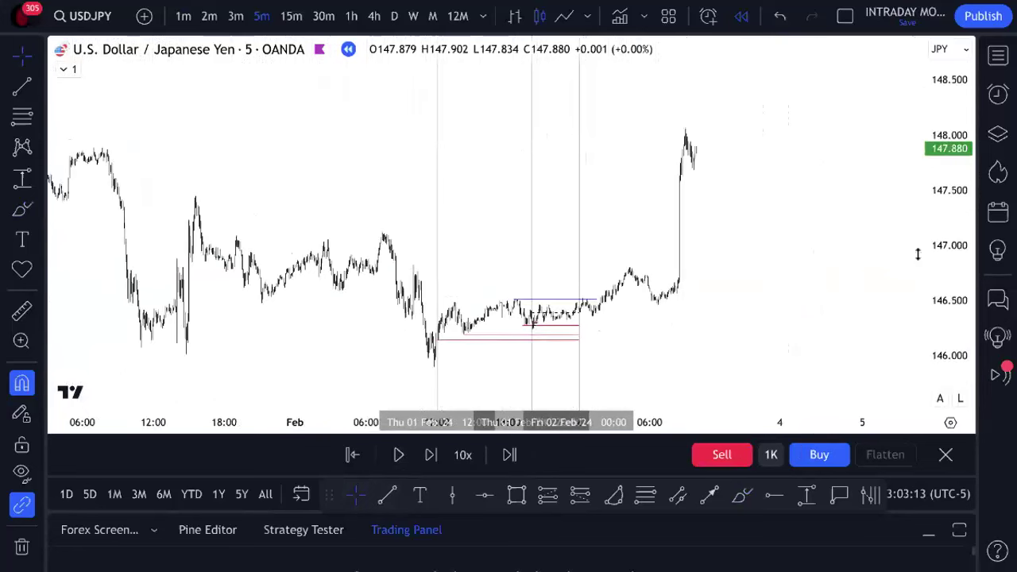
pyautogui.moveTo(965, 314); pyautogui.dragTo(963, 250)
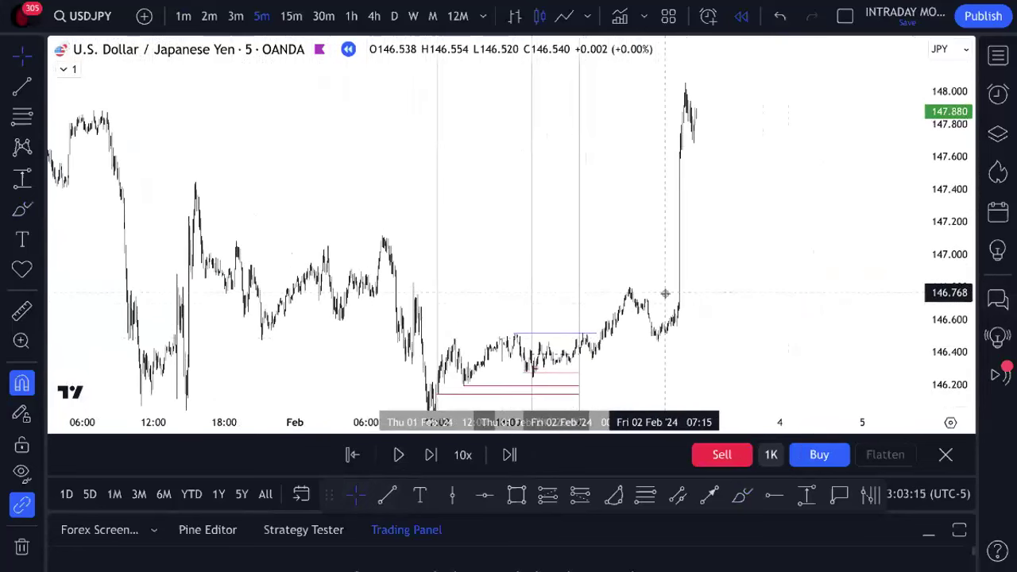
# - Switch to the 2024 Asian Session Model Tracking sheet and tick every target from 10 to 40 pips for the 2/1/24 trade
pyautogui.click(751, 13)
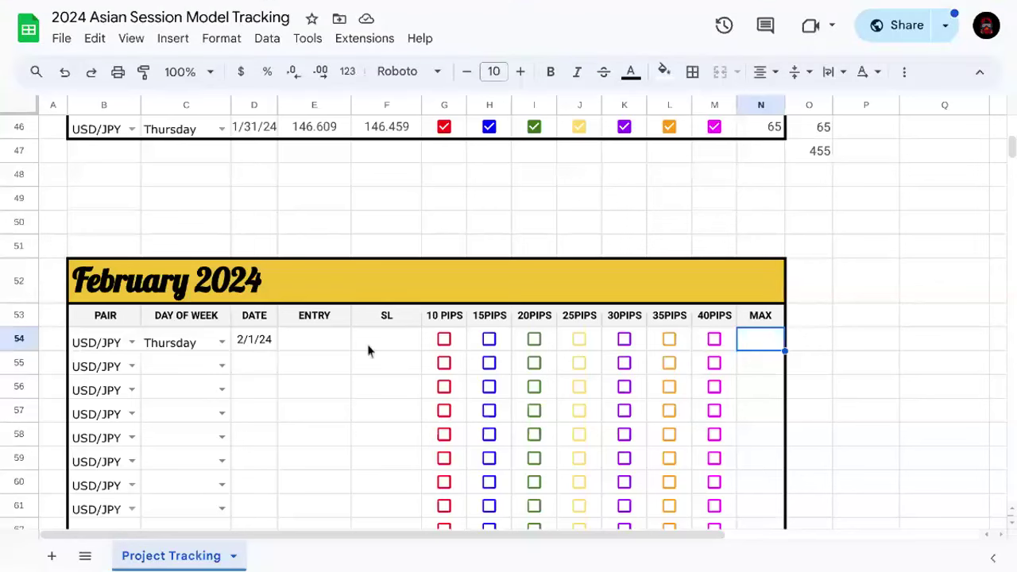
pyautogui.click(367, 344)
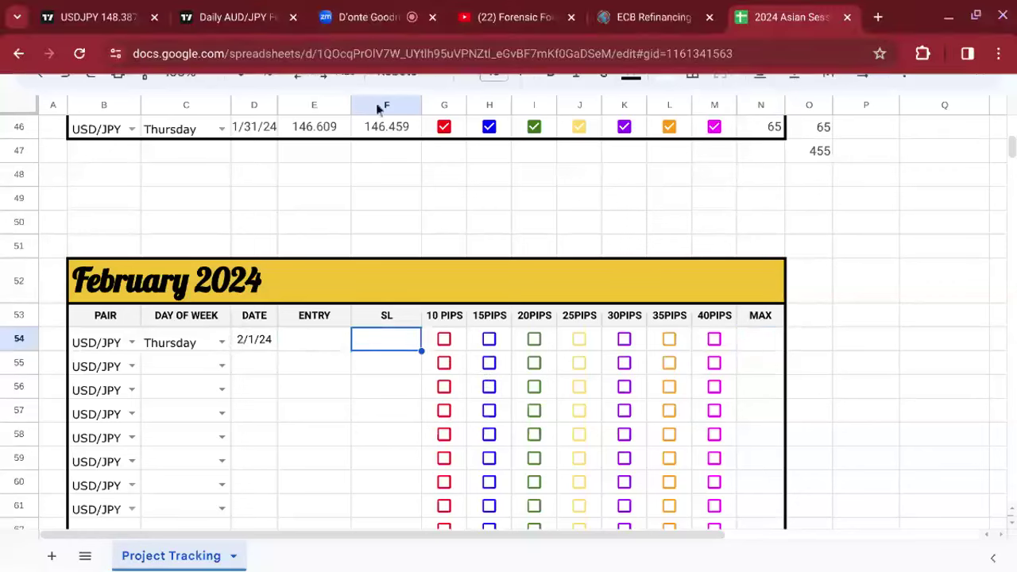
pyautogui.click(714, 339)
pyautogui.click(669, 339)
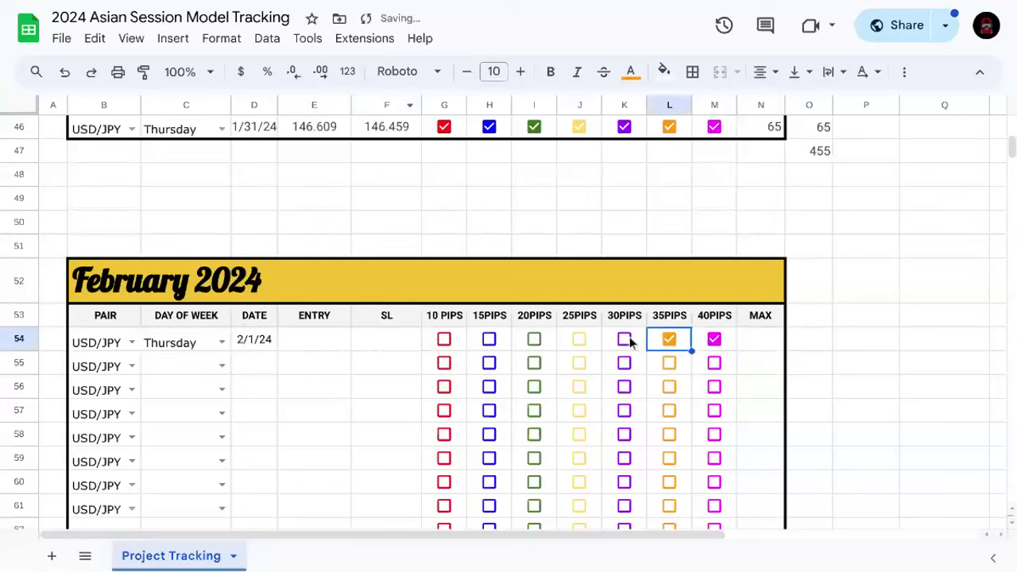
pyautogui.click(624, 339)
pyautogui.click(580, 341)
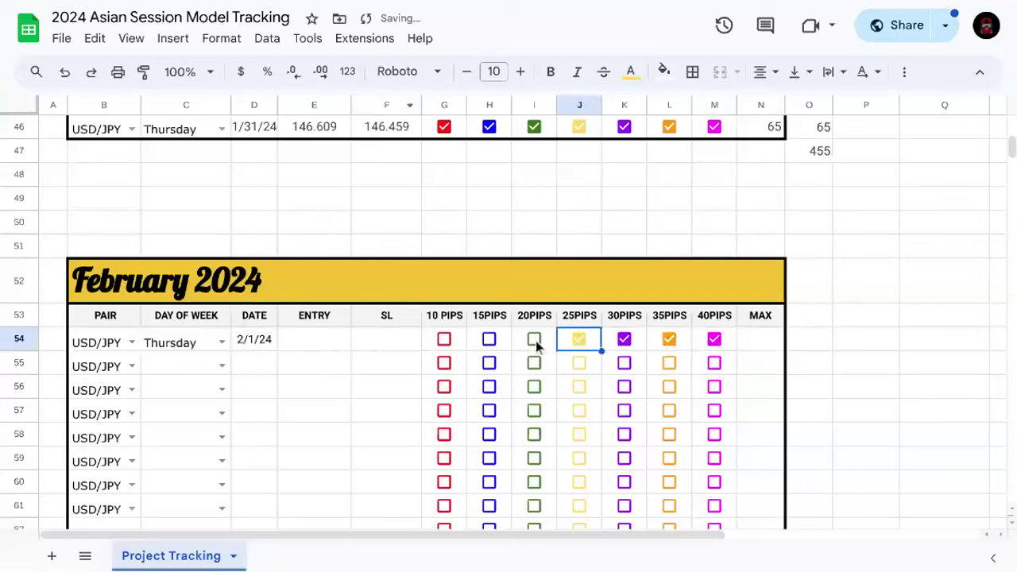
pyautogui.click(534, 339)
pyautogui.click(489, 339)
pyautogui.click(444, 339)
# - Switch back to the USDJPY TradingView chart, set the 1-minute timeframe and return to the 1 February 20:00 open
pyautogui.moveTo(311, 6)
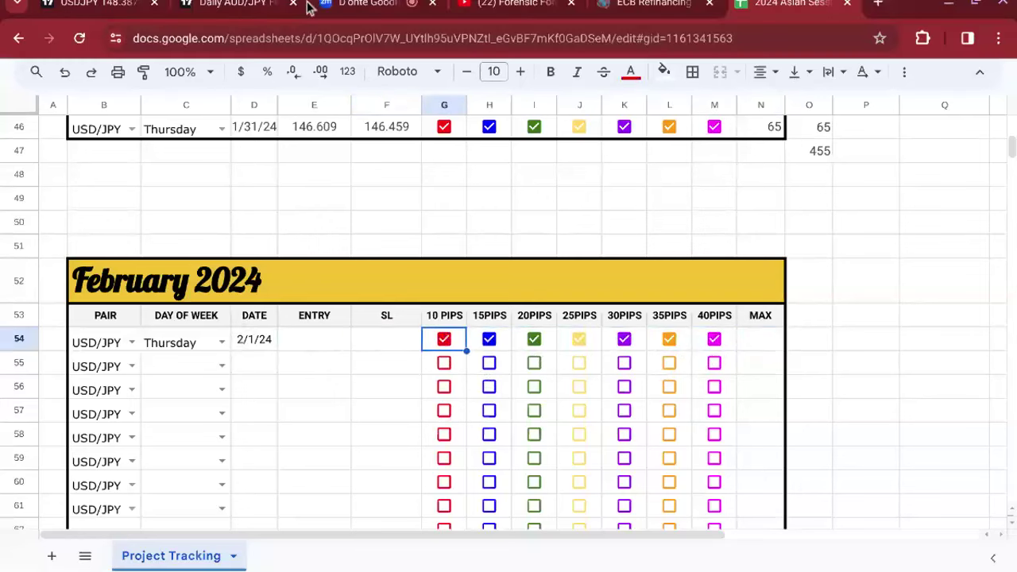
pyautogui.click(135, 18)
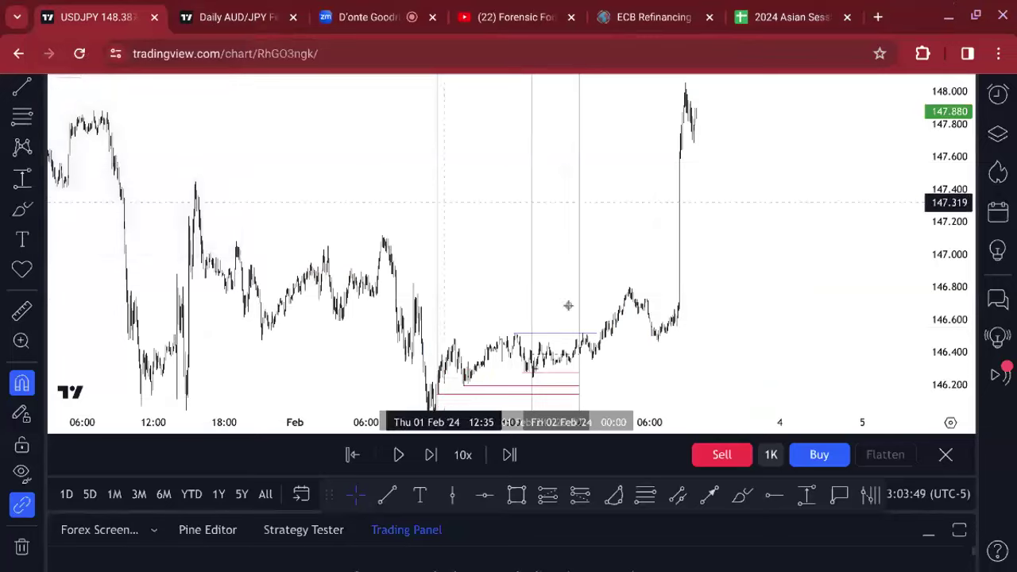
pyautogui.hscroll(-10, 606, 310)
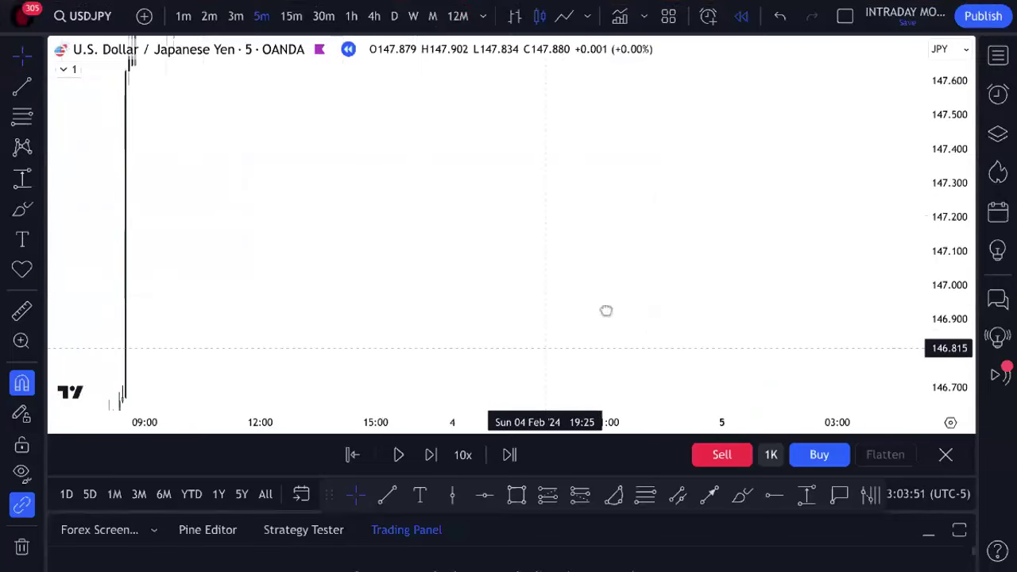
pyautogui.hscroll(-5, 675, 332)
pyautogui.scroll(2, 897, 371)
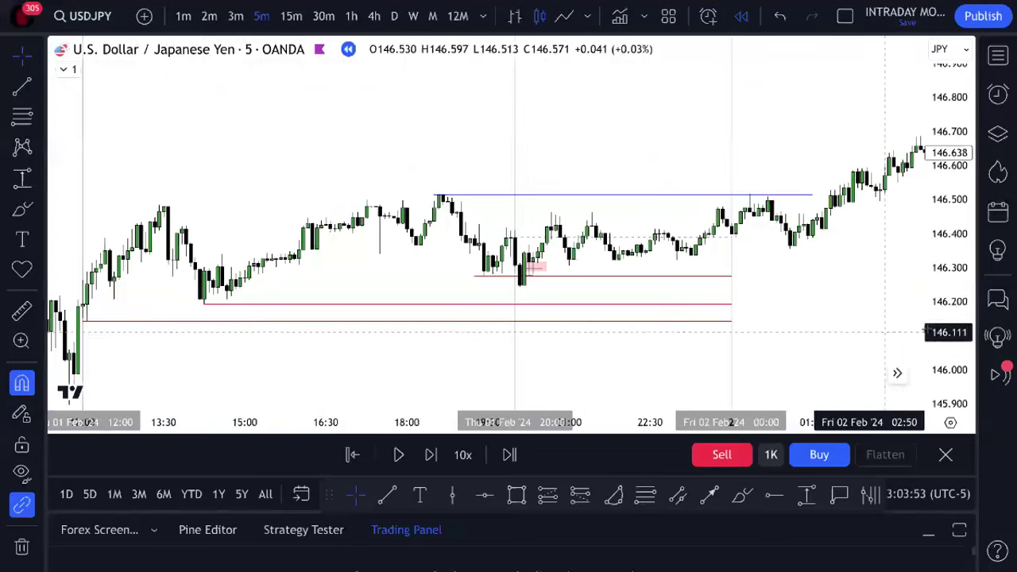
pyautogui.click(183, 17)
pyautogui.scroll(-5, 620, 163)
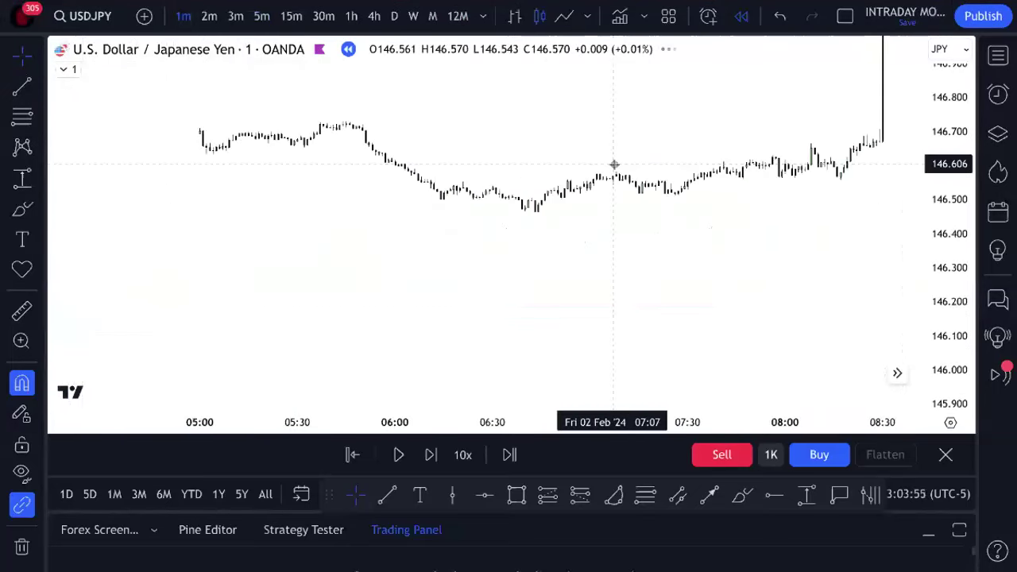
pyautogui.scroll(-5, 787, 216)
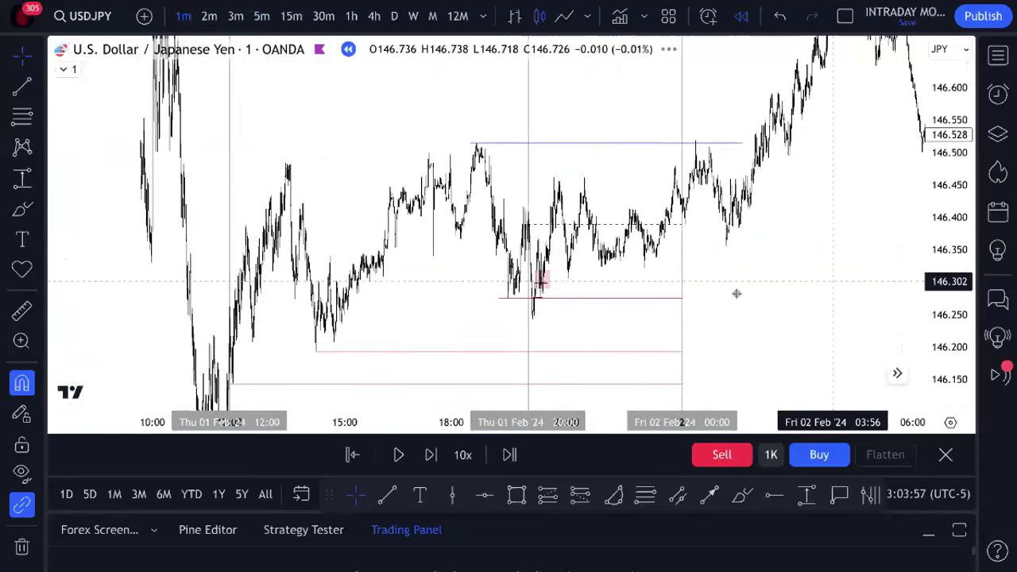
pyautogui.scroll(8, 737, 293)
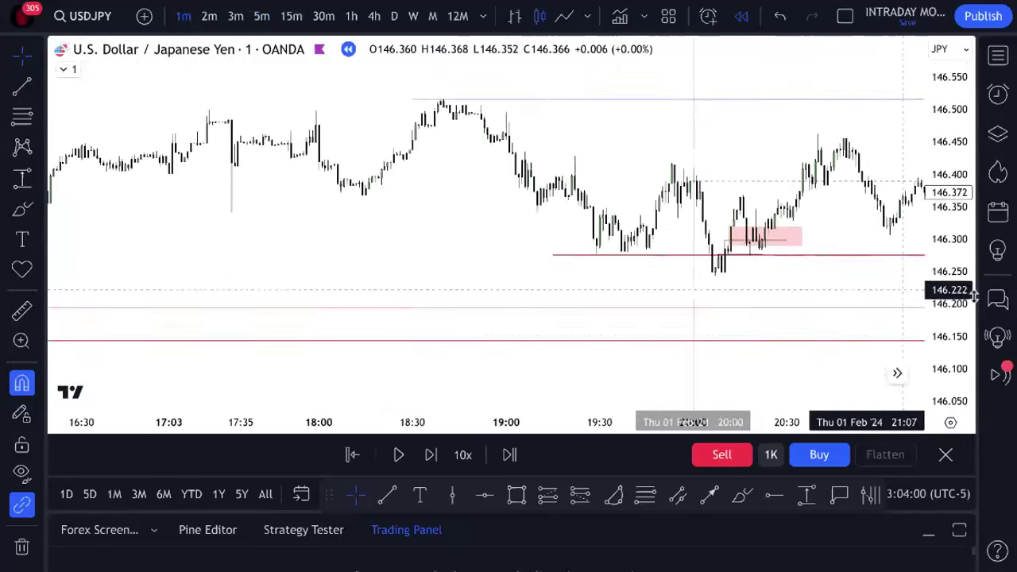
# - Switch to the 2024 Asian Session Model Tracking sheet and enter 146.278 as the entry price of the 2/1/24 trade
pyautogui.scroll(5, 854, 214)
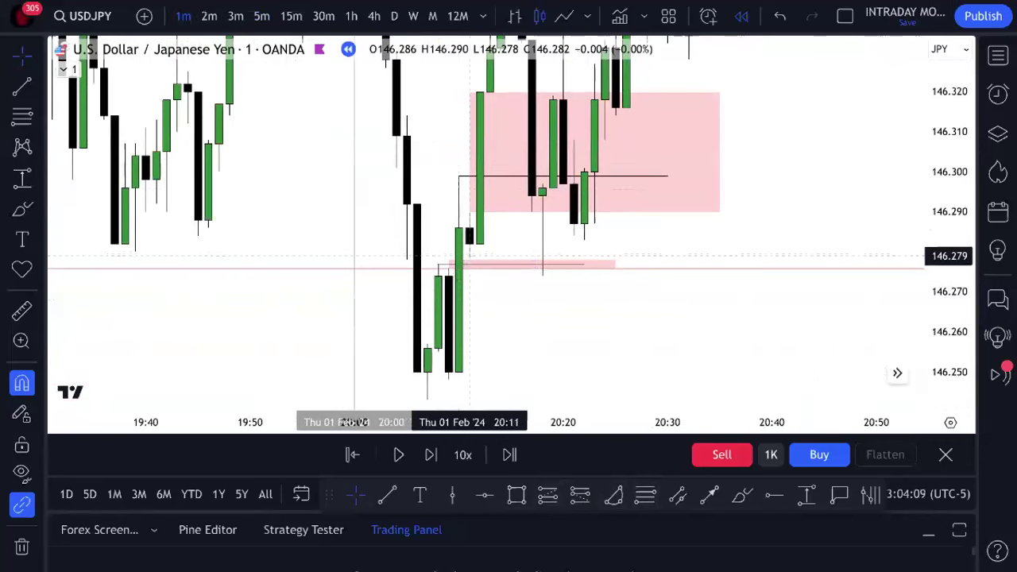
pyautogui.moveTo(530, 8)
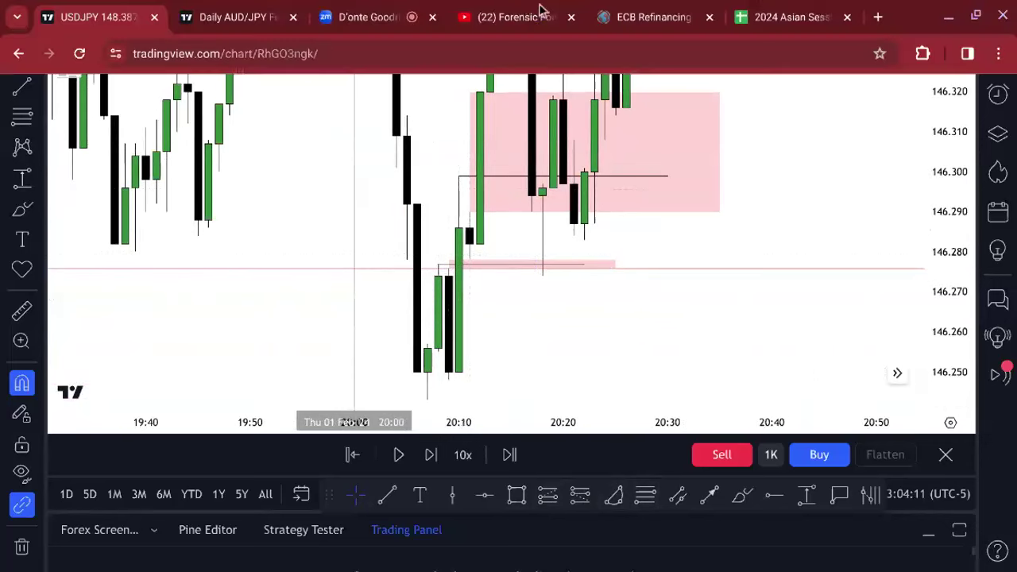
pyautogui.click(775, 14)
pyautogui.click(303, 338)
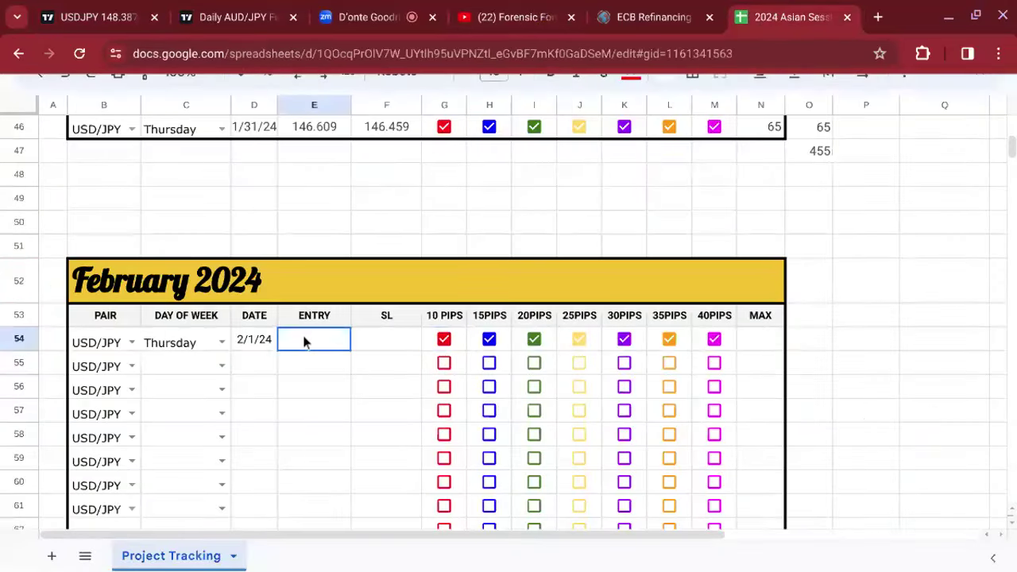
pyautogui.write('146.278')
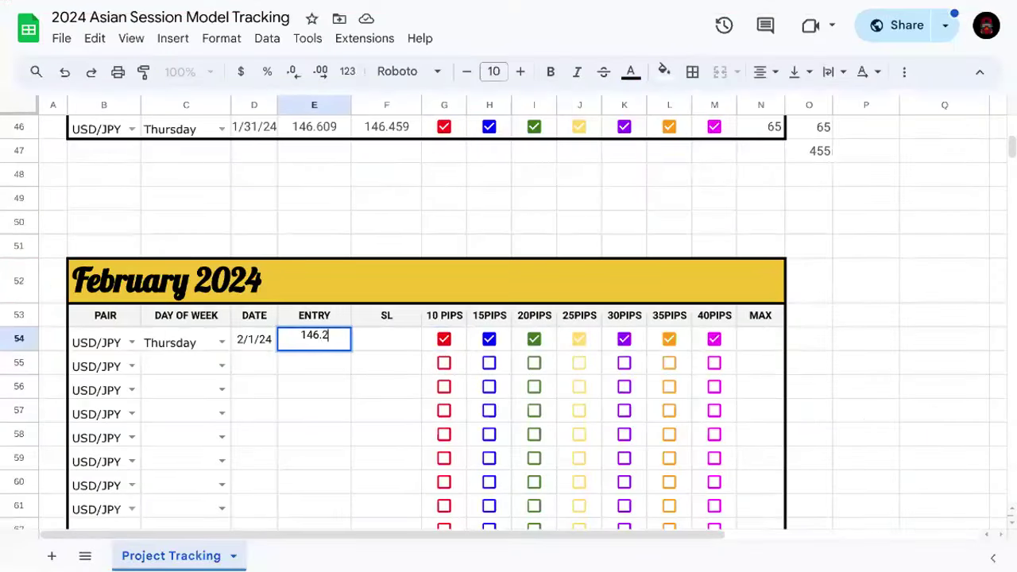
# - Switch back to the USDJPY chart and place a Long Position at 146.278 on the 20:11 candle with a 150-tick stop level
pyautogui.doubleClick(392, 339)
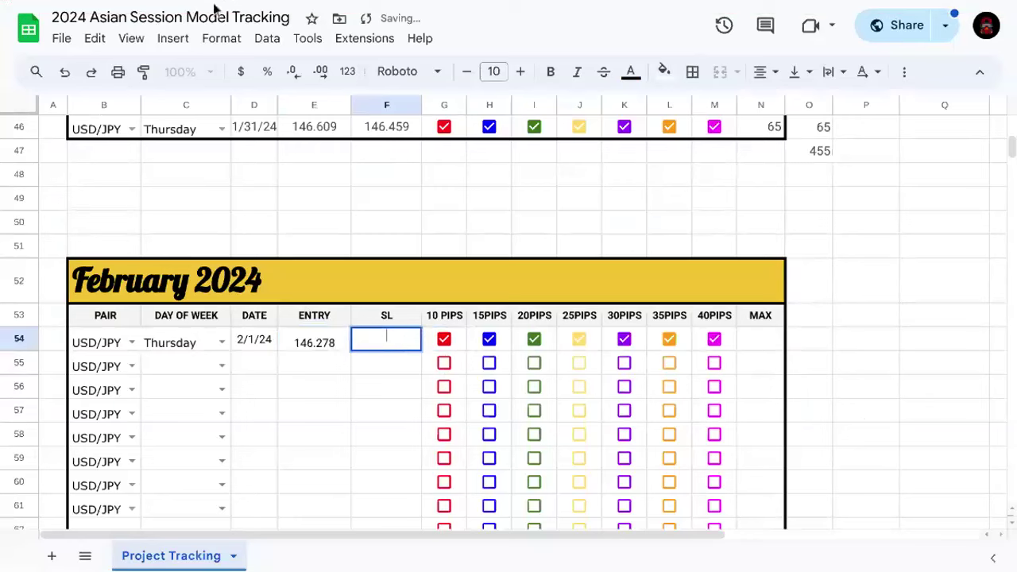
pyautogui.moveTo(199, 10)
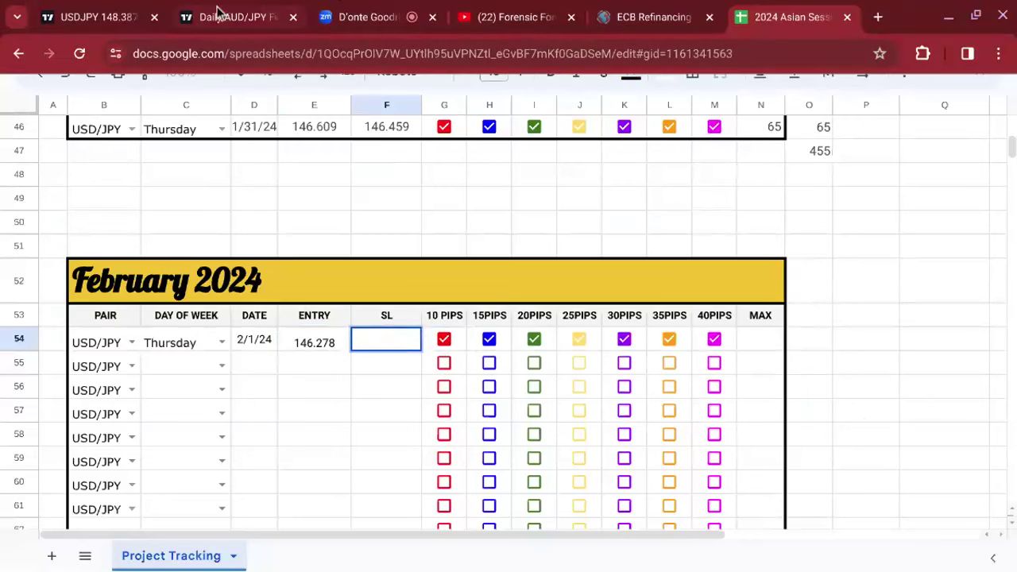
pyautogui.click(217, 11)
pyautogui.click(94, 17)
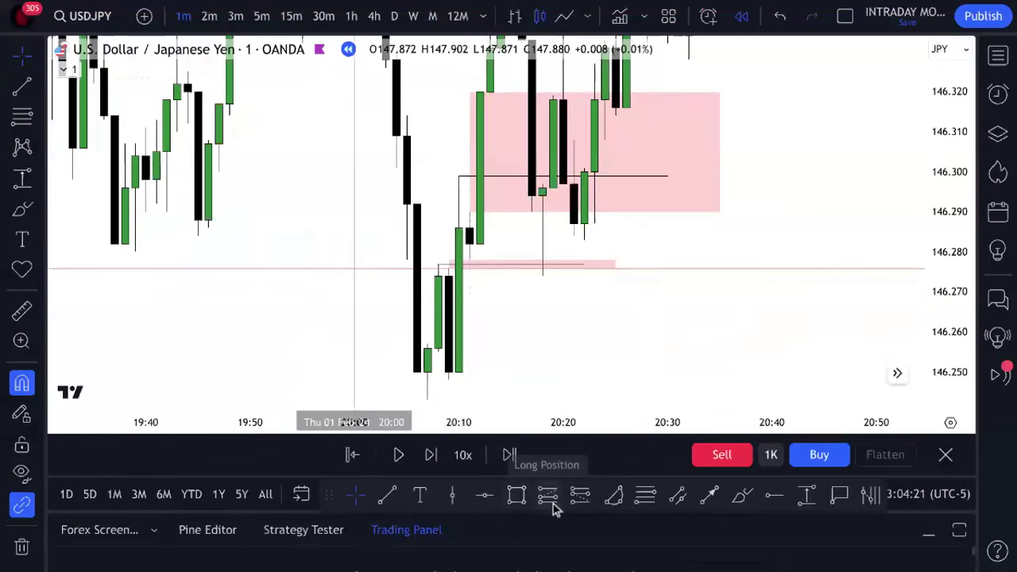
pyautogui.click(548, 495)
pyautogui.click(471, 261)
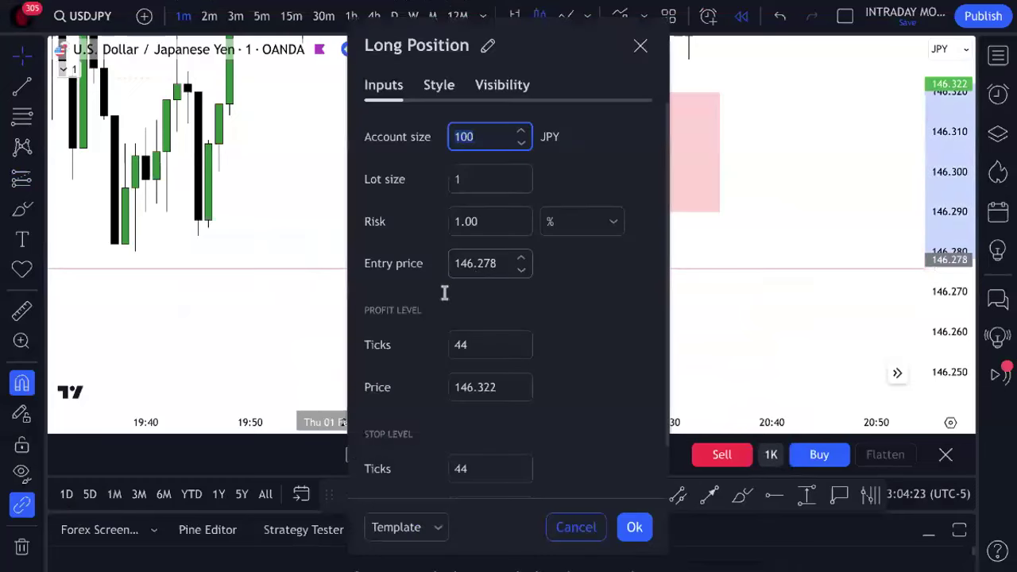
pyautogui.scroll(-1, 506, 435)
pyautogui.click(486, 408)
pyautogui.doubleClick(485, 408)
pyautogui.write('150')
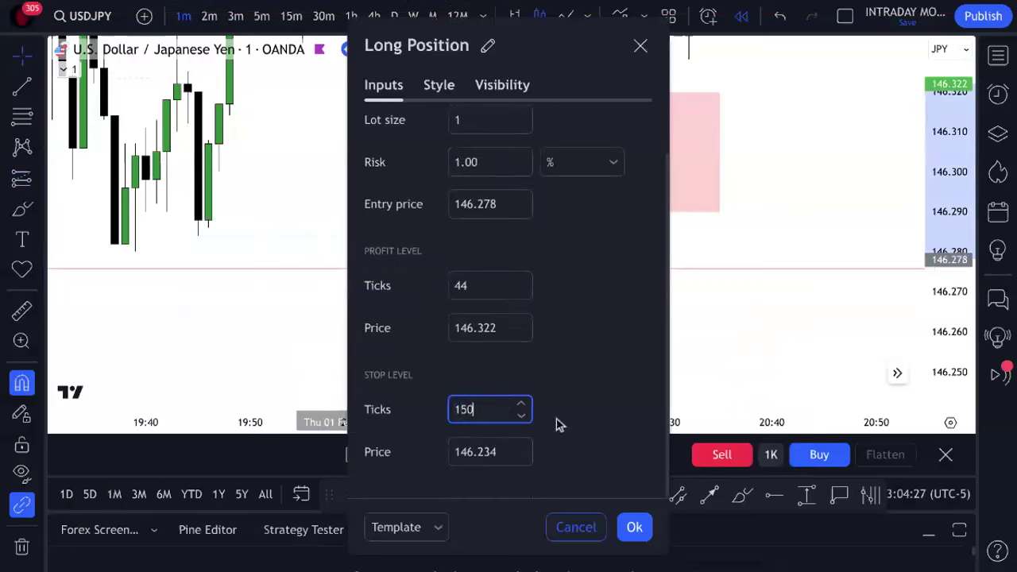
pyautogui.click(634, 526)
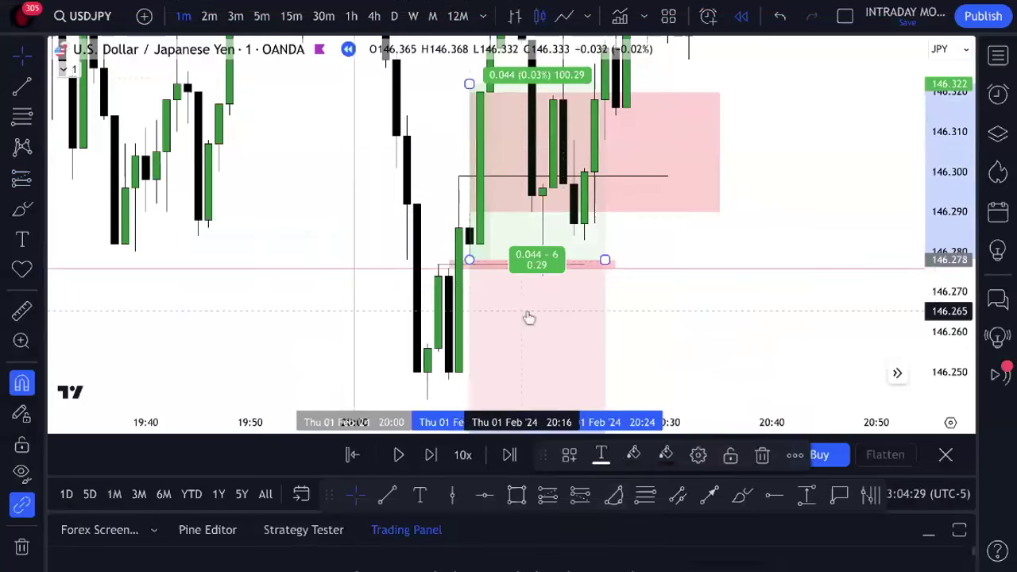
# - Set the long position's profit level to 150 ticks
pyautogui.doubleClick(530, 318)
pyautogui.doubleClick(500, 263)
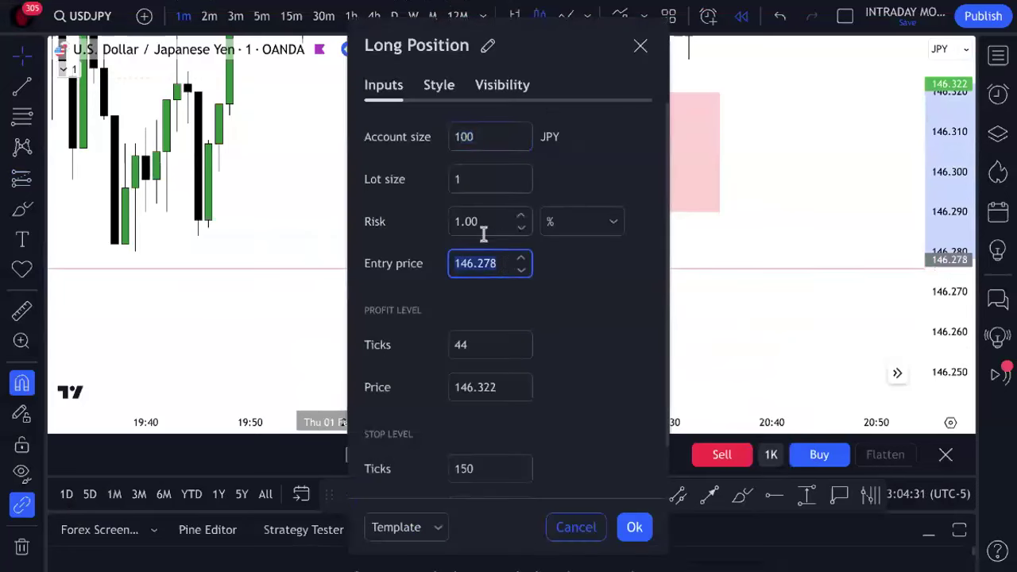
pyautogui.doubleClick(493, 340)
pyautogui.write('150')
pyautogui.click(632, 529)
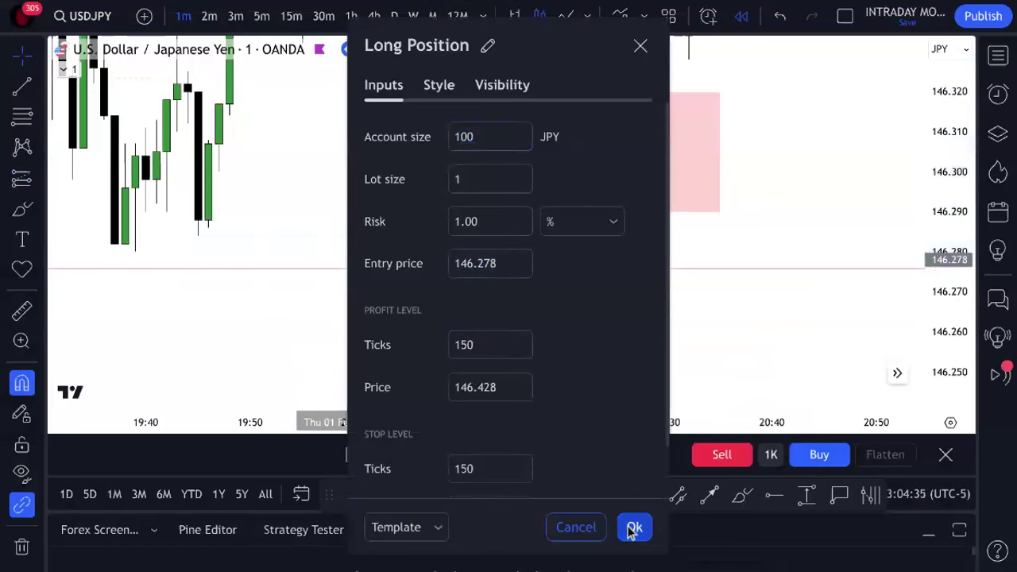
# - Copy the long position's stop price, 146.128, into the SL cell of the 2/1/24 trade in the tracking sheet
pyautogui.doubleClick(591, 334)
pyautogui.doubleClick(473, 262)
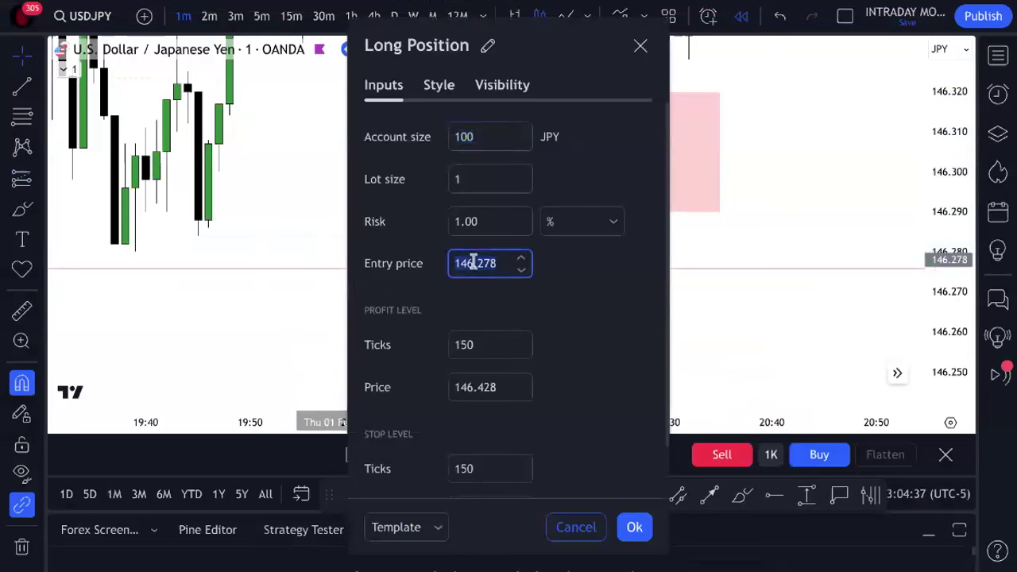
pyautogui.rightClick(474, 263)
pyautogui.click(523, 263)
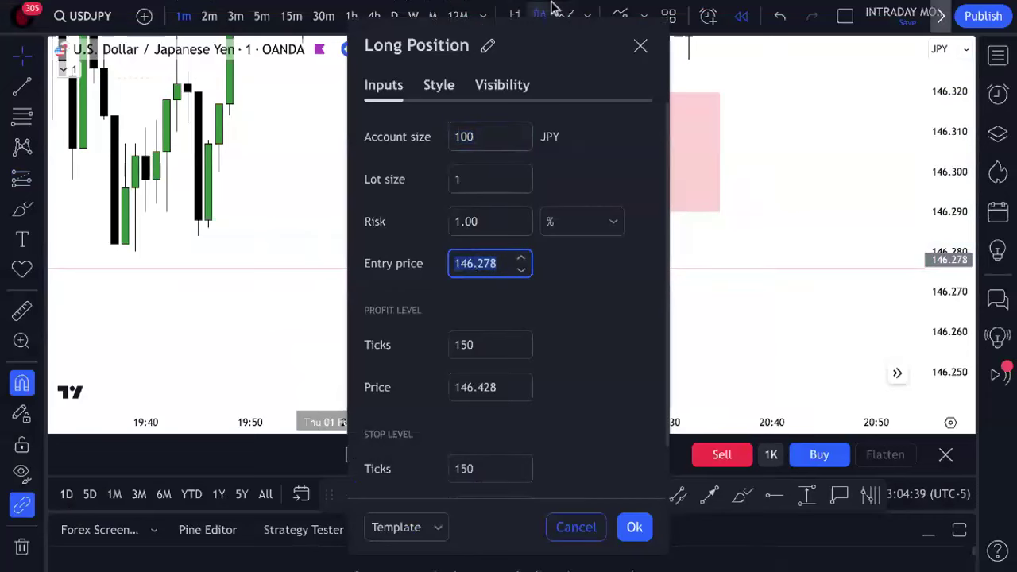
pyautogui.click(755, 17)
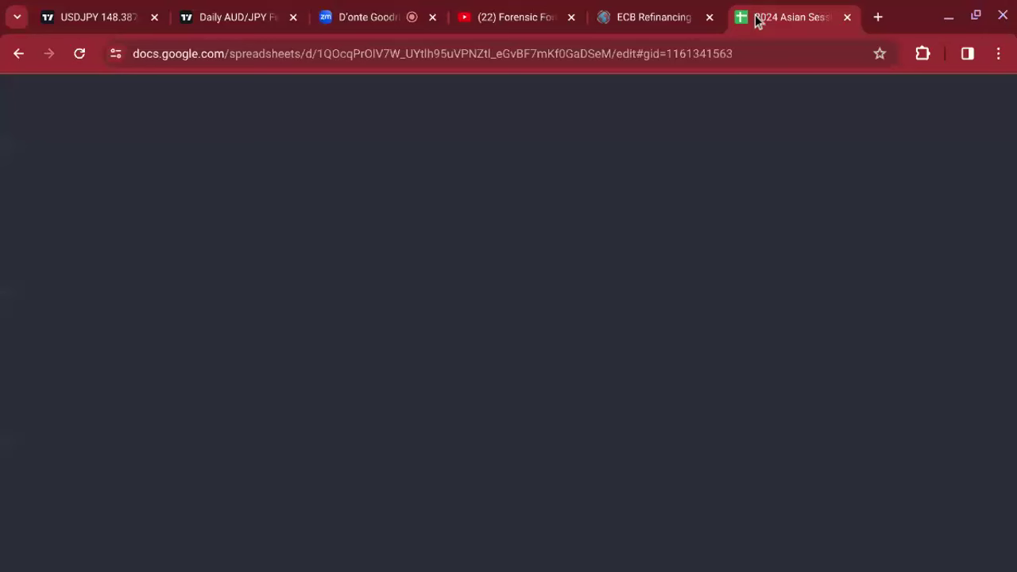
pyautogui.hotkey('ctrl', '1')
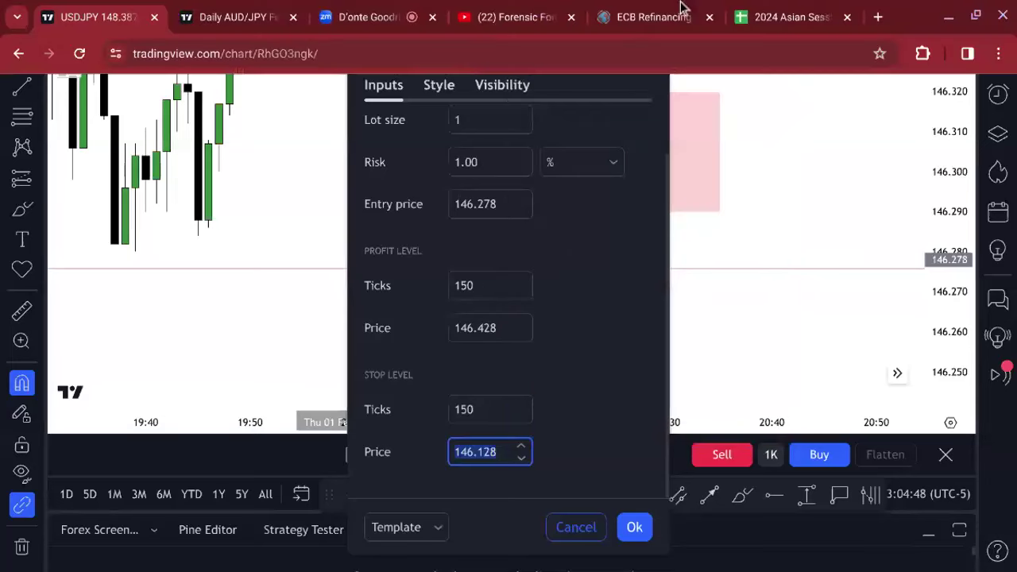
pyautogui.click(756, 18)
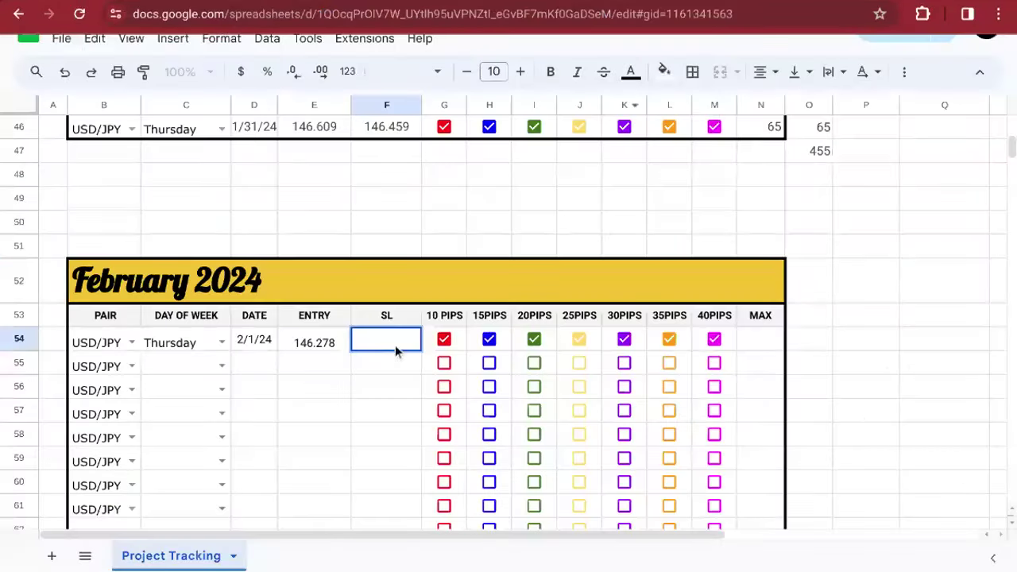
pyautogui.rightClick(395, 345)
pyautogui.click(439, 351)
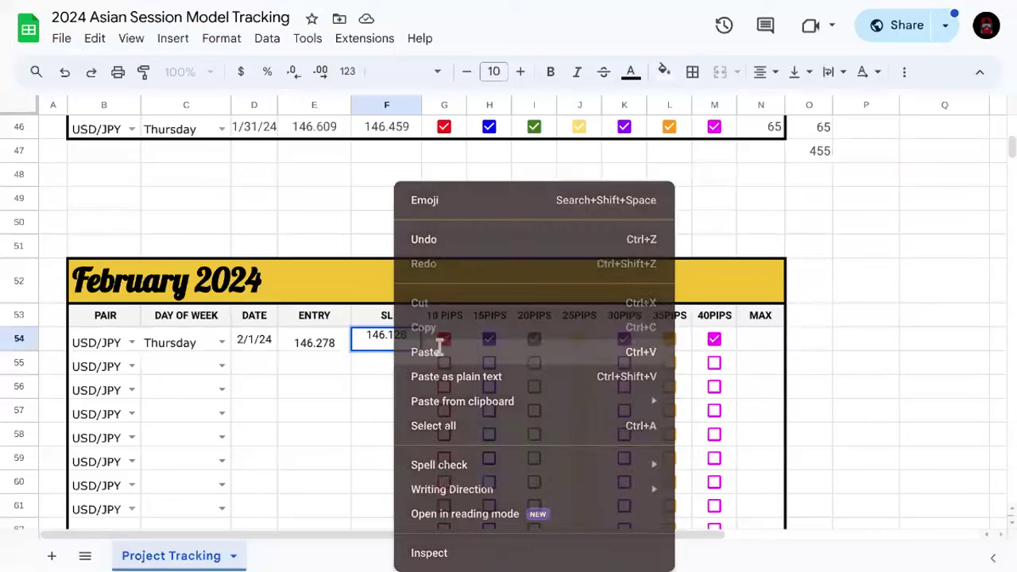
pyautogui.click(809, 316)
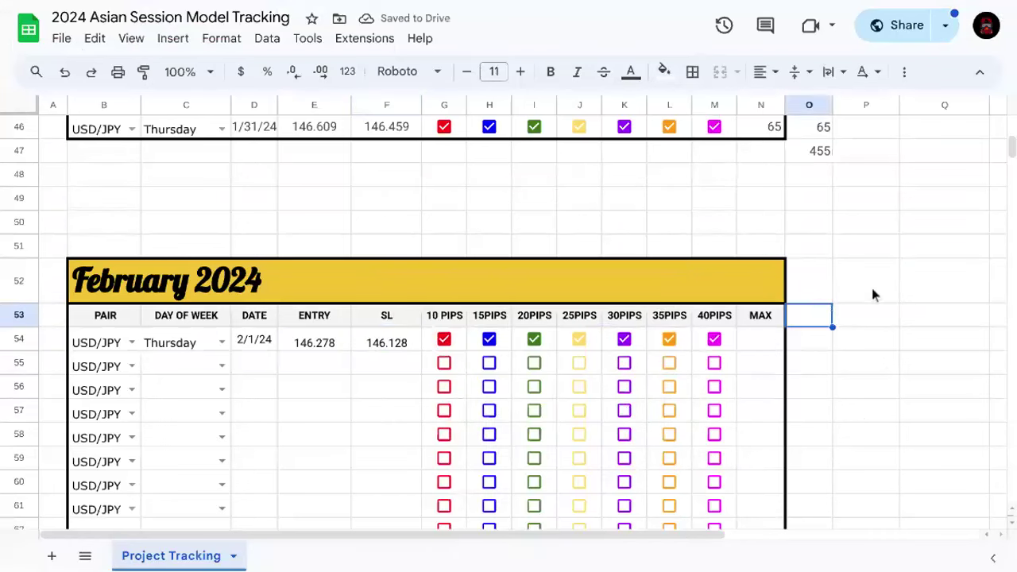
# - Enter an asterisk (*) in the MAX cell of the 2/1/24 trade
pyautogui.click(837, 342)
pyautogui.scroll(-2, 810, 345)
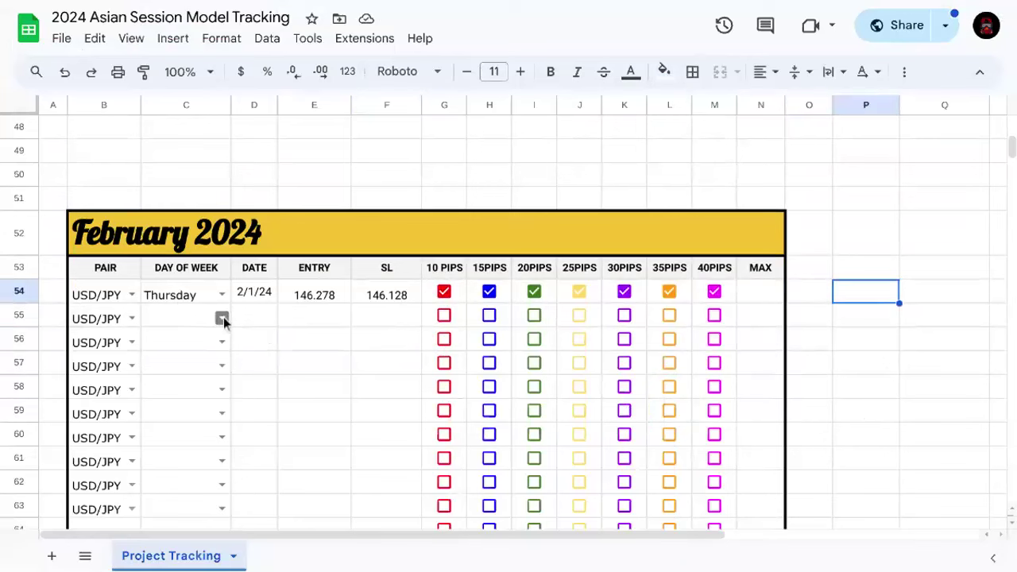
pyautogui.doubleClick(757, 293)
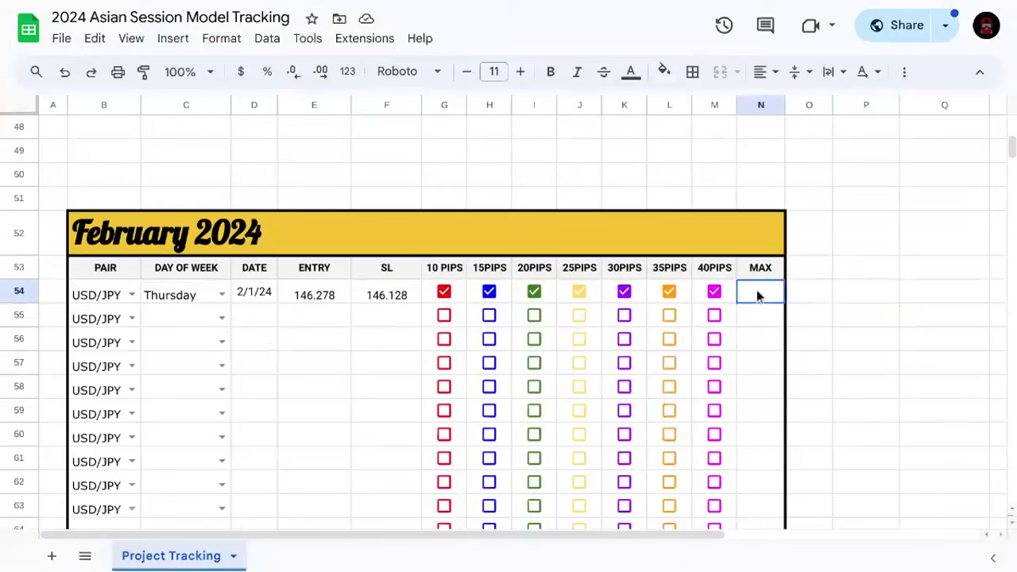
pyautogui.write('=')
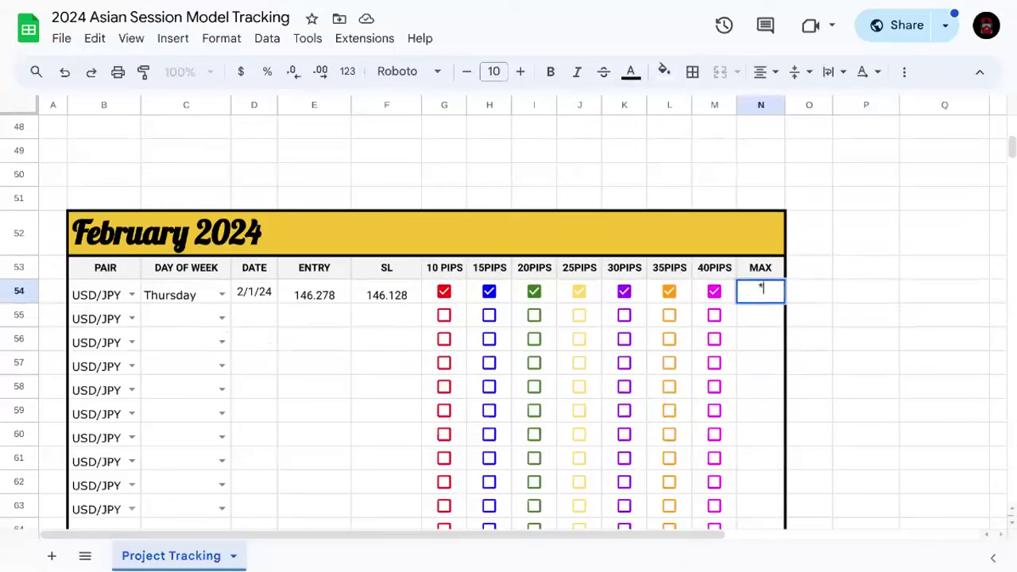
pyautogui.click(888, 337)
pyautogui.click(761, 294)
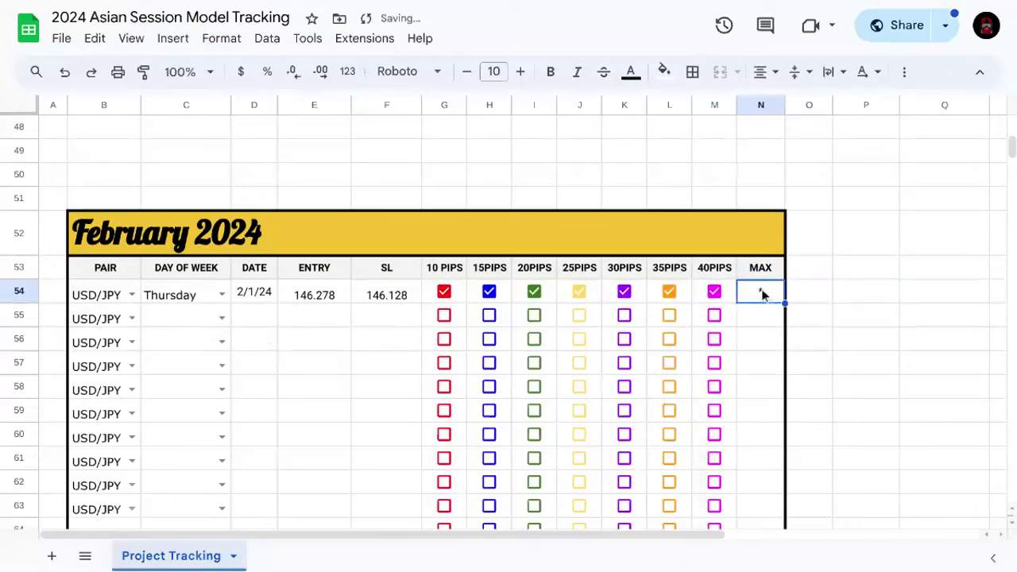
pyautogui.doubleClick(767, 292)
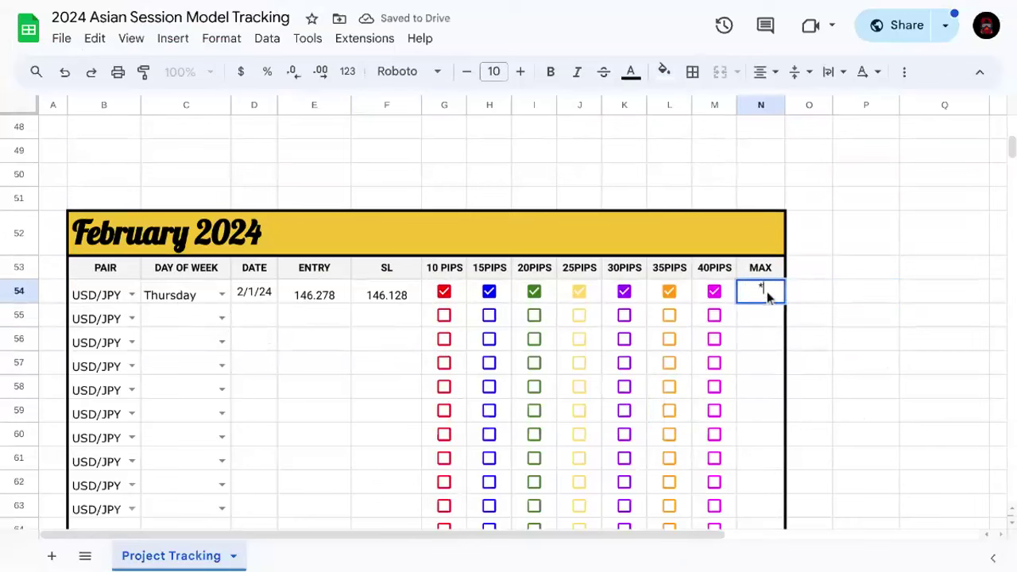
pyautogui.moveTo(522, 8)
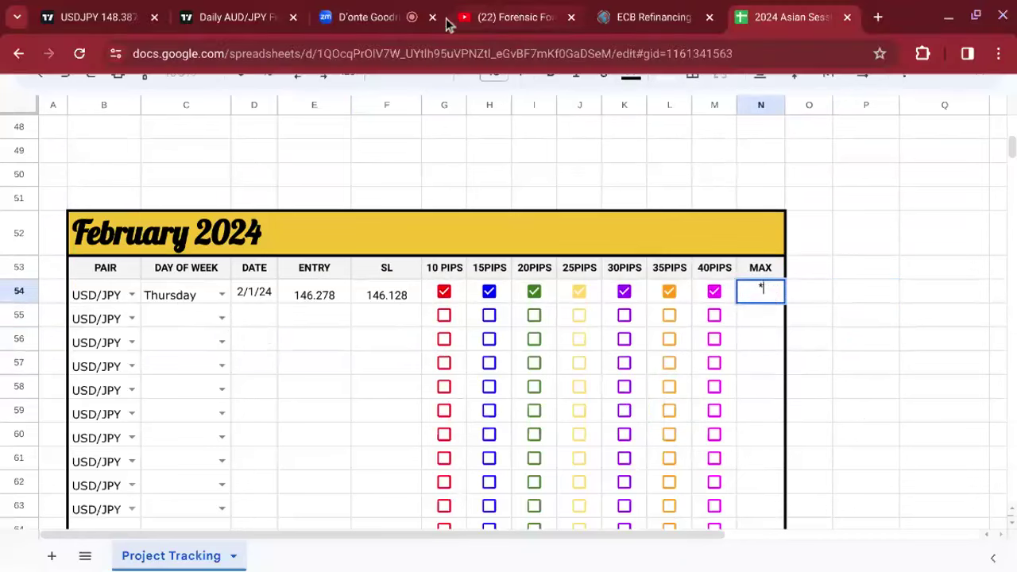
pyautogui.moveTo(131, 19)
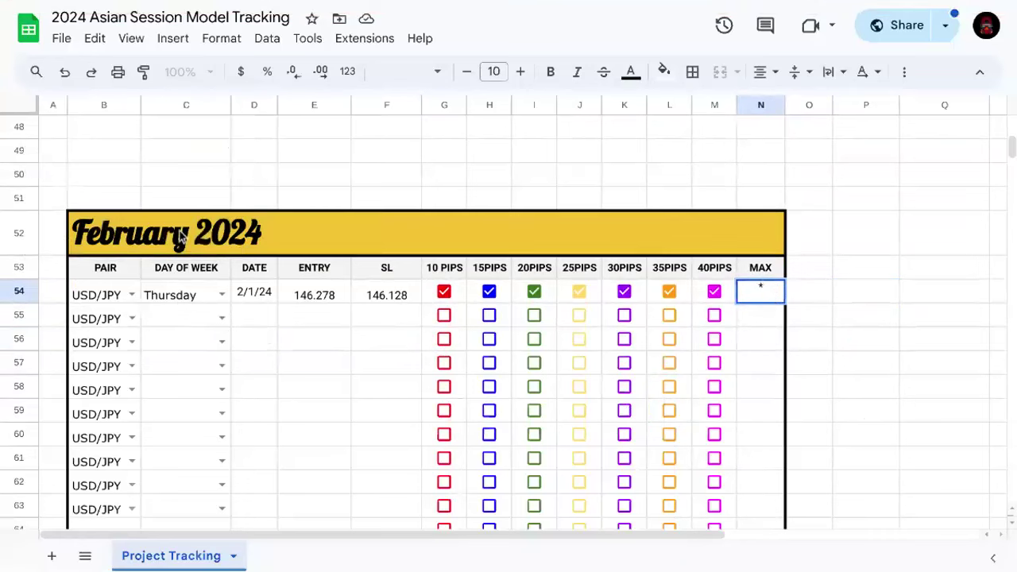
pyautogui.click(818, 289)
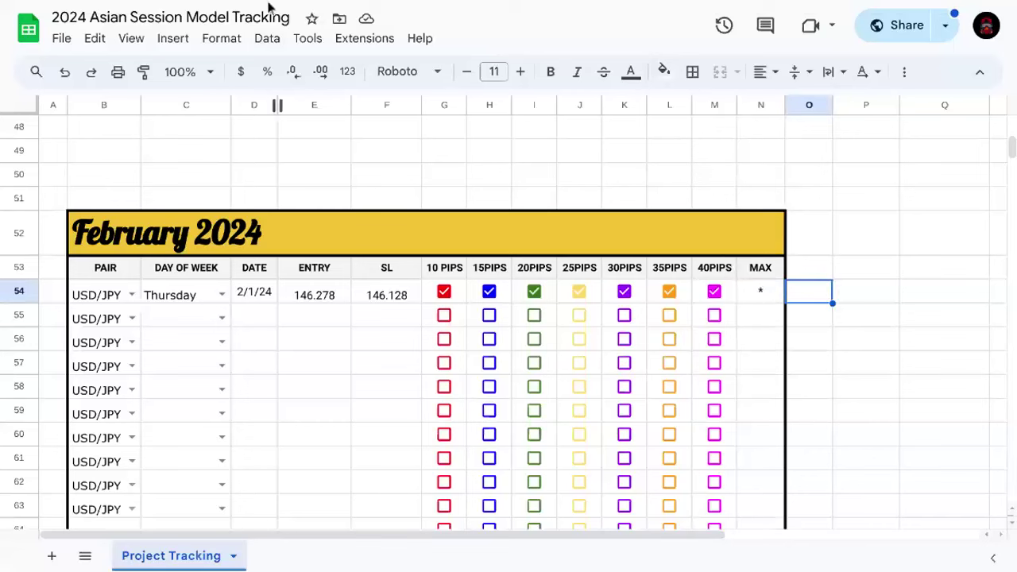
# - Return to the USDJPY chart, close the long position's settings and examine the price action around and after the 1 February entry
pyautogui.moveTo(268, 6)
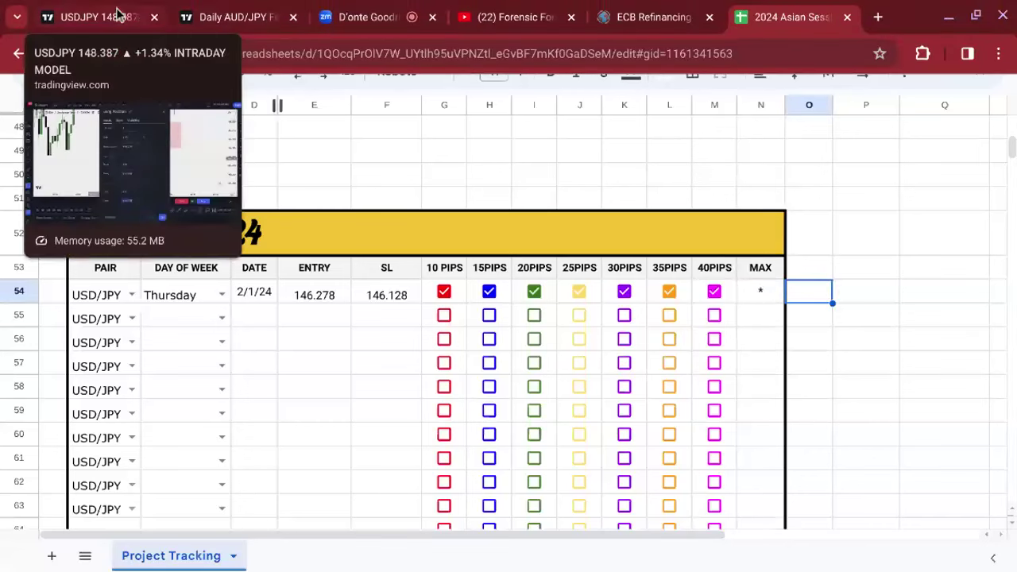
pyautogui.click(117, 12)
pyautogui.press('Escape')
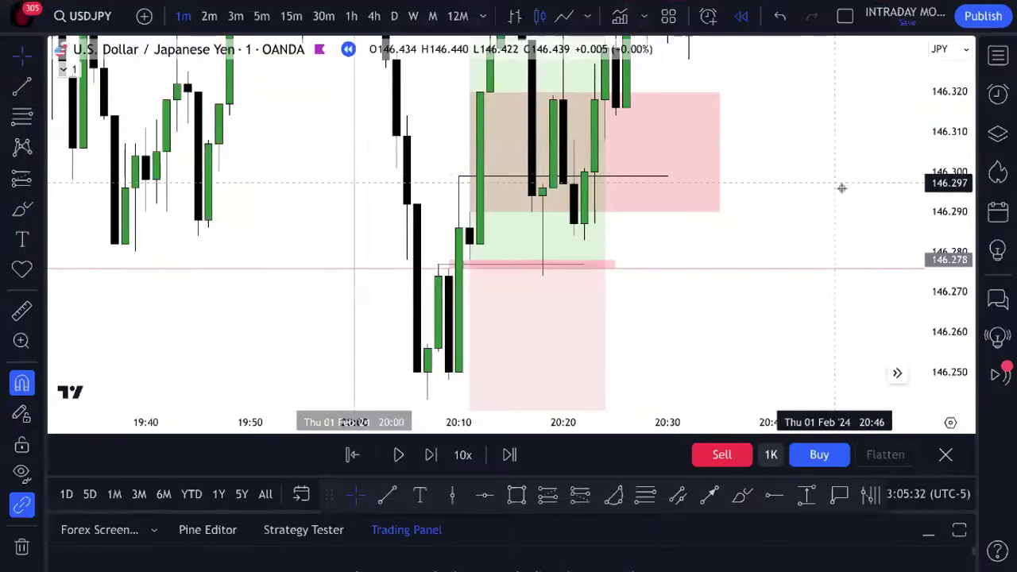
pyautogui.scroll(-2, 841, 188)
pyautogui.moveTo(943, 239); pyautogui.dragTo(942, 246)
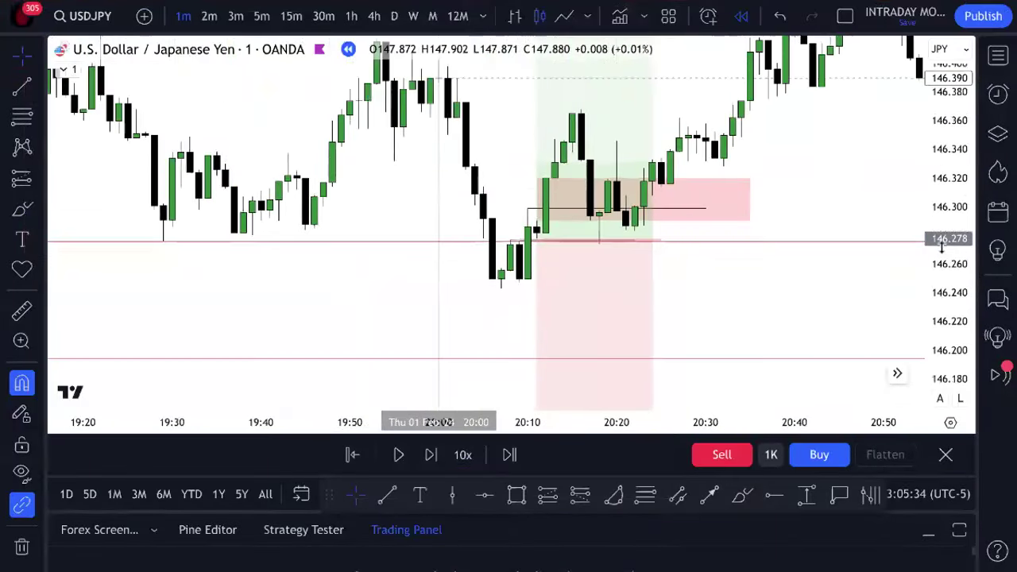
pyautogui.scroll(-5, 869, 184)
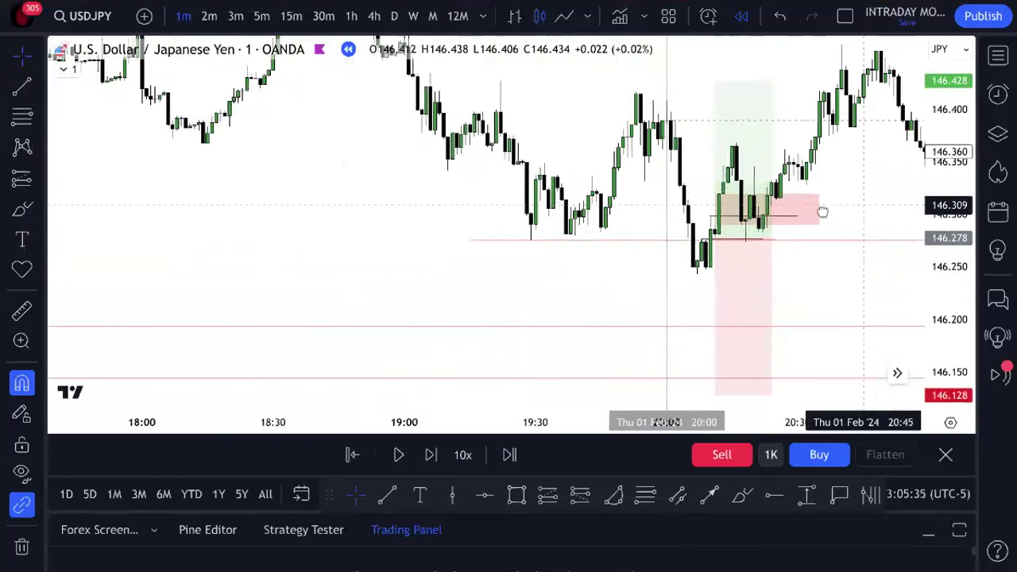
pyautogui.scroll(-4, 822, 212)
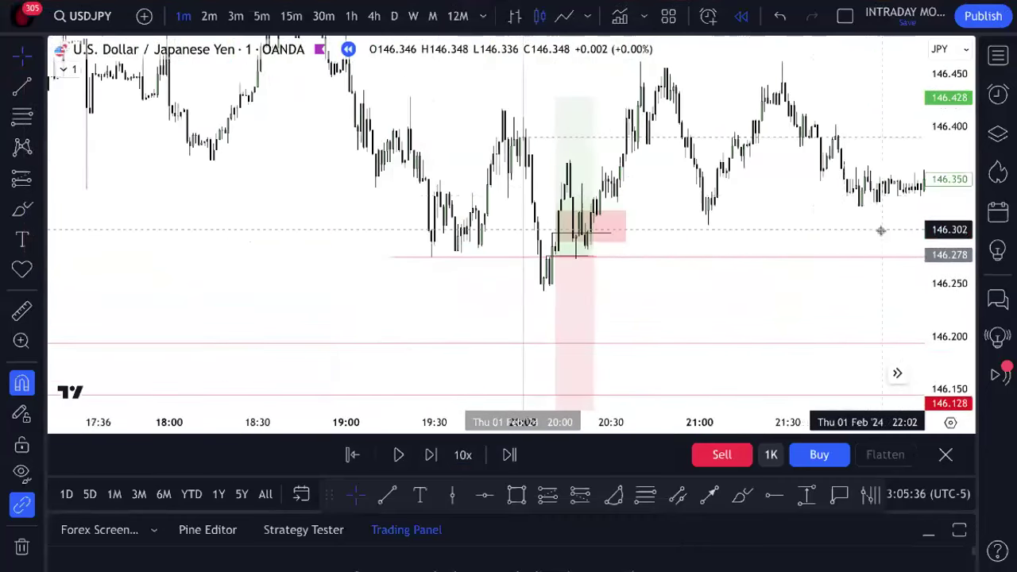
pyautogui.hscroll(5, 880, 231)
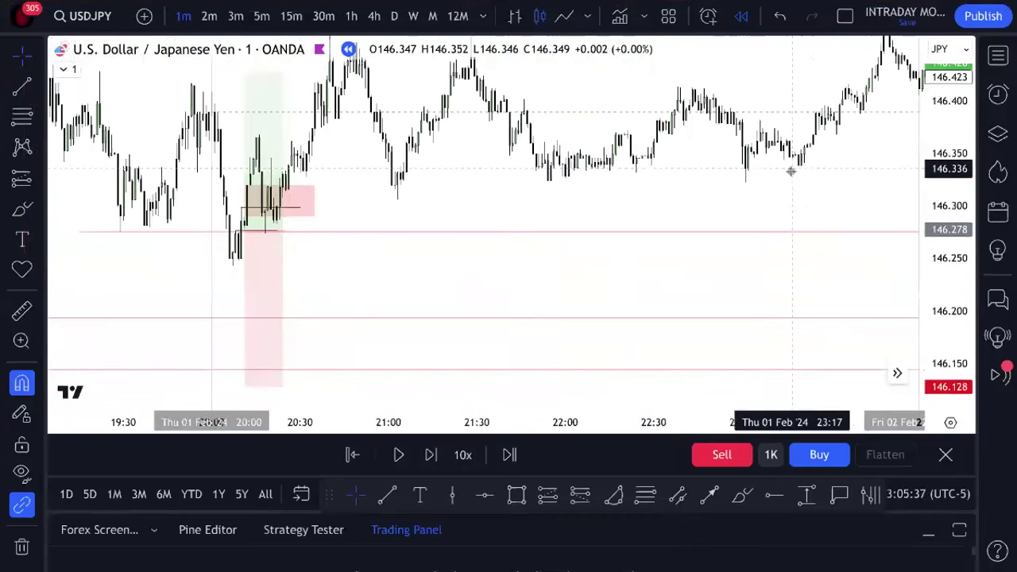
pyautogui.scroll(-3, 787, 170)
pyautogui.scroll(-5, 783, 170)
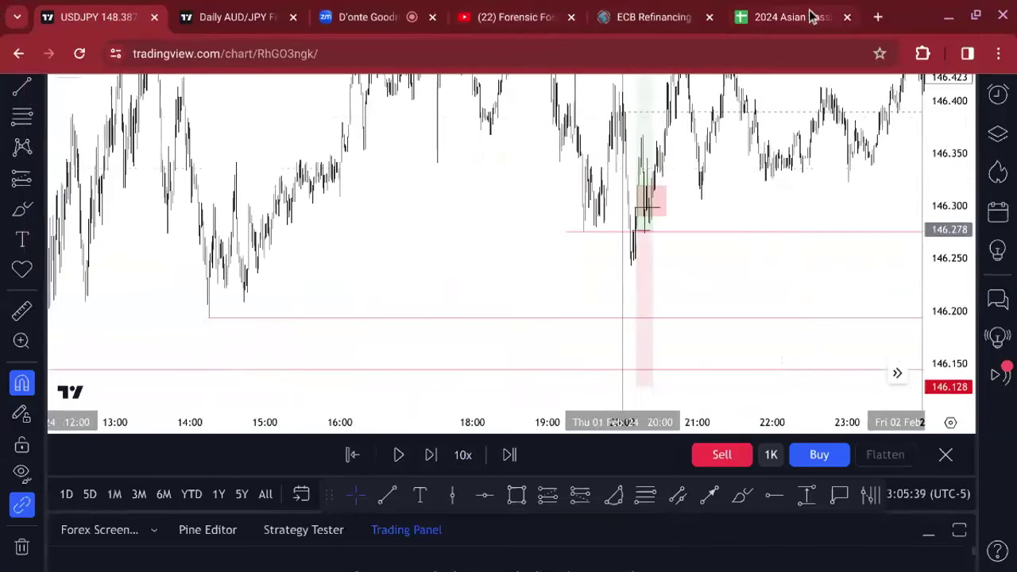
# - Switch to the tracking sheet and review the January 2024 trade of 1/2/24, including its stop and unrealized gains
pyautogui.click(810, 16)
pyautogui.scroll(3, 449, 238)
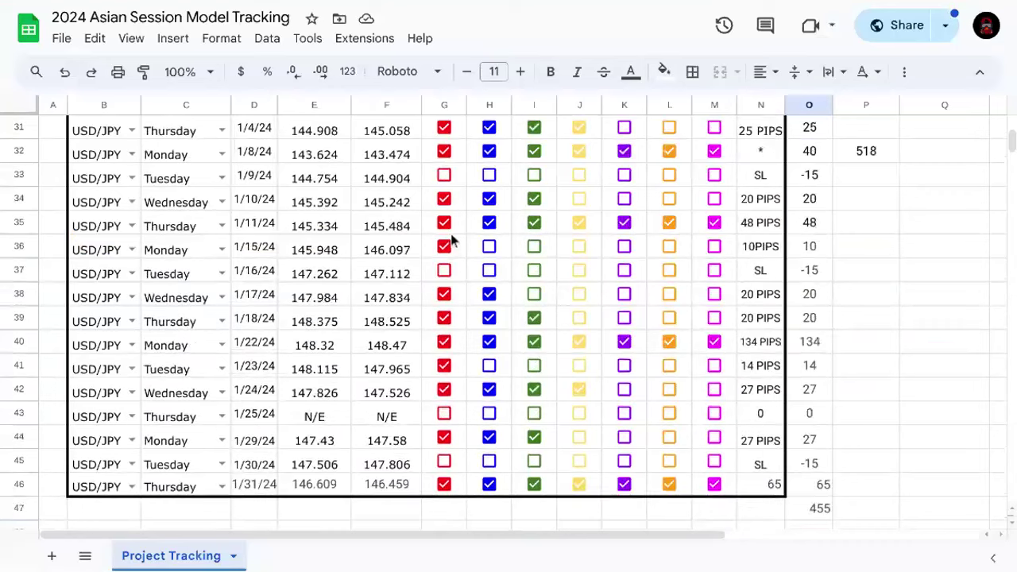
pyautogui.scroll(1, 449, 238)
pyautogui.scroll(3, 449, 238)
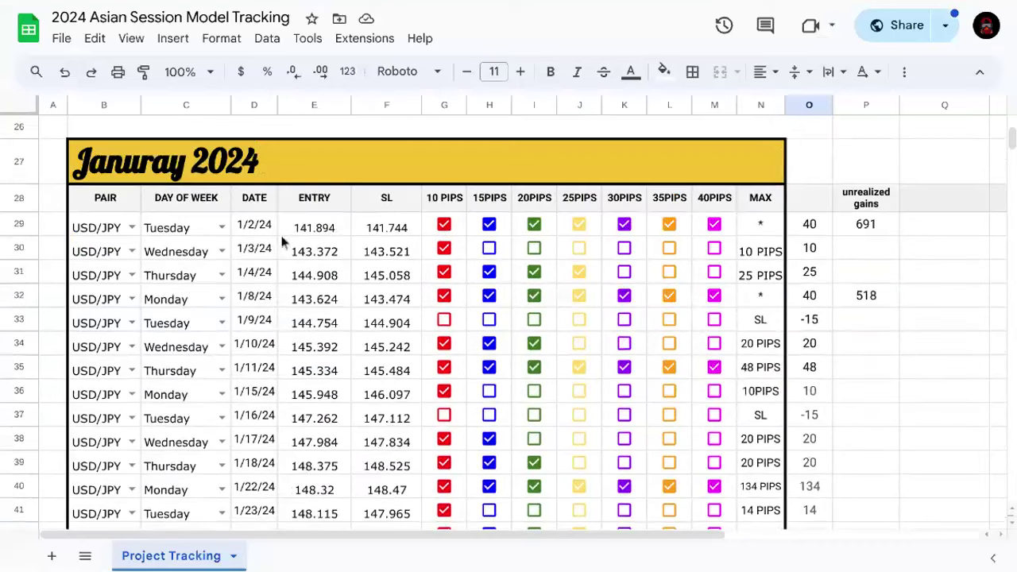
pyautogui.click(866, 227)
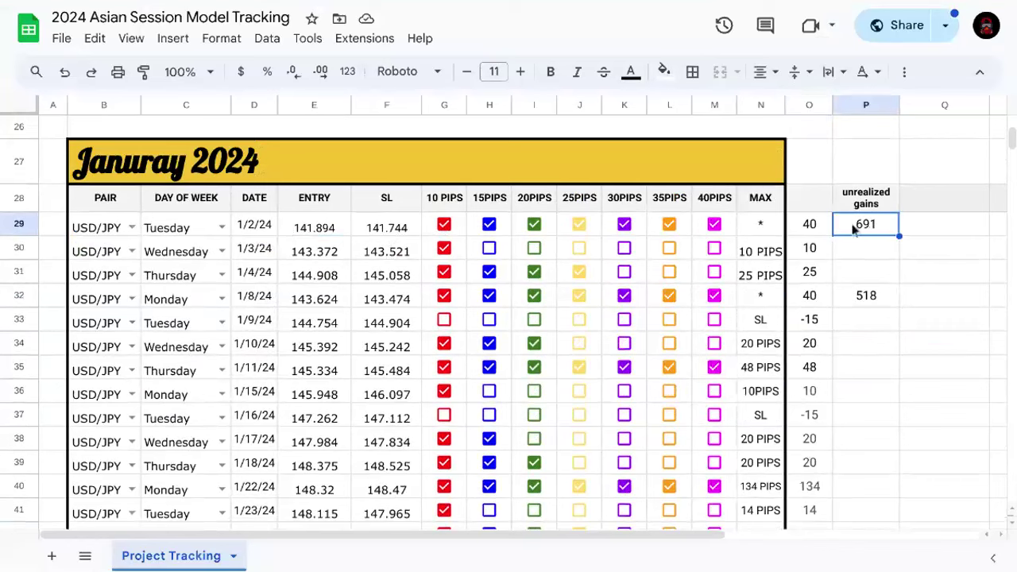
pyautogui.moveTo(556, 9)
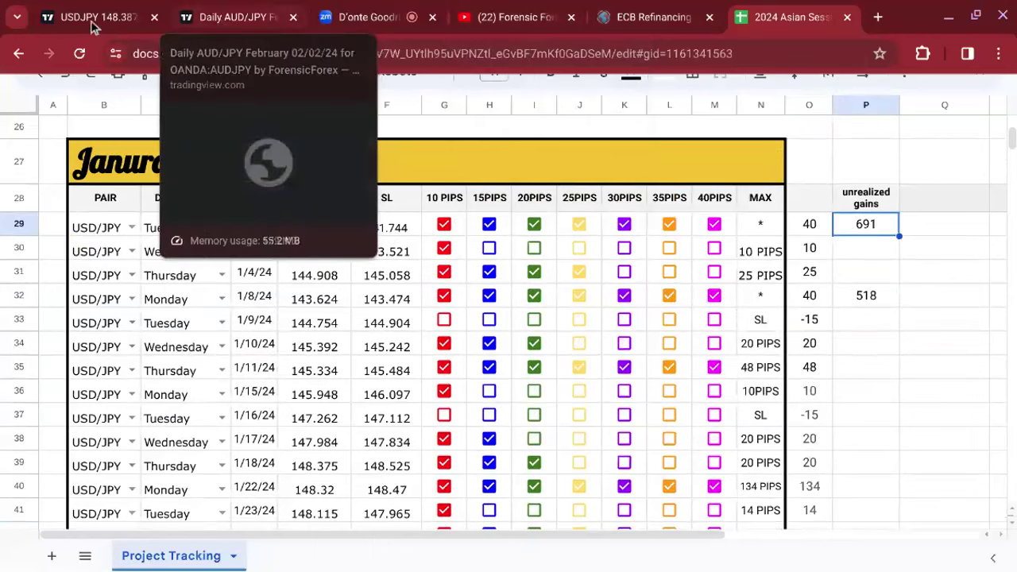
pyautogui.click(359, 228)
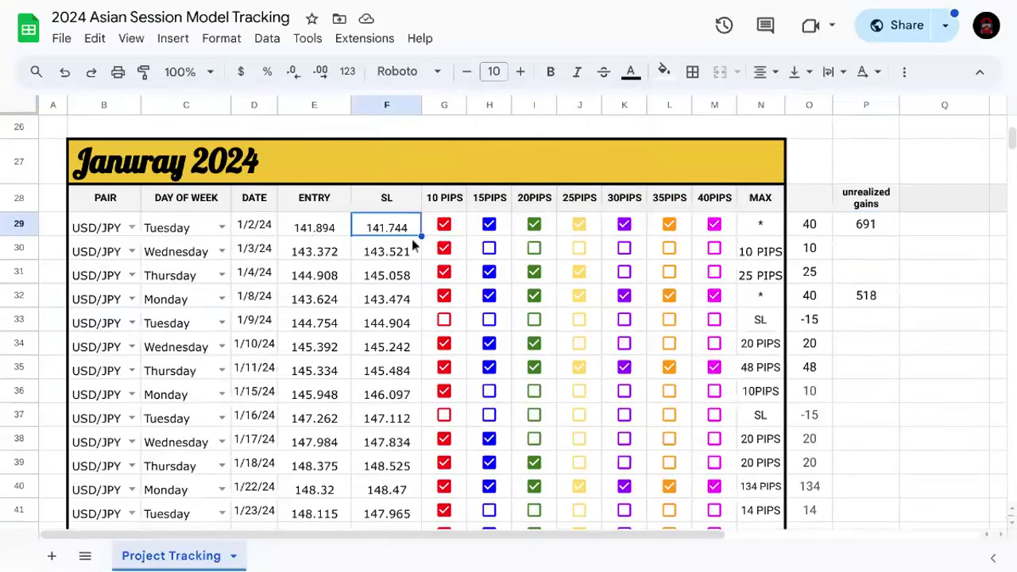
pyautogui.click(867, 225)
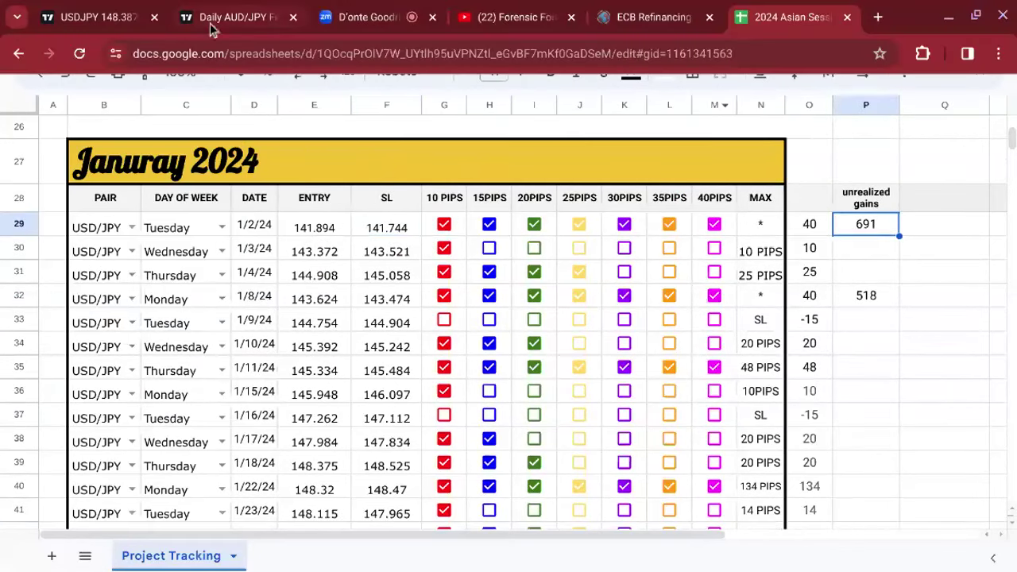
# - Return to the USDJPY chart and examine the price move from the 1 February long entry into 2 February
pyautogui.click(213, 28)
pyautogui.click(91, 17)
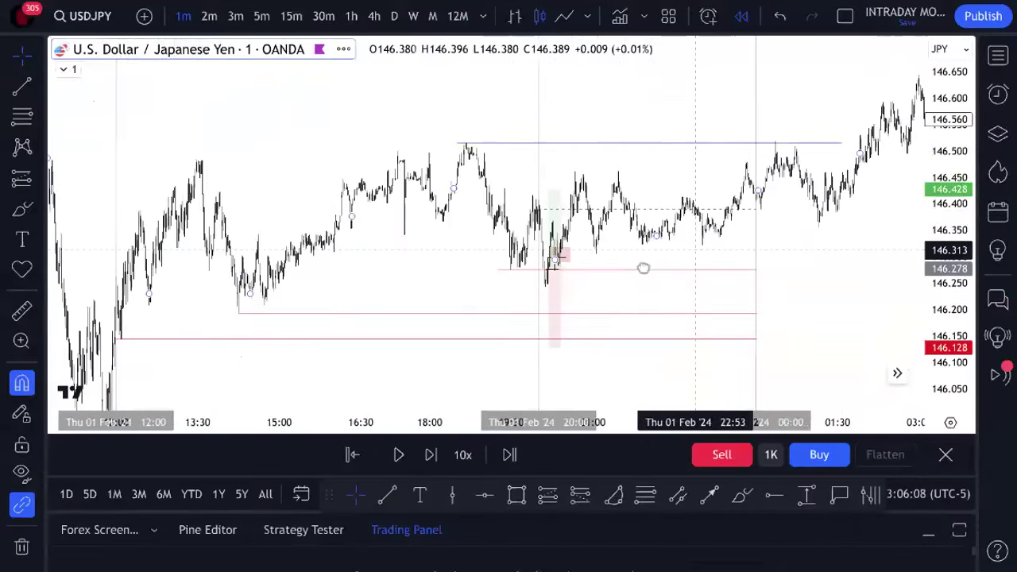
pyautogui.scroll(-2, 909, 265)
pyautogui.scroll(-2, 909, 264)
pyautogui.moveTo(828, 311); pyautogui.dragTo(685, 304)
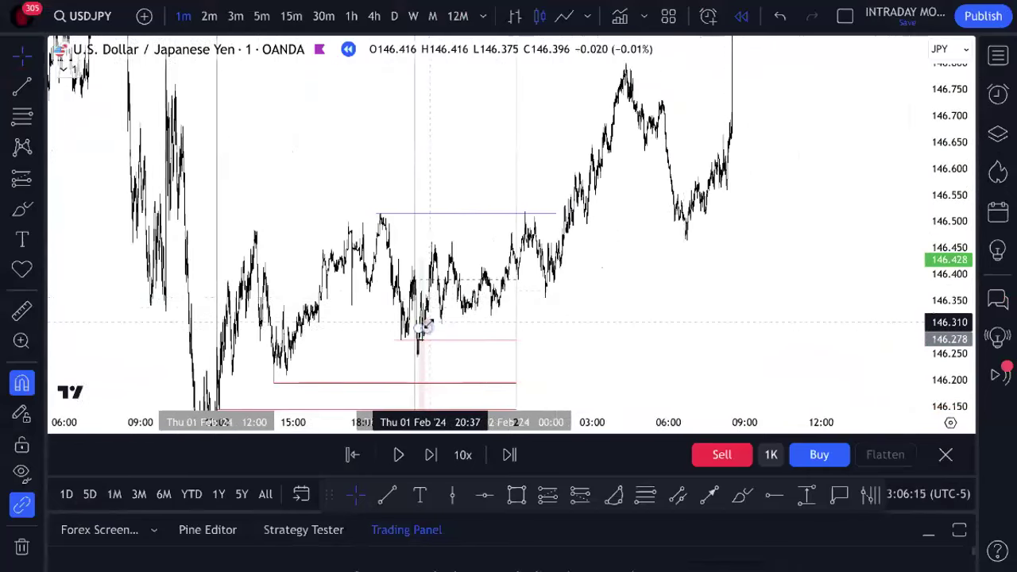
pyautogui.keyDown('shift'); pyautogui.click(423, 337); pyautogui.keyUp('shift')
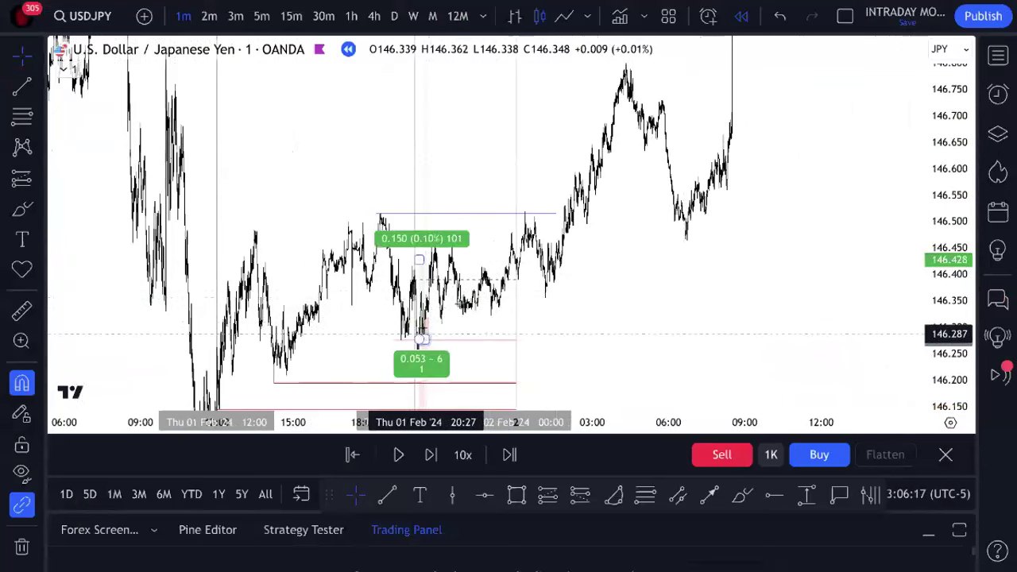
pyautogui.click(422, 338)
pyautogui.moveTo(942, 198); pyautogui.dragTo(940, 306)
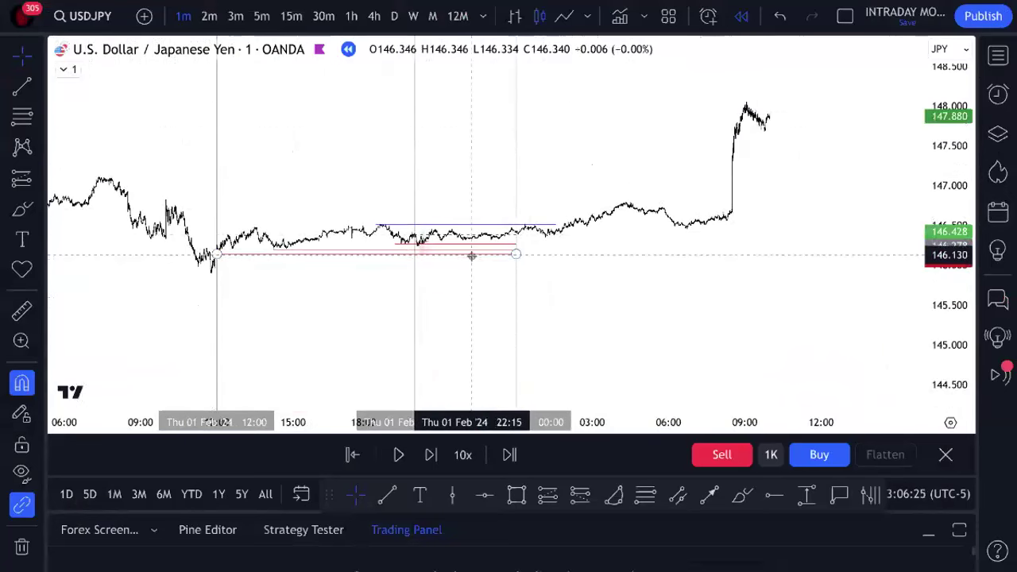
# - Circle the 1 February entry area and the price just before the 2 February surge with the red brush
pyautogui.click(743, 495)
pyautogui.moveTo(434, 247); pyautogui.dragTo(420, 249)
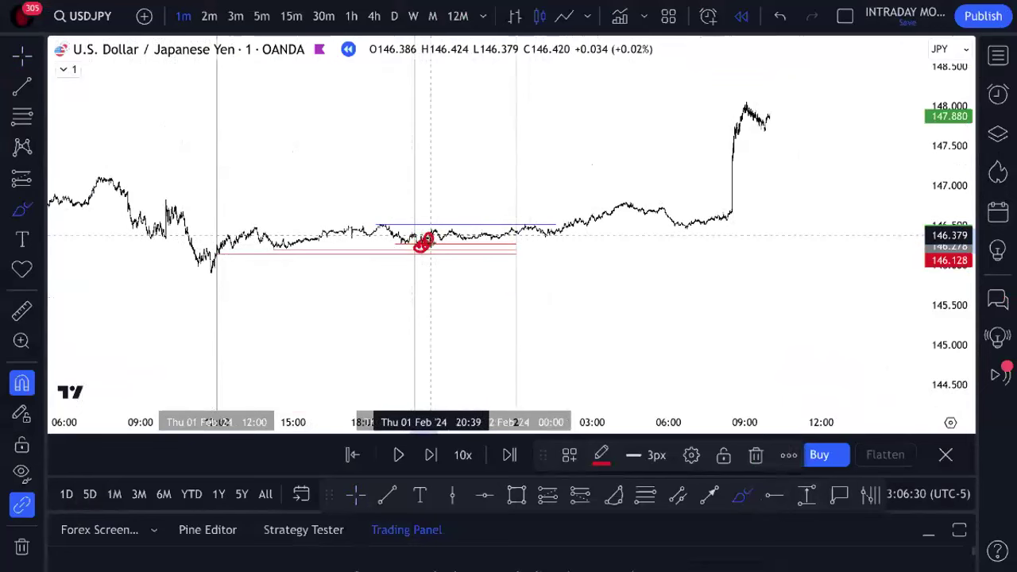
pyautogui.moveTo(736, 229)
pyautogui.mouseDown()
pyautogui.moveTo(747, 209)
pyautogui.moveTo(752, 226)
pyautogui.mouseUp()
pyautogui.moveTo(972, 357); pyautogui.dragTo(973, 306)
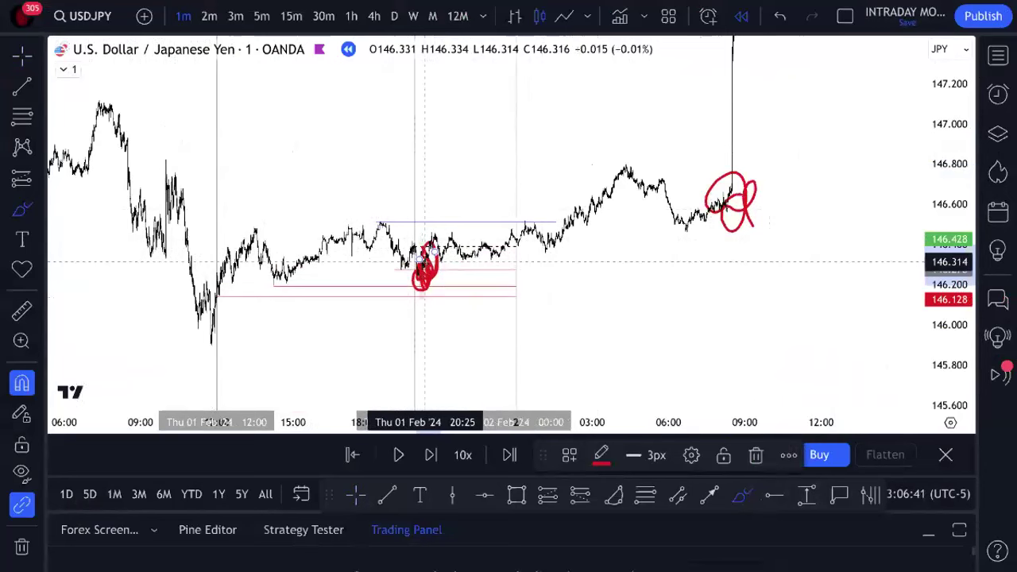
# - Undo the brush circles around the entry and the pre-surge price
pyautogui.click(783, 18)
pyautogui.click(783, 17)
pyautogui.click(783, 17)
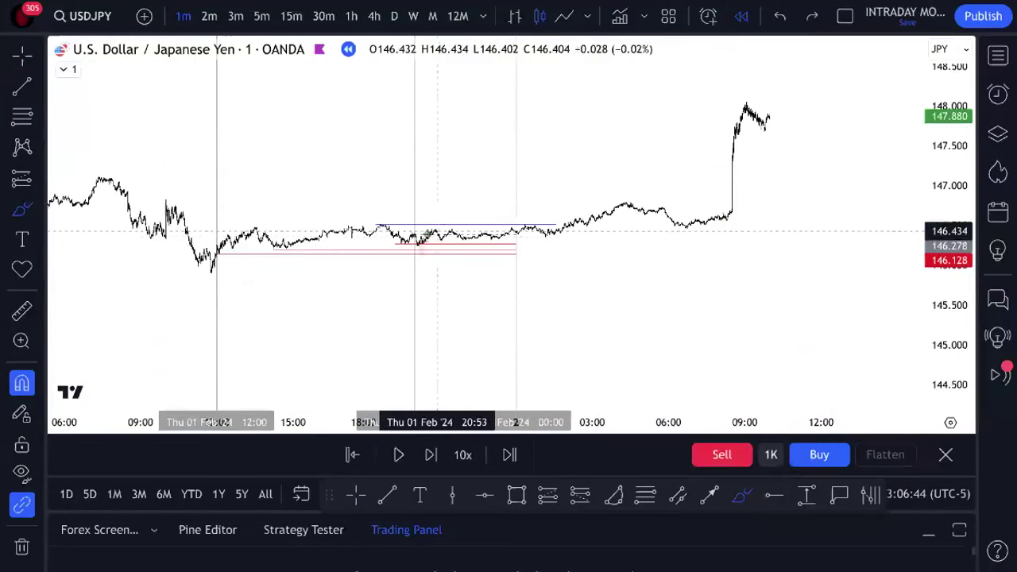
# - Circle the price area around the 20:00 entry with the brush, undo it and return to the cross cursor
pyautogui.moveTo(407, 231); pyautogui.dragTo(425, 238)
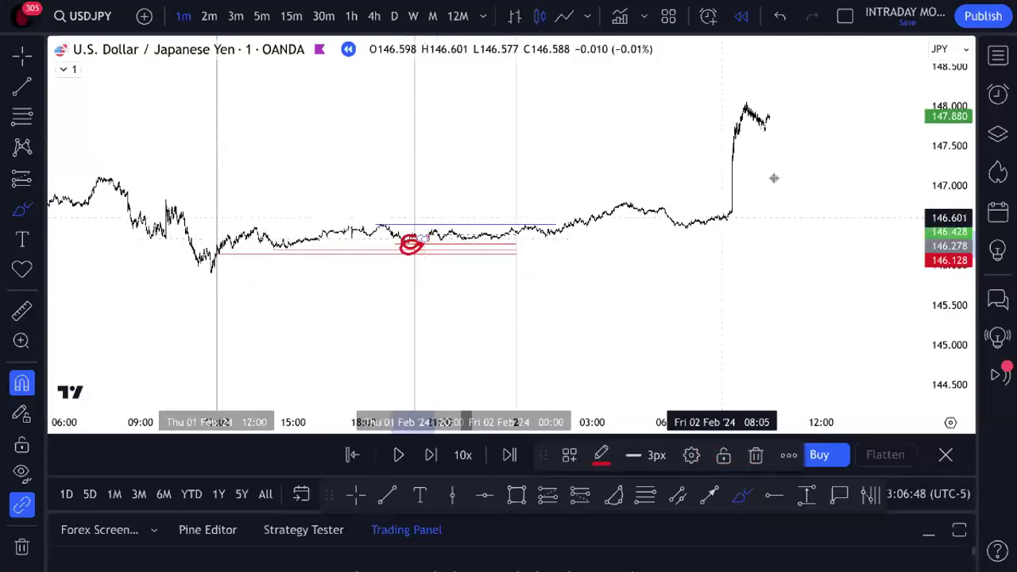
pyautogui.click(780, 16)
pyautogui.click(779, 18)
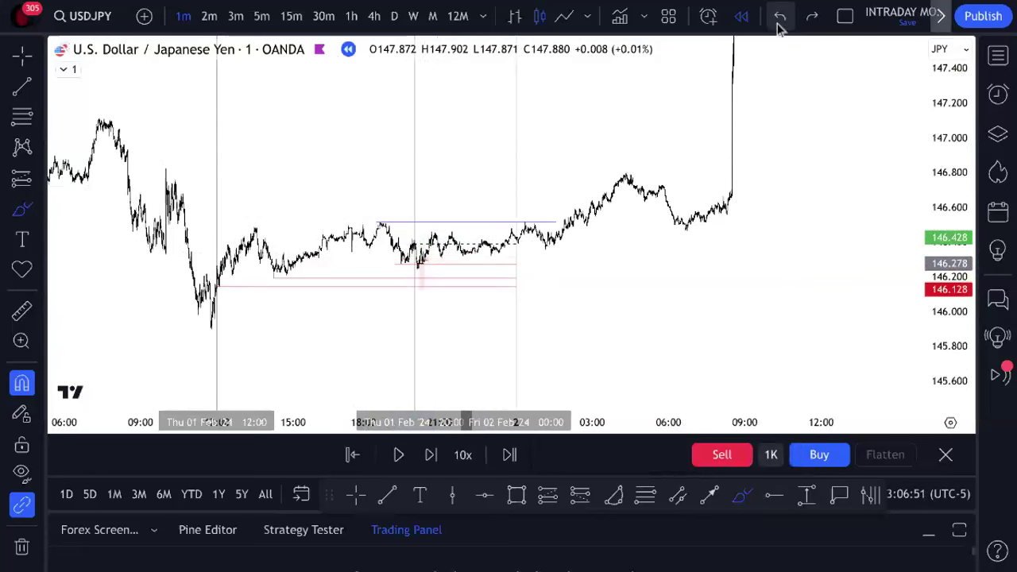
pyautogui.click(357, 495)
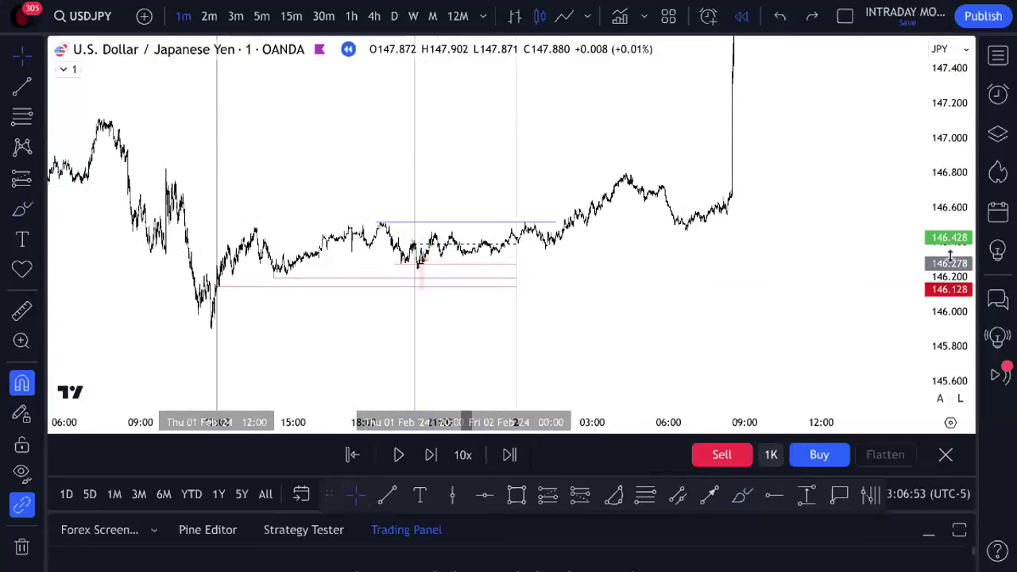
# - Compare the 1 February session lows and entry zone with the price rise on the morning of 2 February
pyautogui.moveTo(951, 254); pyautogui.dragTo(951, 298)
pyautogui.moveTo(797, 286); pyautogui.dragTo(856, 345)
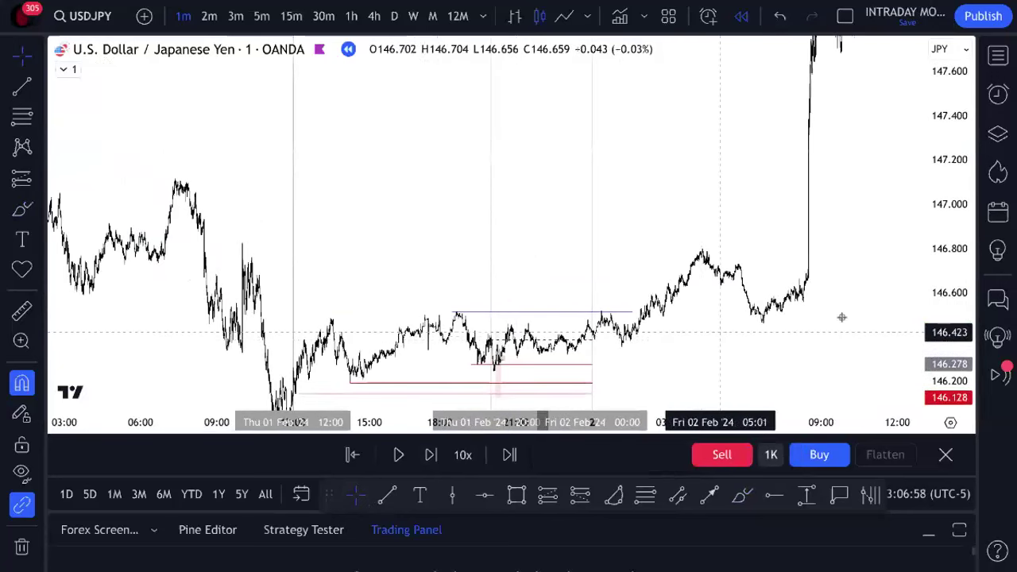
pyautogui.moveTo(685, 340); pyautogui.dragTo(674, 317)
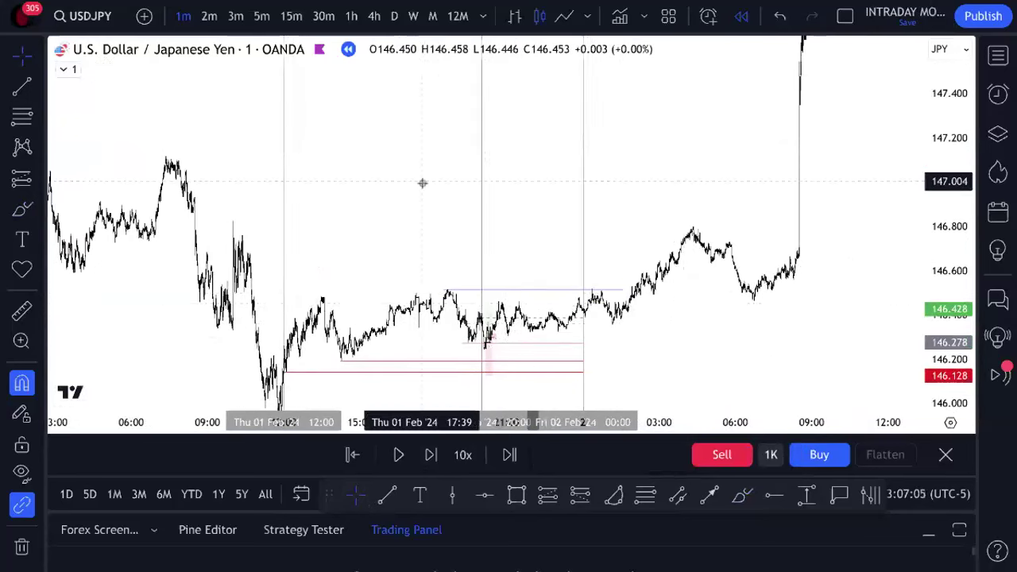
pyautogui.moveTo(236, 6)
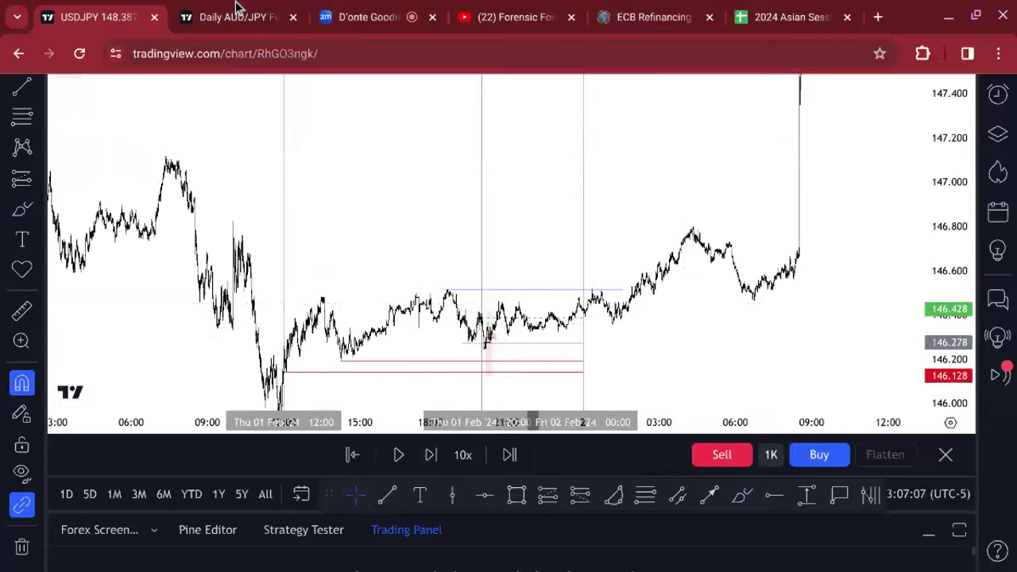
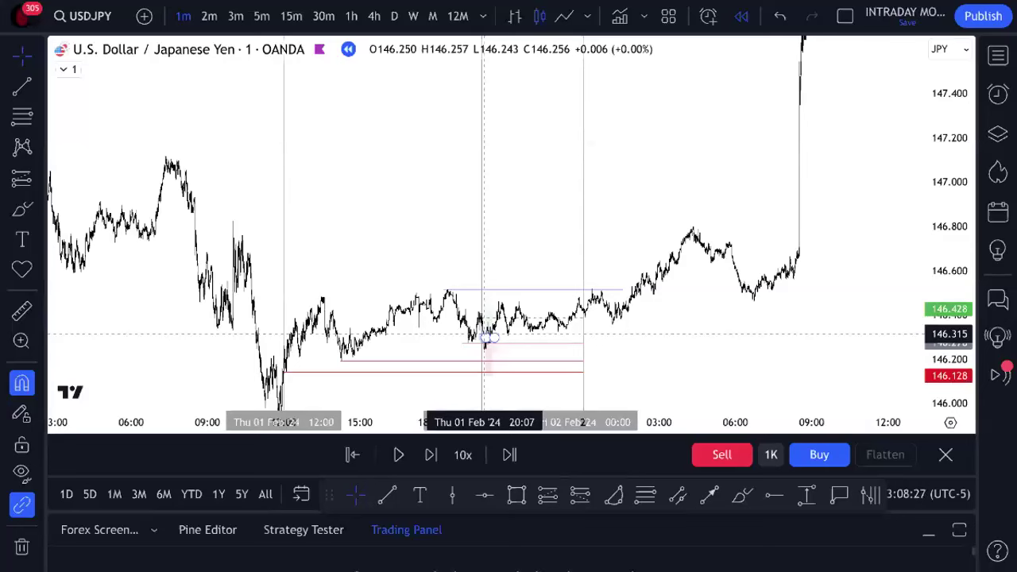
# - Switch to Telegram and read the comments on the Forensic Forex channel's post asking for questions
pyautogui.moveTo(435, 562)
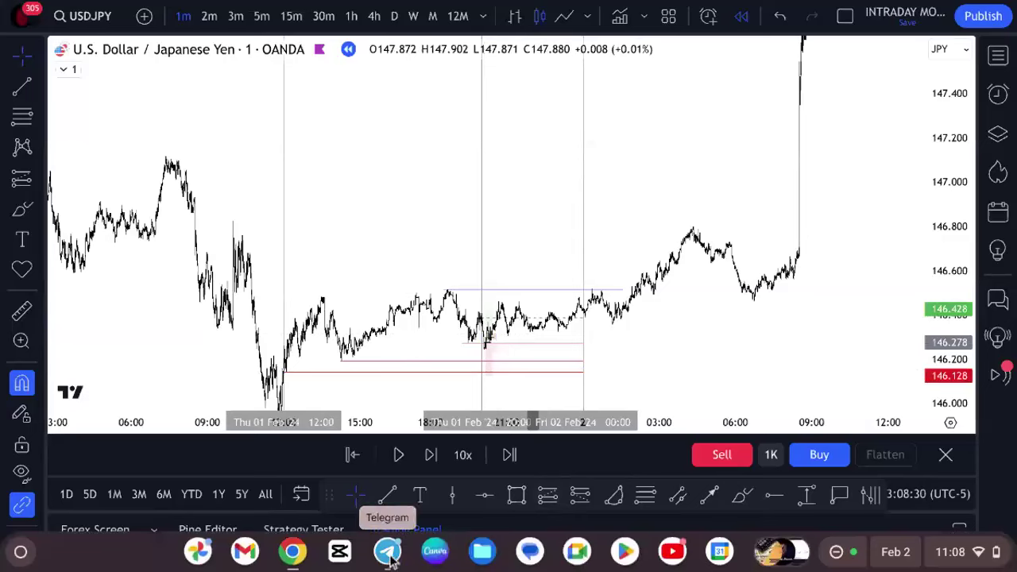
pyautogui.click(388, 552)
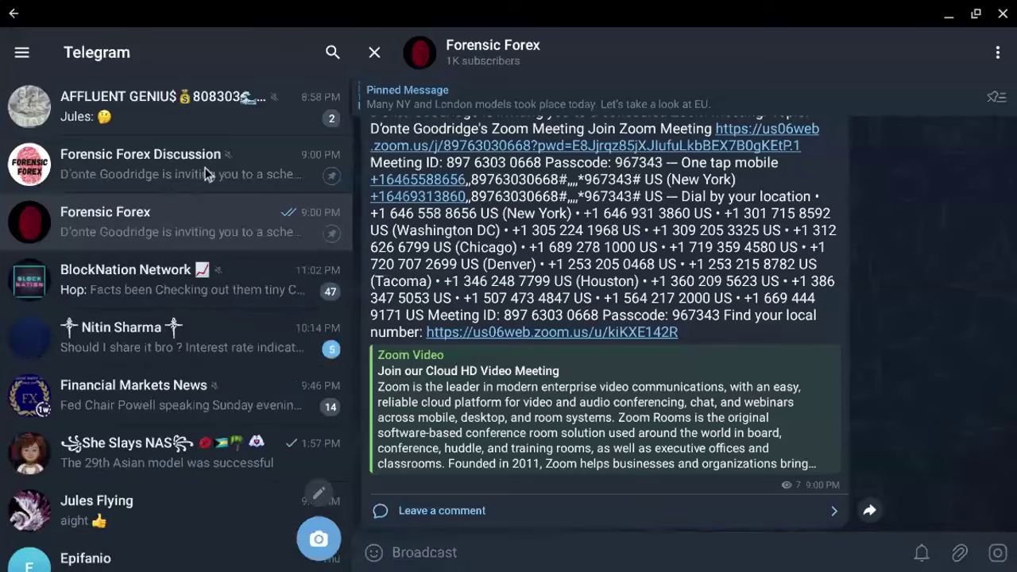
pyautogui.click(205, 174)
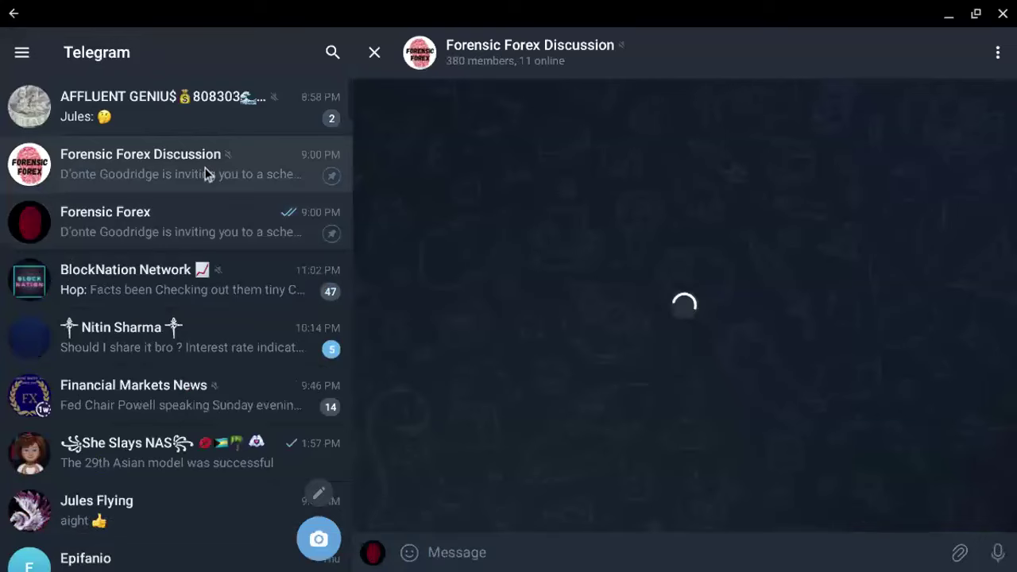
pyautogui.click(200, 209)
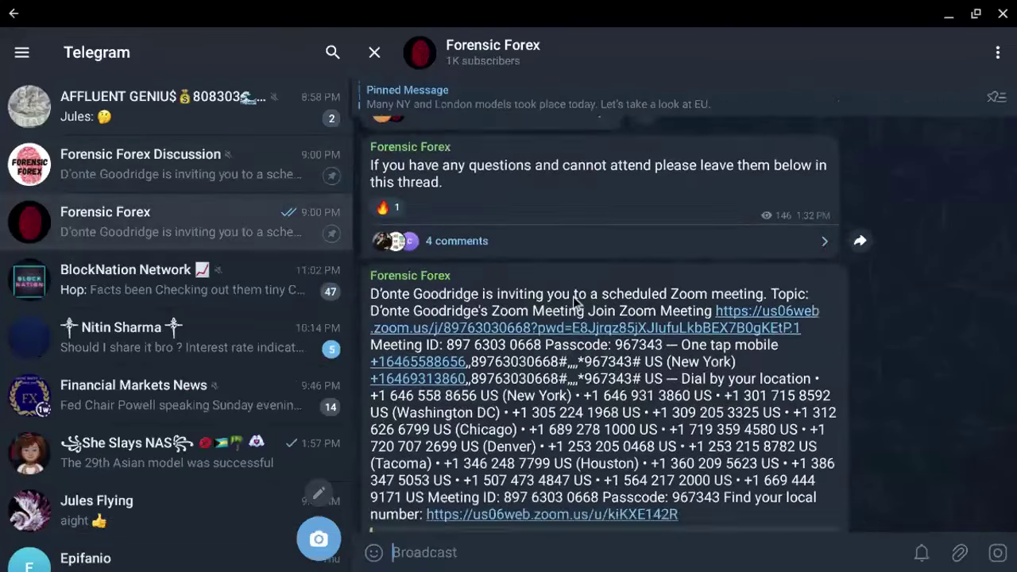
pyautogui.scroll(5, 573, 302)
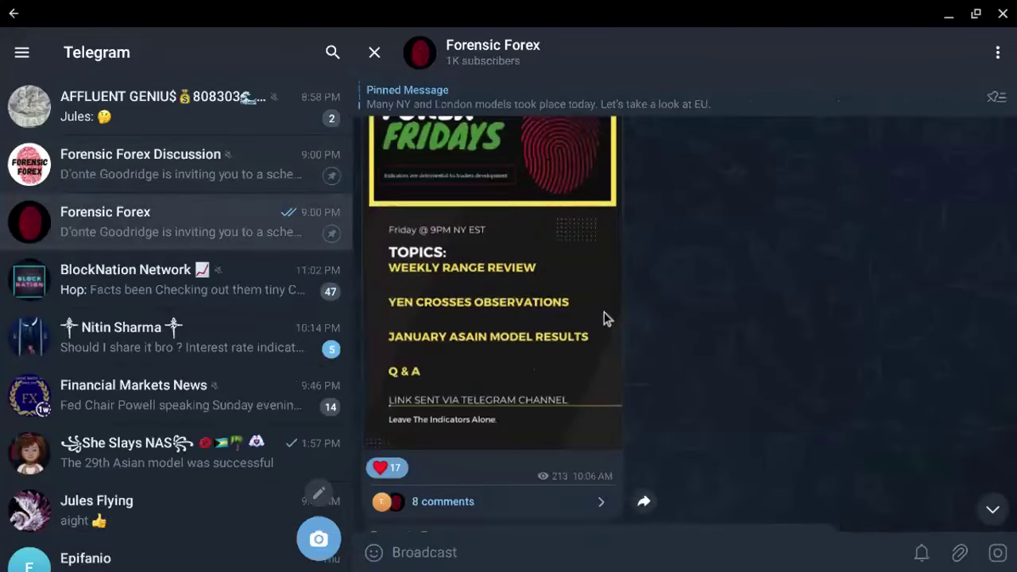
pyautogui.scroll(-3, 601, 322)
pyautogui.scroll(-1, 596, 322)
pyautogui.click(468, 309)
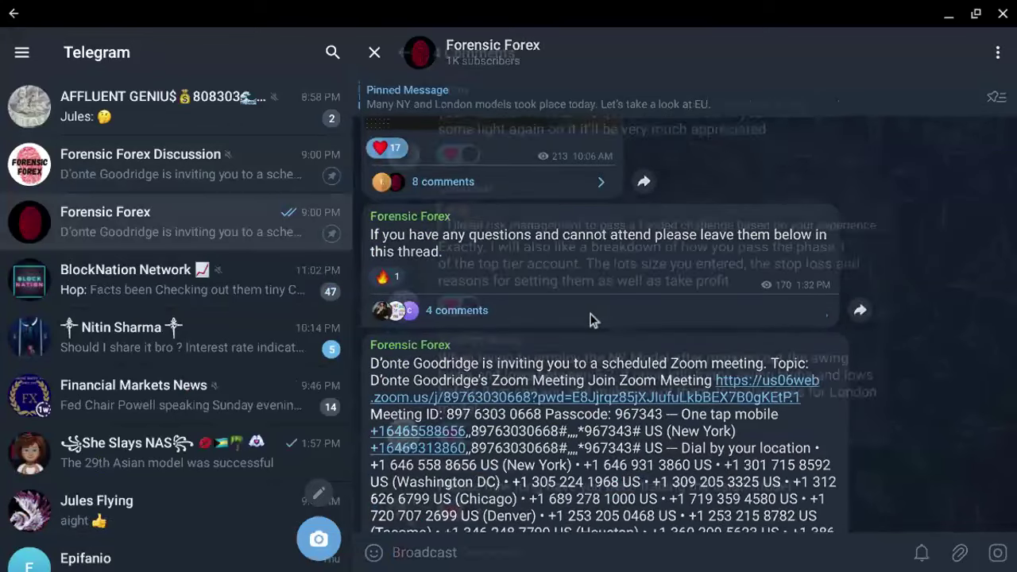
pyautogui.scroll(4, 657, 385)
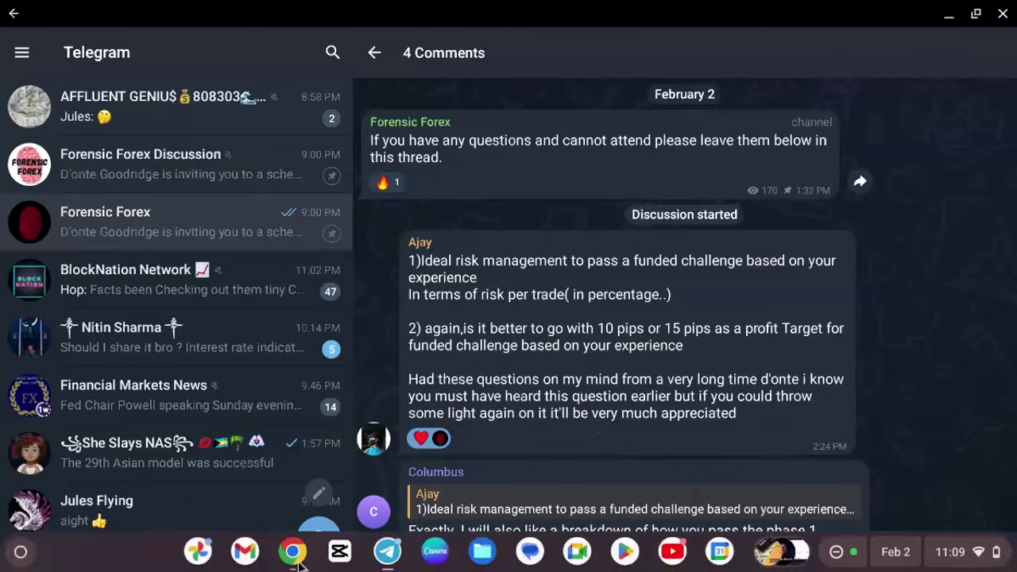
# - Go back to the tracking sheet in Chrome and review the January 2024 pip targets, MAX results and unrealized gains
pyautogui.click(294, 557)
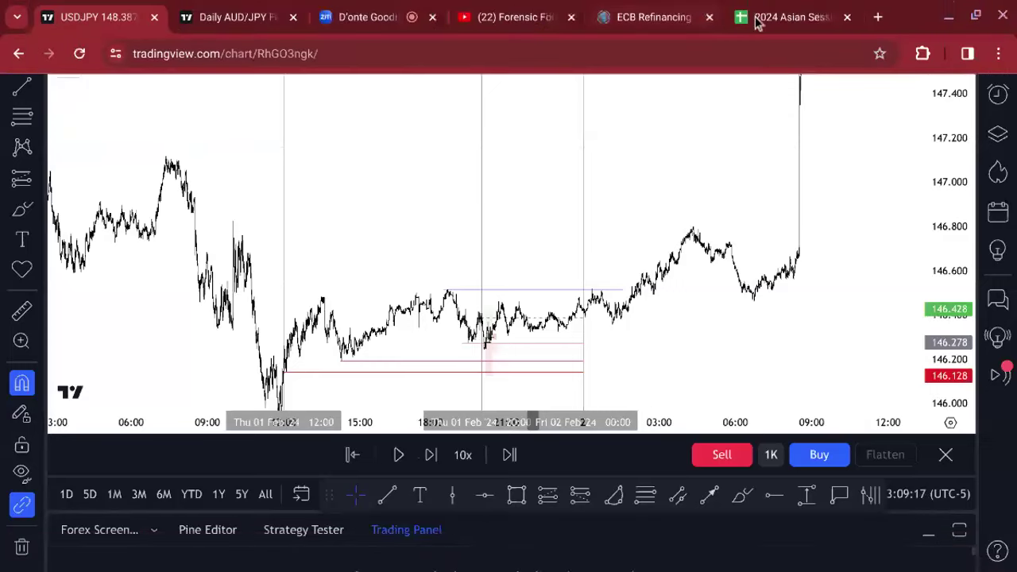
pyautogui.click(759, 22)
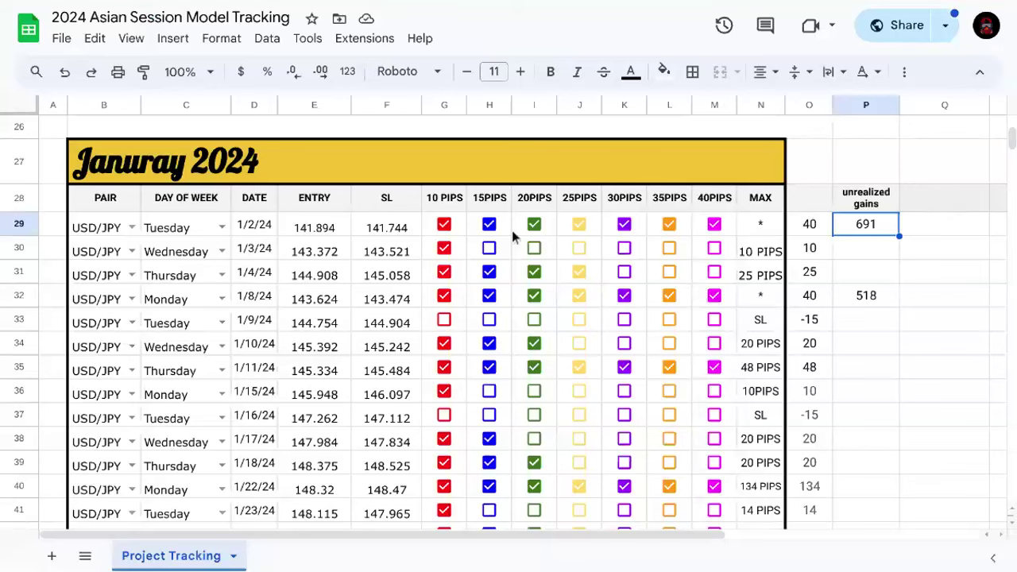
pyautogui.scroll(-1, 513, 236)
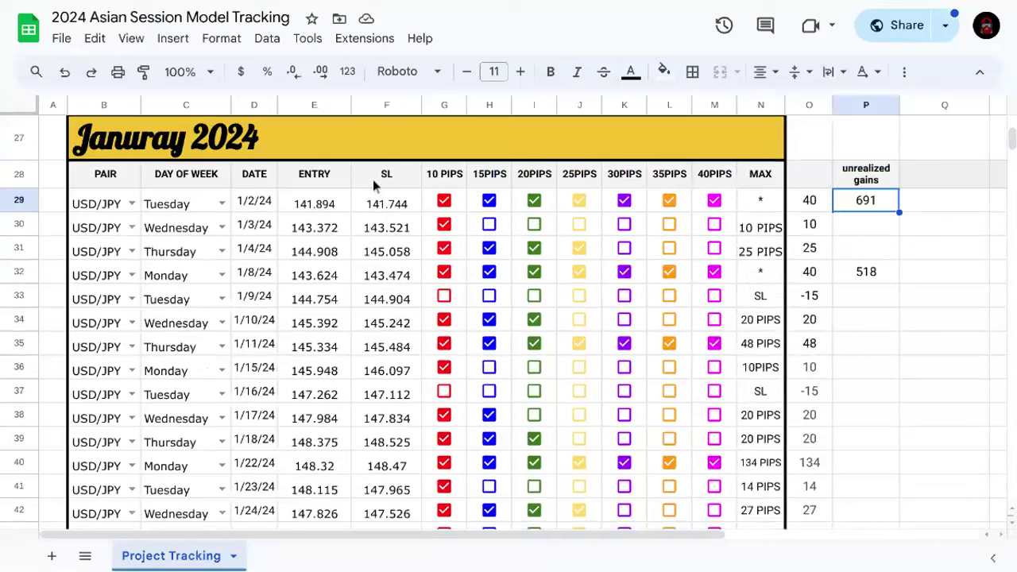
pyautogui.click(507, 205)
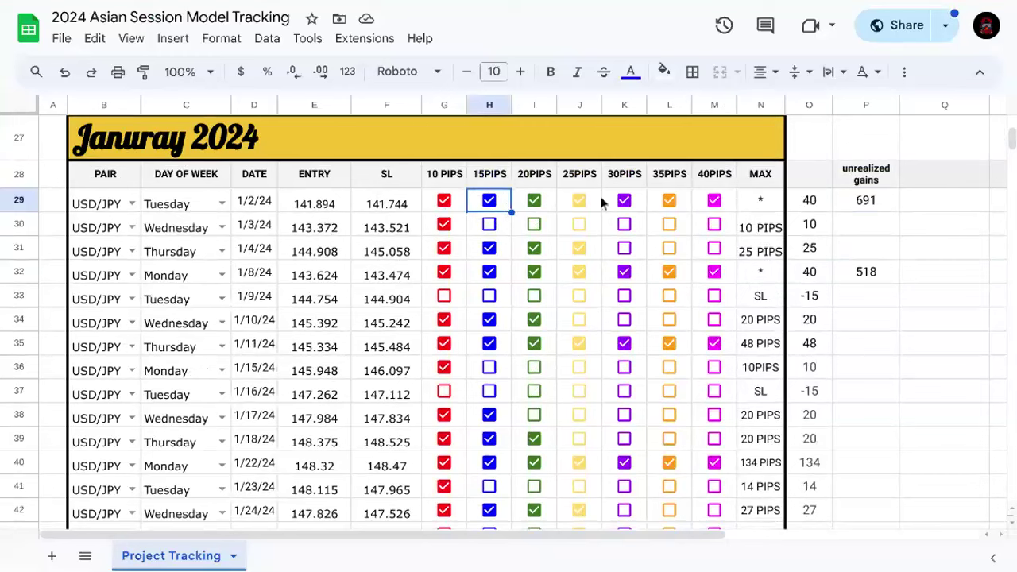
pyautogui.scroll(-3, 877, 336)
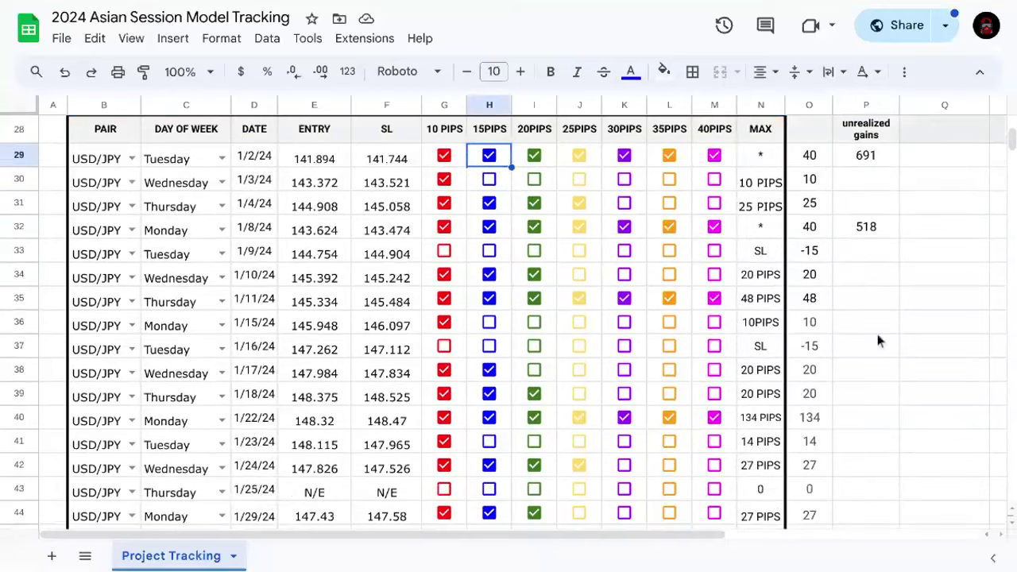
pyautogui.scroll(4, 877, 336)
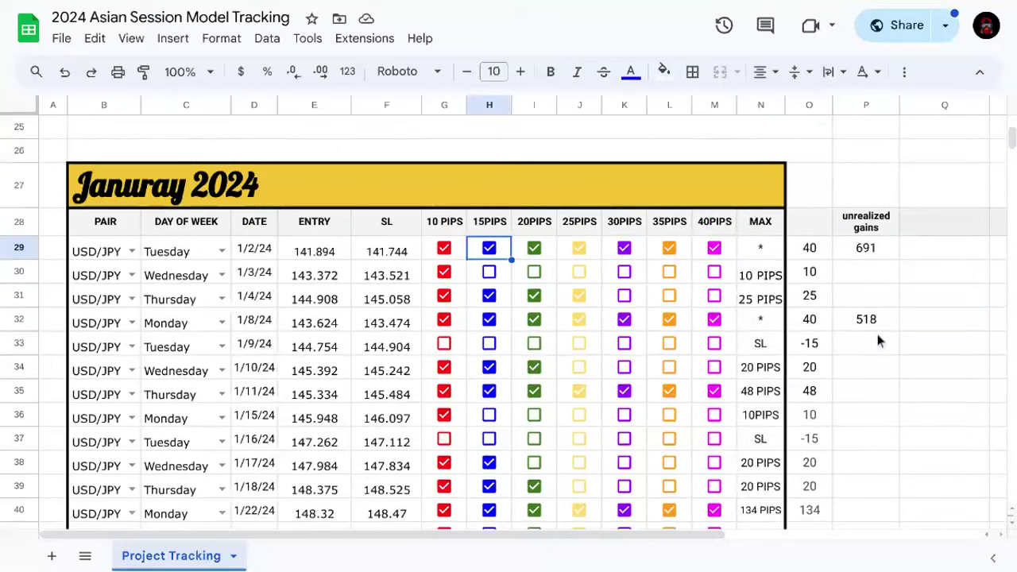
pyautogui.scroll(-1, 878, 340)
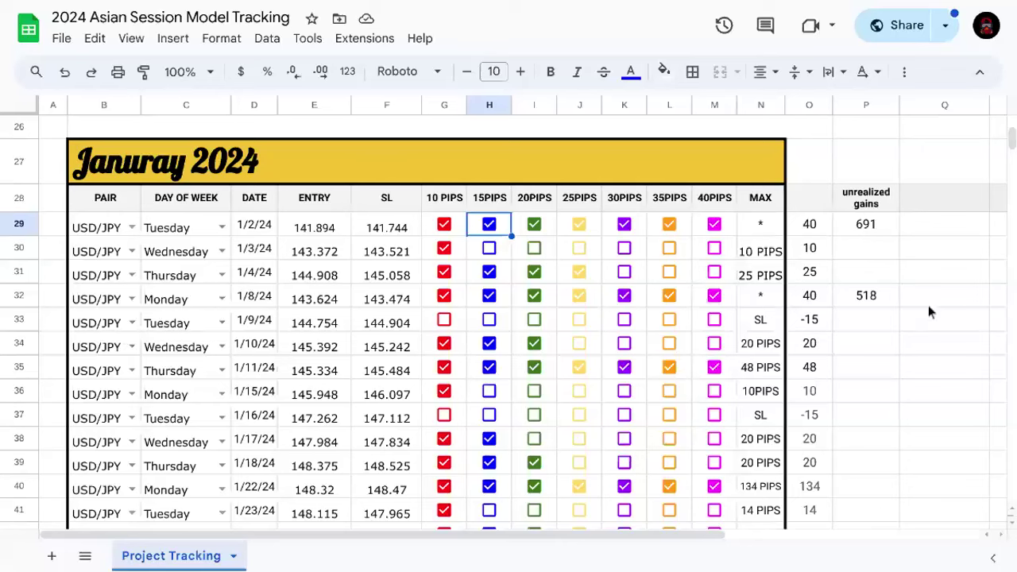
pyautogui.scroll(-2, 947, 302)
pyautogui.scroll(-1, 951, 318)
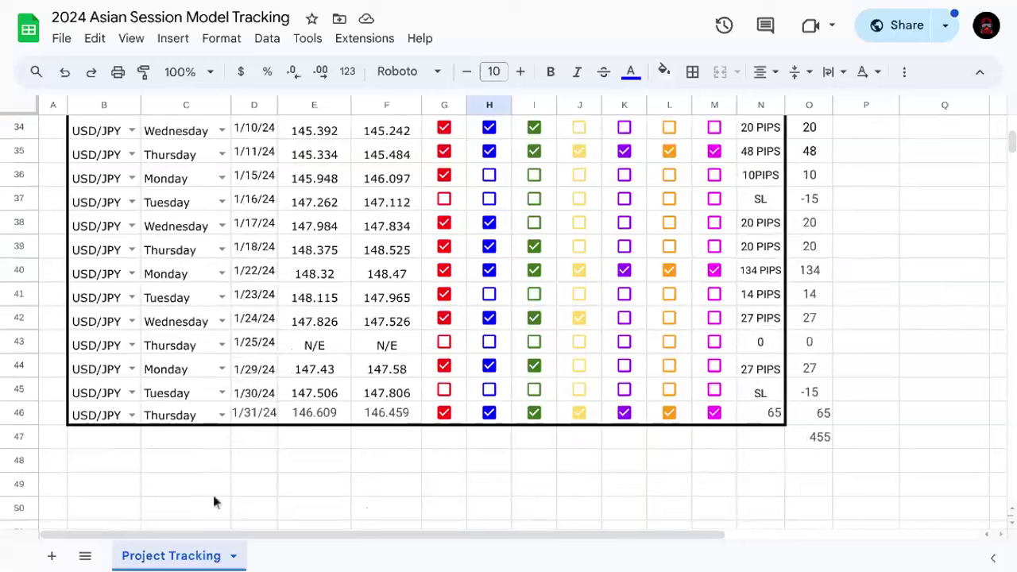
# - Enter 10,000 in B48, 10% in B49 and $1,000 in B50 below the January 2024 table
pyautogui.doubleClick(125, 459)
pyautogui.write('10')
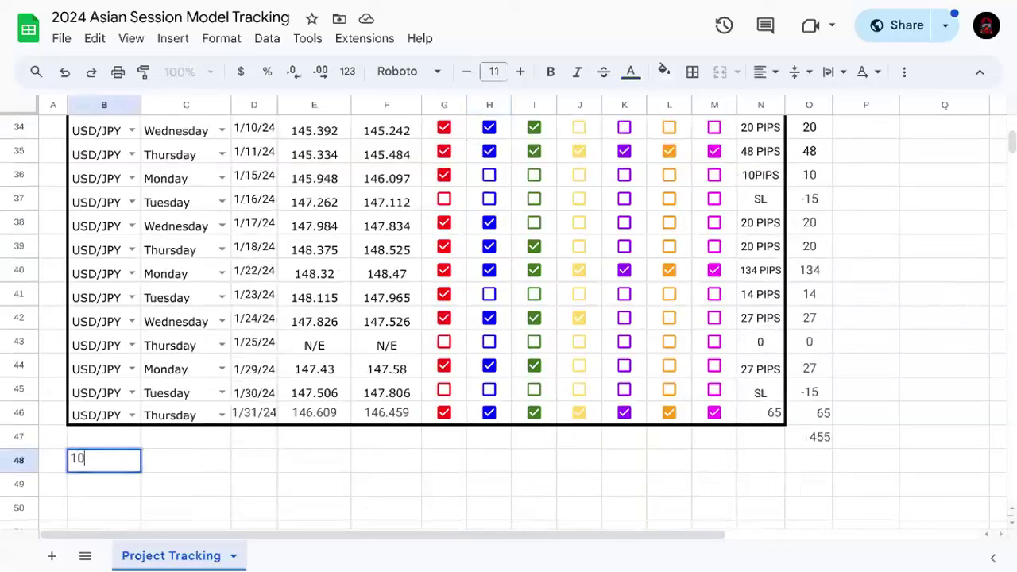
pyautogui.write(',000')
pyautogui.press('Return')
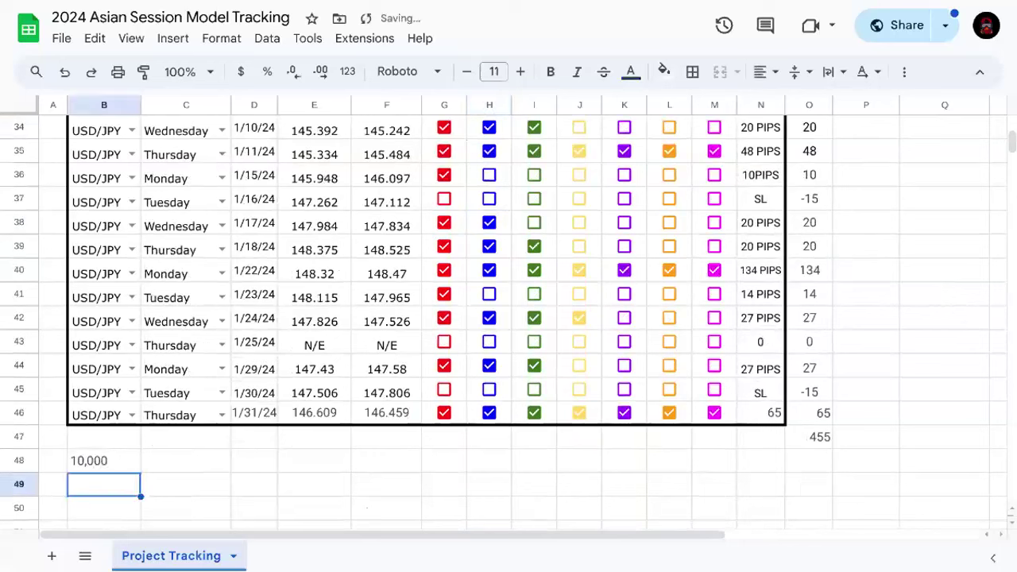
pyautogui.write('10%')
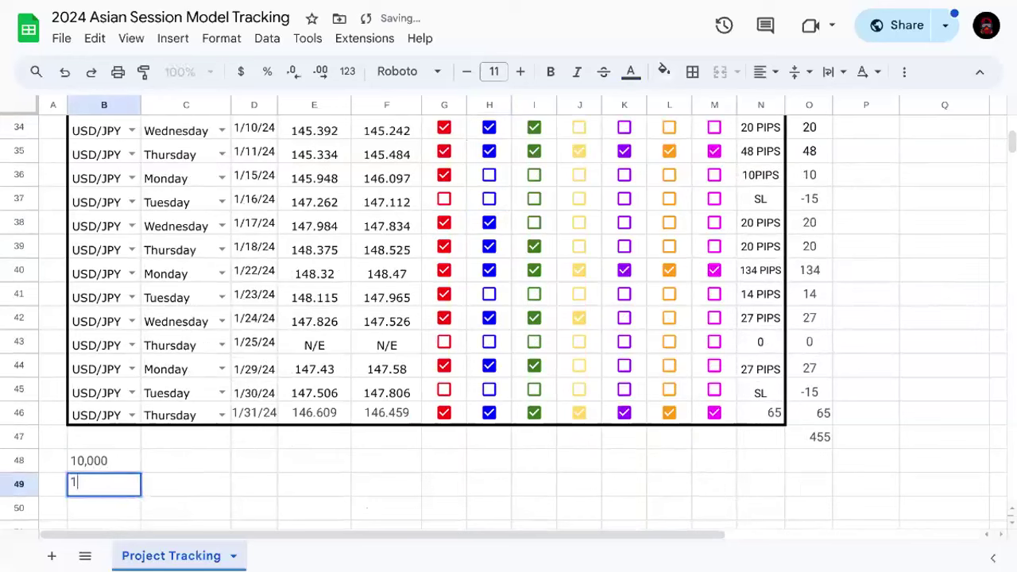
pyautogui.click(196, 480)
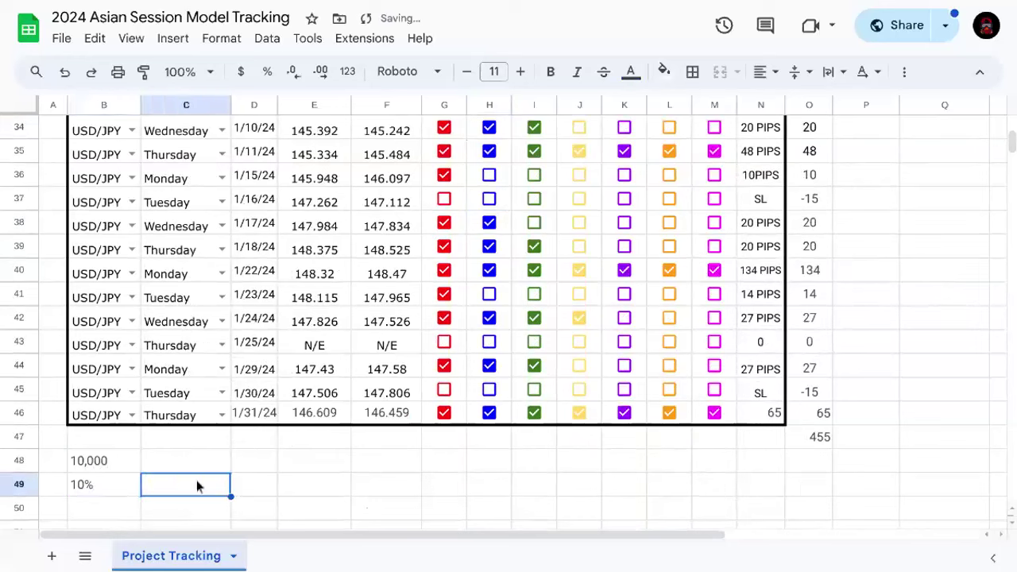
pyautogui.doubleClick(124, 510)
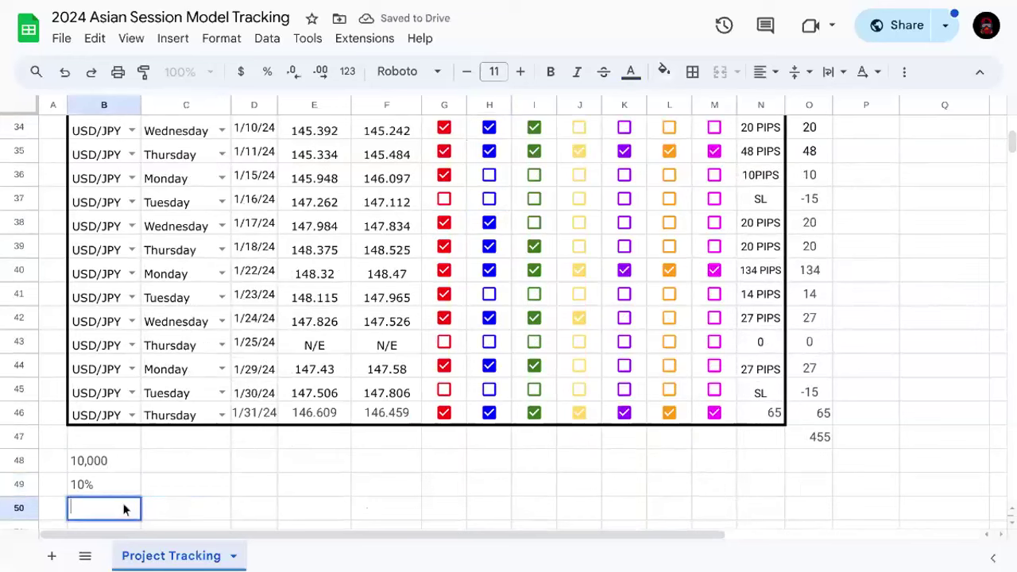
pyautogui.write('$1,000')
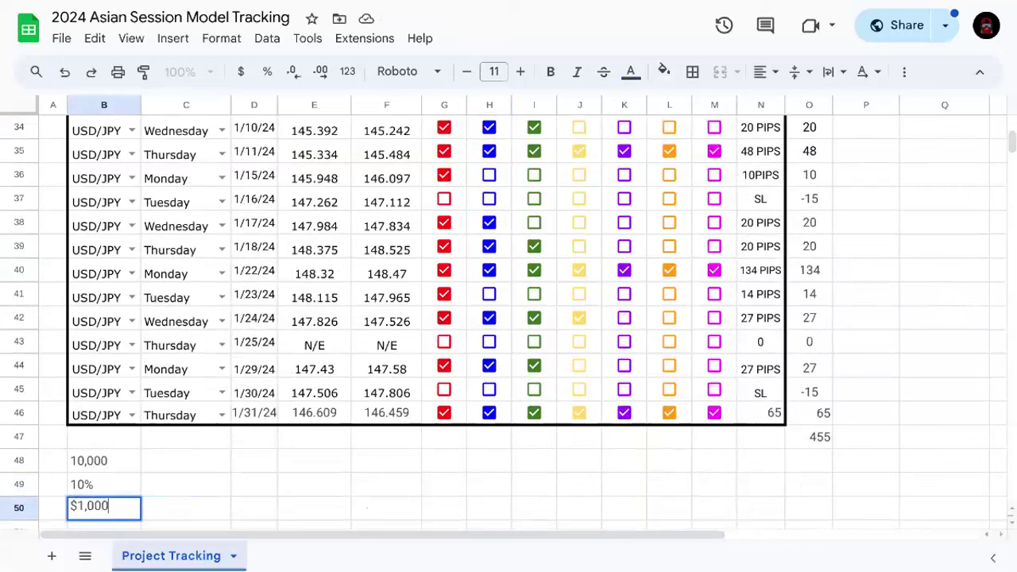
# - Try to rewrite the amount in B48 as $10,000 with a dollar sign and thousands separator
pyautogui.doubleClick(71, 459)
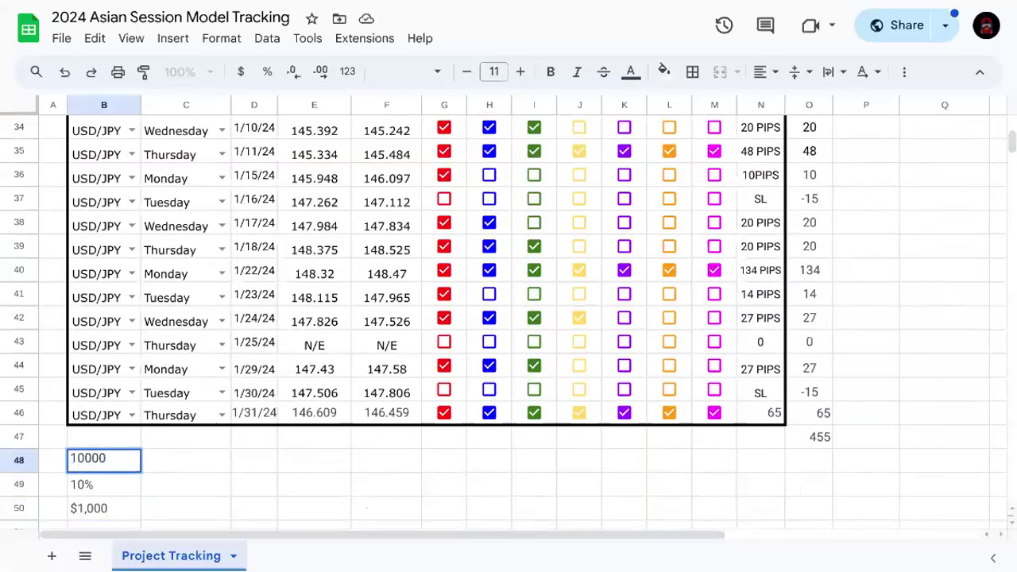
pyautogui.write('$')
pyautogui.press('Right')
pyautogui.press('Right')
pyautogui.write(',')
pyautogui.click(216, 459)
# - Enter 1% in C48 and $100 in D48 beside the 10,000 amount
pyautogui.scroll(-1, 215, 459)
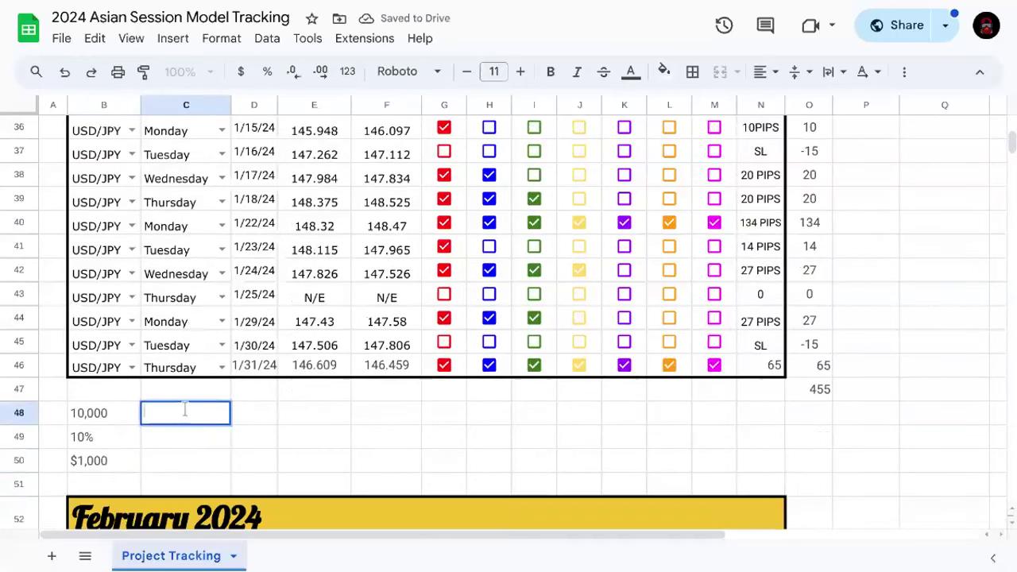
pyautogui.press('Return')
pyautogui.write('1%')
pyautogui.click(164, 456)
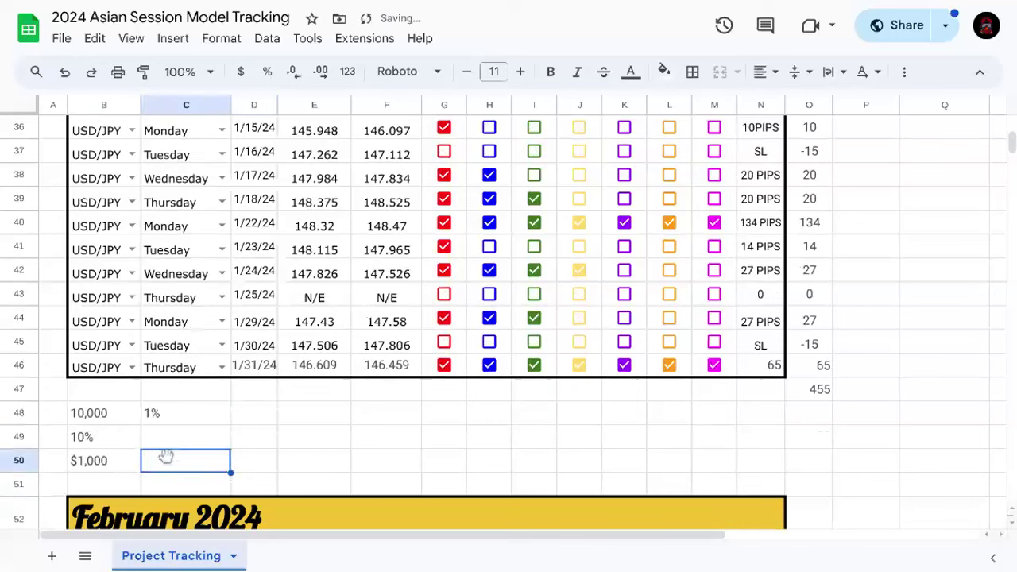
pyautogui.click(124, 415)
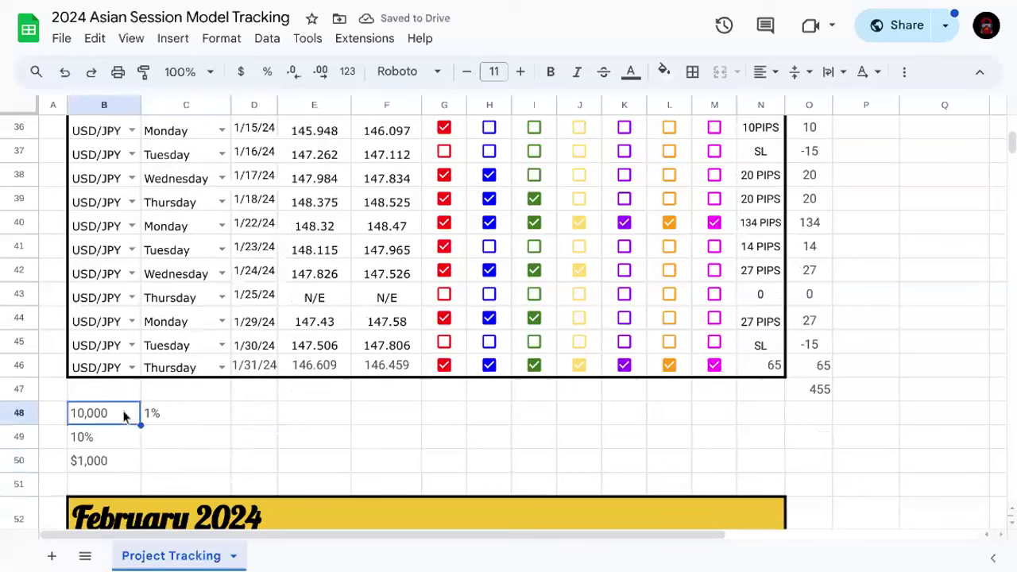
pyautogui.click(253, 418)
pyautogui.press('Return')
pyautogui.write('$100')
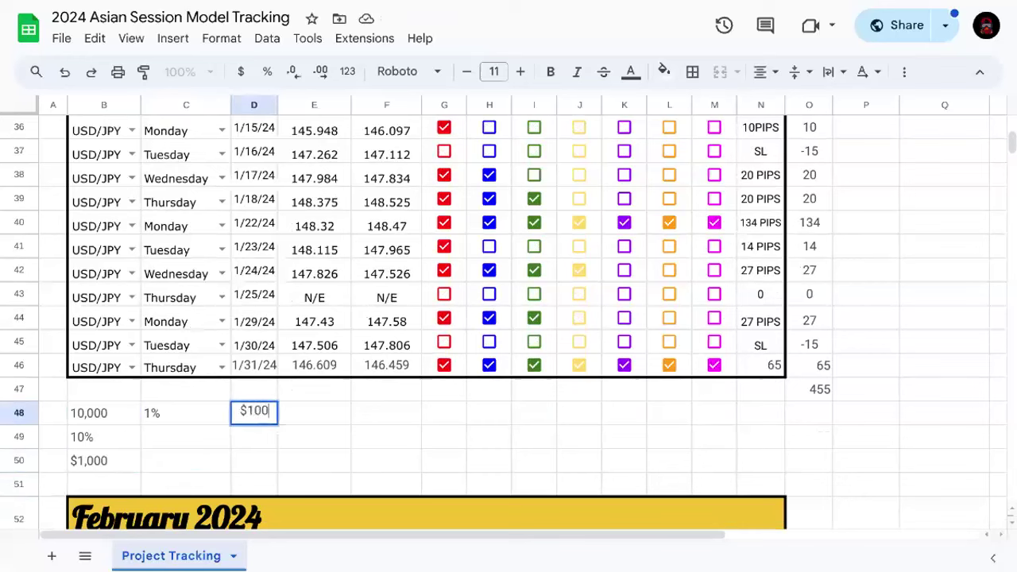
pyautogui.click(321, 423)
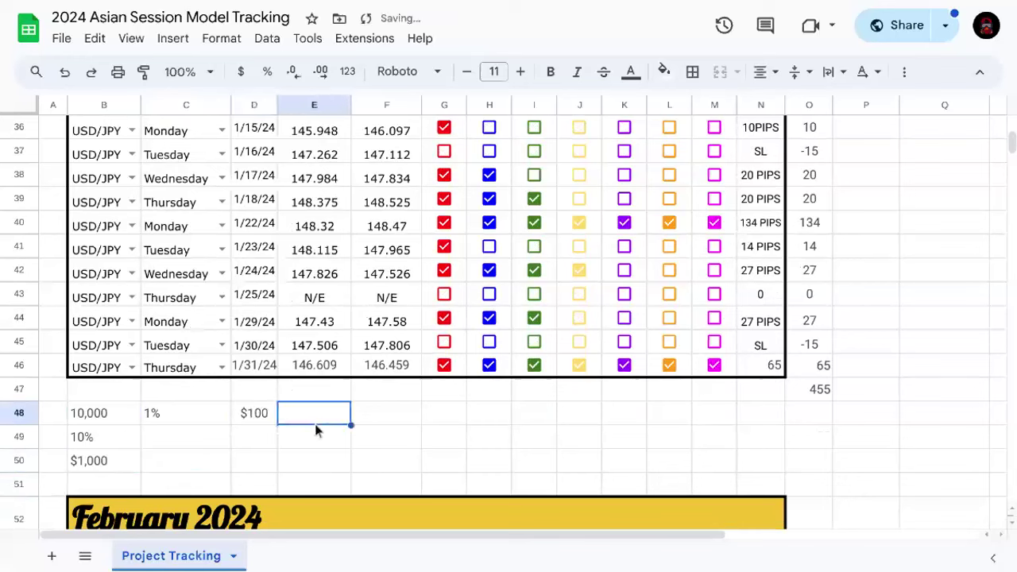
# - Compare the amounts in D48 and B50, and go through the January 2024 trades by date from 1/2/24 to 1/9/24
pyautogui.click(250, 413)
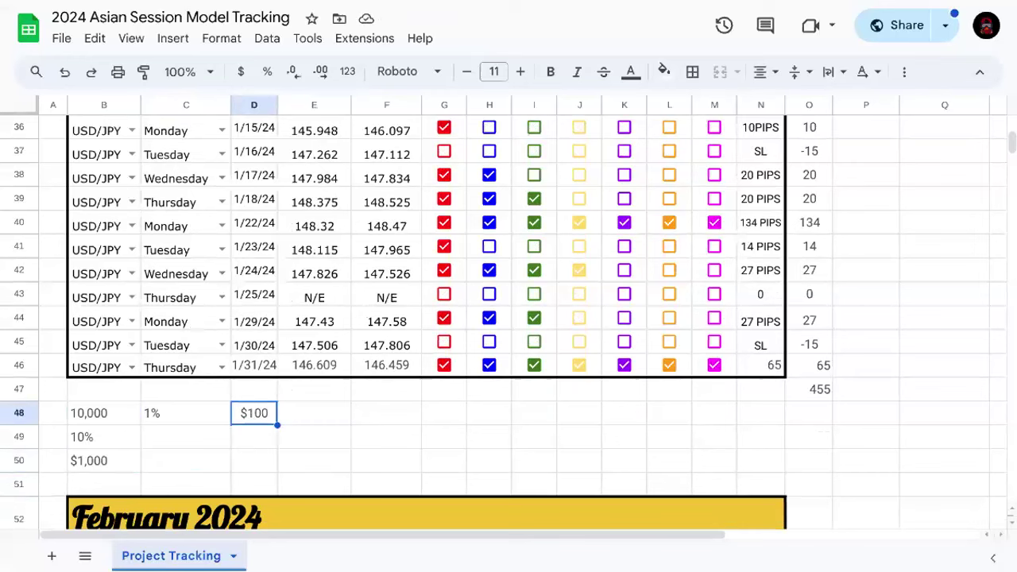
pyautogui.click(112, 468)
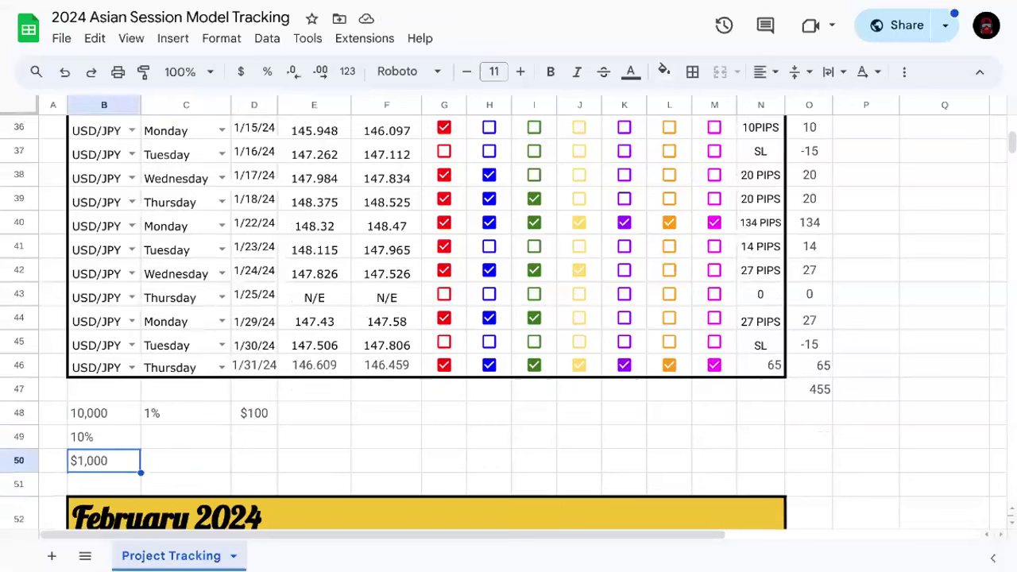
pyautogui.scroll(5, 471, 367)
pyautogui.scroll(-2, 471, 367)
pyautogui.scroll(-3, 510, 283)
pyautogui.scroll(1, 278, 479)
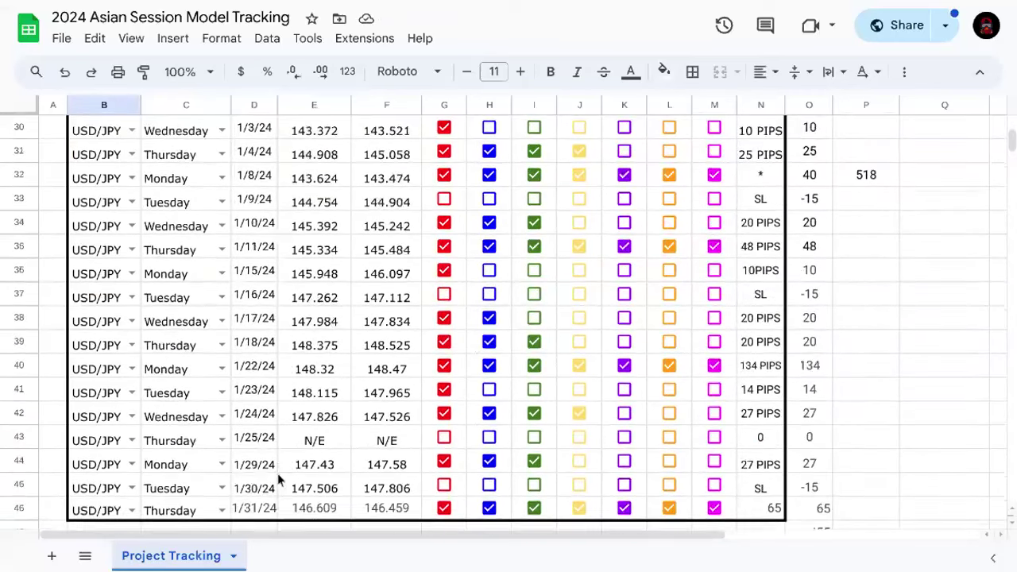
pyautogui.scroll(3, 278, 476)
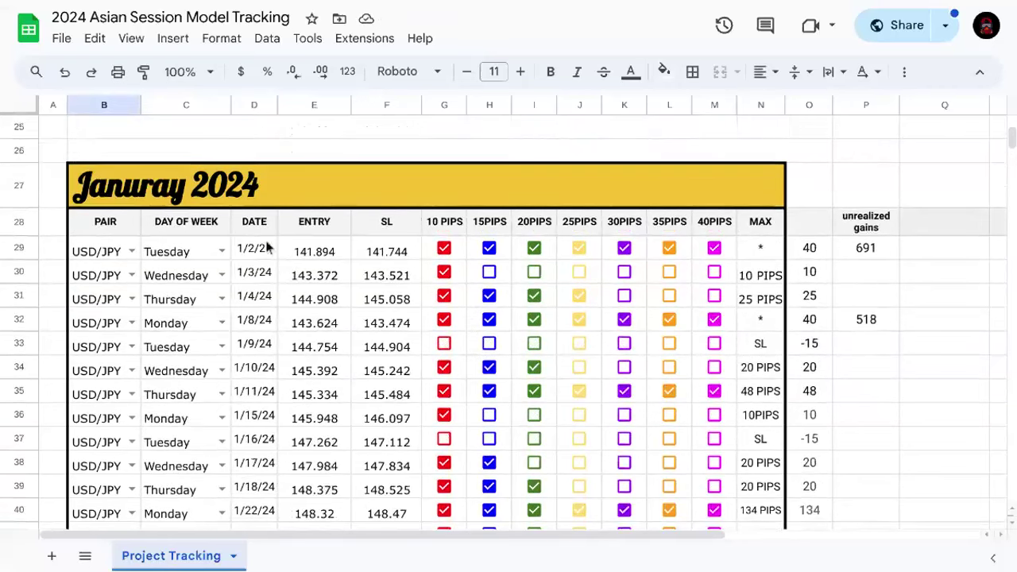
pyautogui.scroll(-1, 269, 248)
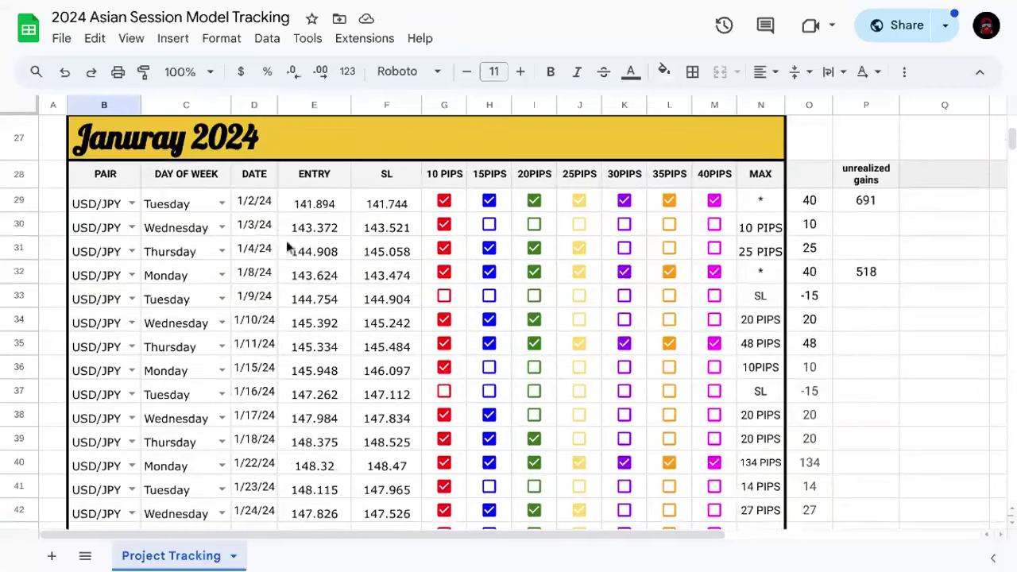
pyautogui.click(268, 201)
pyautogui.press('Down')
pyautogui.press('Down')
pyautogui.press('Down')
pyautogui.press('Down')
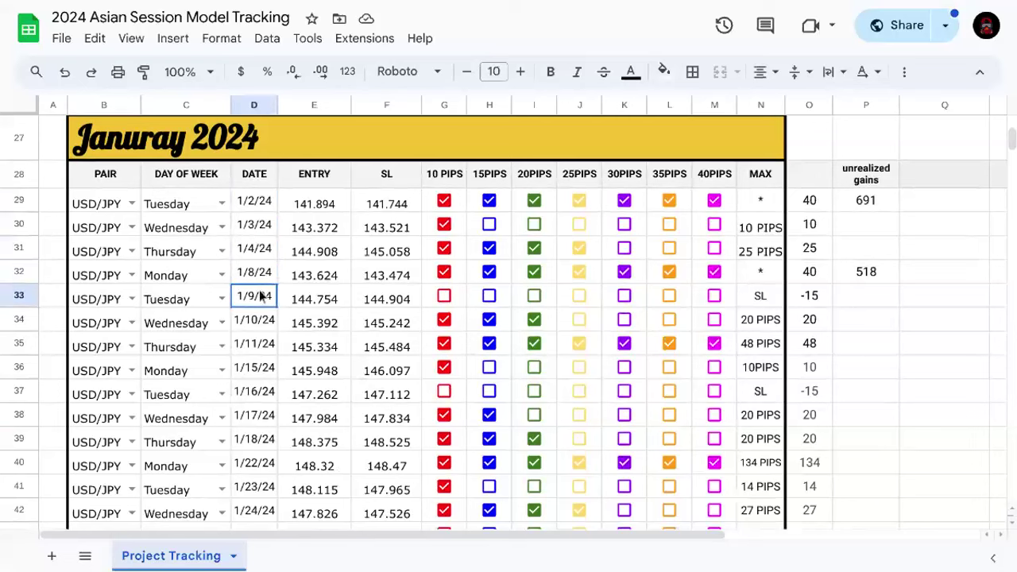
pyautogui.scroll(-1, 937, 202)
pyautogui.scroll(1, 911, 207)
# - Select the pair entries in B29:B46 to count the January 2024 trades, and review the whole table
pyautogui.moveTo(87, 204); pyautogui.dragTo(120, 294)
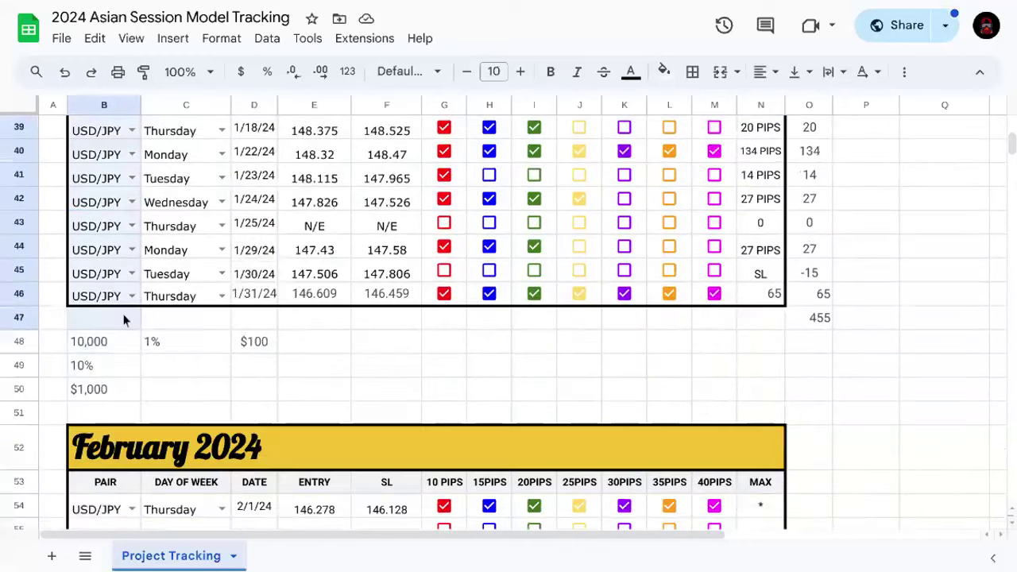
pyautogui.scroll(4, 119, 294)
pyautogui.scroll(2, 119, 299)
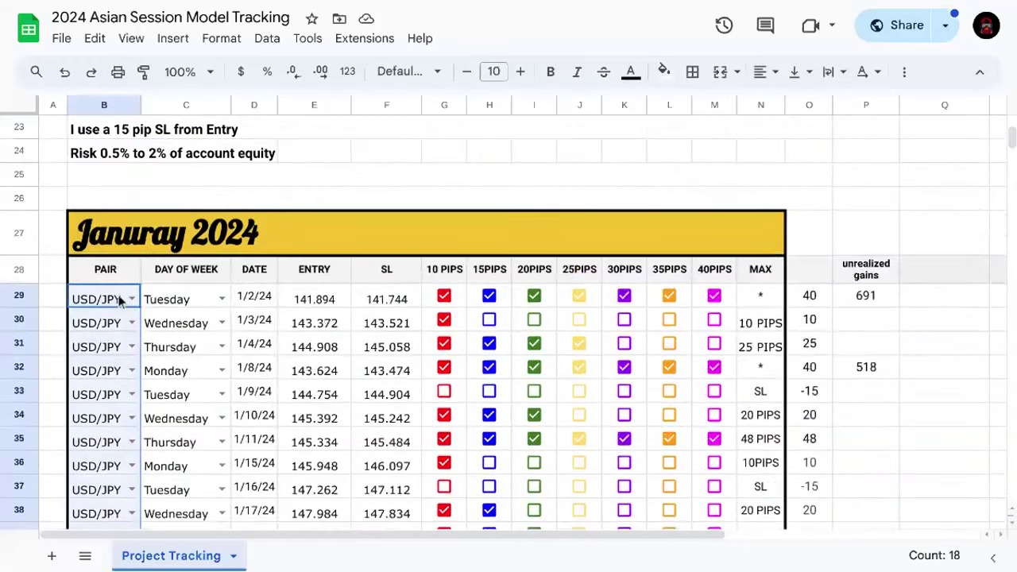
pyautogui.scroll(-4, 120, 298)
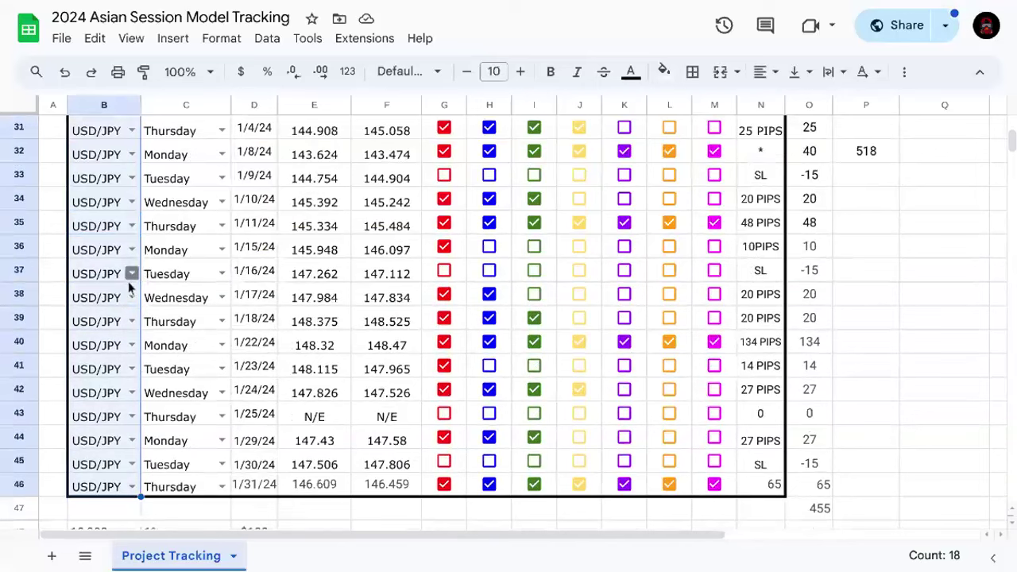
pyautogui.click(59, 413)
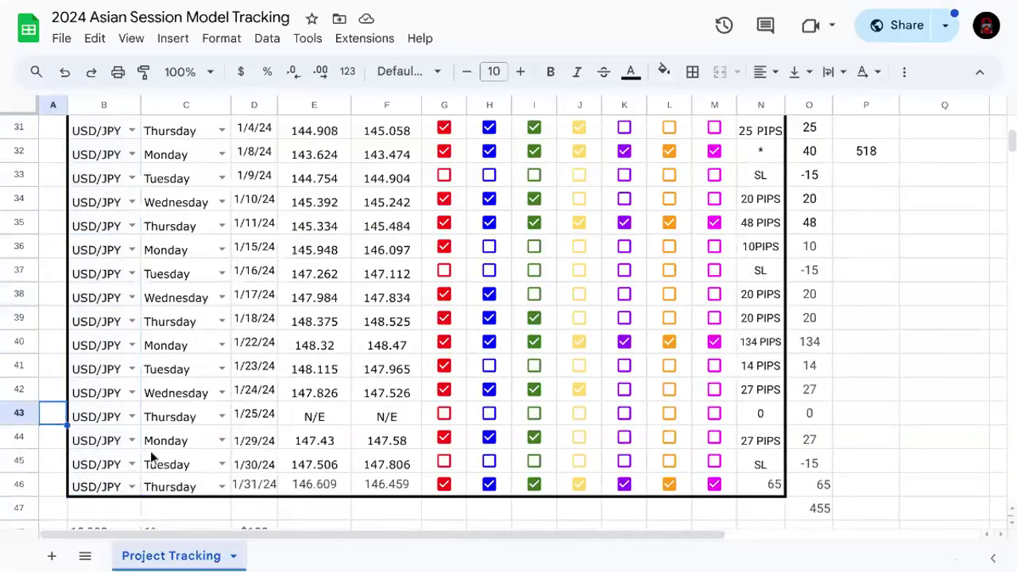
pyautogui.scroll(3, 150, 450)
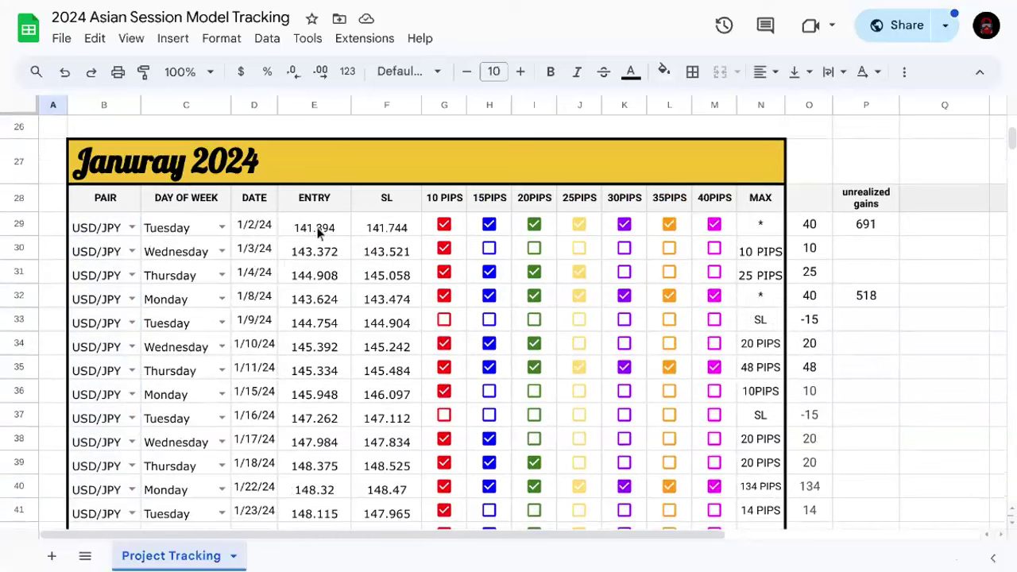
pyautogui.scroll(-5, 451, 230)
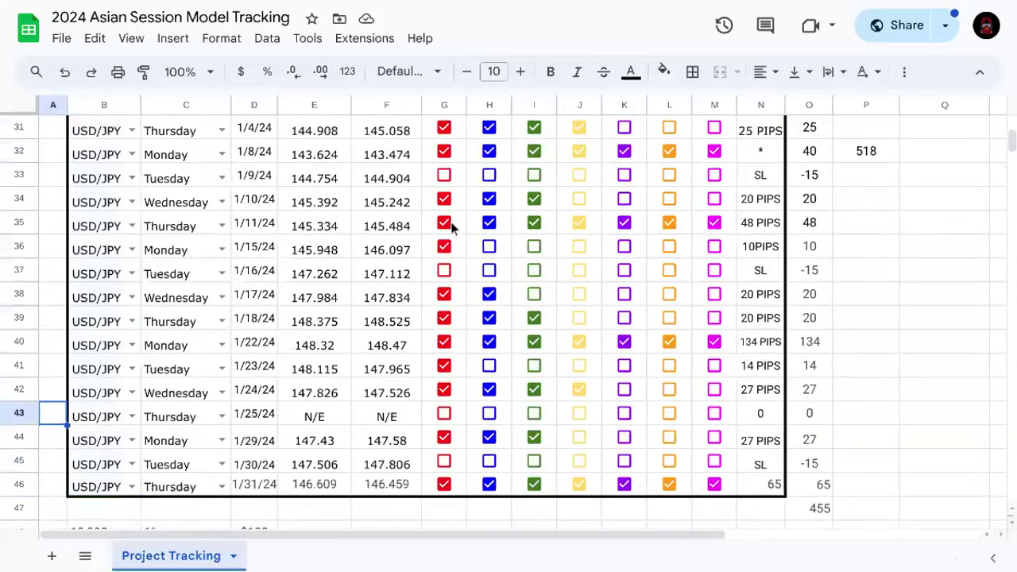
# - Compare the percentage and dollar amount in C48 and D48 with the figures in B49 and B50
pyautogui.scroll(-5, 450, 227)
pyautogui.click(173, 412)
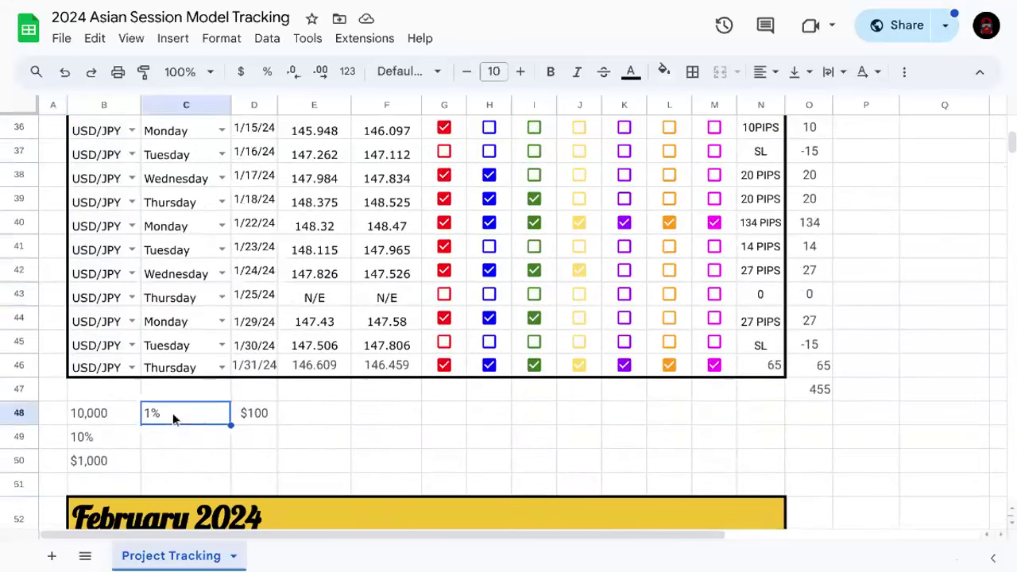
pyautogui.click(256, 414)
pyautogui.click(124, 444)
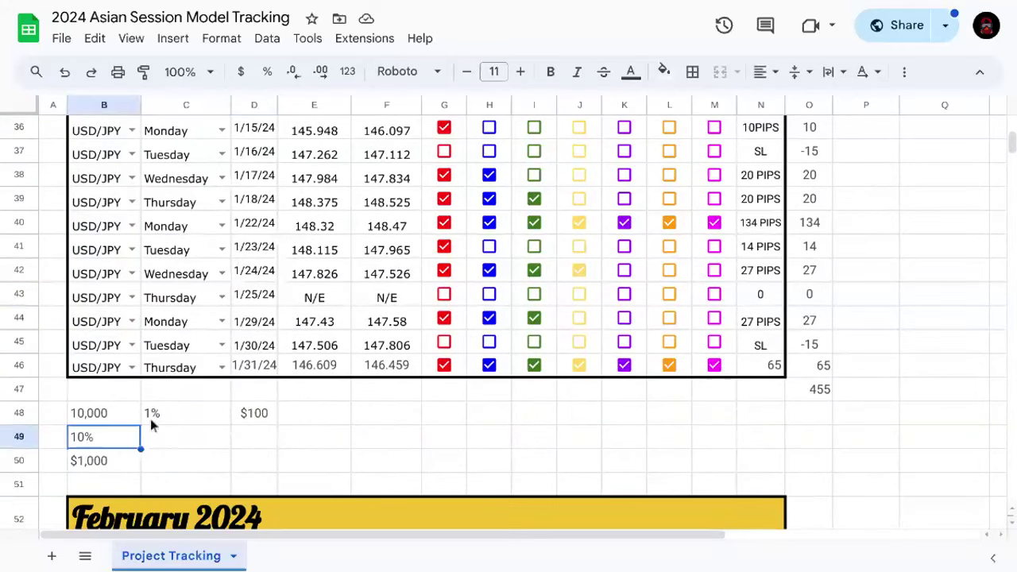
pyautogui.click(236, 418)
pyautogui.click(201, 413)
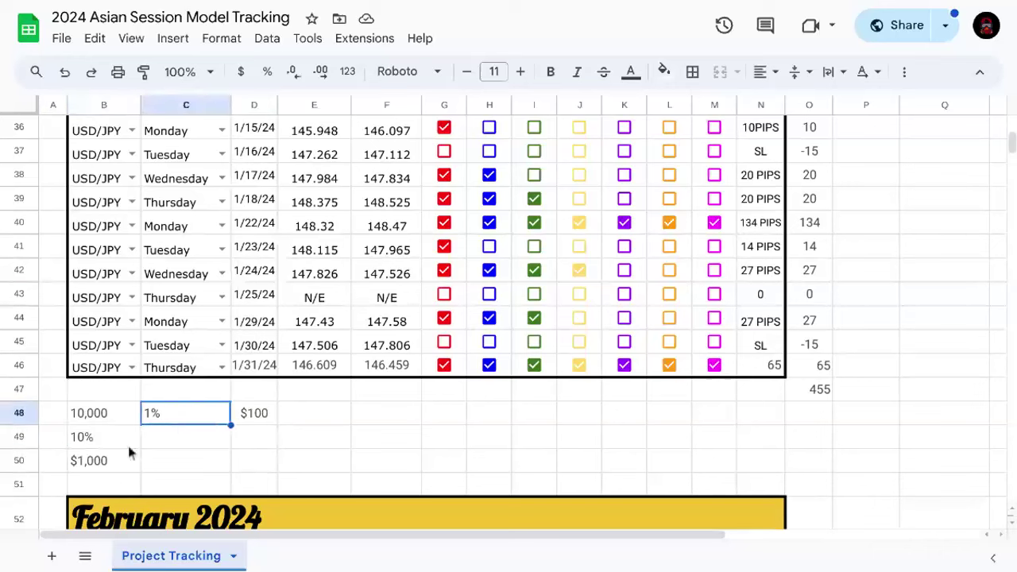
pyautogui.click(106, 464)
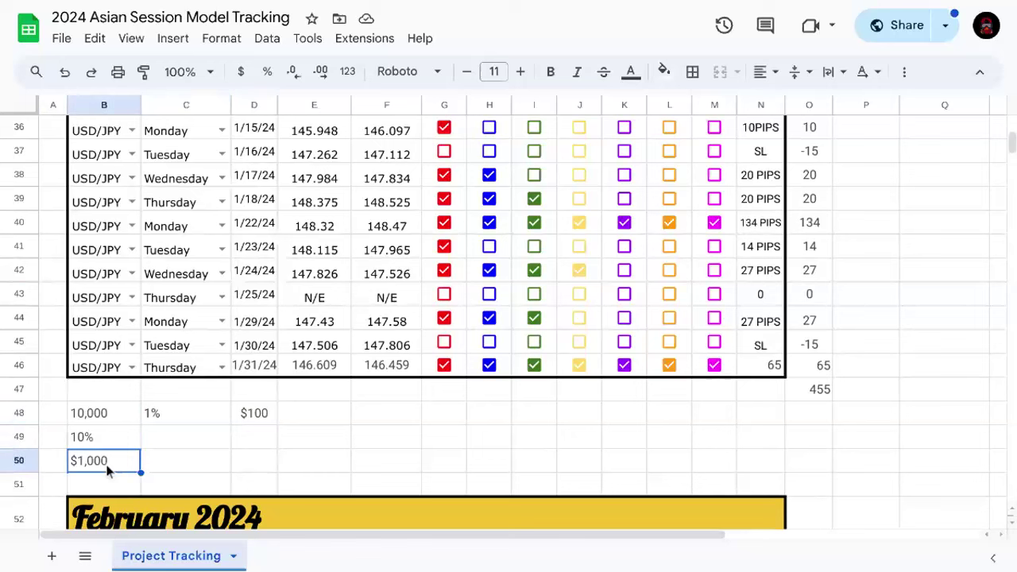
pyautogui.click(266, 410)
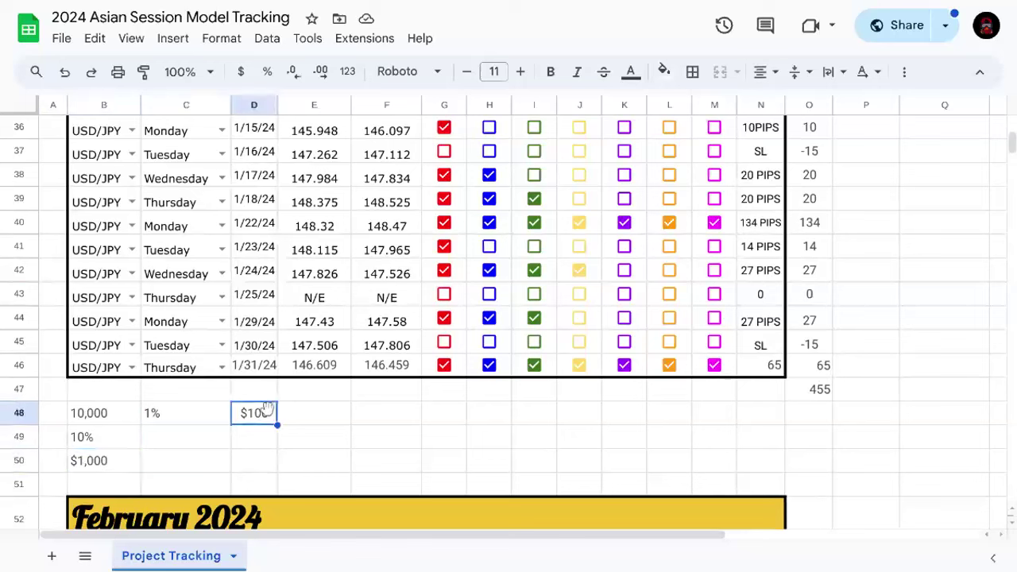
pyautogui.click(191, 434)
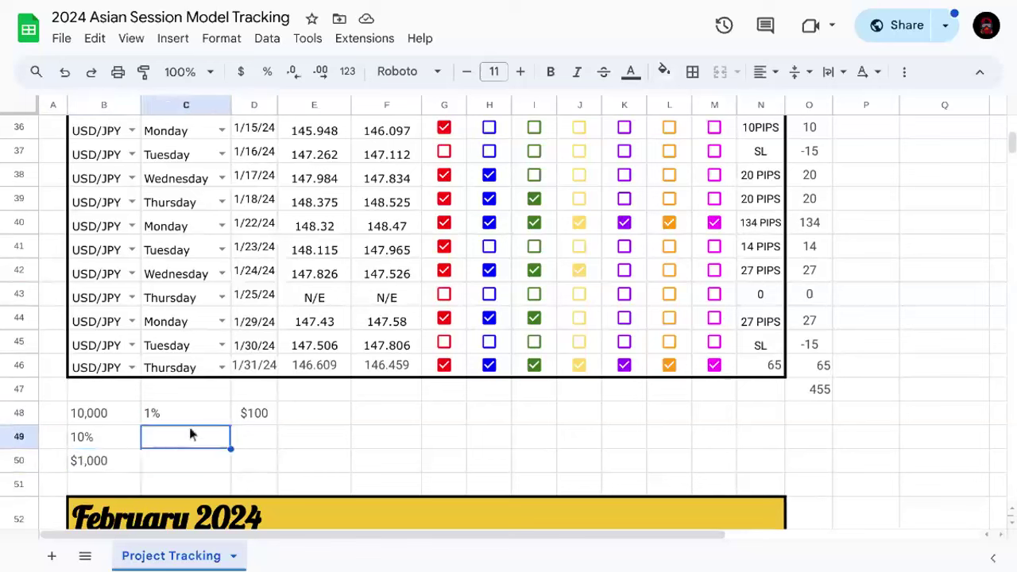
pyautogui.click(255, 415)
pyautogui.click(200, 414)
# - Change the percentage in C48 to 2% and the dollar amount in D48 to $200
pyautogui.doubleClick(197, 412)
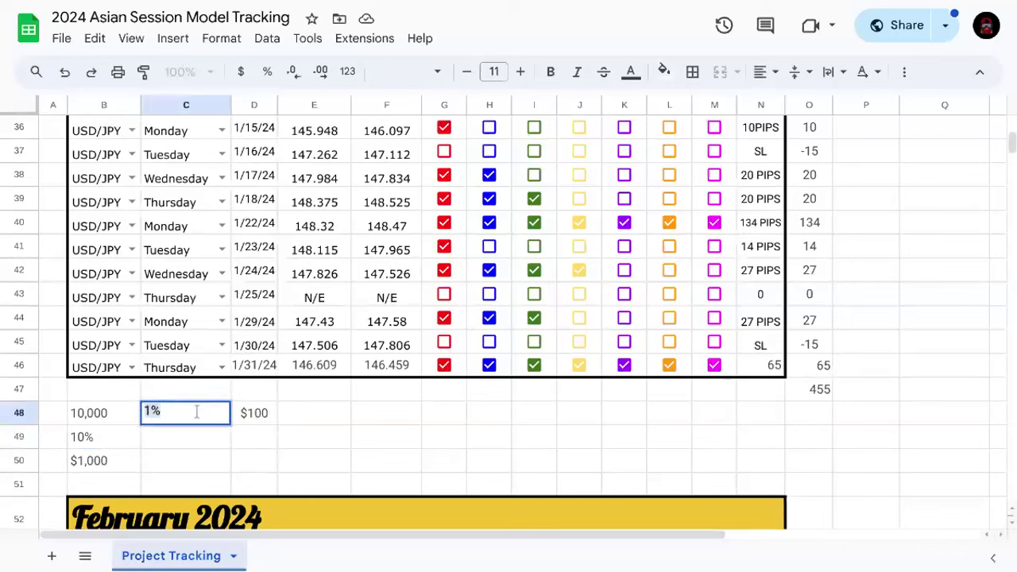
pyautogui.write('2%')
pyautogui.click(248, 418)
pyautogui.press('Return')
pyautogui.press('Left')
pyautogui.press('BackSpace')
pyautogui.press('BackSpace')
pyautogui.write('200')
pyautogui.press('BackSpace')
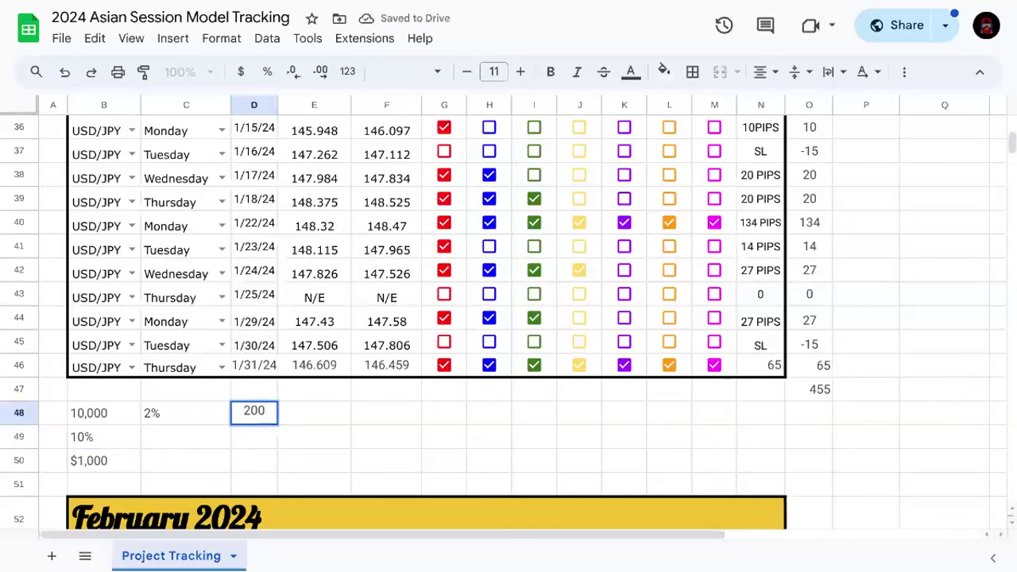
pyautogui.click(284, 424)
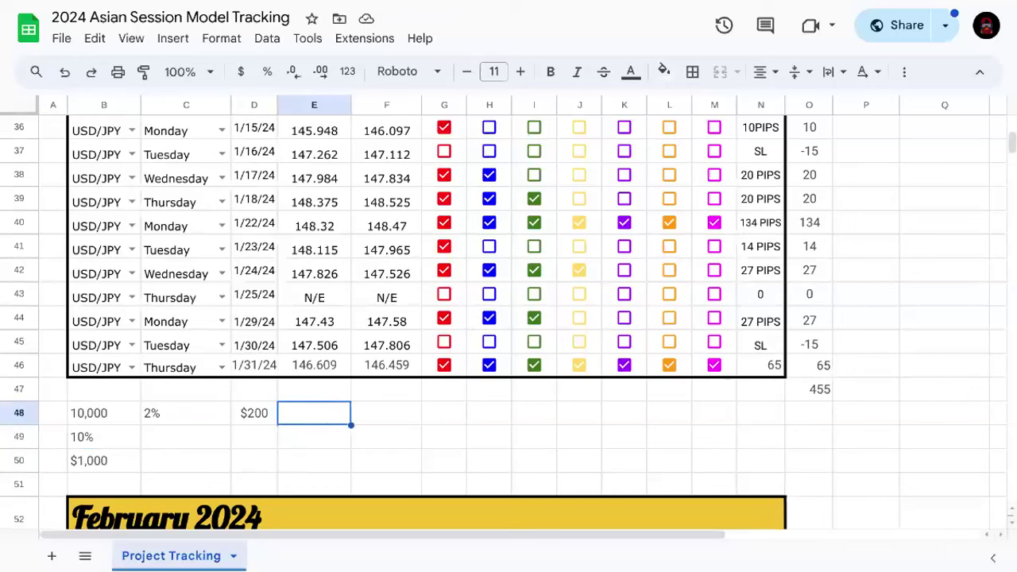
pyautogui.click(201, 410)
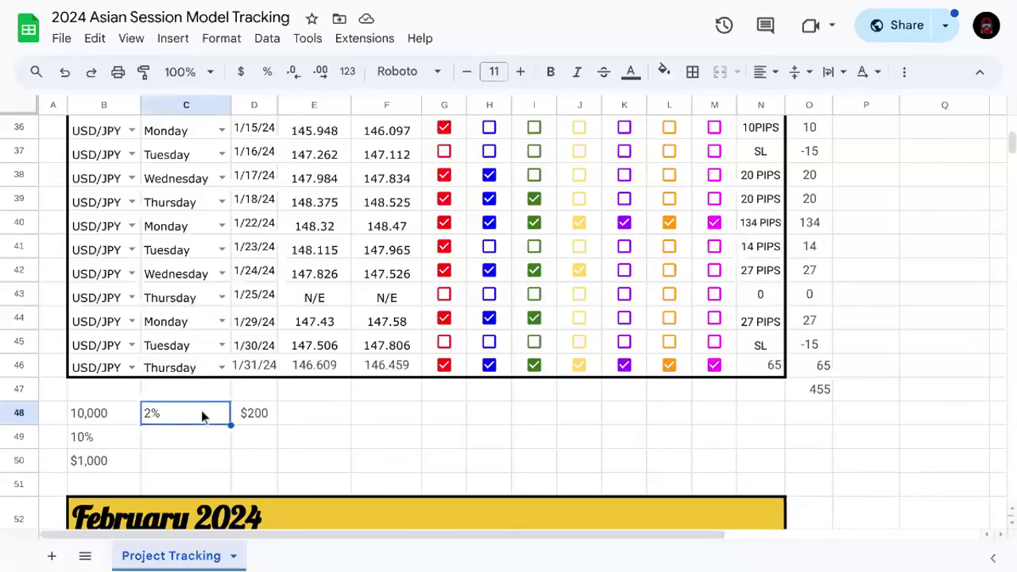
pyautogui.click(269, 416)
pyautogui.click(224, 420)
pyautogui.click(261, 415)
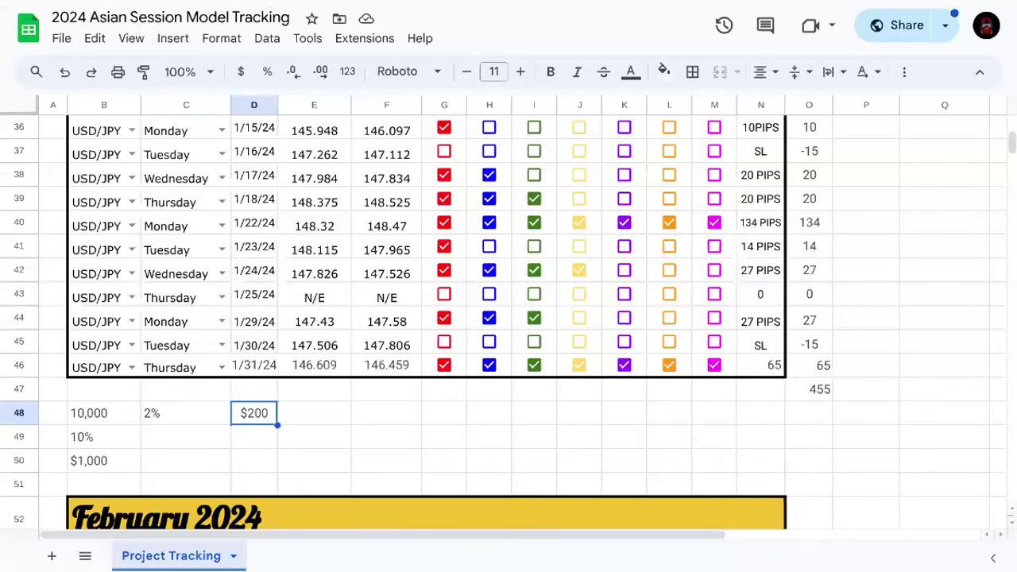
# - Change the account risk percentage in C48 to 3%
pyautogui.click(184, 410)
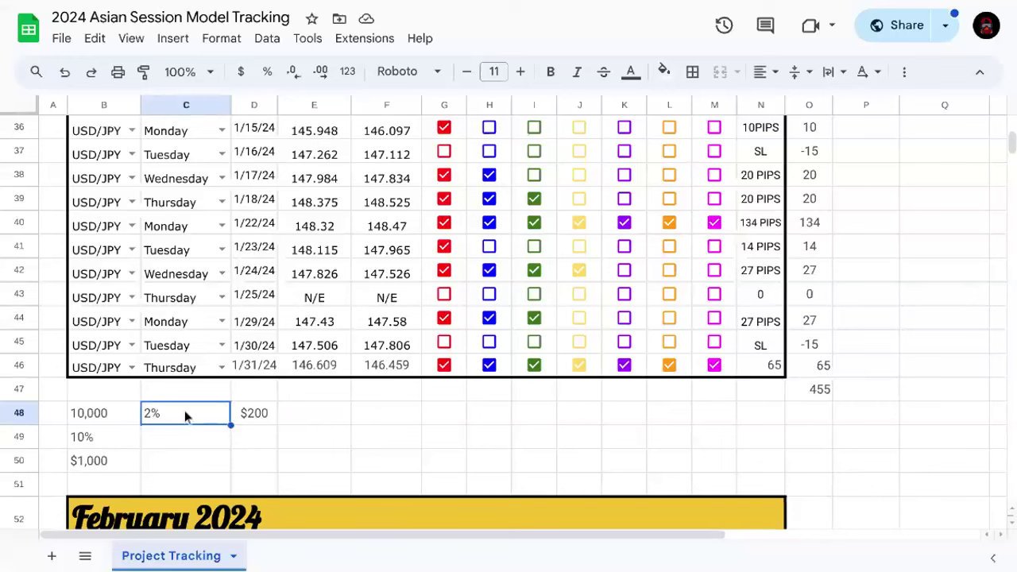
pyautogui.doubleClick(184, 410)
pyautogui.press('BackSpace')
pyautogui.press('BackSpace')
pyautogui.write('3')
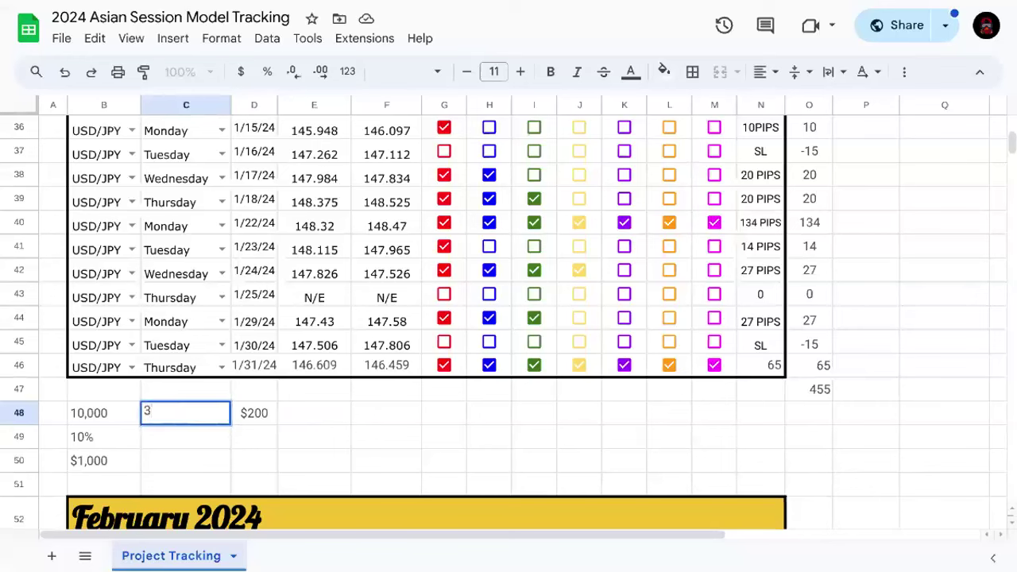
pyautogui.write('%')
# - Set the dollar amount in D48 to $300 and compare it with the amount in B50
pyautogui.click(271, 407)
pyautogui.doubleClick(271, 405)
pyautogui.press('BackSpace')
pyautogui.press('BackSpace')
pyautogui.press('BackSpace')
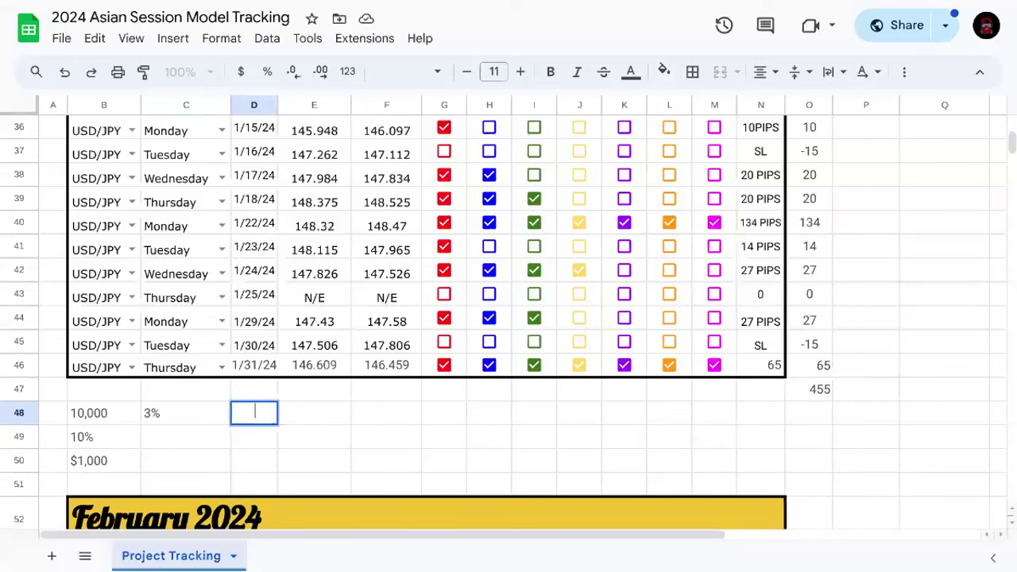
pyautogui.write('$300')
pyautogui.press('Return')
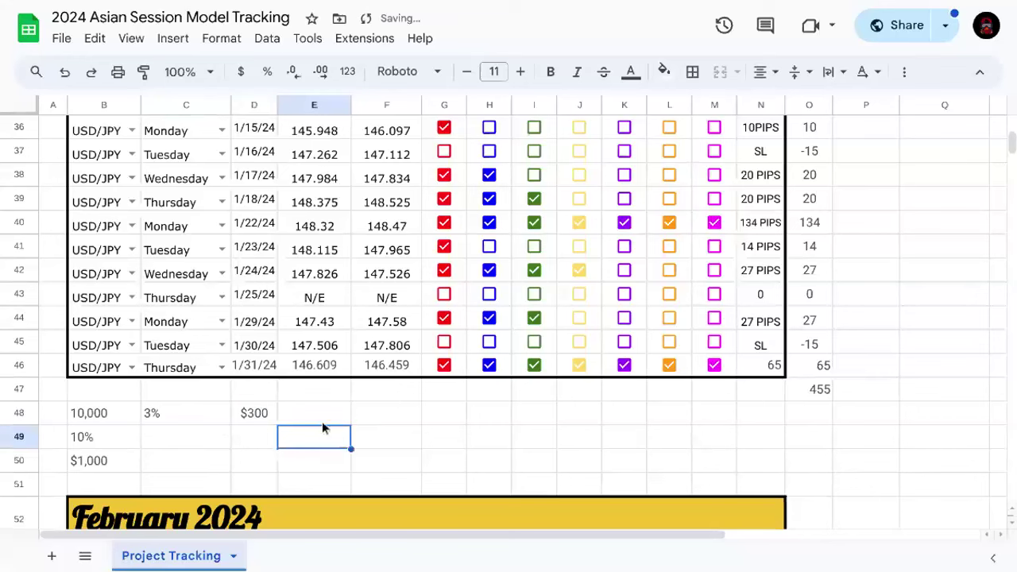
pyautogui.click(270, 414)
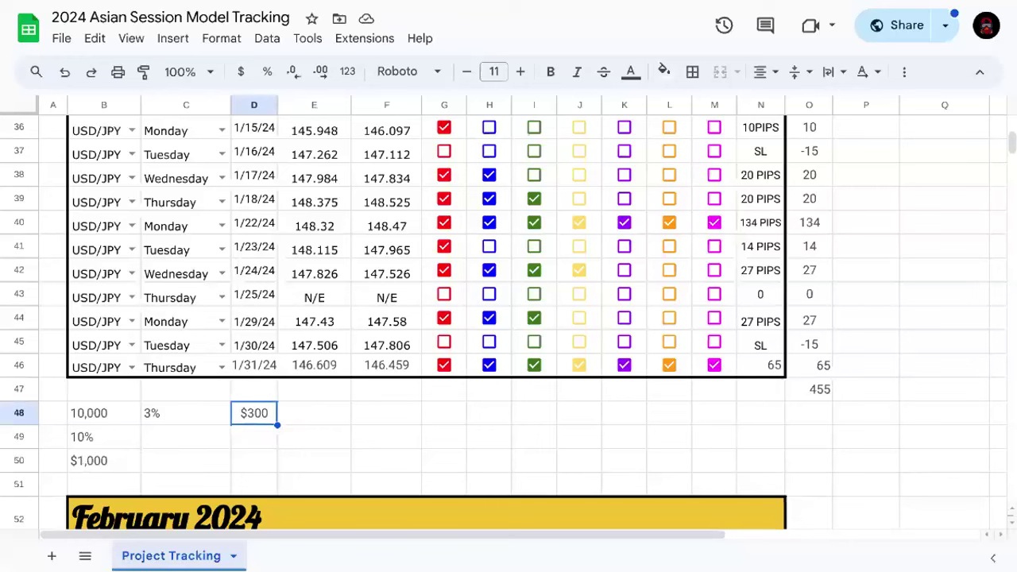
pyautogui.click(102, 461)
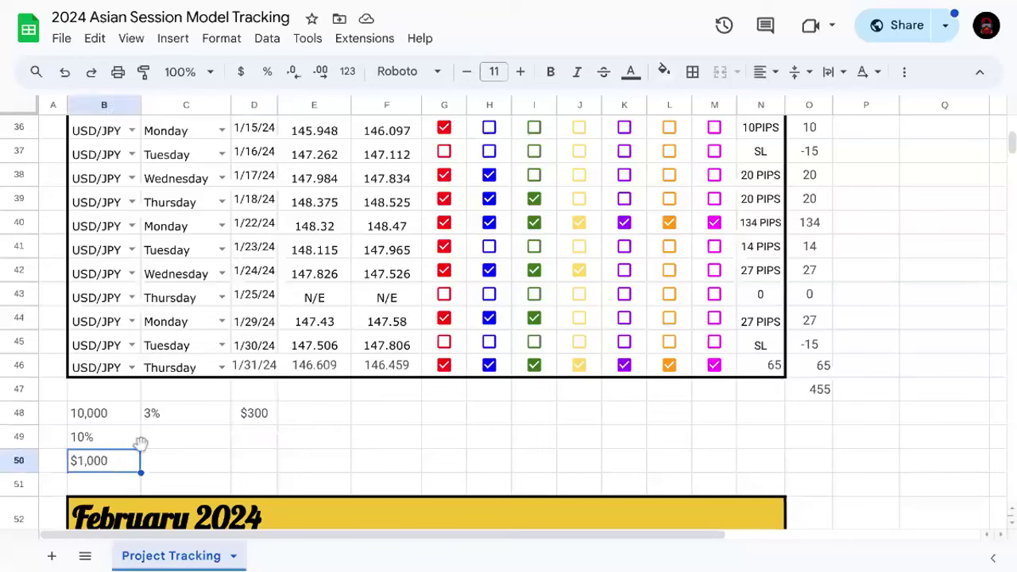
# - Change the account risk percentage in C48 to 4%
pyautogui.doubleClick(177, 419)
pyautogui.press('BackSpace')
pyautogui.press('BackSpace')
pyautogui.write('4%')
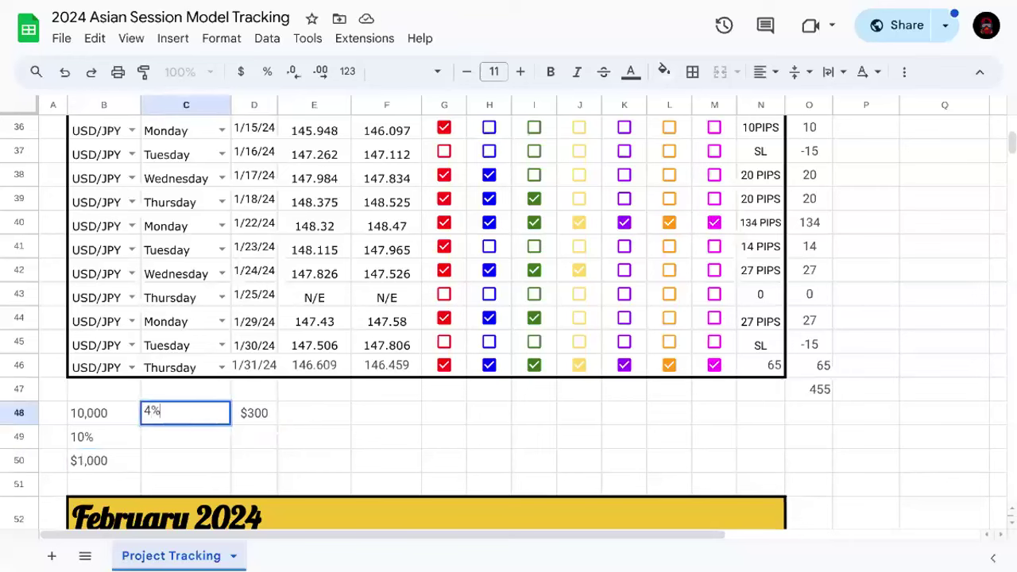
# - Set the dollar amount in D48 to $400 and compare it with the amount in B50
pyautogui.doubleClick(261, 412)
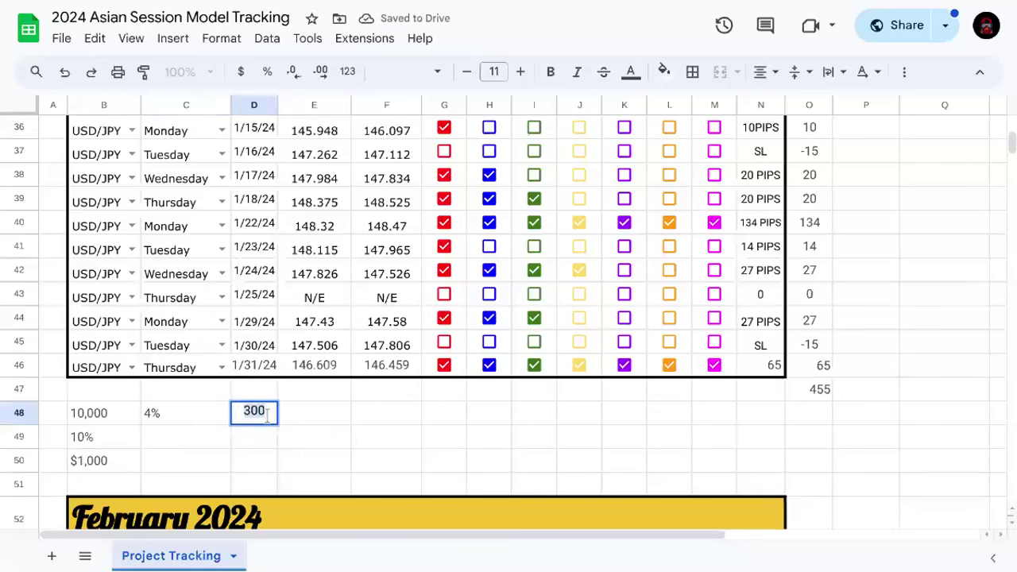
pyautogui.press('BackSpace')
pyautogui.press('BackSpace')
pyautogui.press('BackSpace')
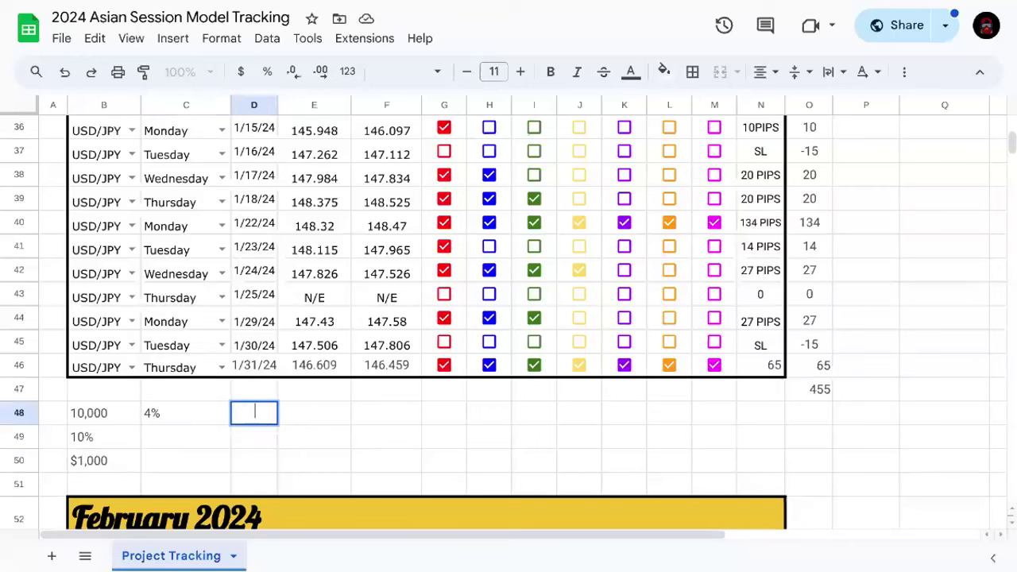
pyautogui.write('%')
pyautogui.press('BackSpace')
pyautogui.write('4')
pyautogui.press('BackSpace')
pyautogui.write('$400')
pyautogui.click(386, 417)
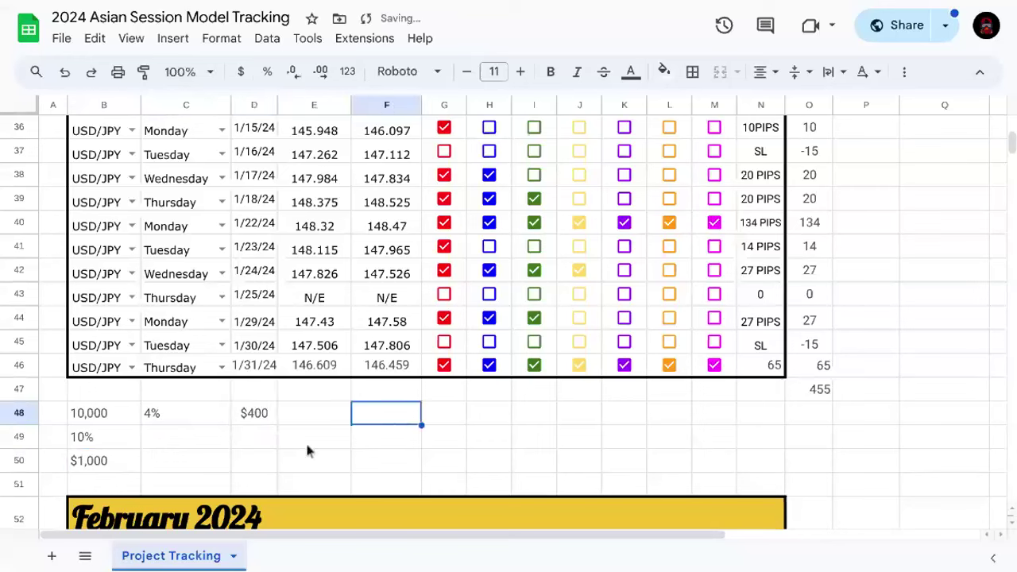
pyautogui.click(266, 415)
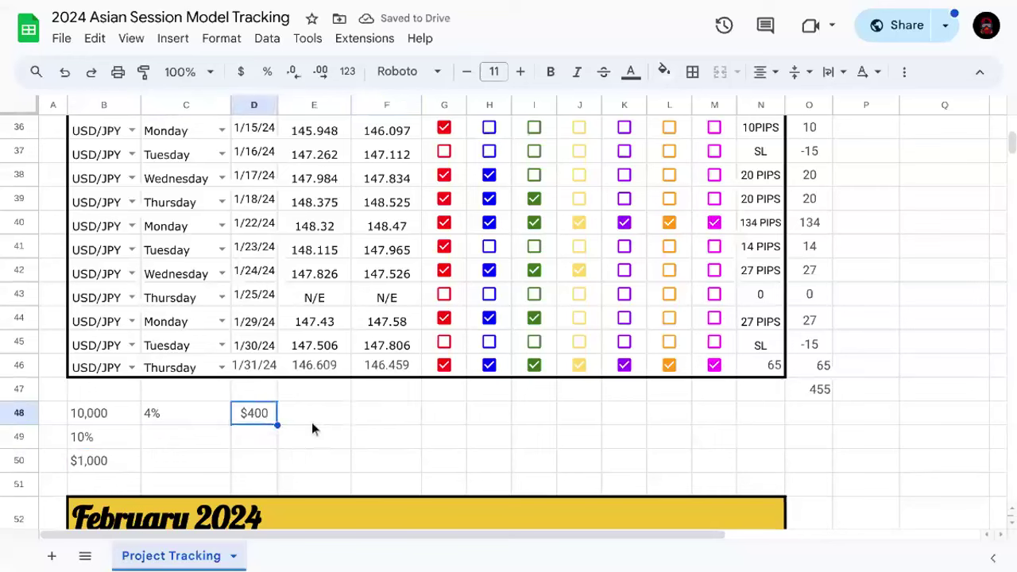
pyautogui.click(118, 459)
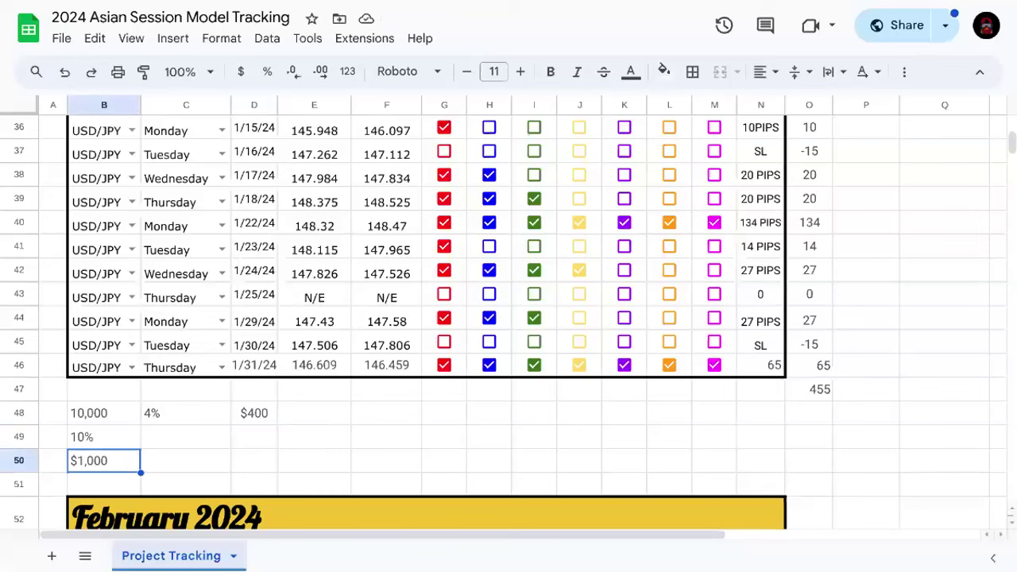
# - Change the account risk percentage in C48 to 5%
pyautogui.doubleClick(207, 419)
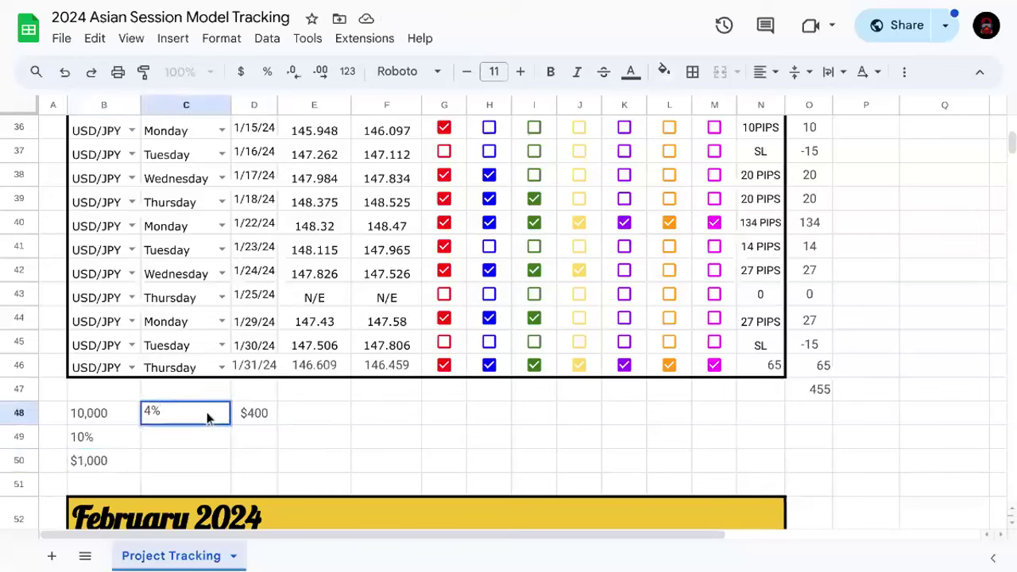
pyautogui.press('BackSpace')
pyautogui.press('BackSpace')
pyautogui.write('5')
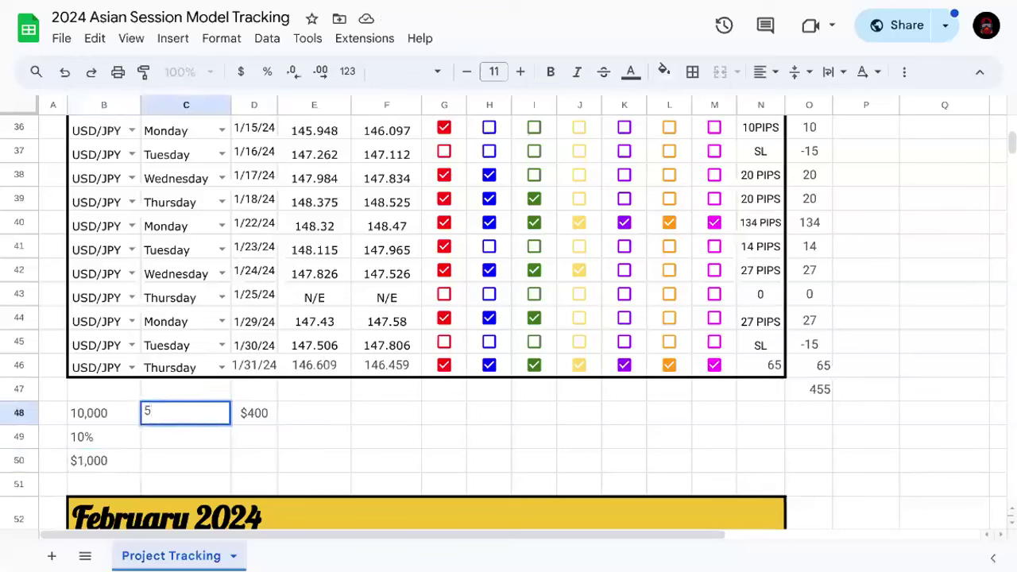
# - Set the dollar amount in D48 to $500
pyautogui.doubleClick(262, 413)
pyautogui.press('BackSpace')
pyautogui.press('BackSpace')
pyautogui.press('BackSpace')
pyautogui.write('500')
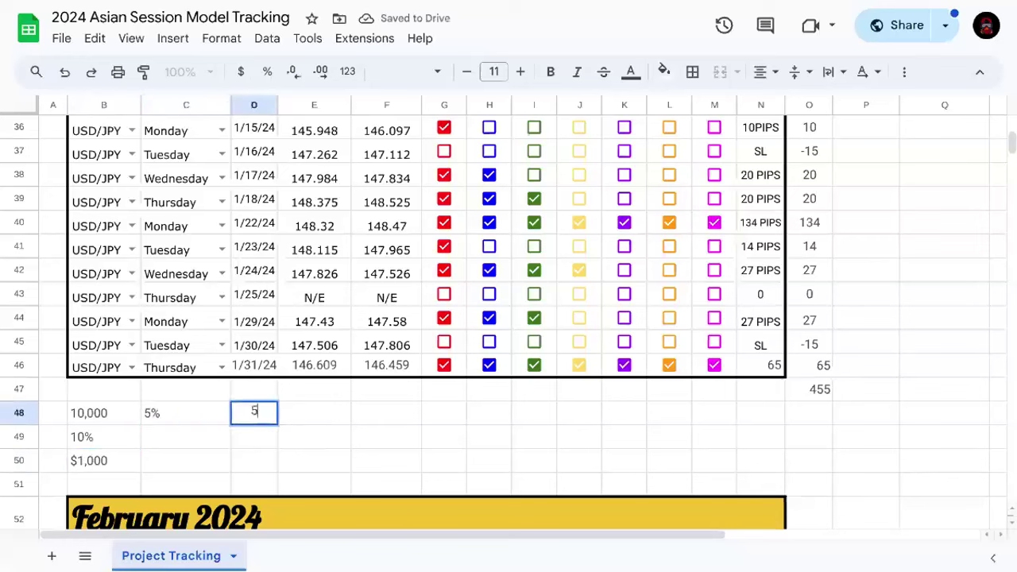
pyautogui.click(340, 437)
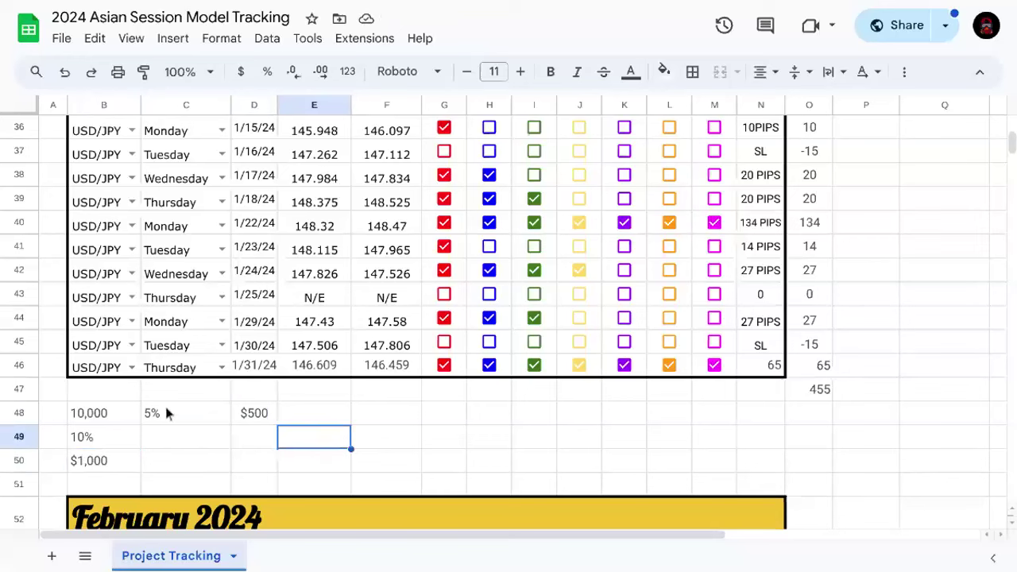
# - Compare the percentage in C48 with the dollar amount in D48
pyautogui.doubleClick(171, 413)
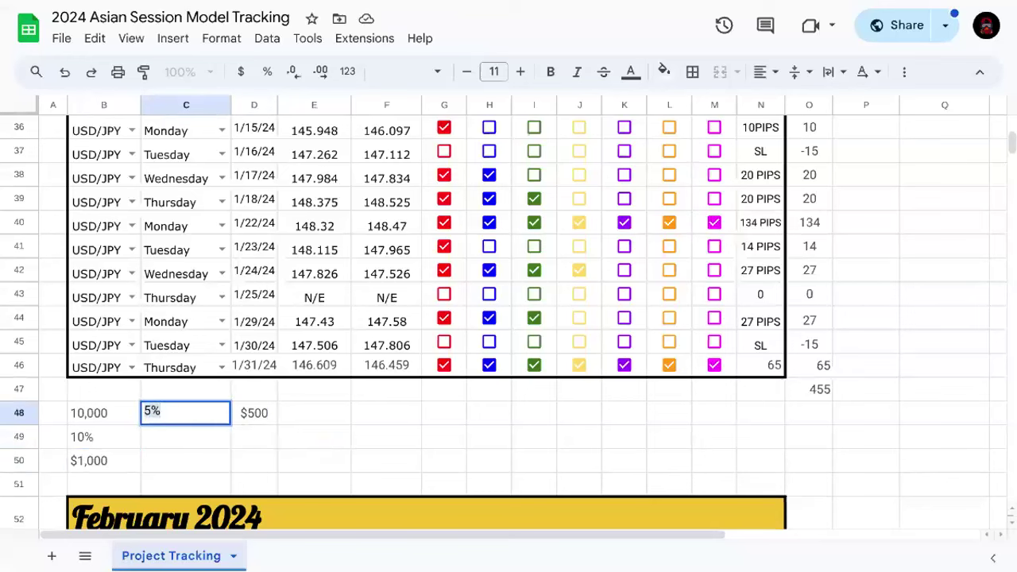
pyautogui.click(266, 407)
pyautogui.doubleClick(257, 415)
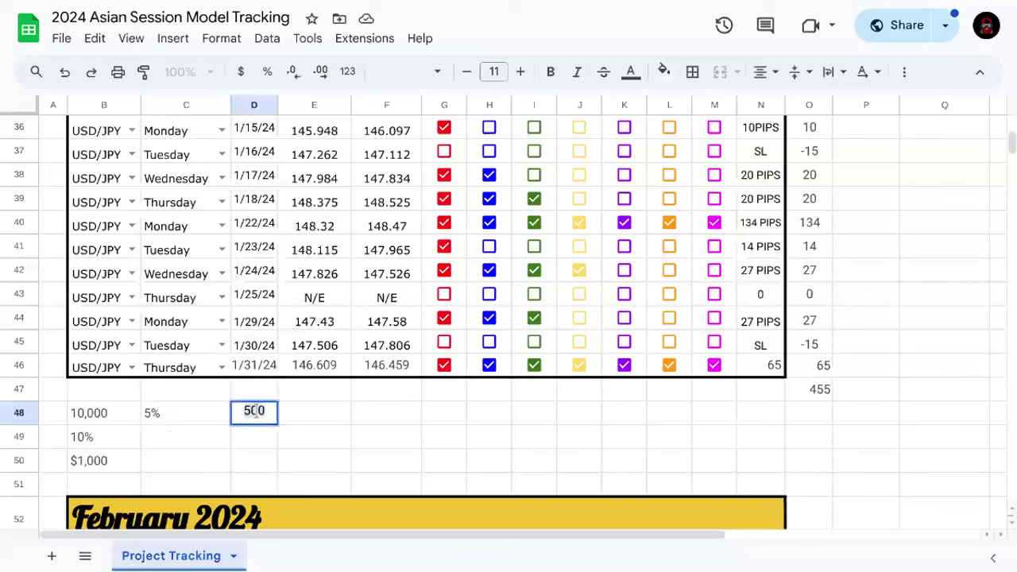
pyautogui.click(173, 413)
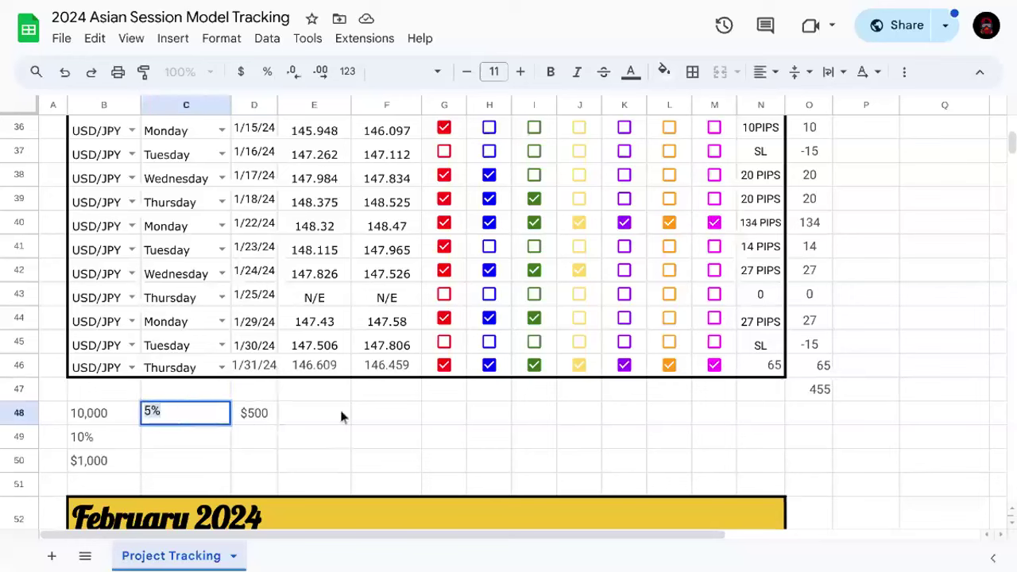
pyautogui.click(395, 412)
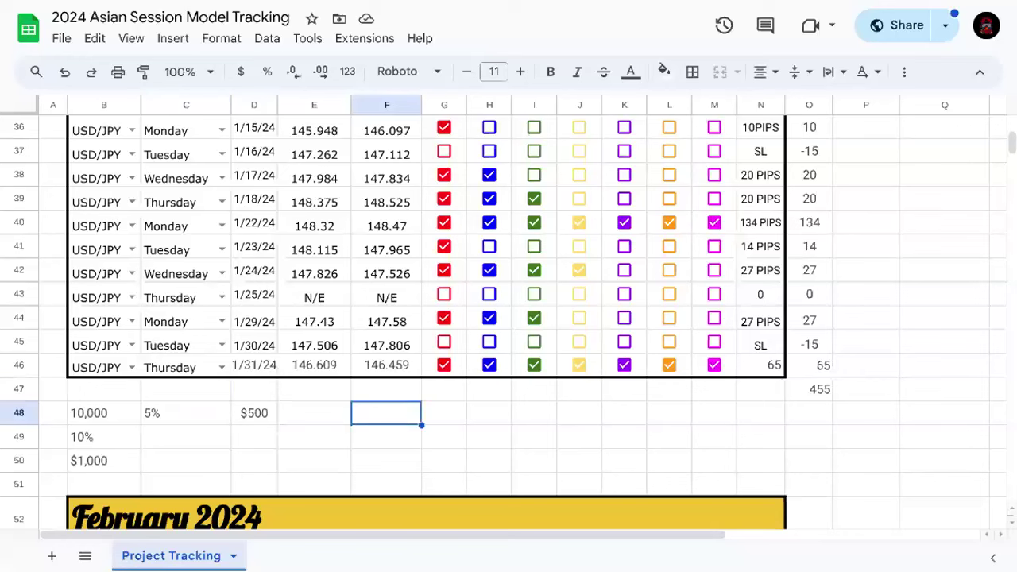
pyautogui.click(332, 424)
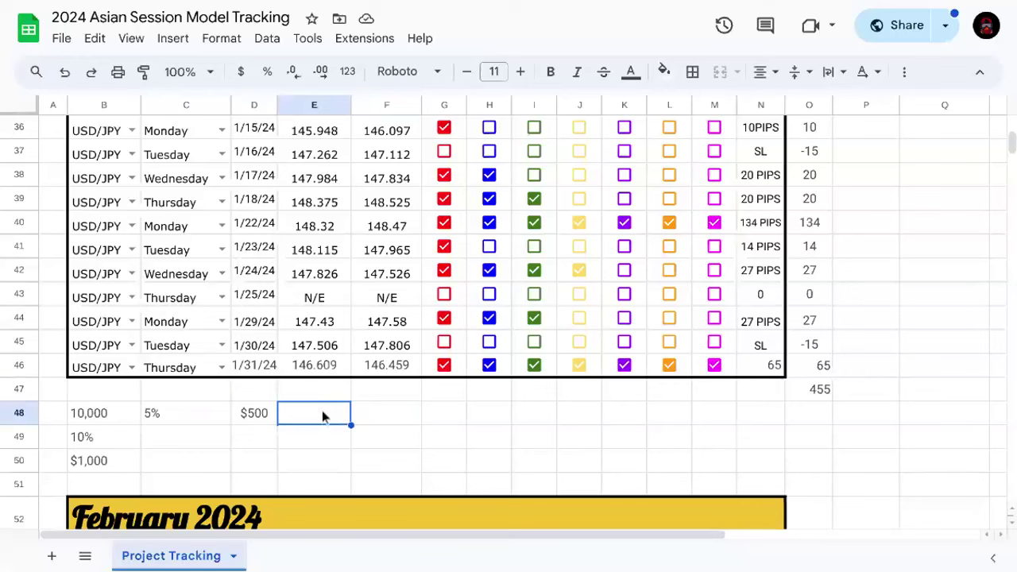
pyautogui.click(223, 416)
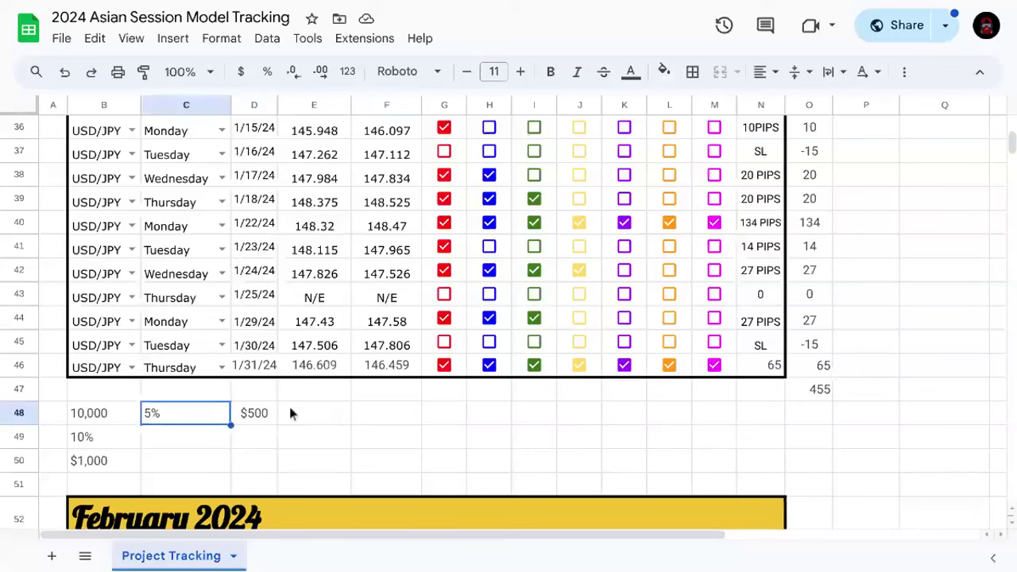
# - Clear the example percentage in C48 and the dollar amount in D48 below the January 2024 table
pyautogui.scroll(5, 588, 222)
pyautogui.scroll(-3, 588, 225)
pyautogui.scroll(-3, 579, 242)
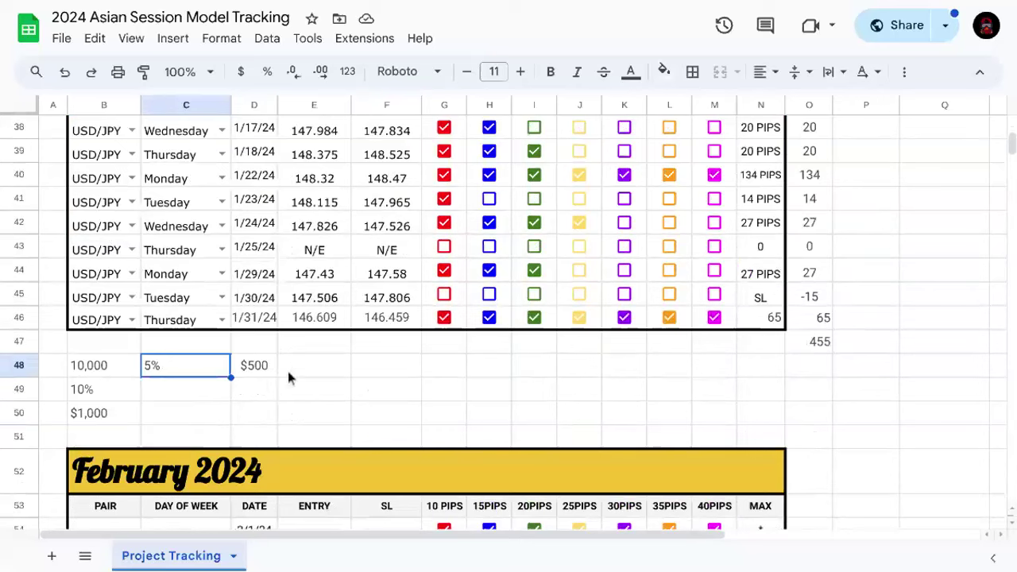
pyautogui.scroll(5, 262, 367)
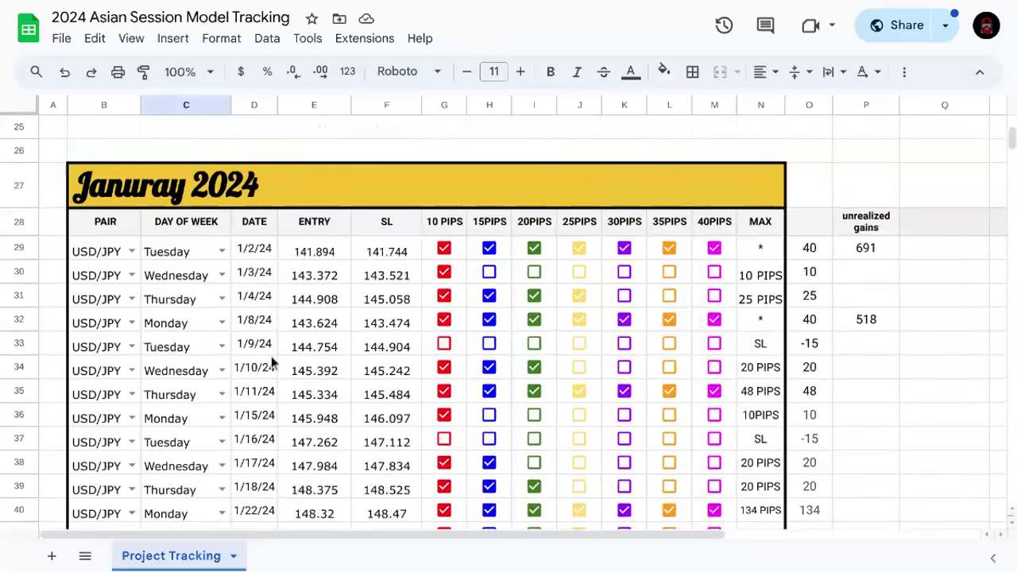
pyautogui.scroll(-4, 325, 322)
pyautogui.doubleClick(200, 389)
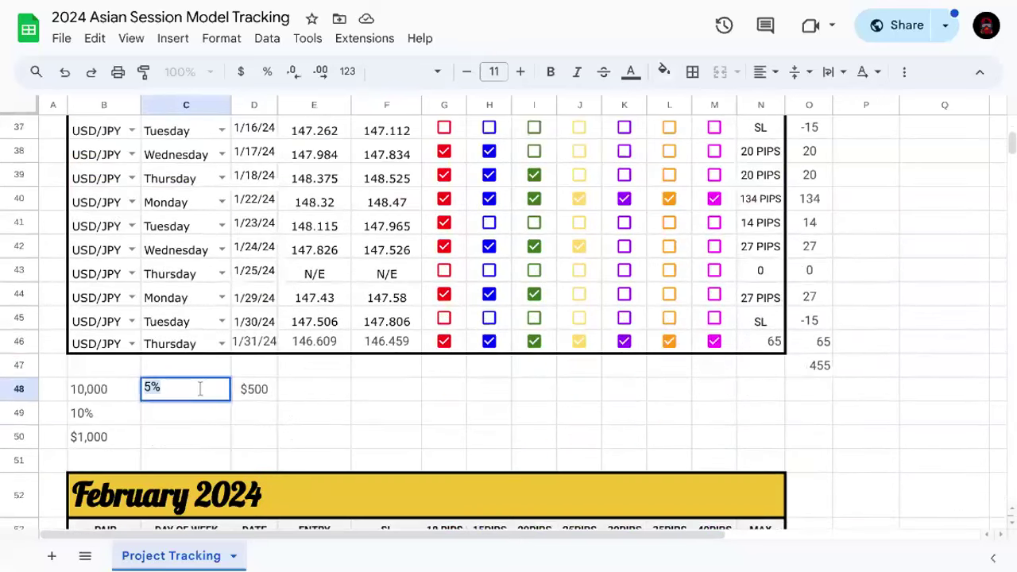
pyautogui.press('BackSpace')
pyautogui.doubleClick(265, 389)
pyautogui.press('BackSpace')
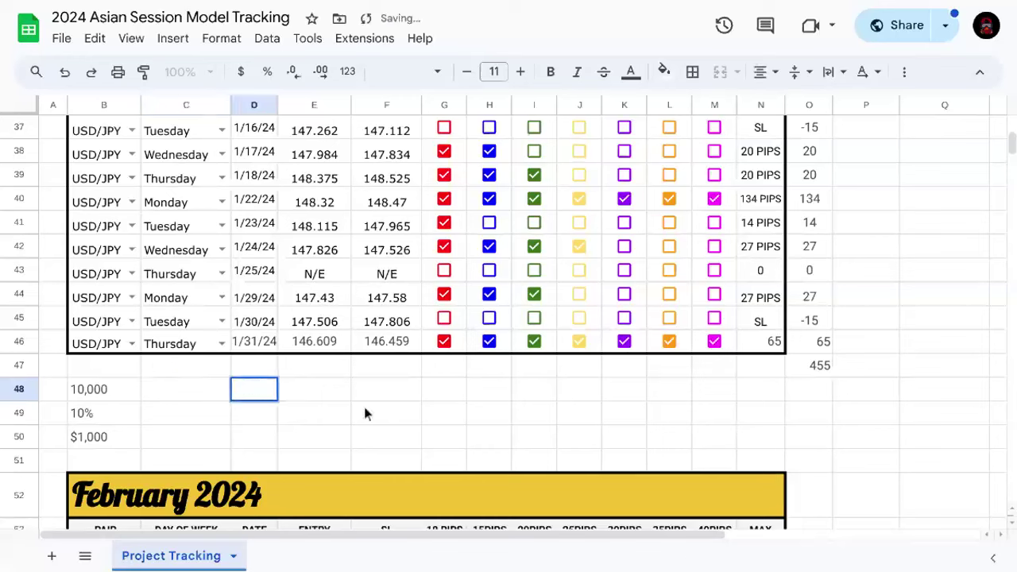
pyautogui.click(388, 415)
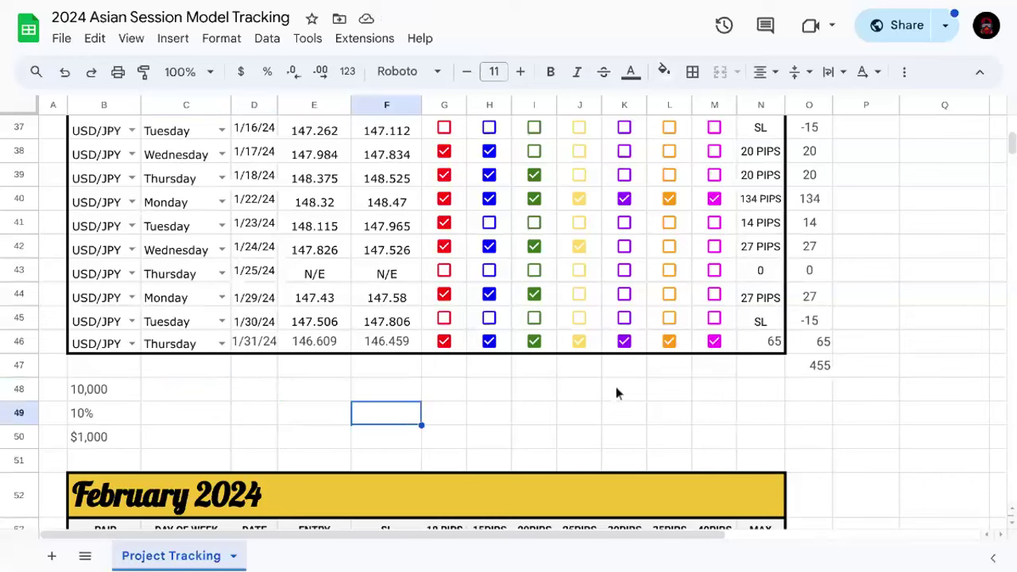
# - Review the January 2024 trades along with their MAX results and unrealized gains
pyautogui.scroll(4, 616, 392)
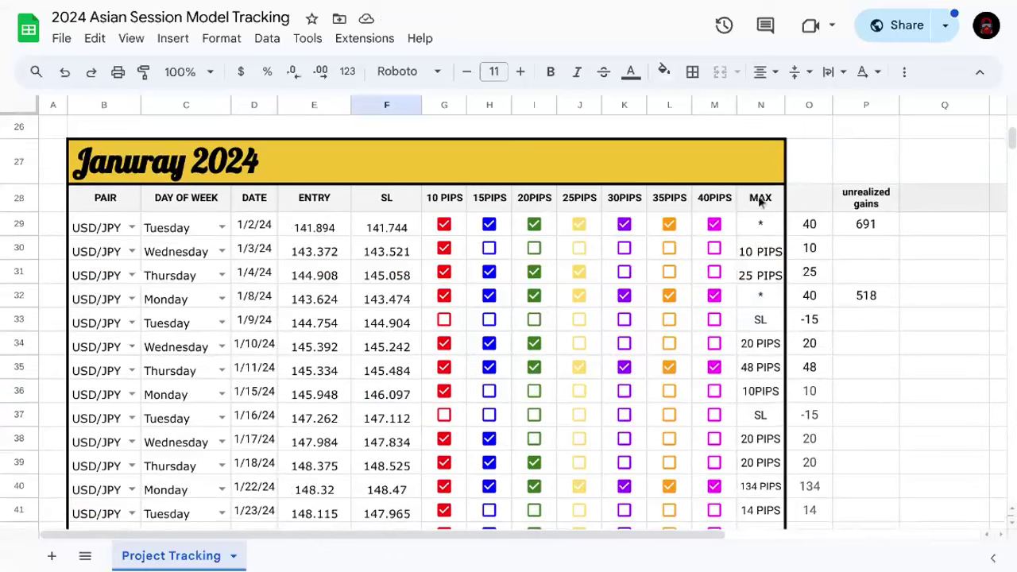
pyautogui.scroll(-2, 759, 202)
pyautogui.scroll(2, 755, 270)
pyautogui.scroll(-1, 755, 270)
pyautogui.scroll(-1, 917, 365)
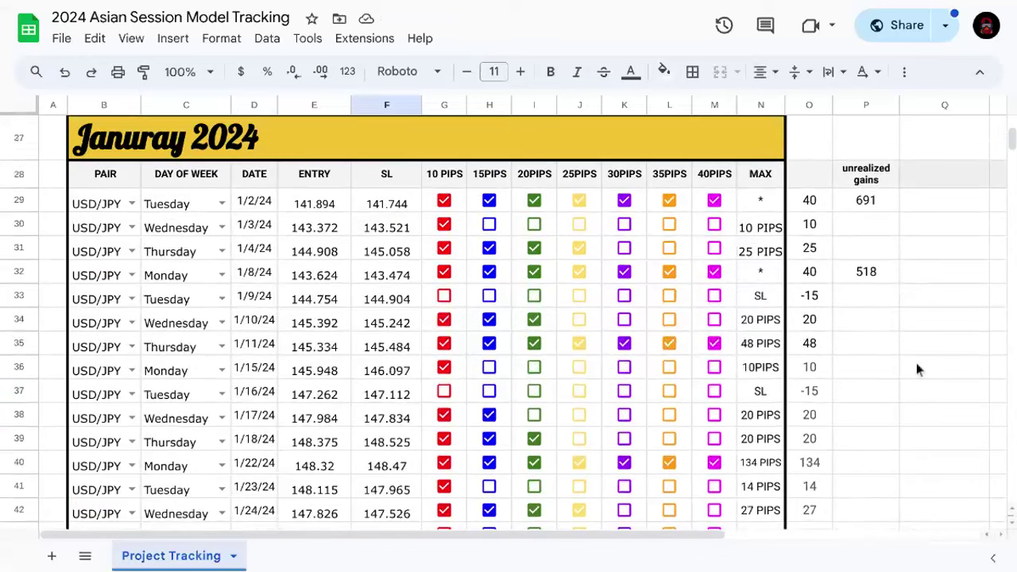
pyautogui.scroll(1, 917, 365)
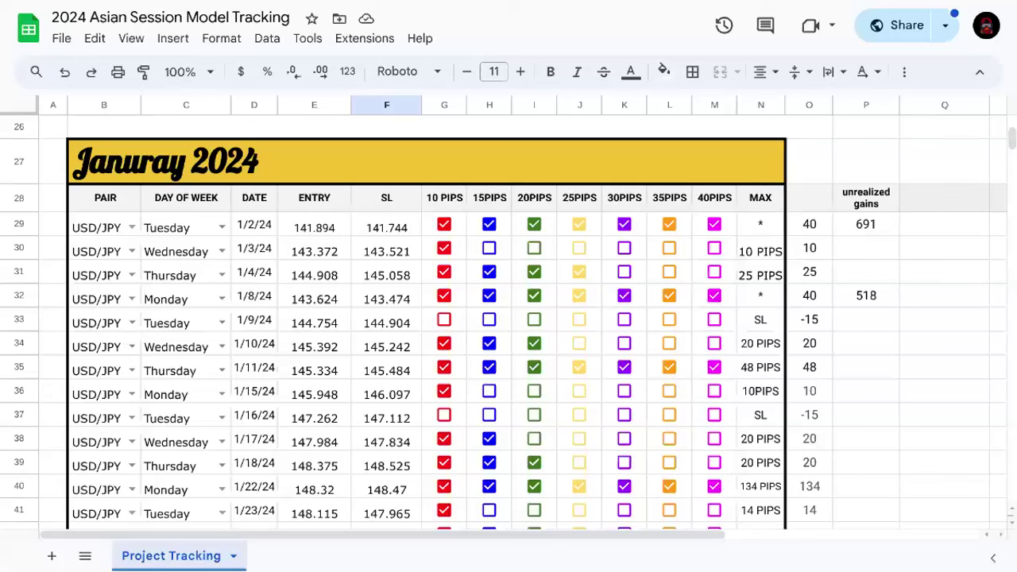
# - Go through the first January trade dates, selecting 1/2/24 to 1/4/24 and 1/2/24 to 1/8/24, and look over the remaining trades
pyautogui.click(252, 227)
pyautogui.click(253, 250)
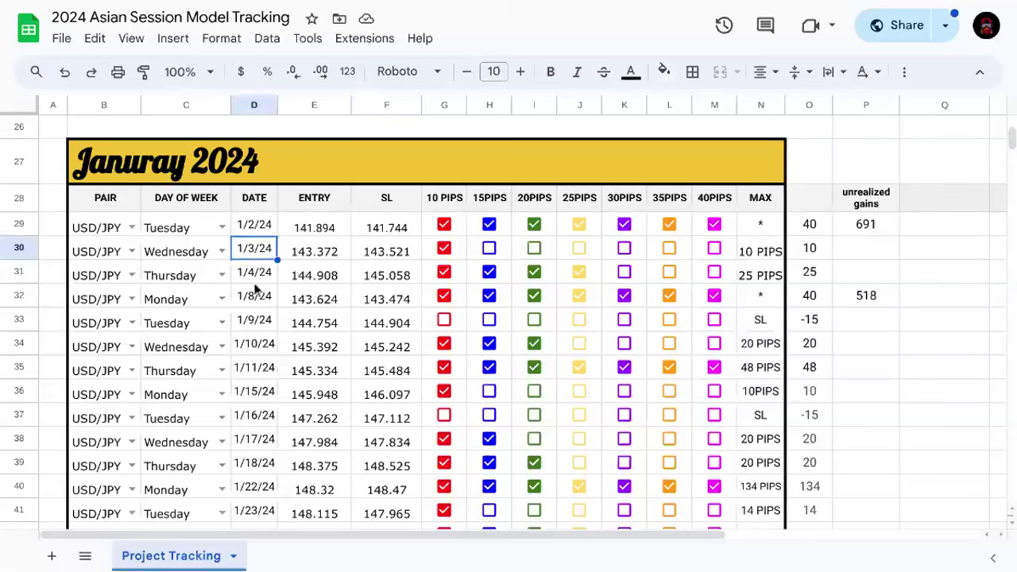
pyautogui.click(256, 274)
pyautogui.moveTo(257, 225); pyautogui.dragTo(255, 273)
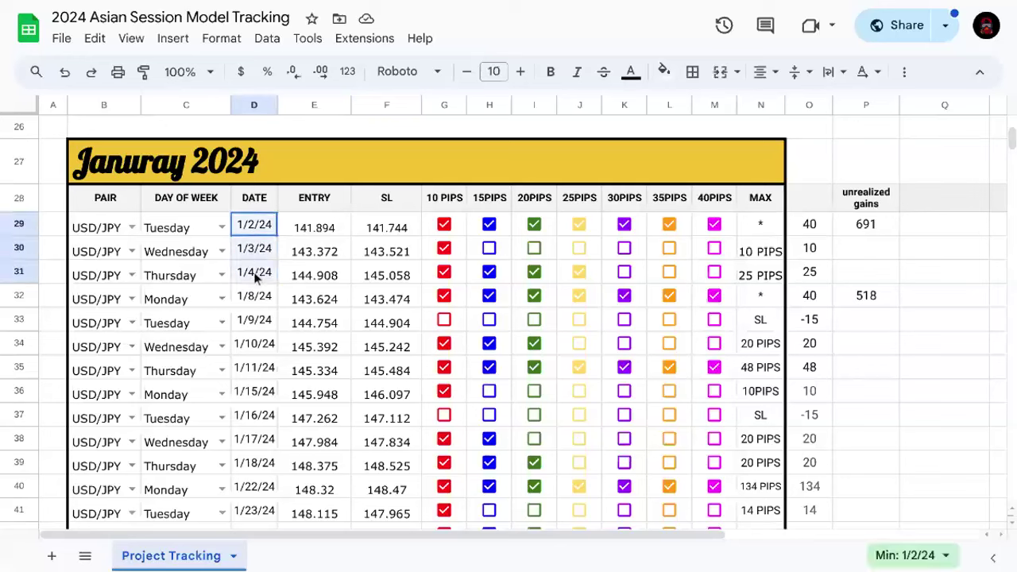
pyautogui.click(267, 227)
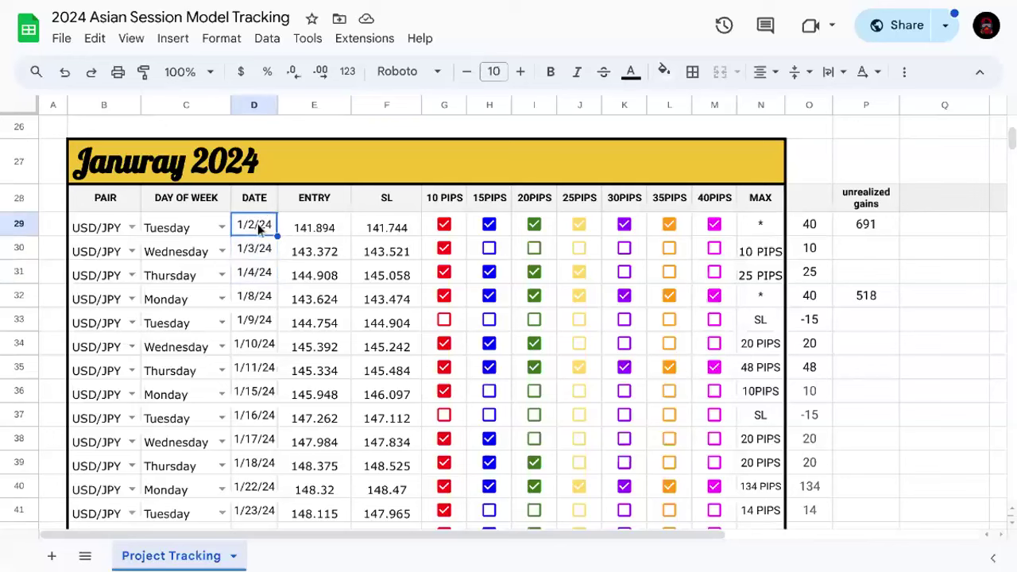
pyautogui.moveTo(263, 236); pyautogui.dragTo(261, 298)
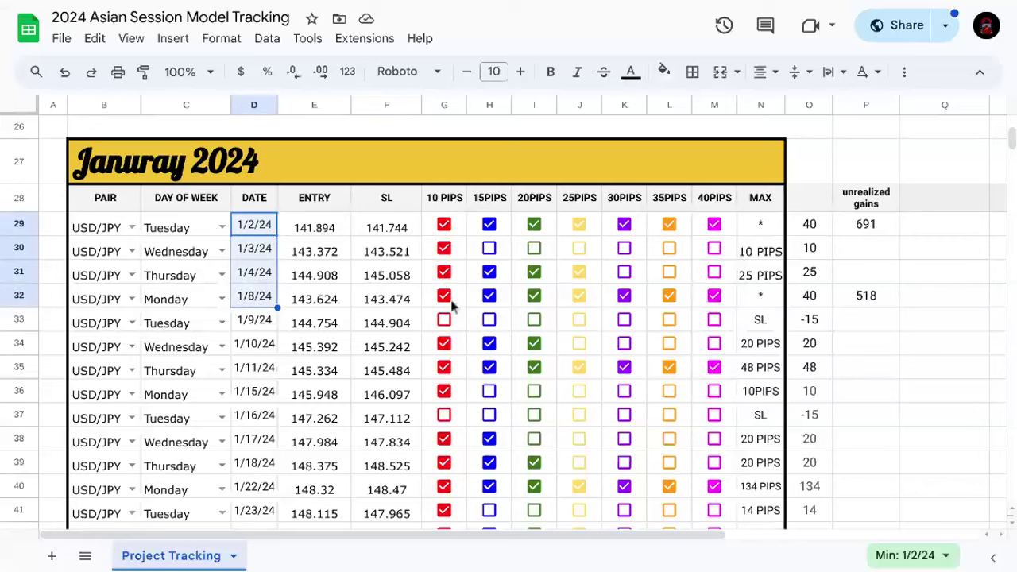
pyautogui.scroll(-3, 451, 304)
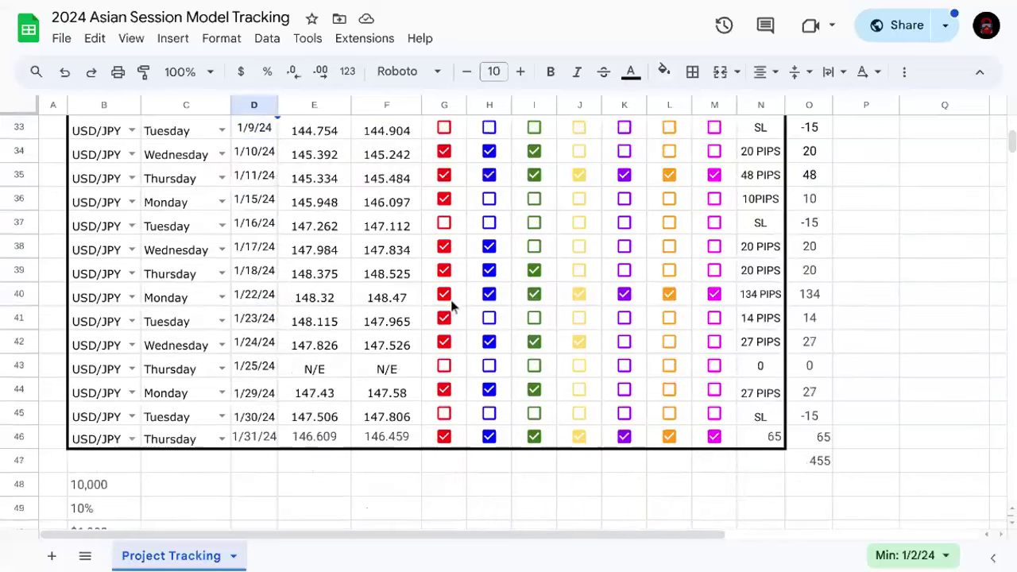
# - Review the January 2024 trades and their pip results in column O, checking the values in O40 and O35
pyautogui.scroll(-4, 352, 388)
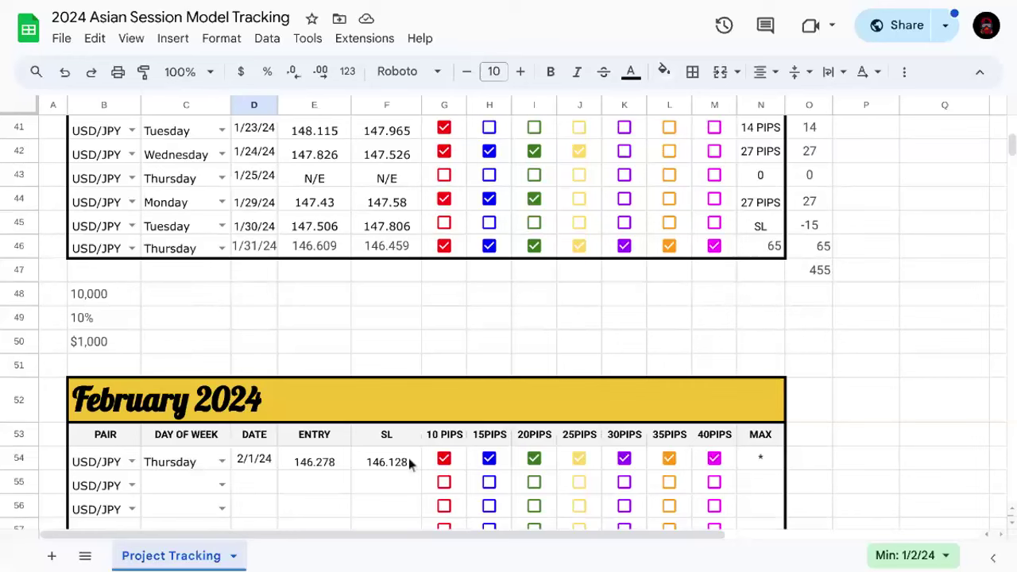
pyautogui.scroll(1, 264, 319)
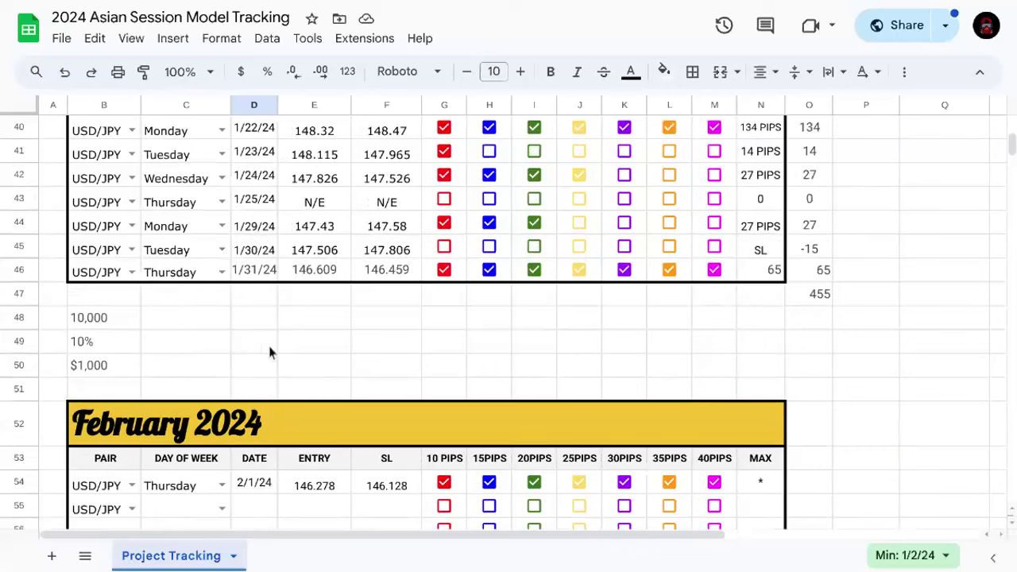
pyautogui.scroll(1, 270, 353)
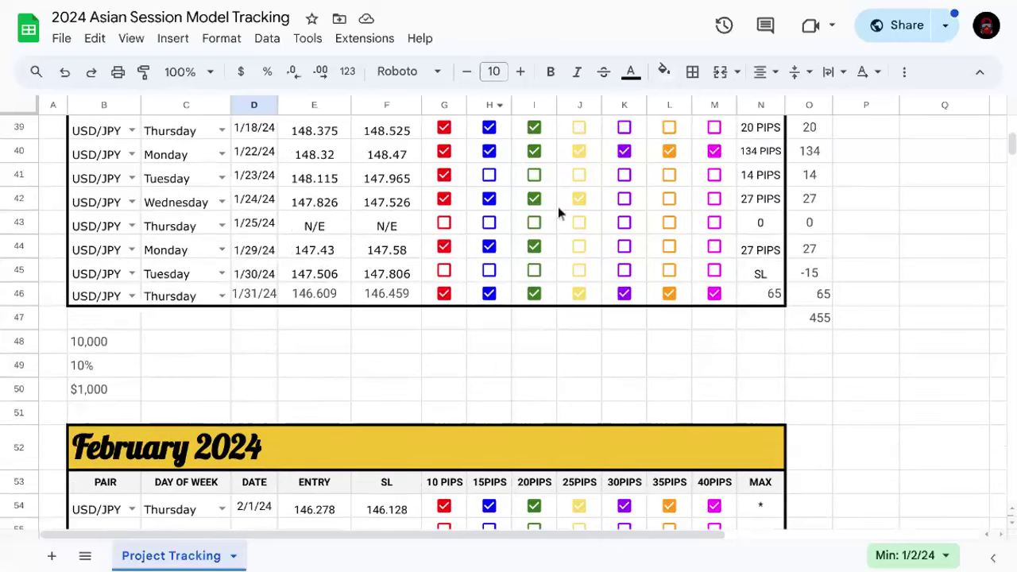
pyautogui.scroll(2, 581, 205)
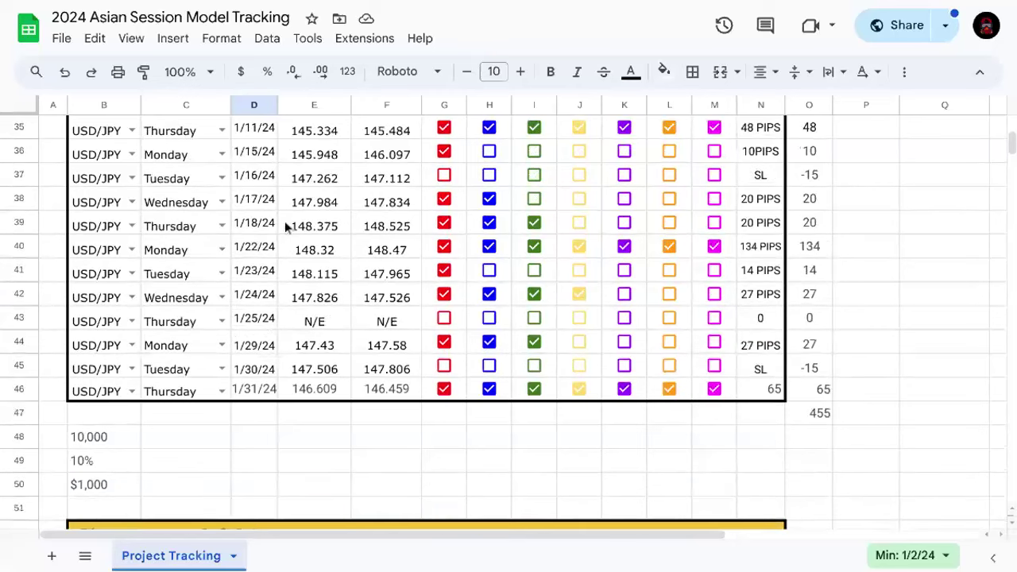
pyautogui.scroll(1, 402, 201)
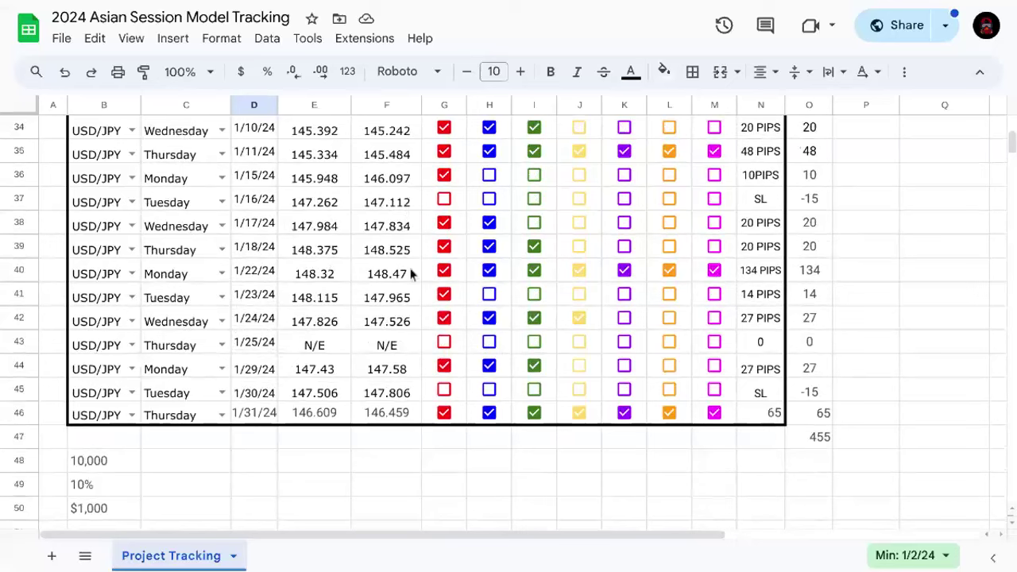
pyautogui.scroll(2, 411, 274)
pyautogui.click(927, 222)
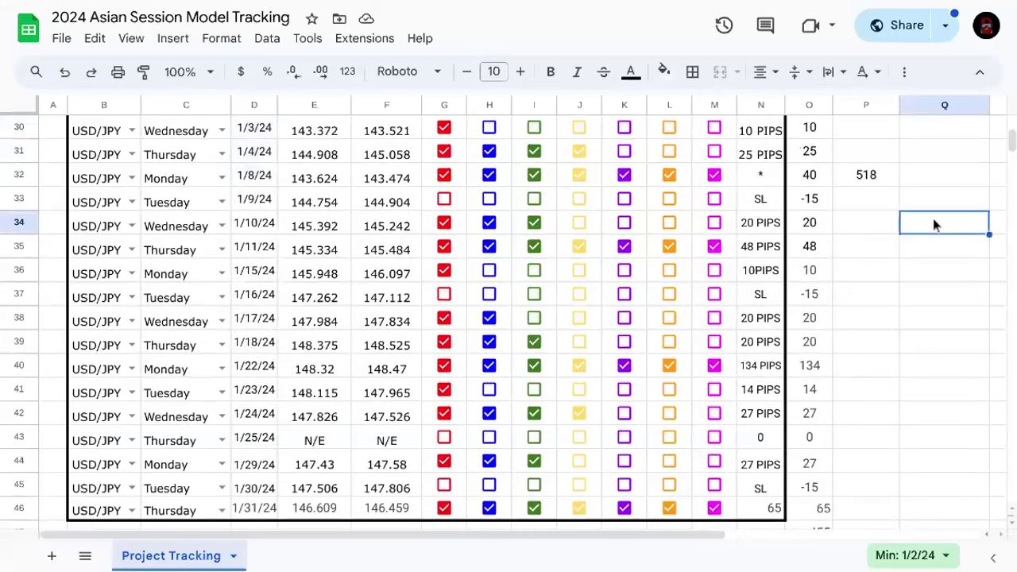
pyautogui.scroll(1, 926, 221)
pyautogui.click(821, 387)
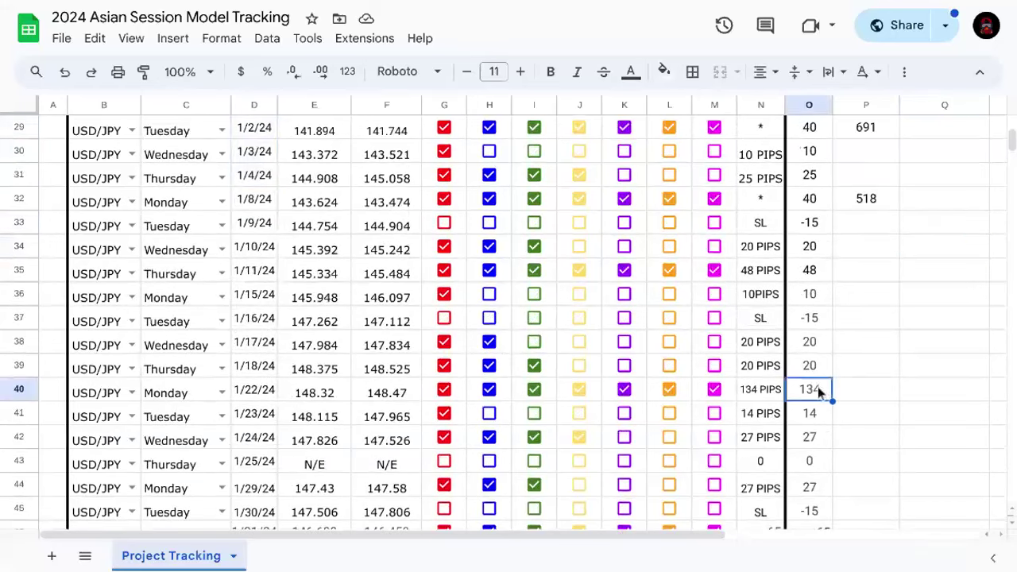
pyautogui.click(817, 274)
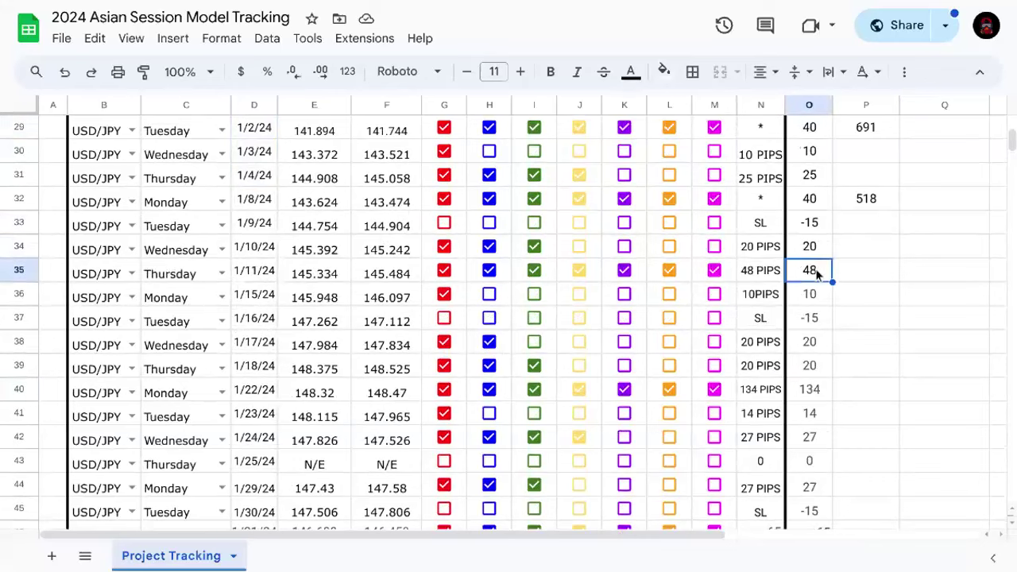
pyautogui.scroll(1, 817, 273)
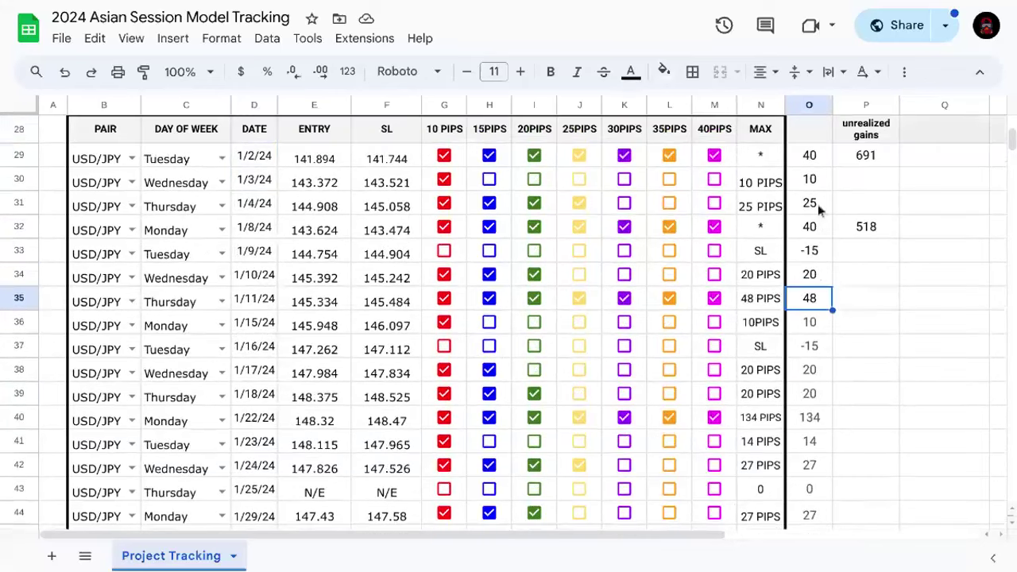
# - Look over the late January trades and the 2/1/24 trade in the February 2024 table
pyautogui.scroll(-5, 874, 377)
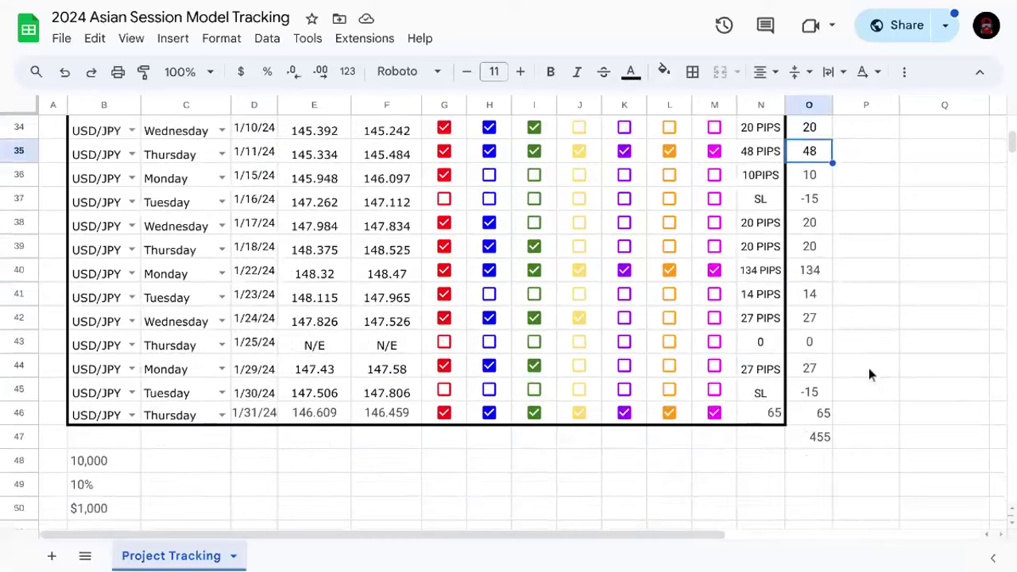
pyautogui.scroll(-1, 869, 367)
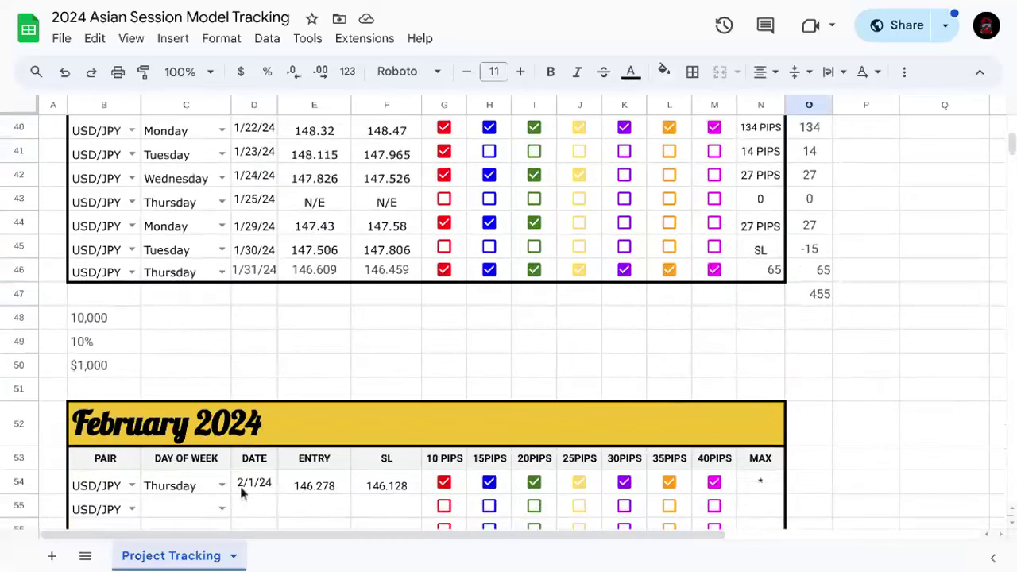
pyautogui.scroll(2, 504, 307)
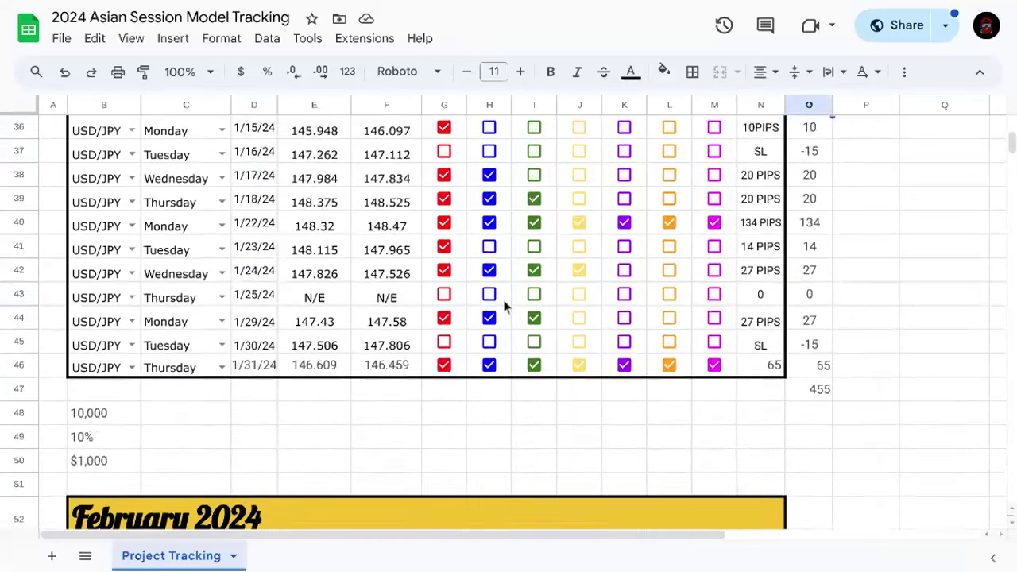
pyautogui.scroll(-2, 504, 307)
pyautogui.scroll(-1, 212, 485)
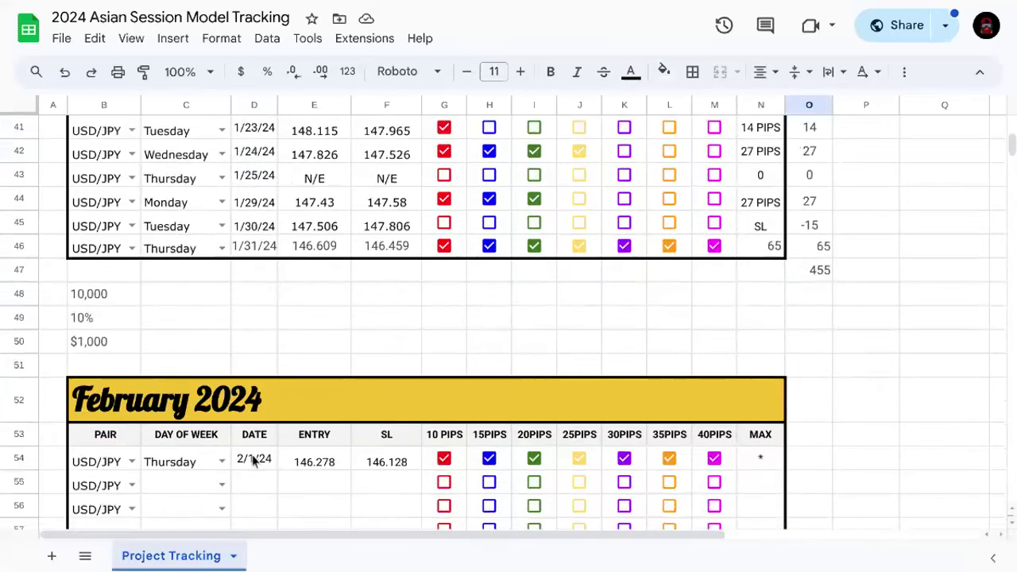
pyautogui.click(174, 442)
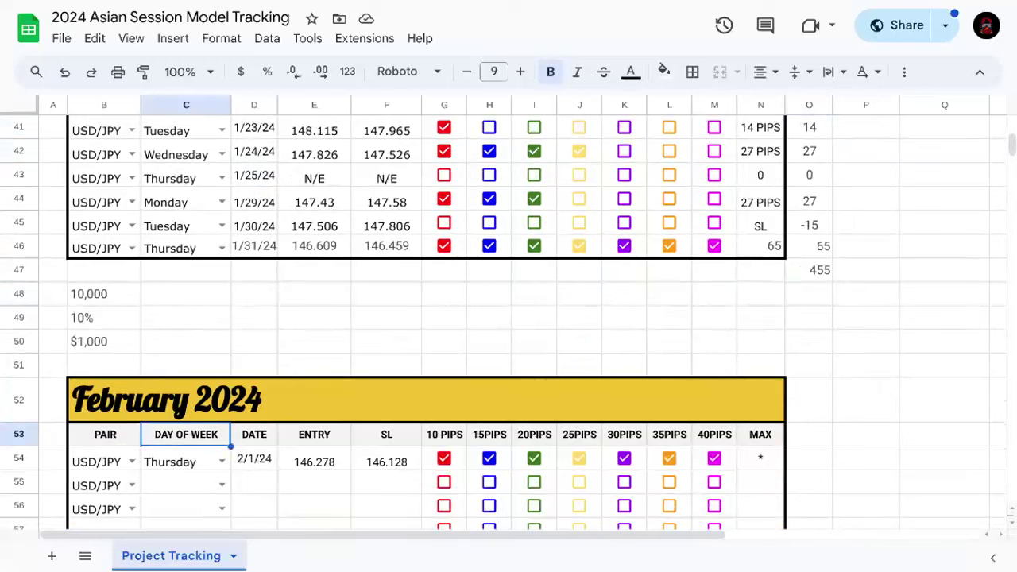
# - Open the empty cell E48 between the January and February tables for editing
pyautogui.doubleClick(264, 294)
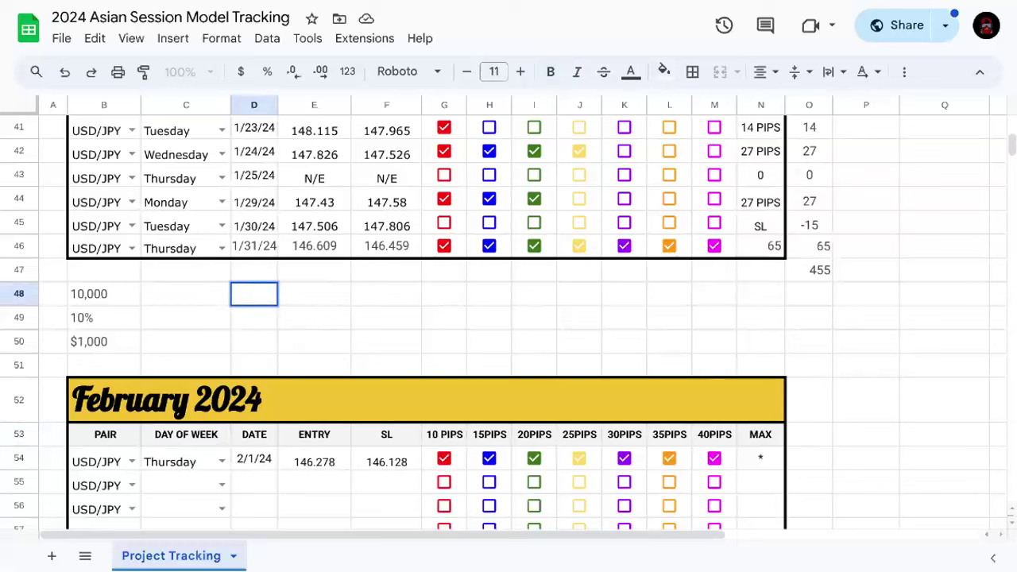
pyautogui.click(372, 297)
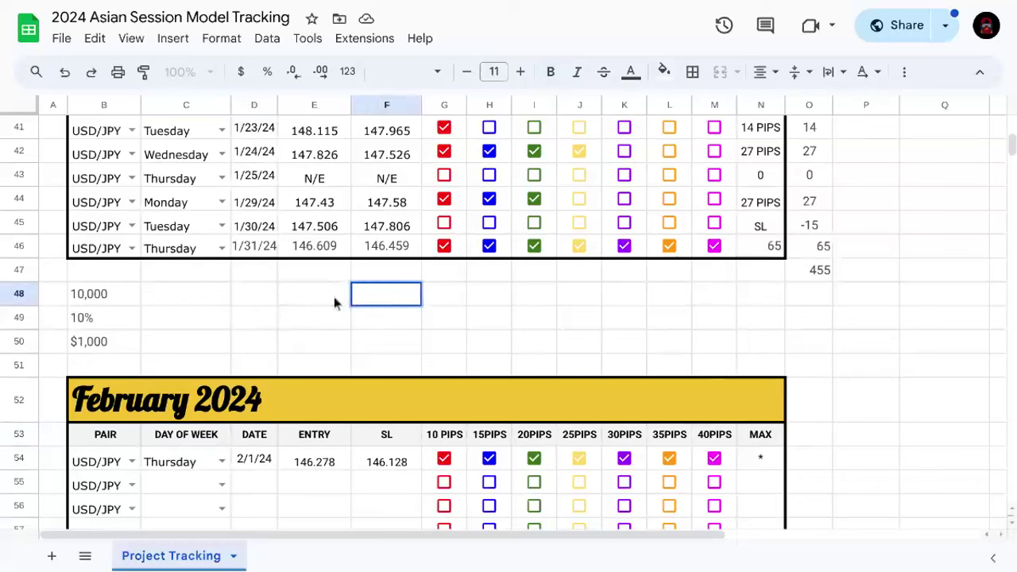
pyautogui.click(334, 296)
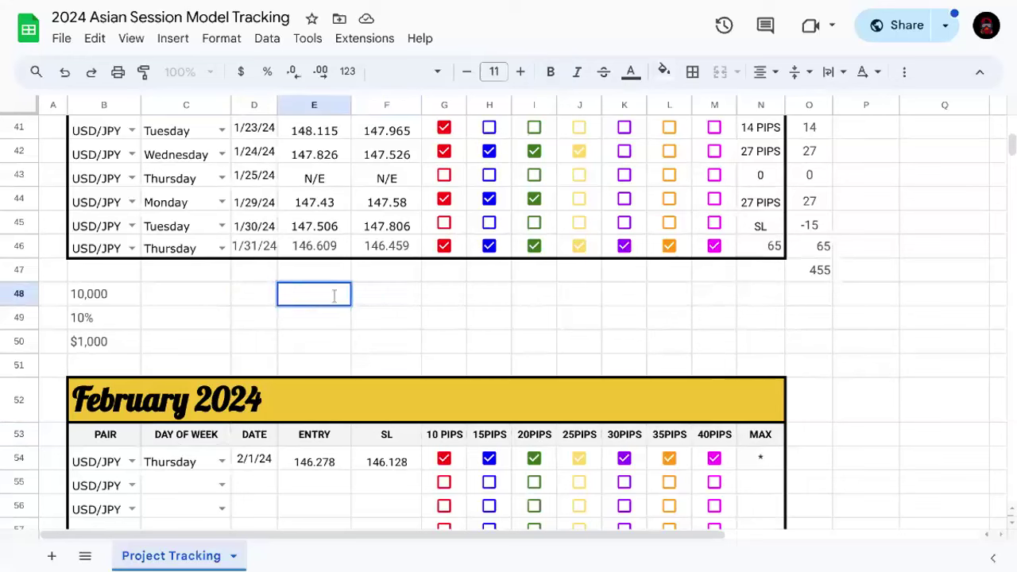
pyautogui.doubleClick(335, 295)
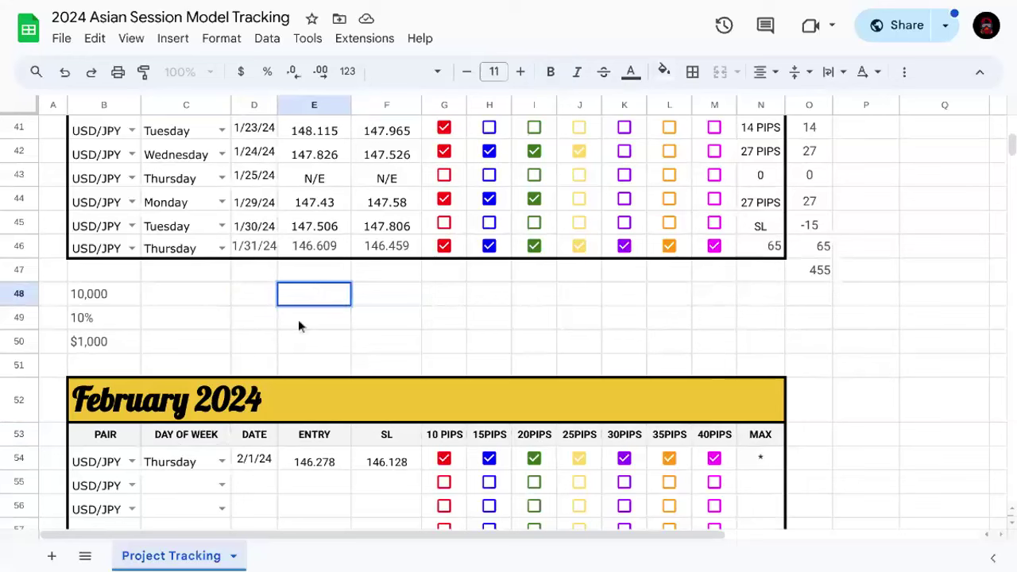